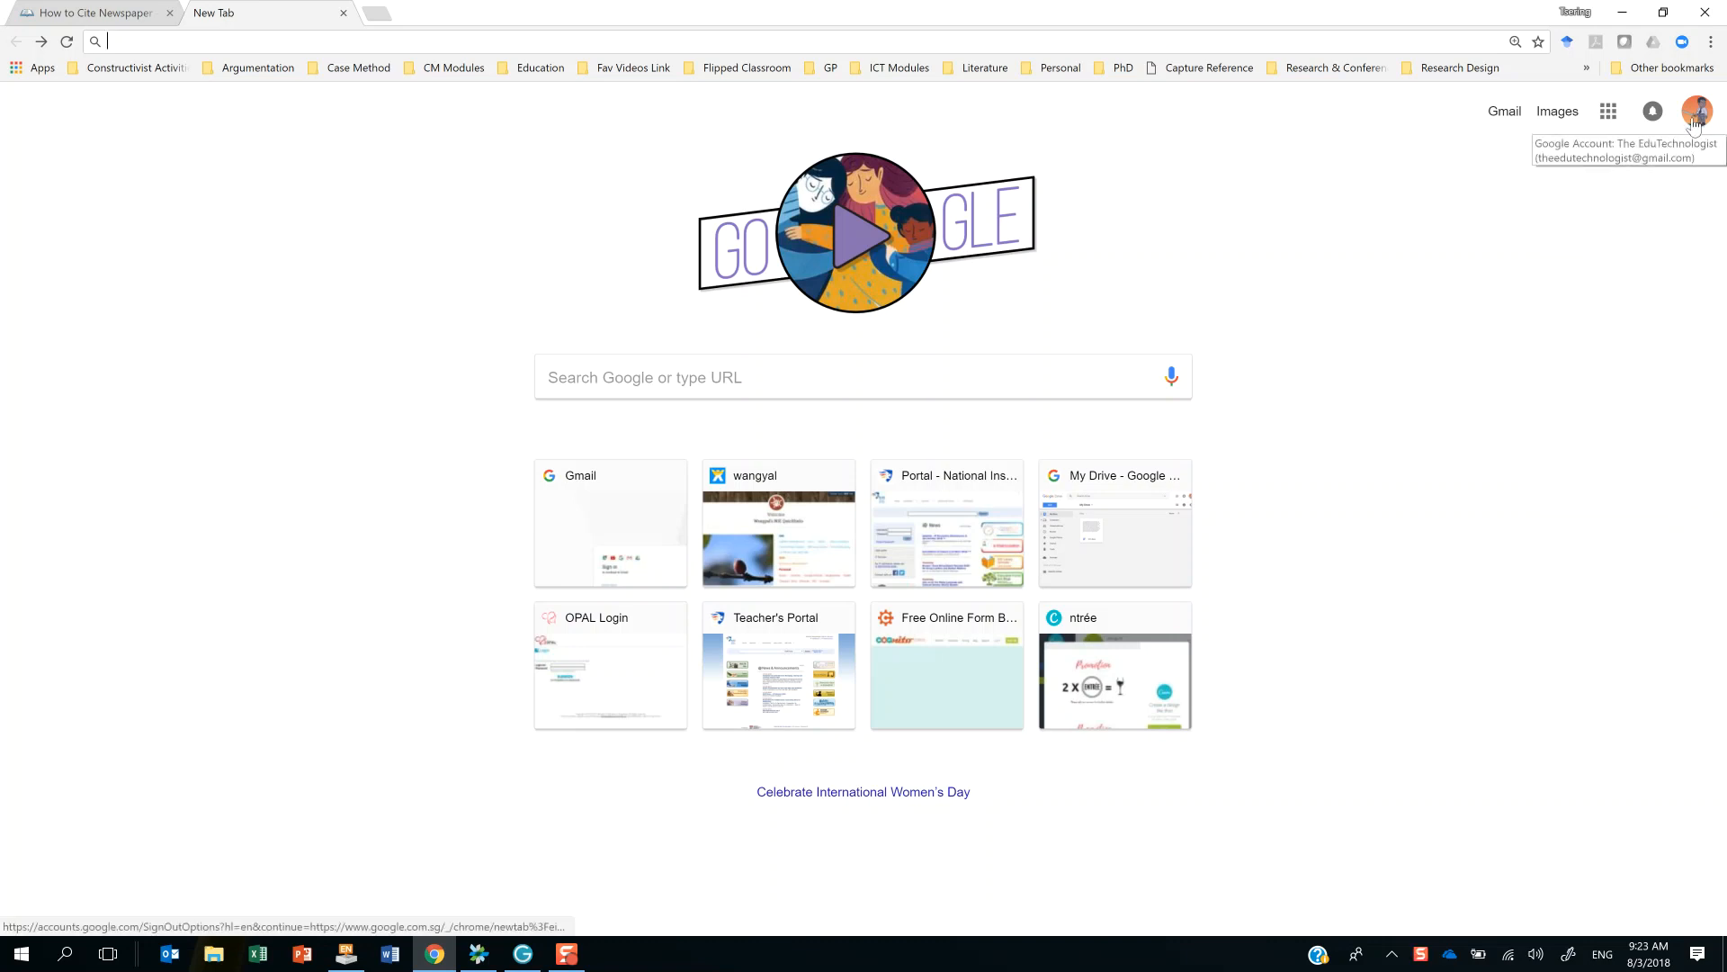
Open Google Drive and create a new blank Google Form.
{"action": "left_click", "coordinate": [1609, 113]}
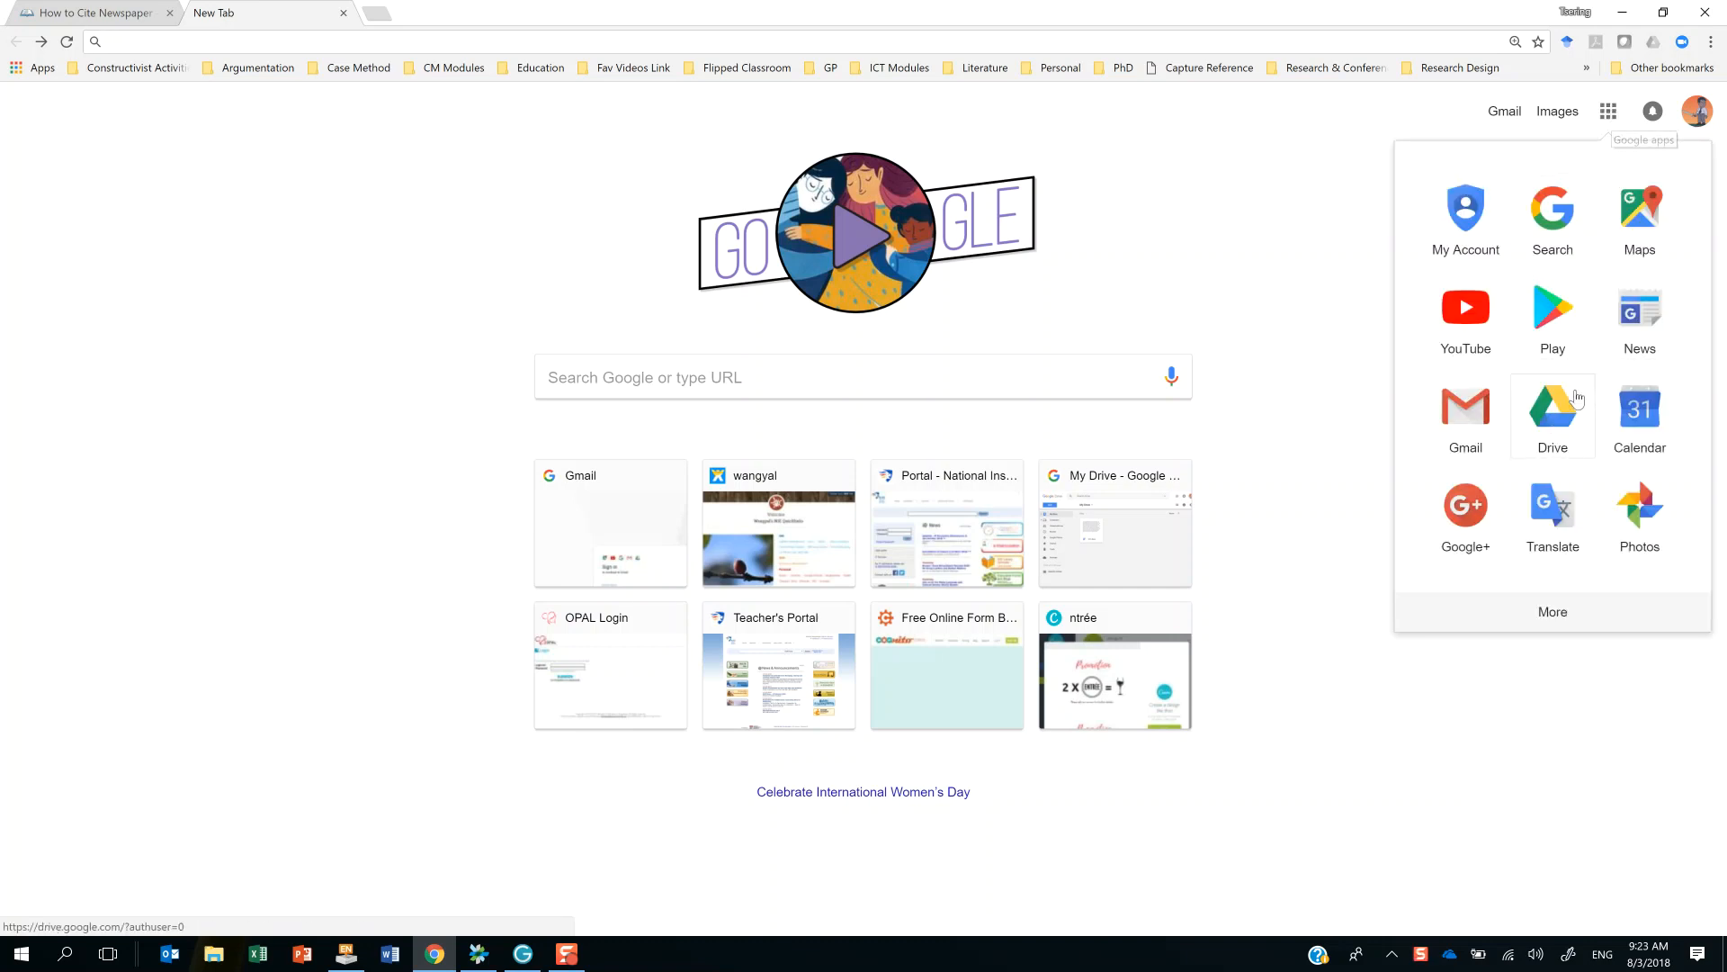
{"action": "left_click", "coordinate": [1547, 414]}
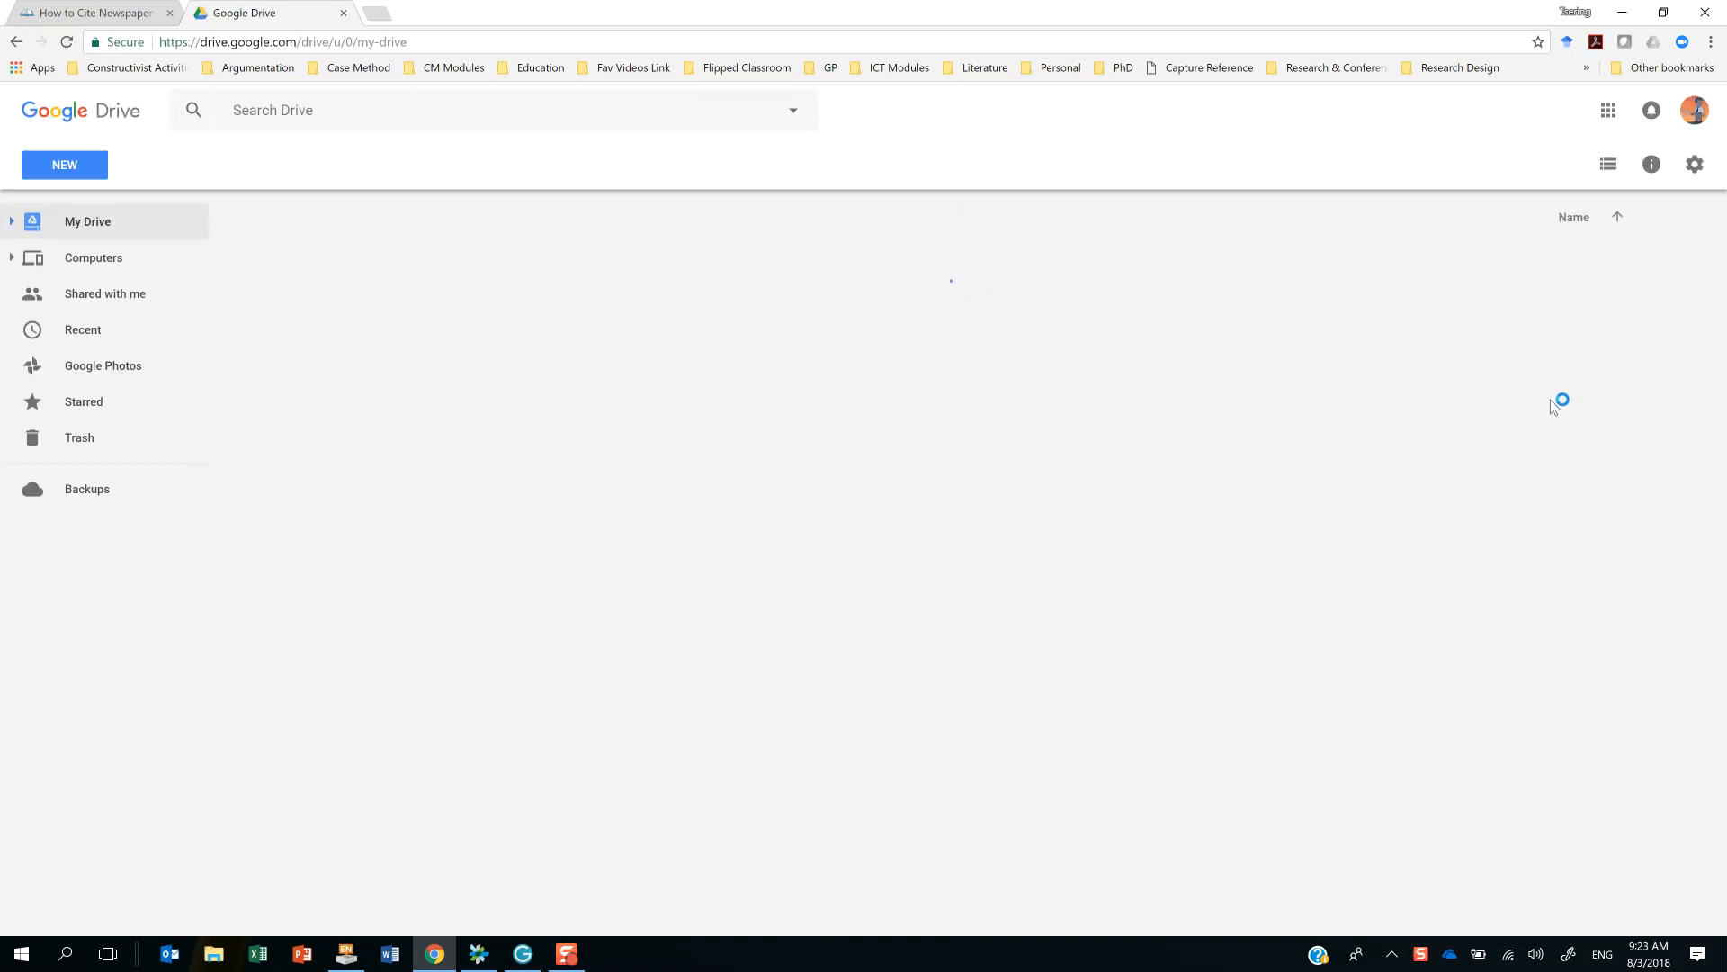
{"action": "left_click", "coordinate": [65, 168]}
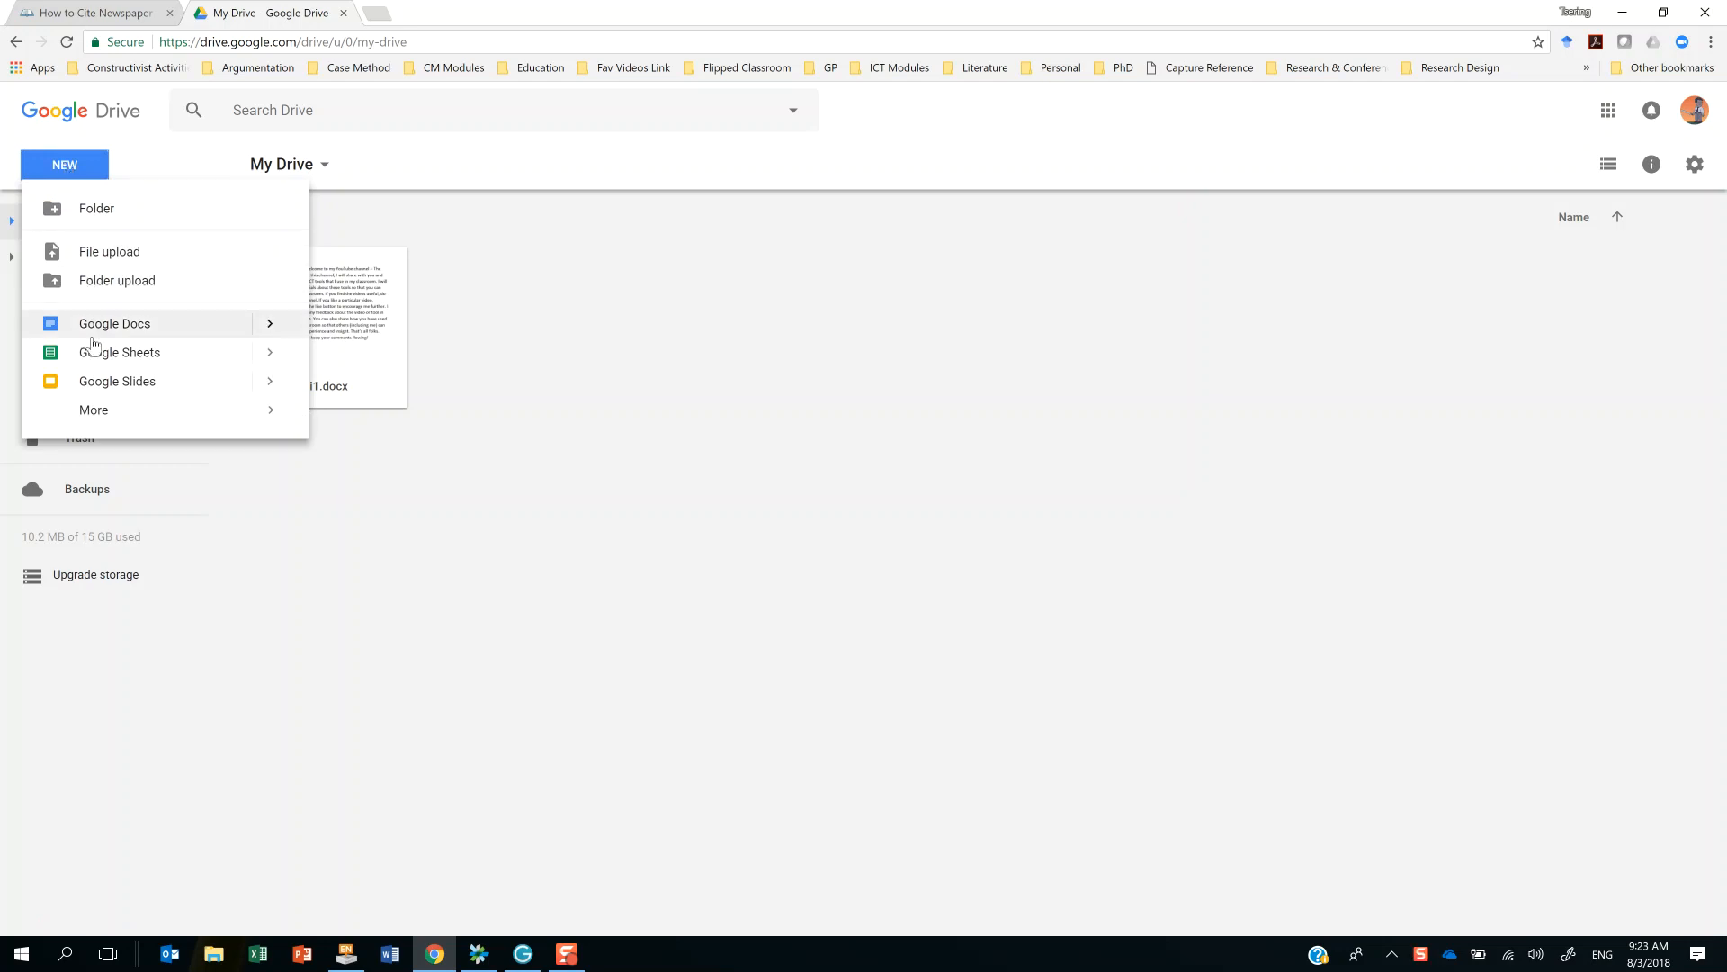
{"action": "mouse_move", "coordinate": [121, 422]}
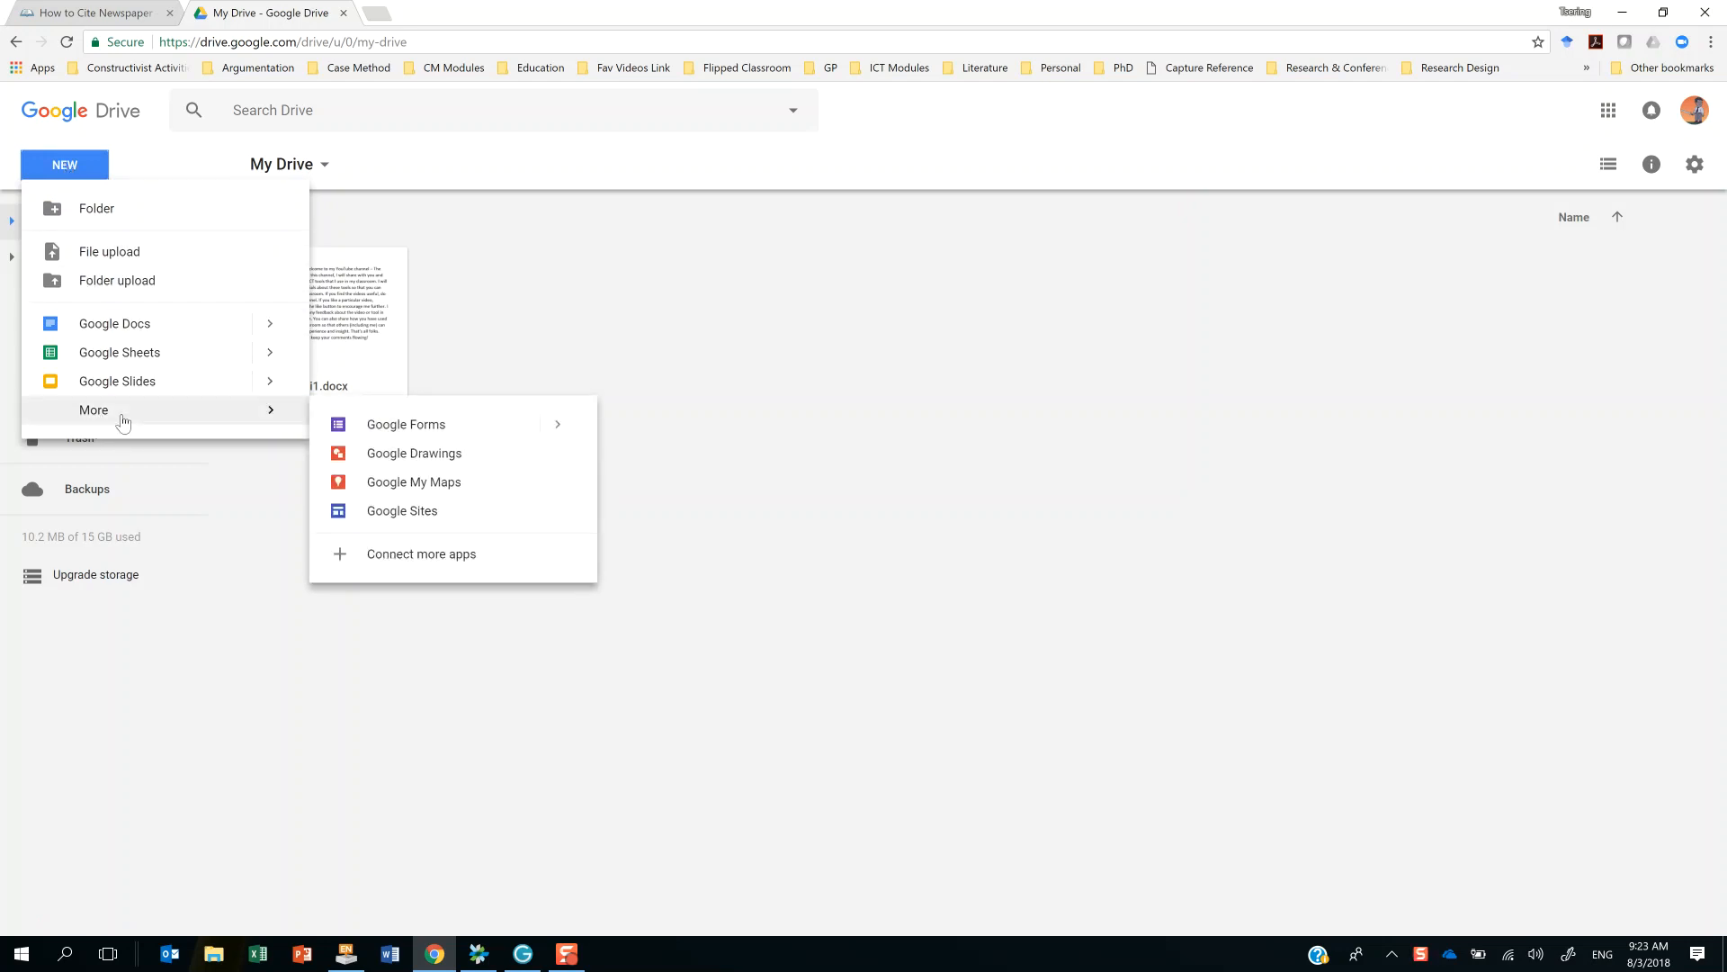
{"action": "left_click", "coordinate": [406, 432]}
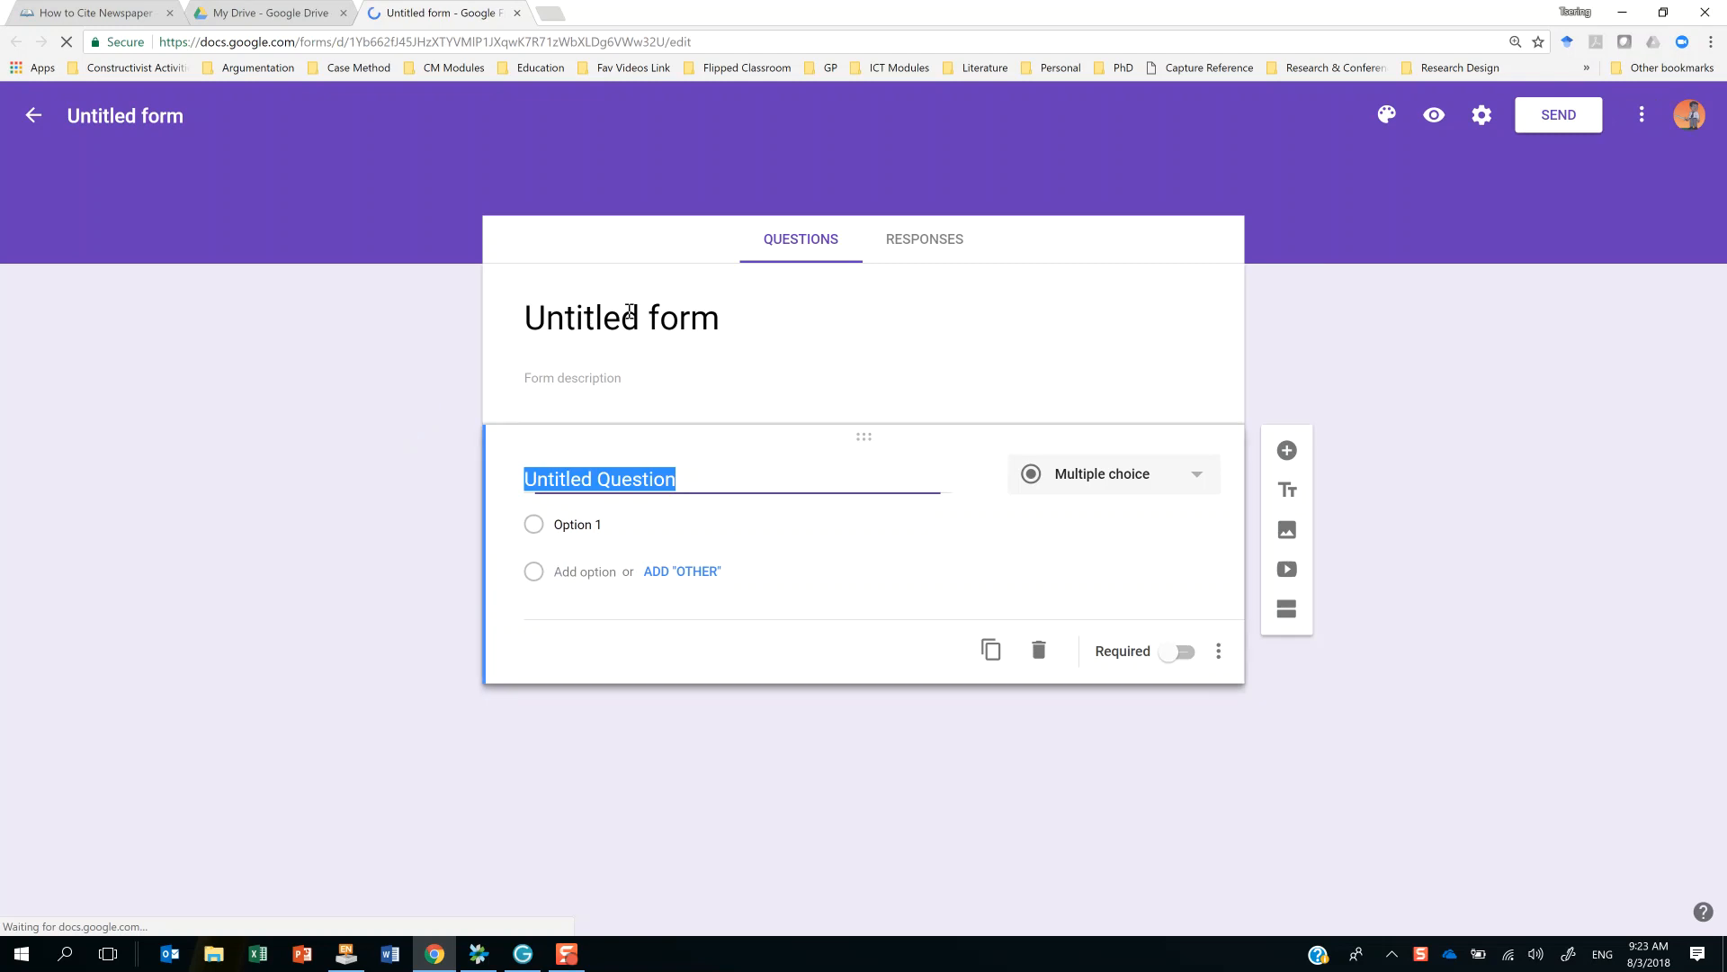
Title the form "Test Form" and enter the description "This is a test form.".
{"action": "left_click", "coordinate": [666, 311]}
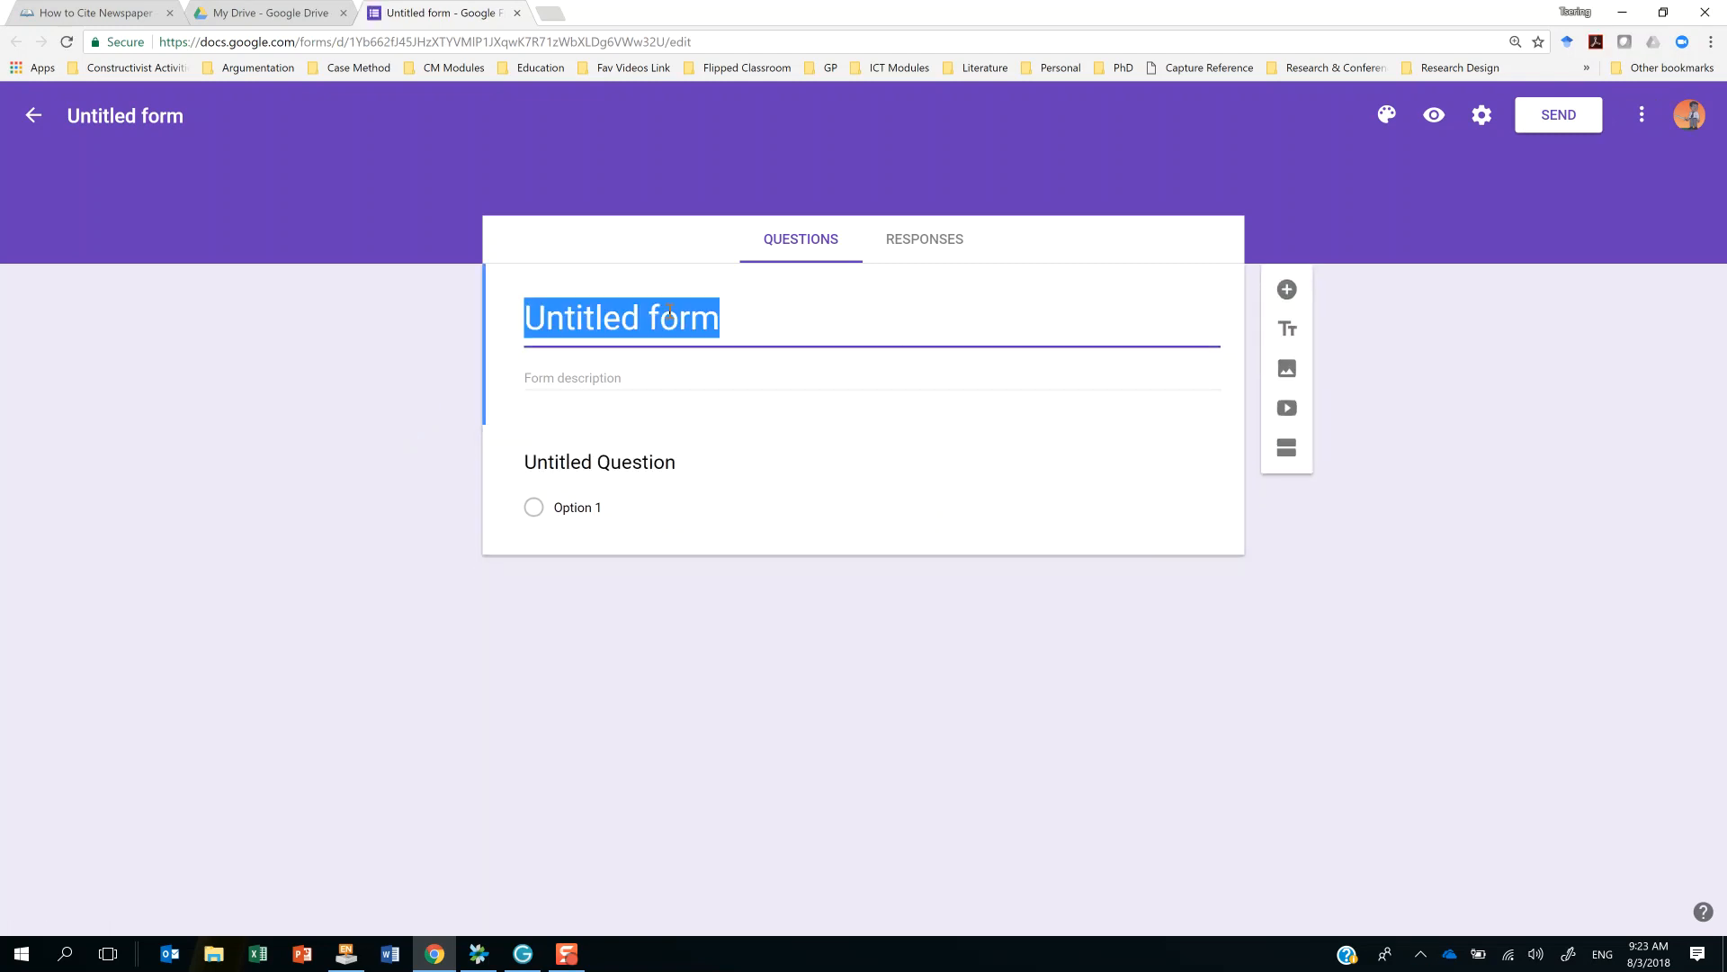
{"action": "type", "text": "Test Form"}
{"action": "left_click", "coordinate": [648, 379]}
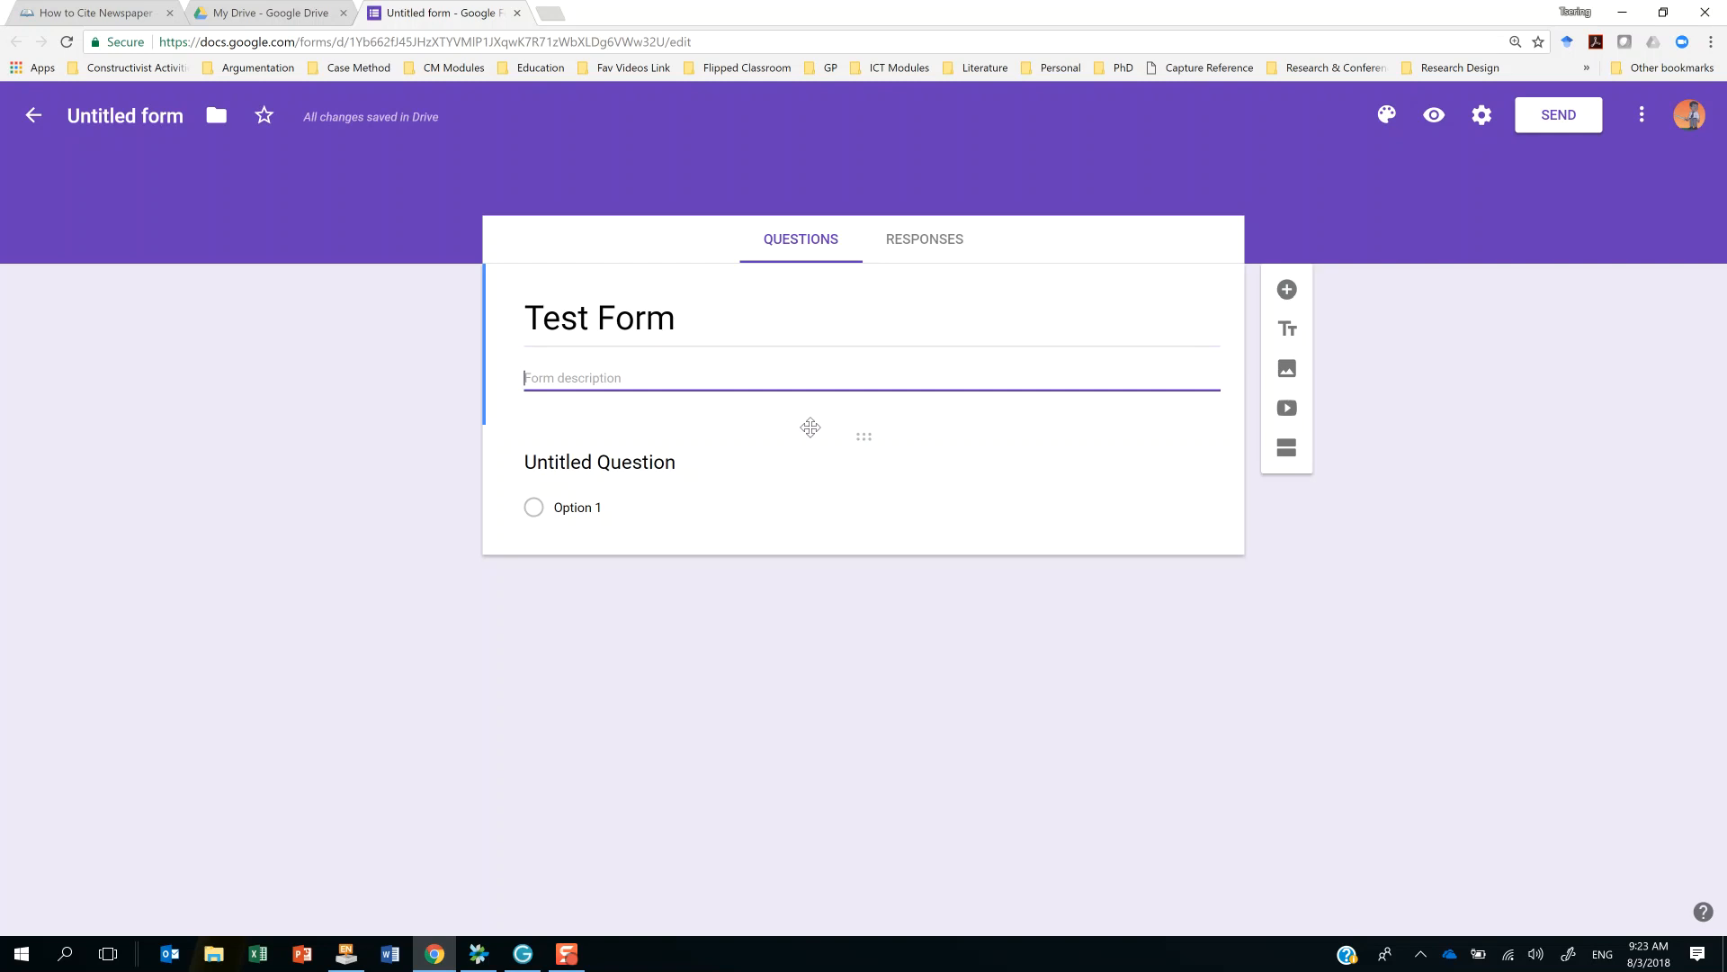
{"action": "type", "text": "This is a test form"}
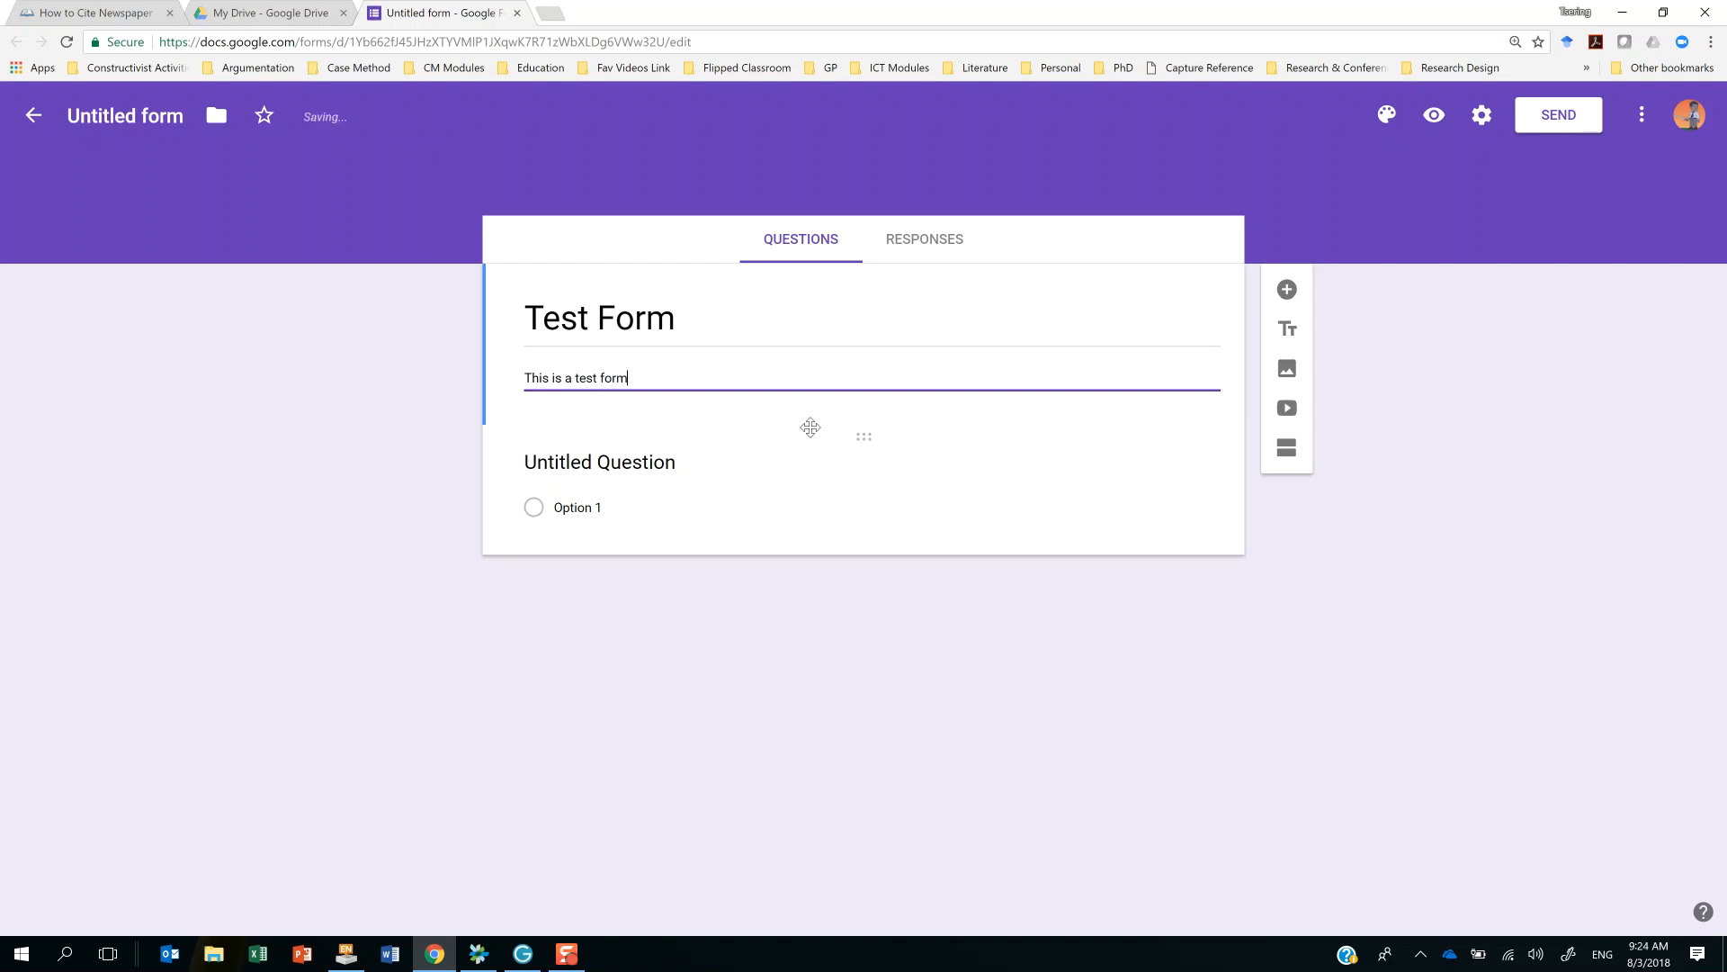
{"action": "left_click", "coordinate": [804, 647]}
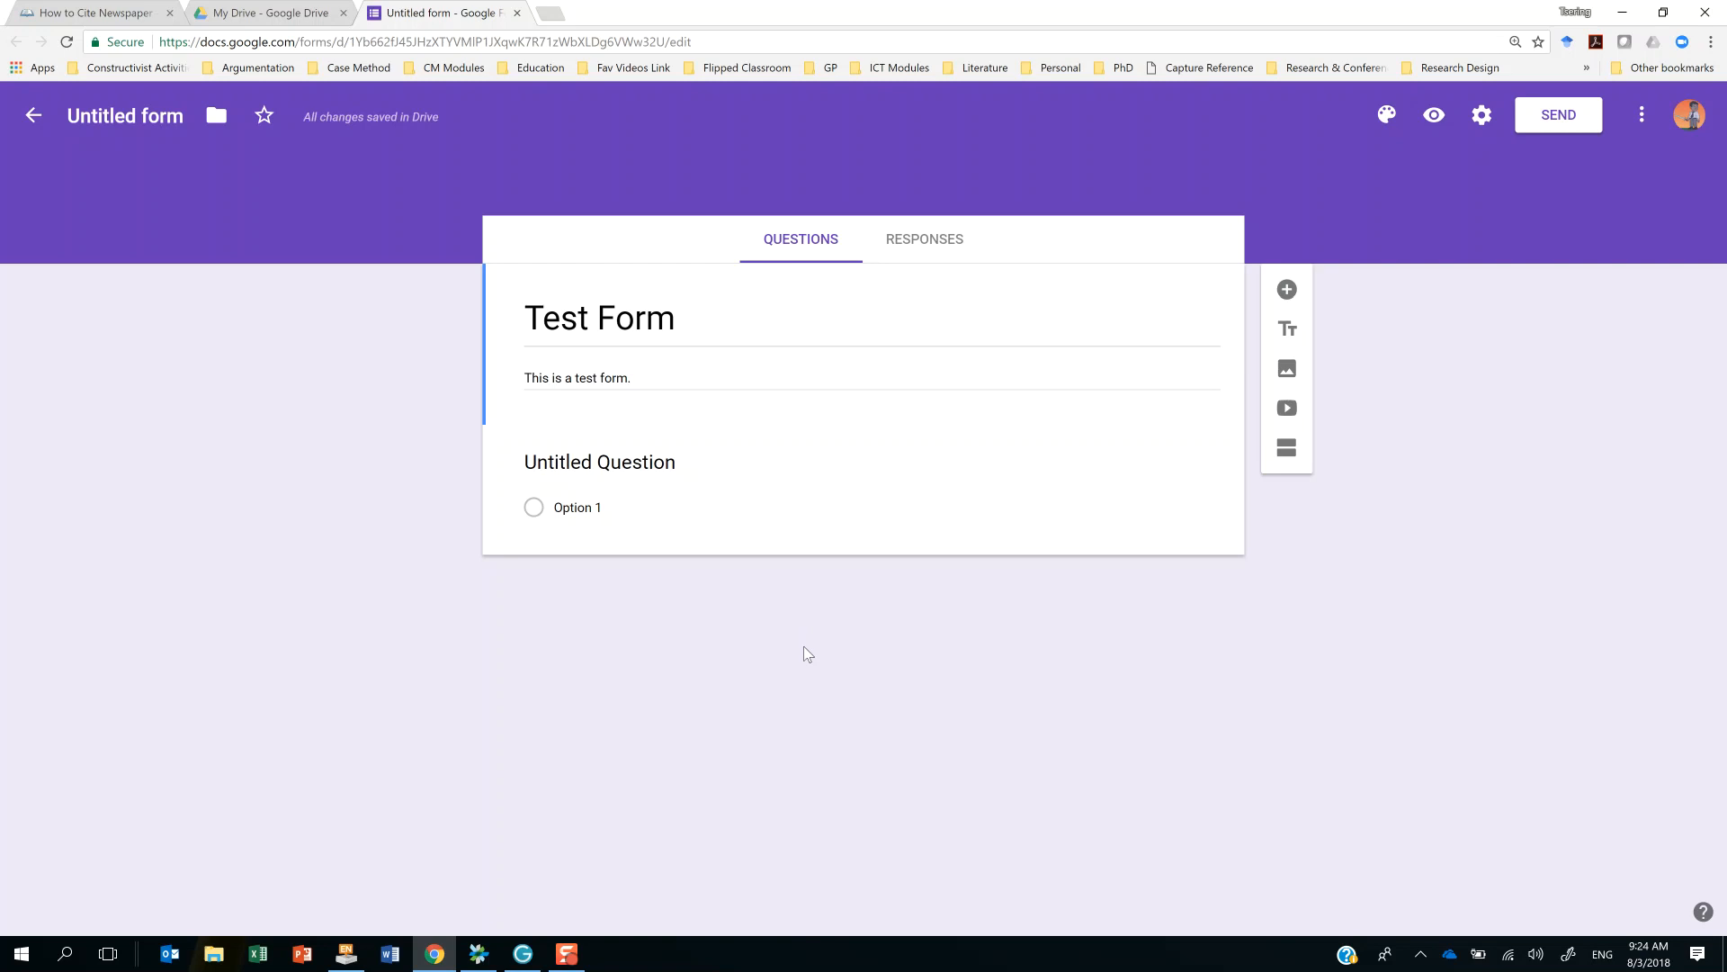
Title the form's first question "Name".
{"action": "left_click", "coordinate": [621, 463]}
{"action": "type", "text": "Name"}
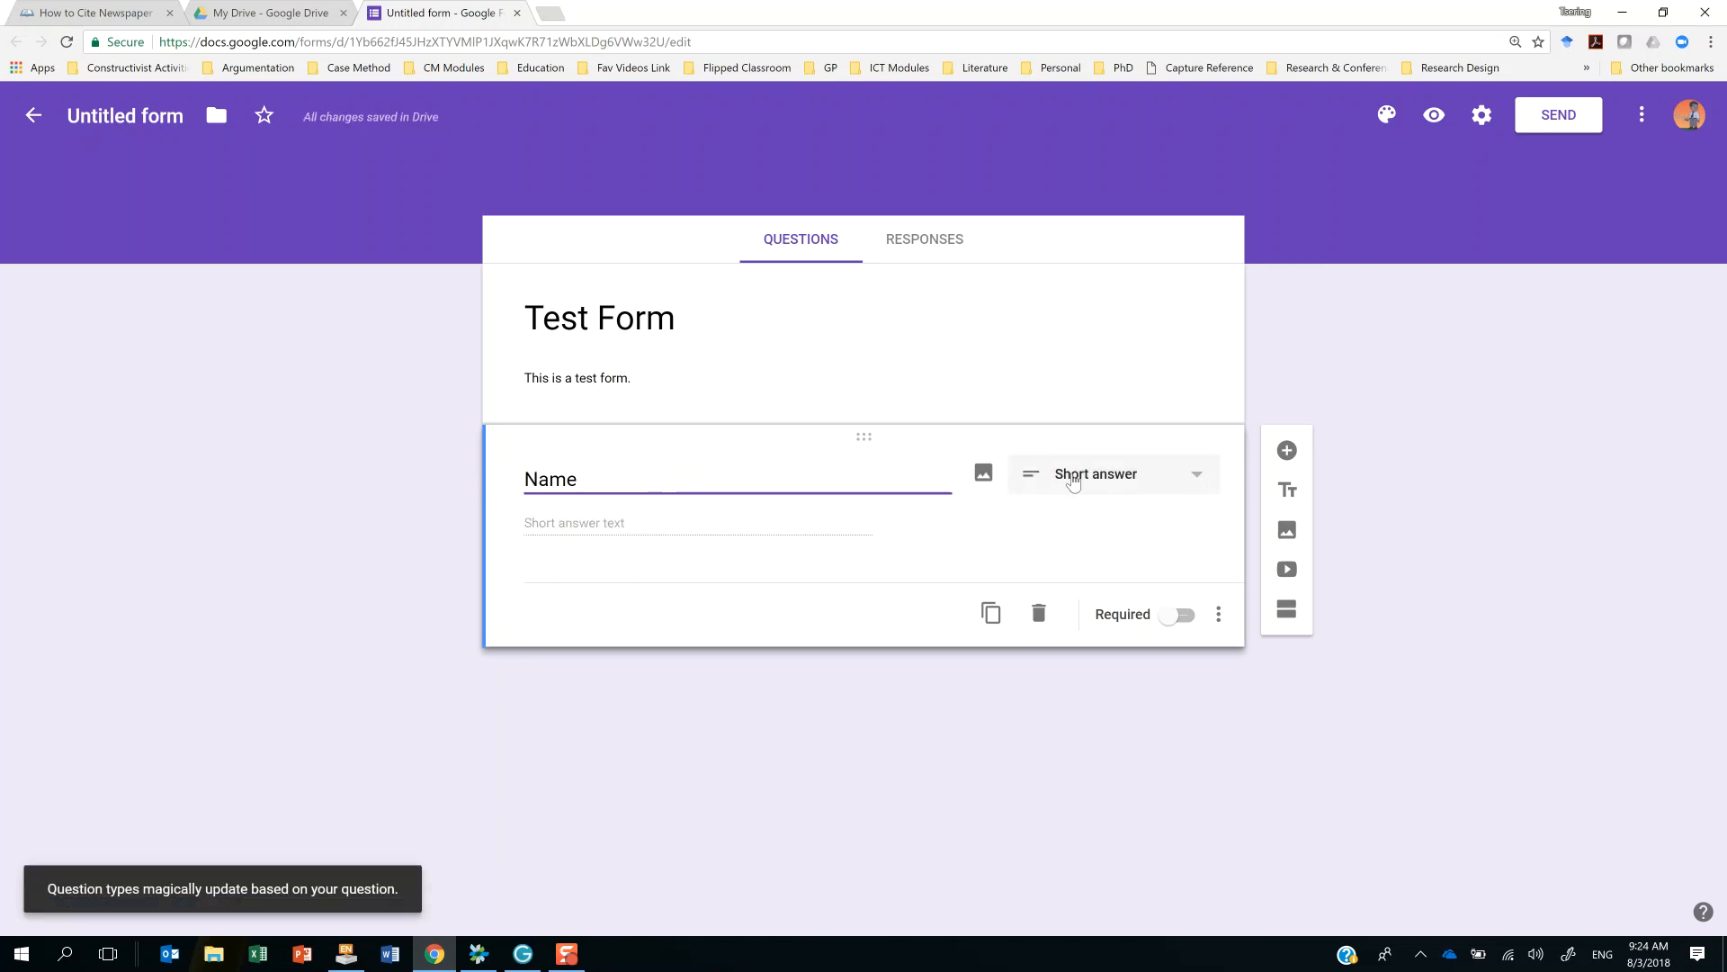
Examine the image insertion sources and the available question types for the "Name" question.
{"action": "left_click", "coordinate": [983, 473]}
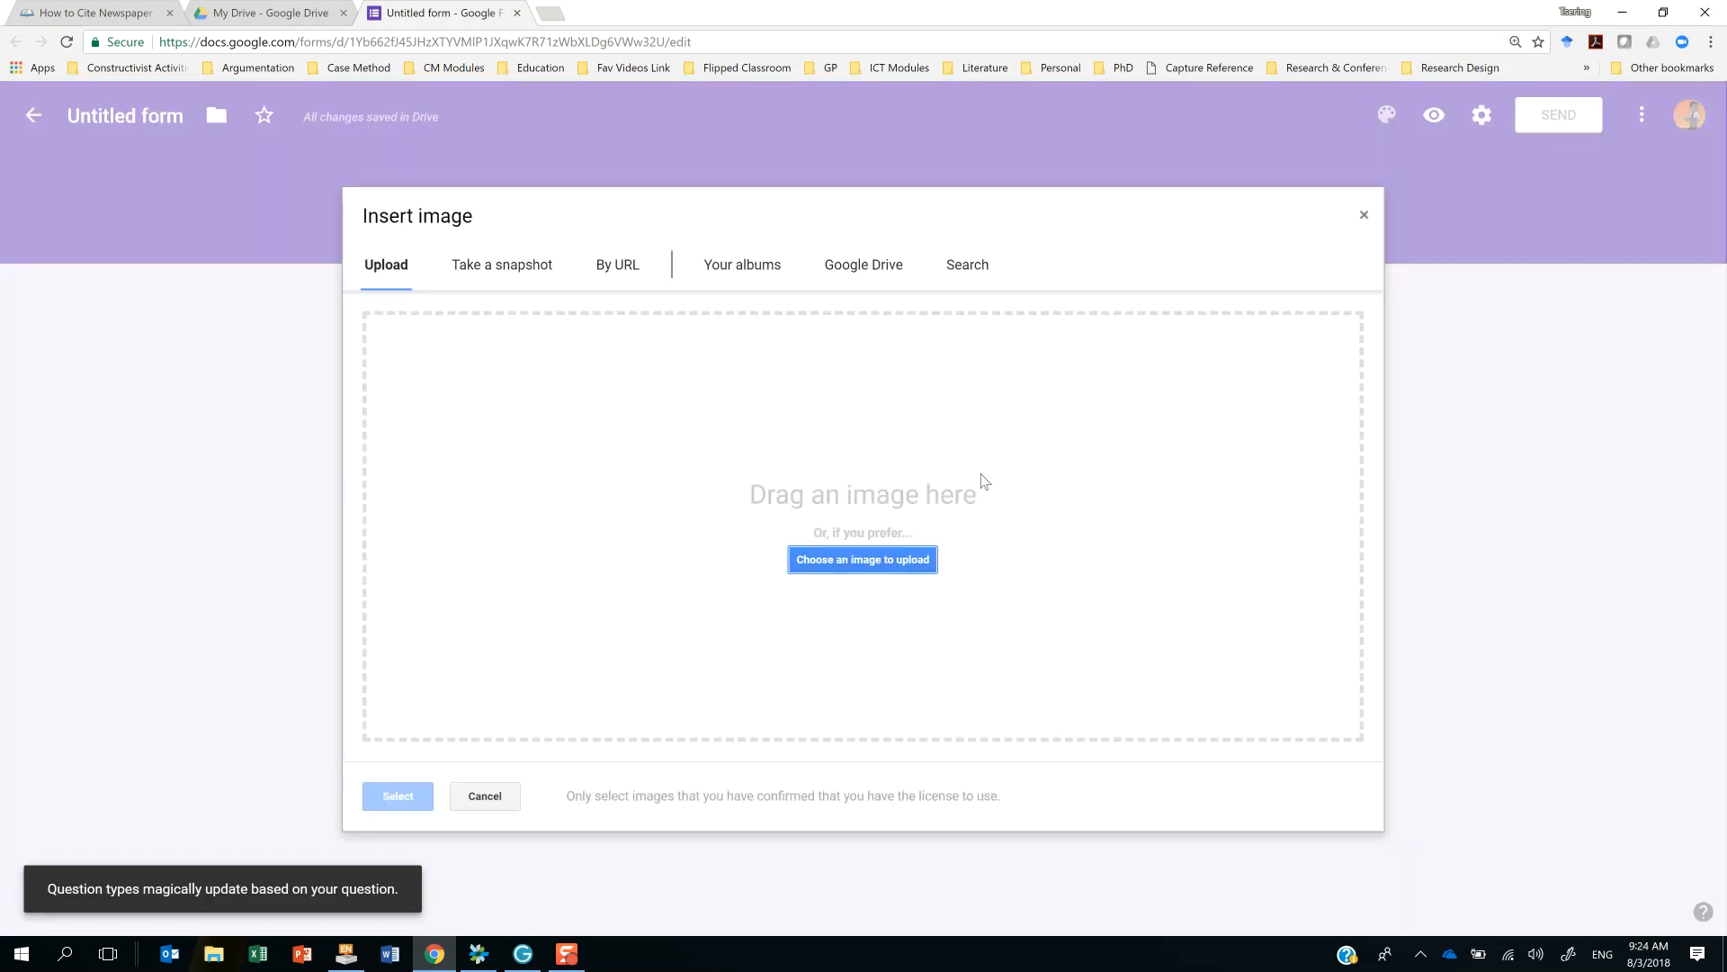
{"action": "left_click", "coordinate": [886, 565]}
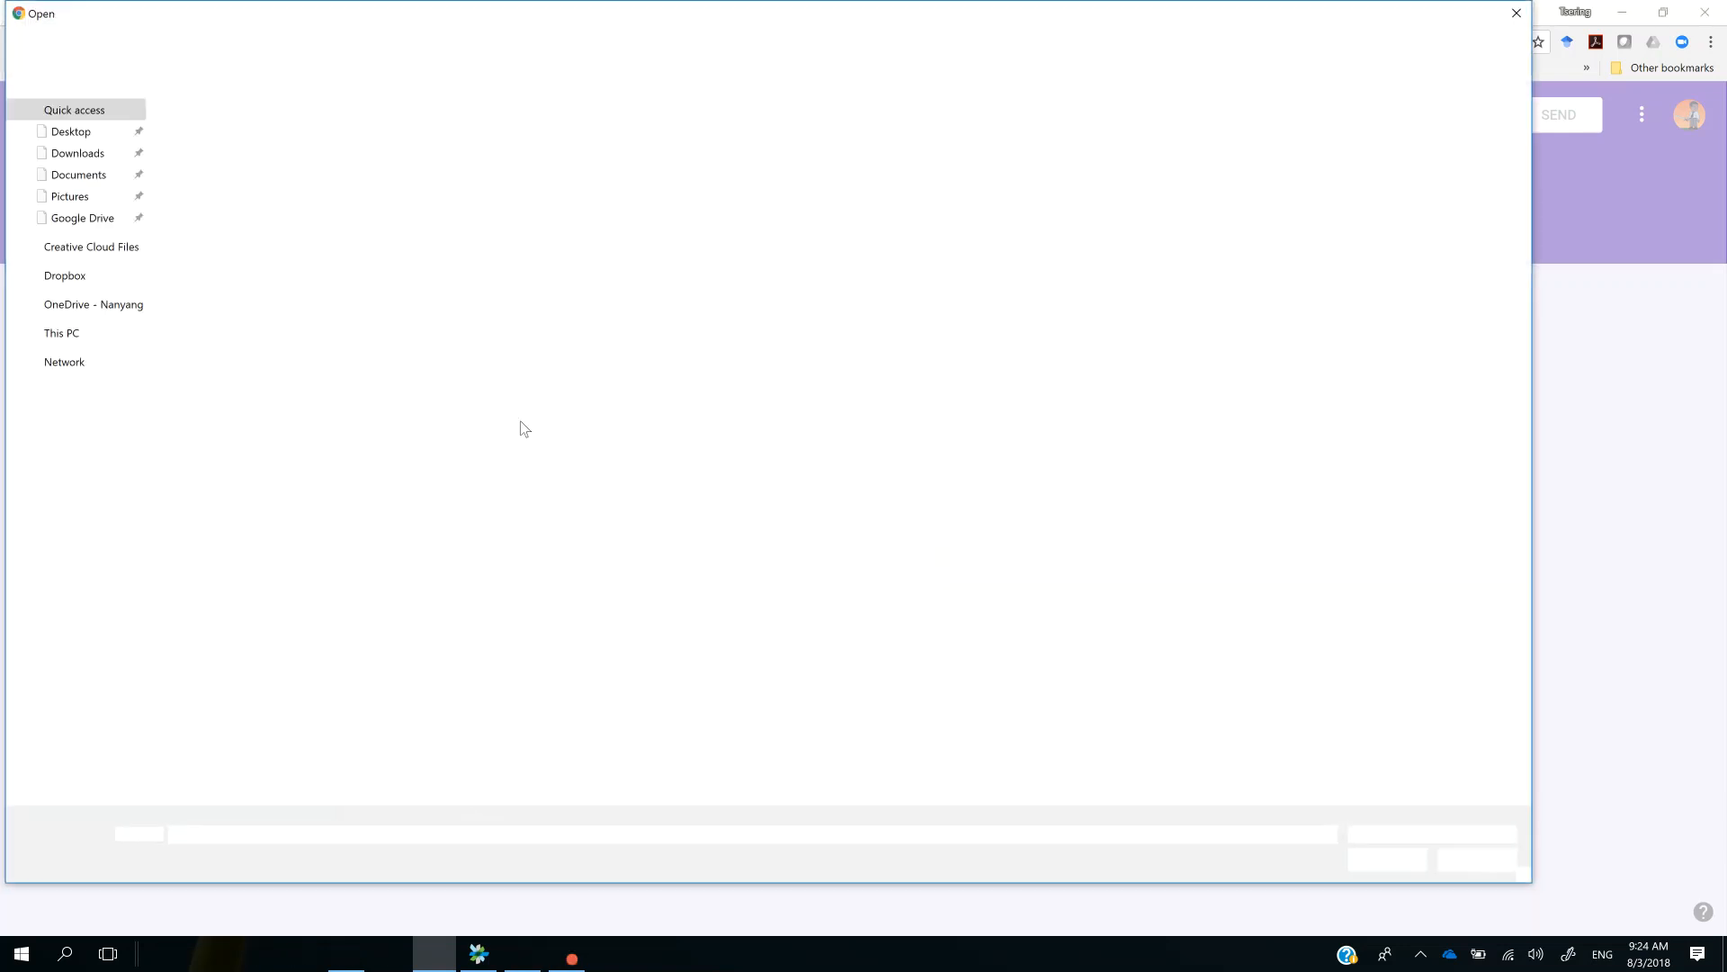
{"action": "left_click", "coordinate": [1478, 853]}
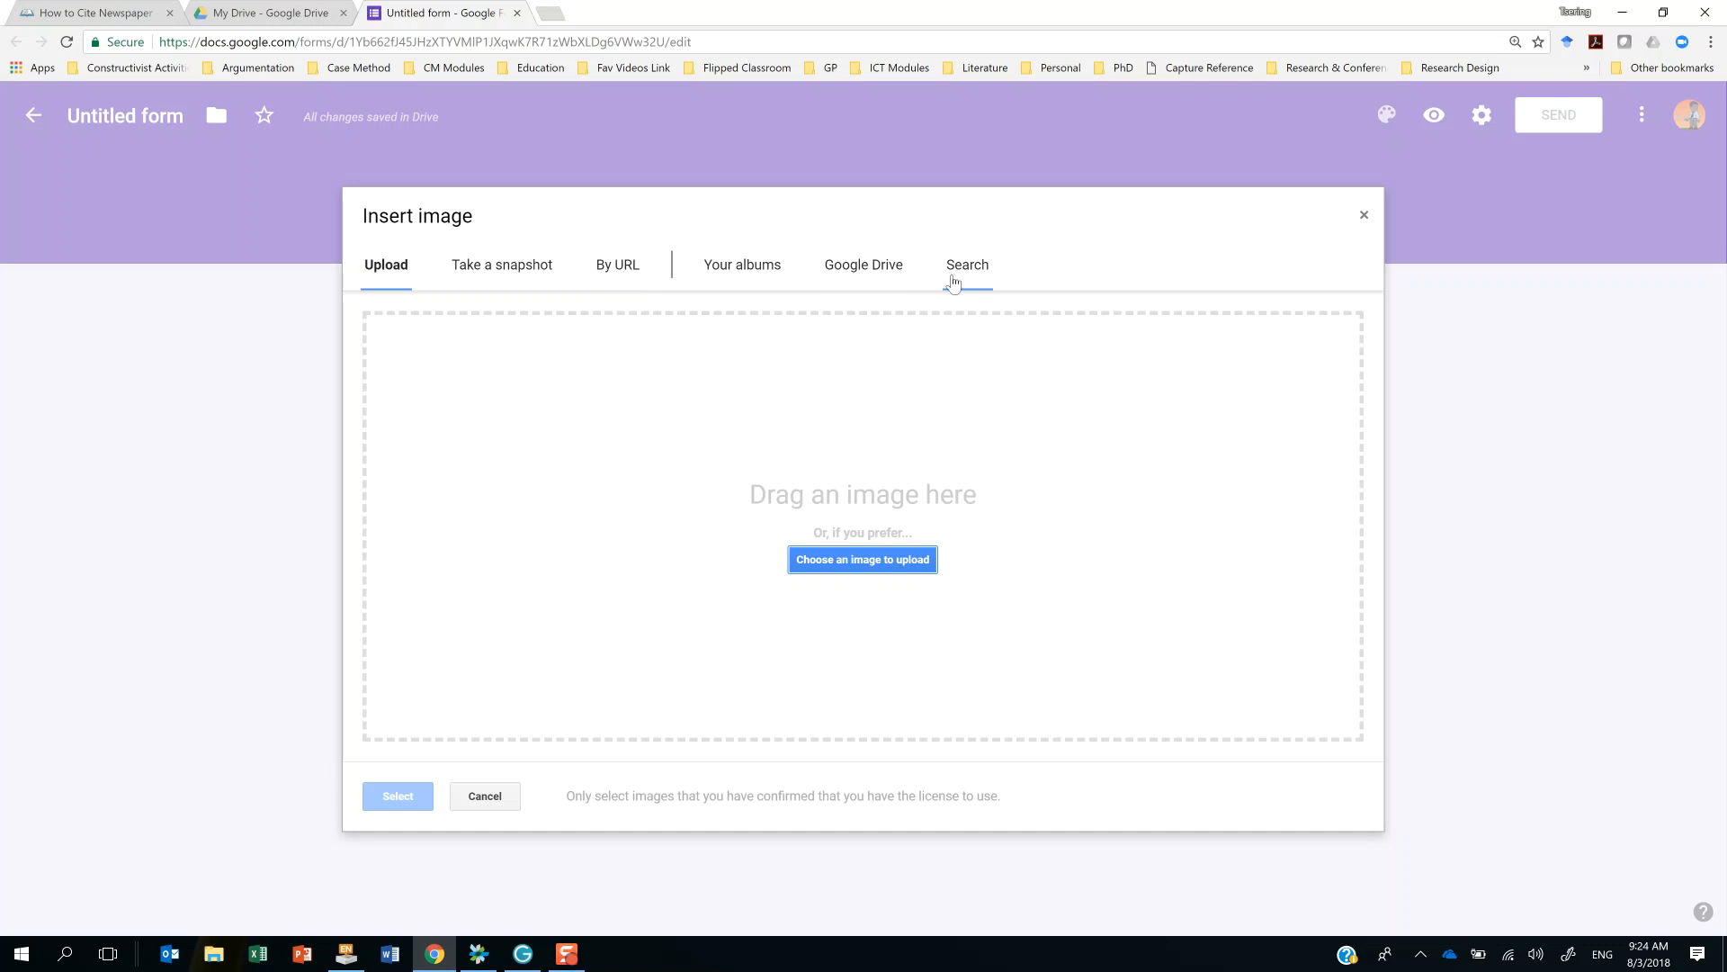
{"action": "left_click", "coordinate": [499, 804]}
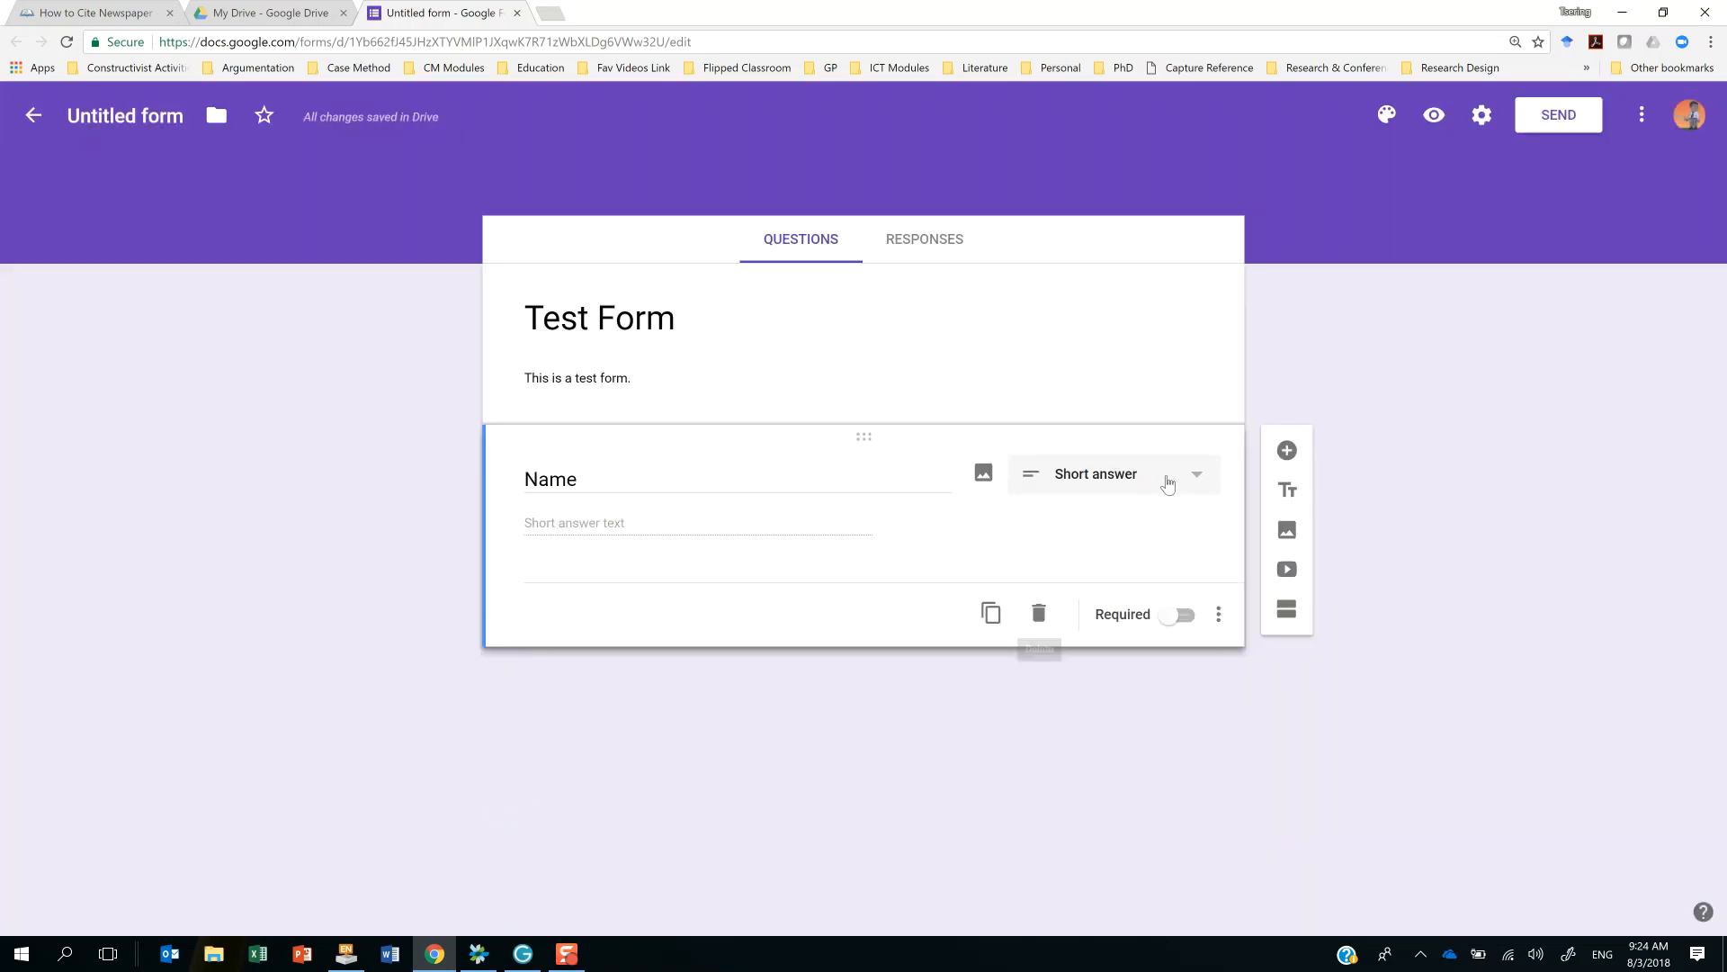
{"action": "left_click", "coordinate": [1207, 488]}
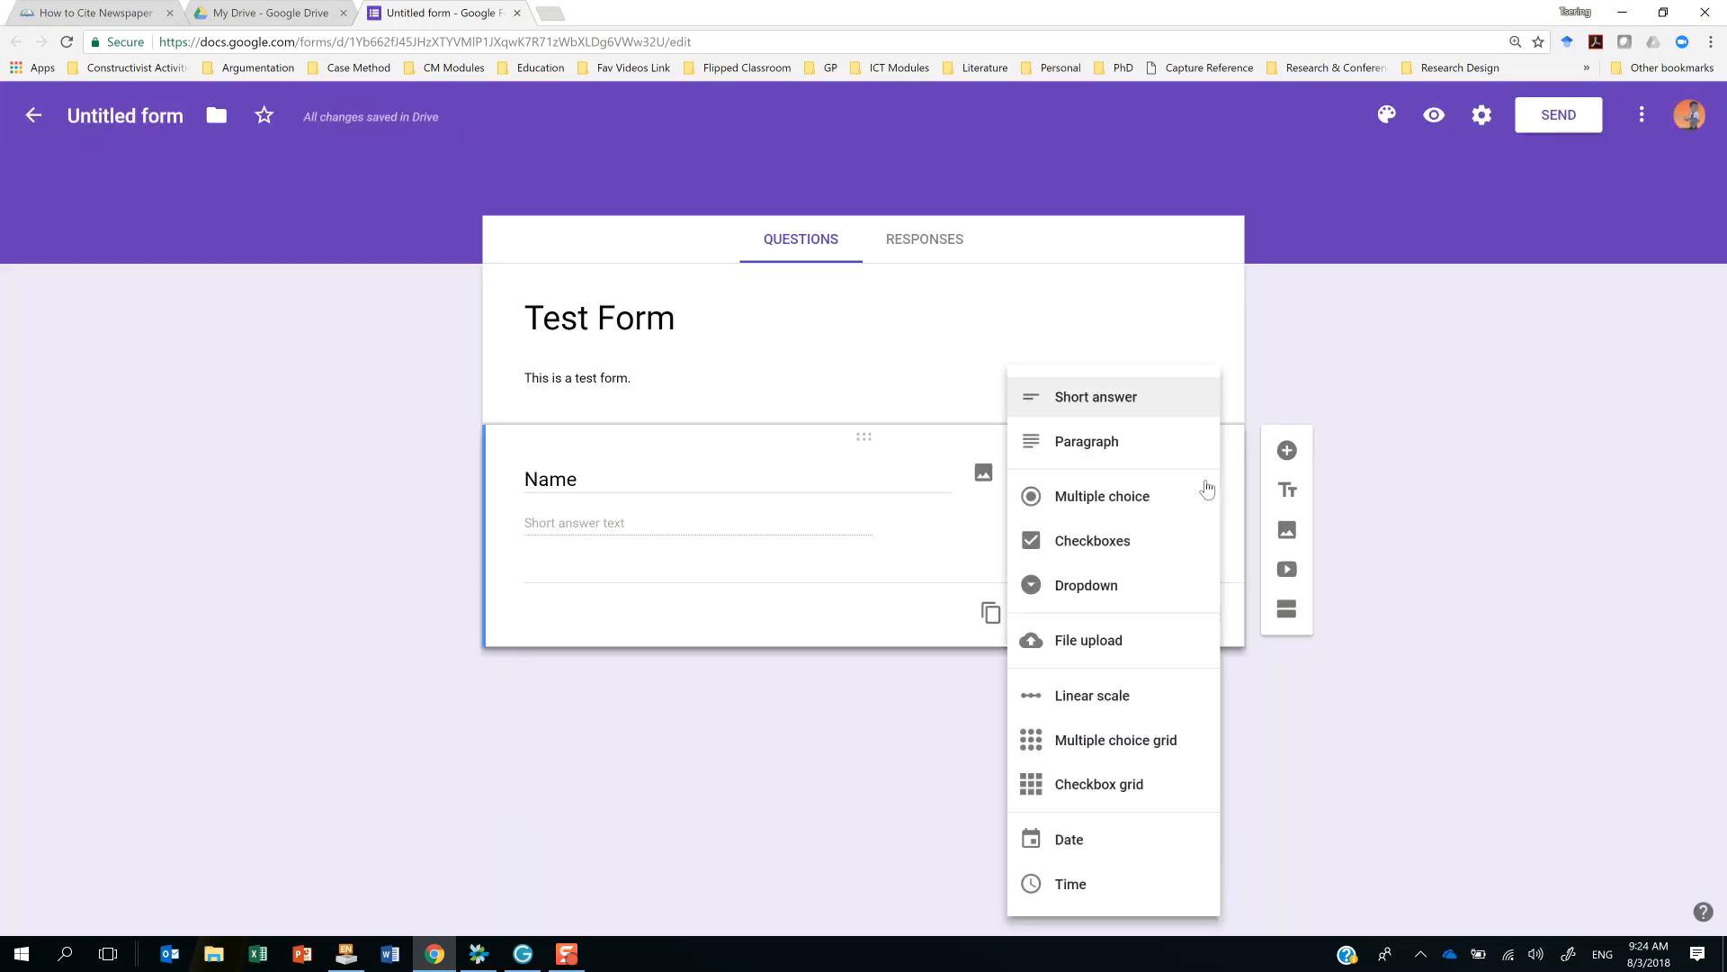
{"action": "left_click", "coordinate": [1375, 354]}
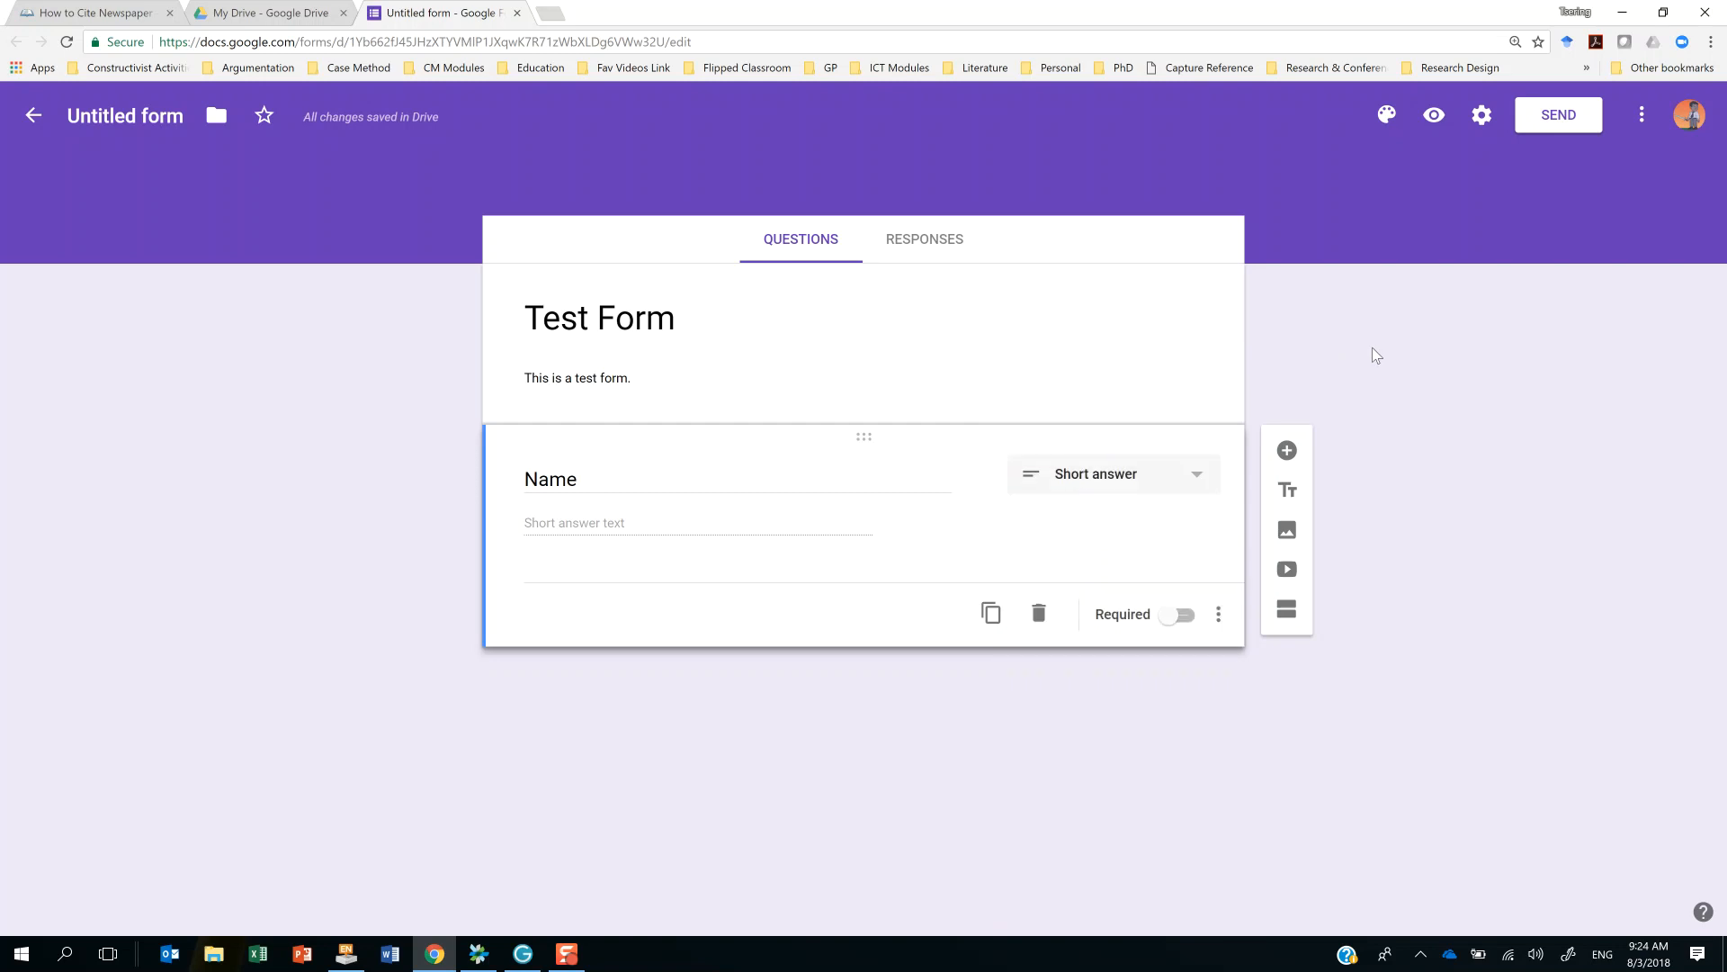
{"action": "left_click", "coordinate": [1198, 485]}
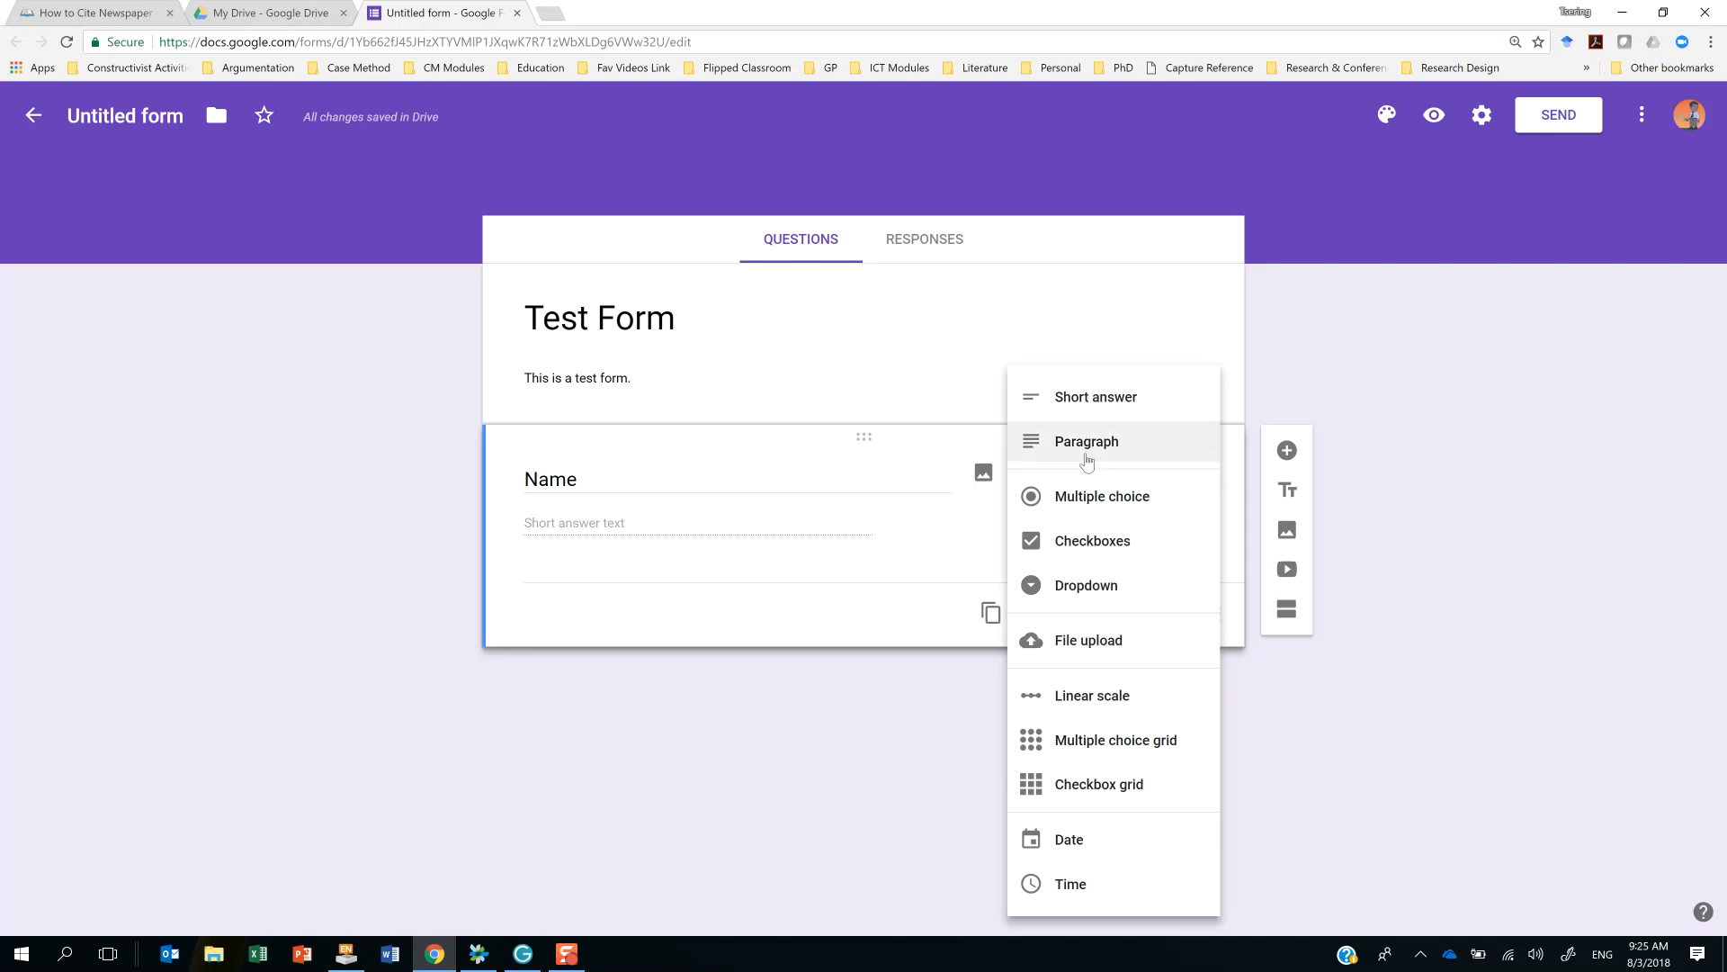
{"action": "left_click", "coordinate": [1499, 448]}
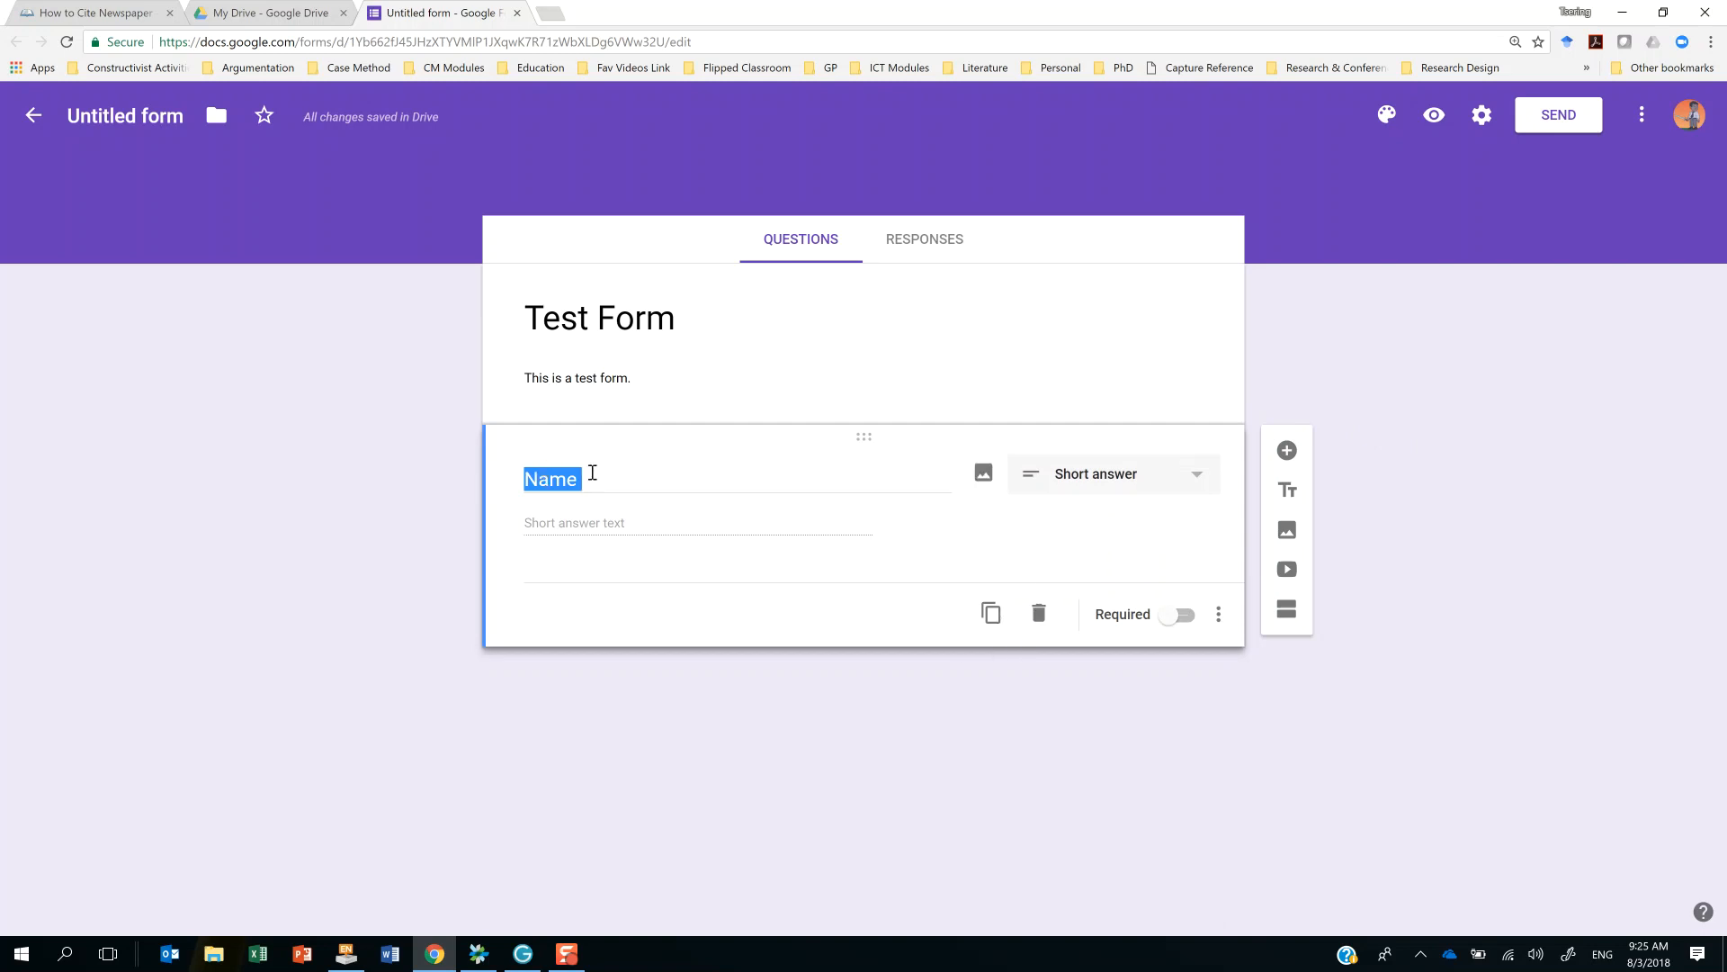
Duplicate the "Name" question and retitle the copy "Class".
{"action": "left_click", "coordinate": [993, 616]}
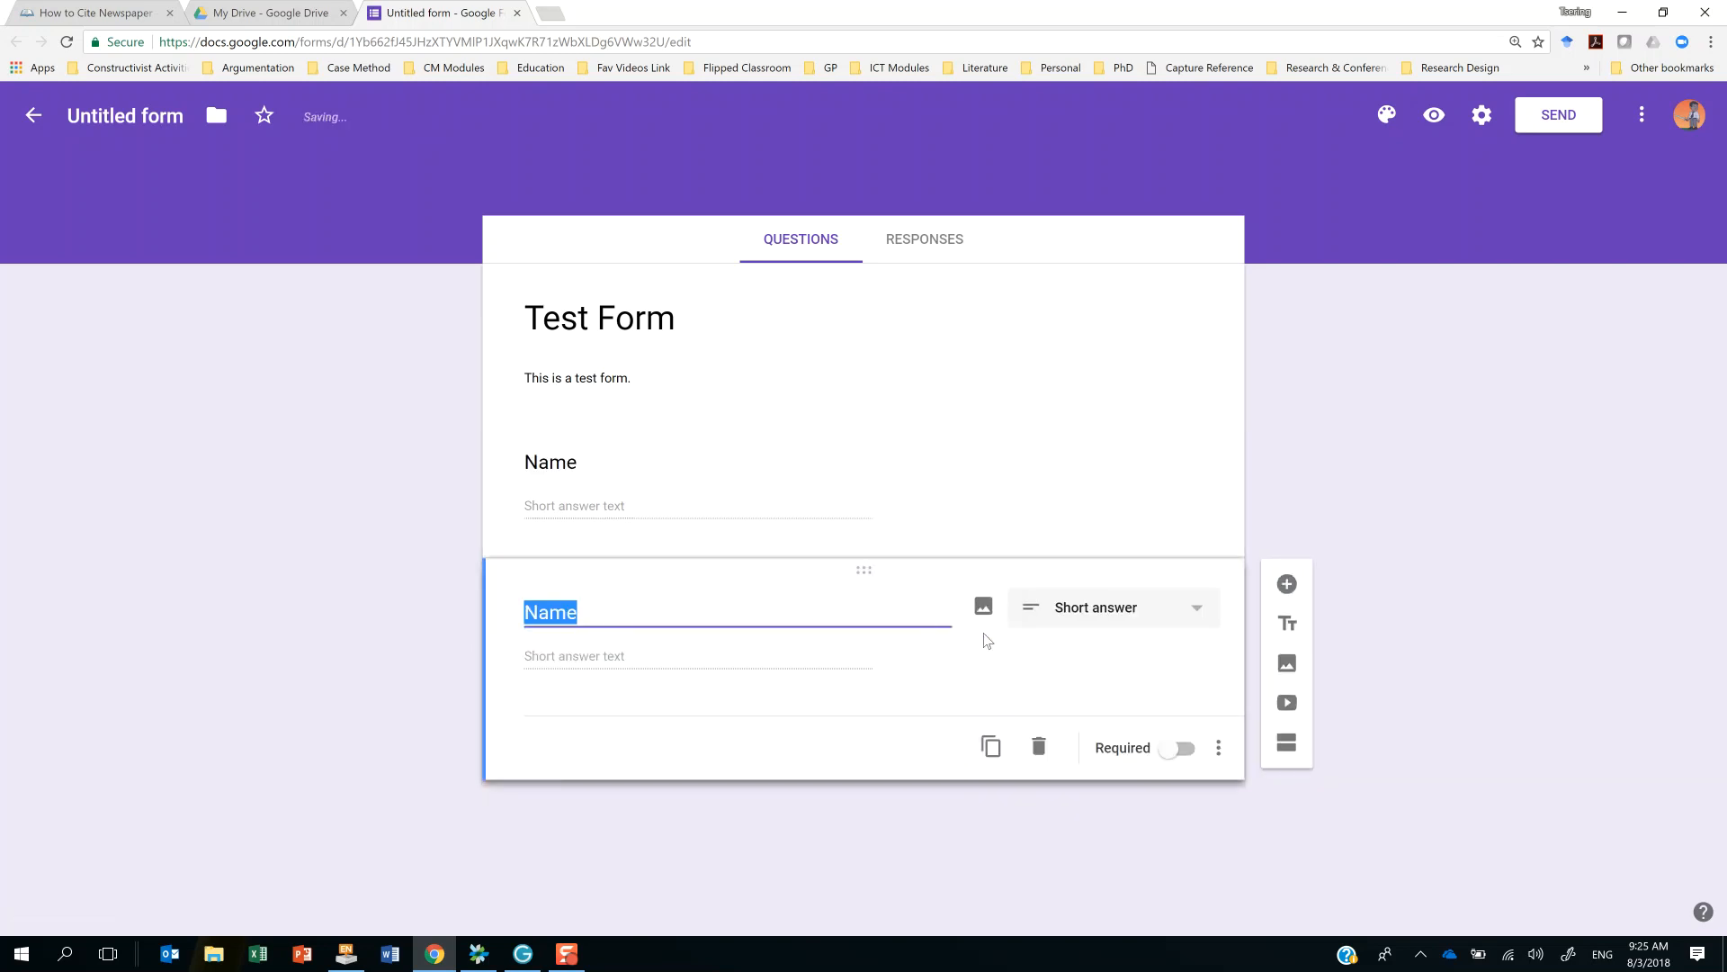
{"action": "type", "text": "Class"}
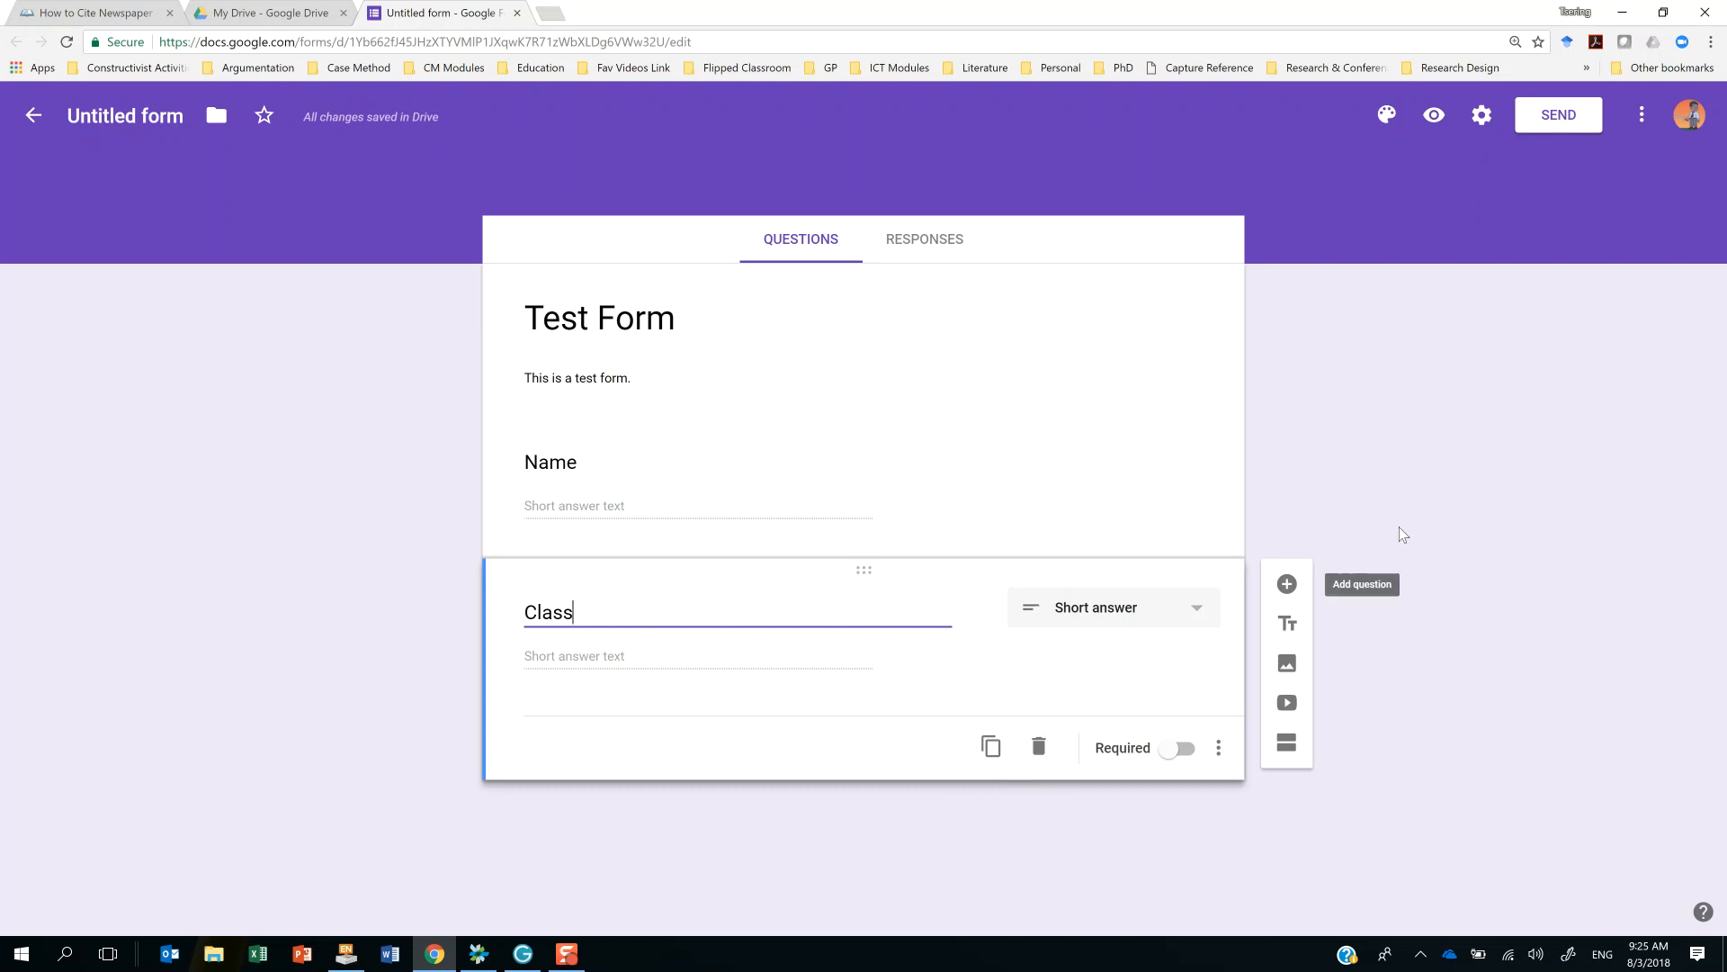
Add a title-and-description block below the "Class" question and title it "Section One", keeping only one such block.
{"action": "left_click", "coordinate": [1282, 632]}
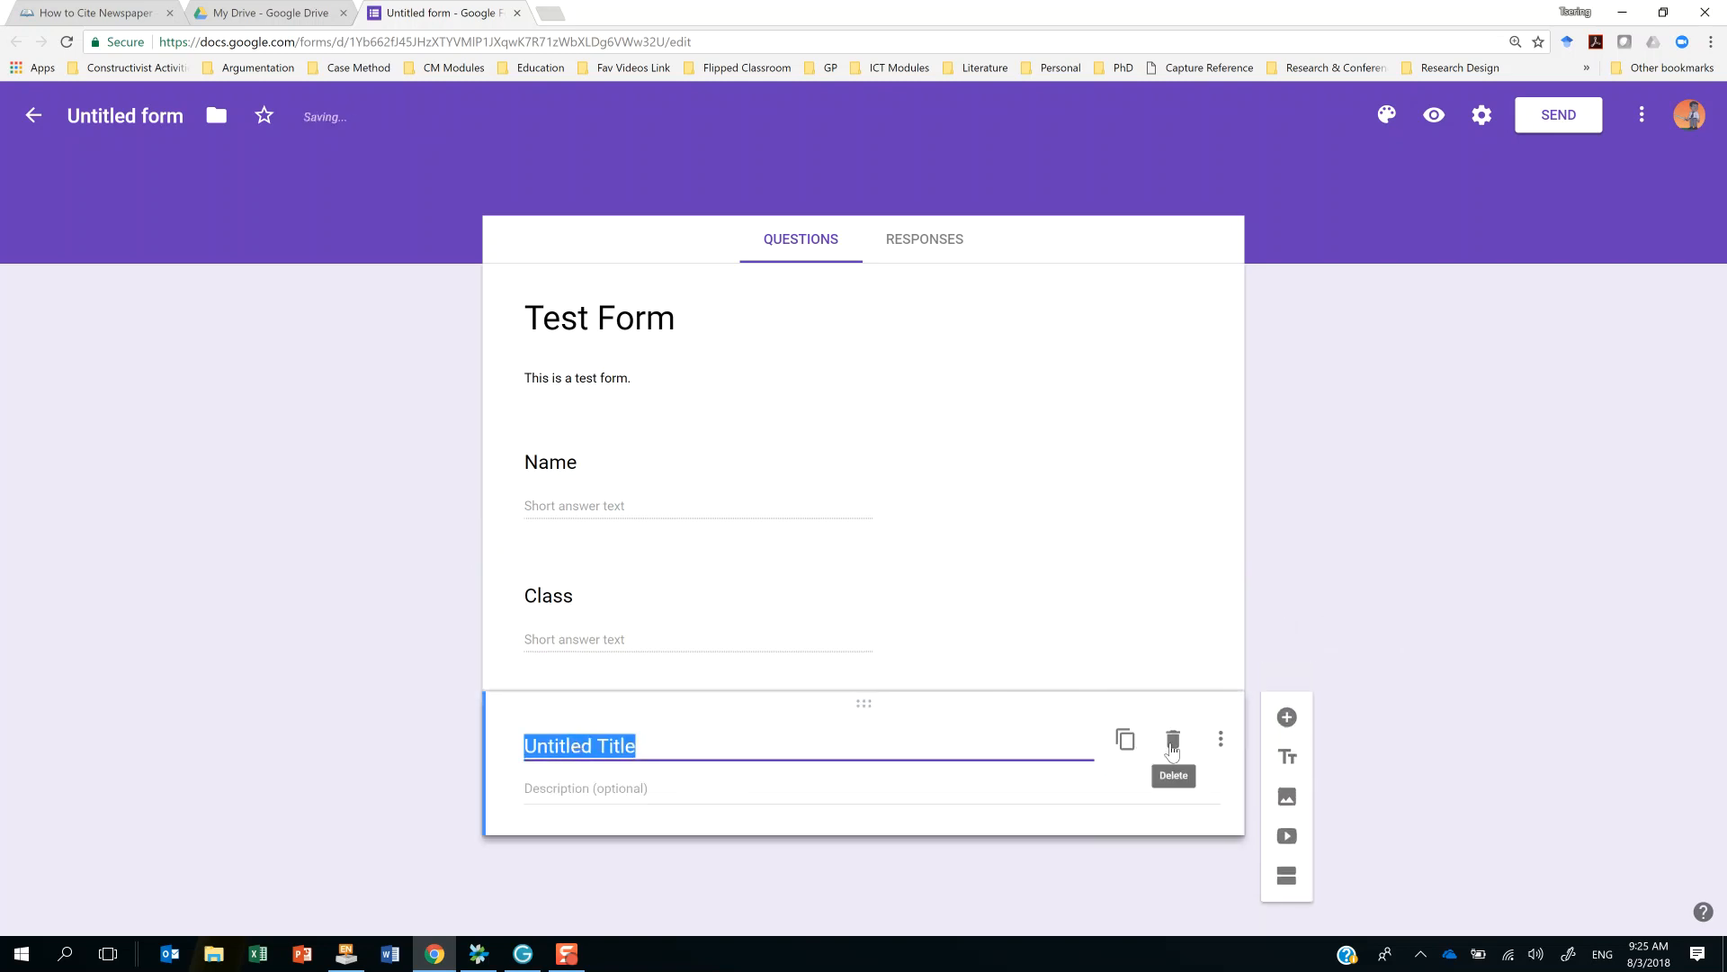
{"action": "left_click", "coordinate": [1285, 758]}
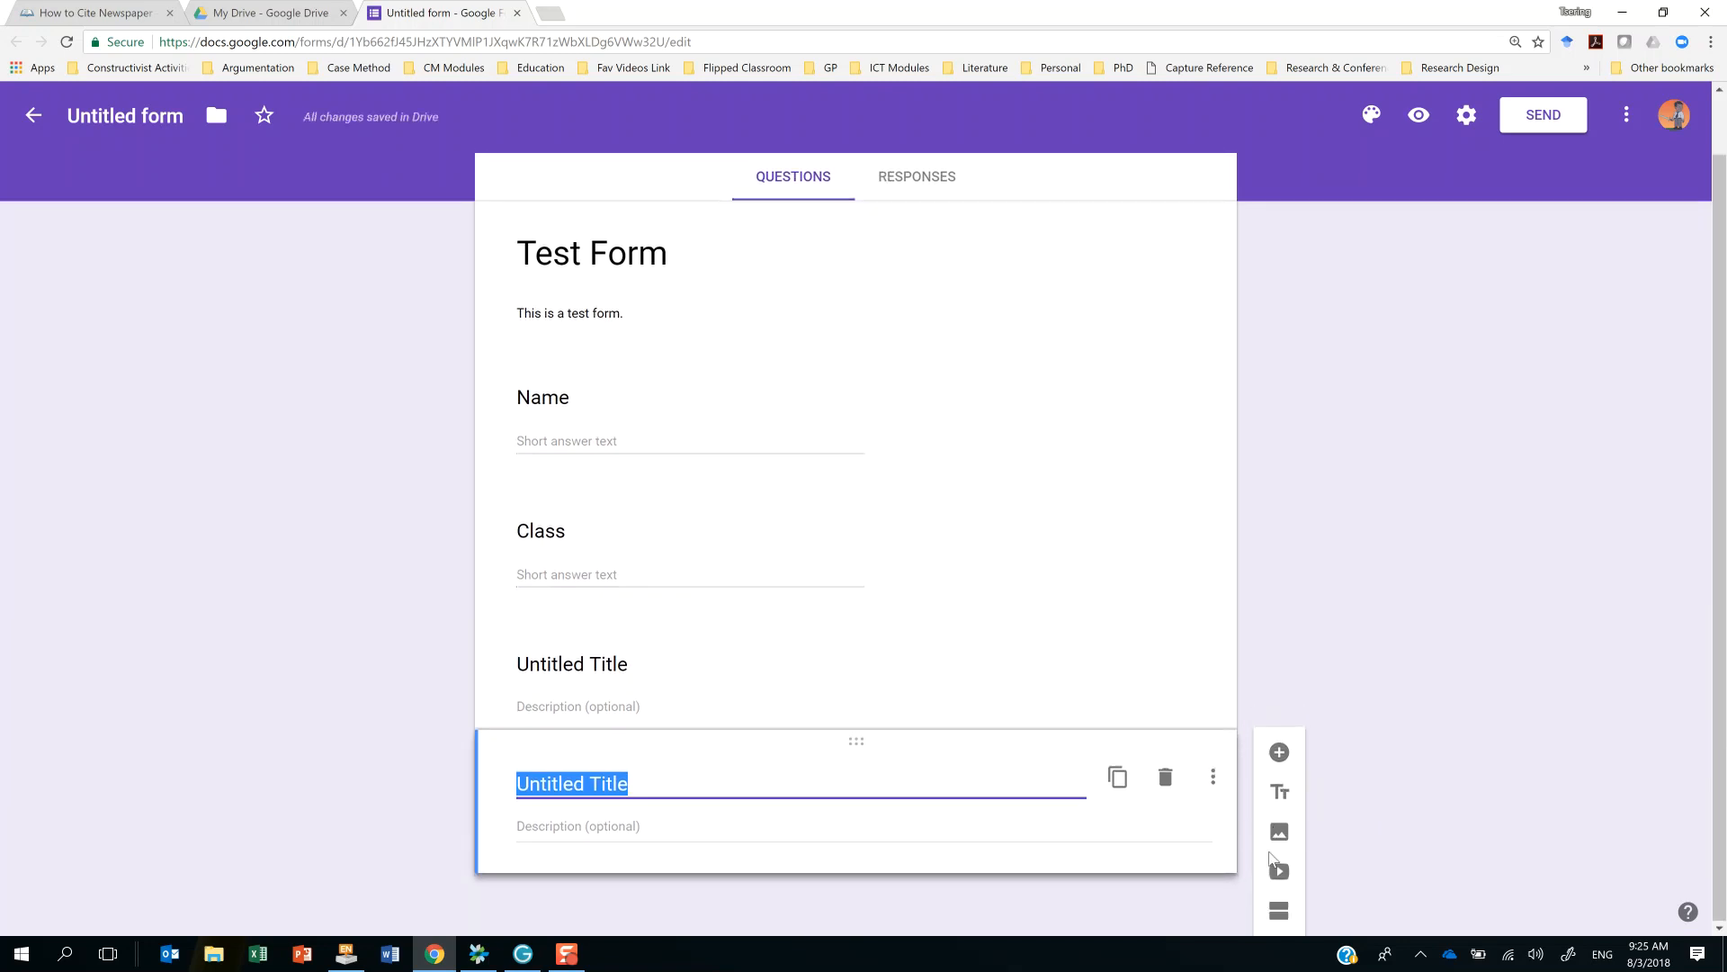
{"action": "left_click", "coordinate": [1165, 776]}
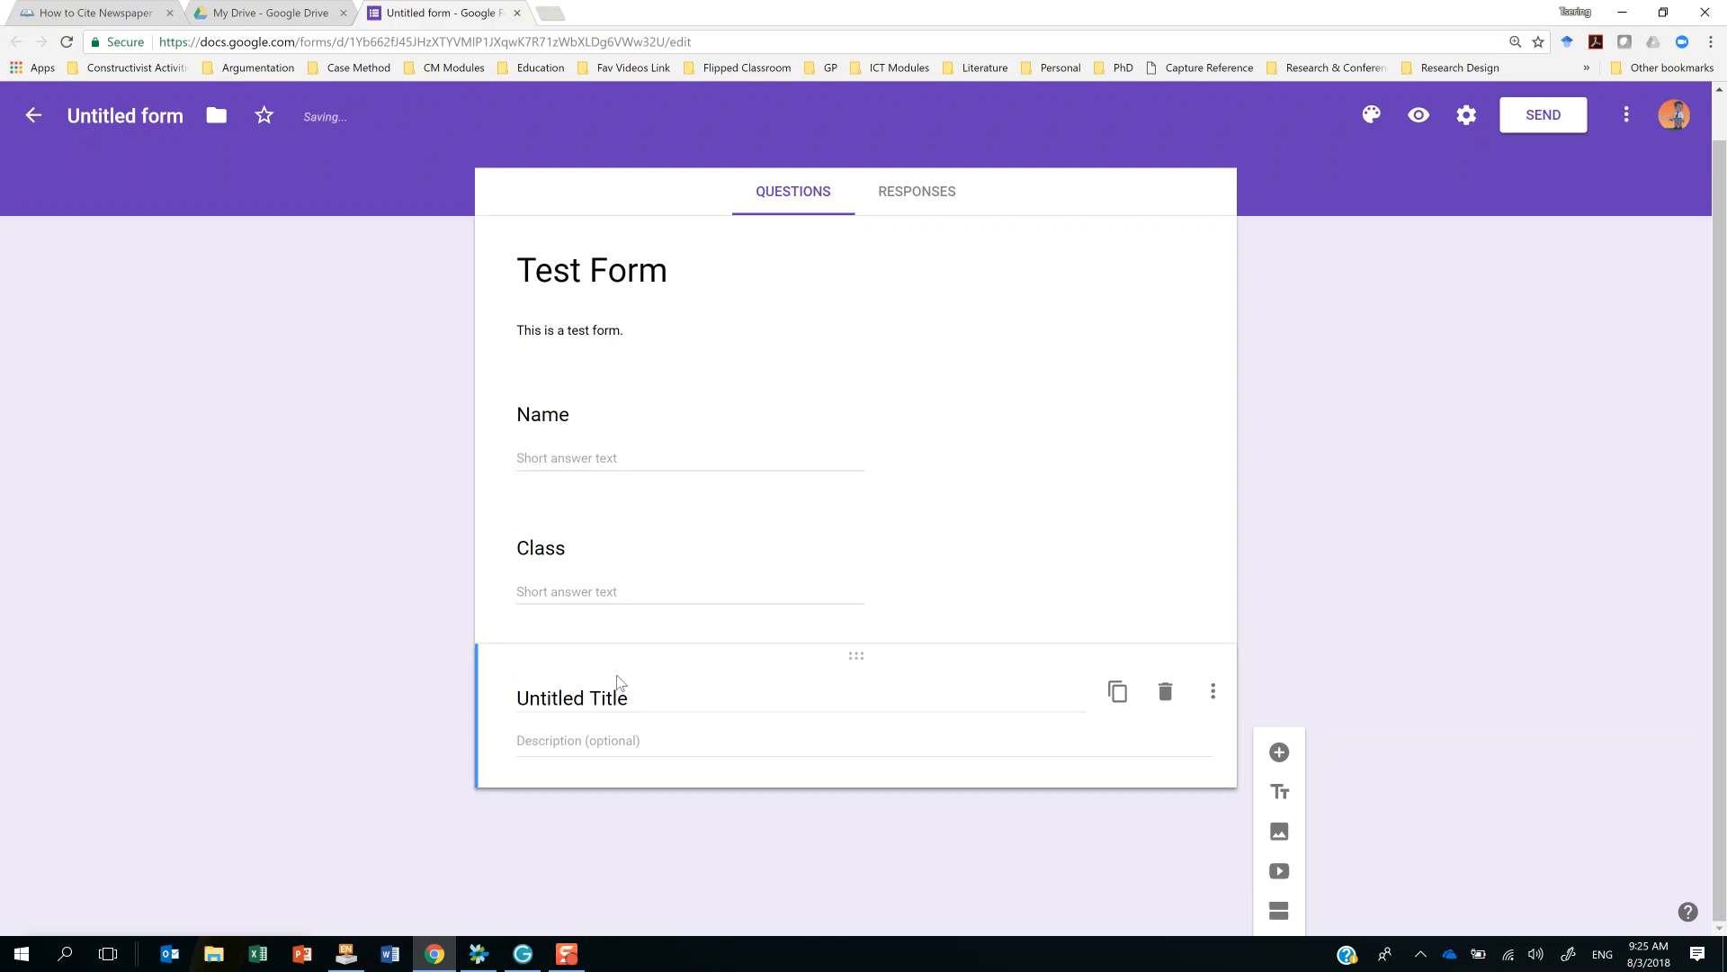
{"action": "left_click", "coordinate": [656, 750]}
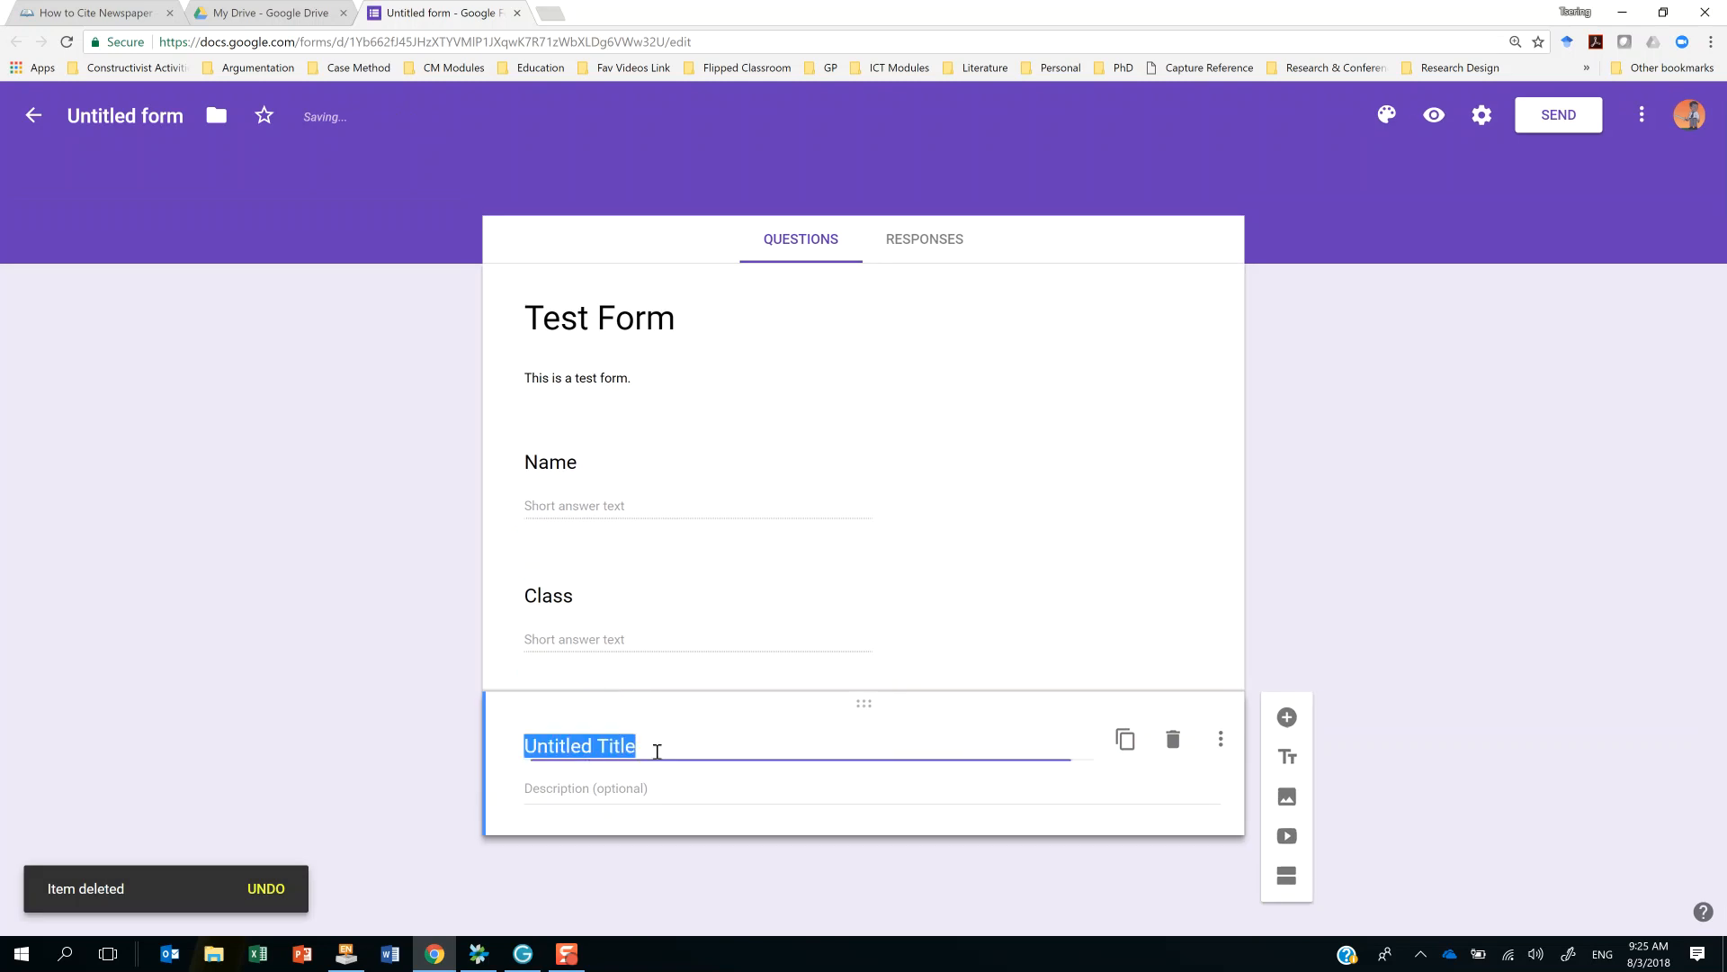
{"action": "type", "text": "Sectio"}
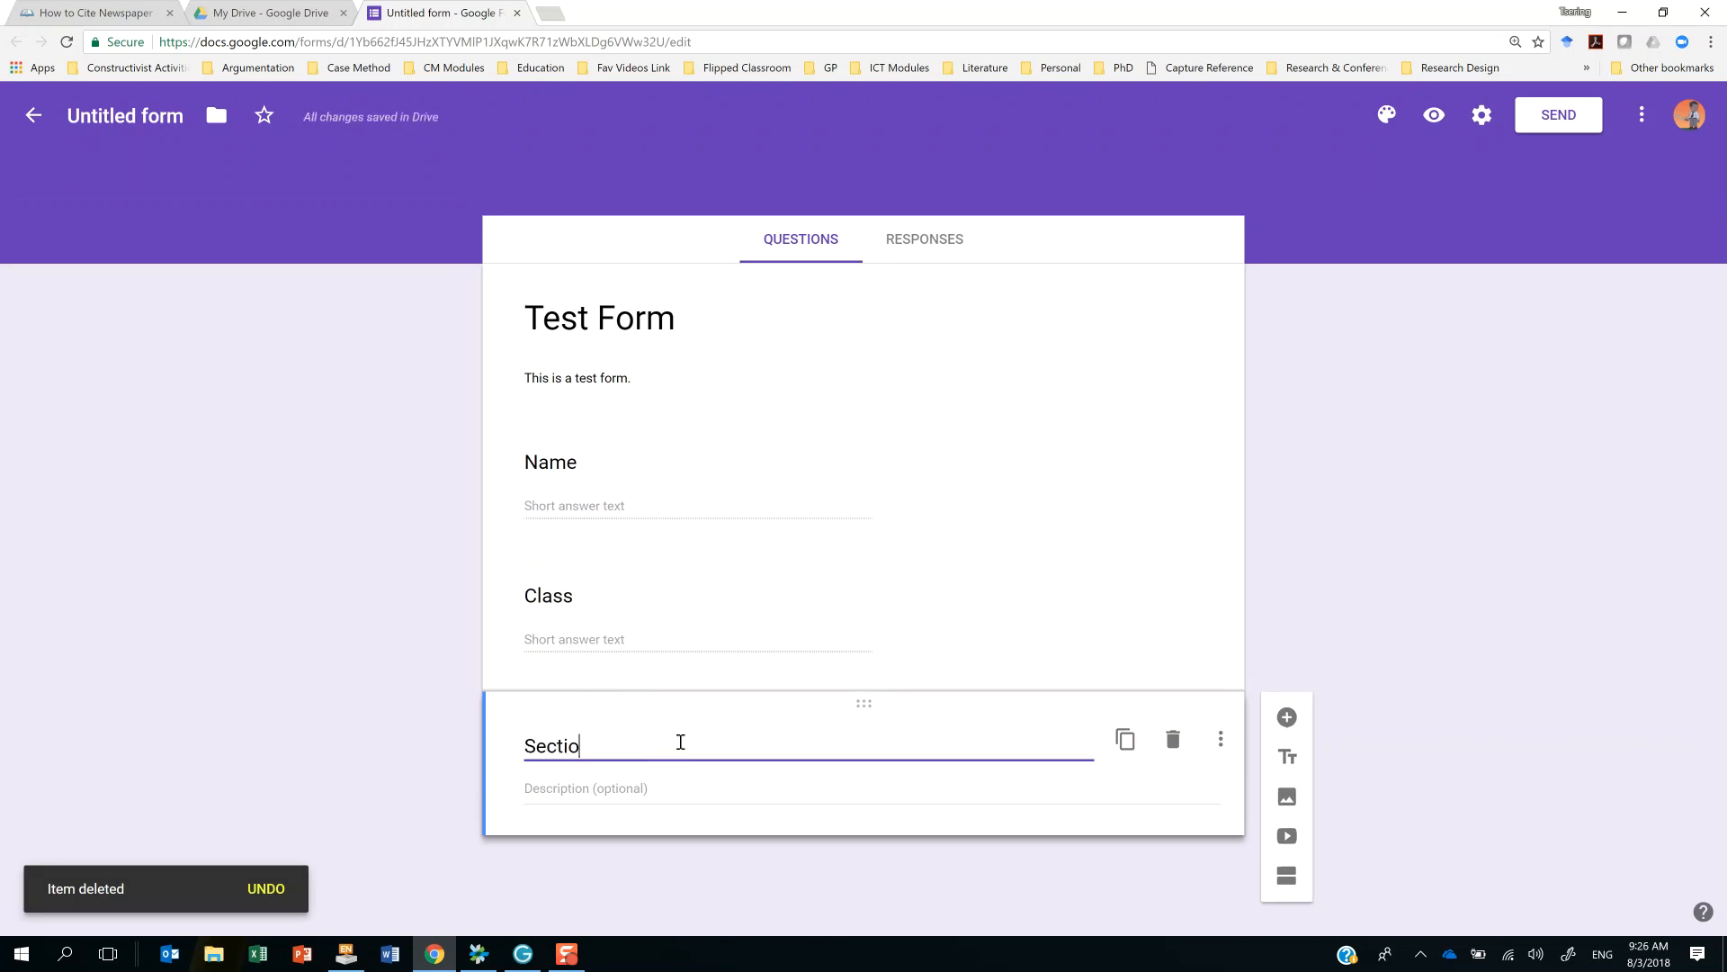
{"action": "type", "text": "n One"}
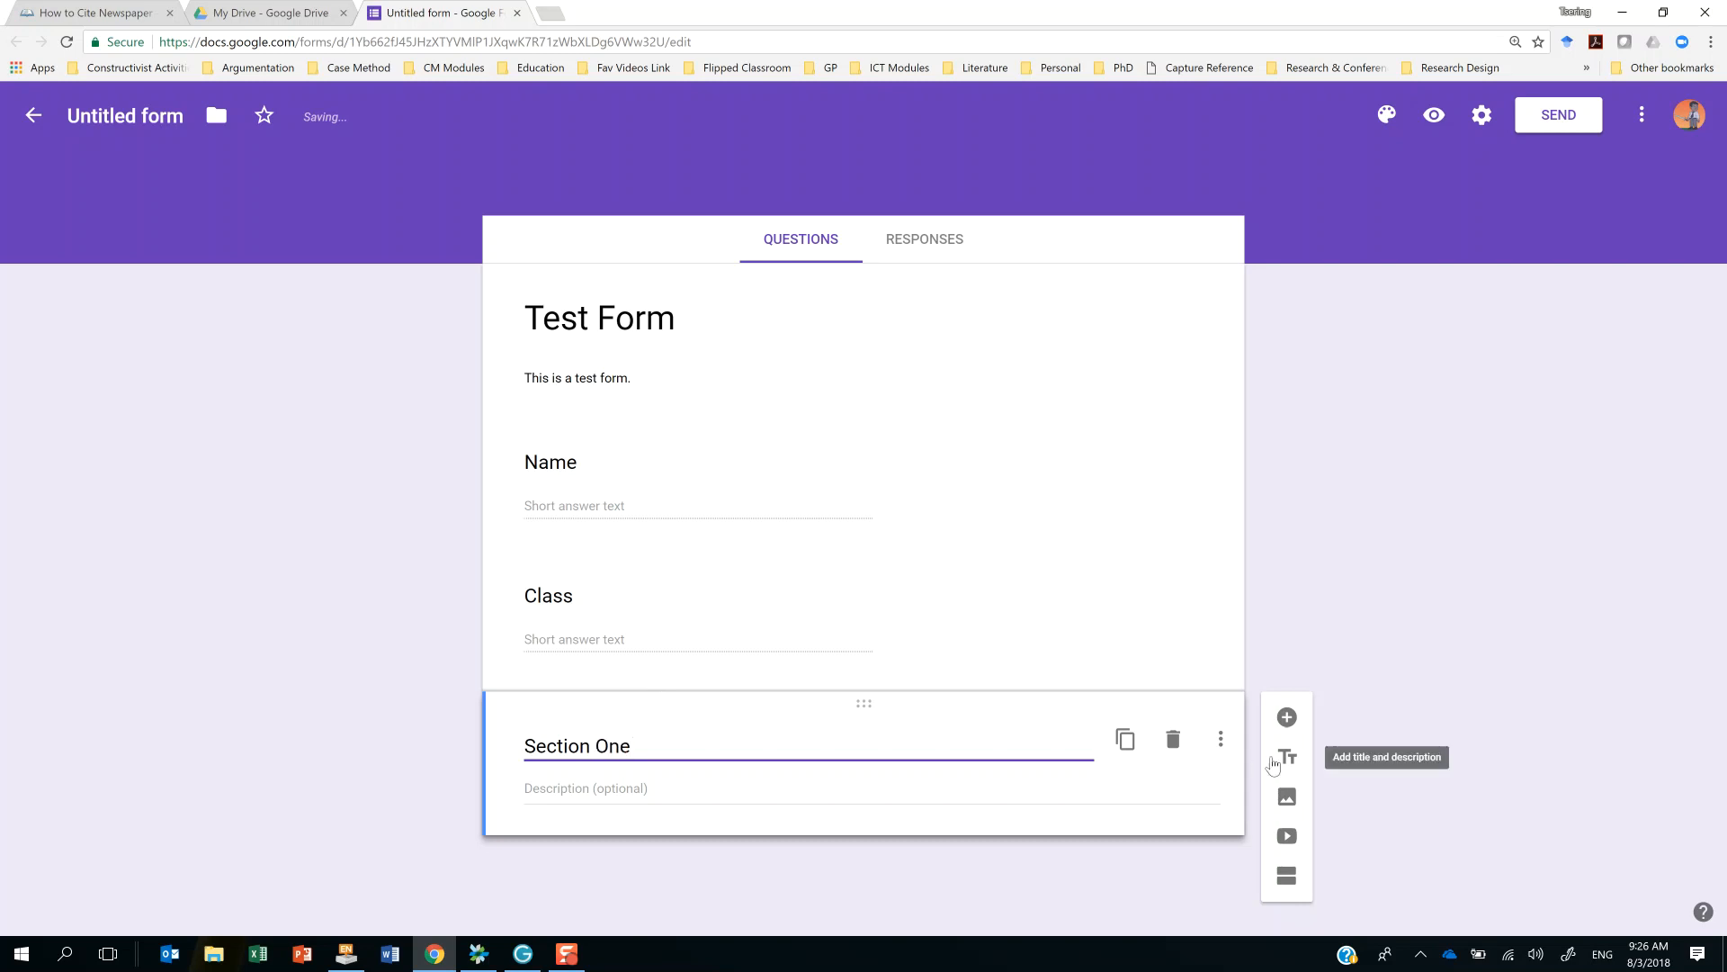
{"action": "left_click", "coordinate": [1423, 819]}
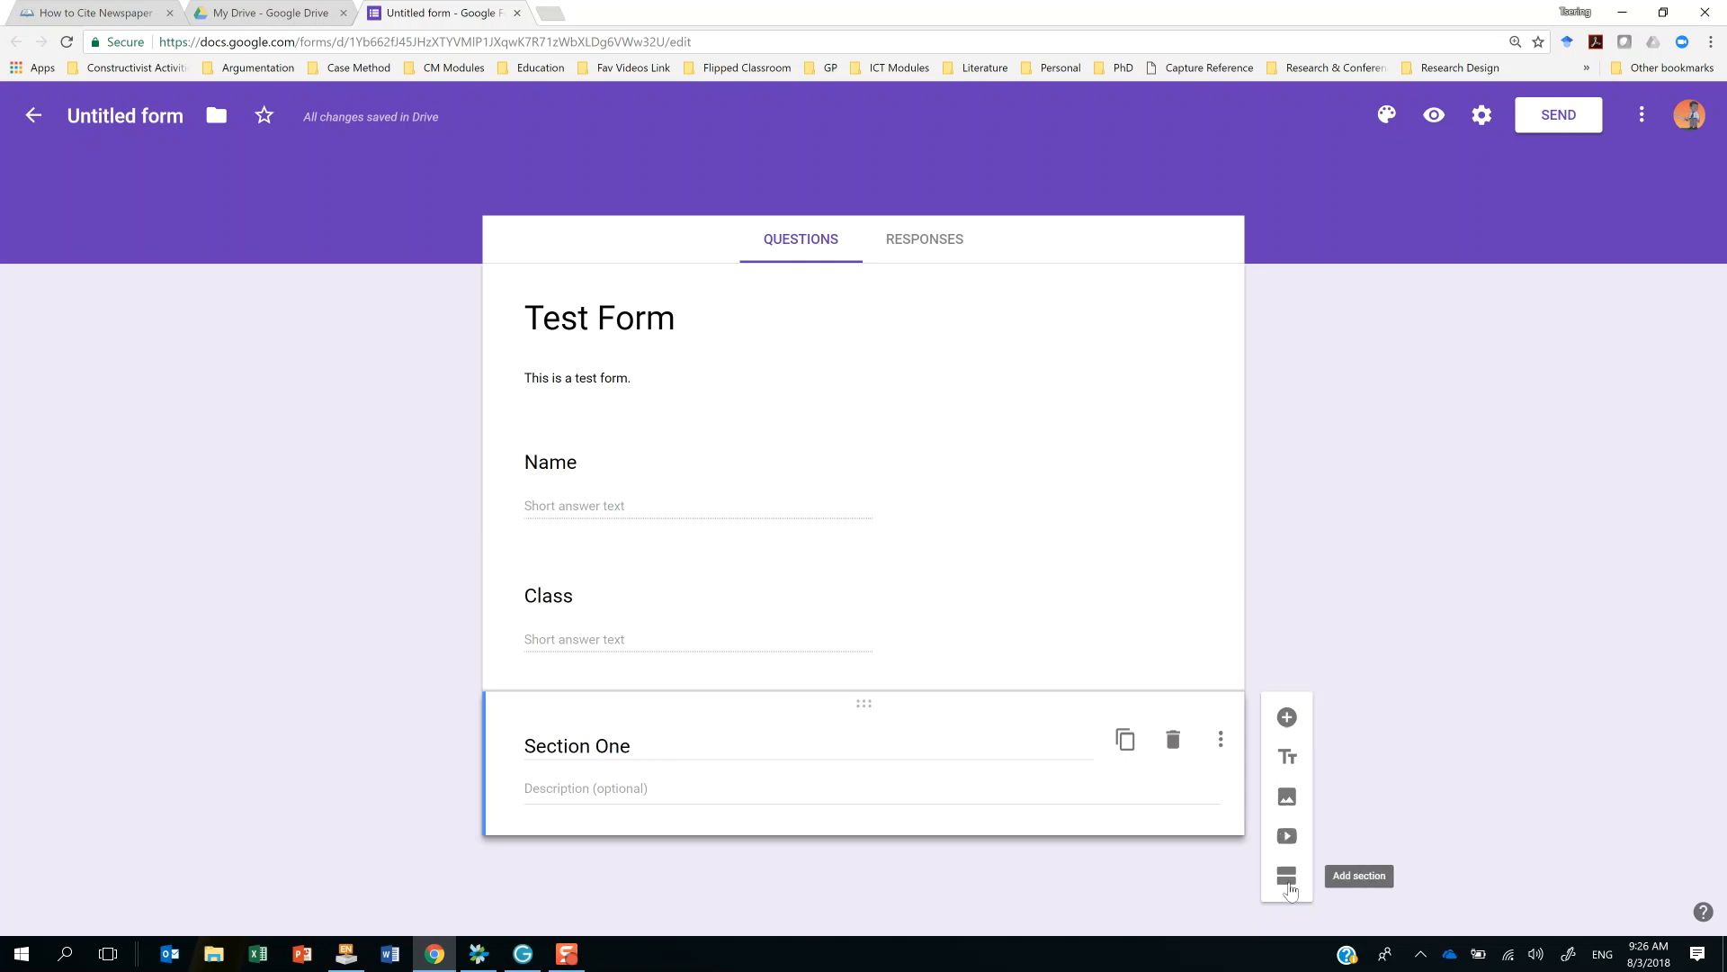
Add a new section to the form and delete the first section with all its questions.
{"action": "left_click", "coordinate": [1287, 877]}
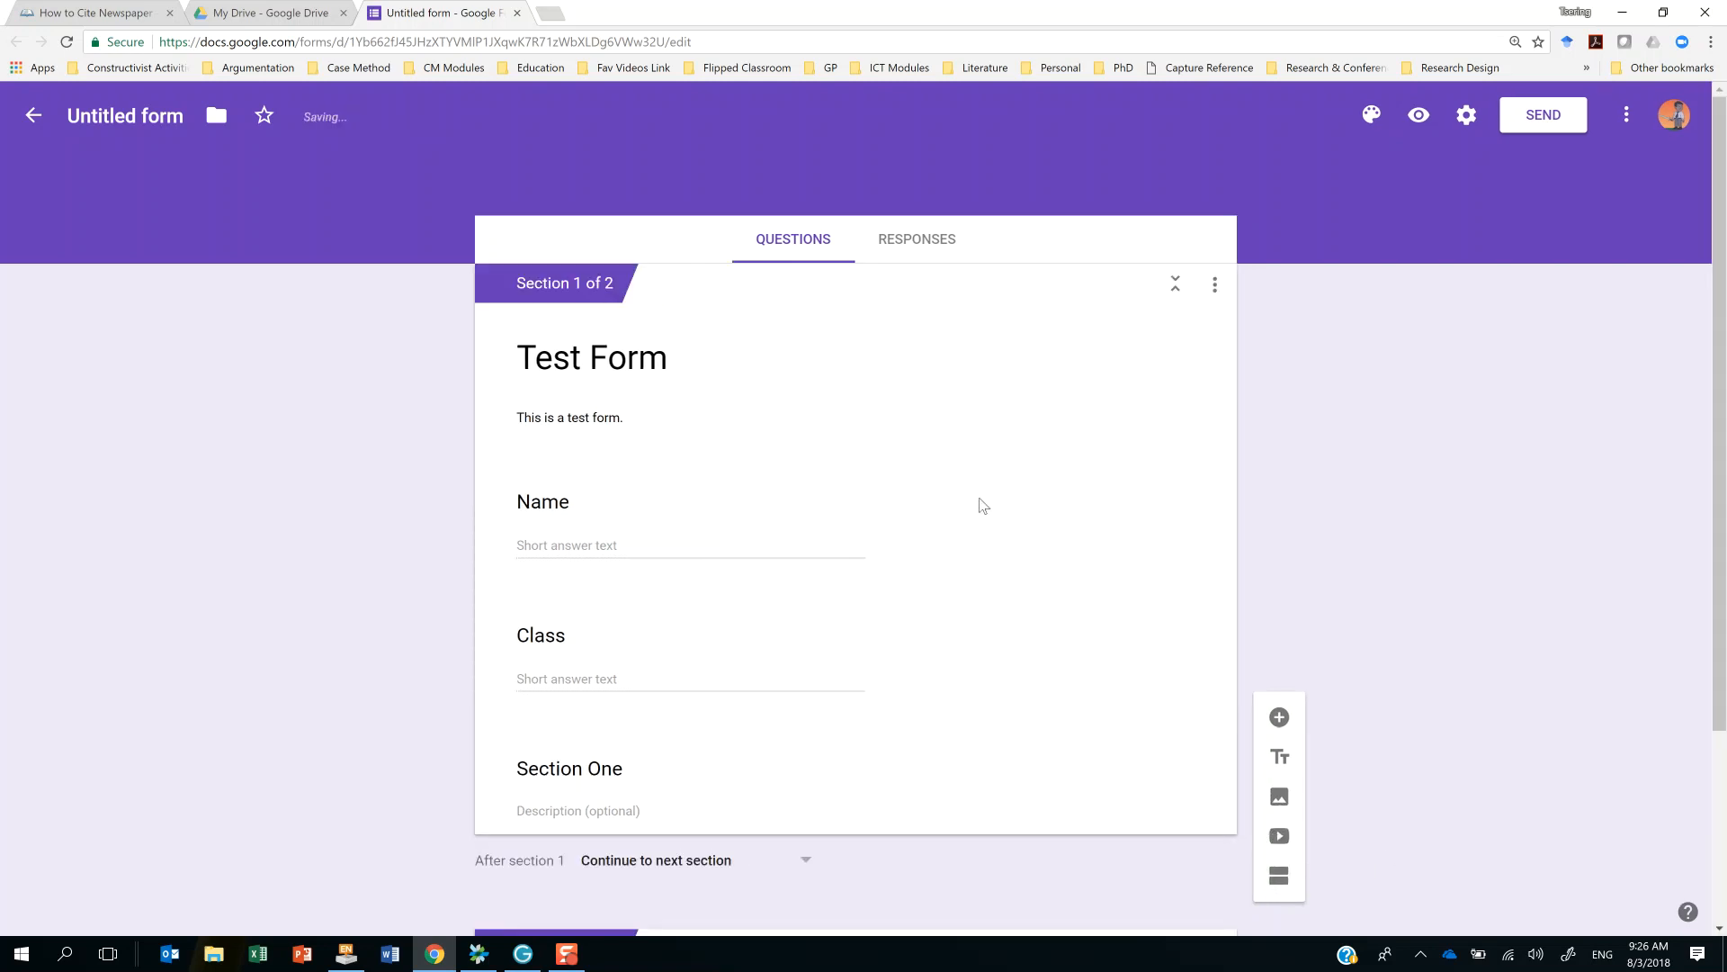
{"action": "left_click", "coordinate": [1215, 286]}
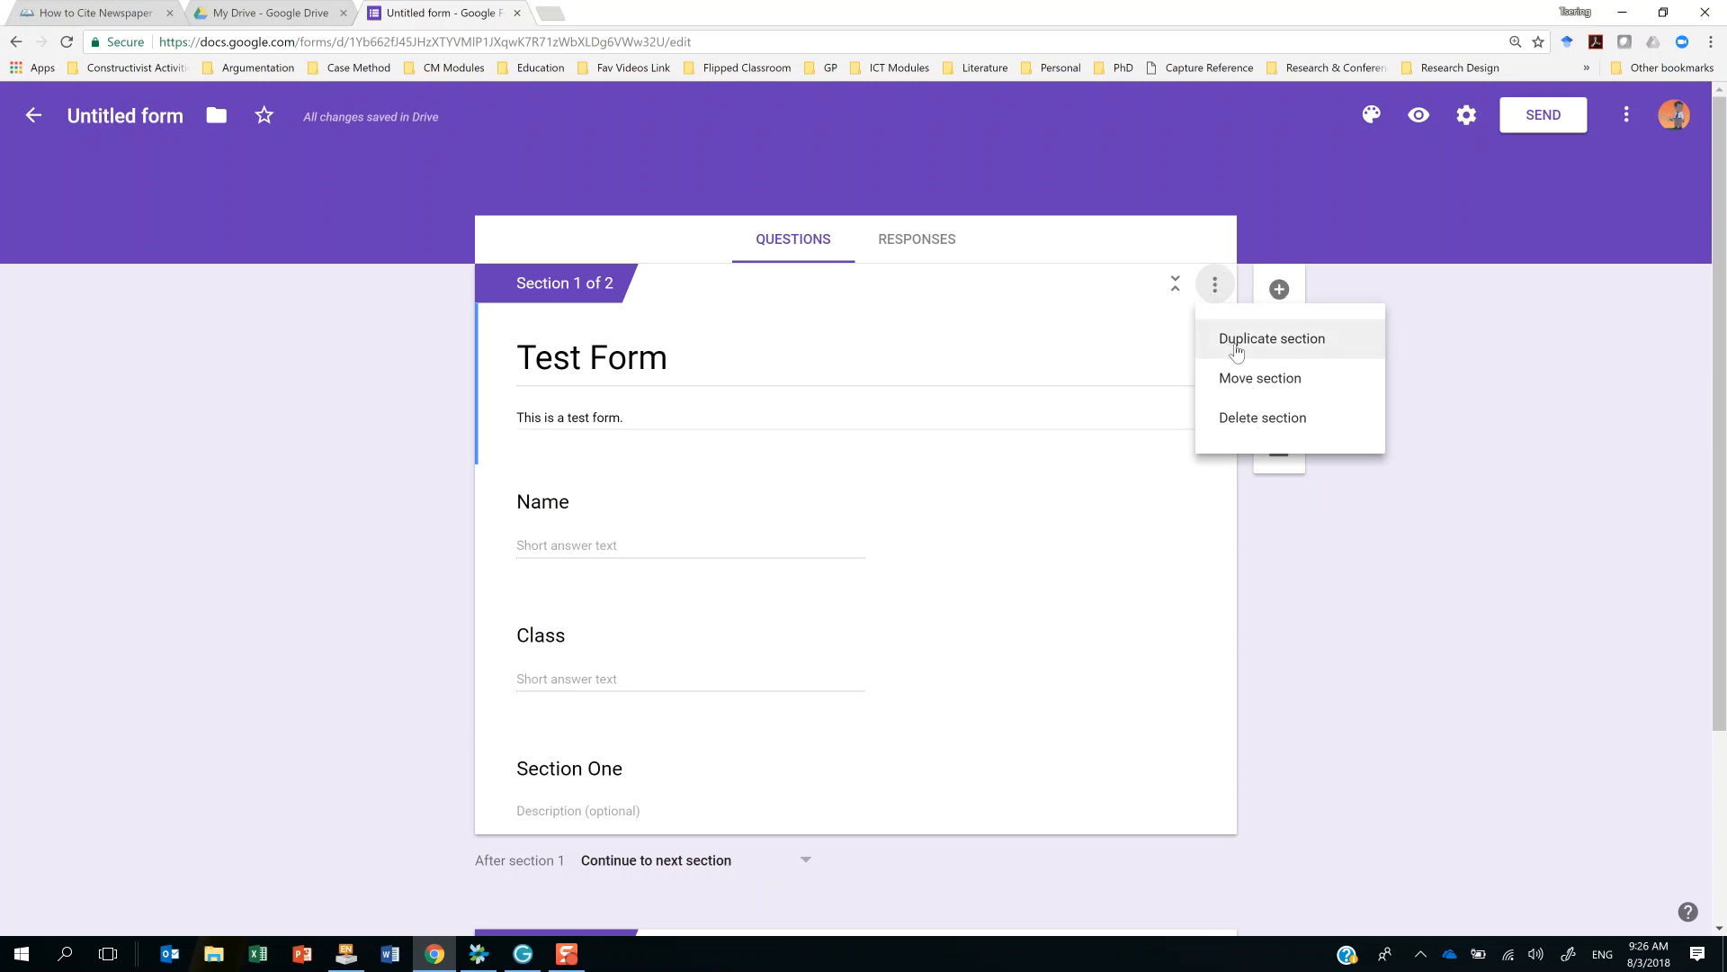
{"action": "left_click", "coordinate": [1242, 423]}
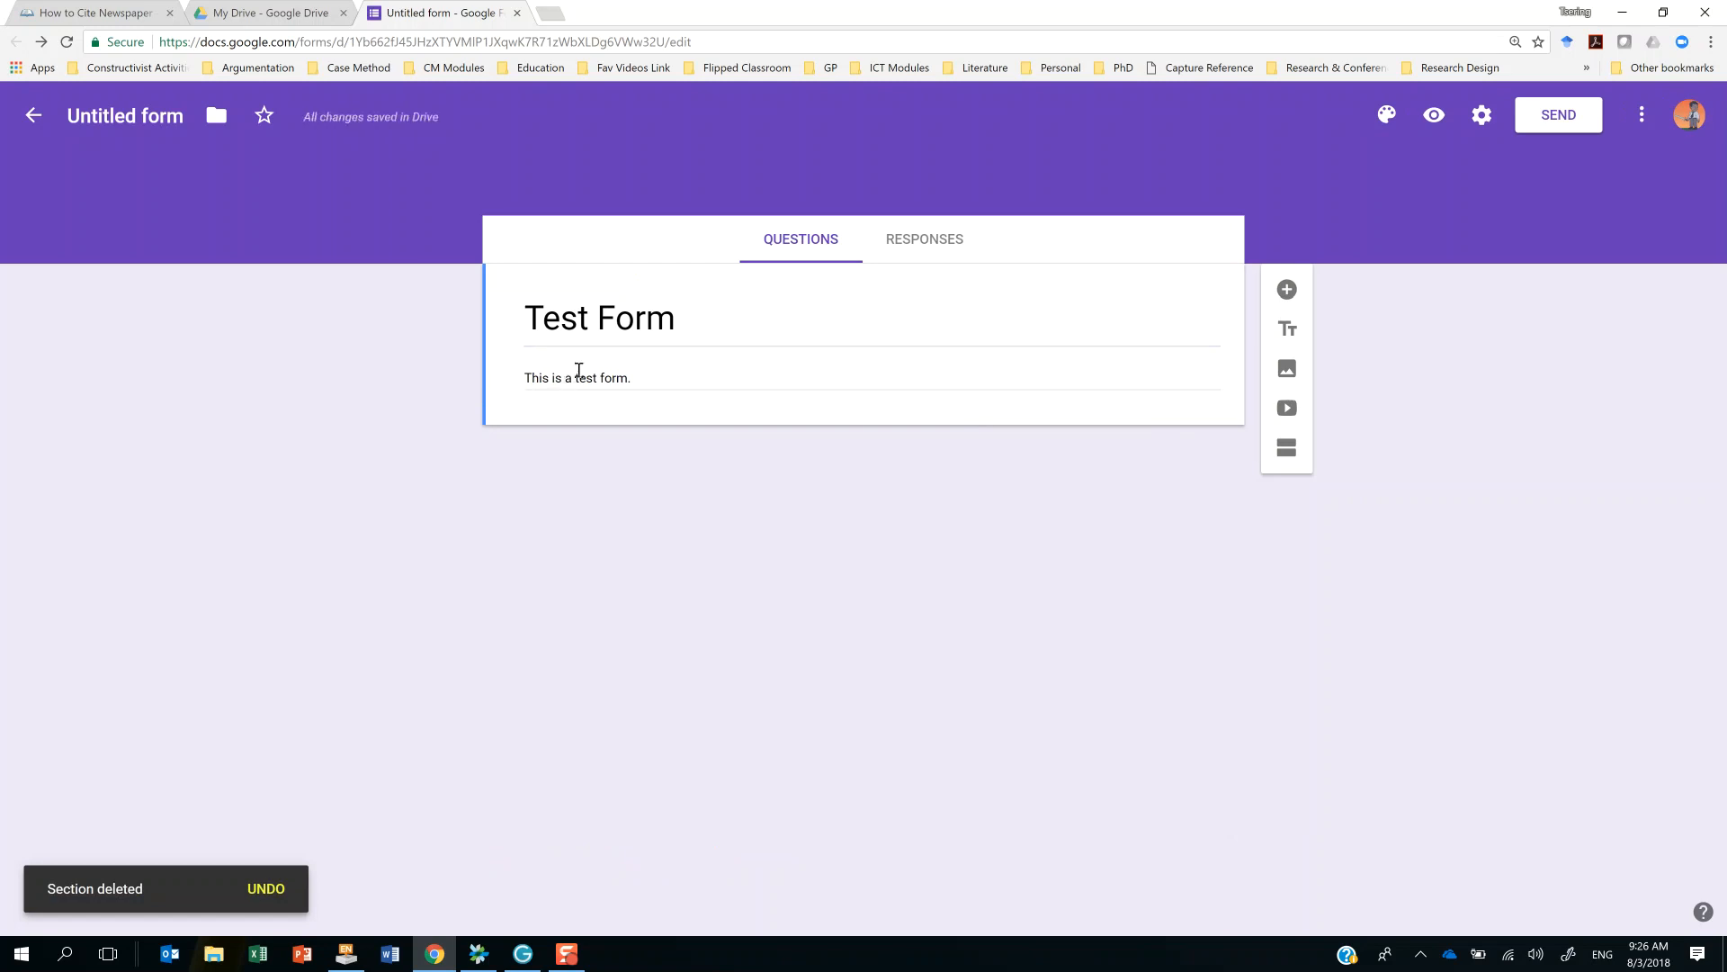
Add a short-answer question titled "Name" and duplicate it as a second question titled "School".
{"action": "left_click", "coordinate": [1288, 289]}
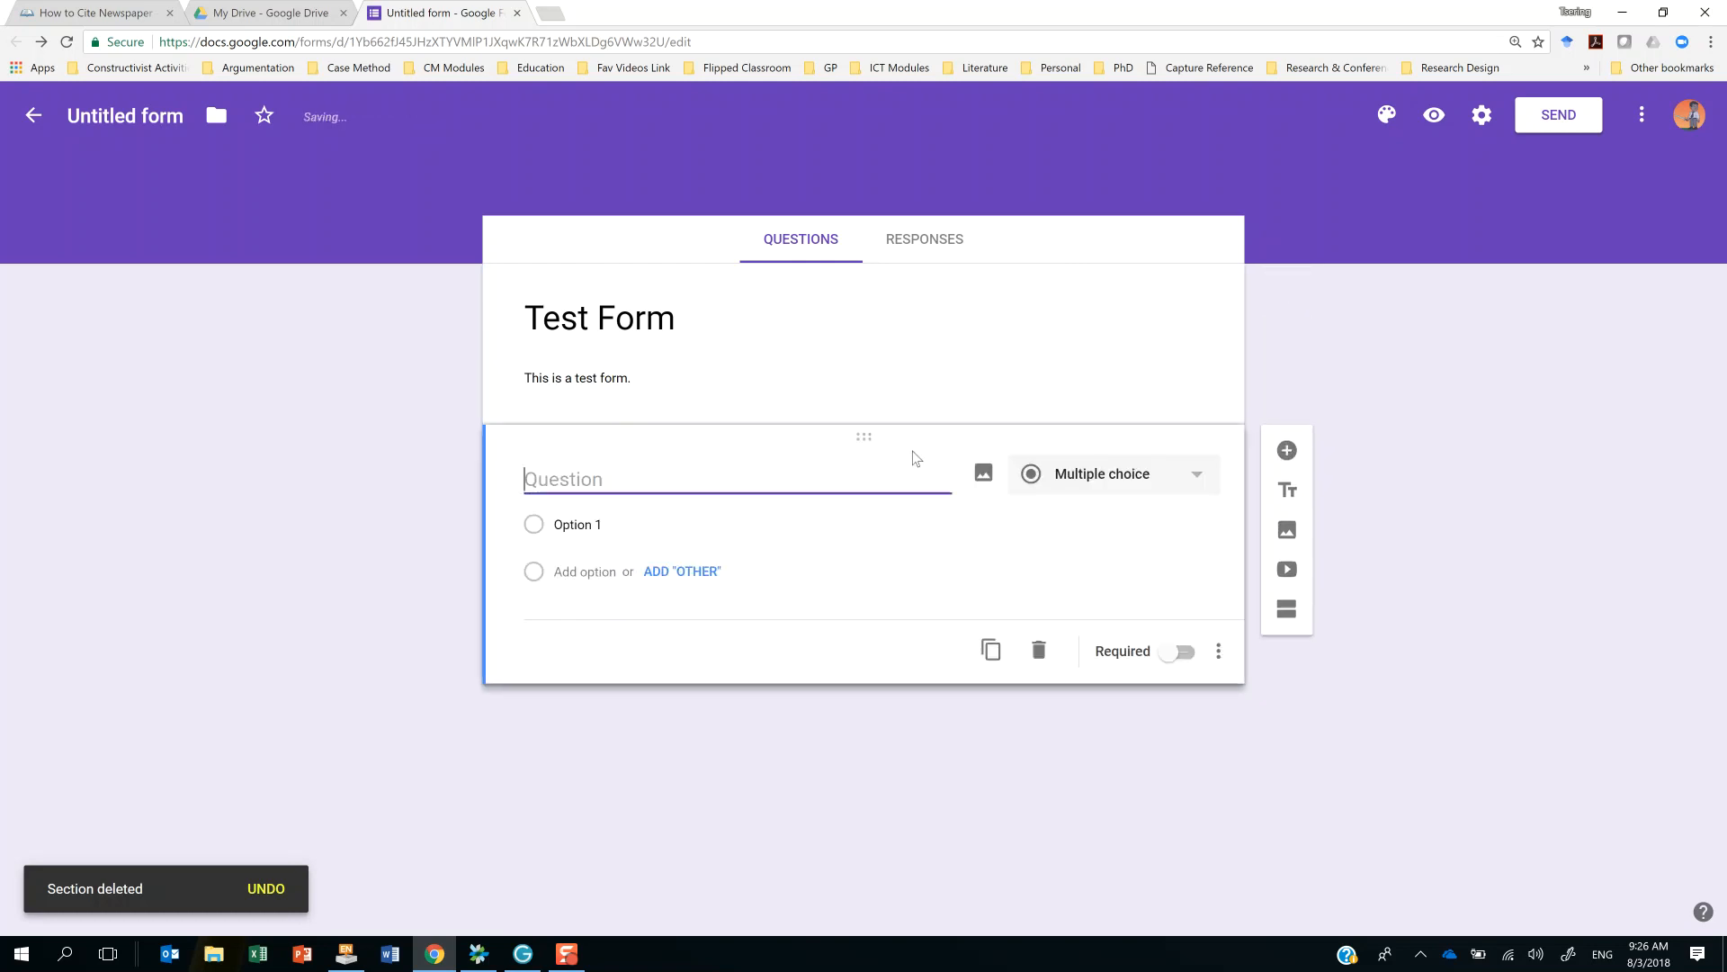
{"action": "type", "text": "Name"}
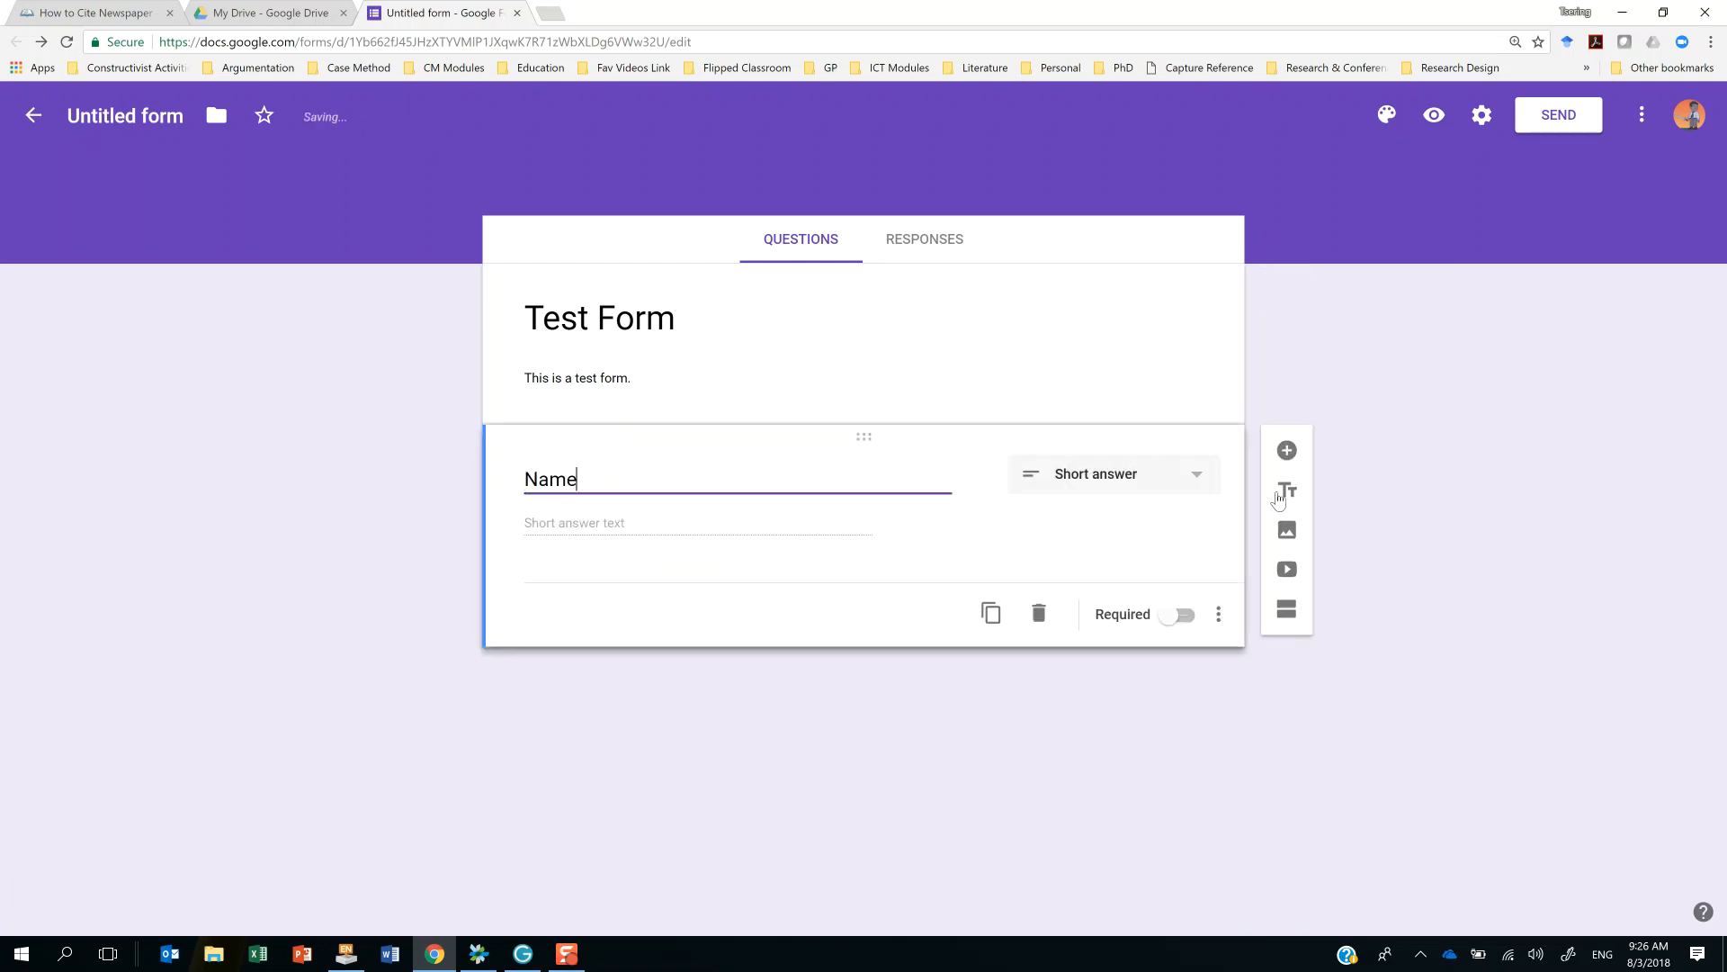
{"action": "left_click", "coordinate": [990, 619]}
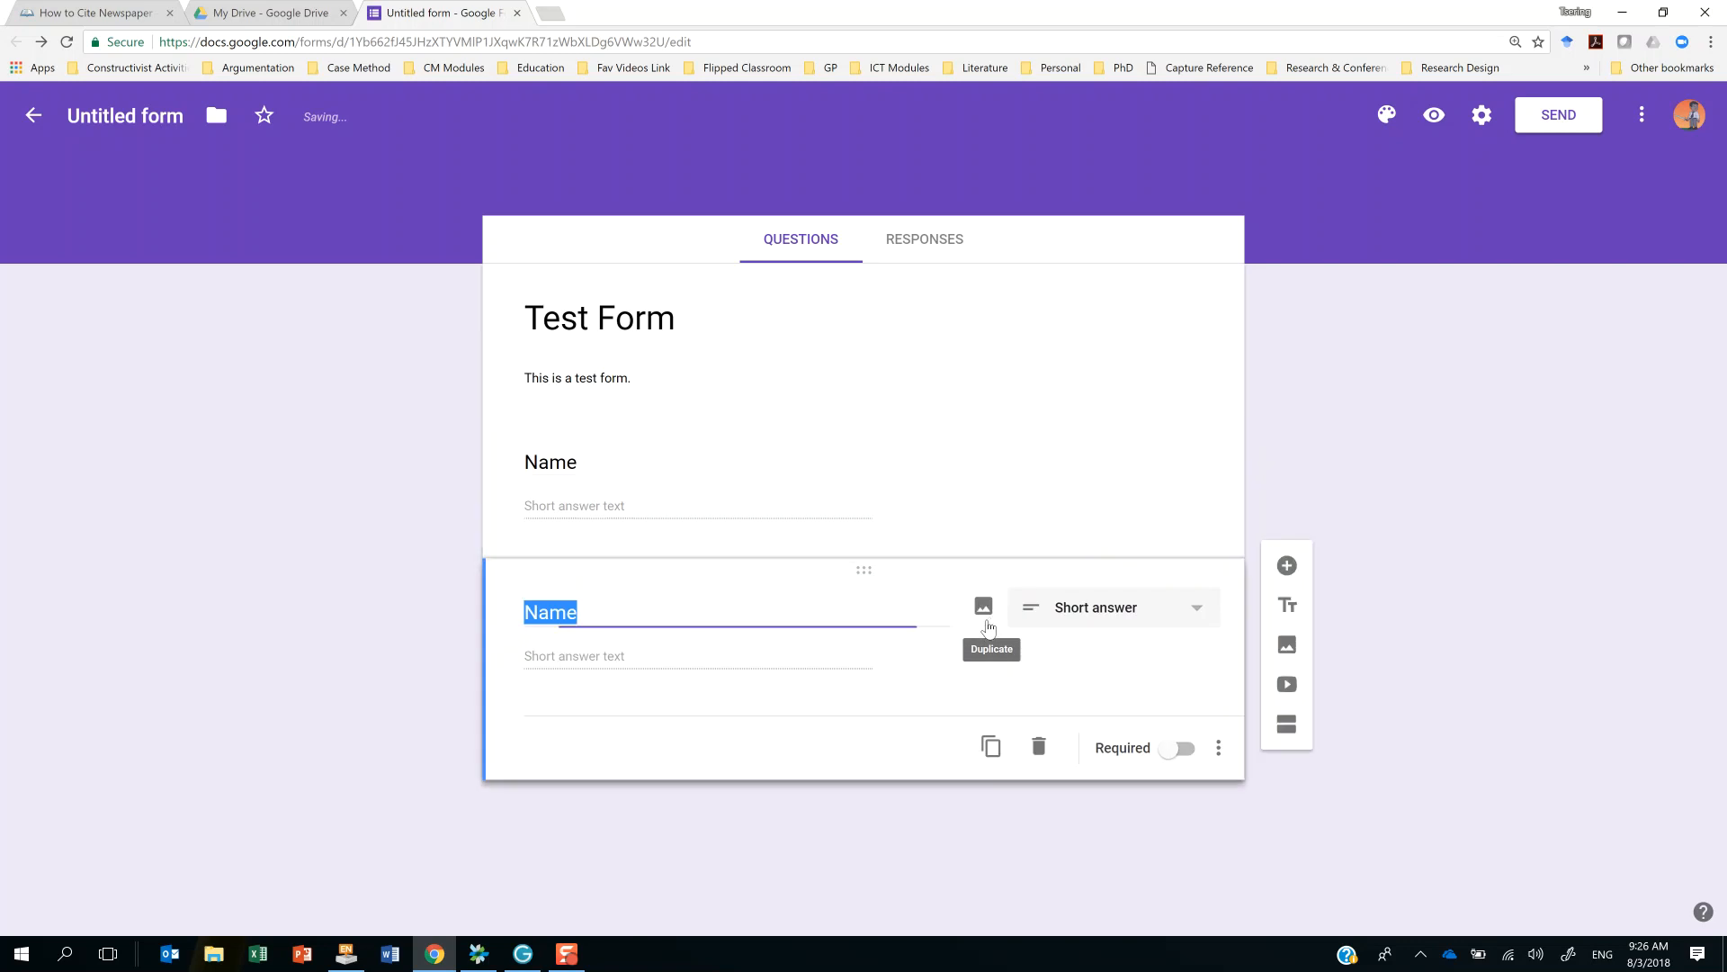
{"action": "type", "text": "Cla"}
{"action": "key", "text": "BackSpace"}
{"action": "key", "text": "BackSpace"}
{"action": "key", "text": "BackSpace"}
{"action": "type", "text": "School"}
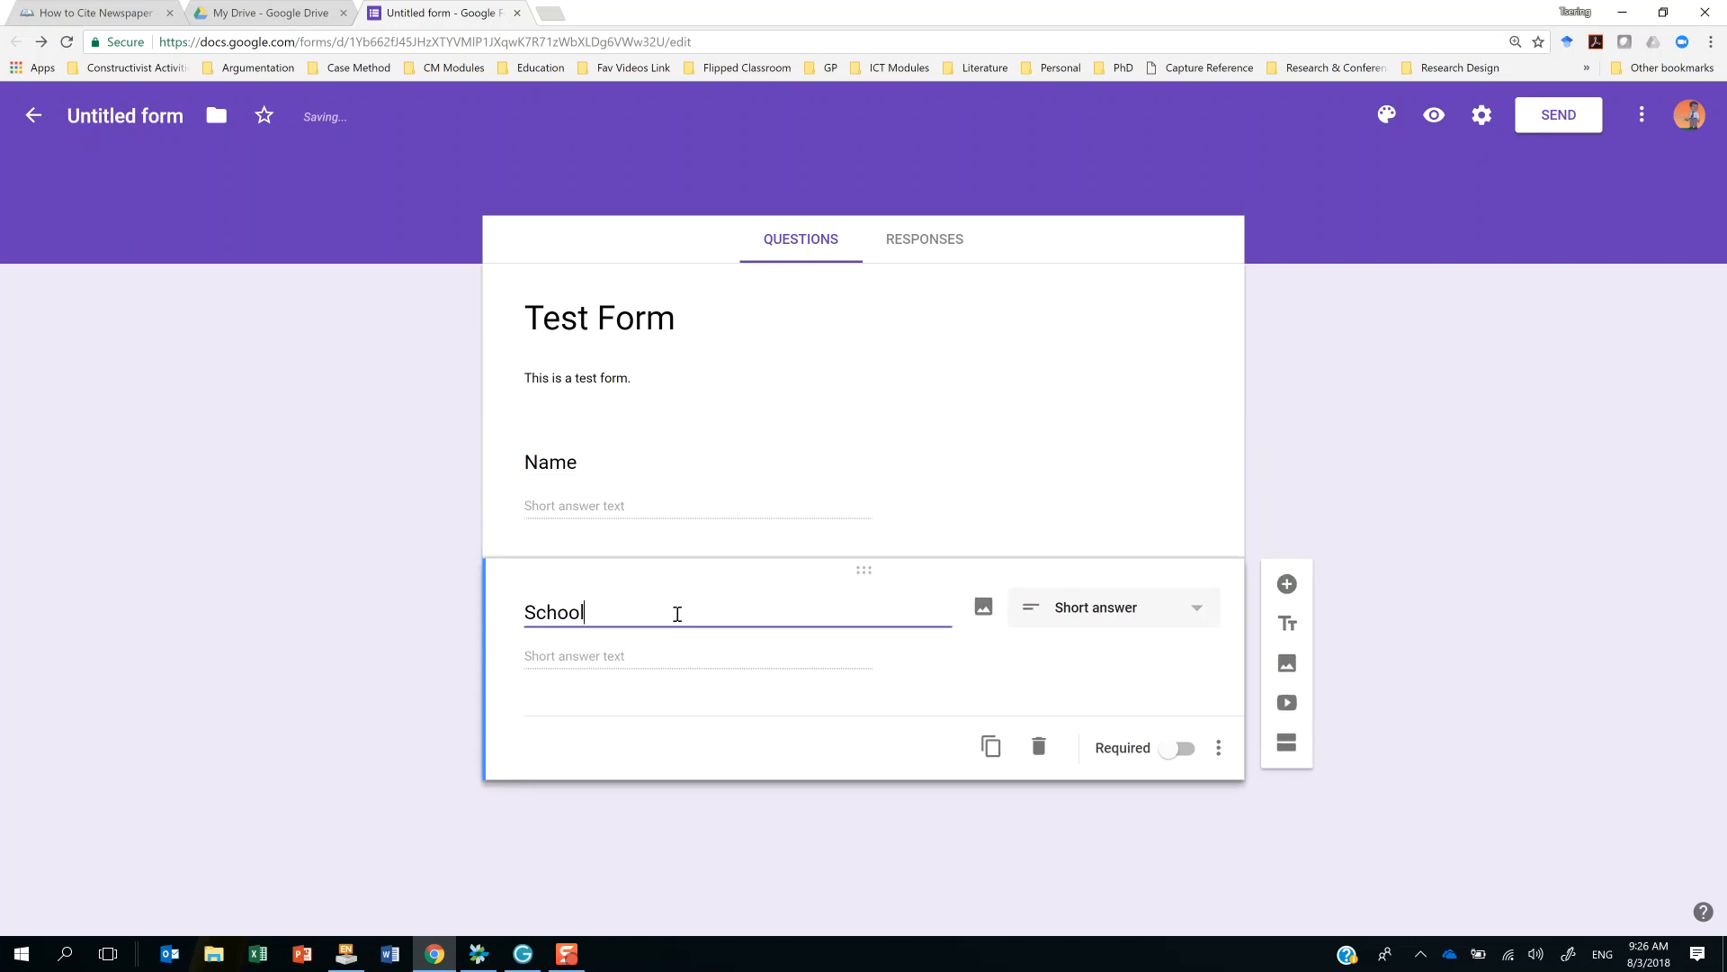
{"action": "left_click", "coordinate": [1426, 581]}
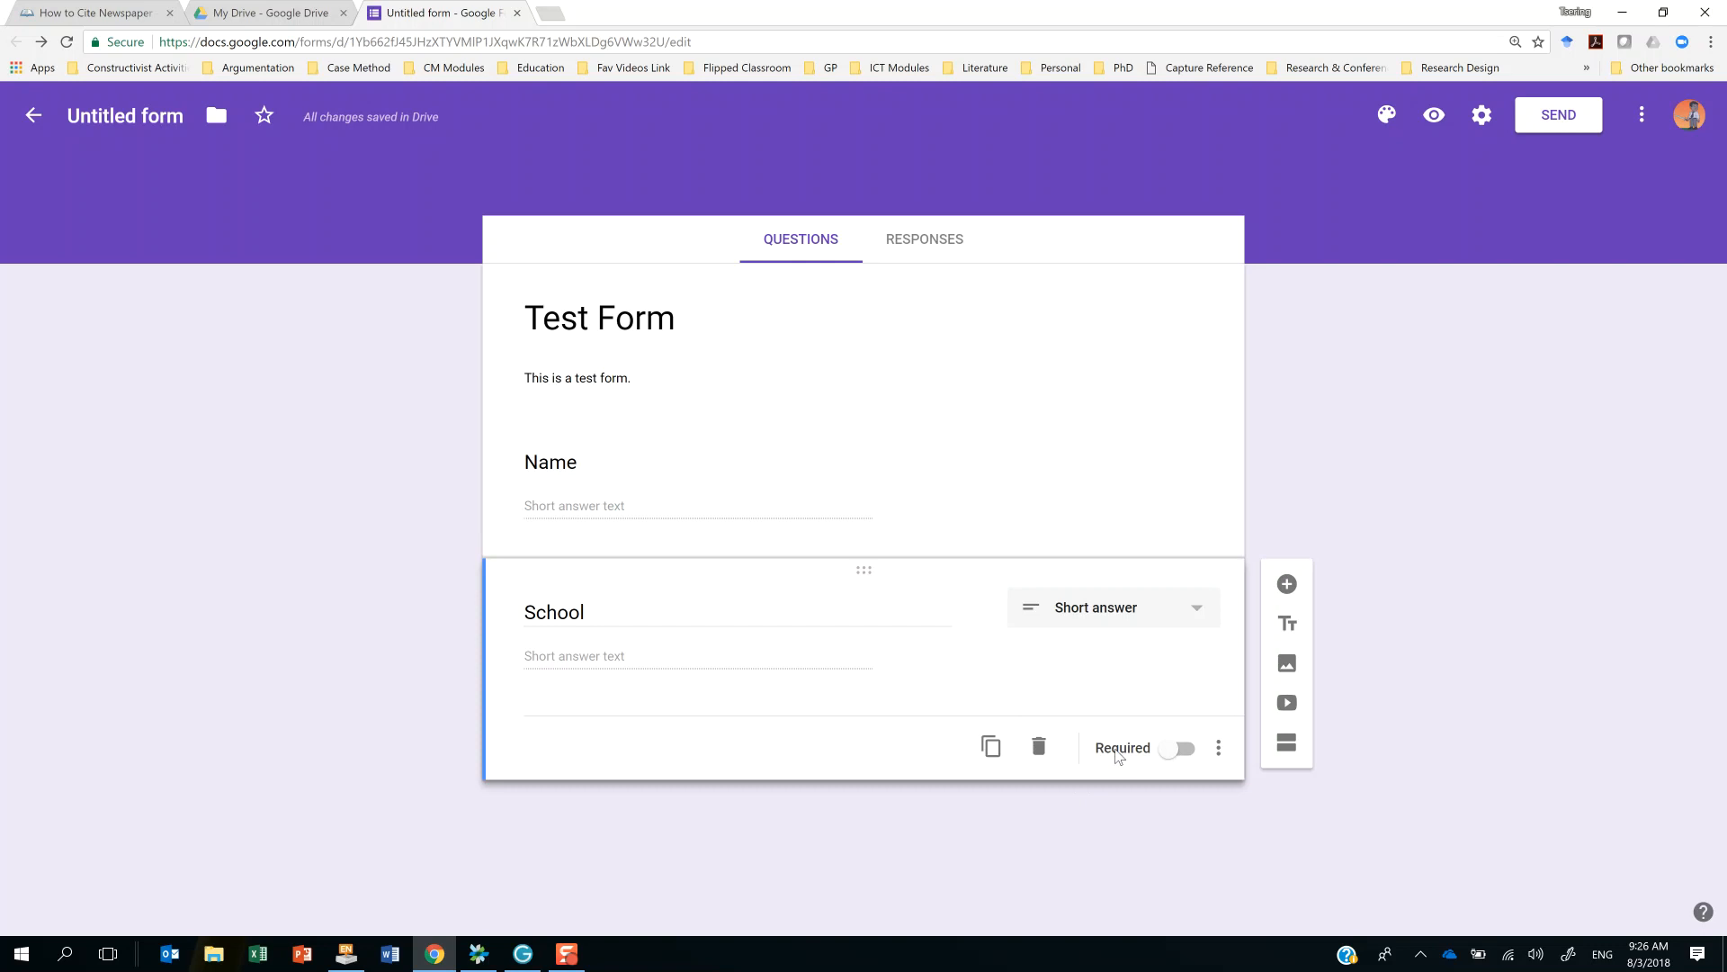
Make the "Name" and "School" questions required.
{"action": "left_click", "coordinate": [598, 448]}
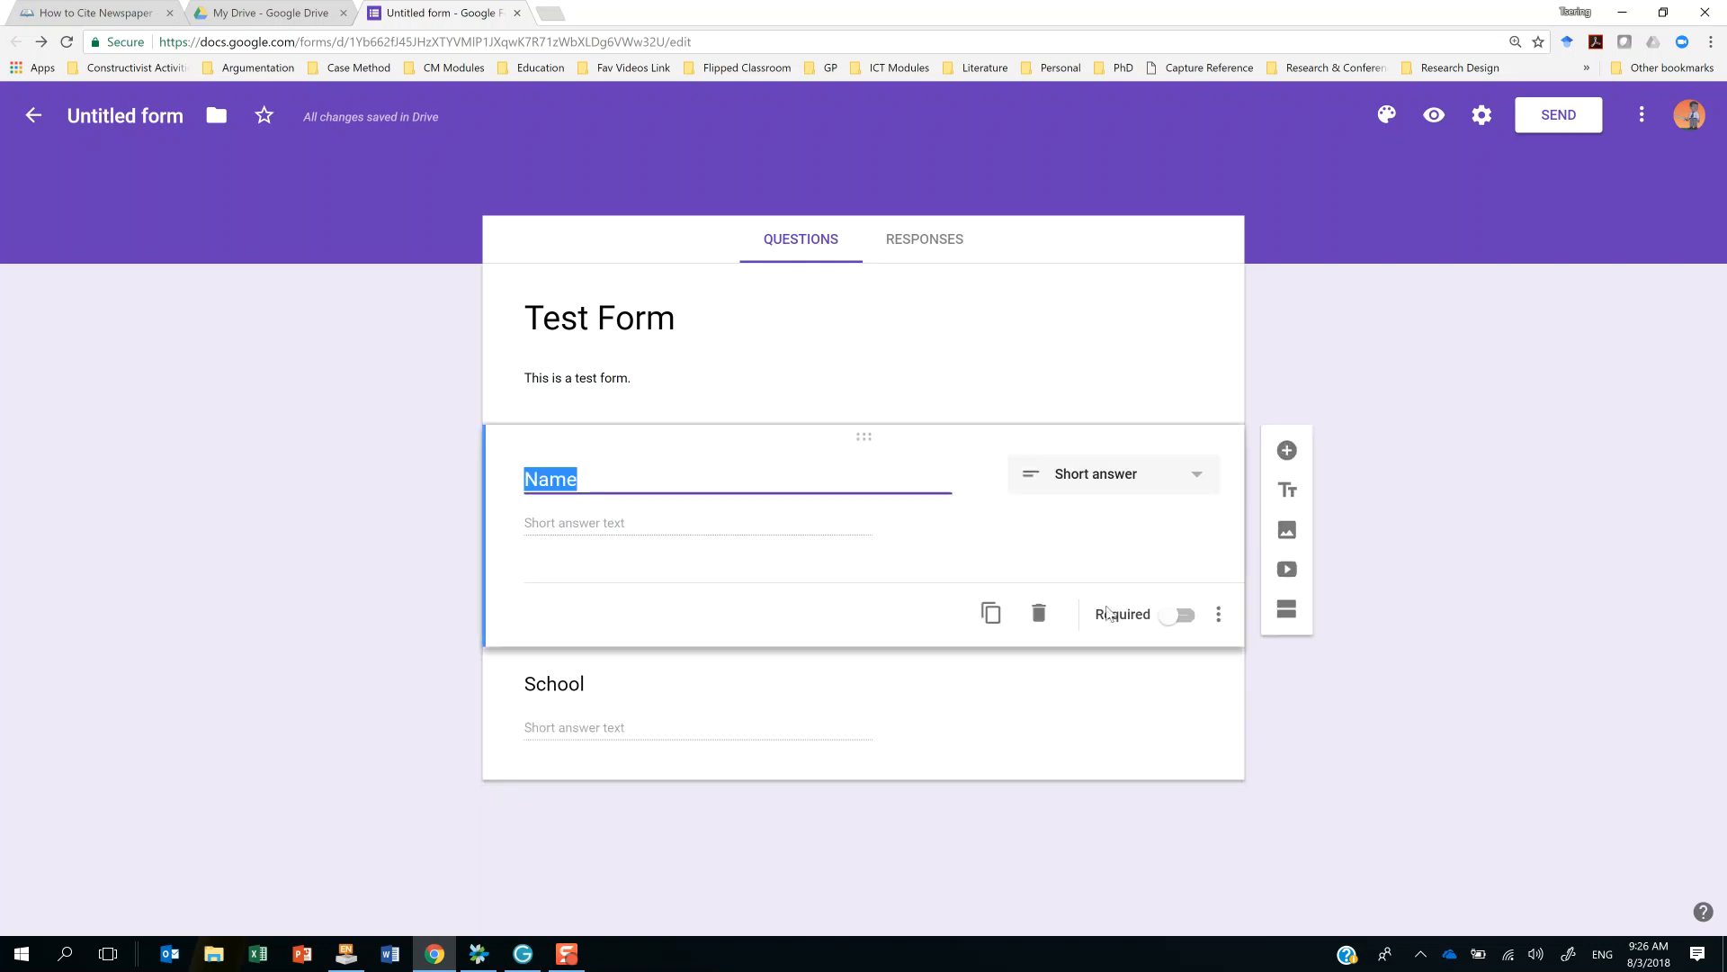
{"action": "left_click", "coordinate": [1196, 614]}
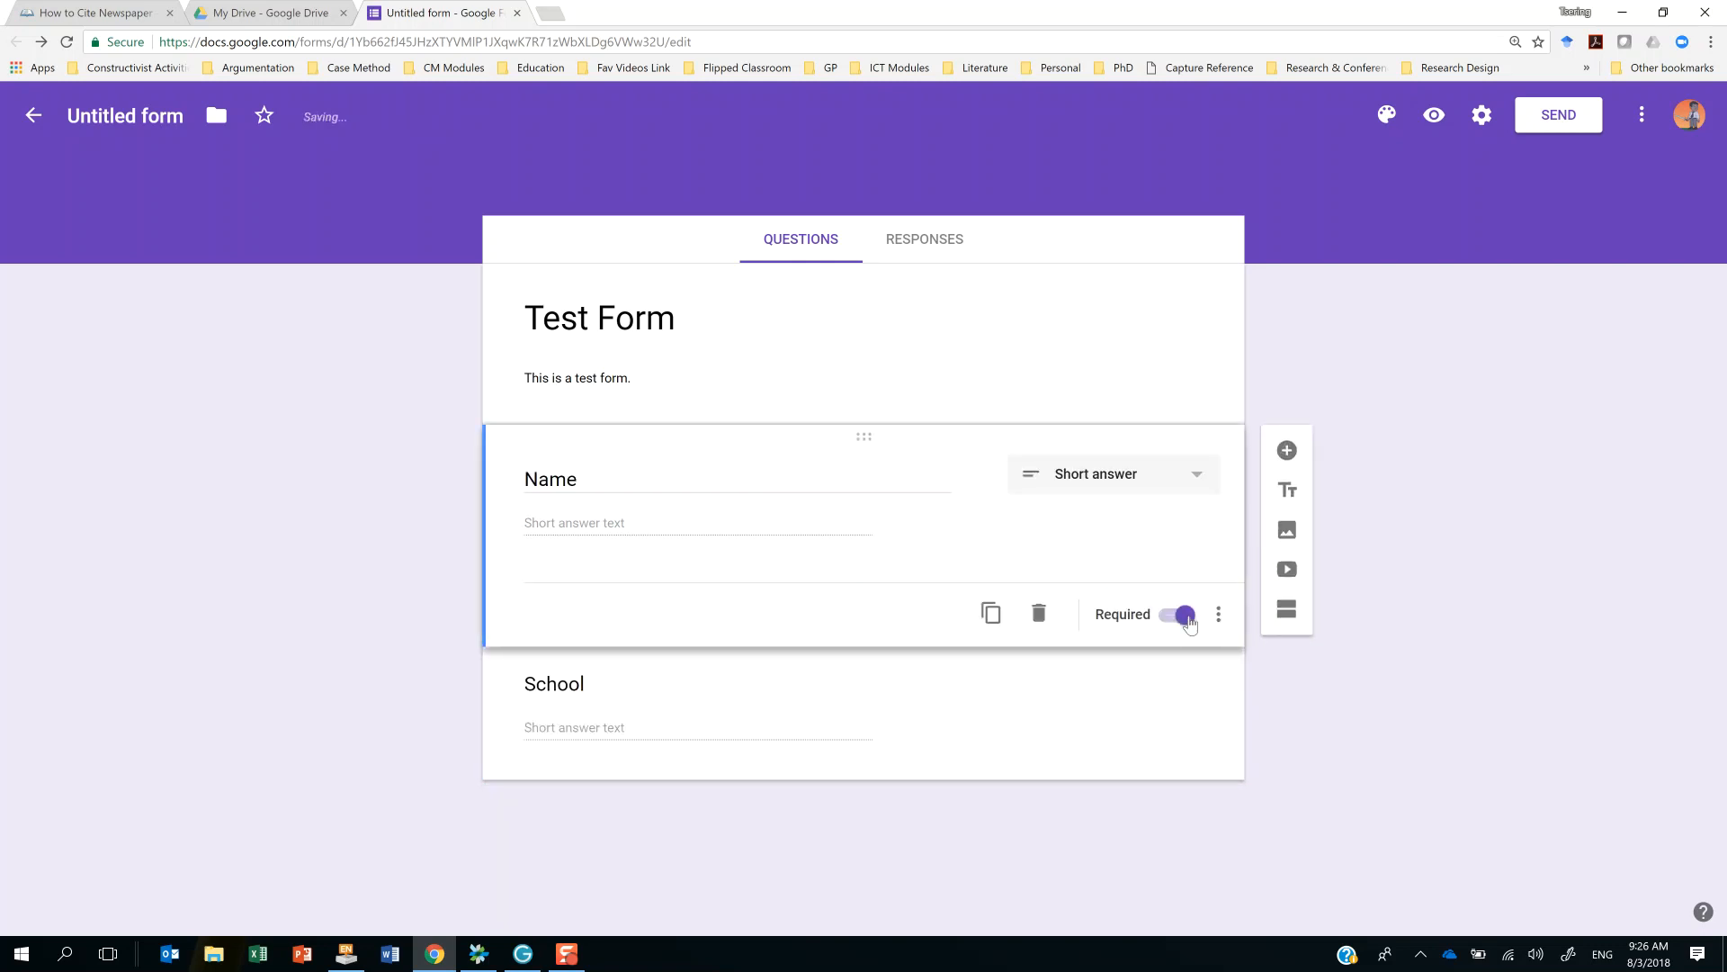
{"action": "left_click", "coordinate": [930, 689]}
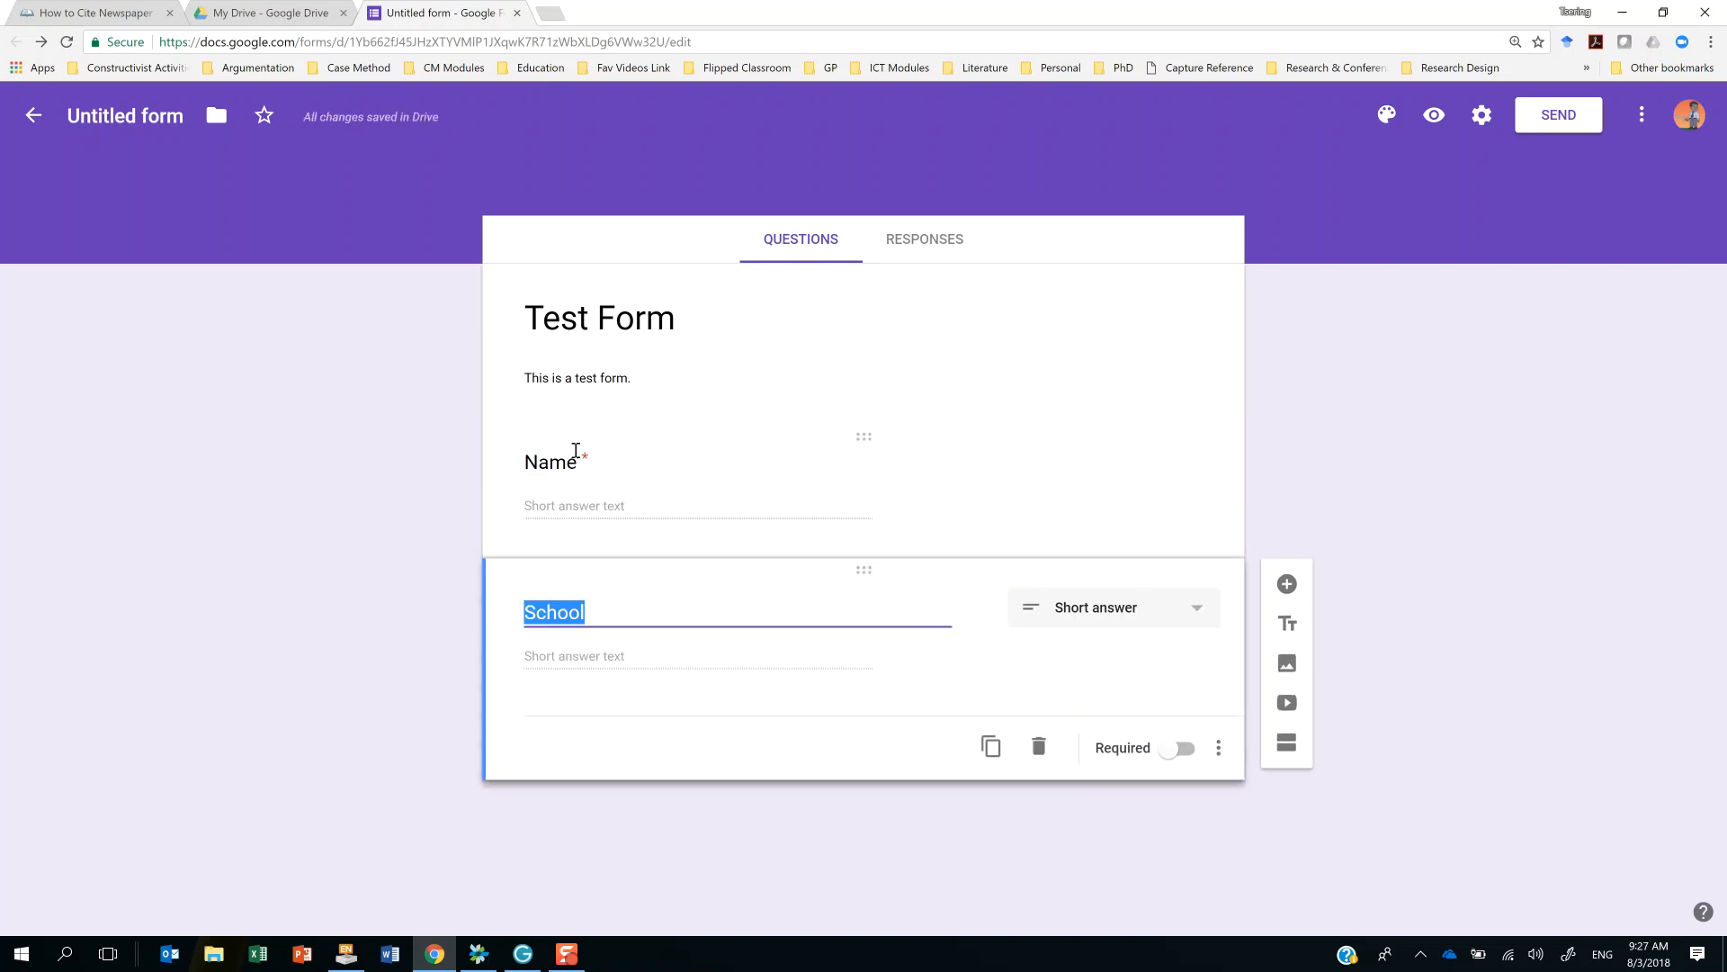
{"action": "left_click", "coordinate": [1186, 752]}
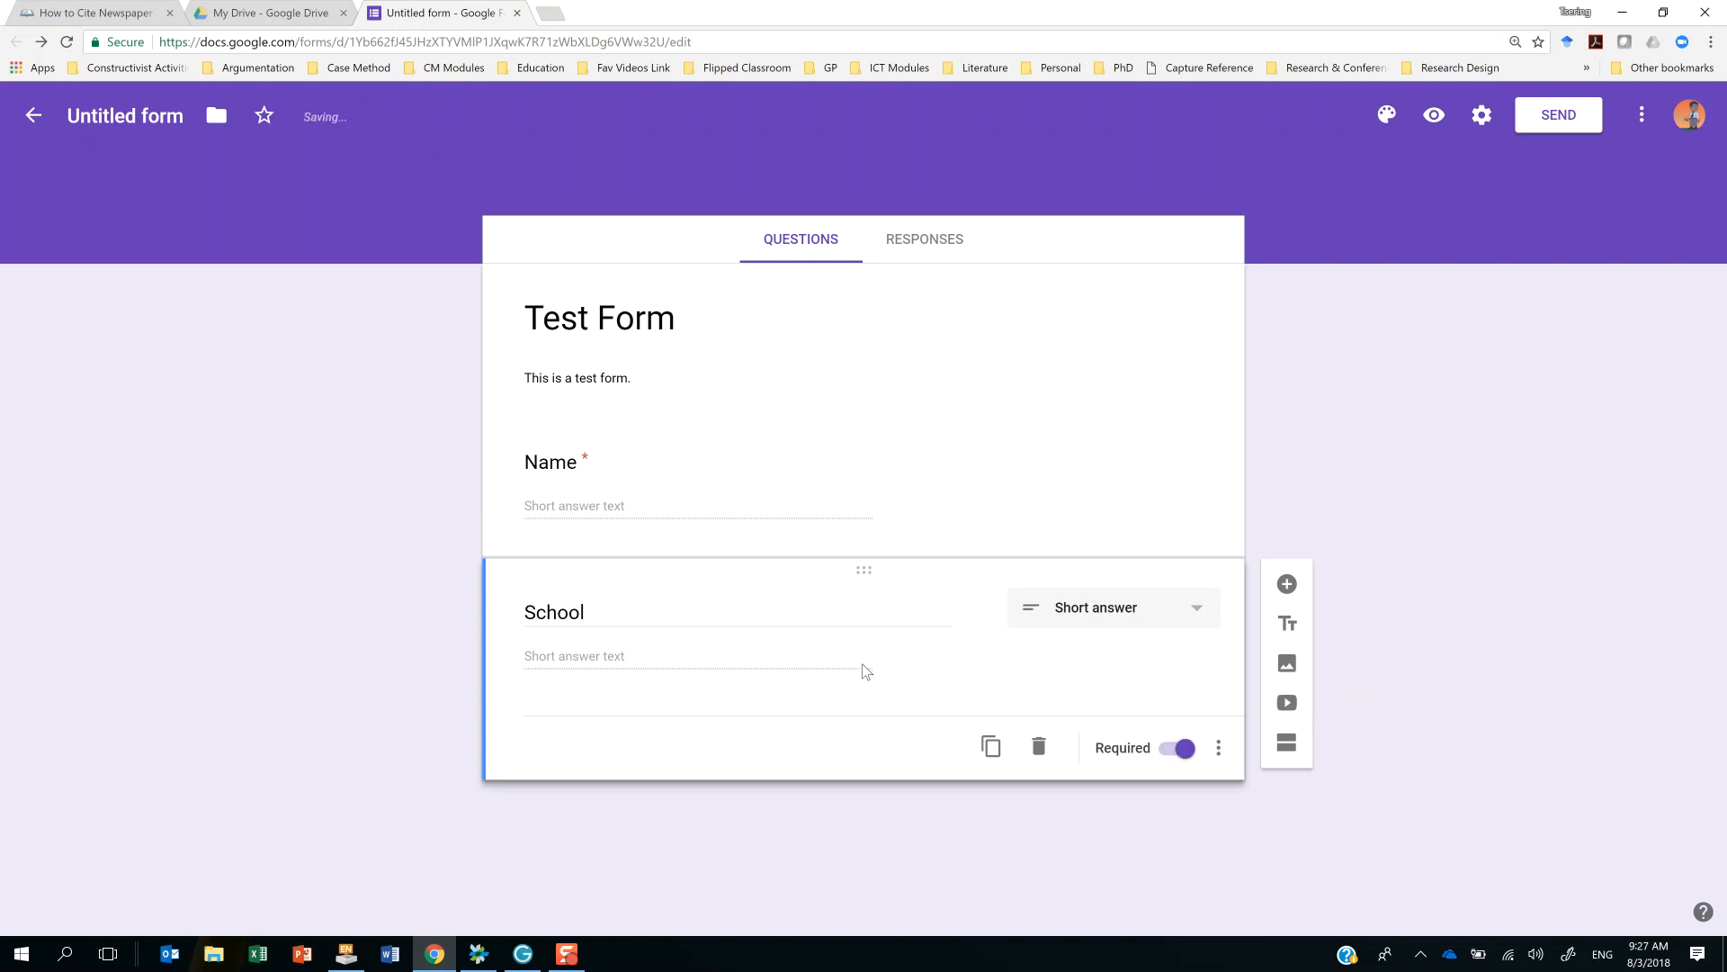
Add a multiple-choice question titled "Are you a _______?" below "School" with the options Student and Teacher.
{"action": "left_click", "coordinate": [1287, 586]}
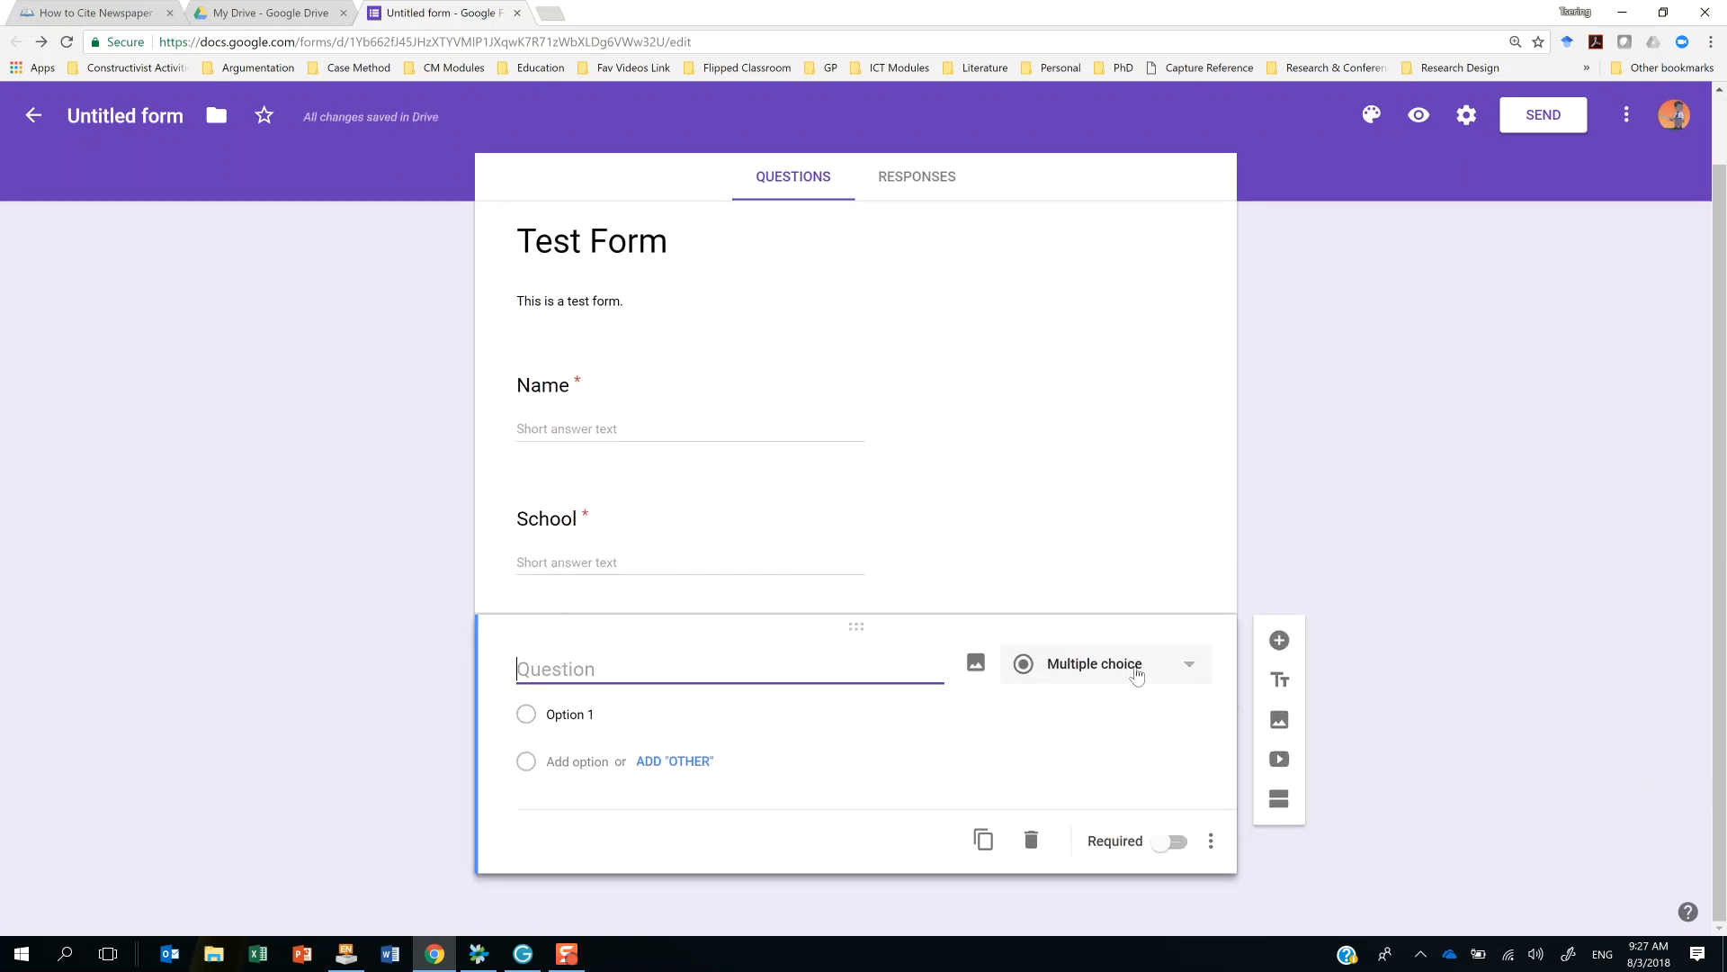
{"action": "type", "text": "Are you"}
{"action": "type", "text": "a ______?"}
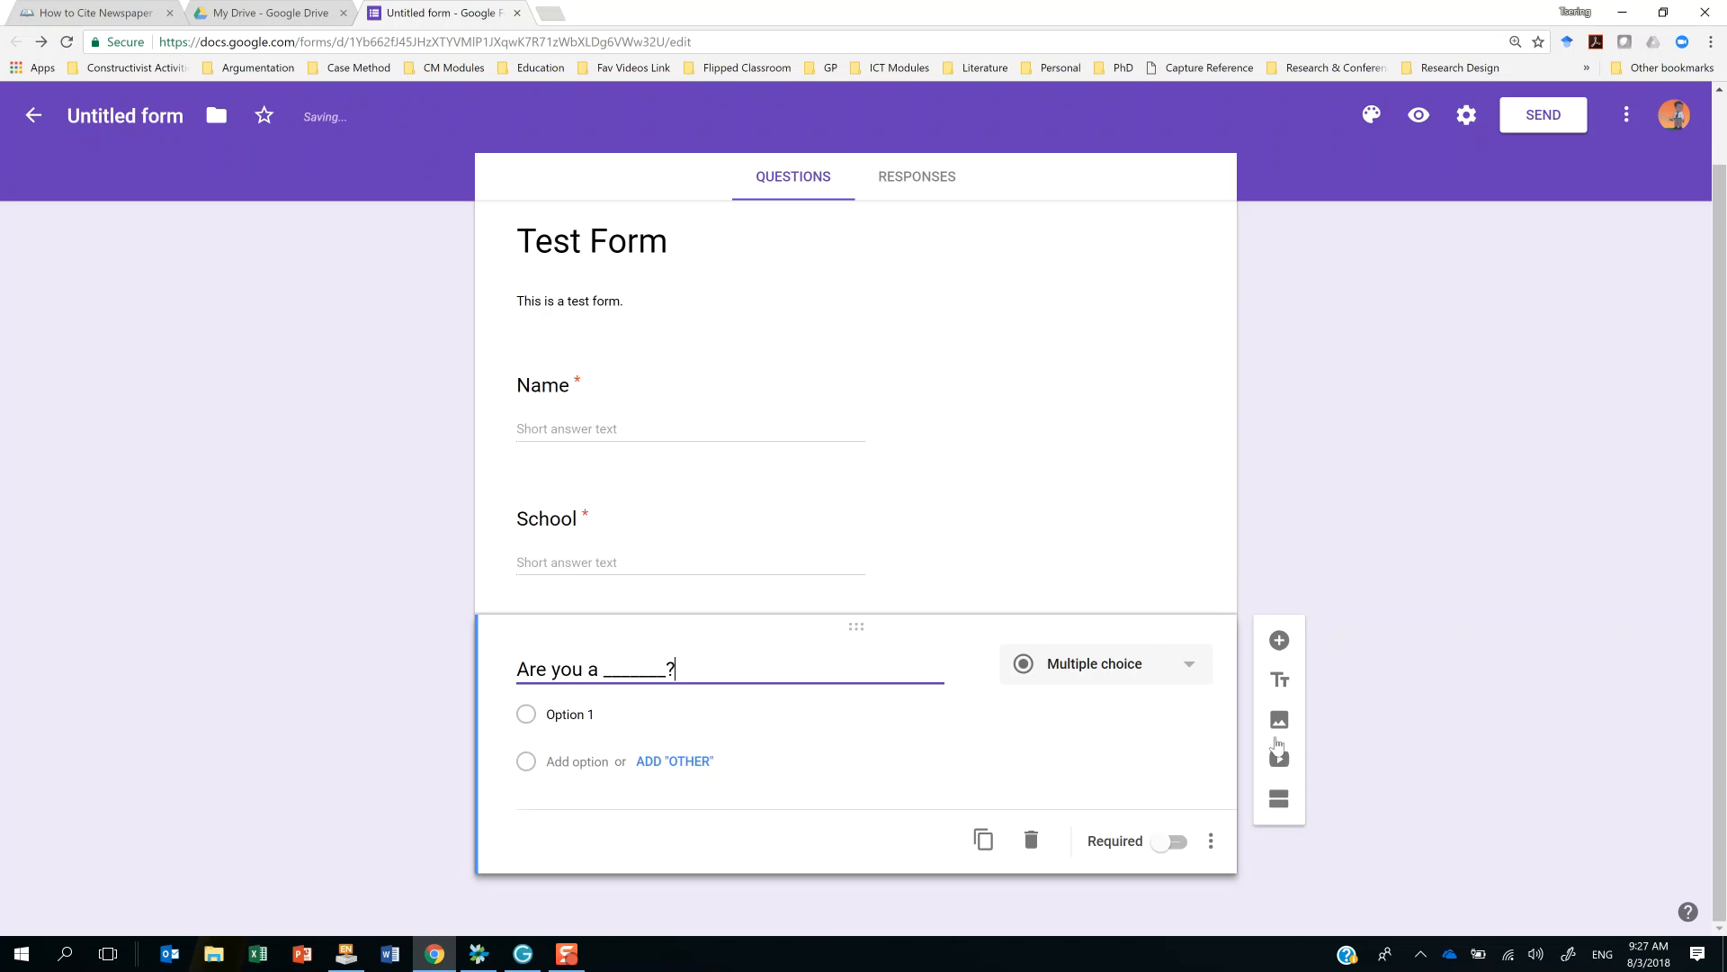
{"action": "left_click", "coordinate": [630, 713]}
{"action": "type", "text": "Student"}
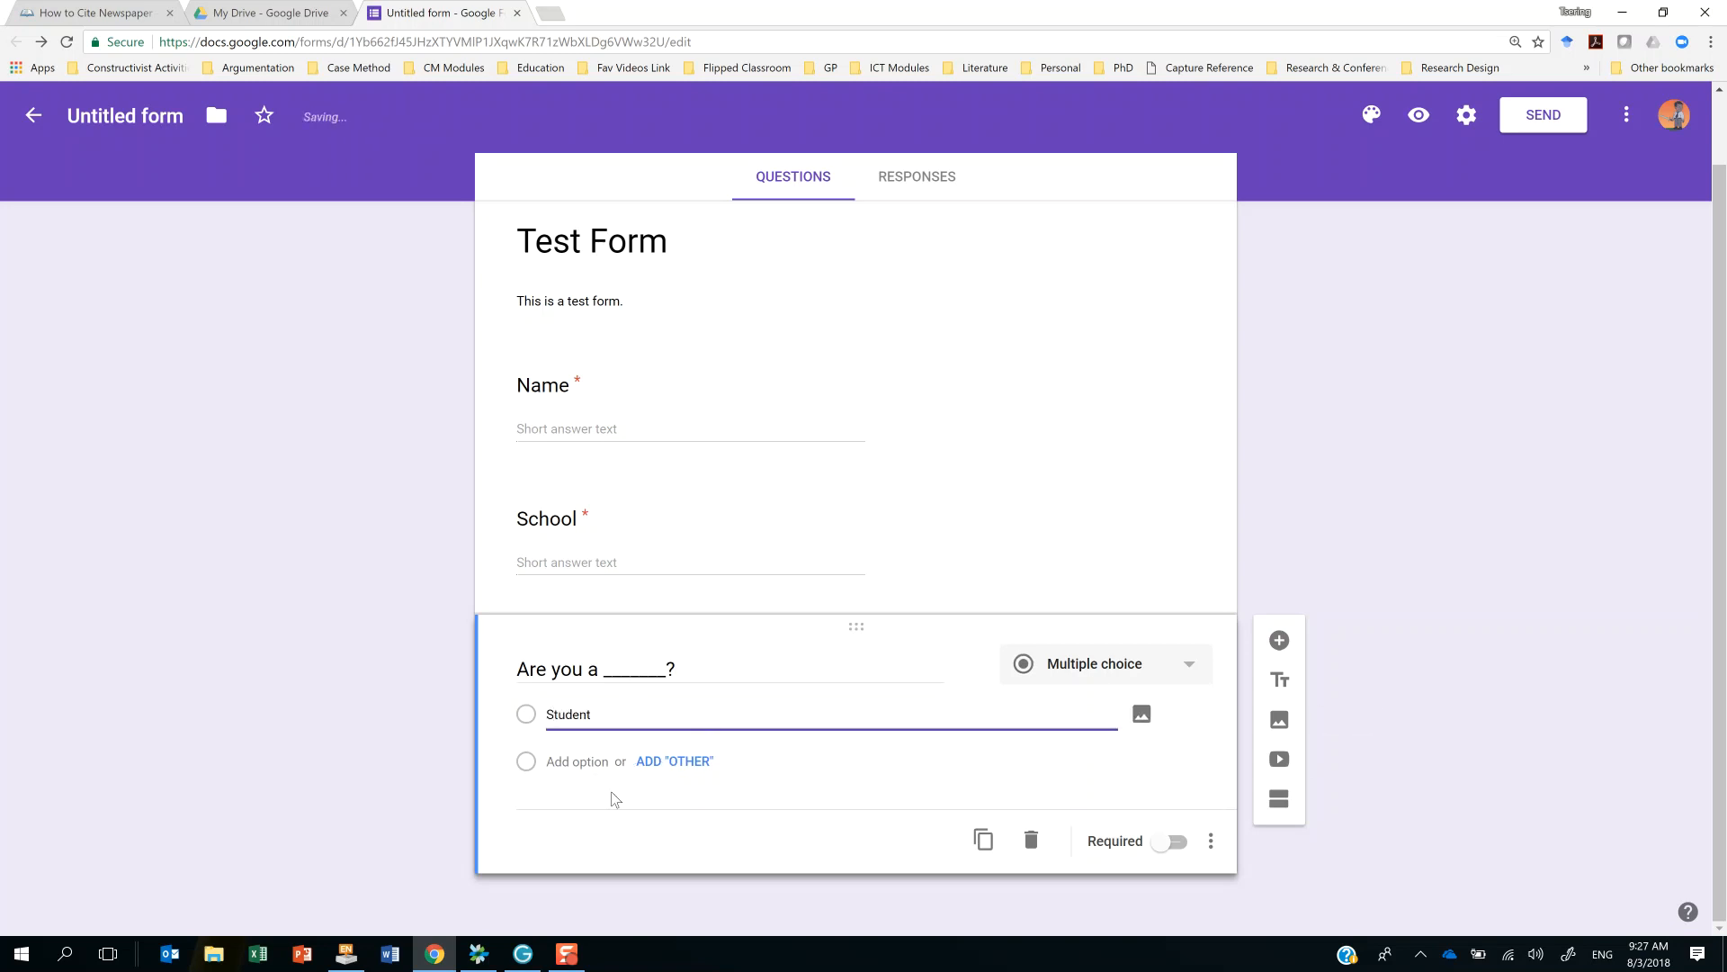
{"action": "left_click", "coordinate": [587, 760]}
{"action": "type", "text": "Teacher"}
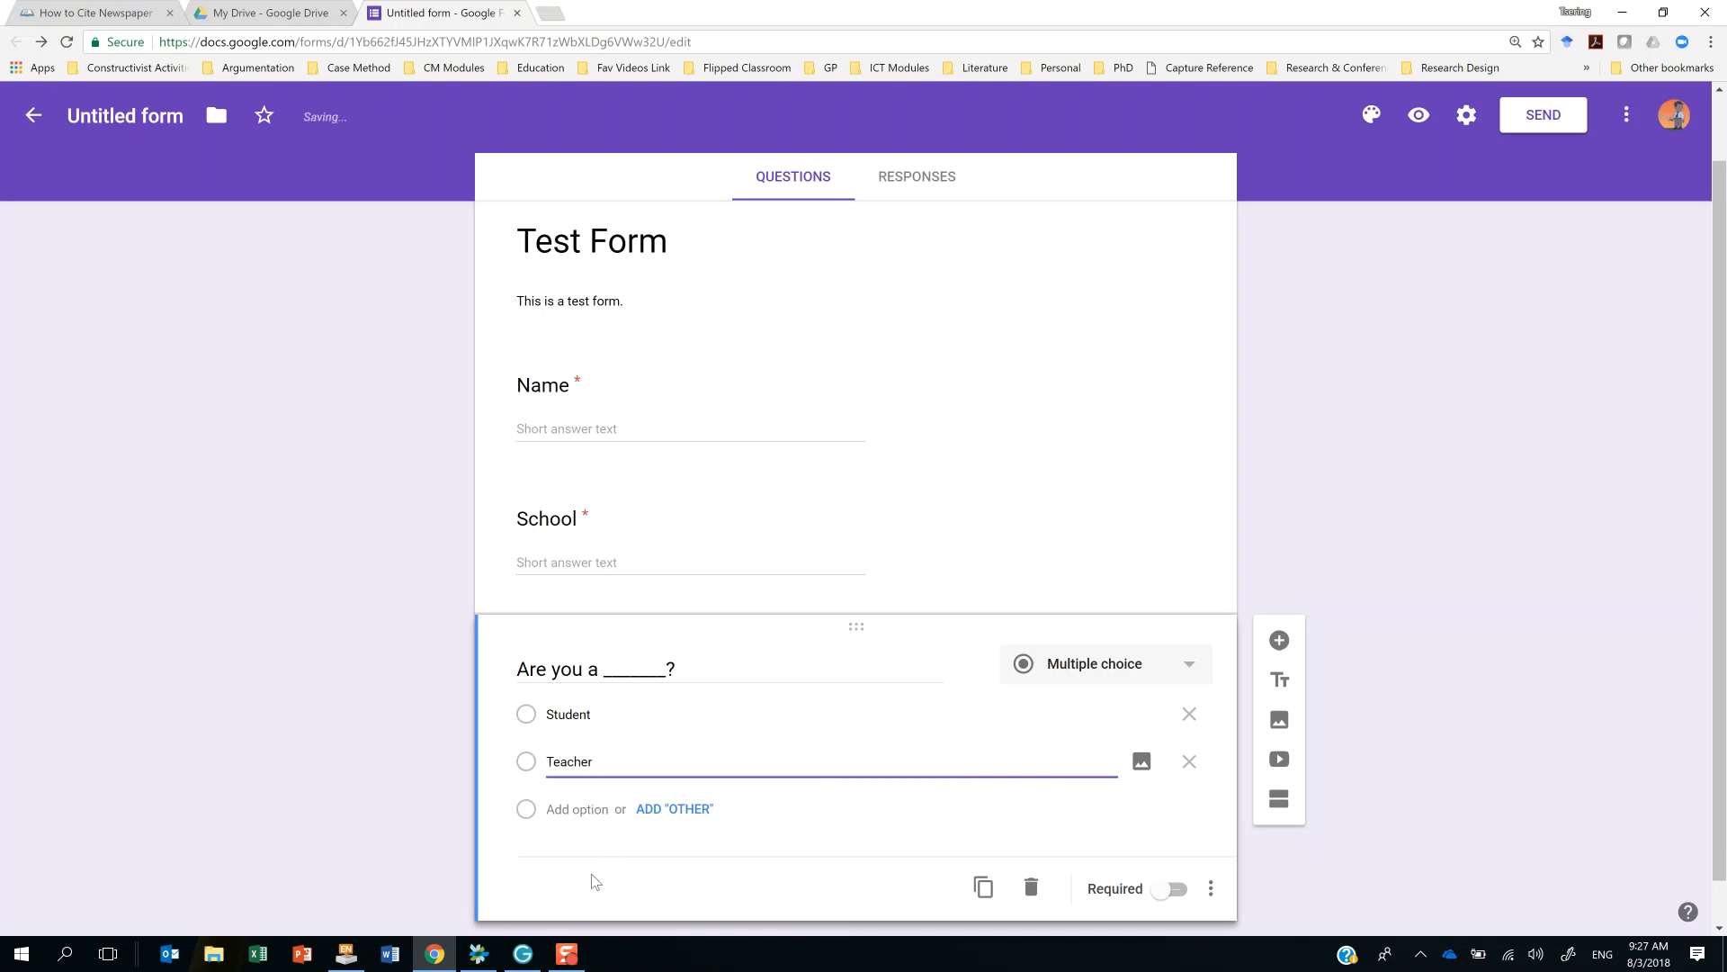
{"action": "left_click", "coordinate": [1554, 773]}
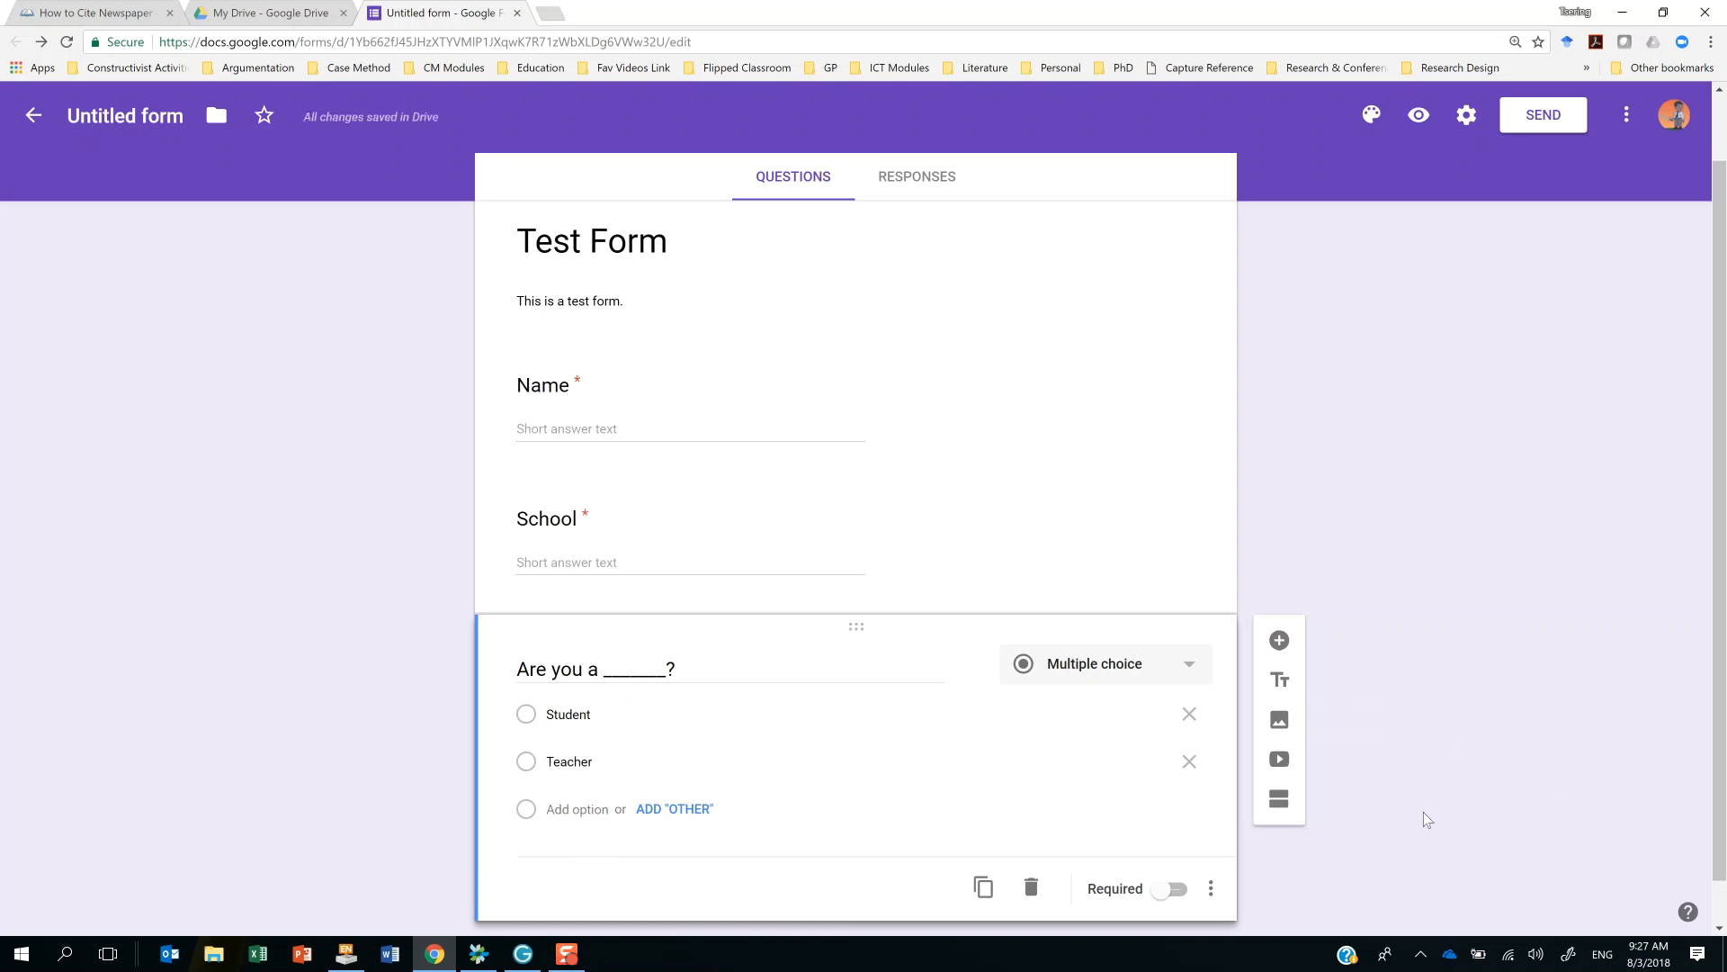
Add a checkboxes question titled "How old are you?" below the student-or-teacher question.
{"action": "scroll", "coordinate": [501, 817], "scroll_direction": "down", "scroll_amount": 1}
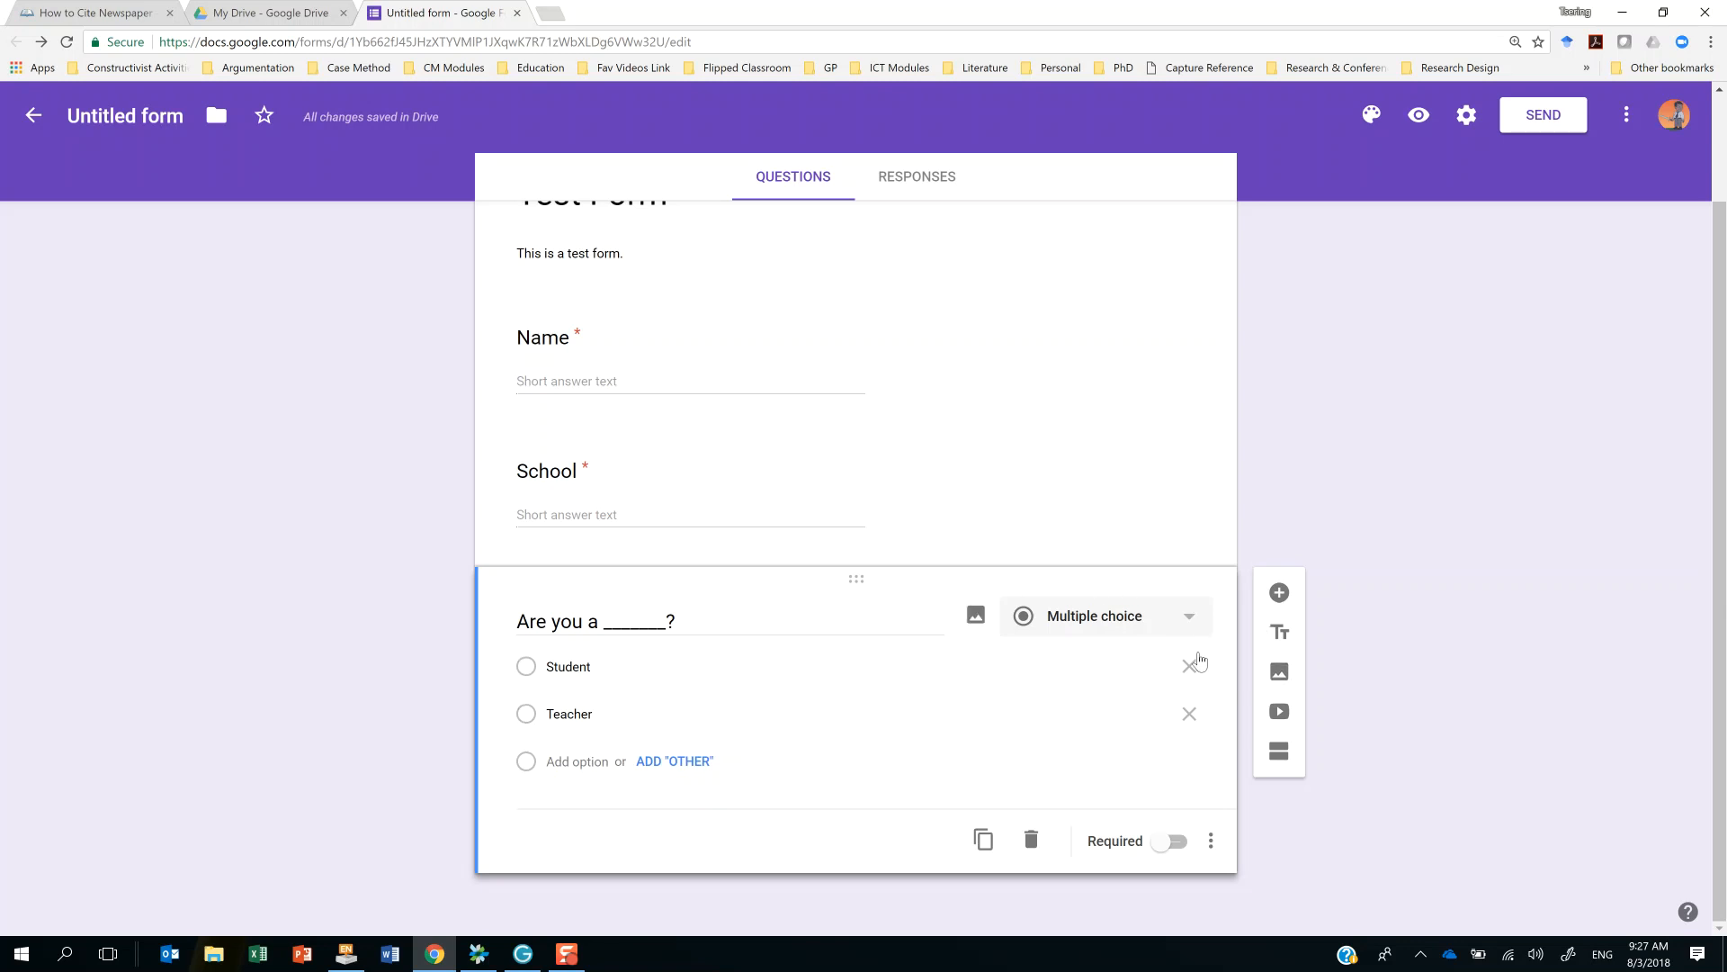
{"action": "left_click", "coordinate": [1280, 593]}
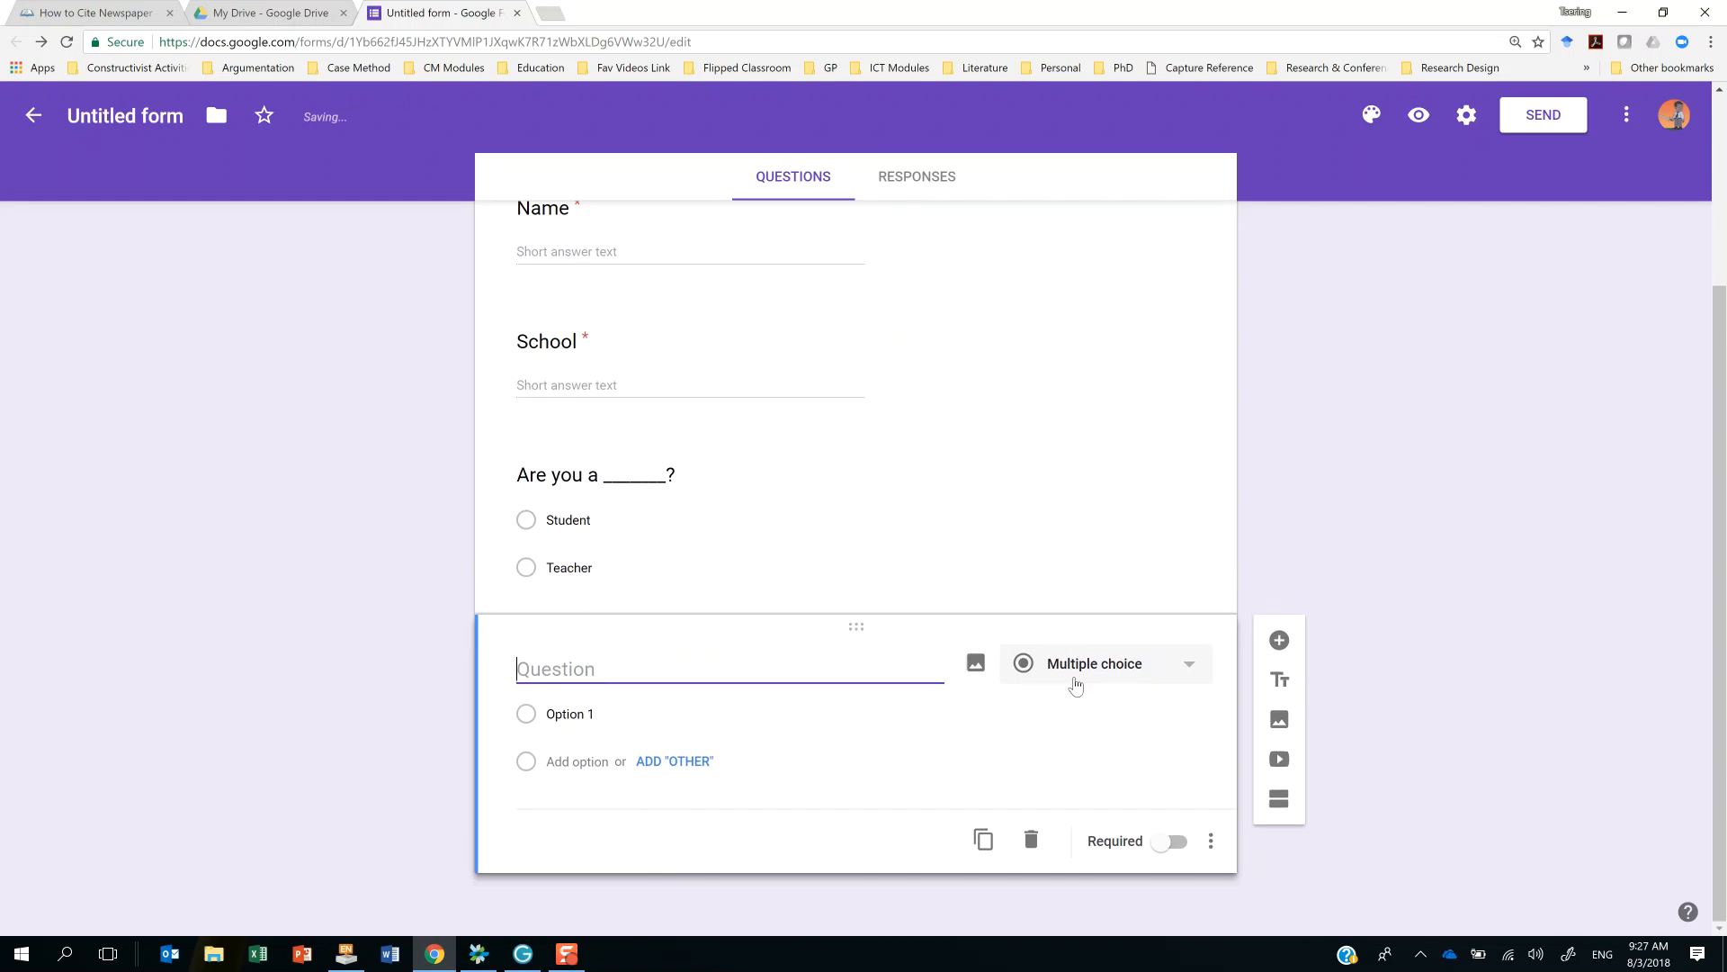
{"action": "left_click", "coordinate": [1148, 677]}
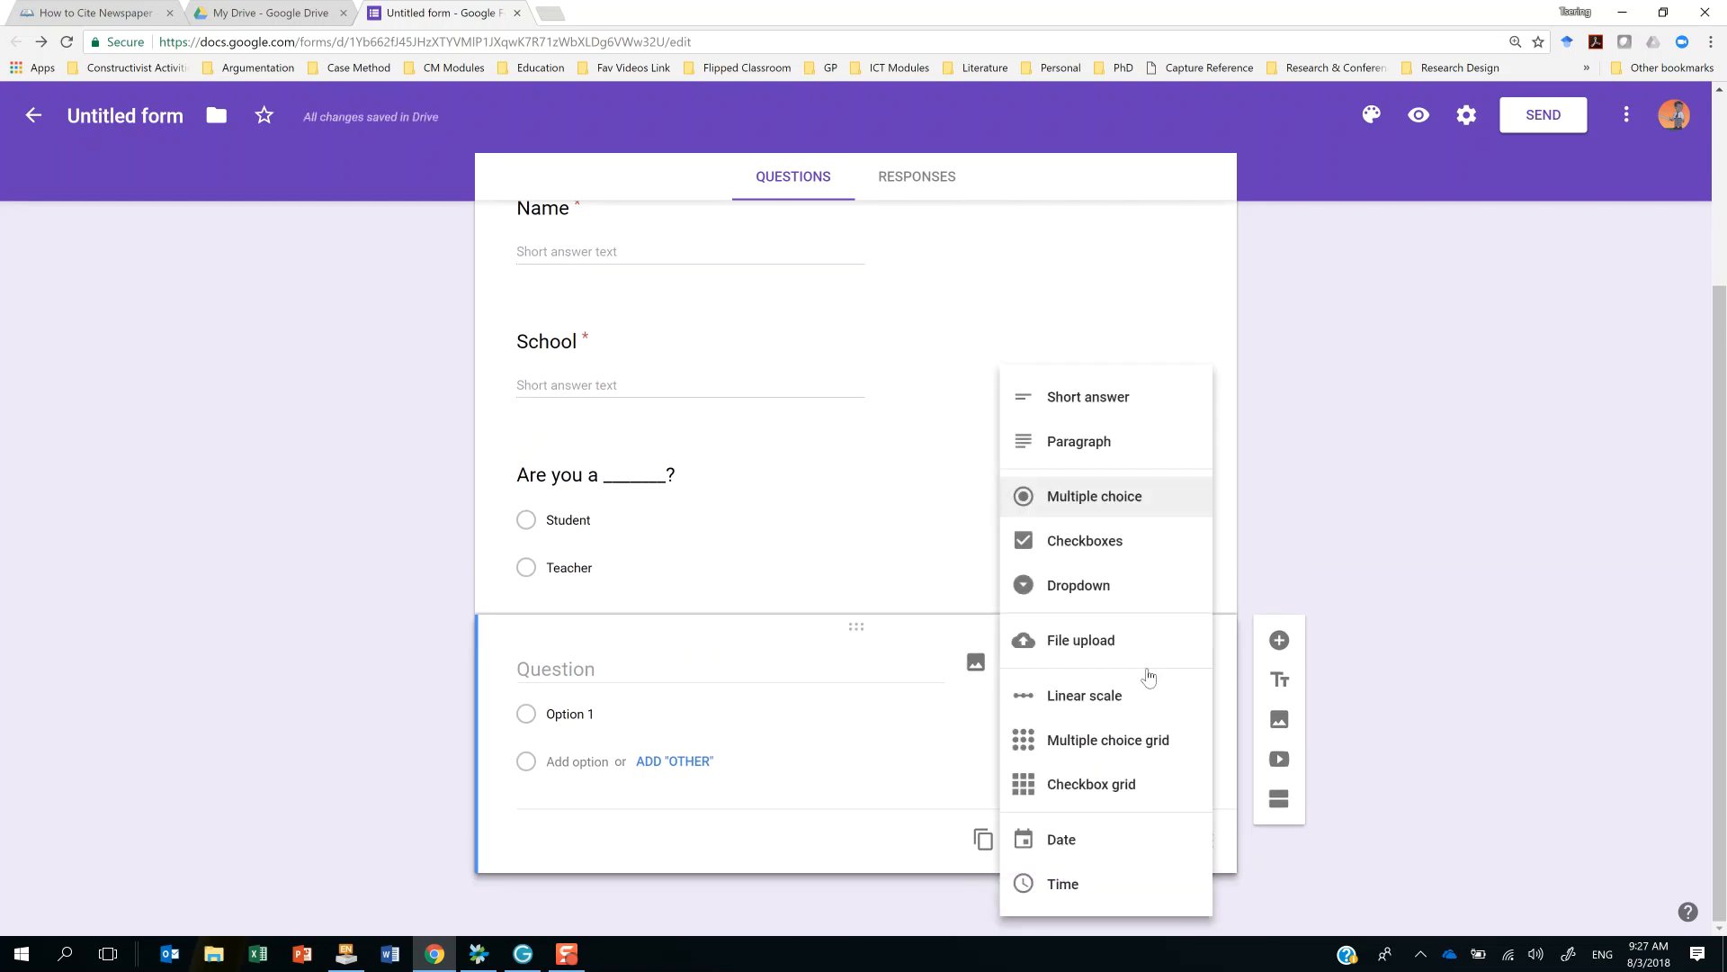
{"action": "left_click", "coordinate": [1057, 550]}
{"action": "left_click", "coordinate": [617, 671]}
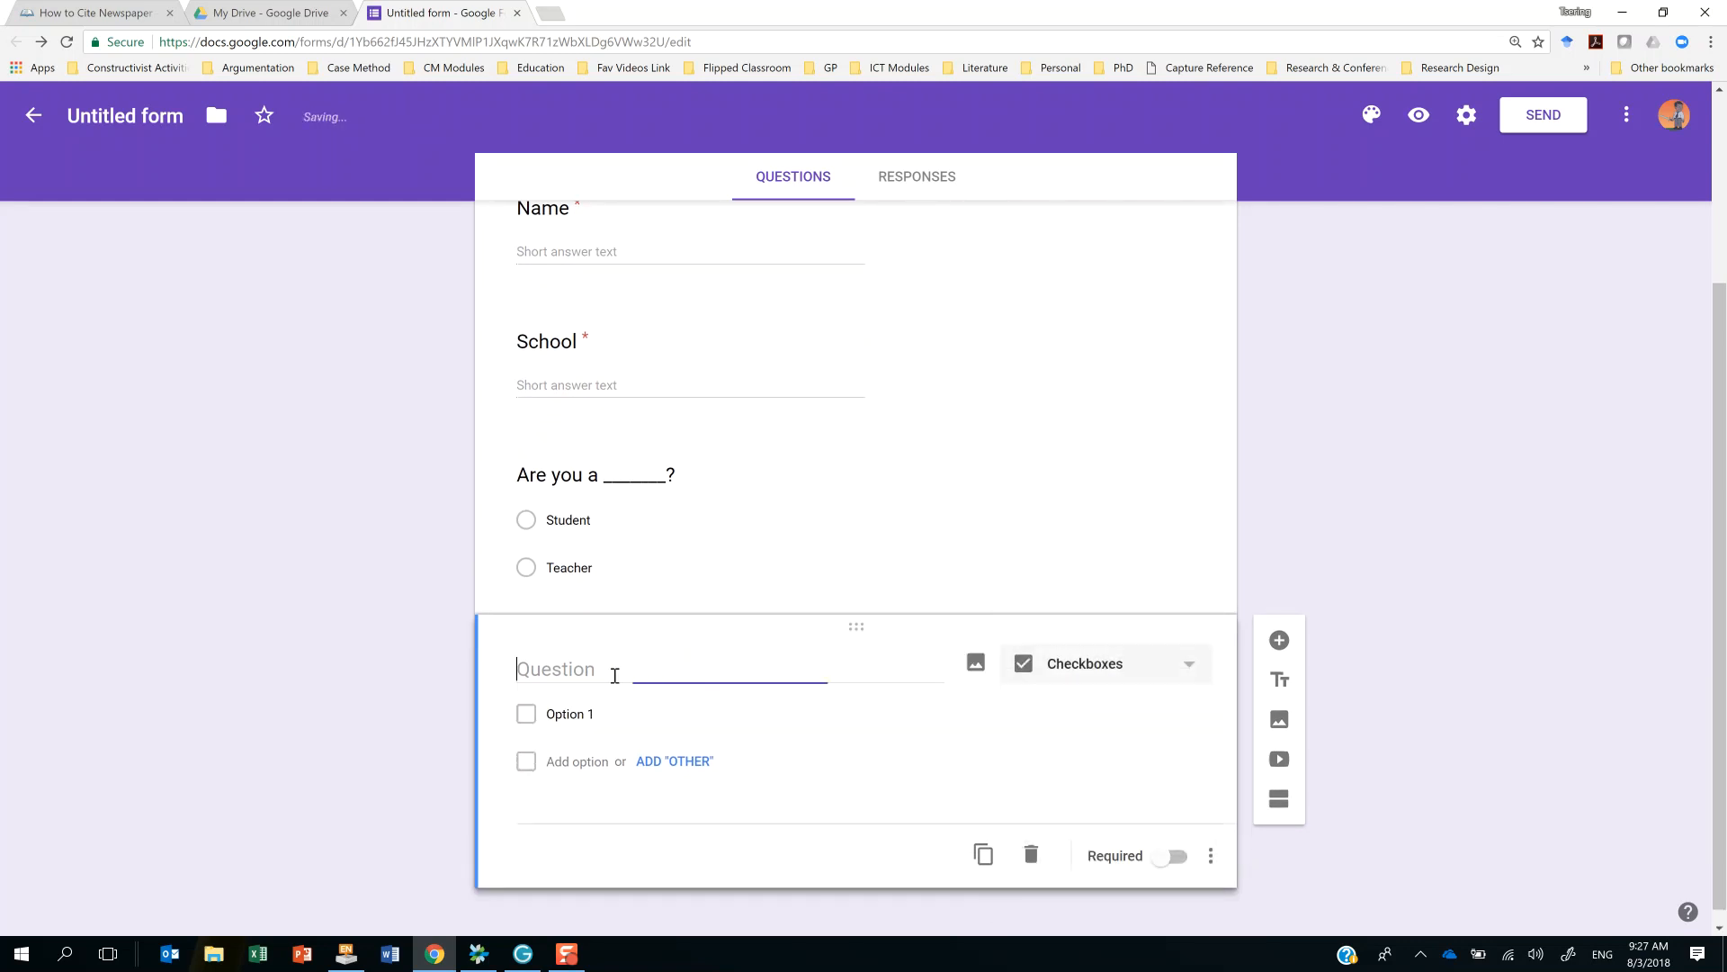
{"action": "type", "text": "h"}
{"action": "key", "text": "BackSpace"}
{"action": "type", "text": "hOW OLD"}
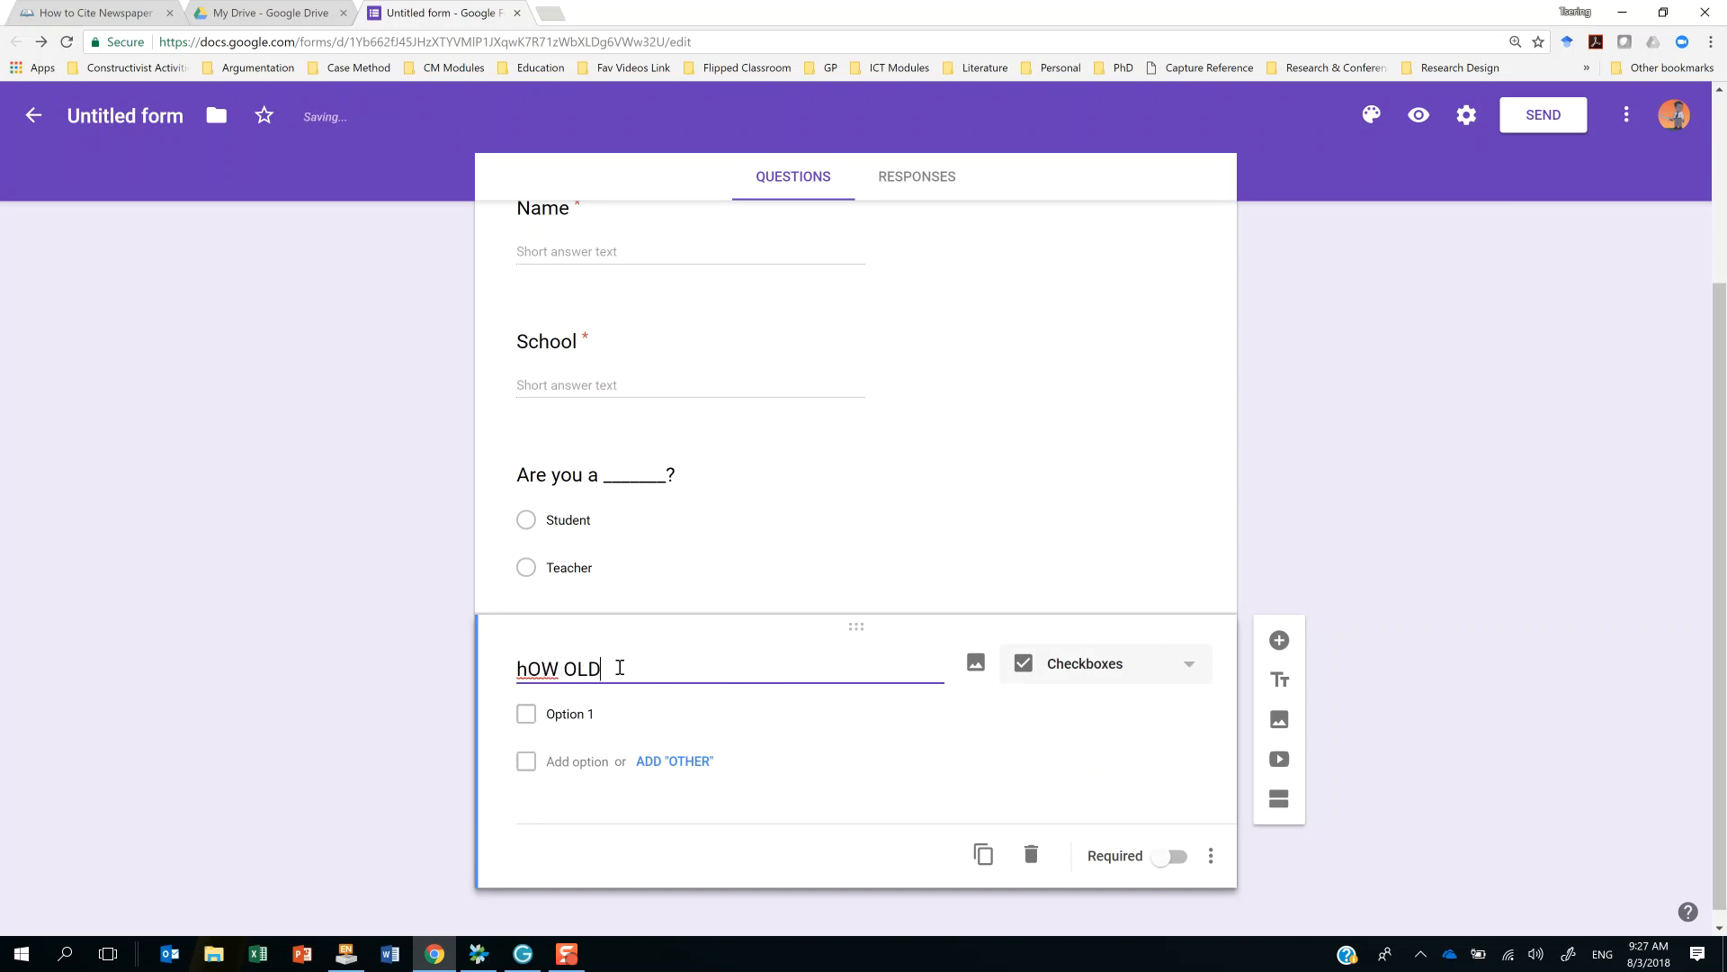
{"action": "key", "text": "BackSpace"}
{"action": "key", "text": "BackSpace"}
{"action": "key", "text": "BackSpace"}
{"action": "key", "text": "BackSpace"}
{"action": "key", "text": "BackSpace"}
{"action": "key", "text": "BackSpace"}
{"action": "key", "text": "BackSpace"}
{"action": "key", "text": "BackSpace"}
{"action": "type", "text": "Ho a"}
{"action": "key", "text": "BackSpace"}
{"action": "type", "text": "old are you?"}
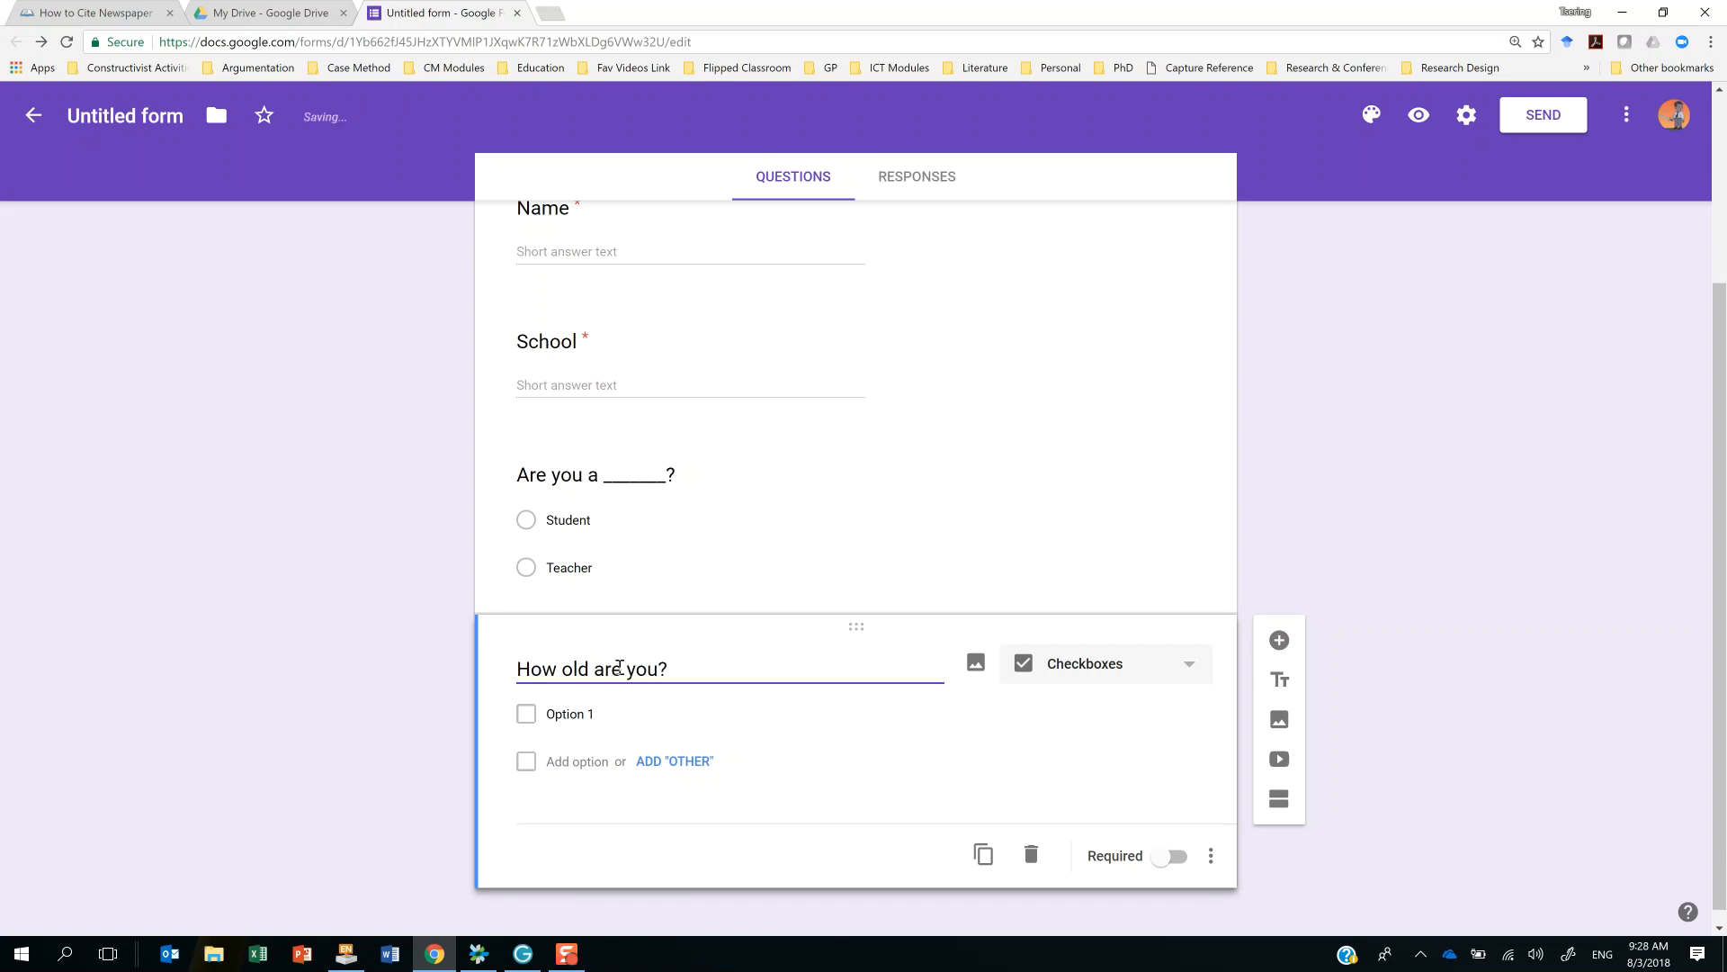
Give the "How old are you?" question the options 20+, 30+ and 40+.
{"action": "left_click", "coordinate": [576, 715]}
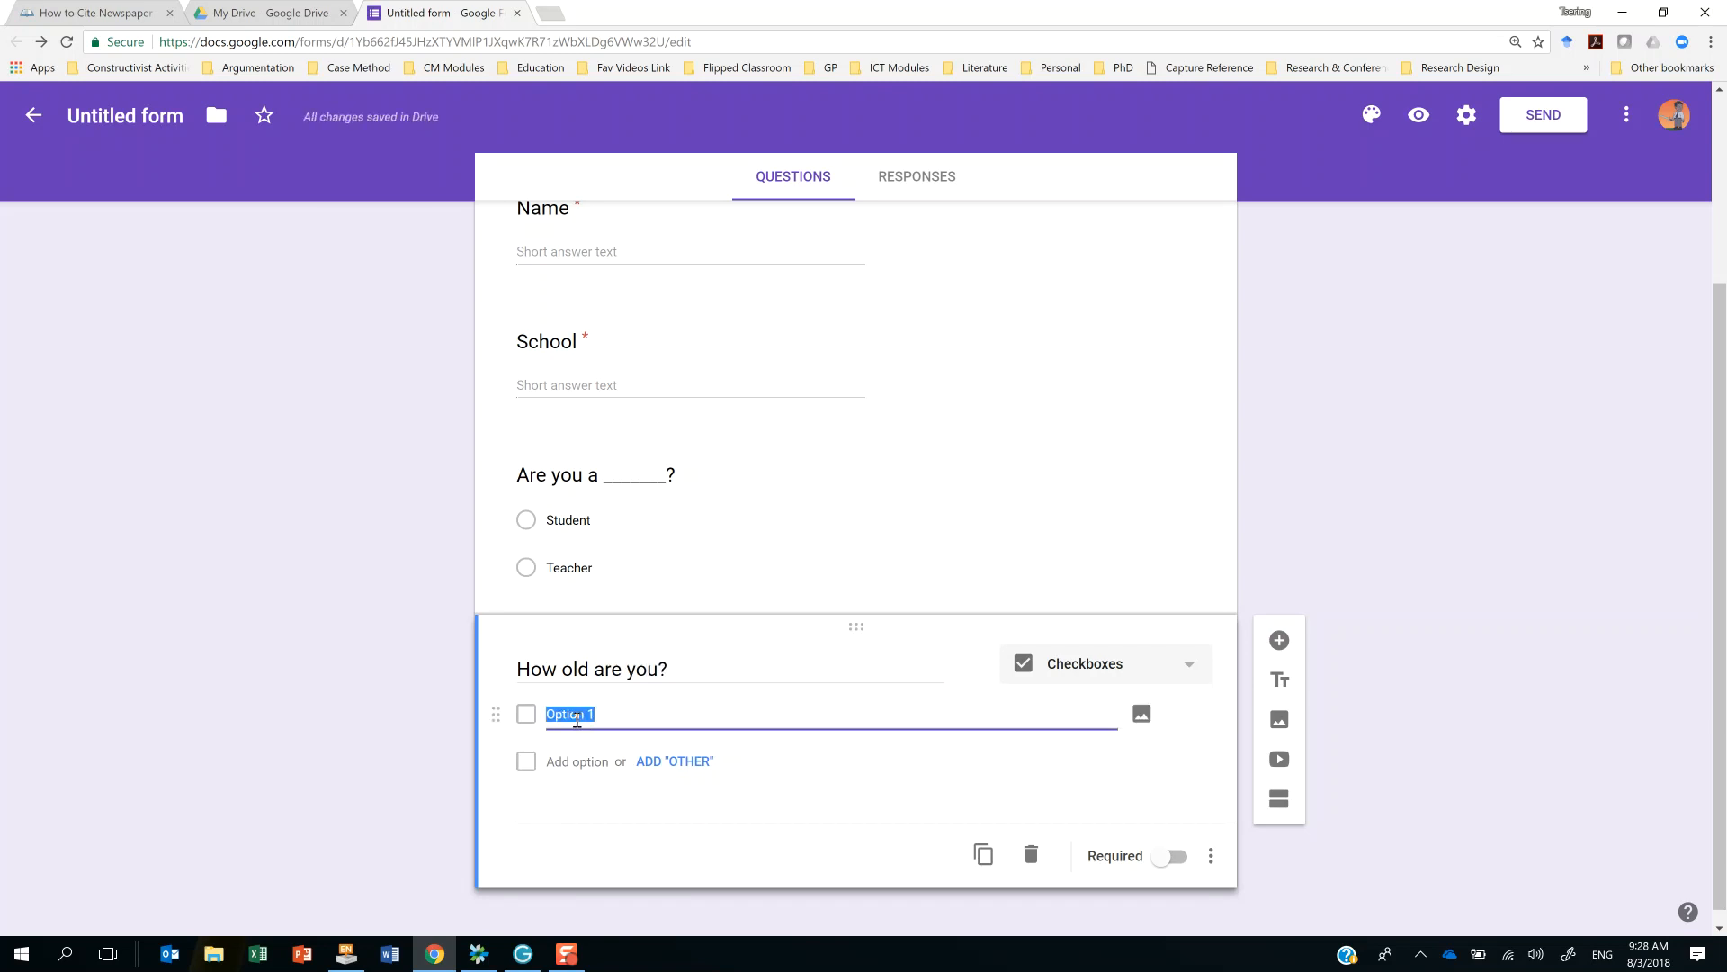
{"action": "type", "text": "20+"}
{"action": "left_click", "coordinate": [598, 762]}
{"action": "type", "text": "30"}
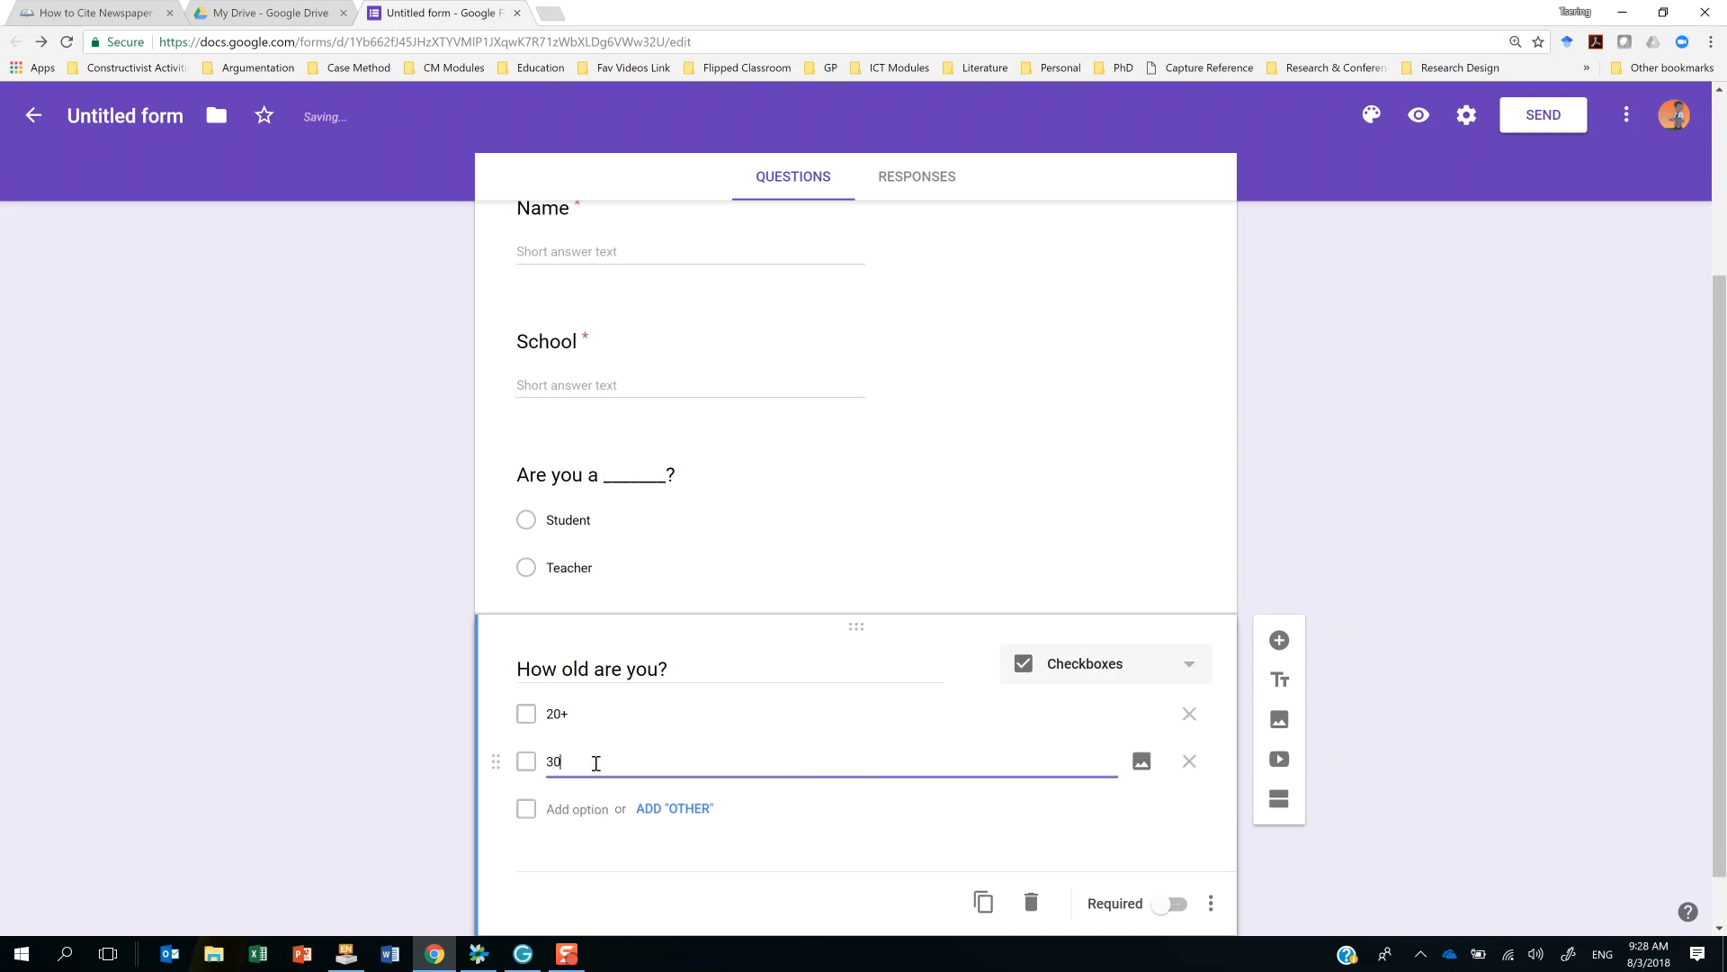
{"action": "left_click", "coordinate": [567, 808]}
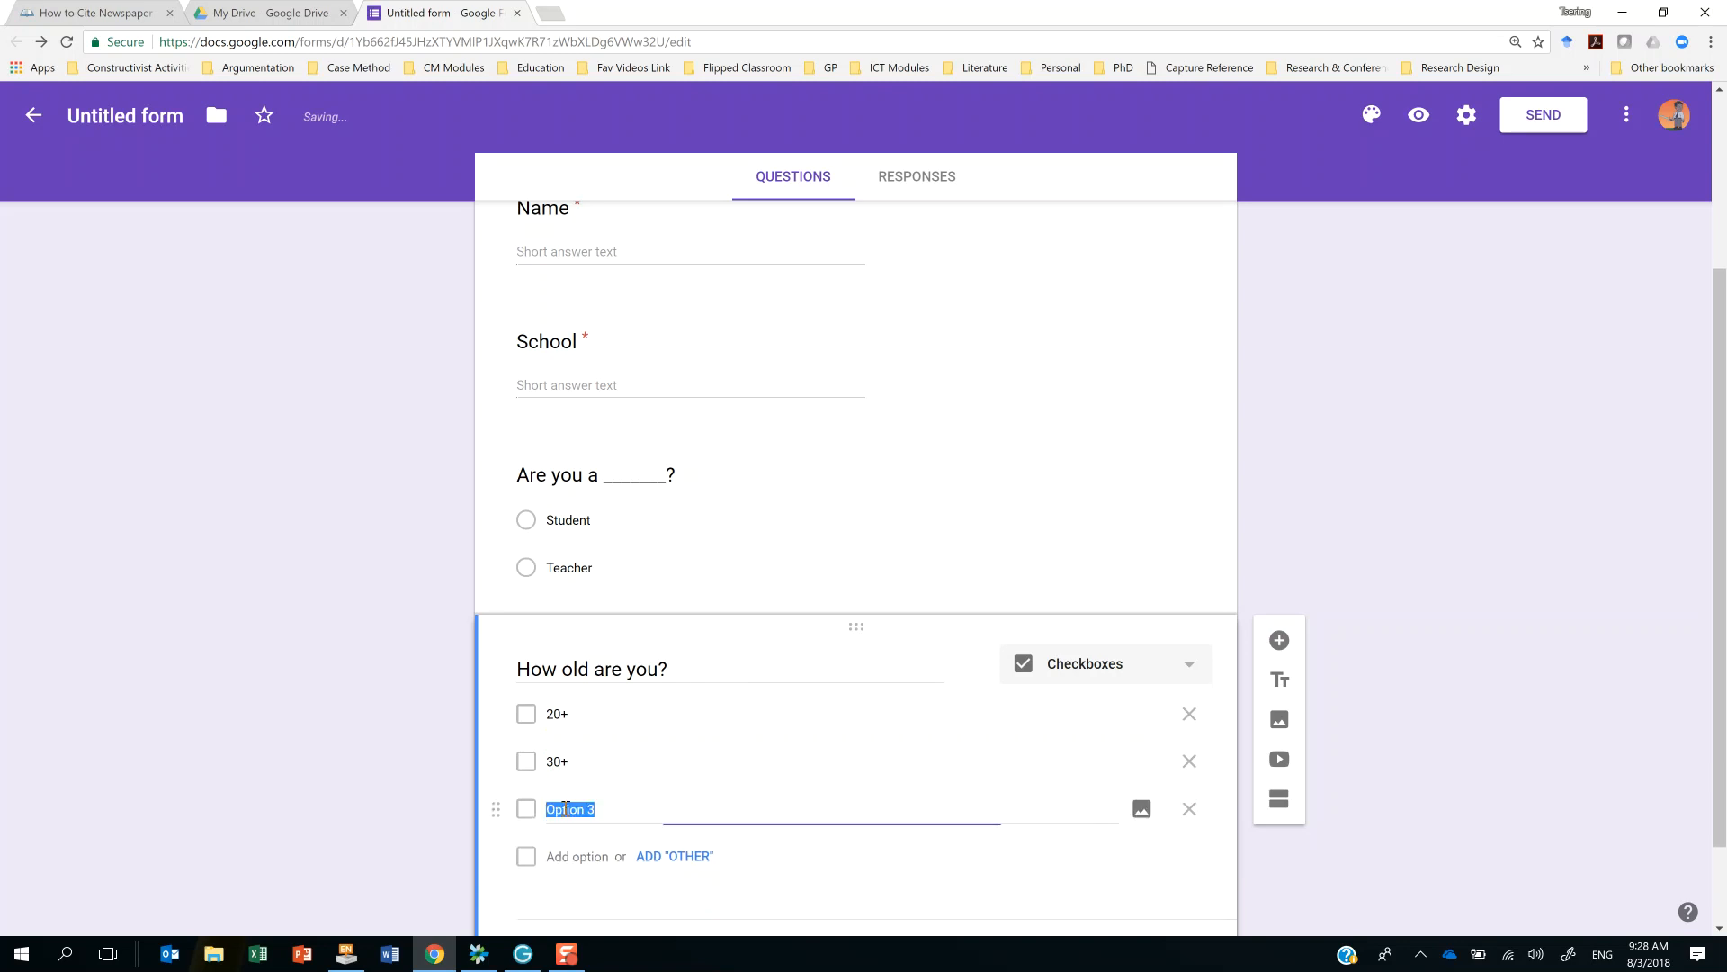
{"action": "type", "text": "$"}
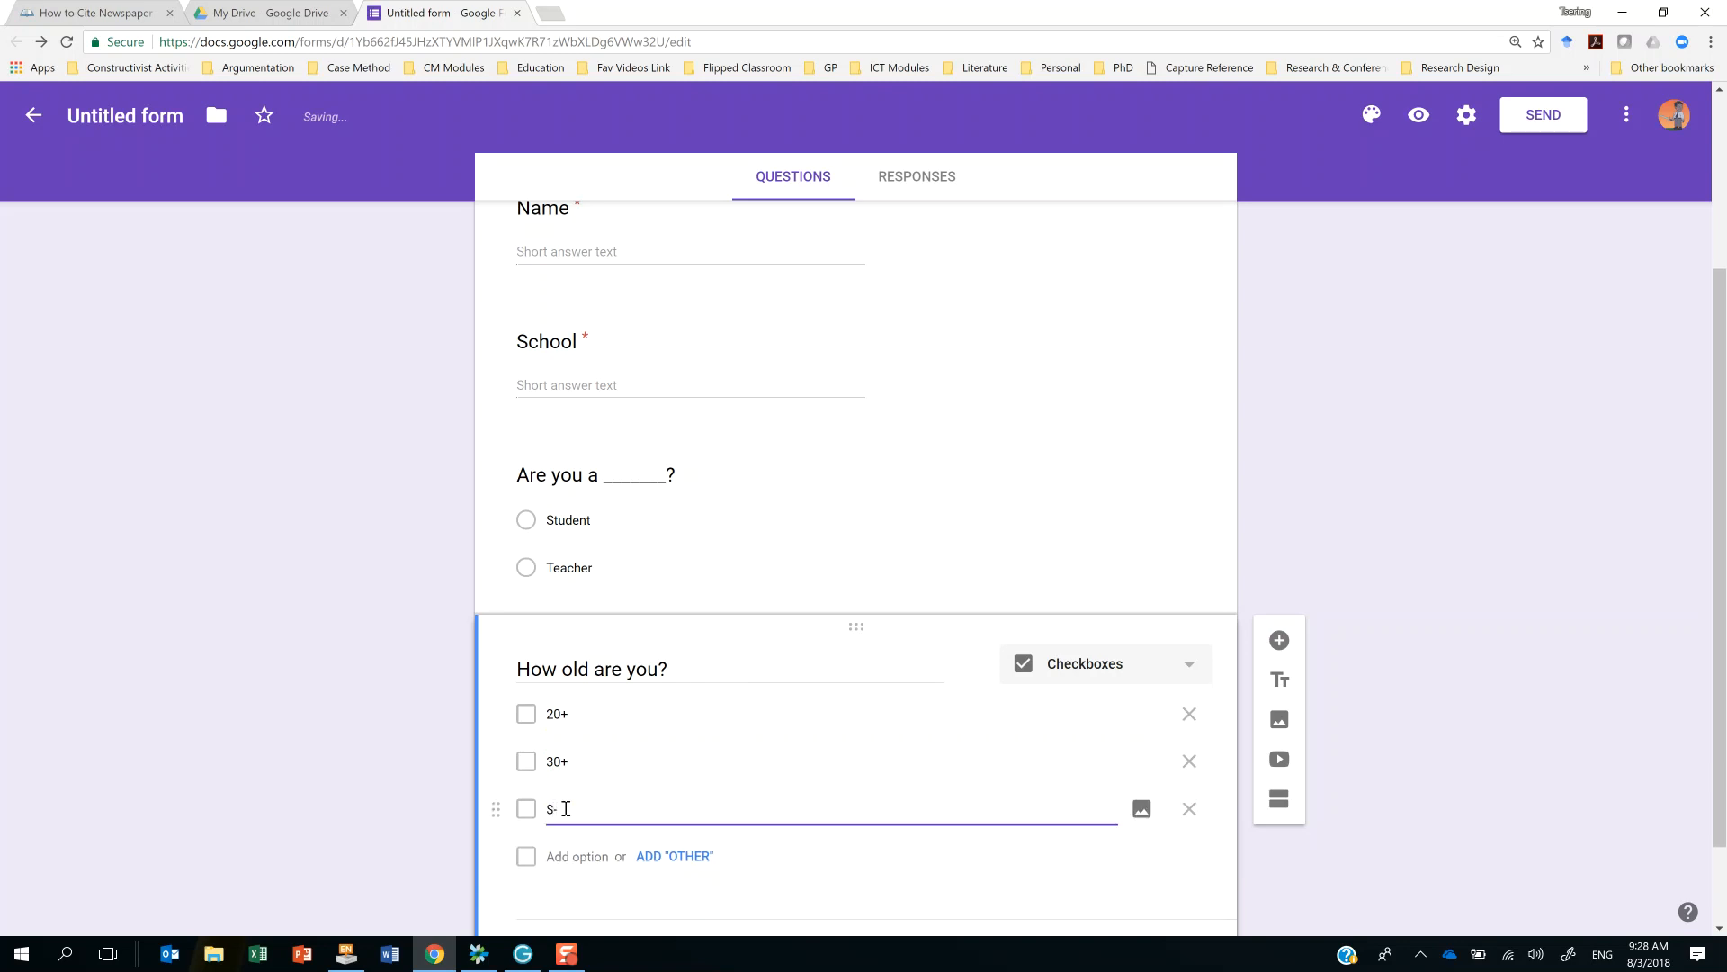
{"action": "type", "text": "0+"}
{"action": "left_click_drag", "start_coordinate": [576, 808], "coordinate": [530, 807]}
{"action": "type", "text": "4"}
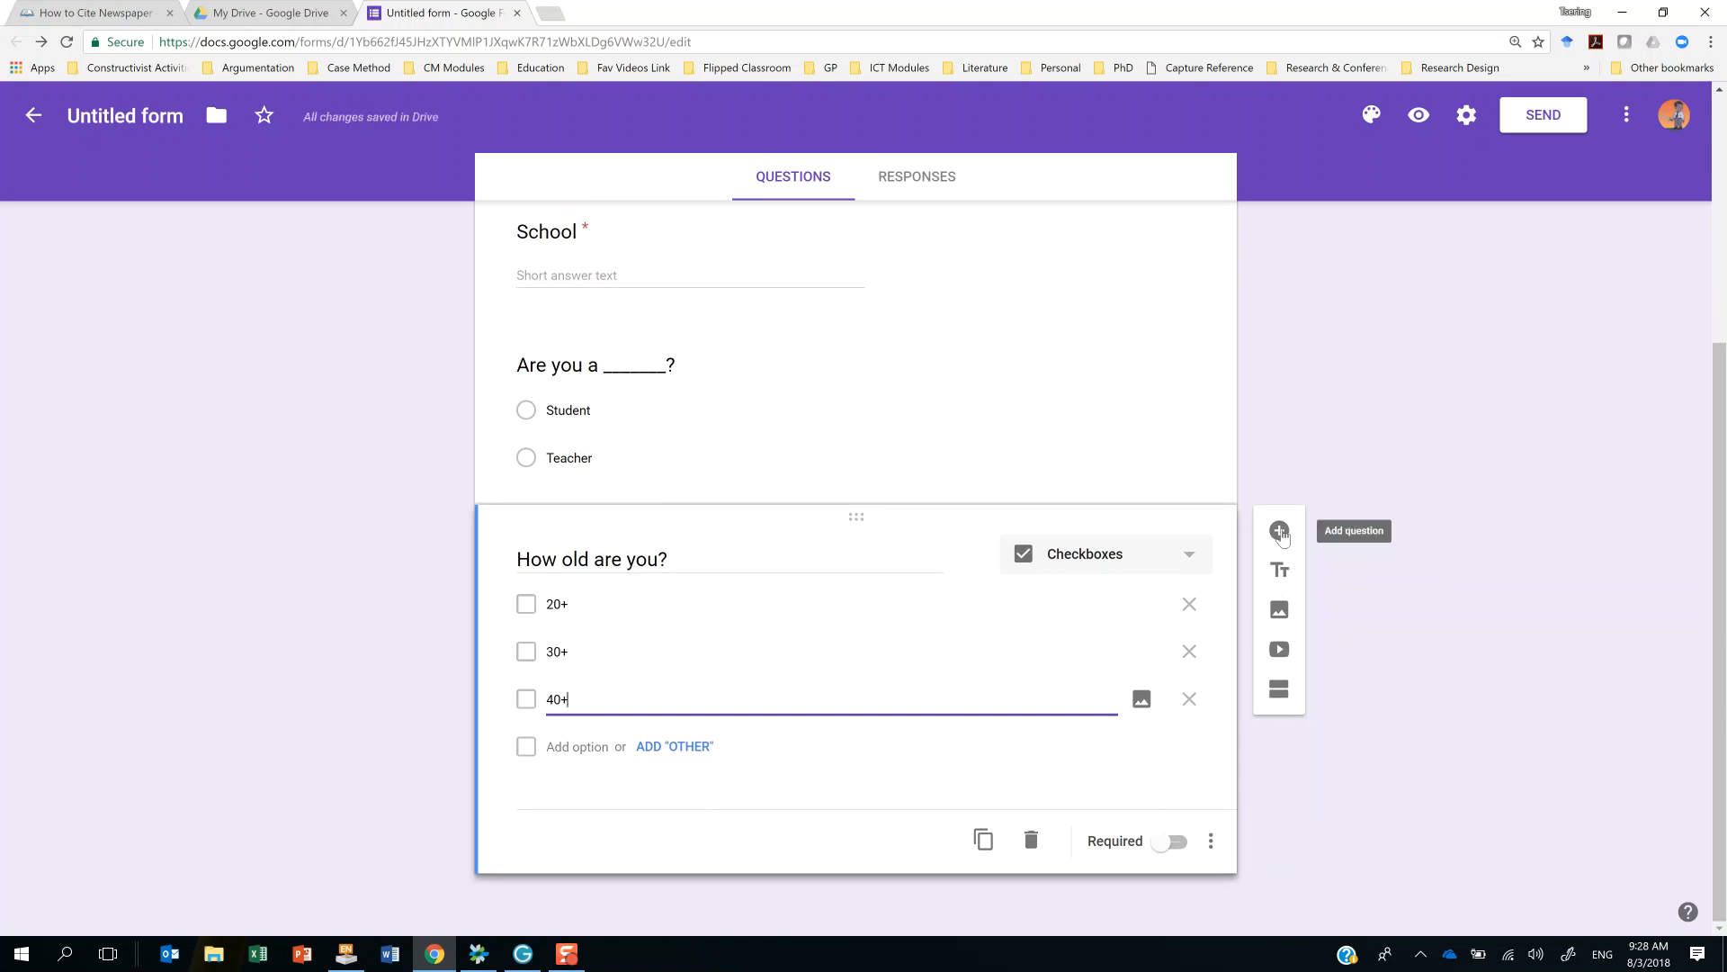
Add a dropdown question titled "Gender" and fill it with all suggested options: Female, Male and Prefer not to say.
{"action": "left_click", "coordinate": [1281, 533]}
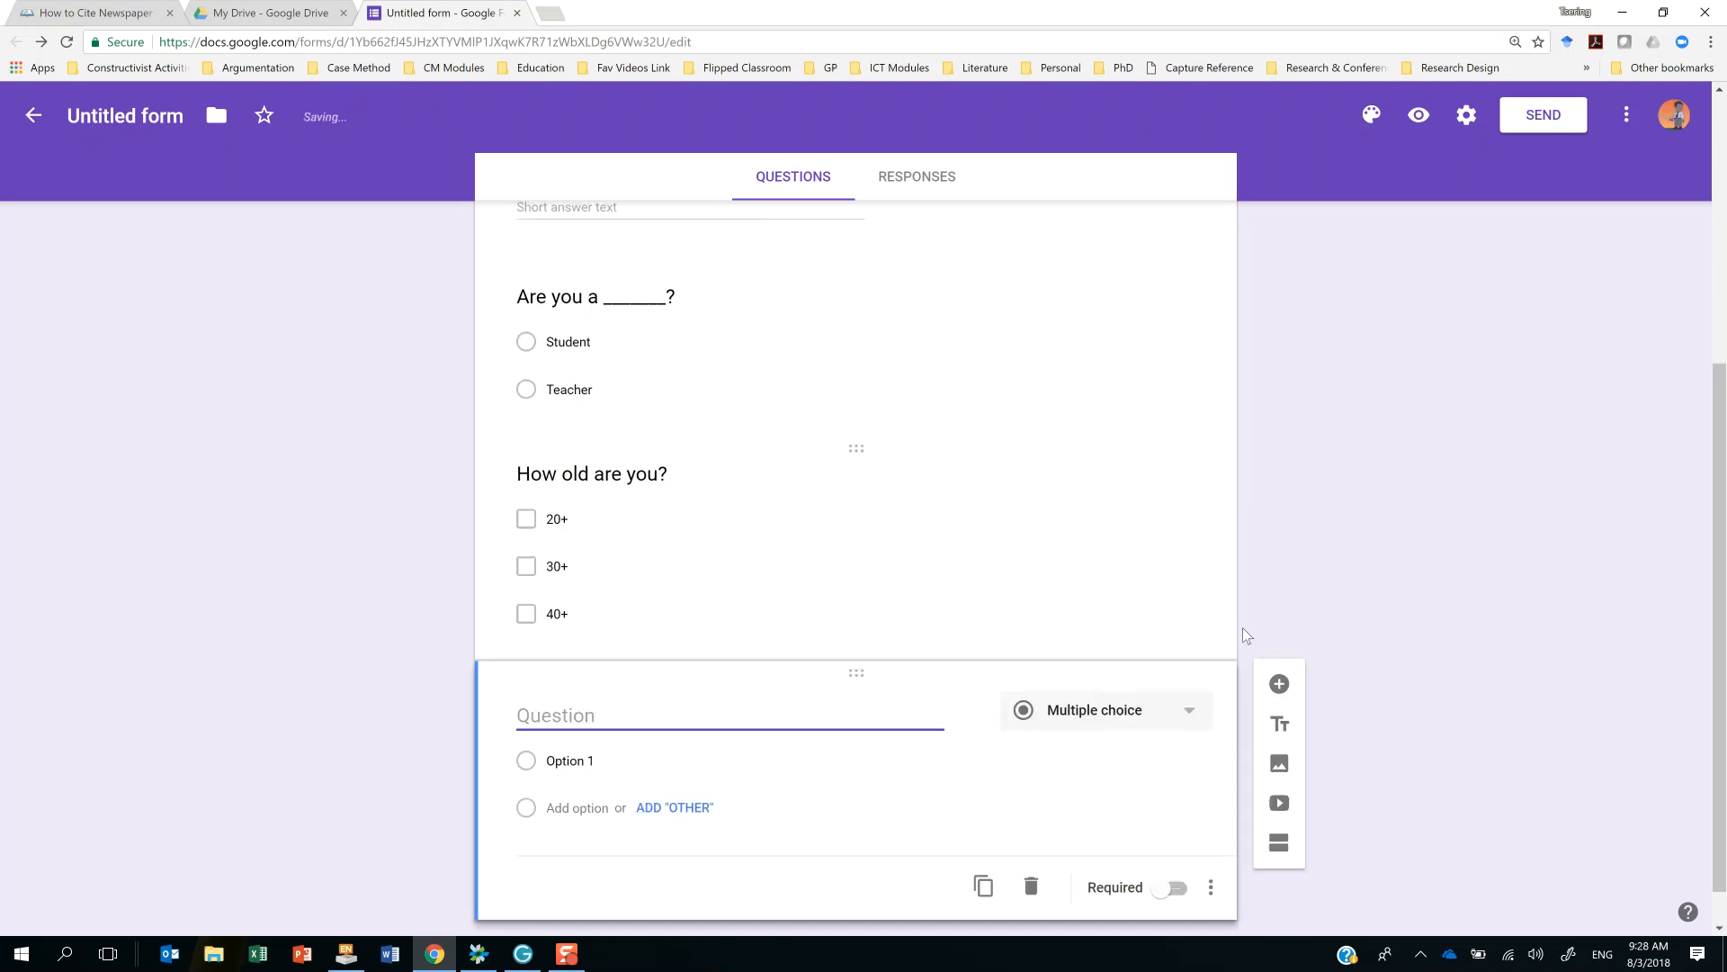
{"action": "left_click", "coordinate": [1189, 671]}
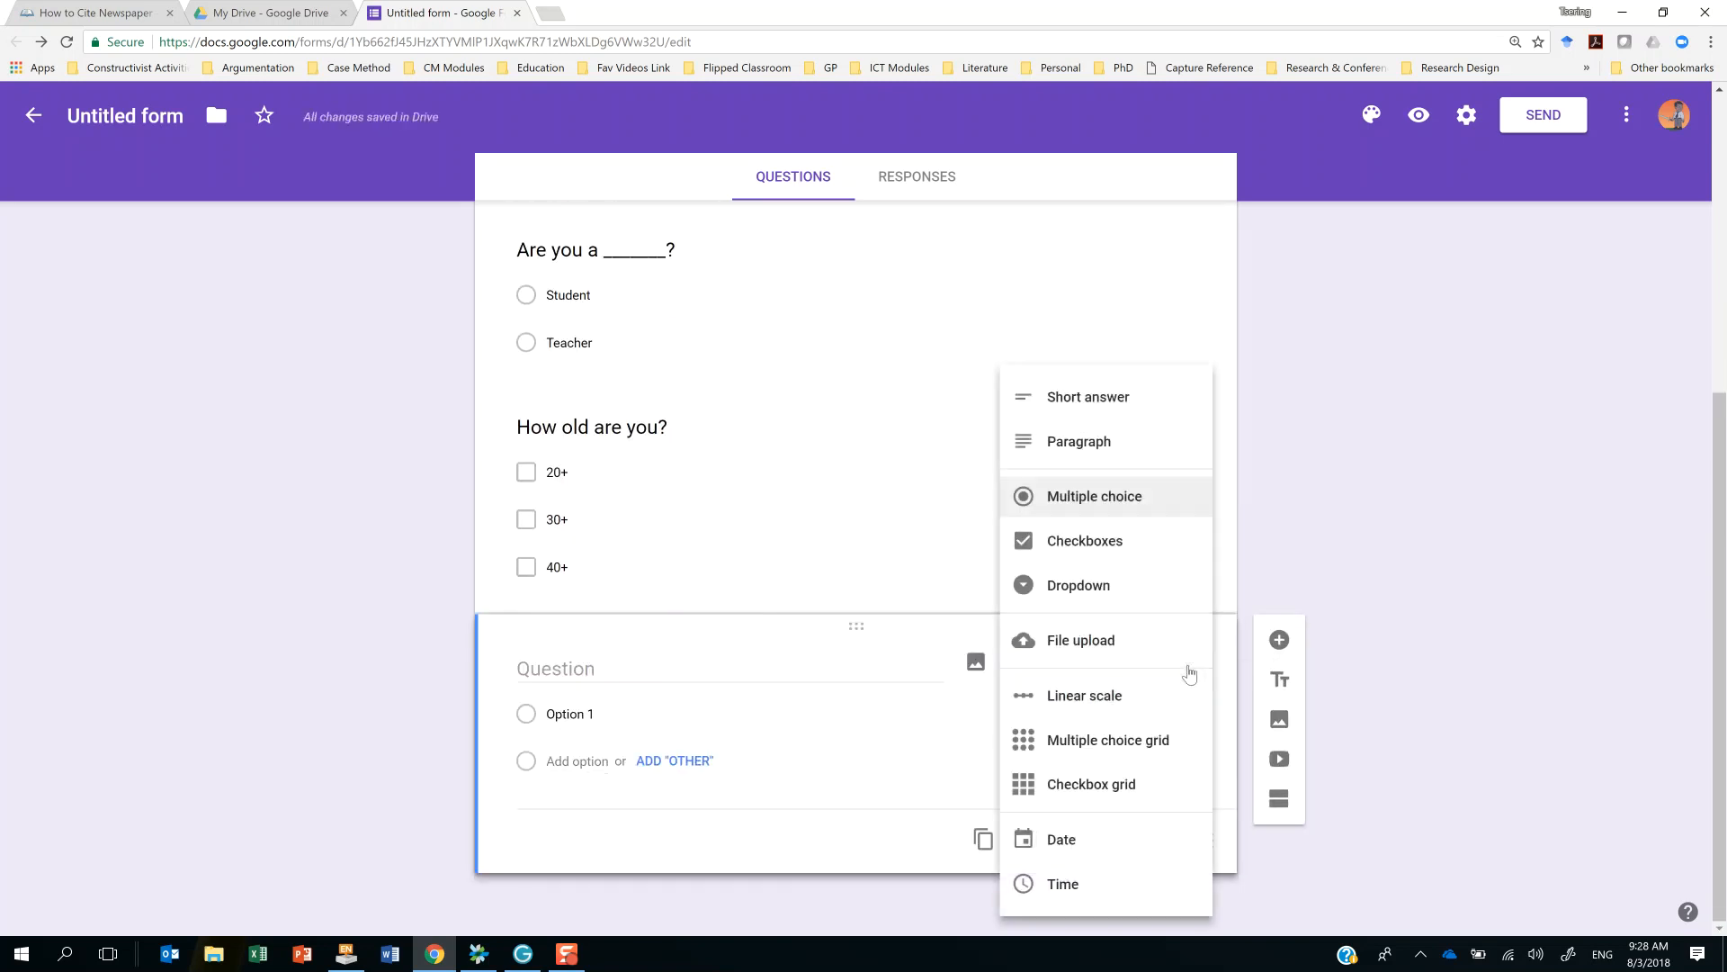
{"action": "left_click", "coordinate": [1086, 589]}
{"action": "left_click", "coordinate": [586, 672]}
{"action": "type", "text": "Gender"}
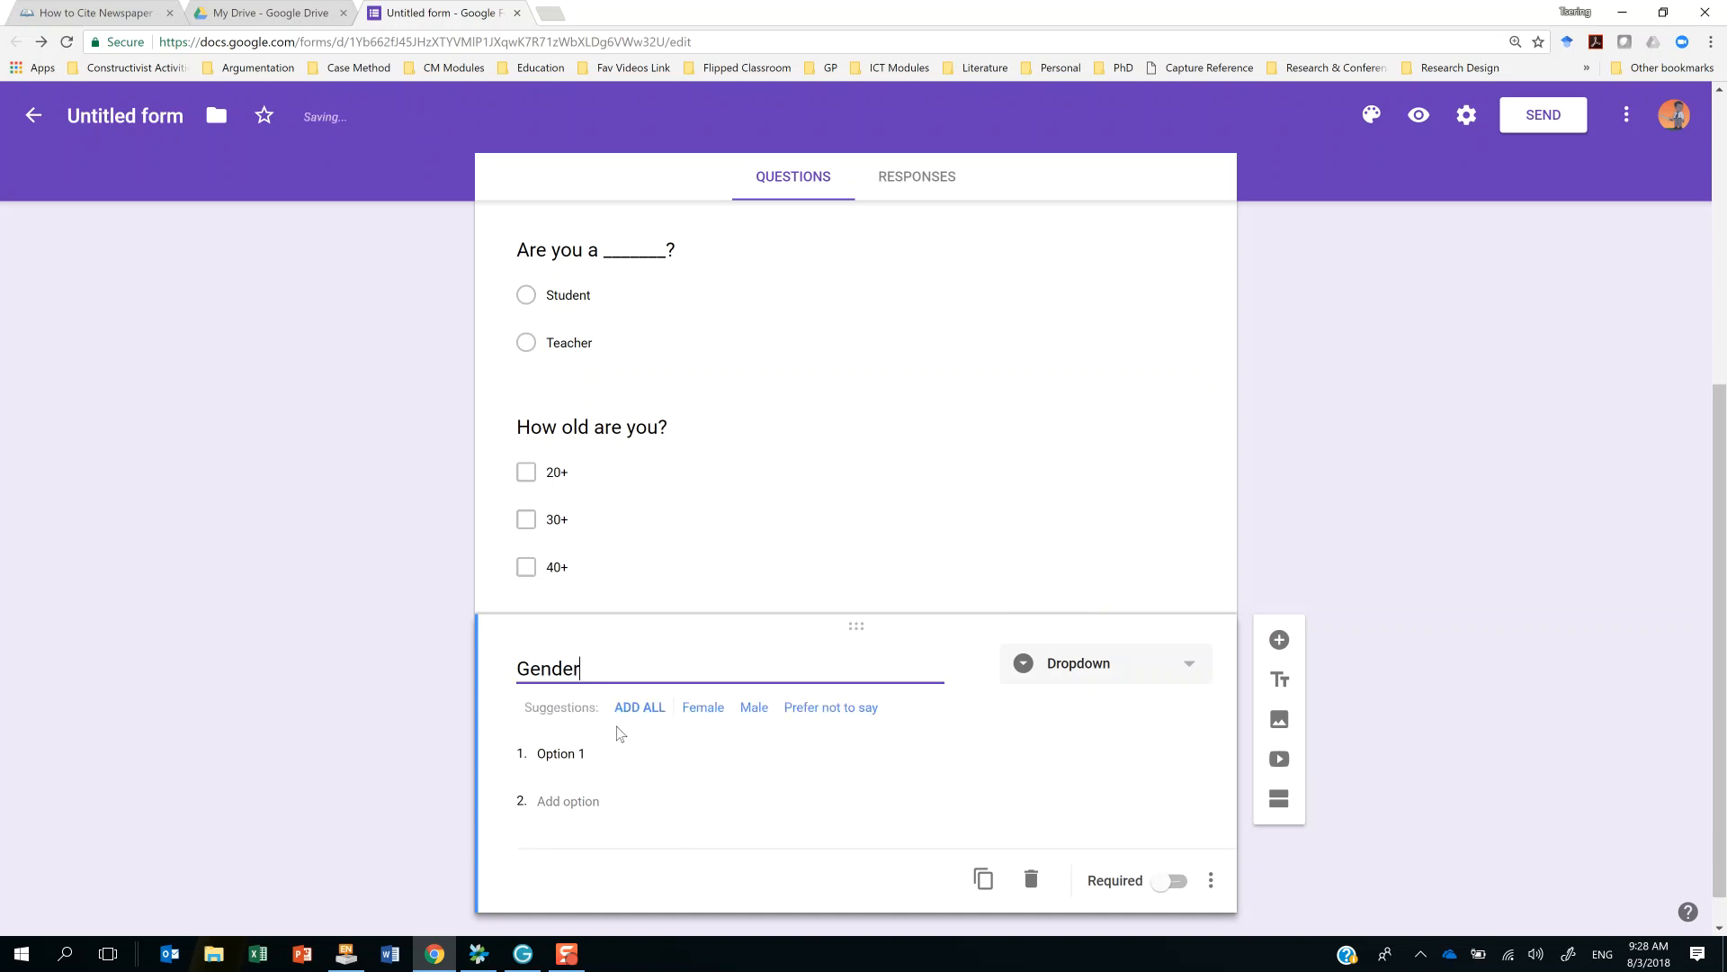
{"action": "left_click", "coordinate": [593, 754]}
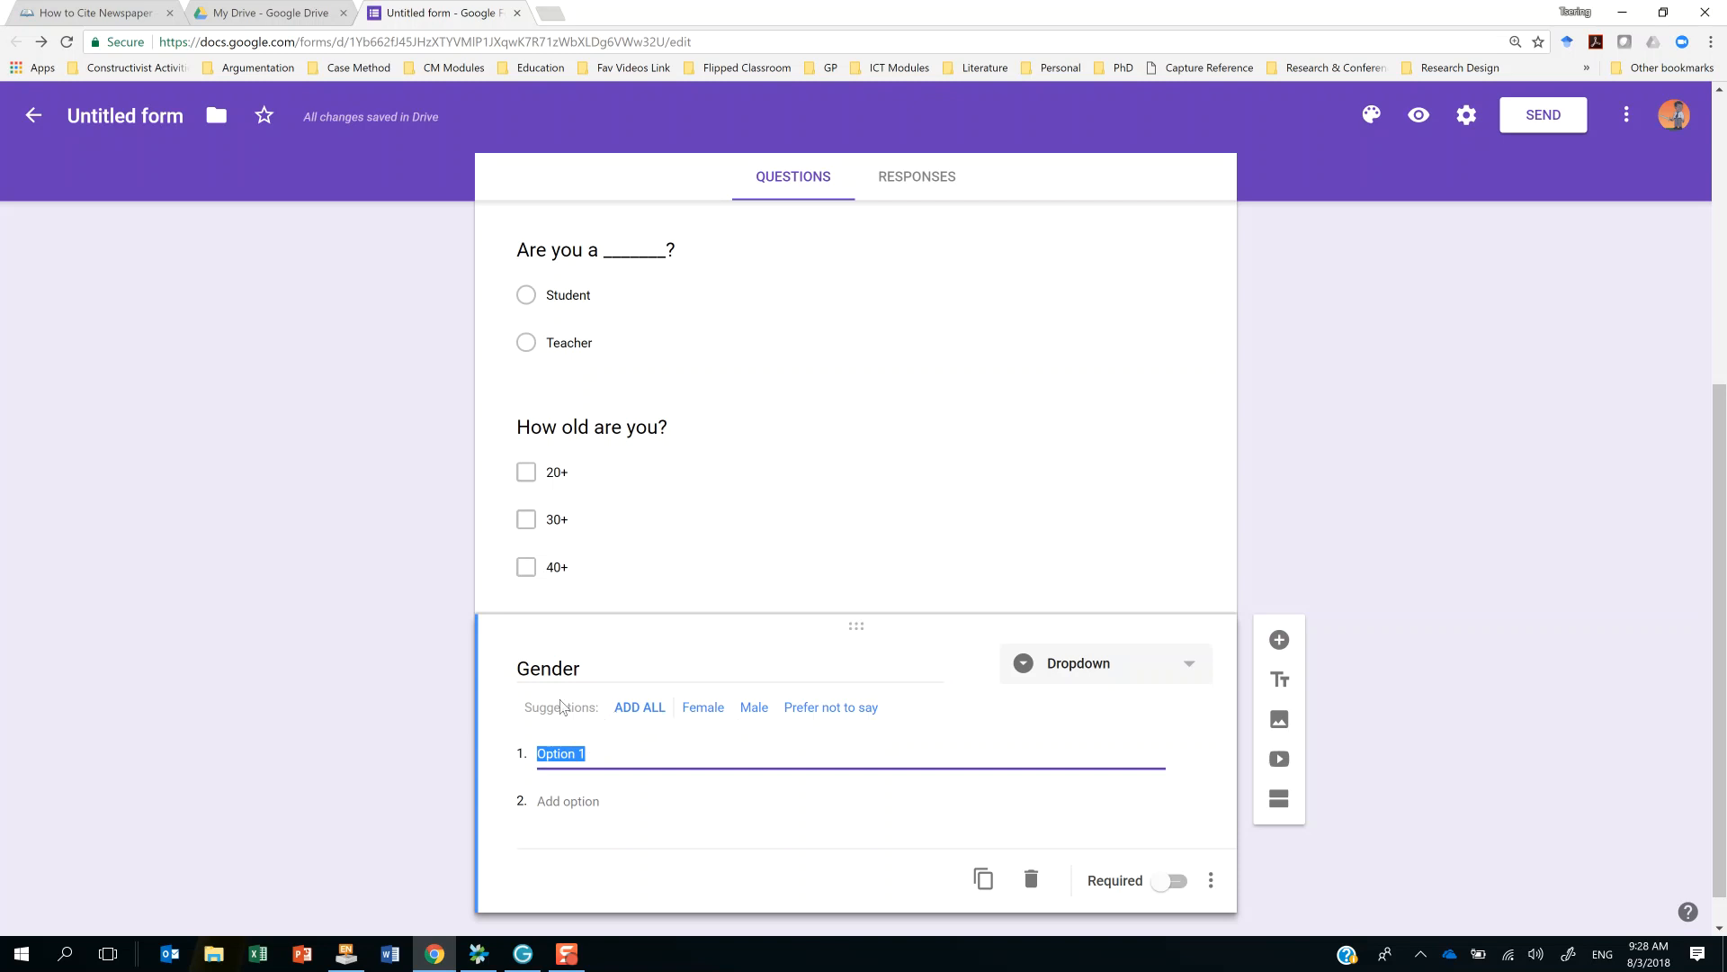
{"action": "left_click", "coordinate": [641, 708]}
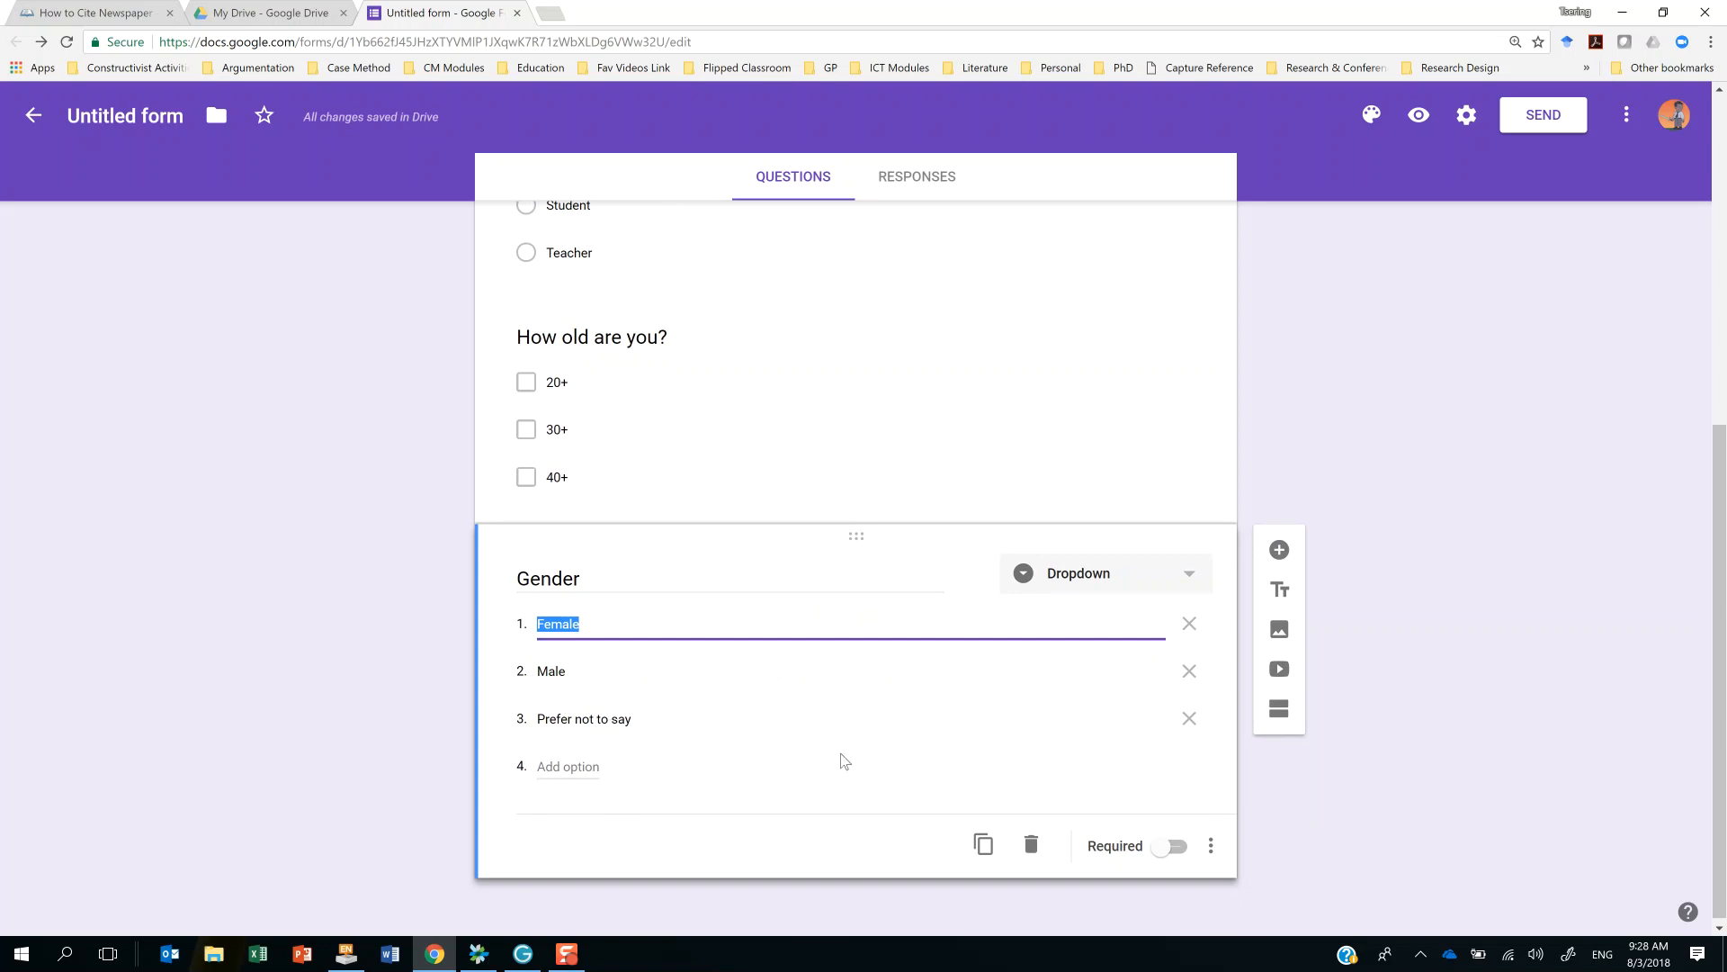
Add a linear-scale question below "Gender" titled "Do you agree that this workshop was beneficial for your professional development?".
{"action": "left_click", "coordinate": [1279, 551]}
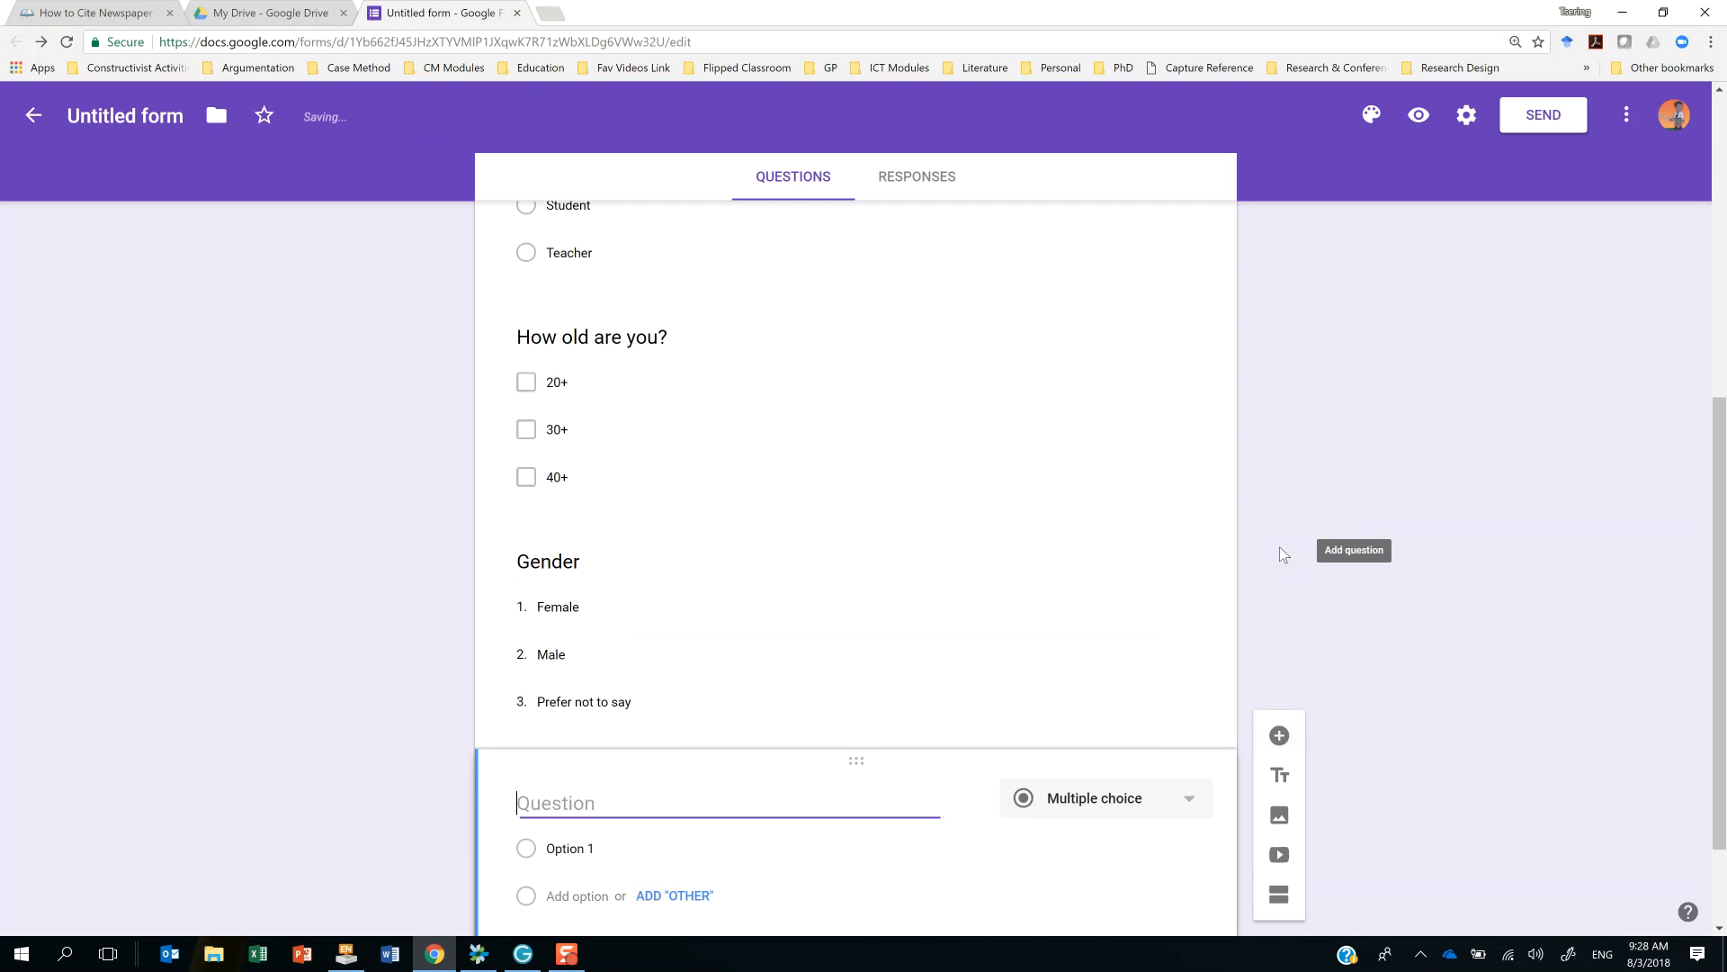
{"action": "left_click", "coordinate": [1167, 673]}
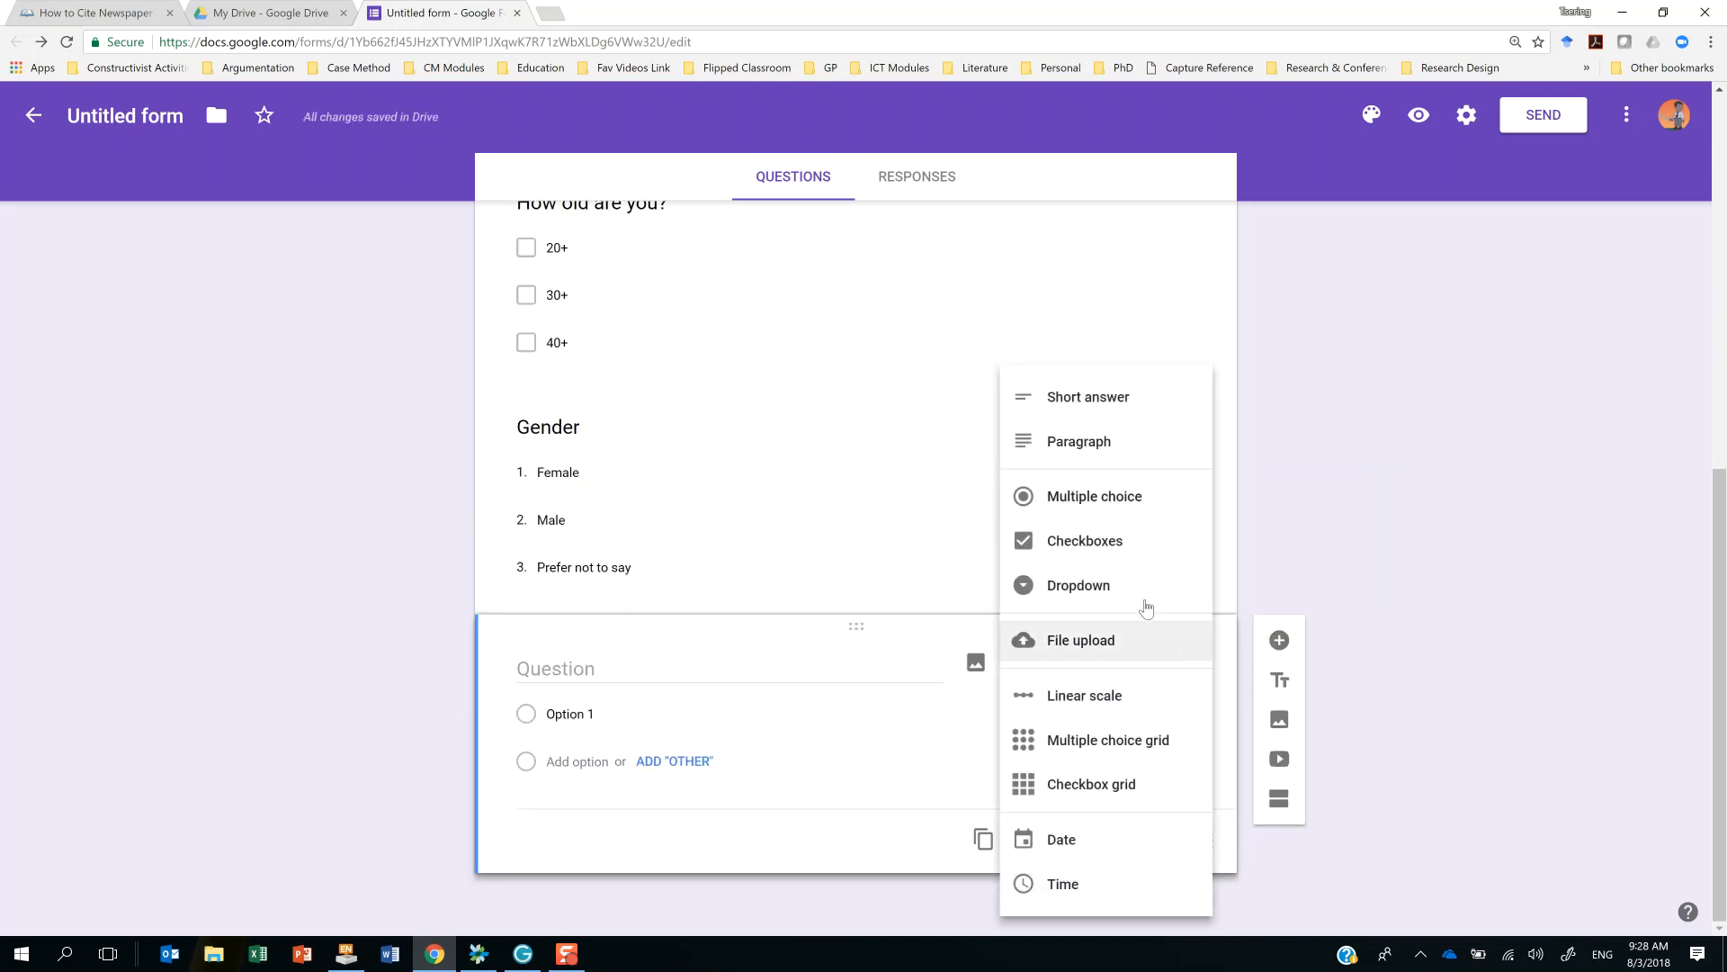
{"action": "left_click", "coordinate": [1137, 709]}
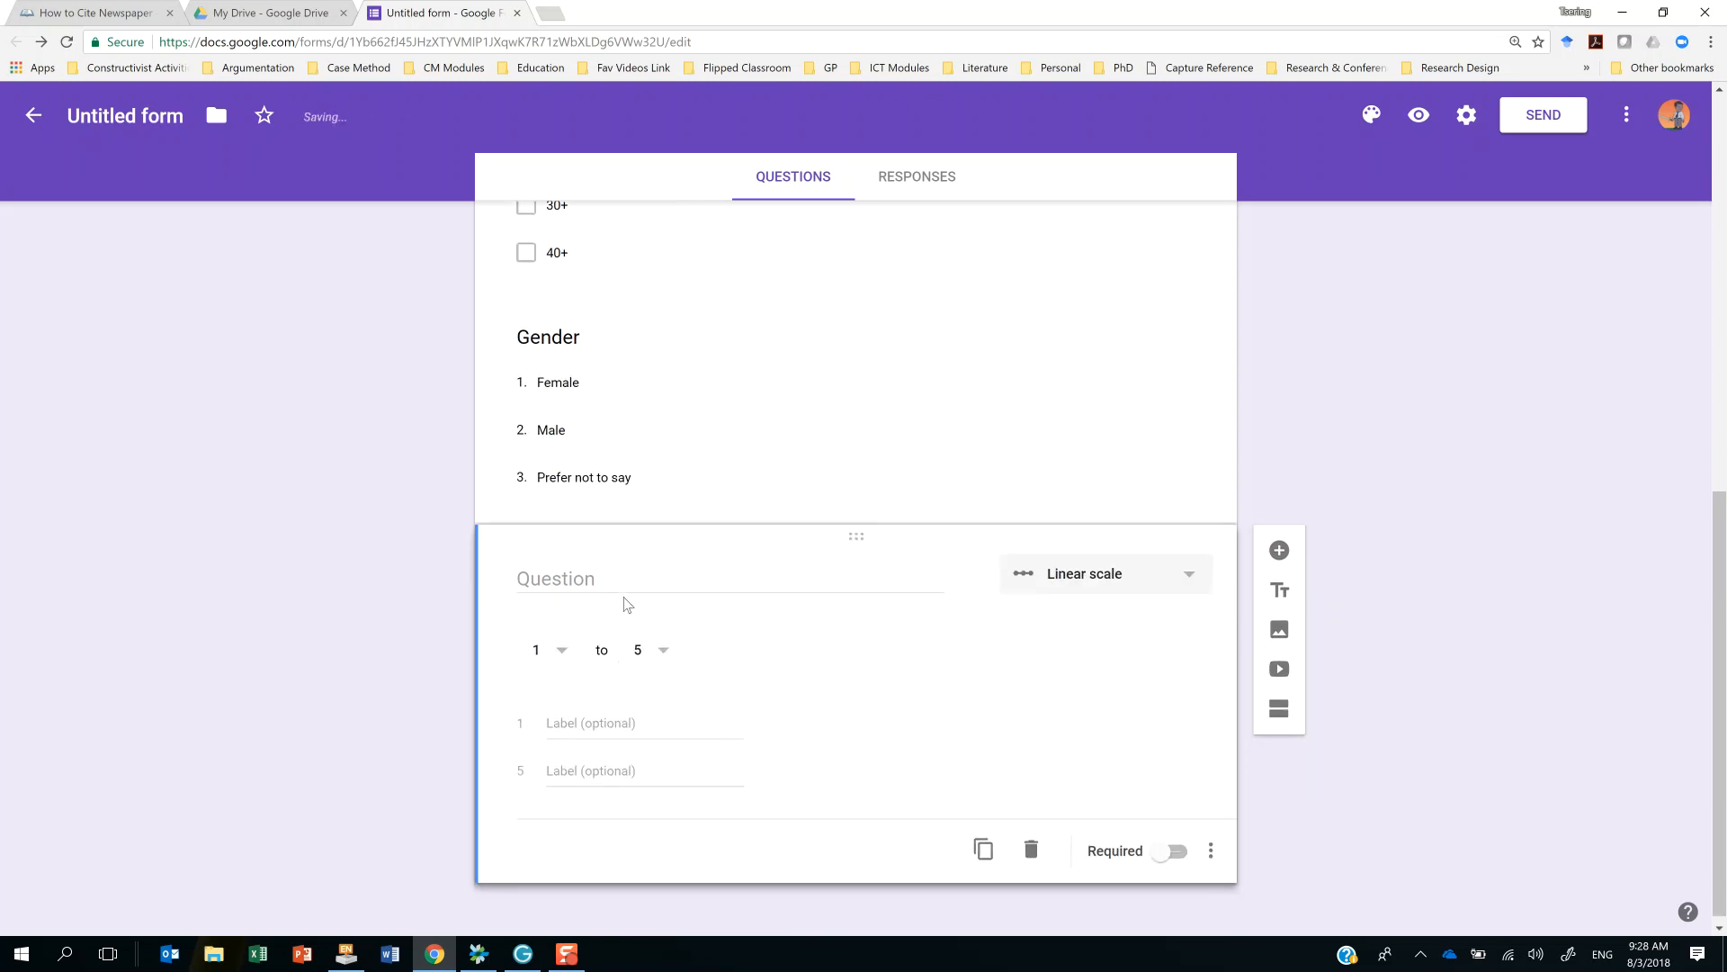
{"action": "left_click", "coordinate": [621, 582]}
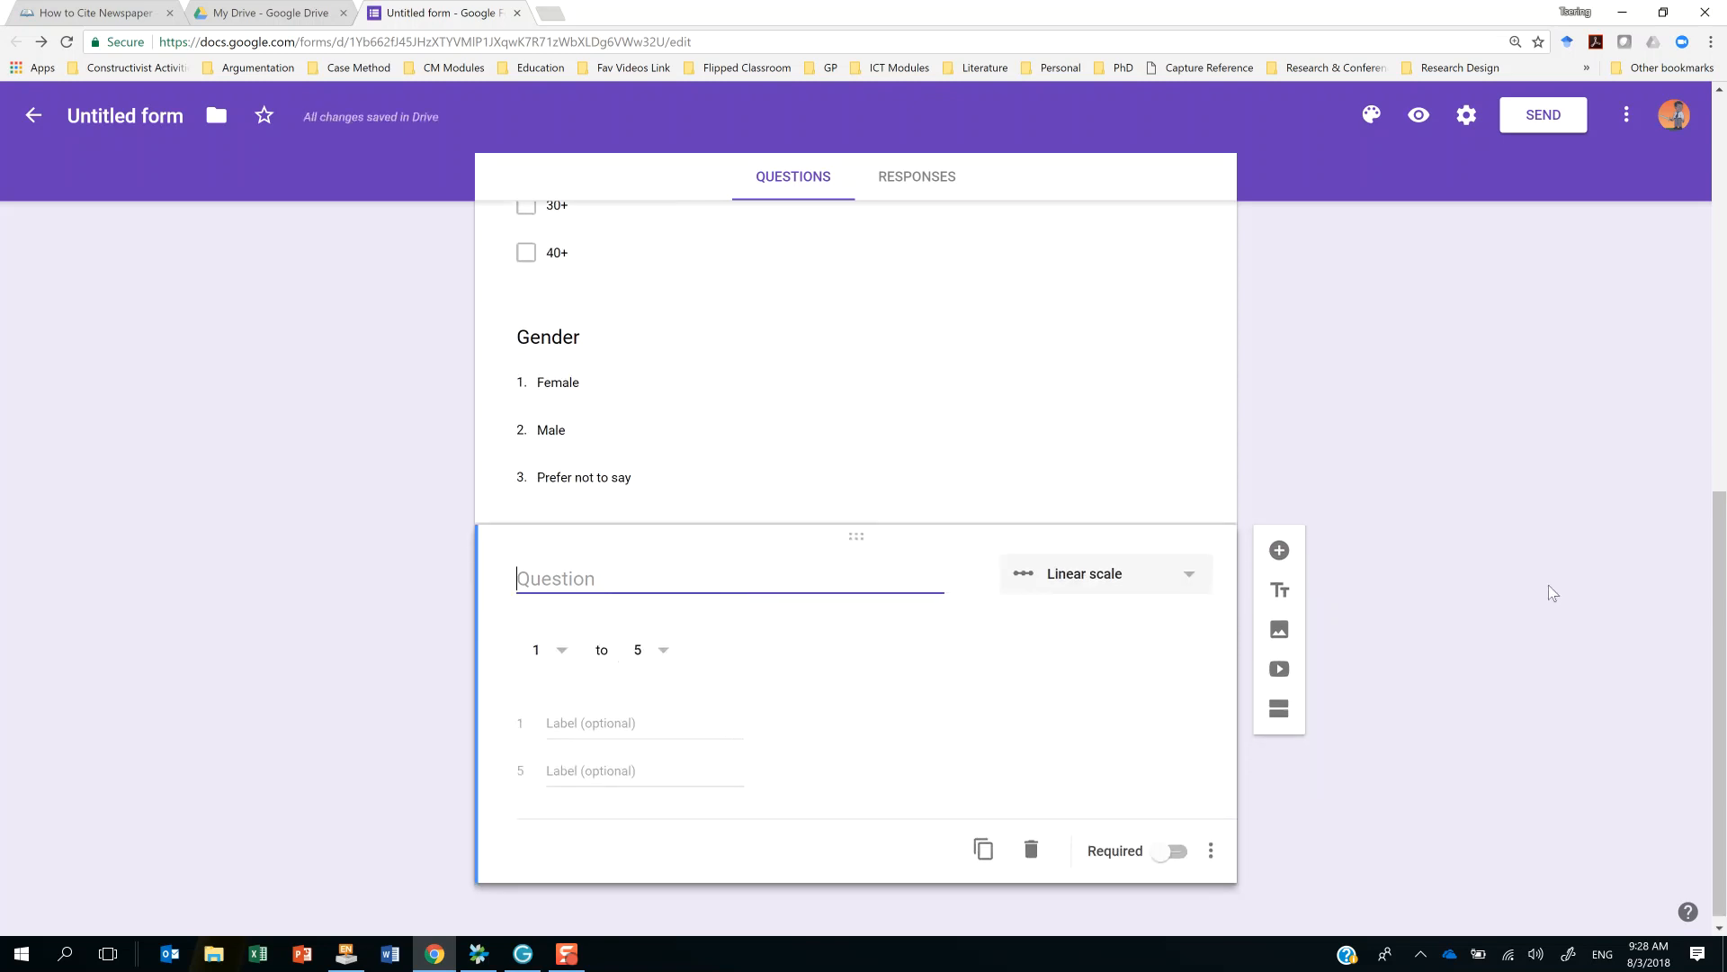
{"action": "type", "text": "Do you agree that this worh"}
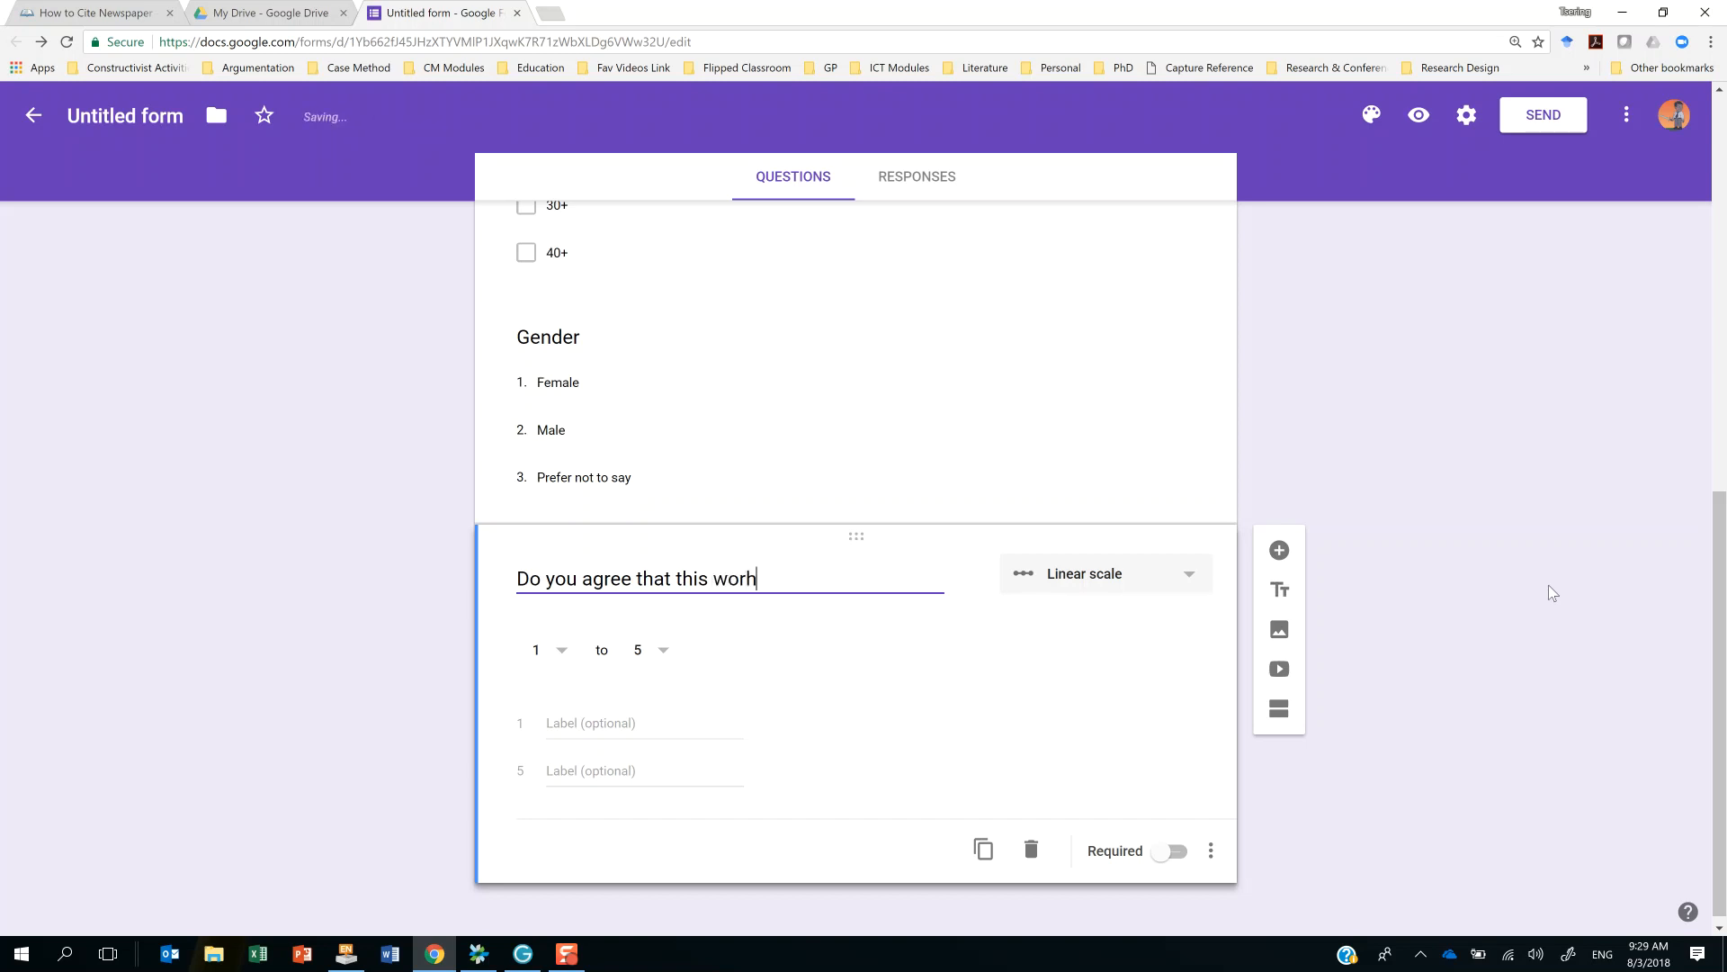
{"action": "key", "text": "BackSpace"}
{"action": "type", "text": "kshop was bene"}
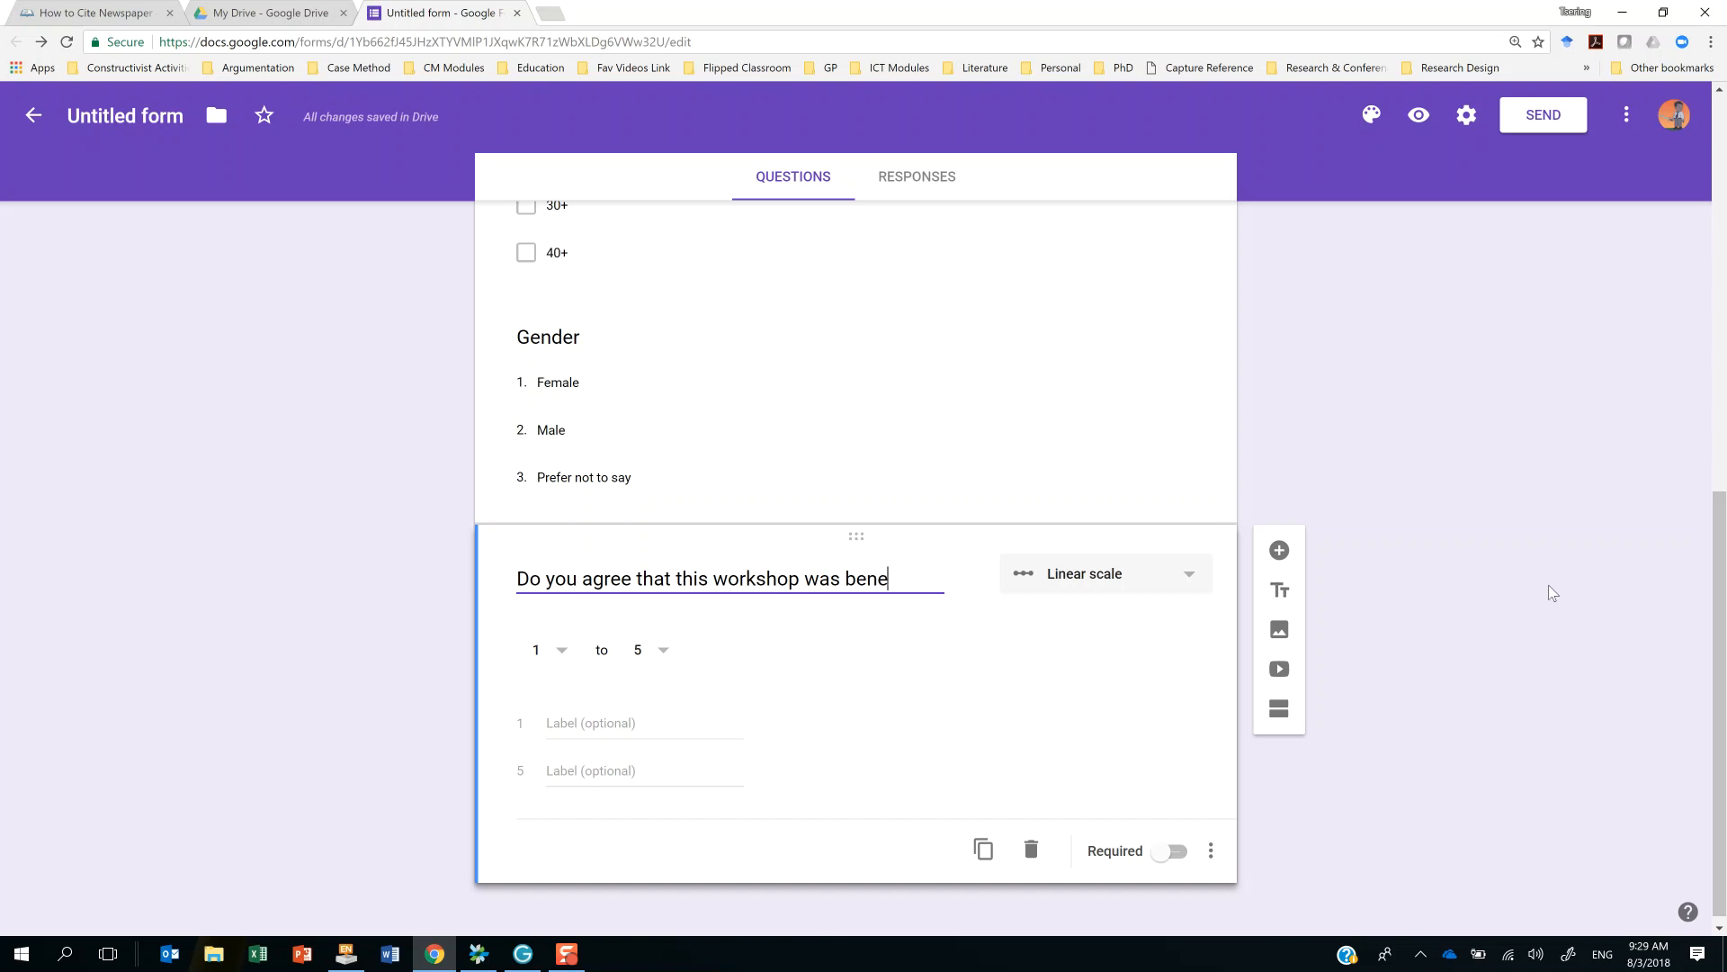
{"action": "type", "text": "ficial "}
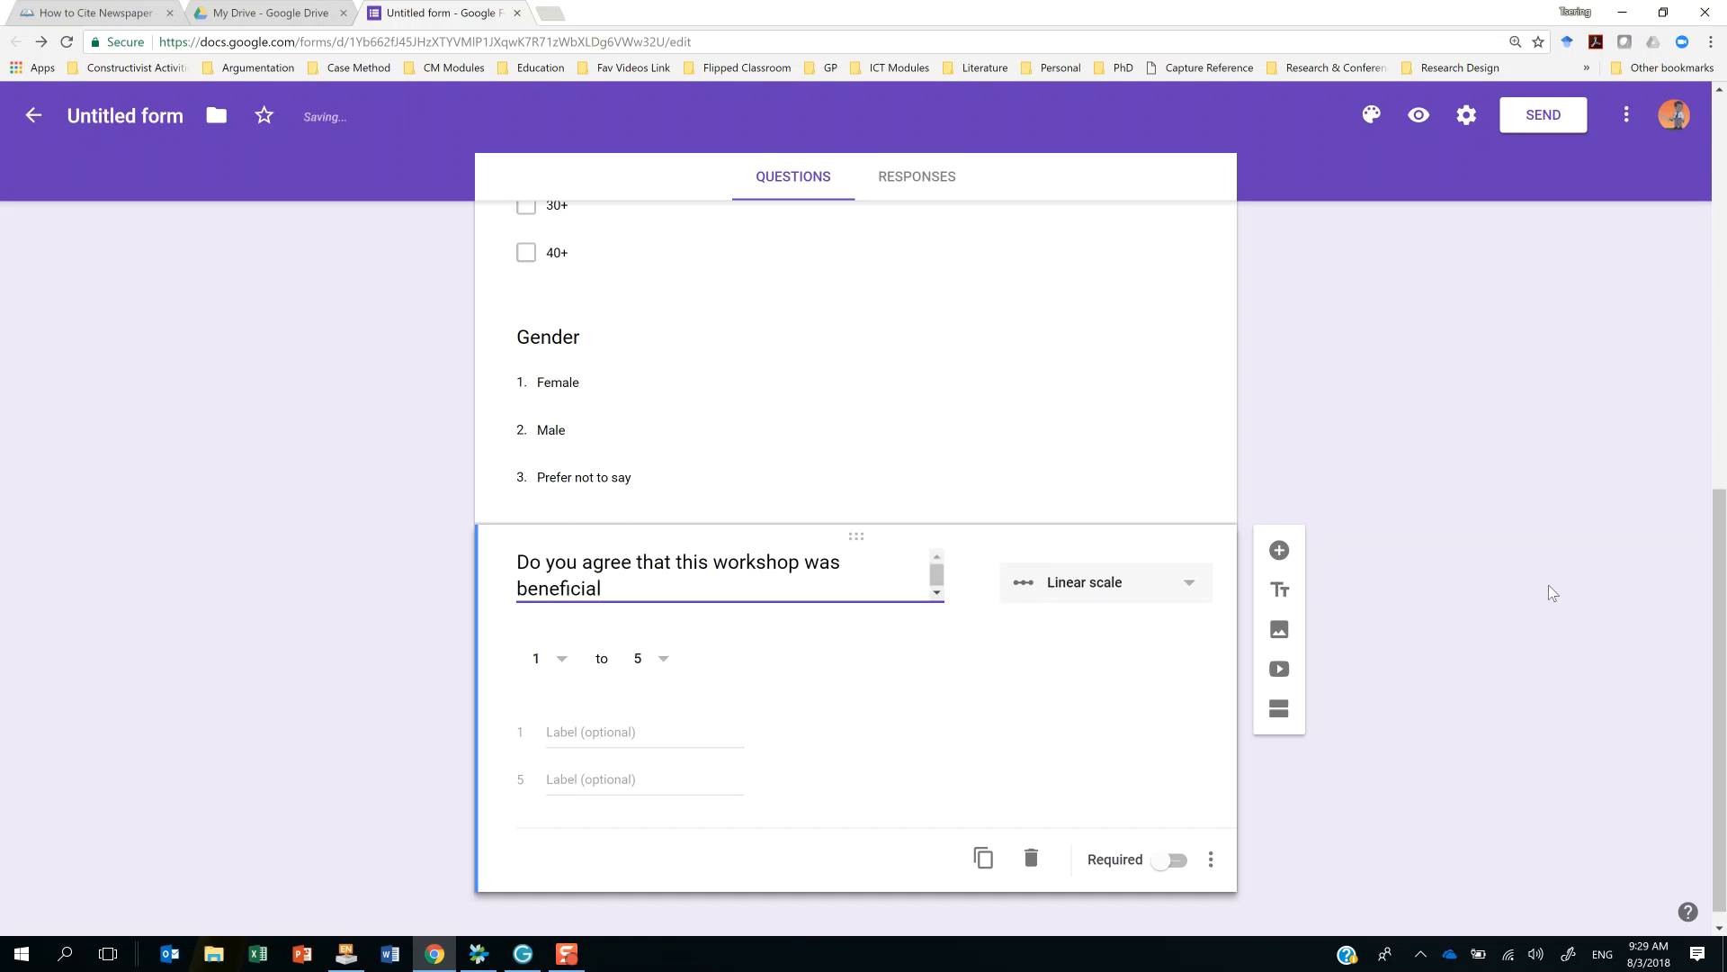
{"action": "type", "text": "to your"}
{"action": "key", "text": "BackSpace"}
{"action": "key", "text": "BackSpace"}
{"action": "key", "text": "BackSpace"}
{"action": "key", "text": "BackSpace"}
{"action": "key", "text": "BackSpace"}
{"action": "type", "text": "for youer "}
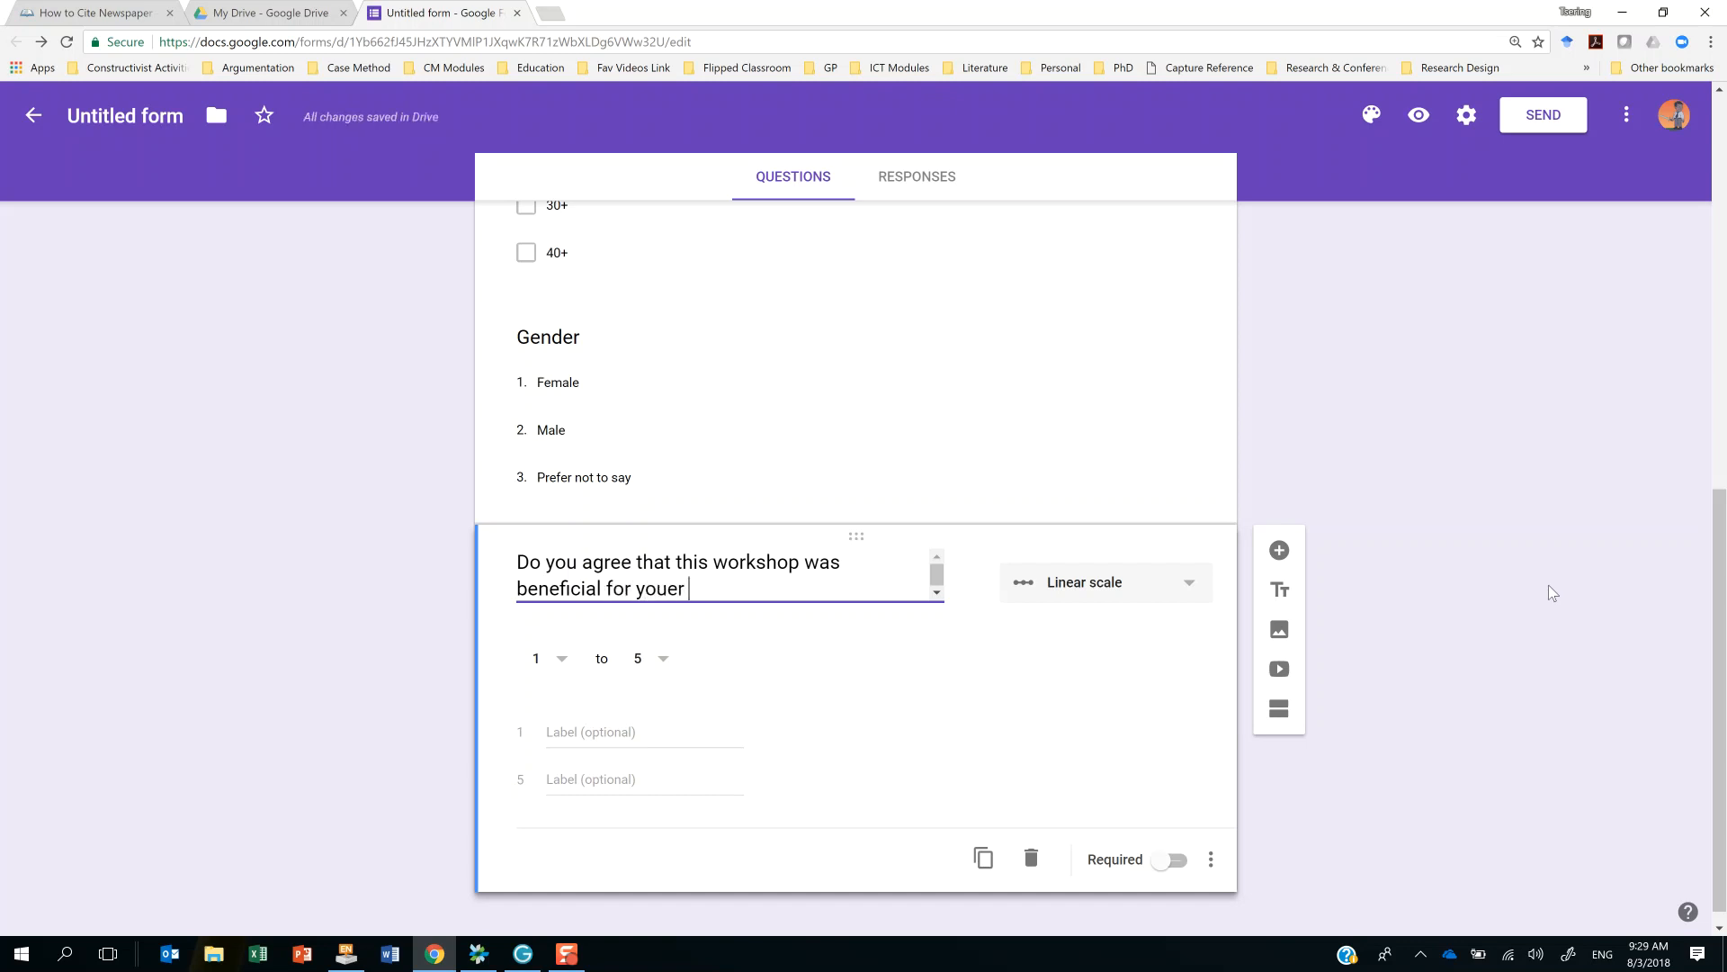
{"action": "type", "text": "professional development?"}
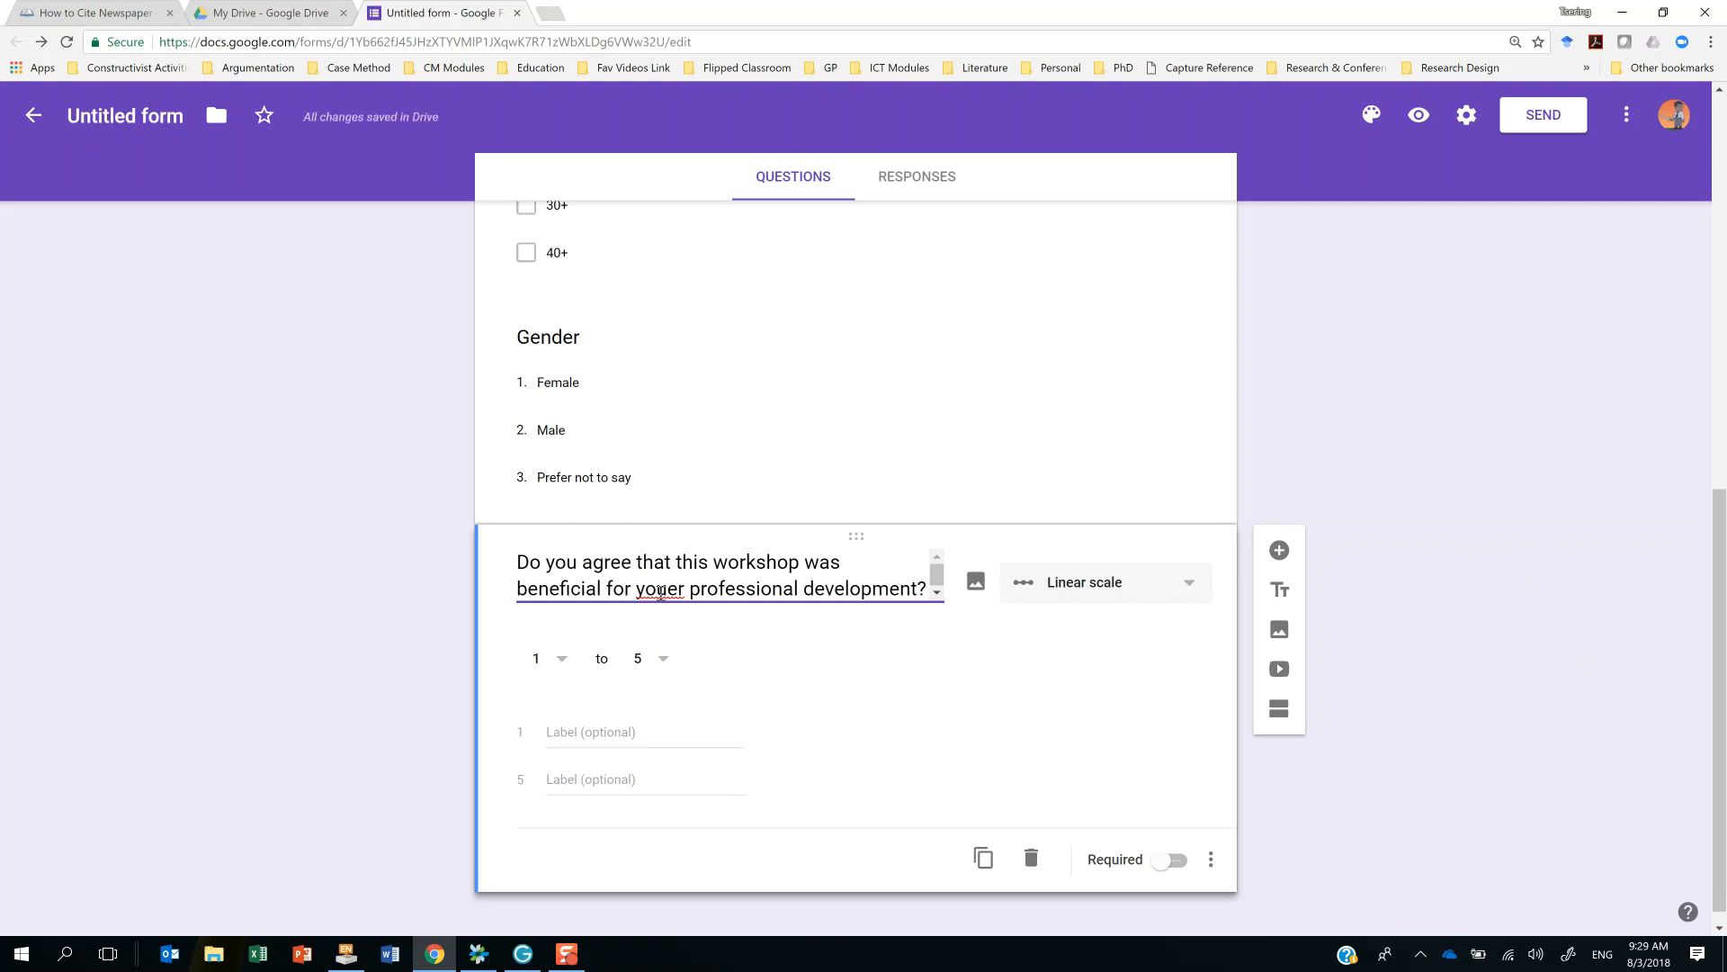
{"action": "key", "text": "BackSpace"}
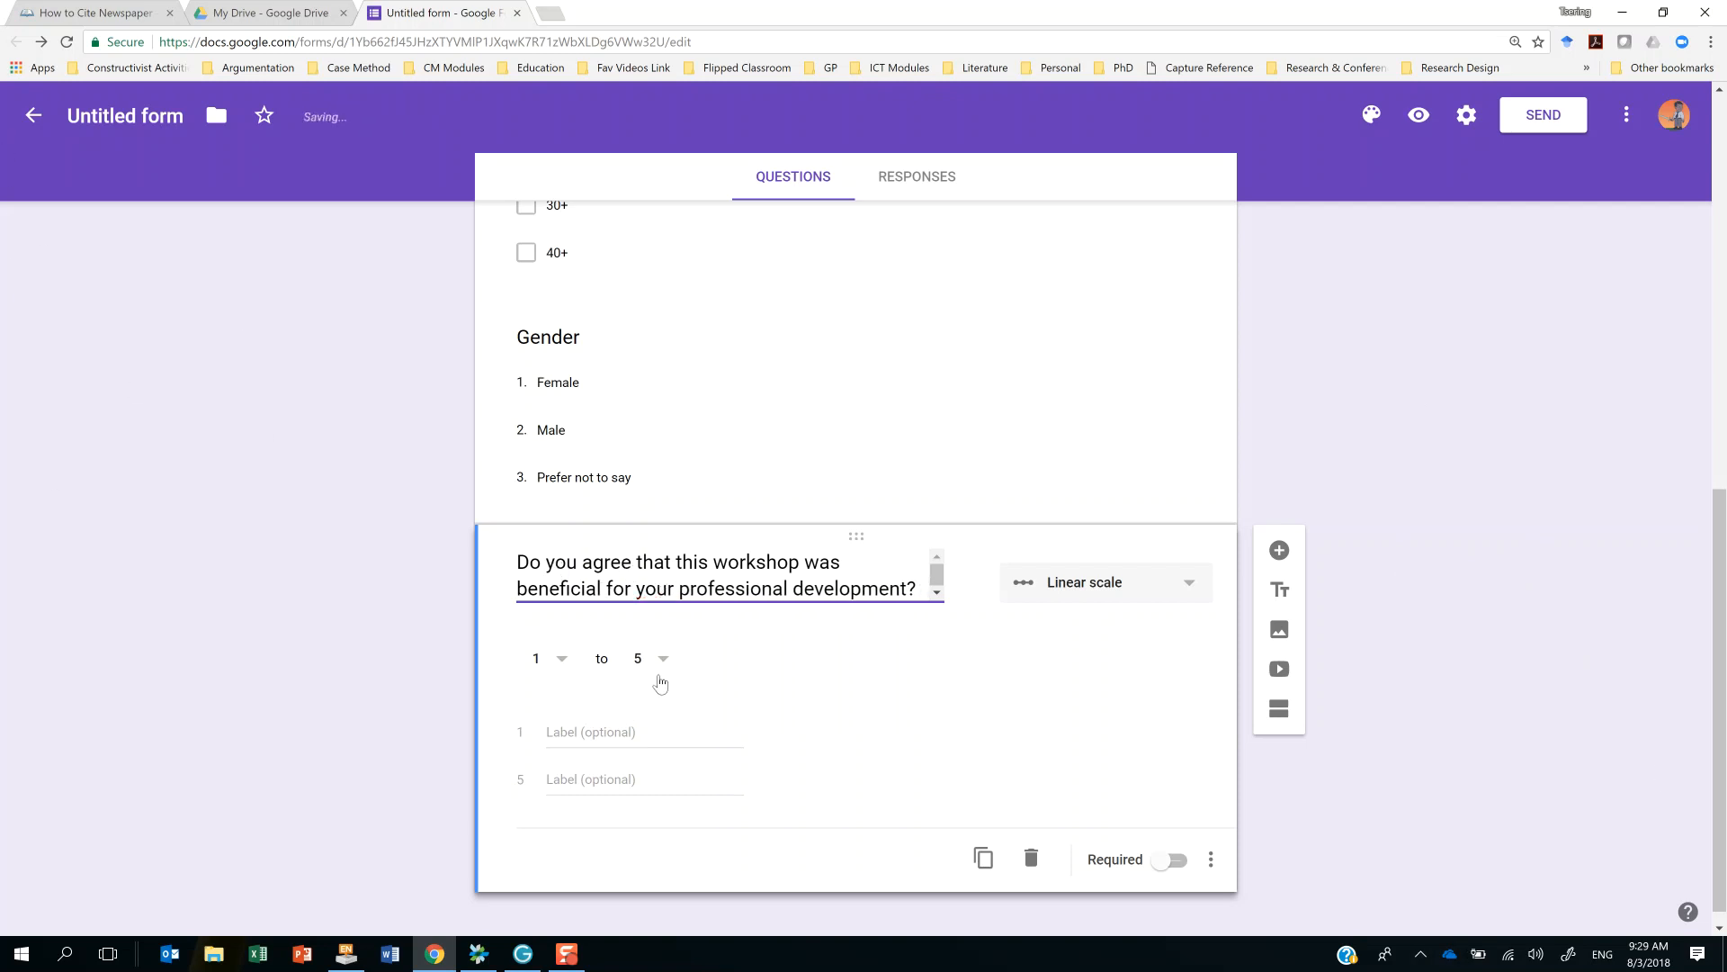
Label the workshop question's scale with "Strongly Agree" for 1 and "Strongly Disagree" for 5.
{"action": "left_click", "coordinate": [551, 730]}
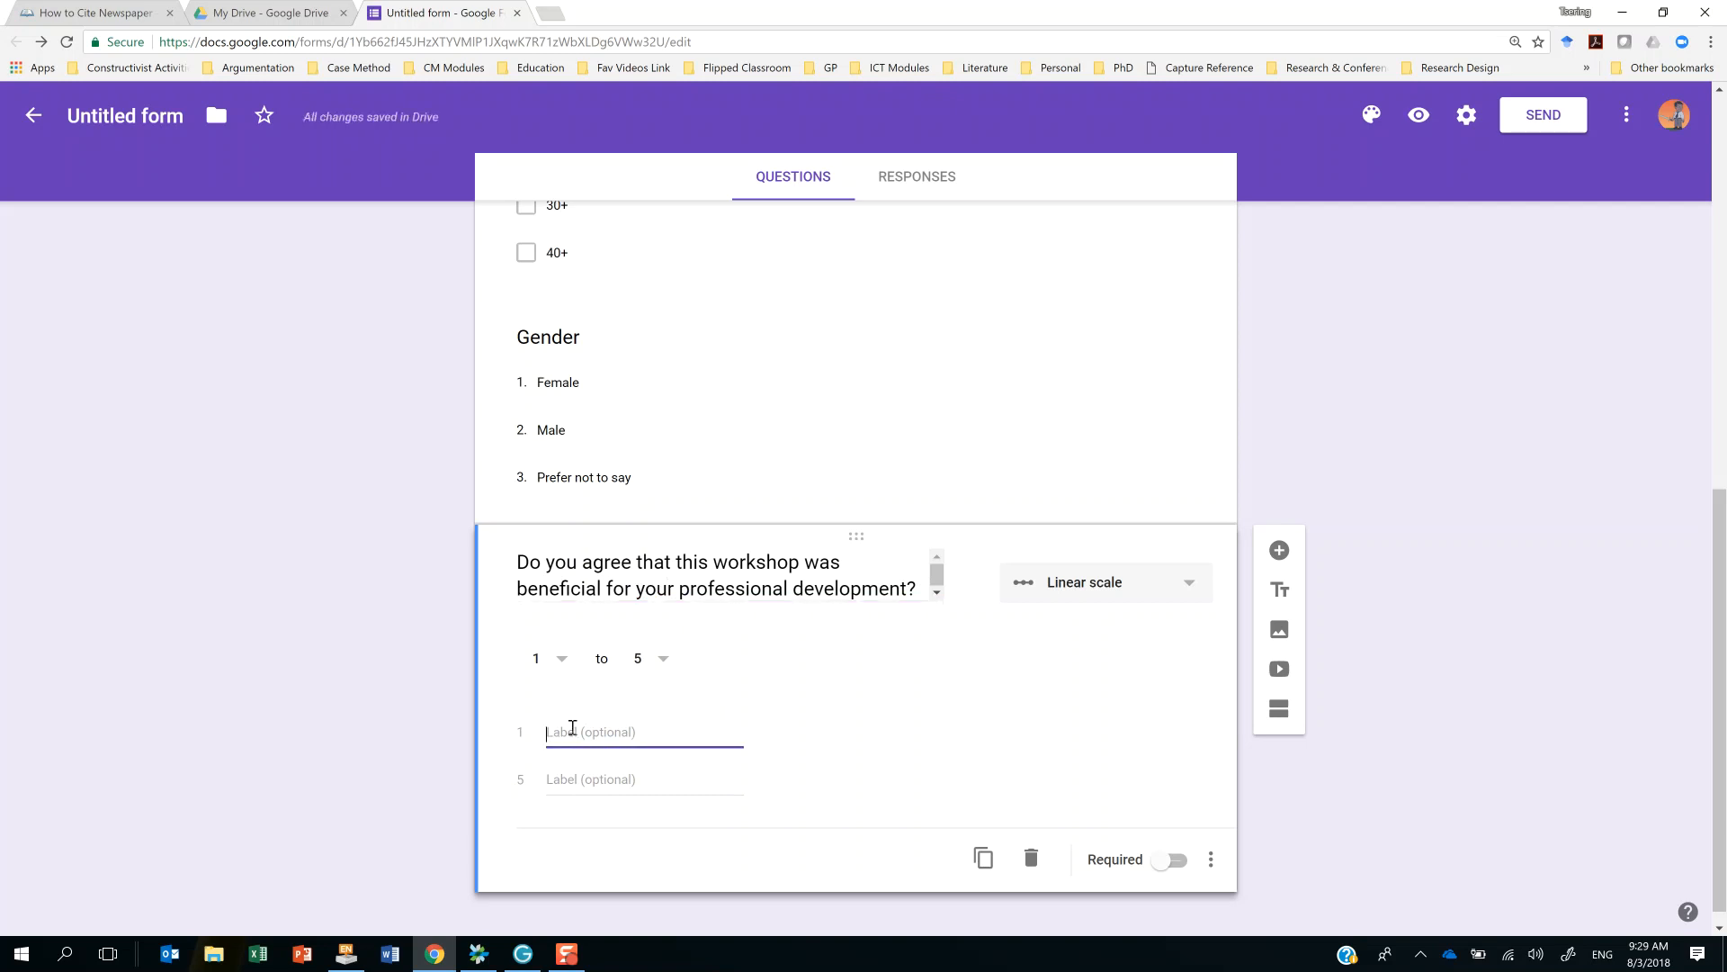
{"action": "type", "text": "Strongly Agree"}
{"action": "left_click", "coordinate": [558, 777]}
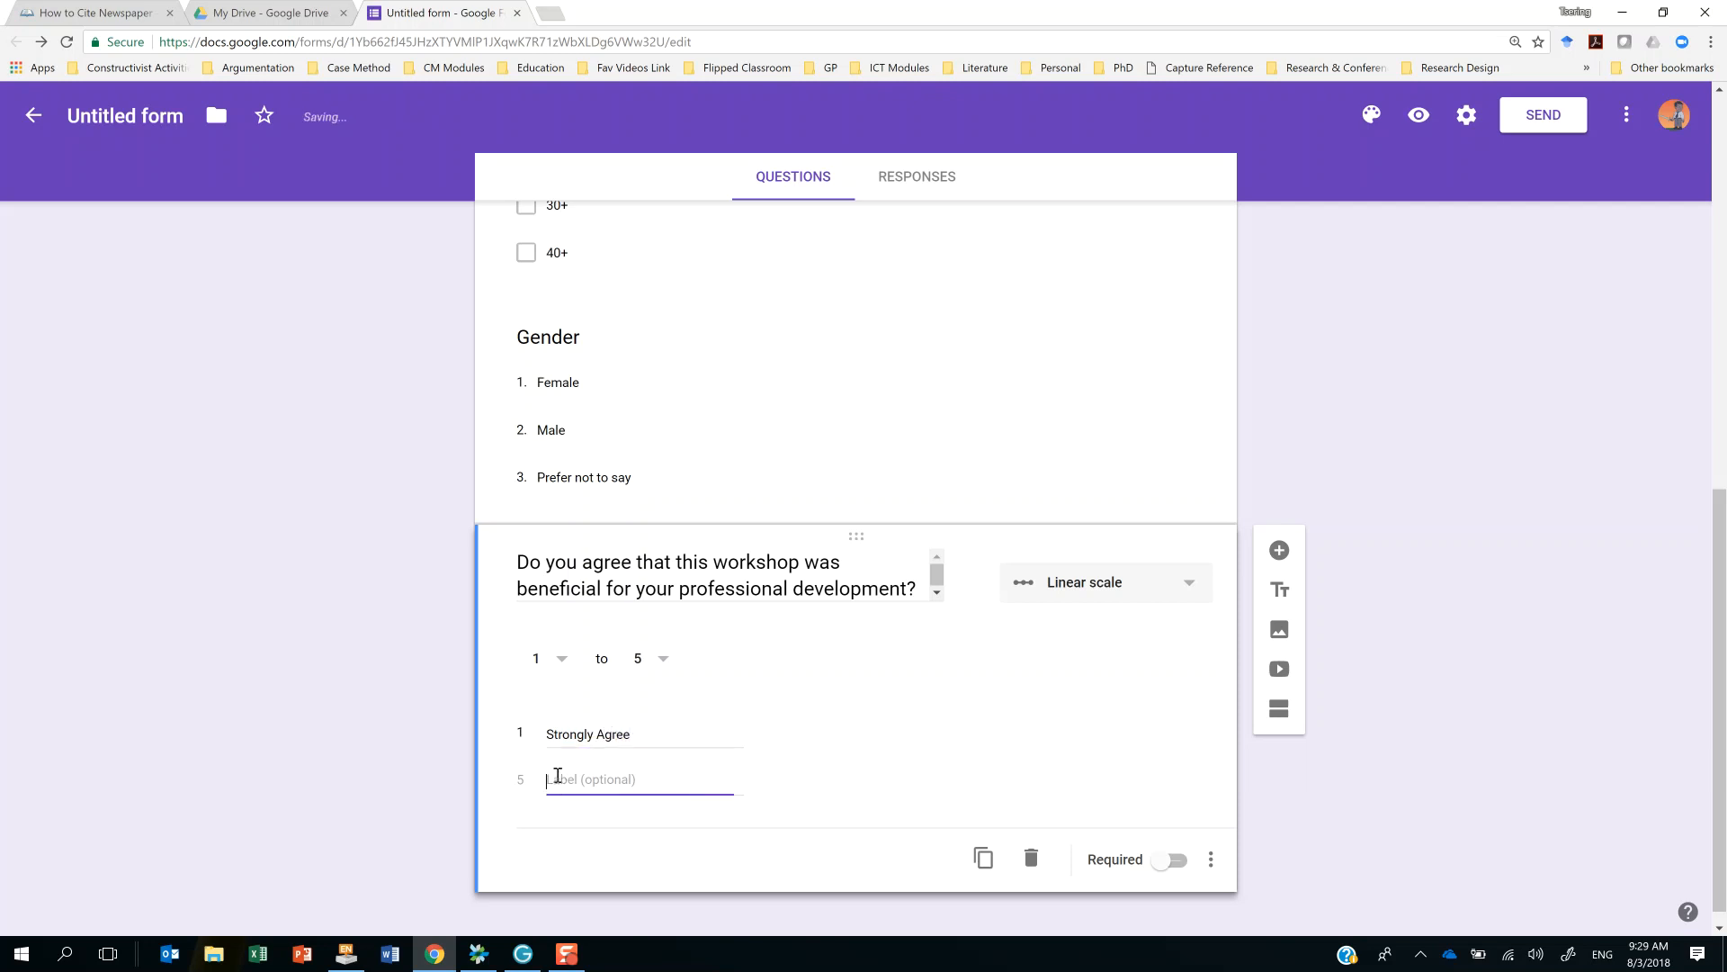
{"action": "type", "text": "Strongly d"}
{"action": "left_click", "coordinate": [604, 781]}
{"action": "key", "text": "BackSpace"}
{"action": "type", "text": "D"}
Swap the scale labels so 1 reads "Strongly Disagree" and 5 reads "Strongly Agree", and make the question required.
{"action": "left_click_drag", "start_coordinate": [674, 783], "coordinate": [591, 781]}
{"action": "key", "text": "ctrl+c"}
{"action": "key", "text": "BackSpace"}
{"action": "triple_click", "coordinate": [649, 737]}
{"action": "left_click", "coordinate": [649, 736]}
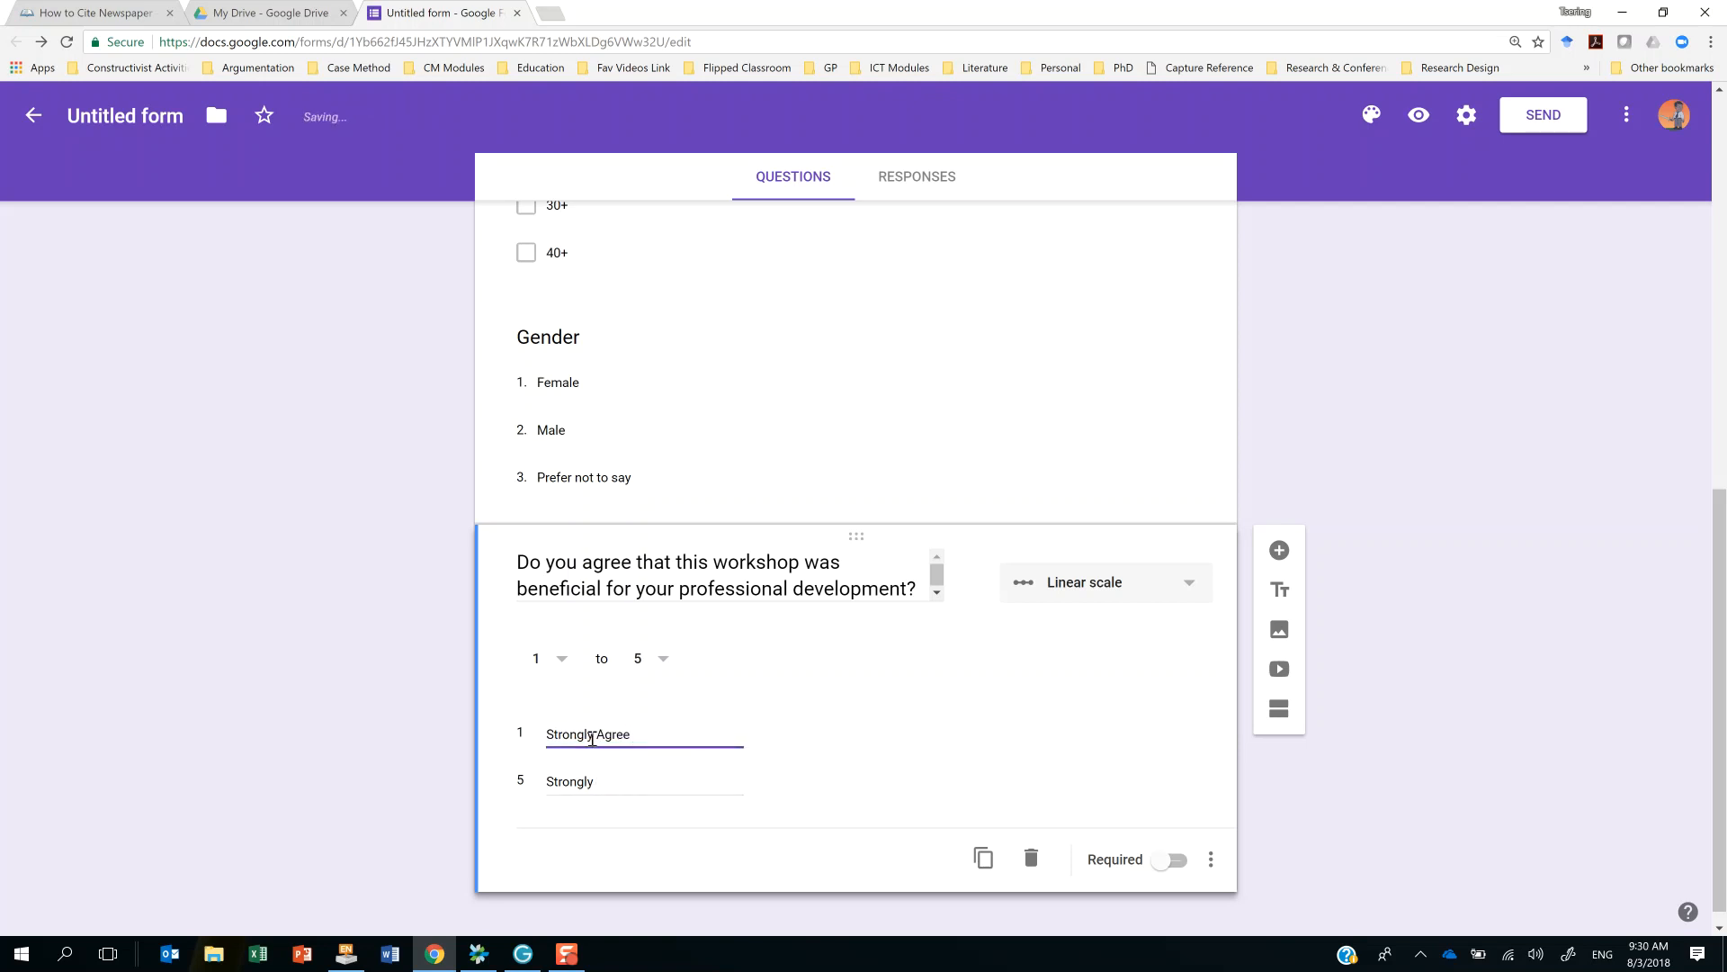
{"action": "left_click_drag", "start_coordinate": [596, 738], "coordinate": [638, 739]}
{"action": "key", "text": "ctrl+v"}
{"action": "double_click", "coordinate": [617, 783]}
{"action": "left_click", "coordinate": [623, 785]}
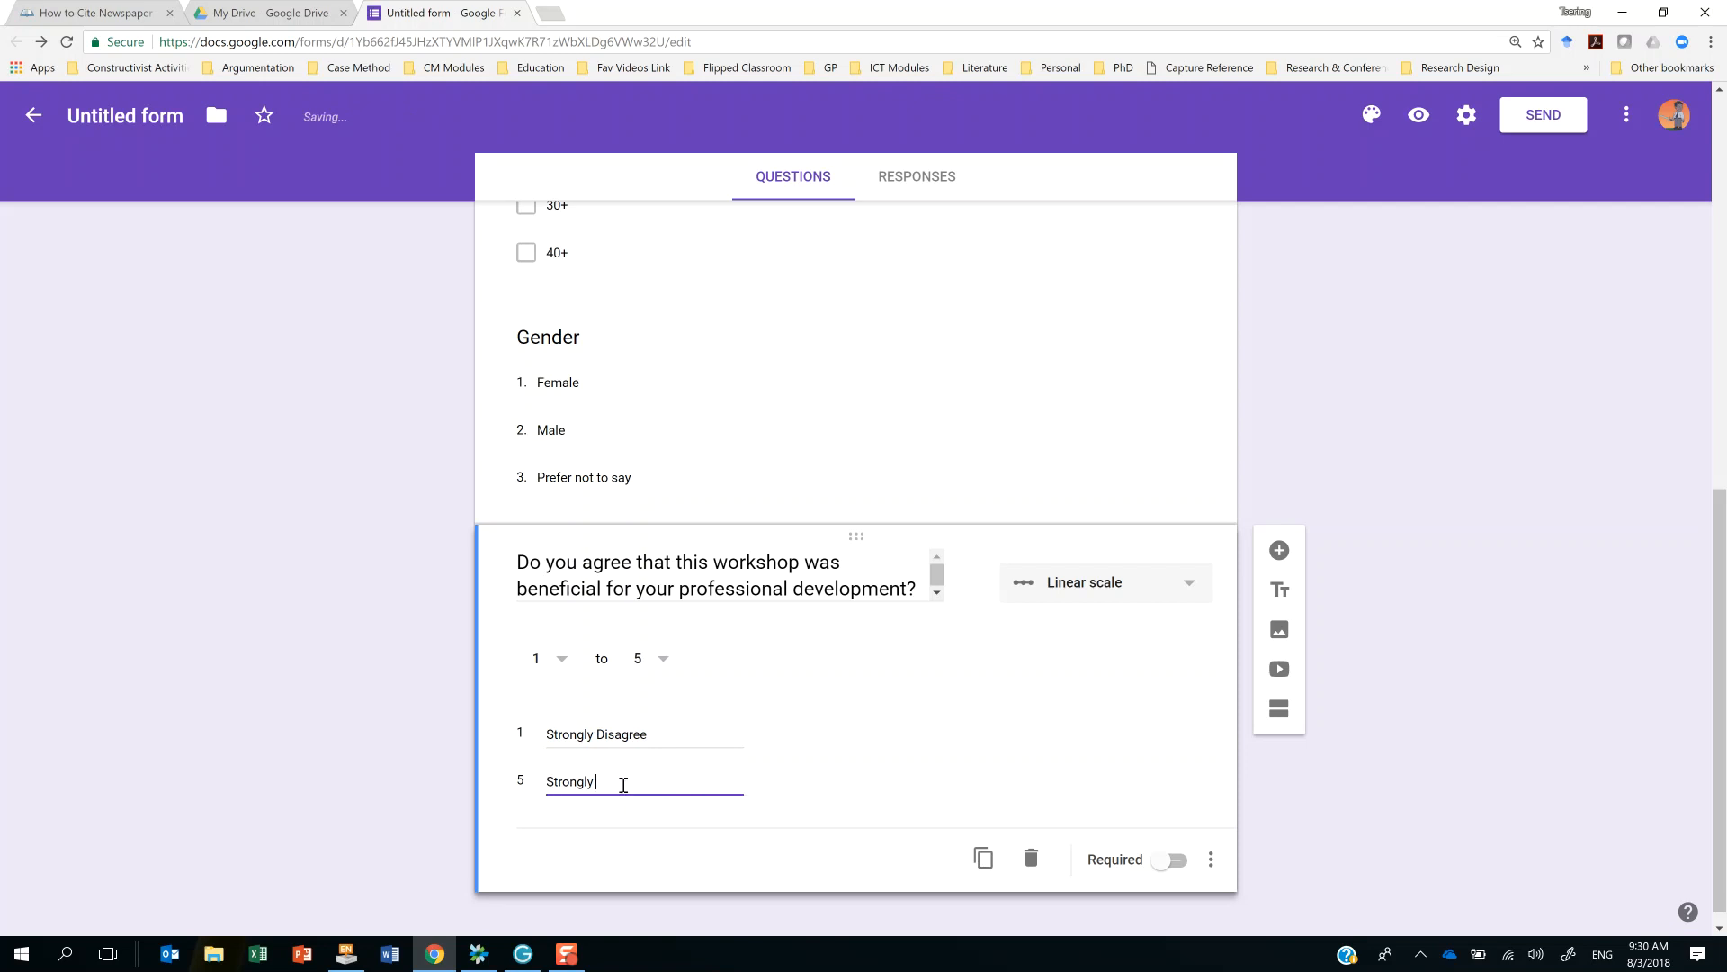
{"action": "type", "text": "Agree"}
{"action": "left_click", "coordinate": [1170, 863]}
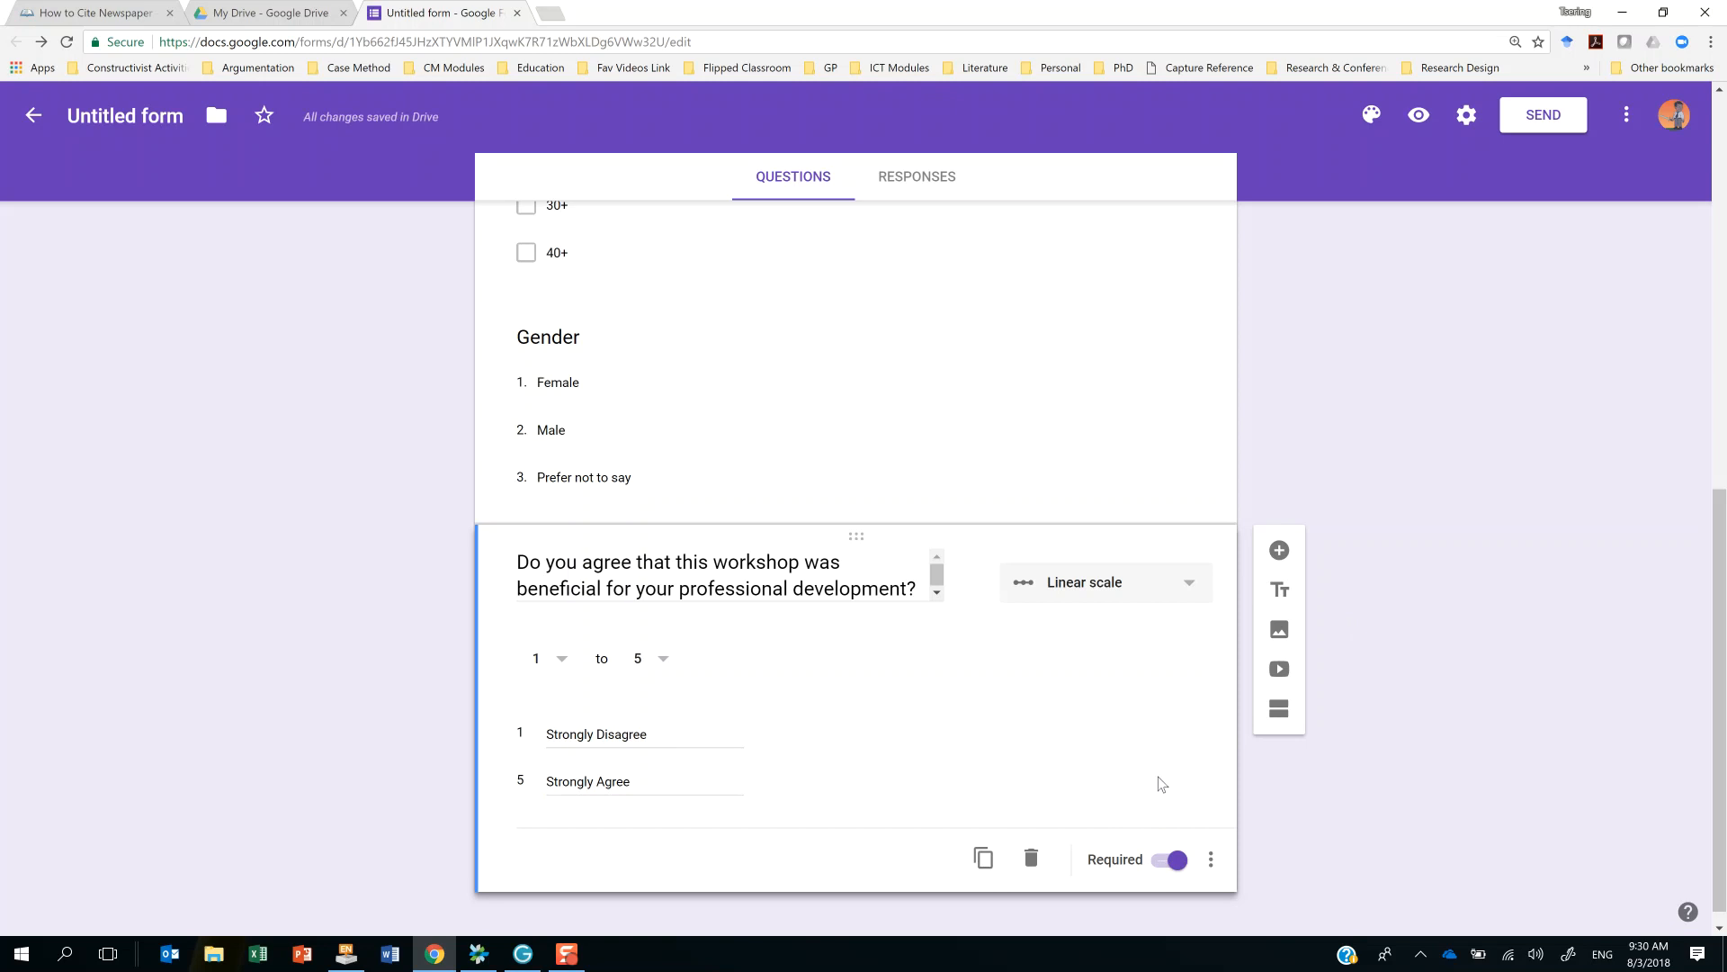
Add a date question below the linear-scale workshop question.
{"action": "left_click", "coordinate": [1282, 554]}
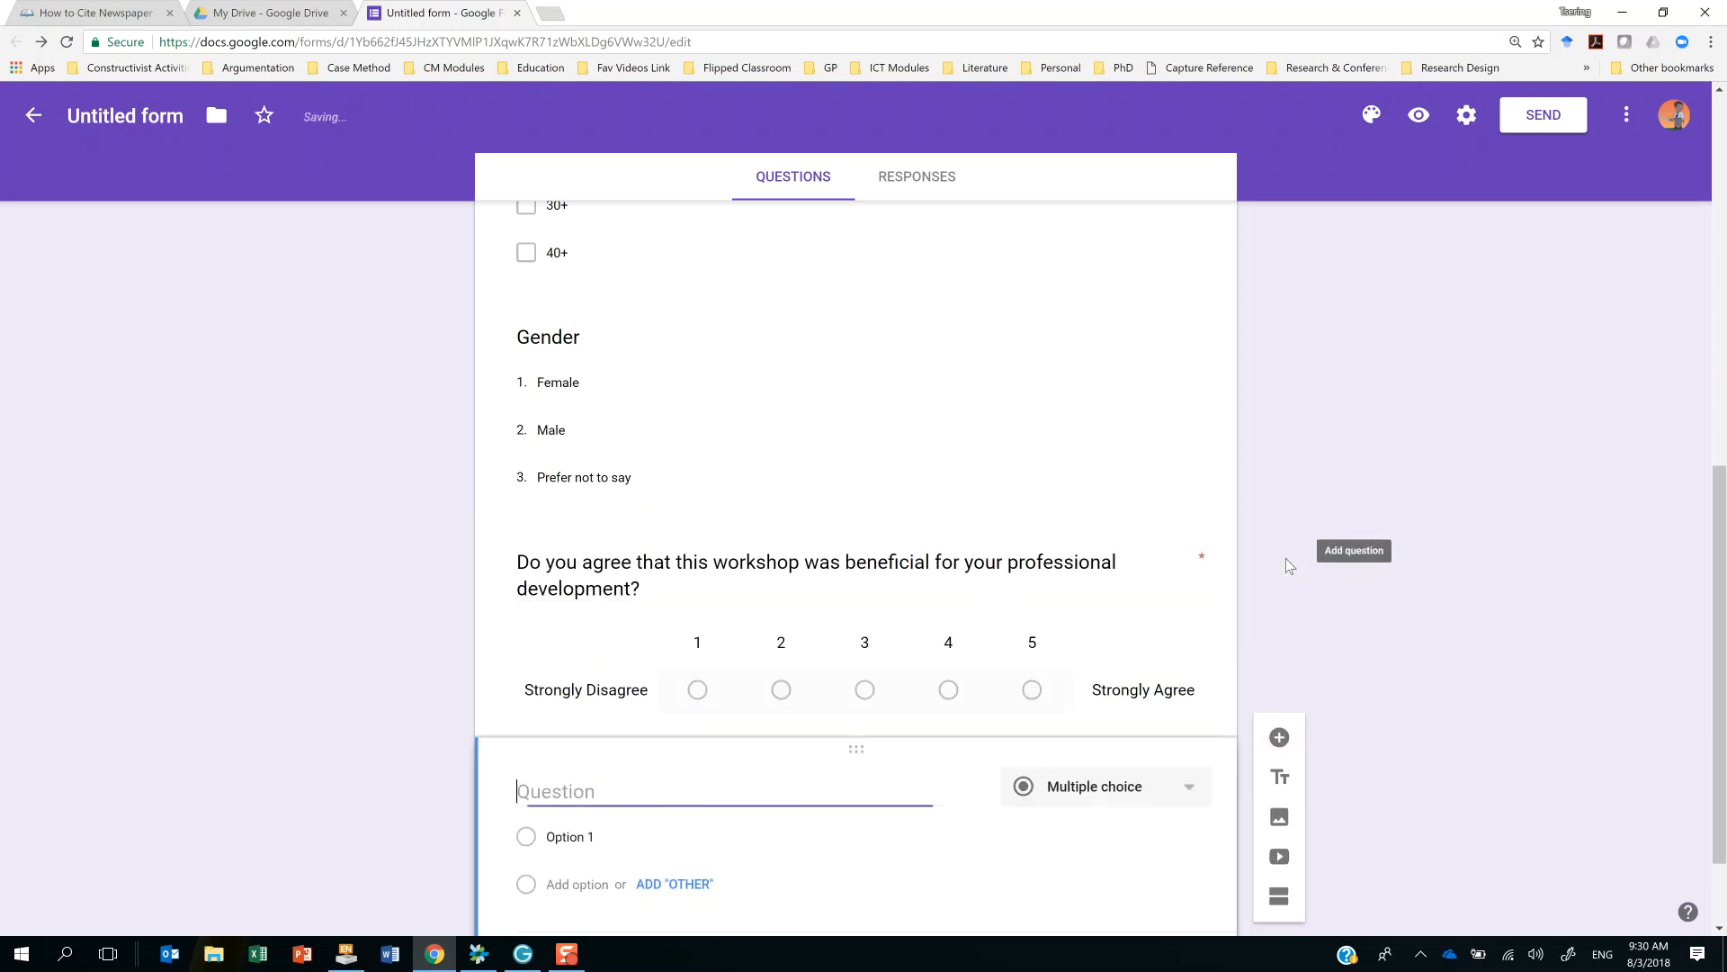
{"action": "left_click", "coordinate": [1159, 663]}
{"action": "left_click", "coordinate": [1089, 850]}
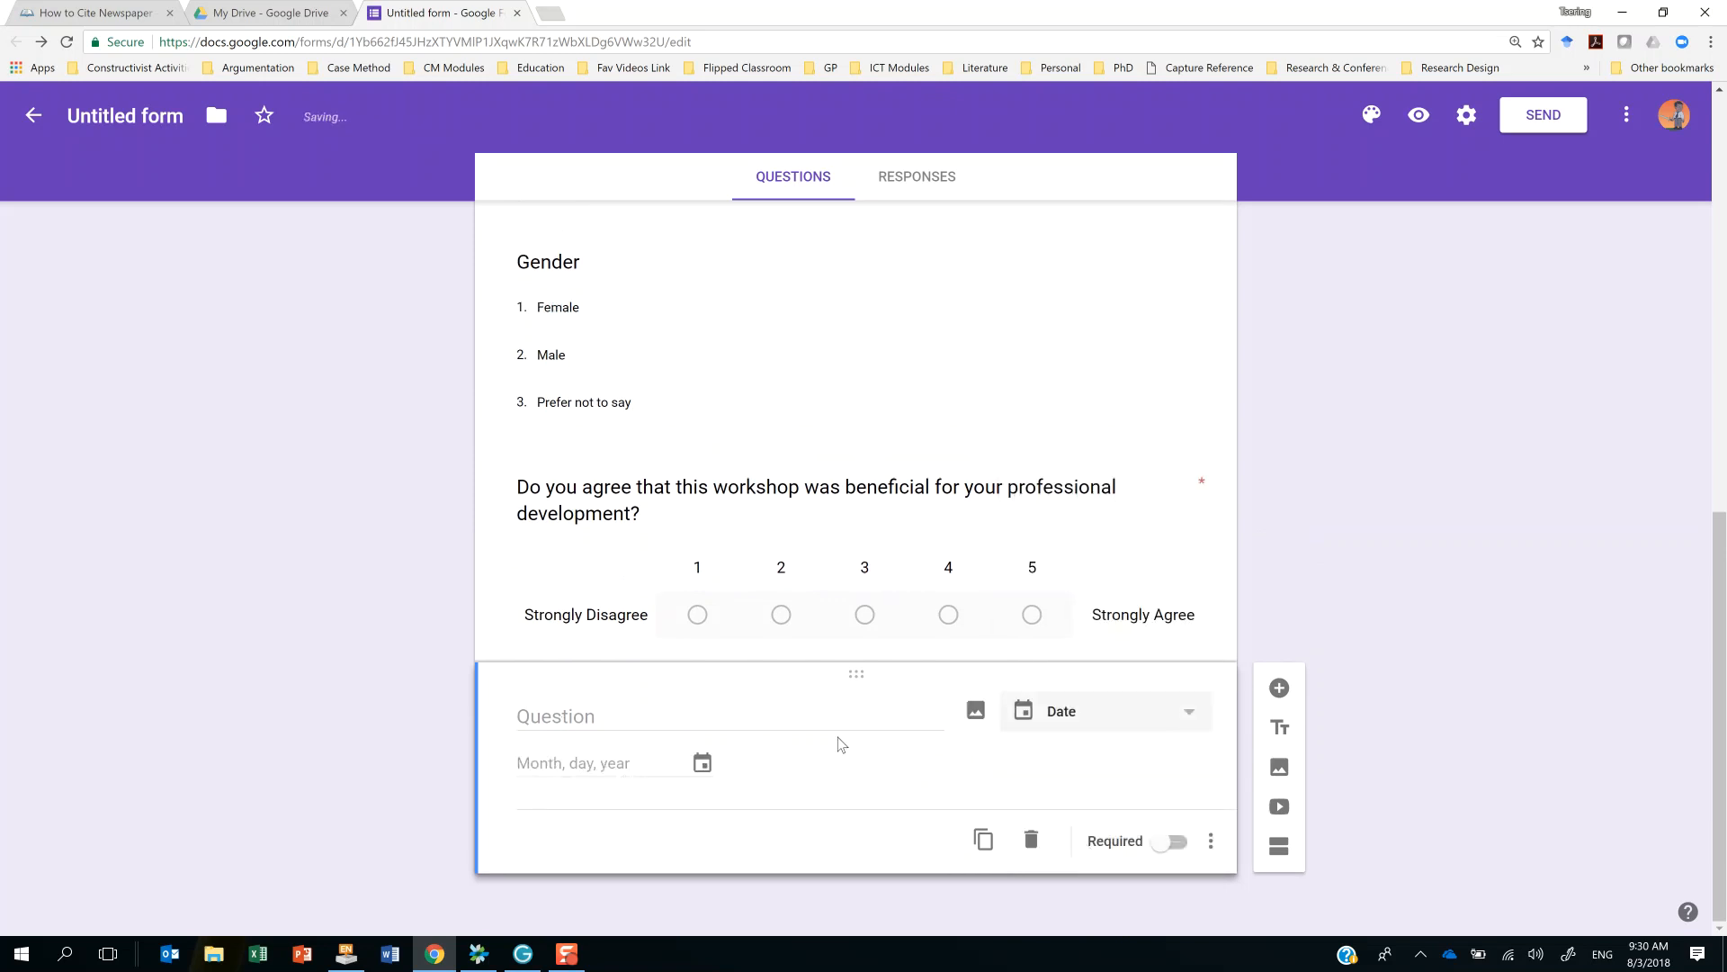
{"action": "left_click", "coordinate": [722, 715]}
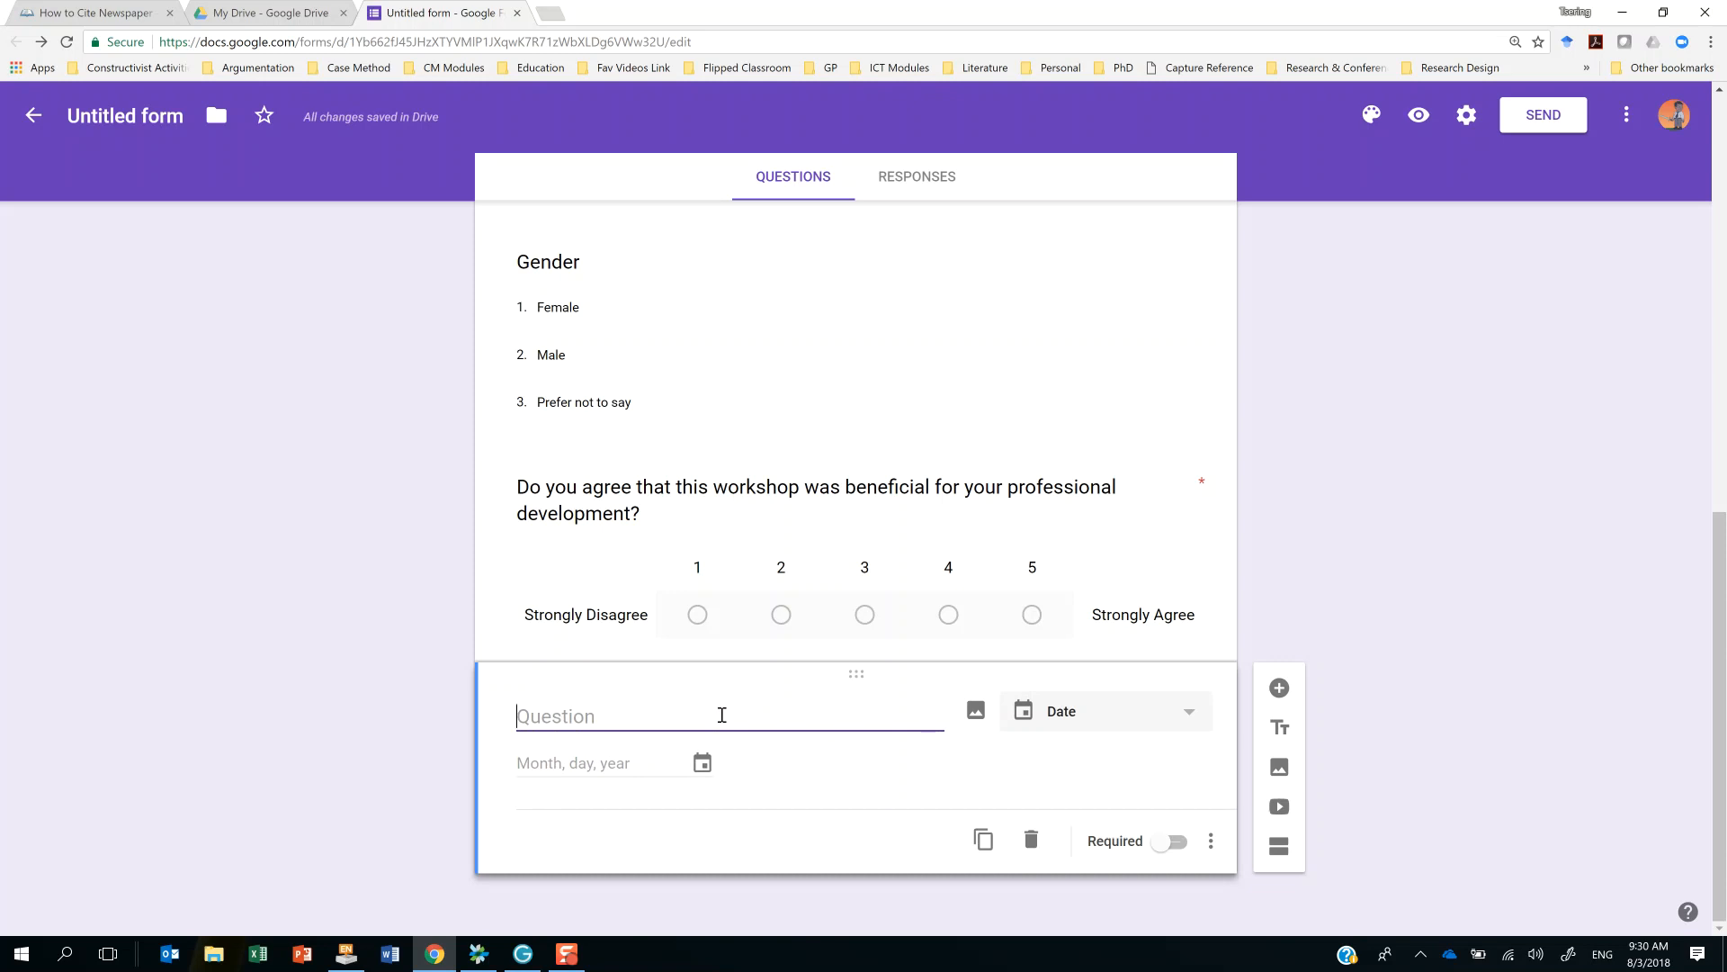
{"action": "type", "text": "Whi"}
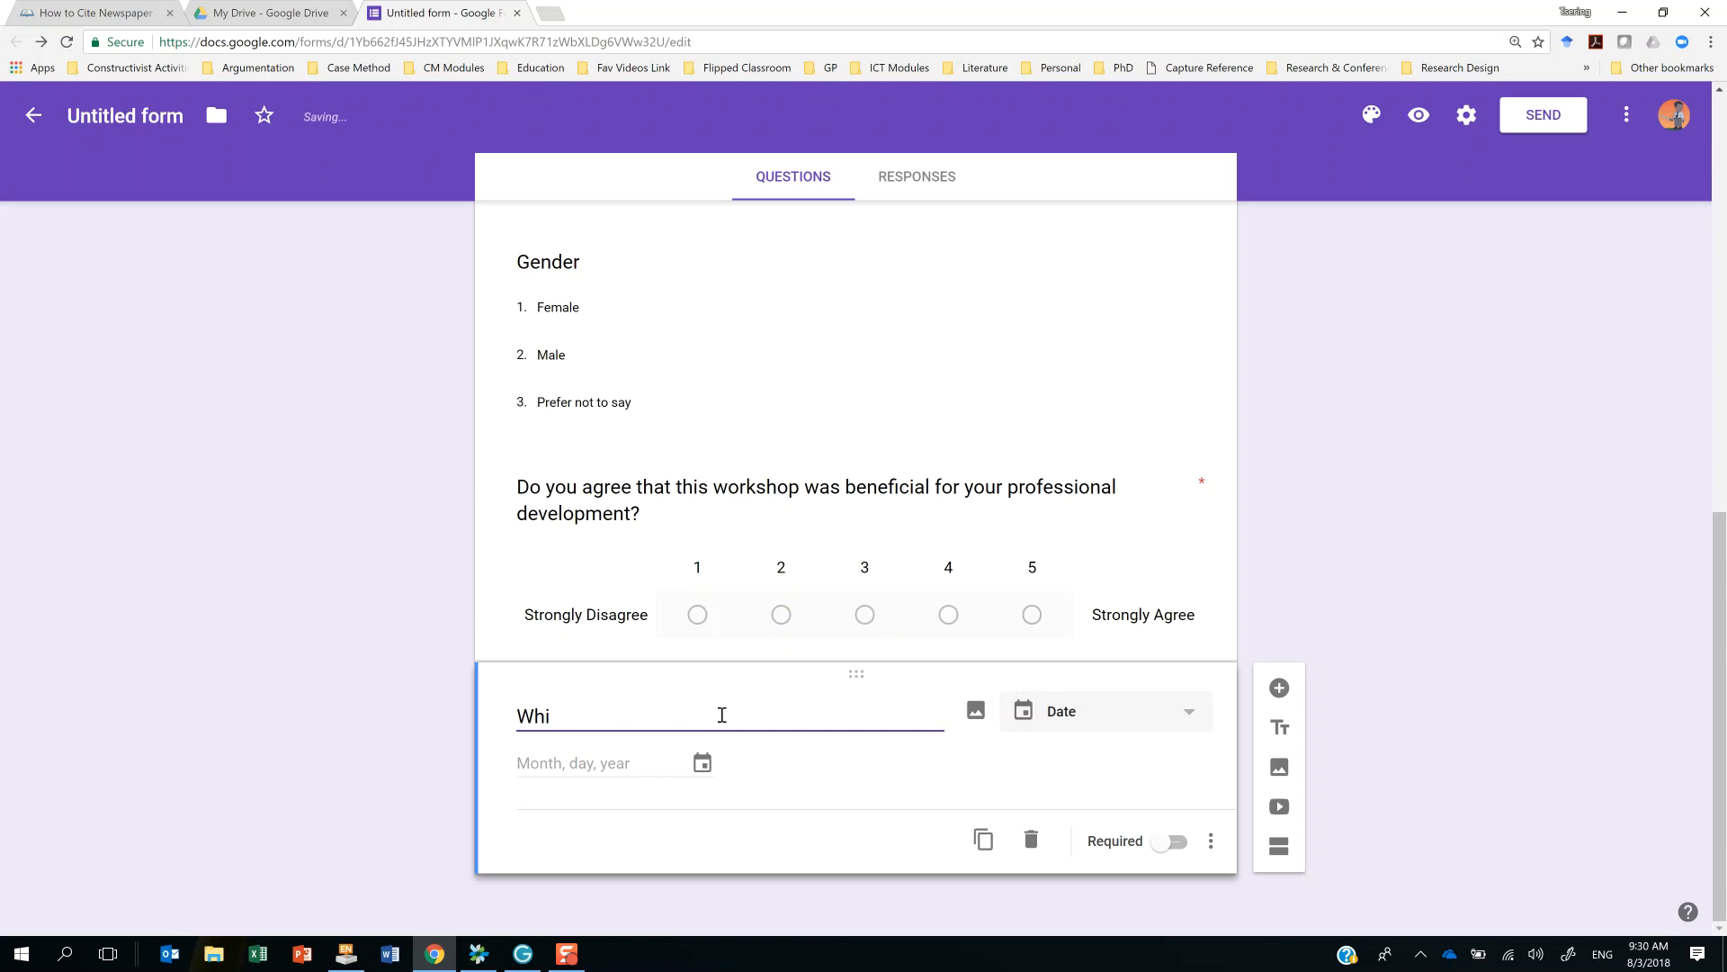
{"action": "key", "text": "BackSpace"}
{"action": "key", "text": "BackSpace"}
{"action": "left_click", "coordinate": [1189, 712]}
{"action": "left_click", "coordinate": [1190, 712]}
Title the new date question "Date of Birth".
{"action": "left_click", "coordinate": [546, 710]}
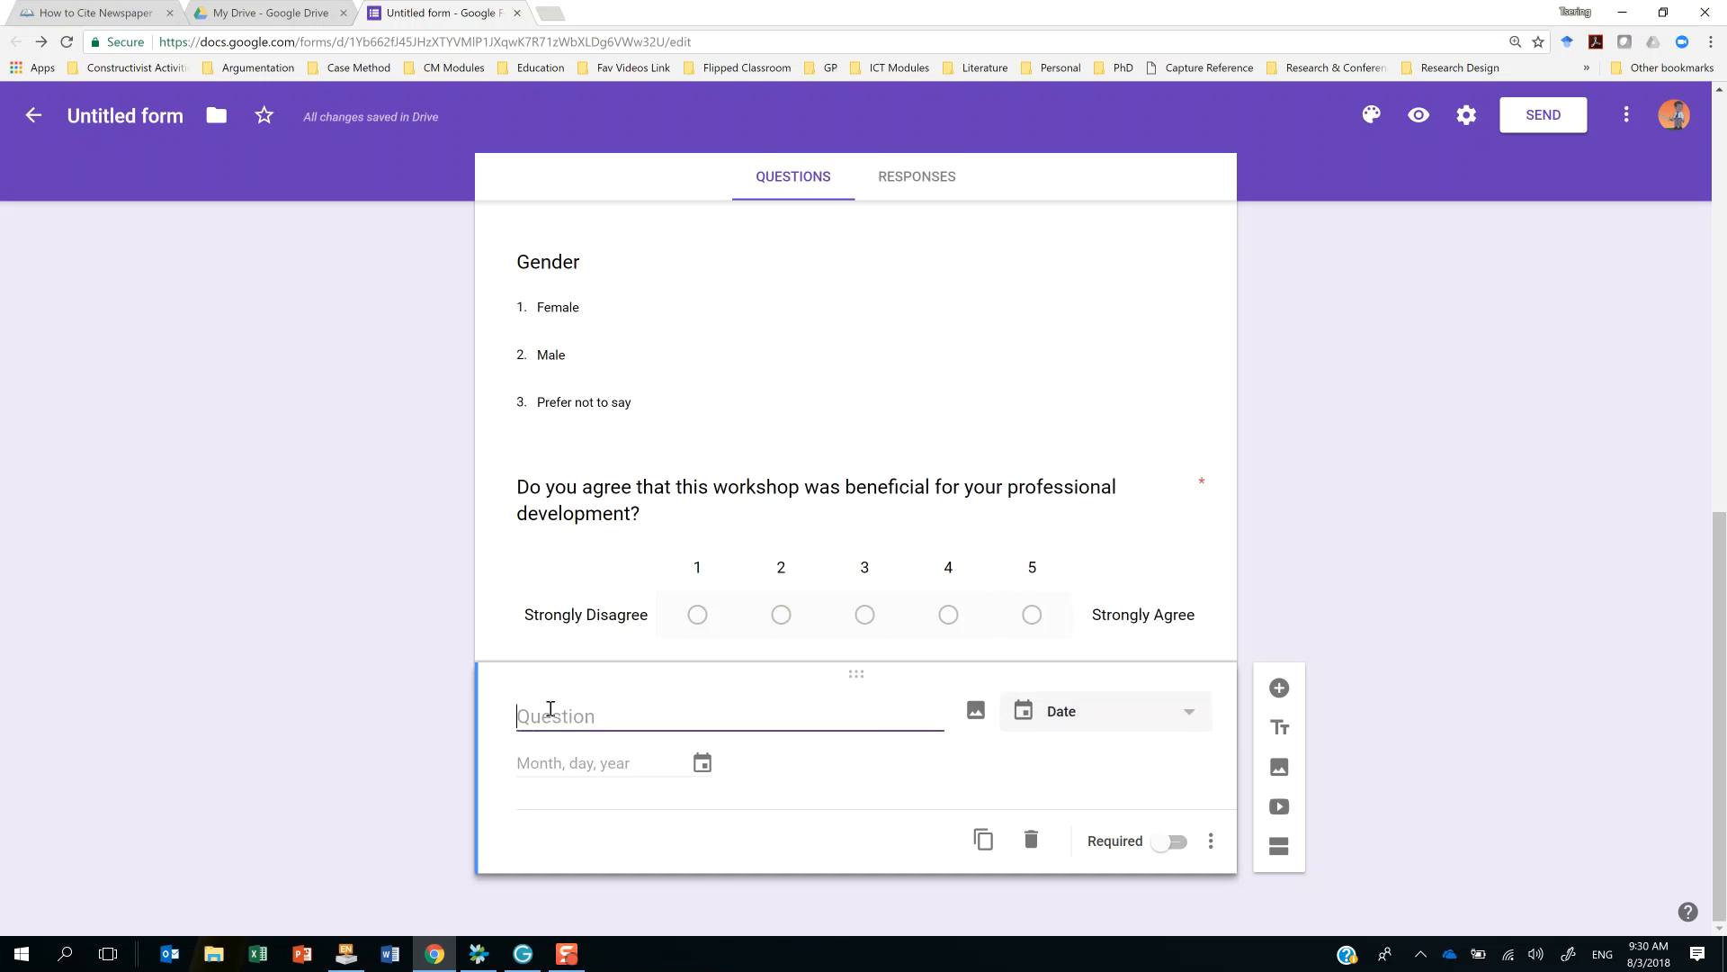
{"action": "type", "text": "Date of Birth"}
{"action": "left_click", "coordinate": [745, 846]}
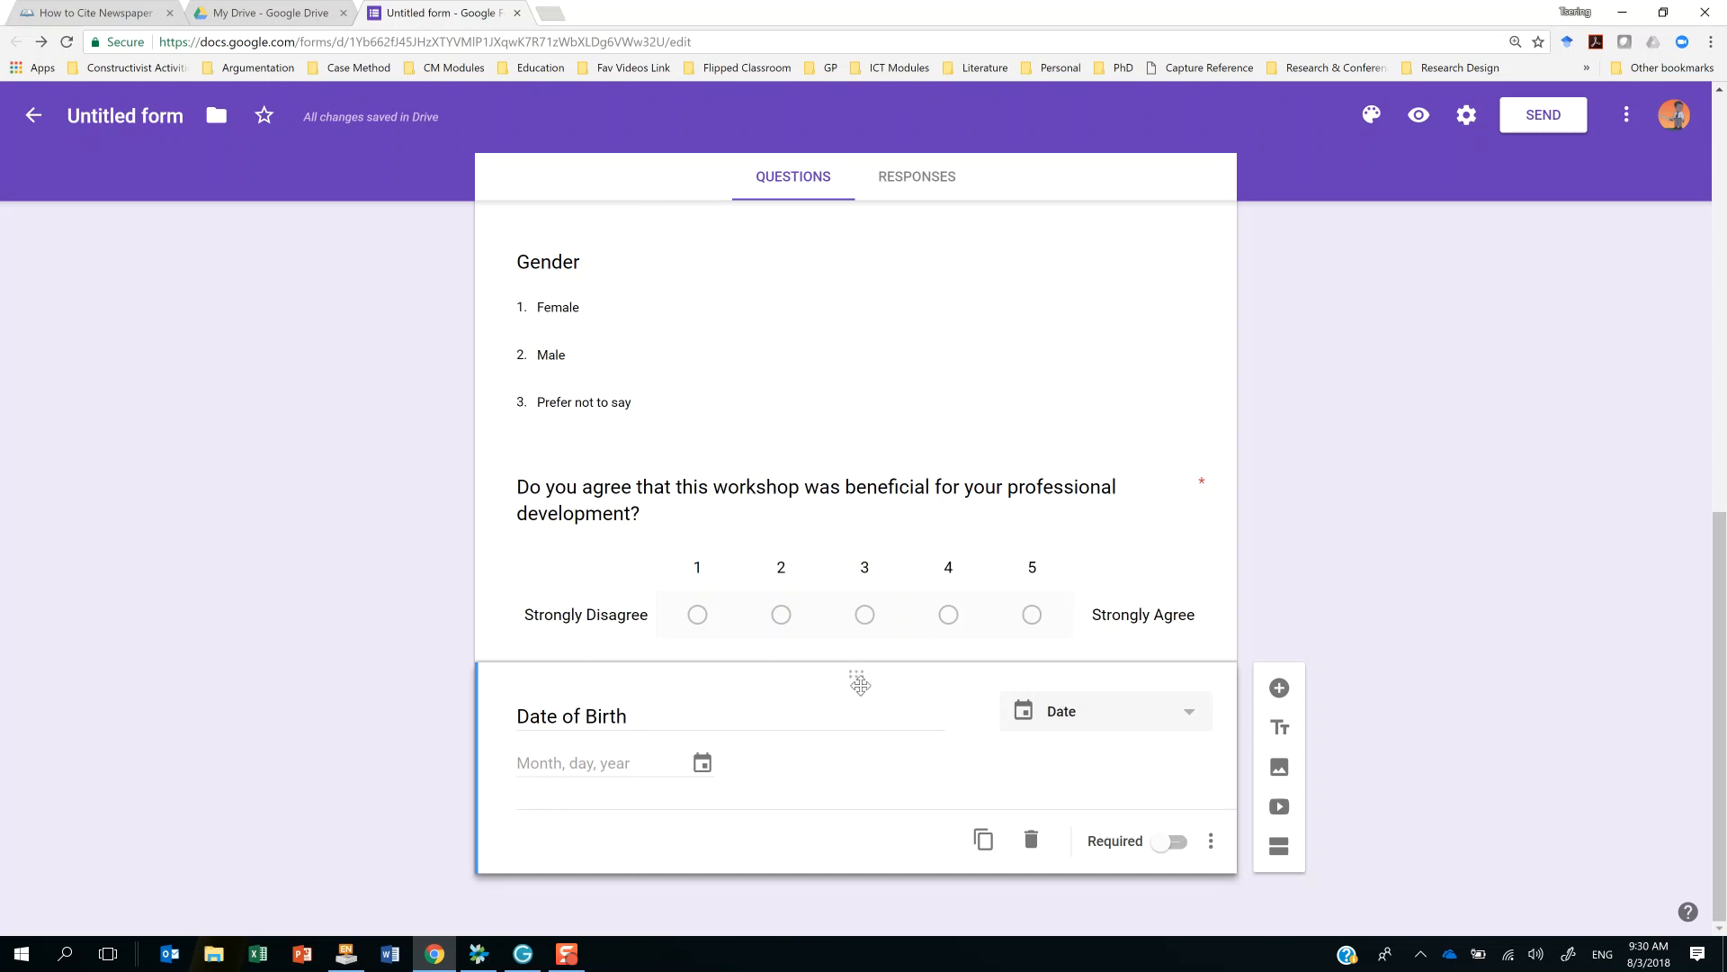
Move "Date of Birth" above the student-or-teacher question, and move "Gender" directly above "Date of Birth".
{"action": "left_click_drag", "start_coordinate": [858, 676], "coordinate": [852, 528]}
{"action": "scroll", "coordinate": [814, 720], "scroll_direction": "down", "scroll_amount": 7}
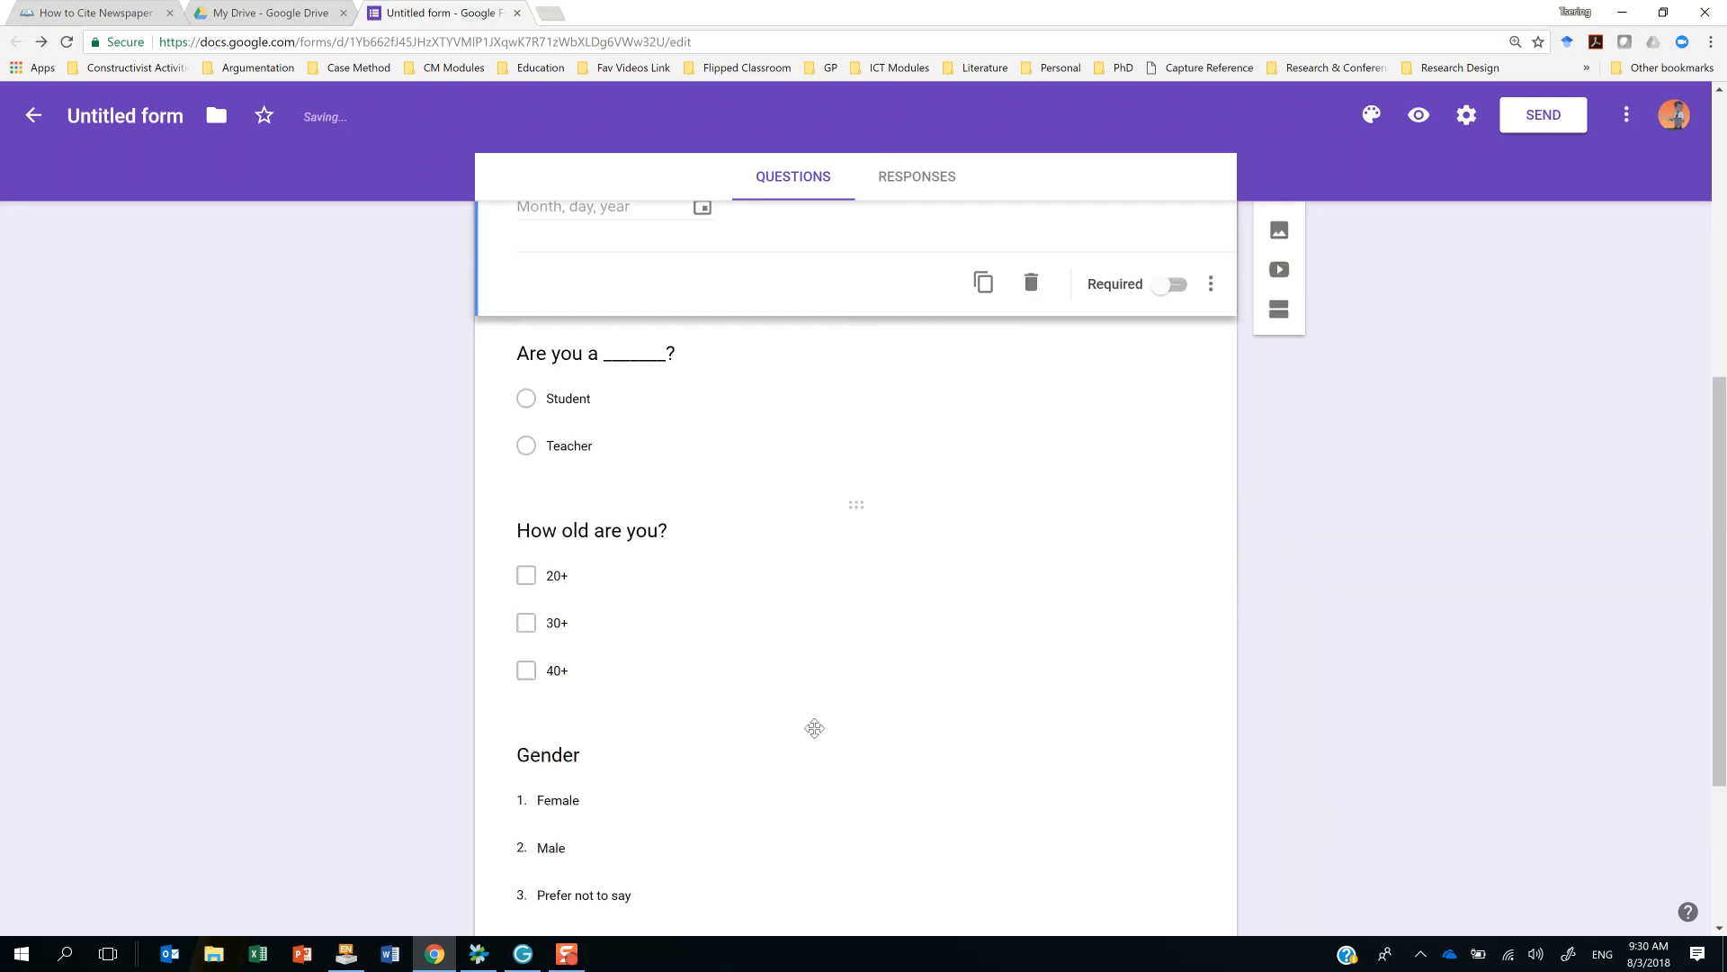
{"action": "left_click_drag", "start_coordinate": [864, 459], "coordinate": [852, 300]}
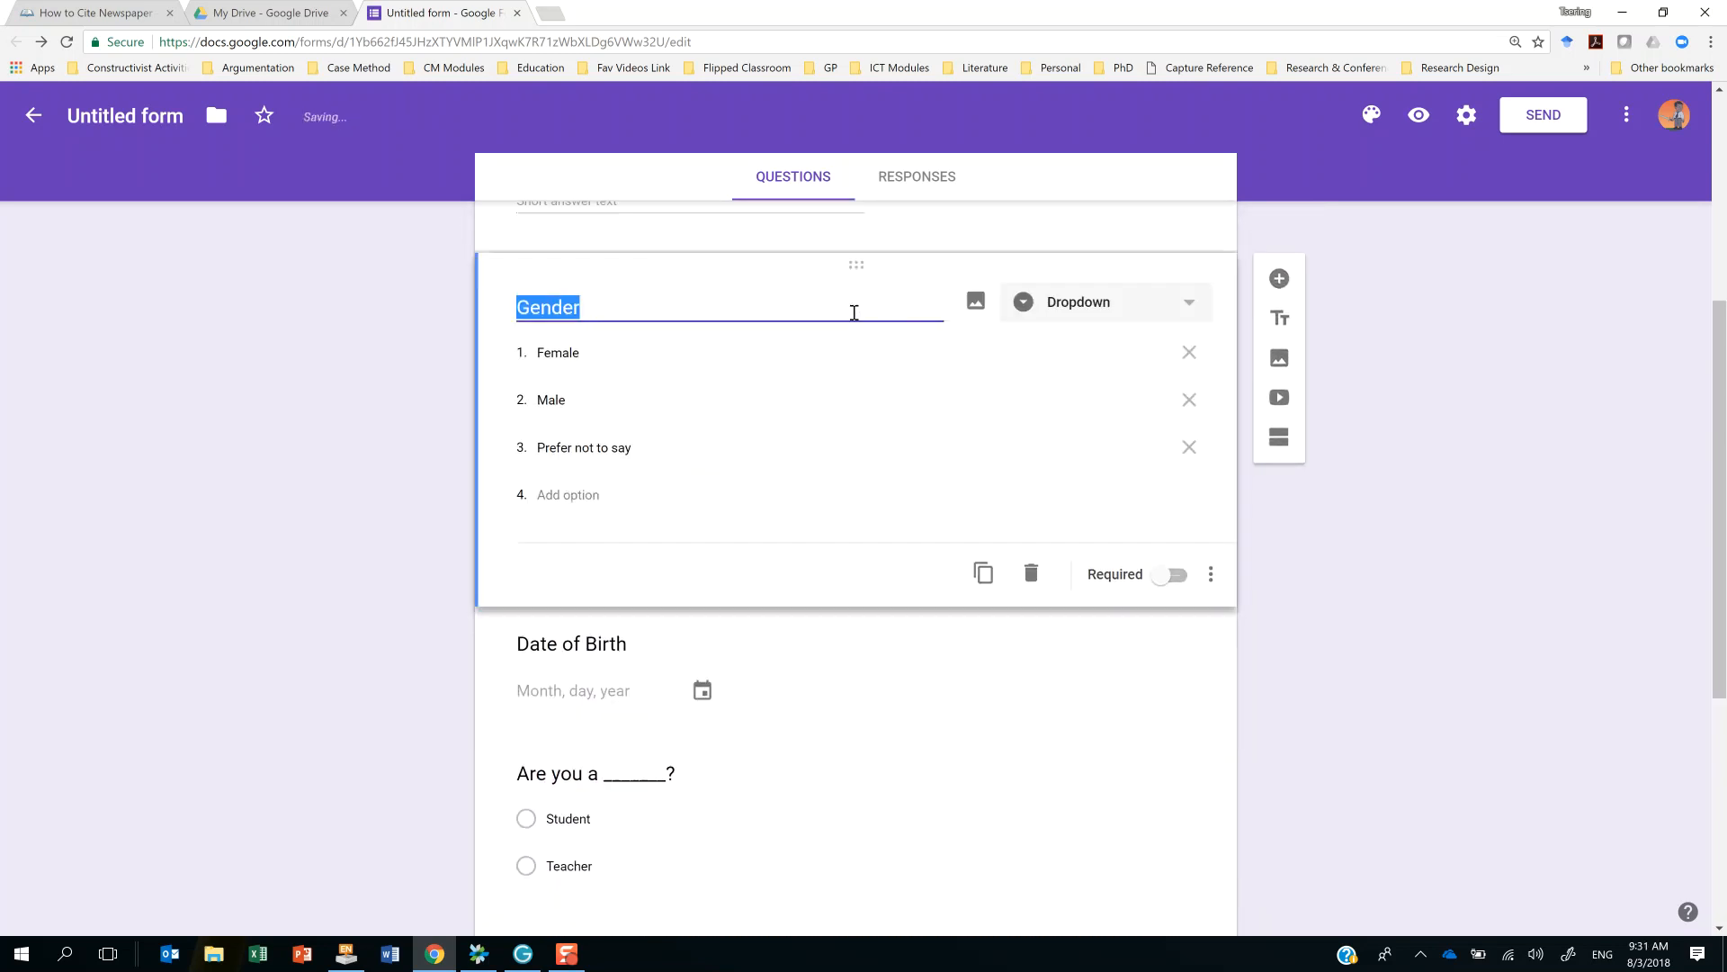
Move "How old are you?" between "Date of Birth" and the student-or-teacher question.
{"action": "scroll", "coordinate": [859, 464], "scroll_direction": "down", "scroll_amount": 5}
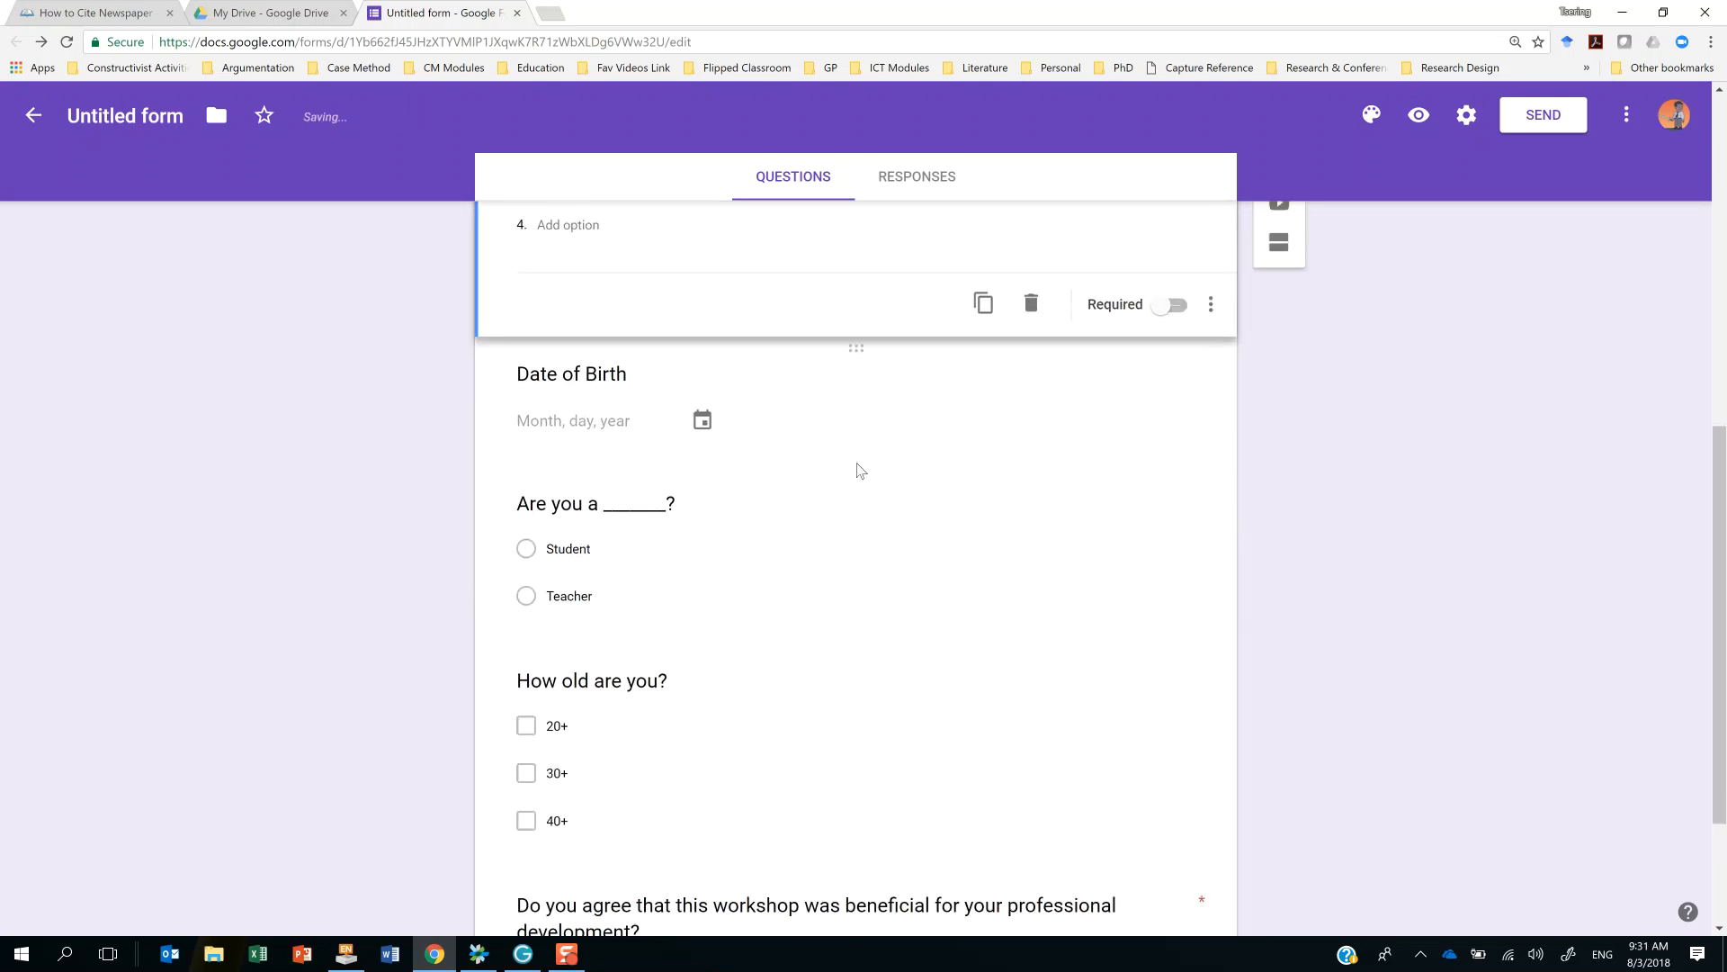
{"action": "left_click_drag", "start_coordinate": [859, 450], "coordinate": [856, 268]}
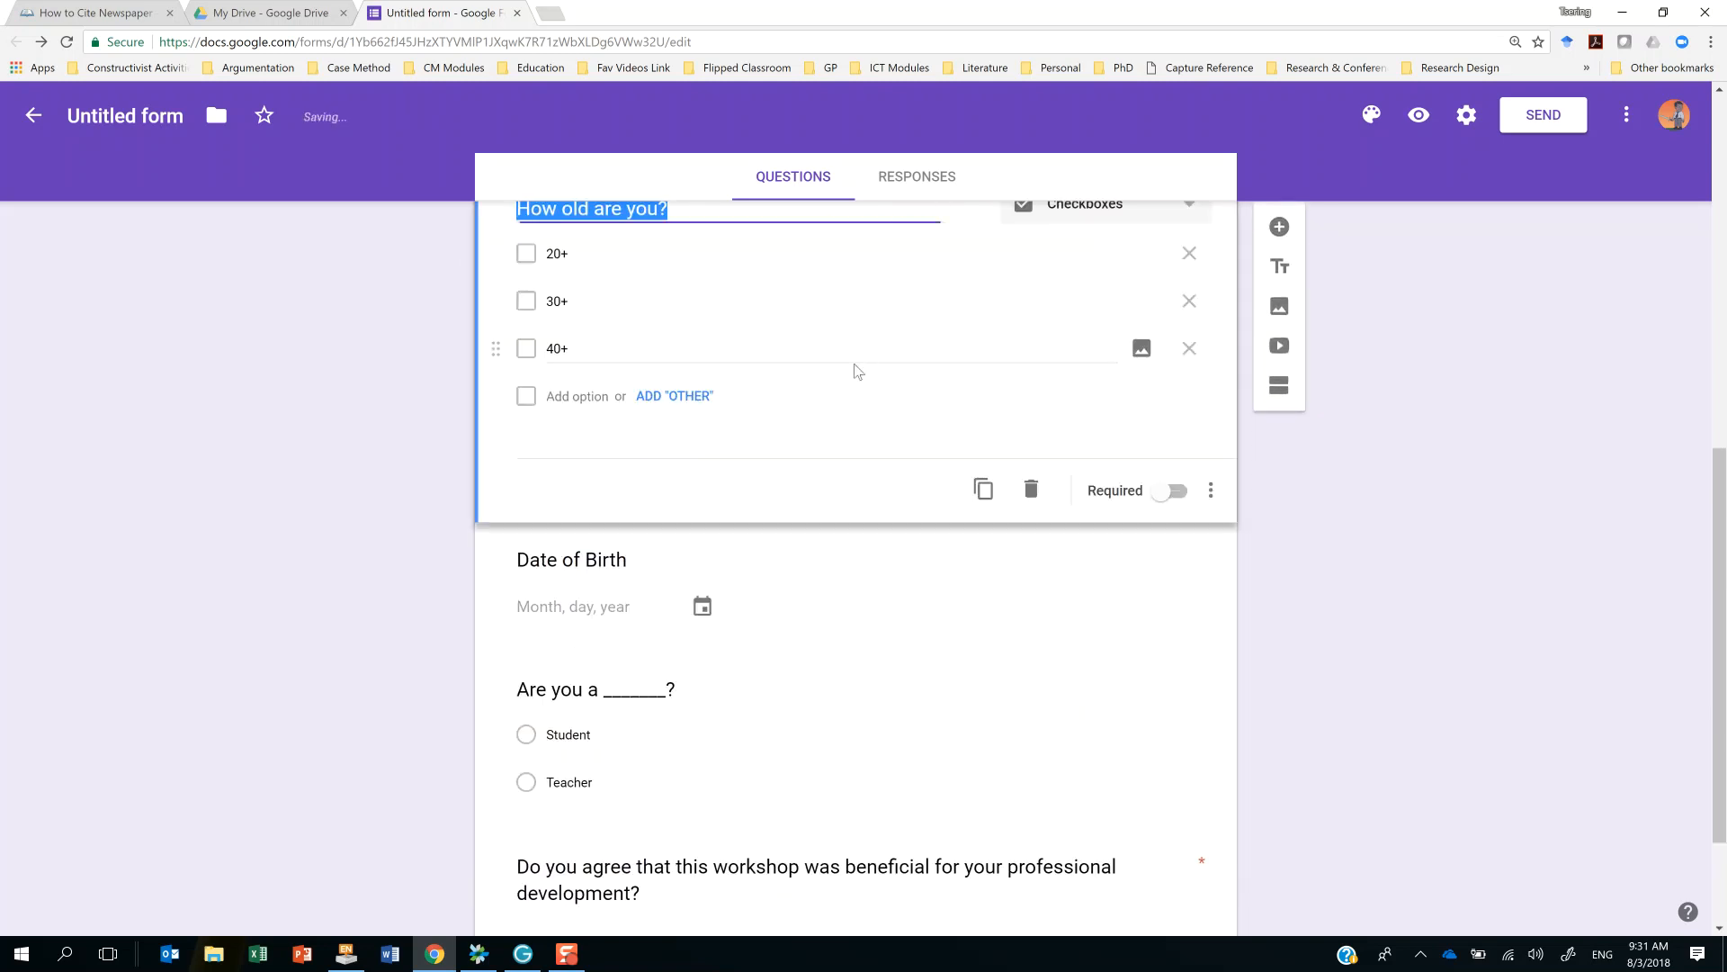
{"action": "left_click_drag", "start_coordinate": [861, 255], "coordinate": [862, 469]}
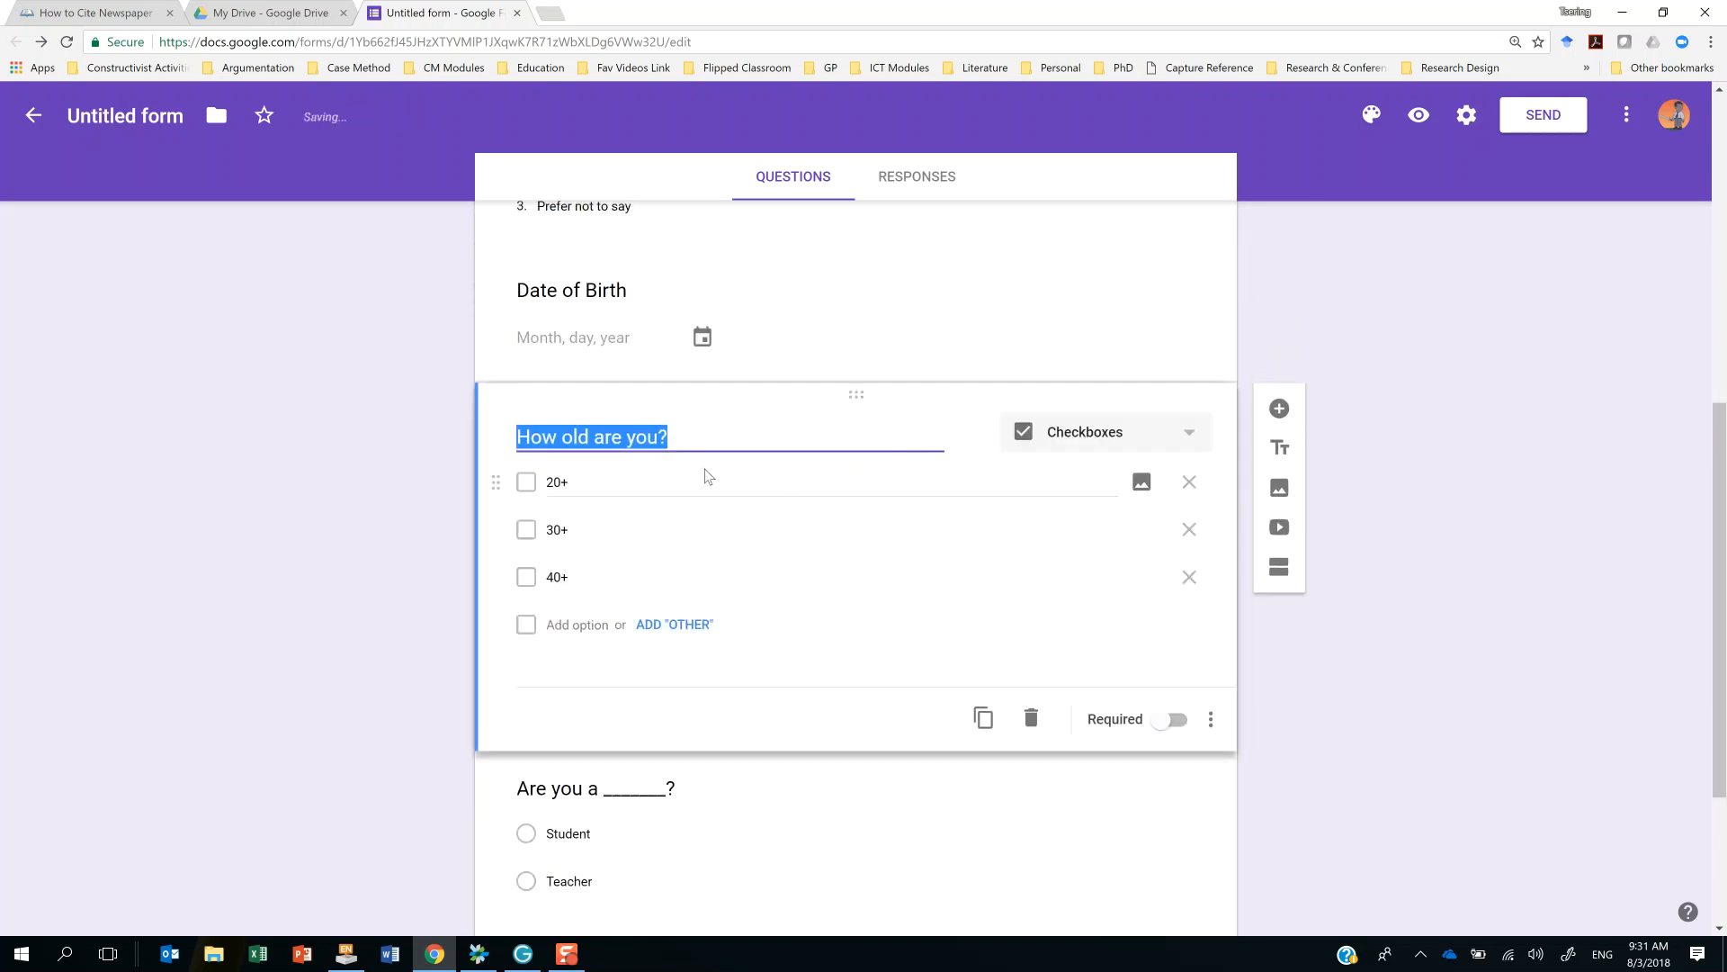
Retitle the "How old are you?" question as "Teaching Experience".
{"action": "left_click_drag", "start_coordinate": [698, 438], "coordinate": [418, 457]}
{"action": "type", "text": "te"}
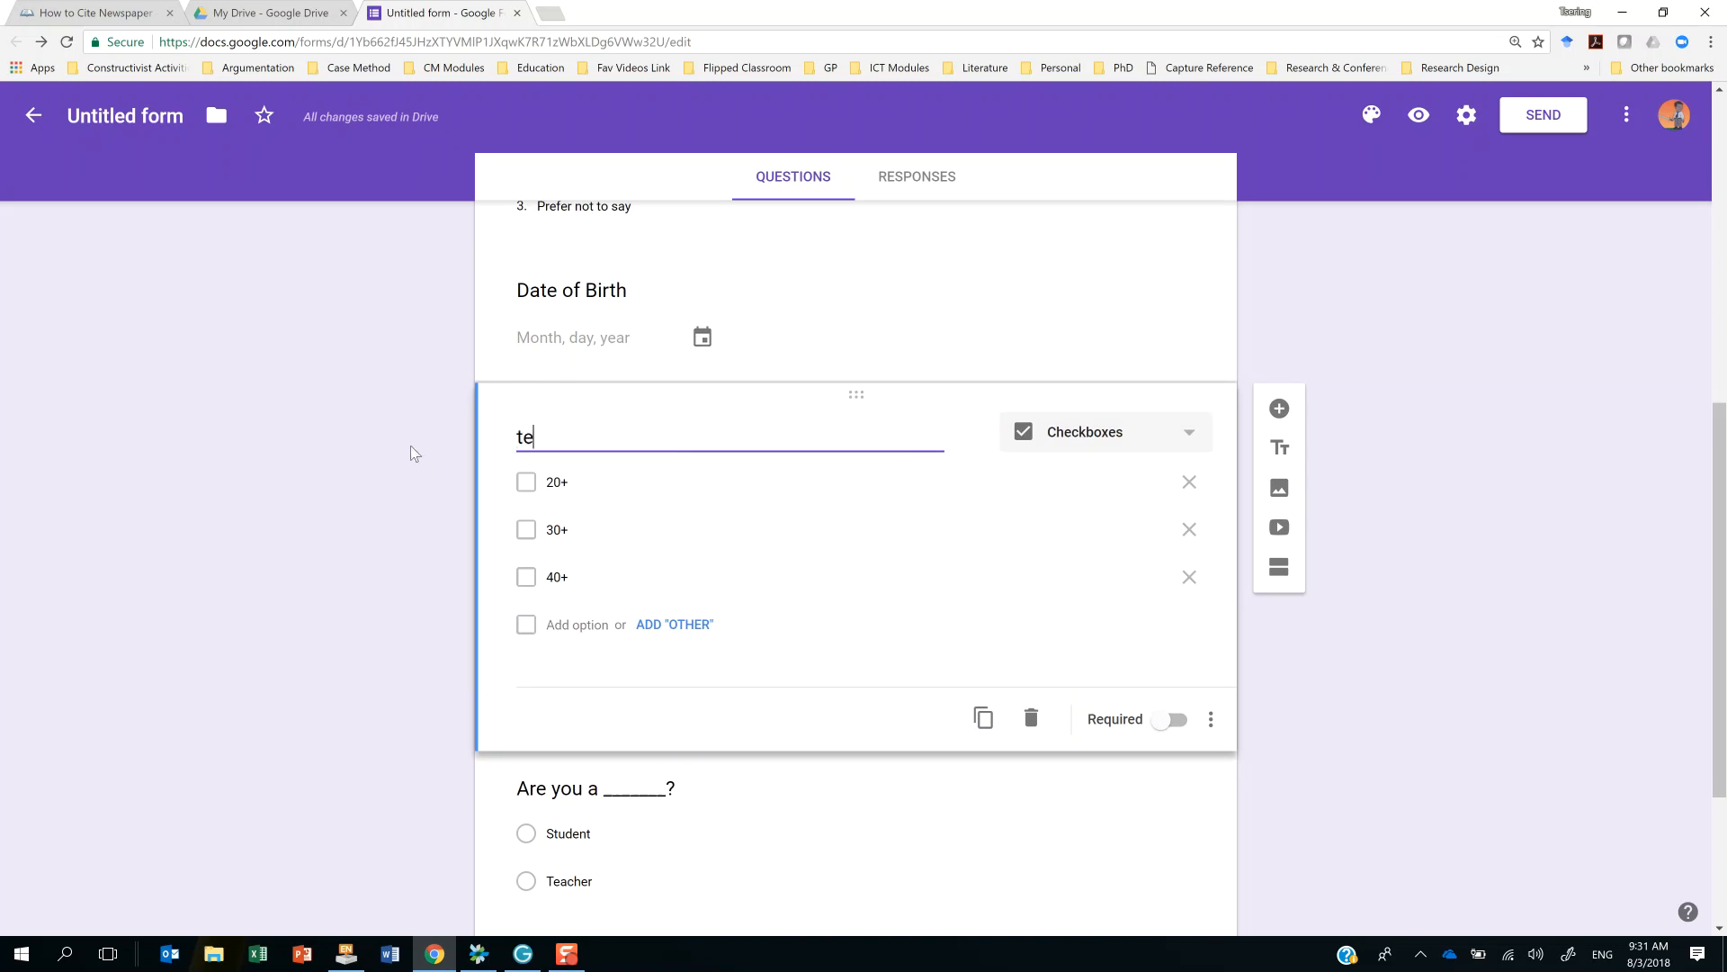
{"action": "type", "text": "aching Experience"}
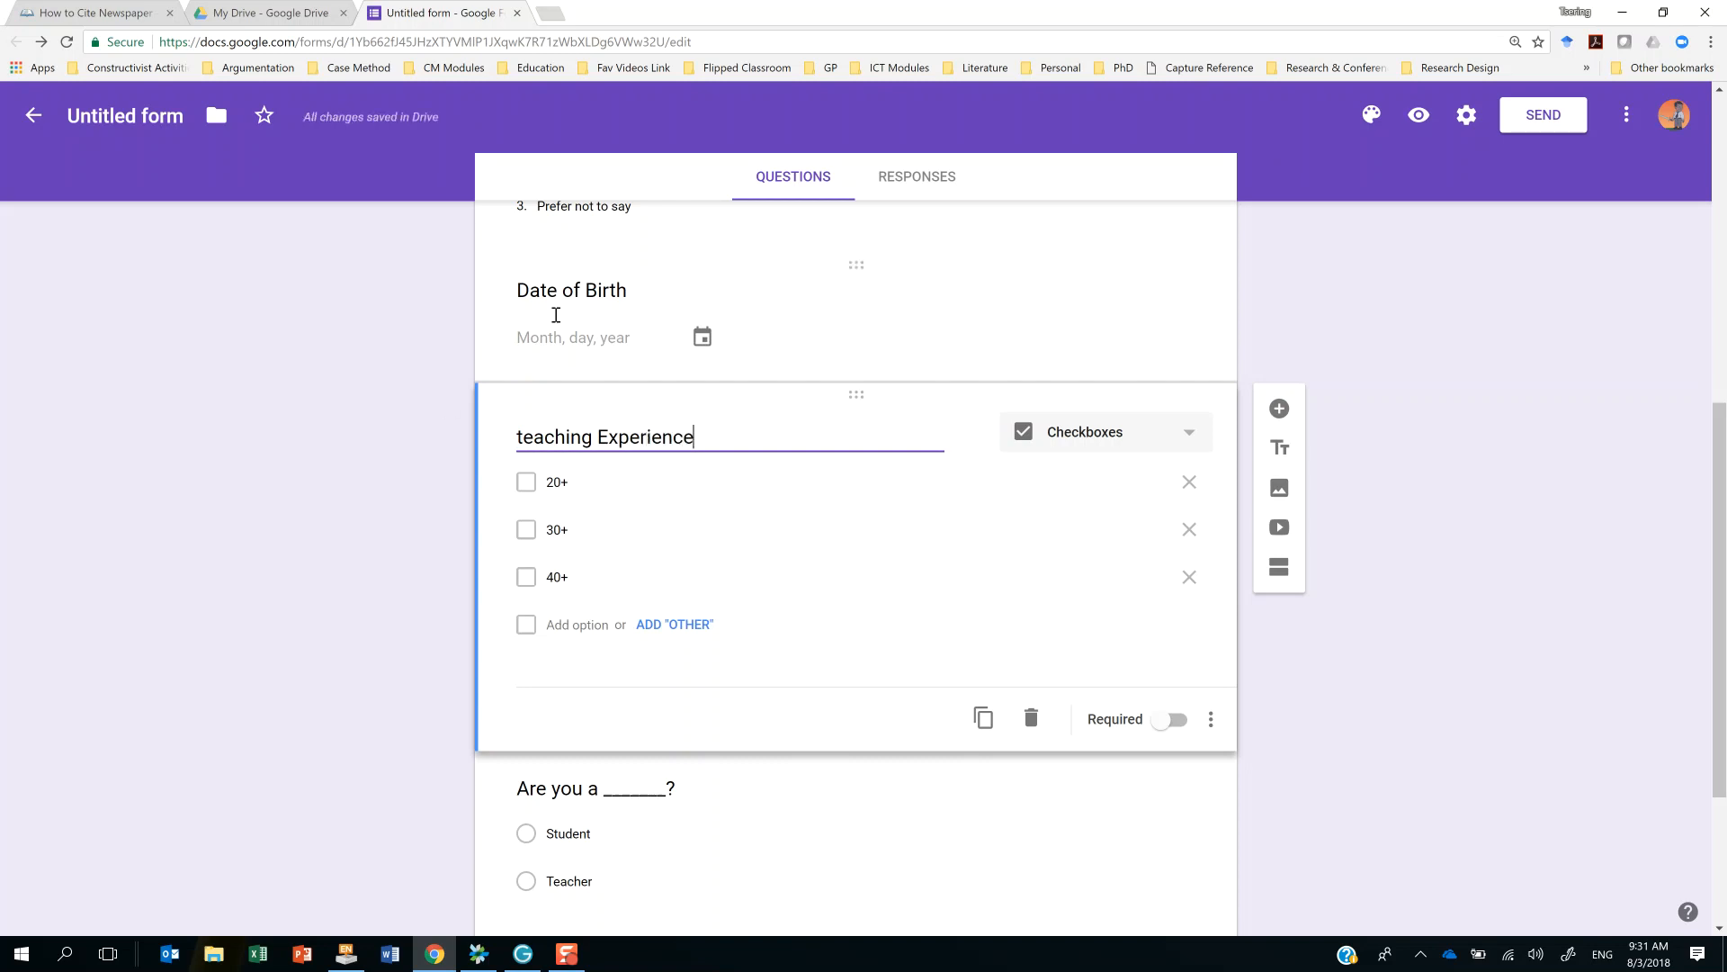
{"action": "left_click", "coordinate": [522, 441]}
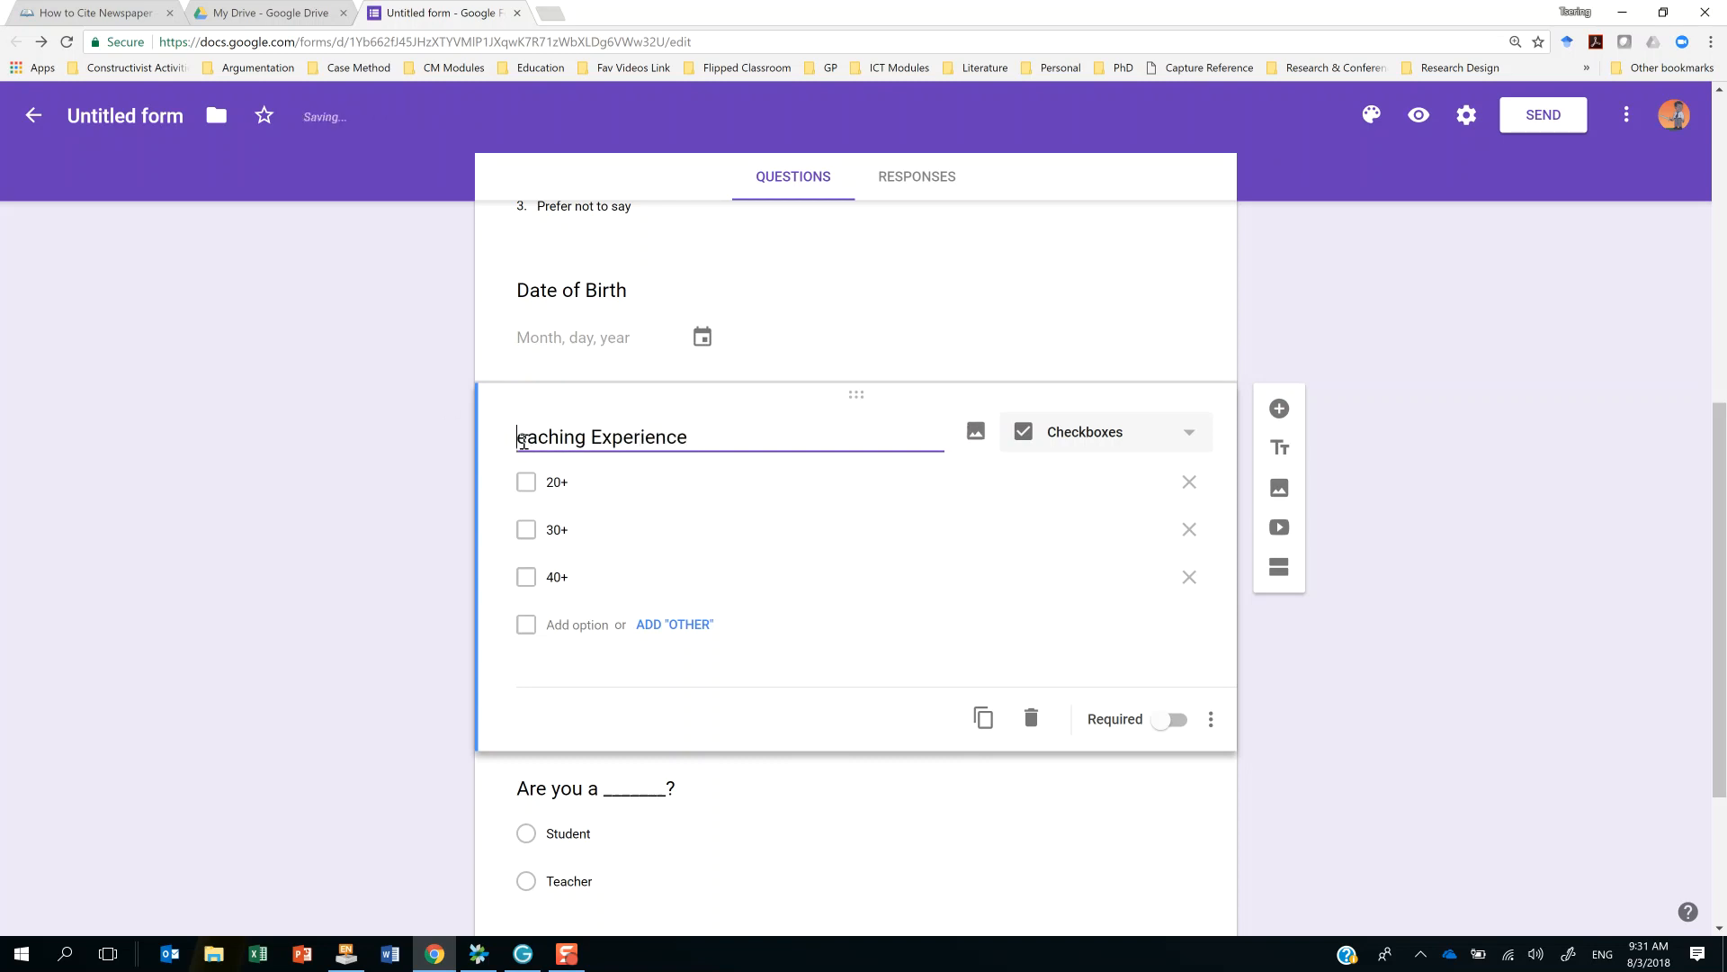
{"action": "key", "text": "BackSpace"}
{"action": "type", "text": "T"}
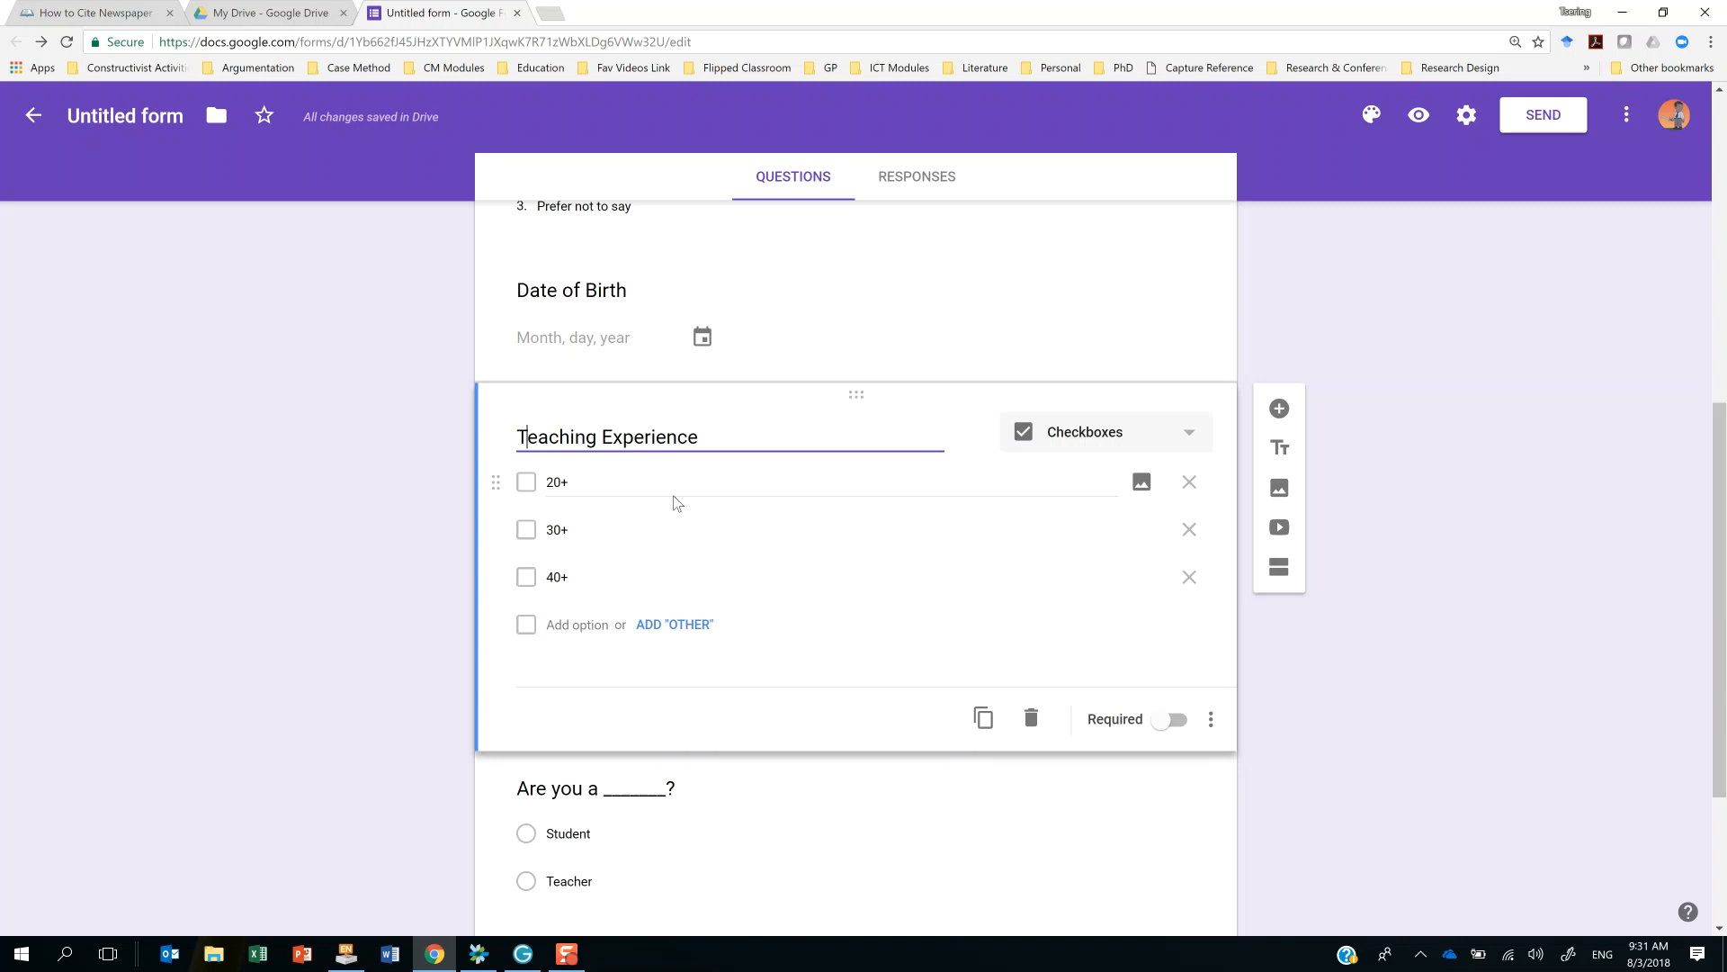
Search Google images for "classroom" and insert the toy-figure classroom picture below the "Teaching Experience" question.
{"action": "scroll", "coordinate": [1165, 751], "scroll_direction": "down", "scroll_amount": 3}
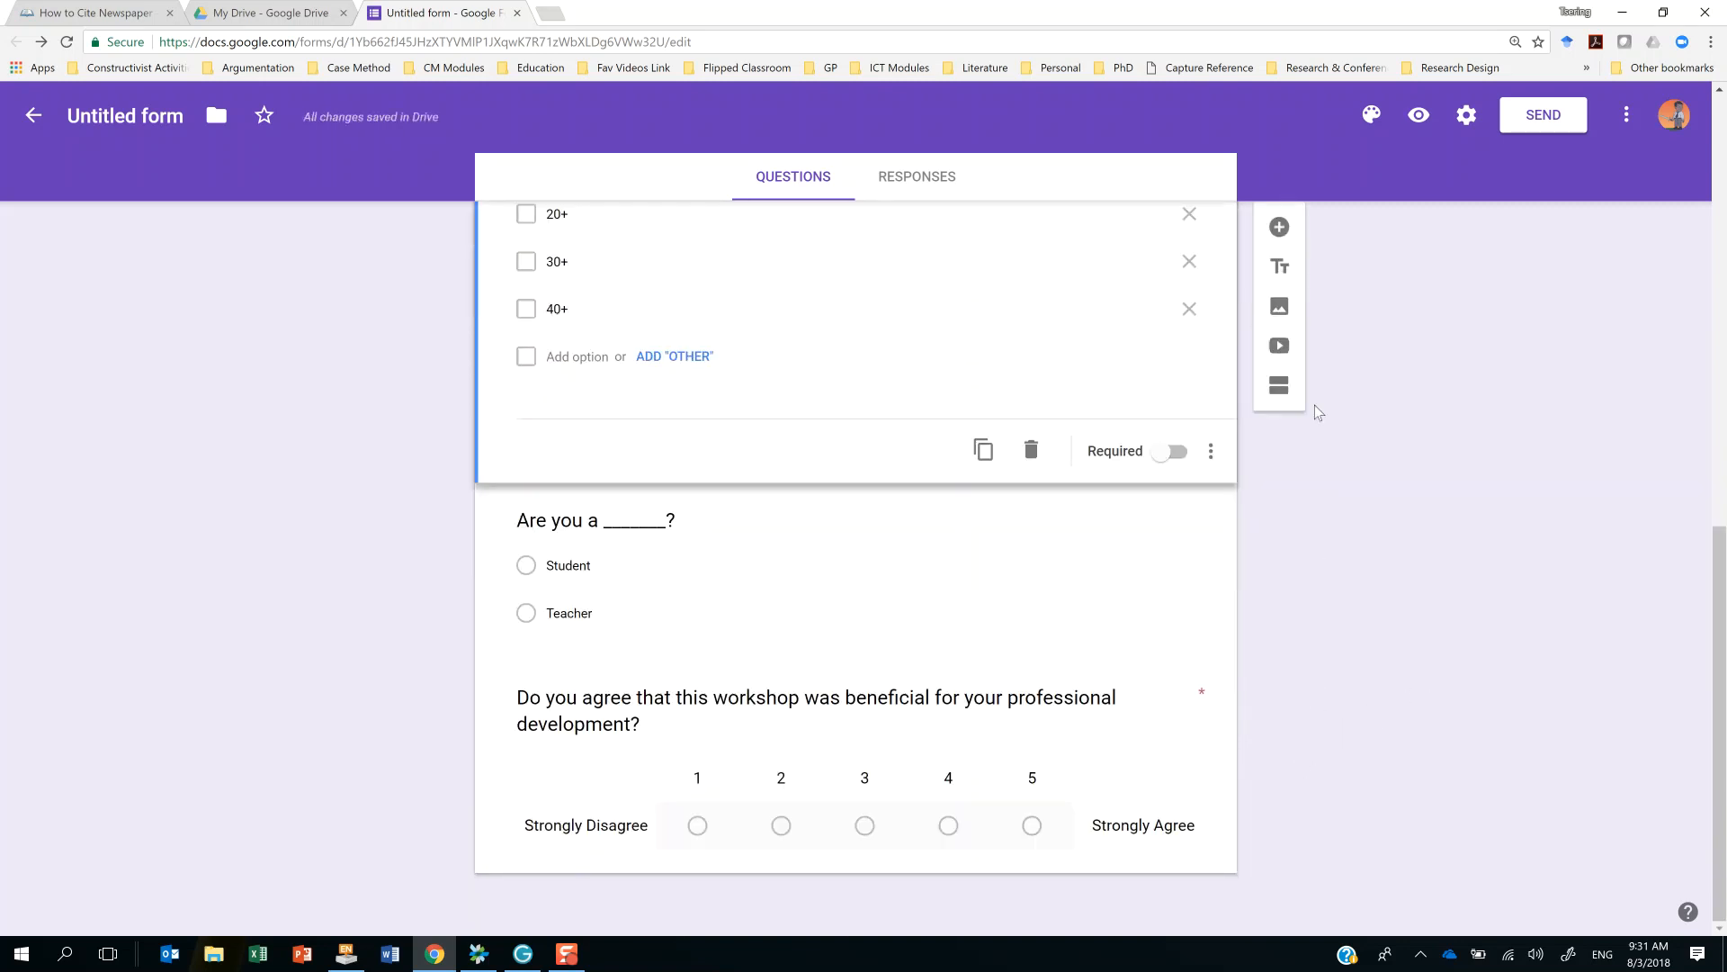
{"action": "left_click", "coordinate": [1280, 310]}
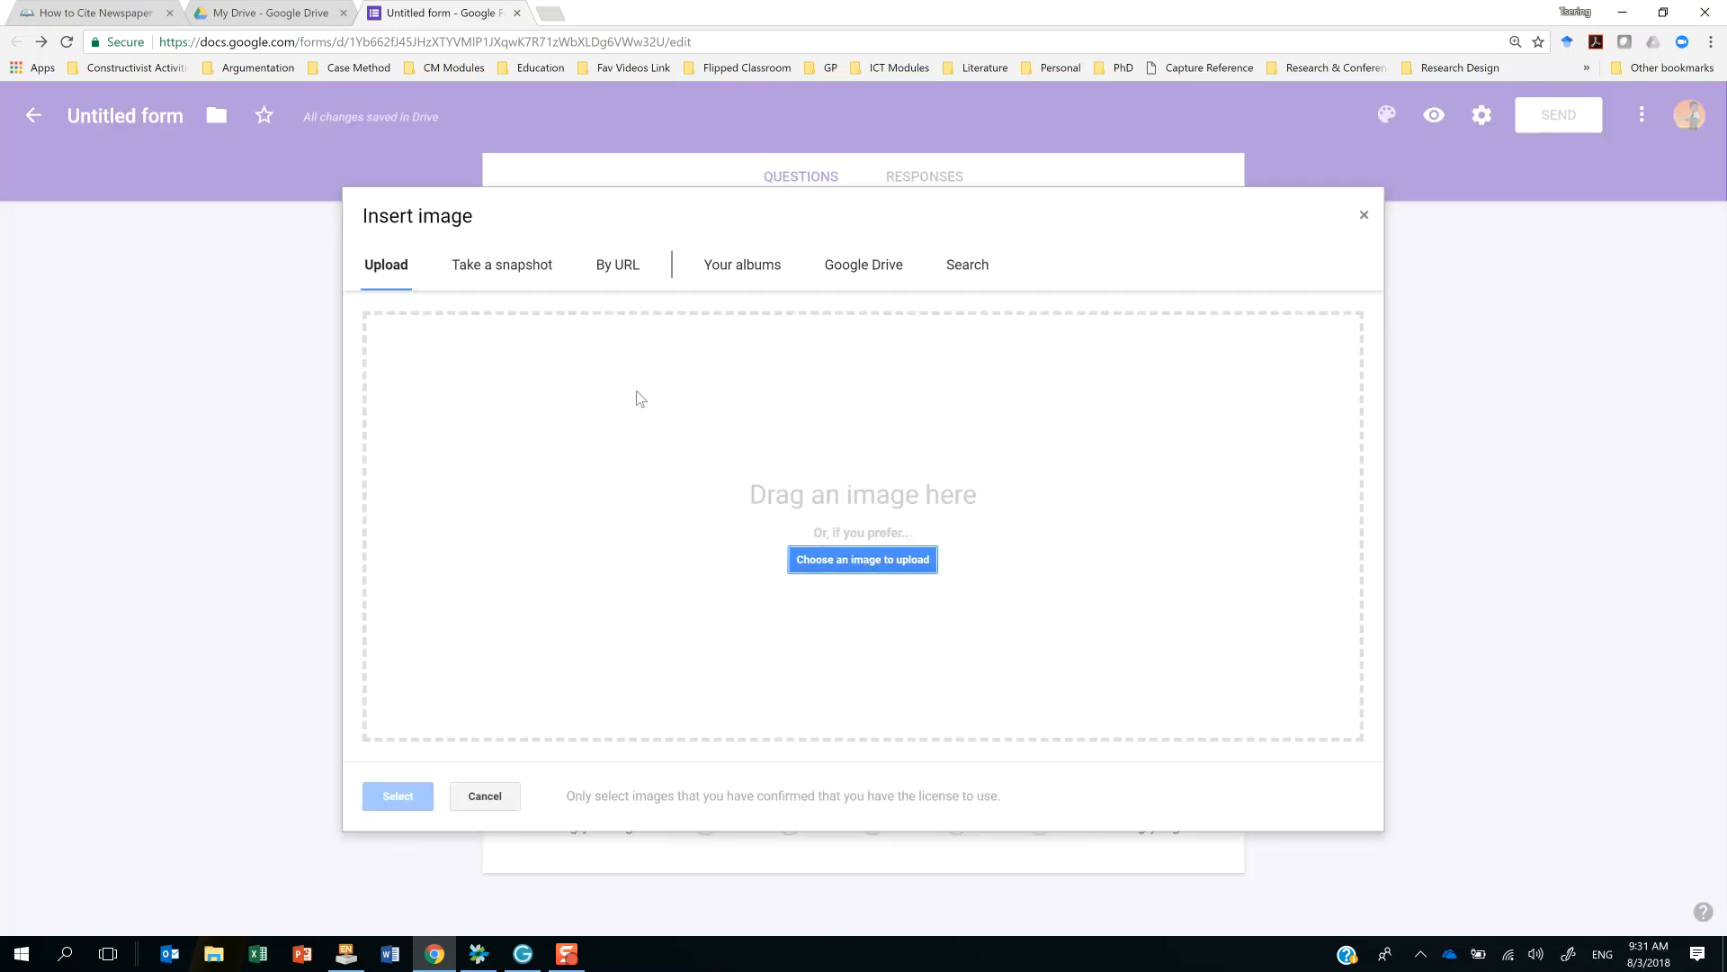
{"action": "left_click", "coordinate": [961, 270]}
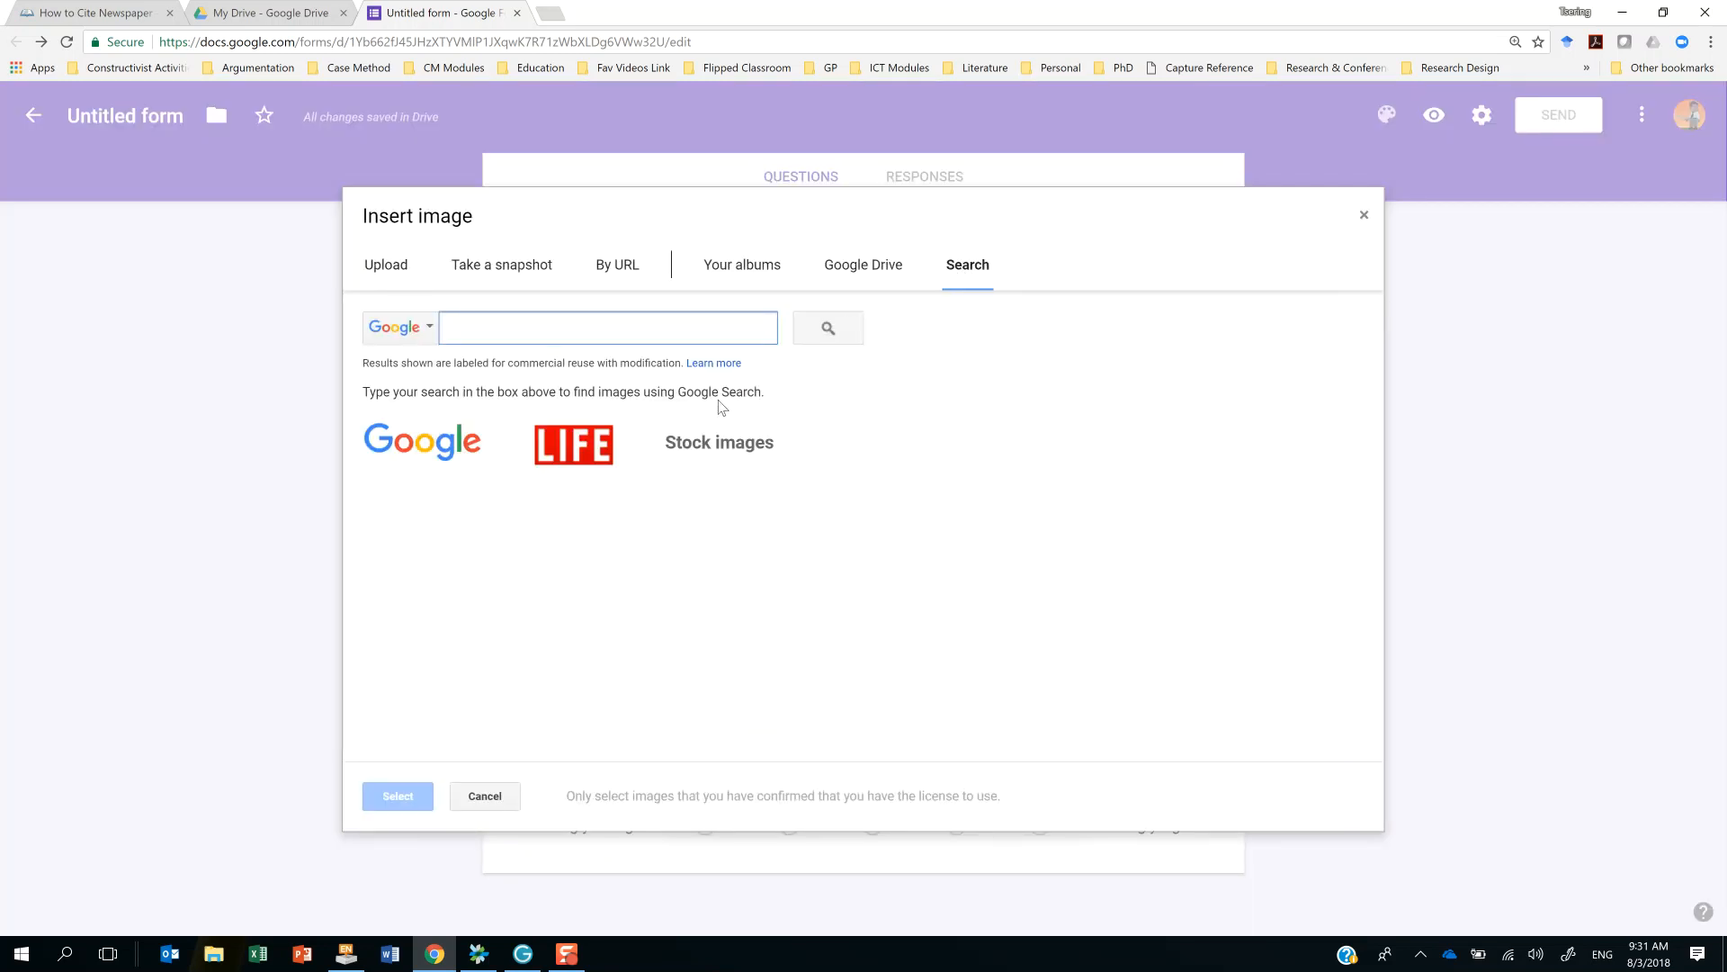
{"action": "type", "text": "class"}
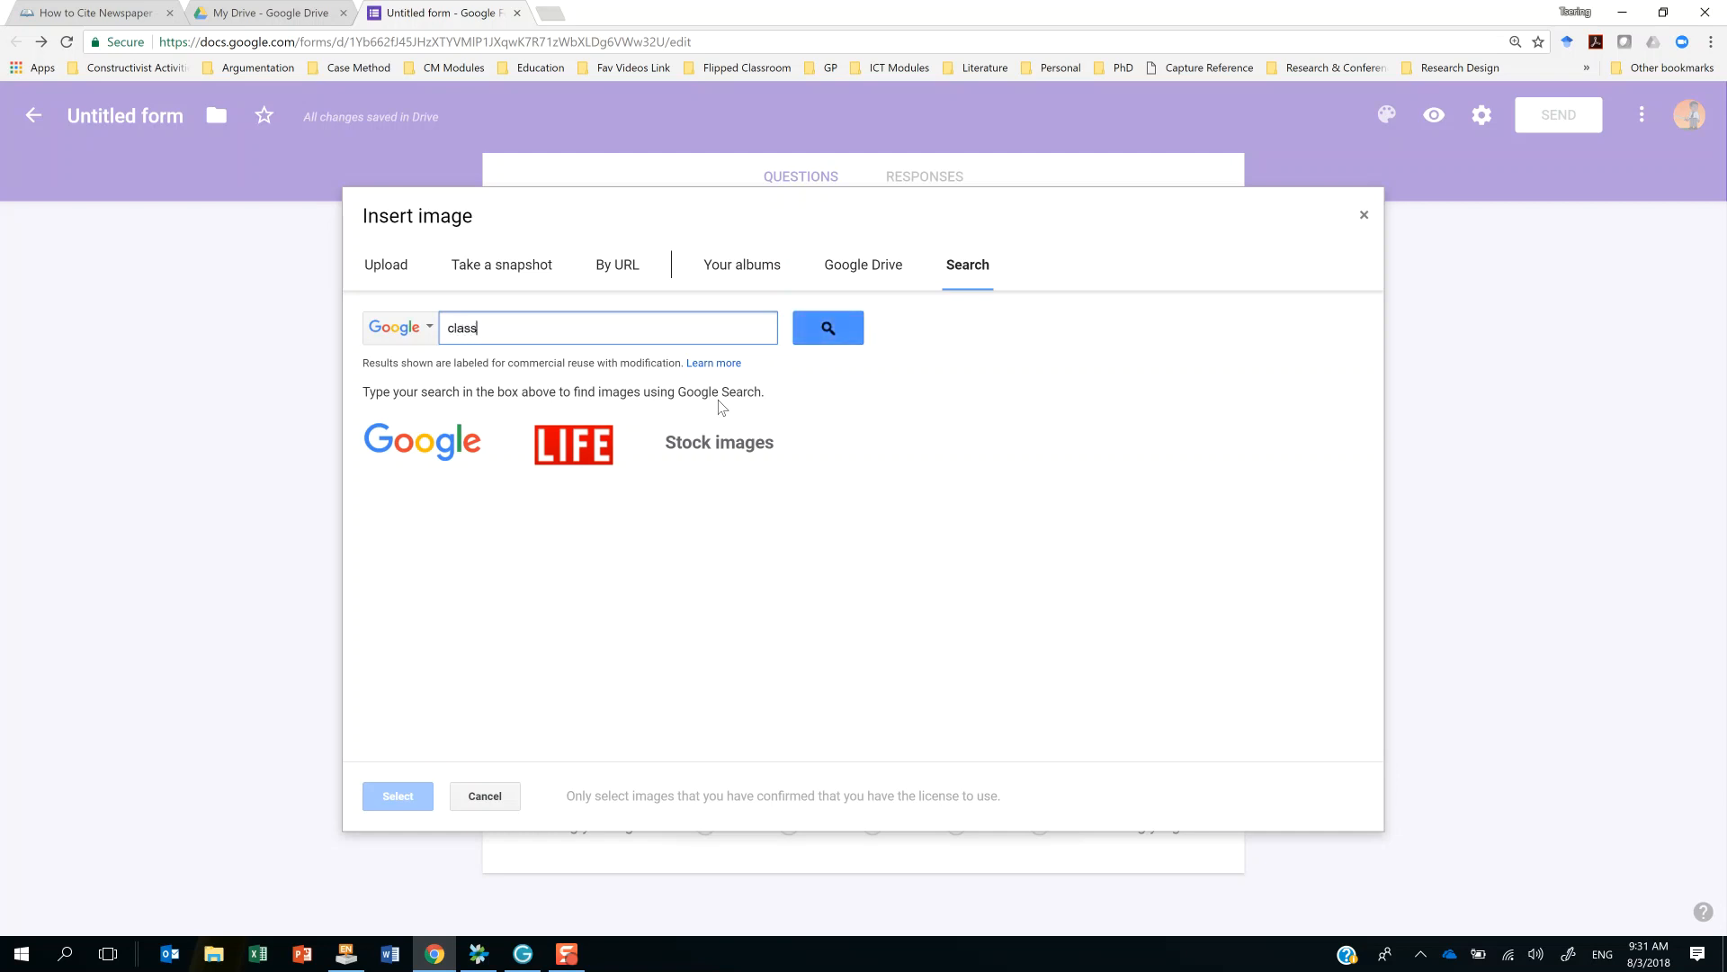
{"action": "type", "text": "room"}
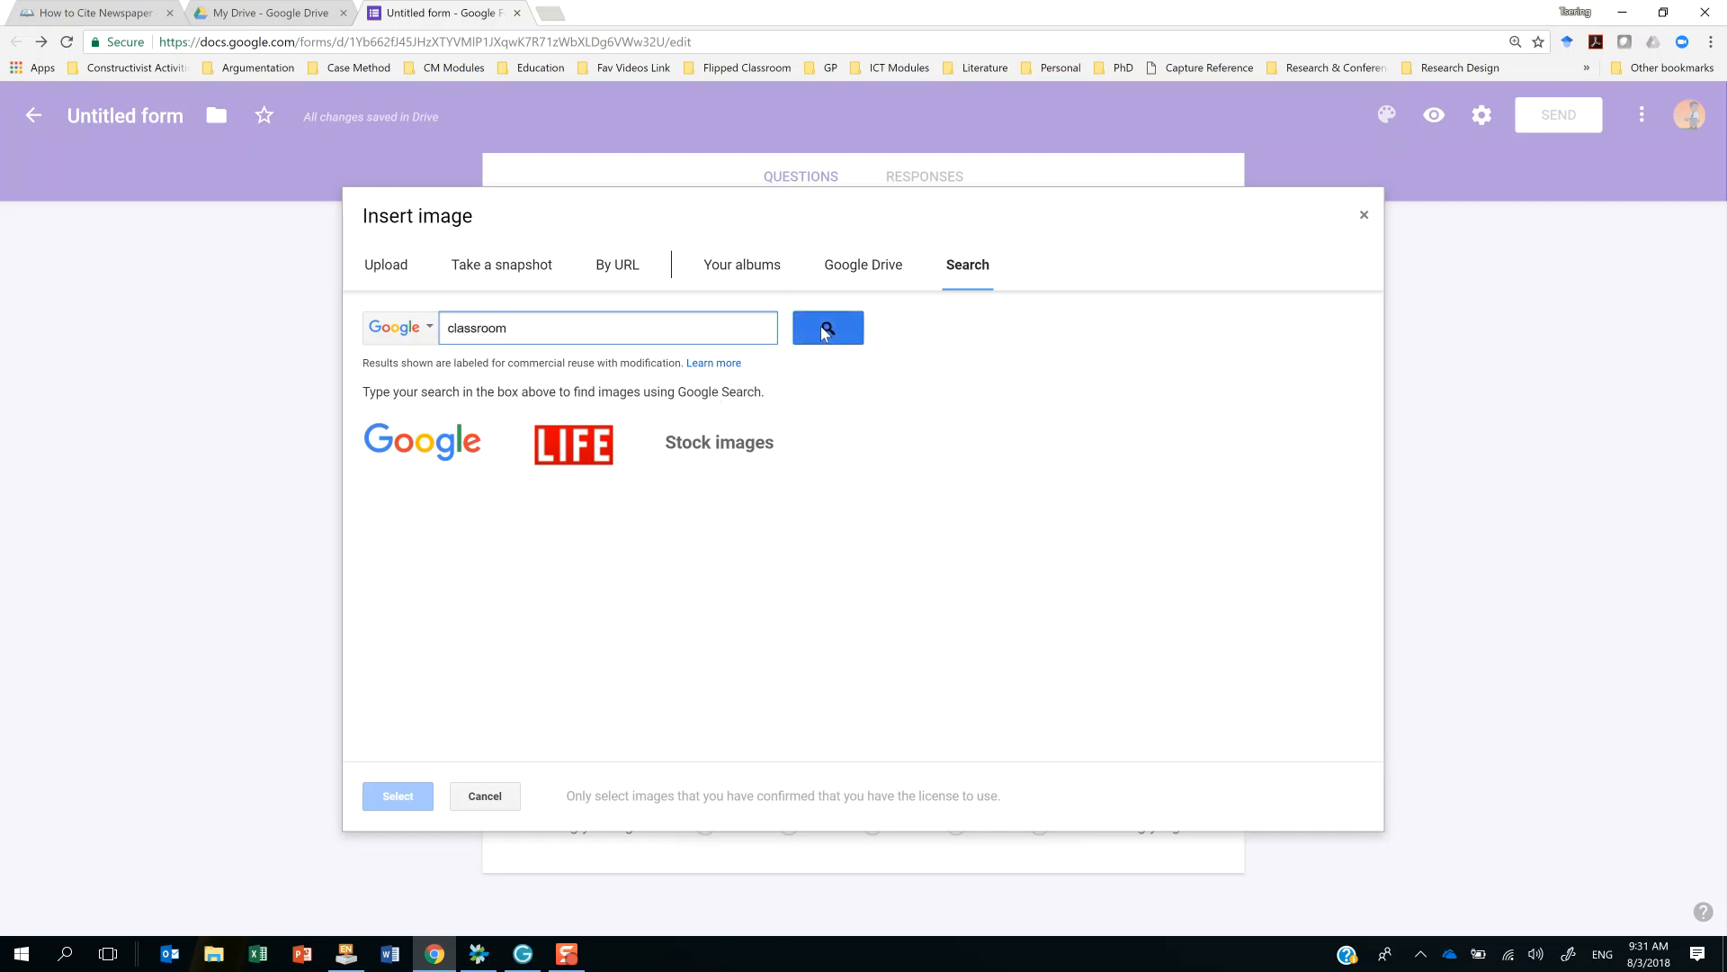
{"action": "left_click", "coordinate": [828, 335]}
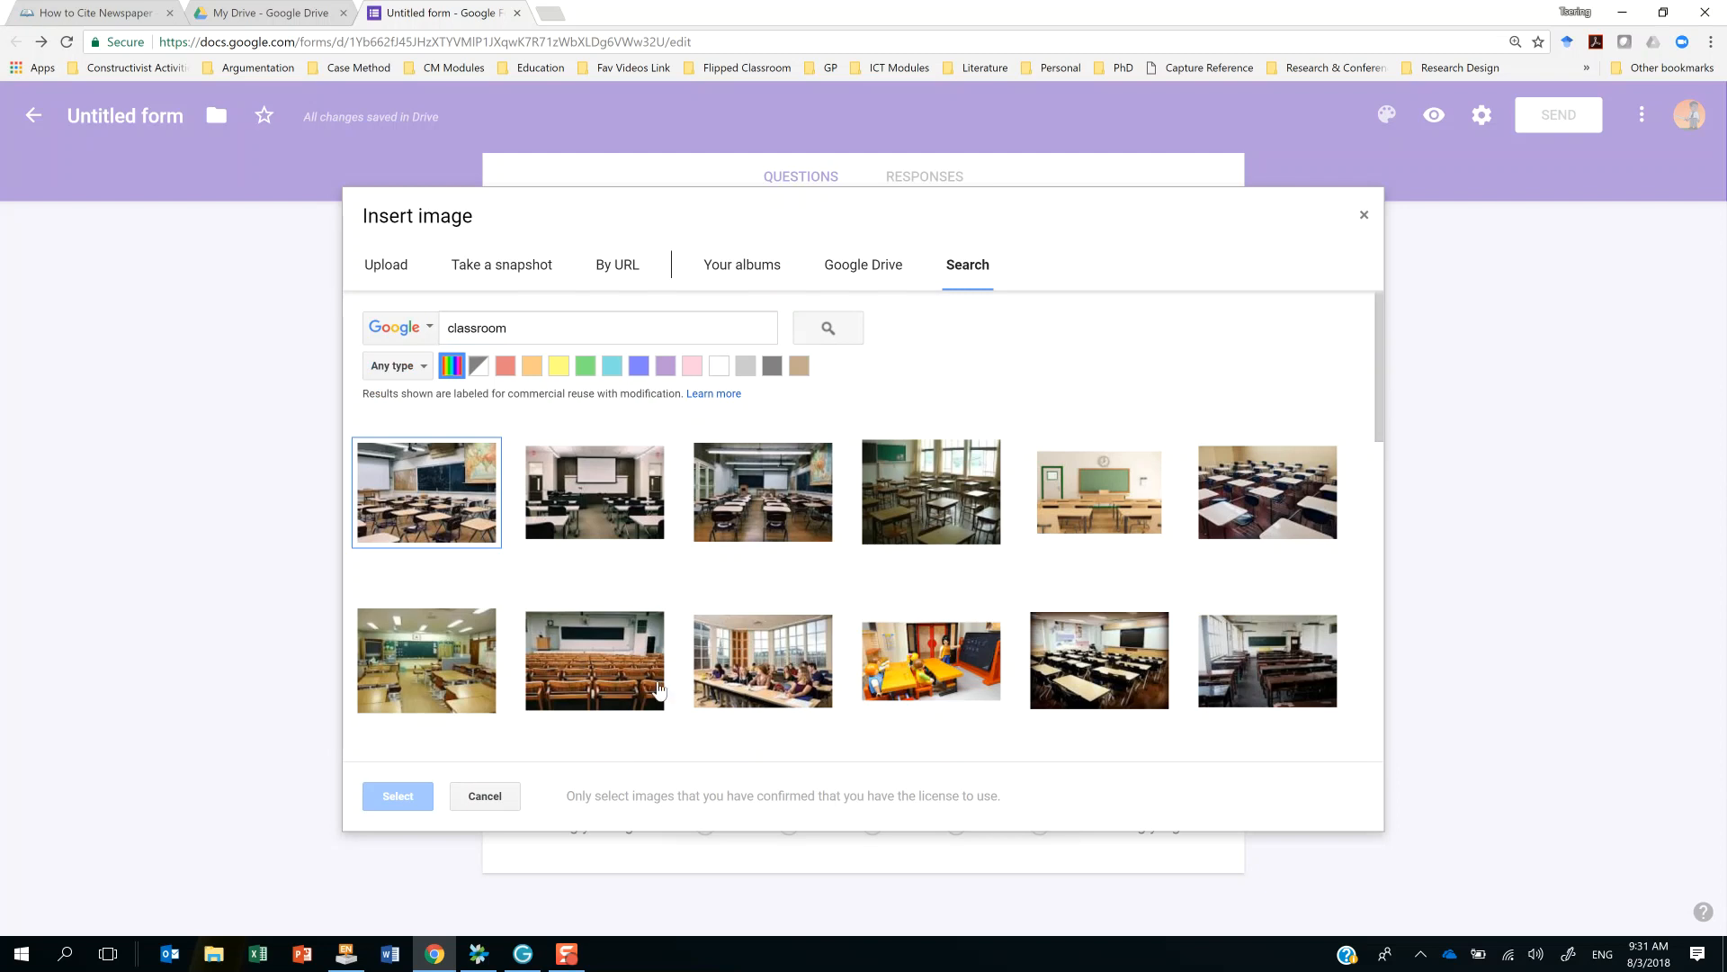
{"action": "left_click", "coordinate": [903, 677]}
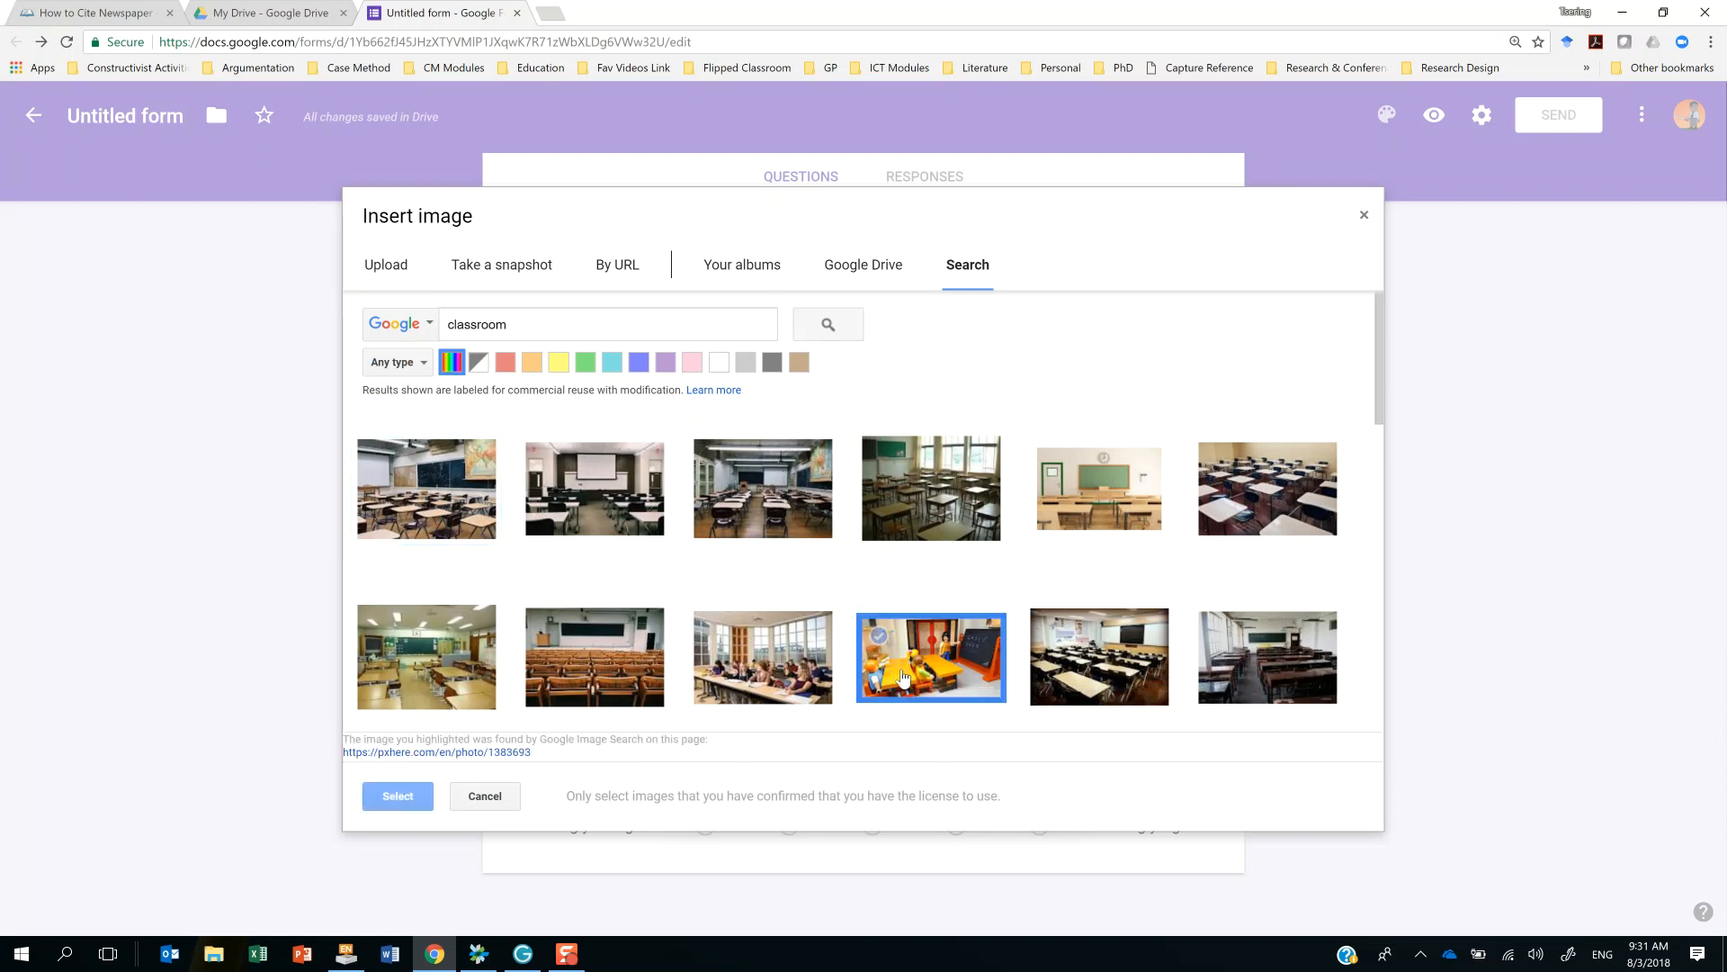
{"action": "left_click", "coordinate": [376, 804]}
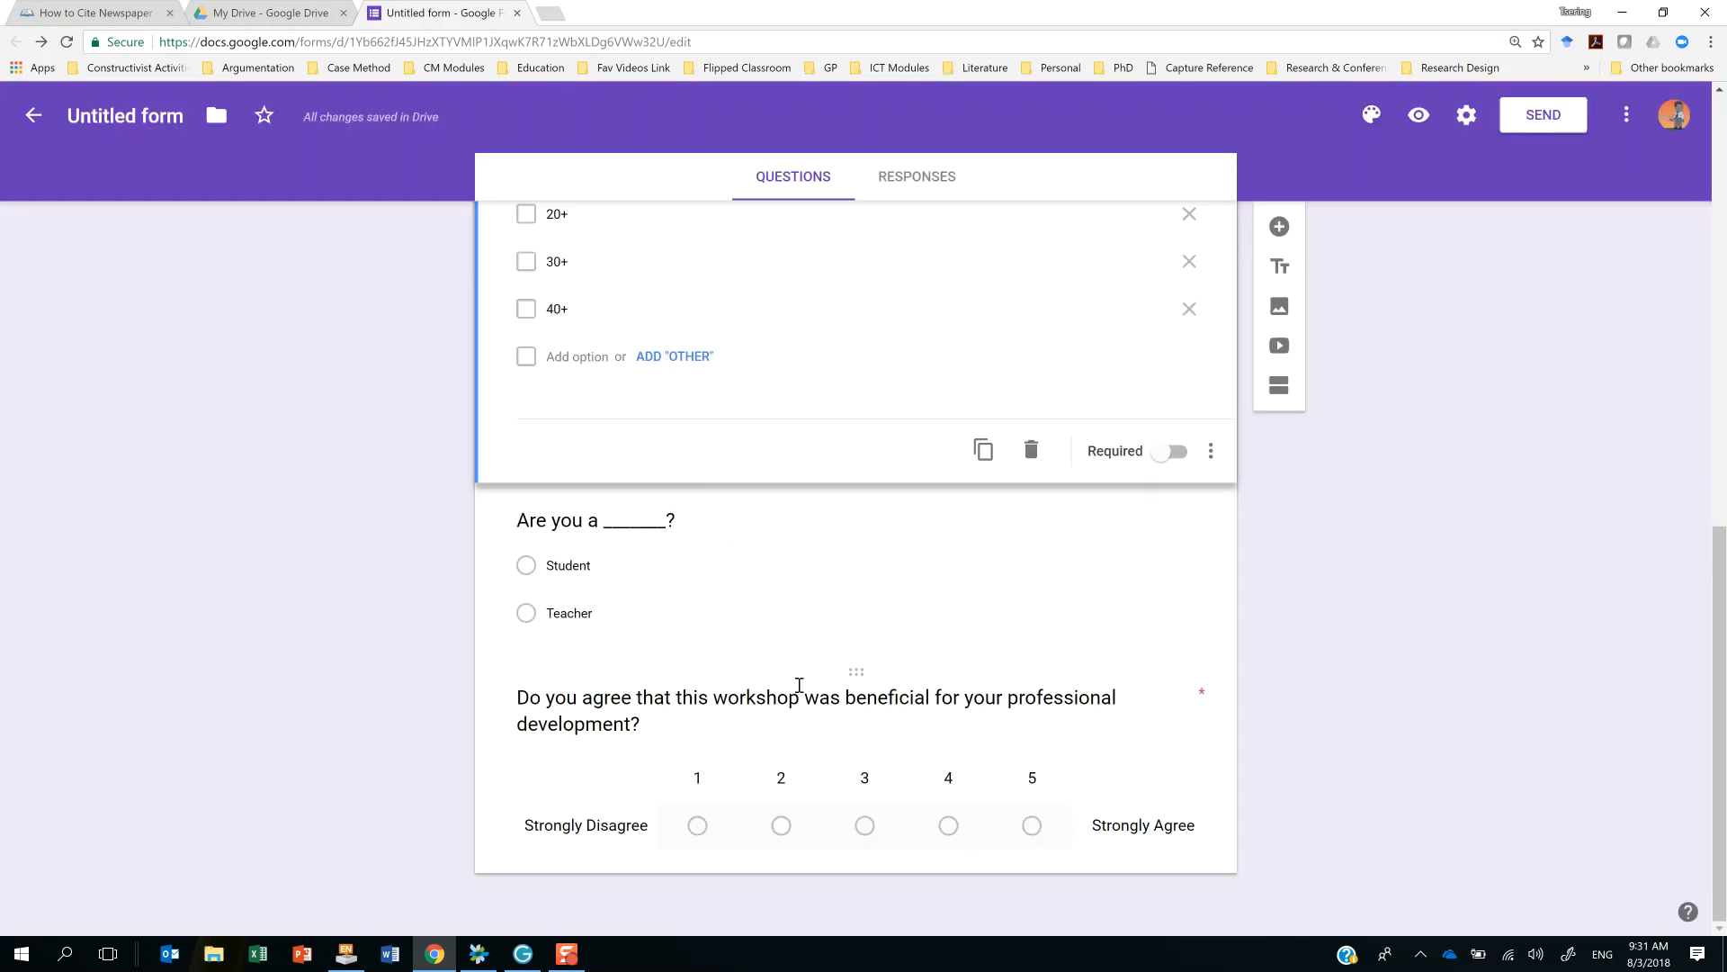
Title the inserted classroom image "Look at the image and answer the question below.".
{"action": "scroll", "coordinate": [911, 643], "scroll_direction": "up", "scroll_amount": 10}
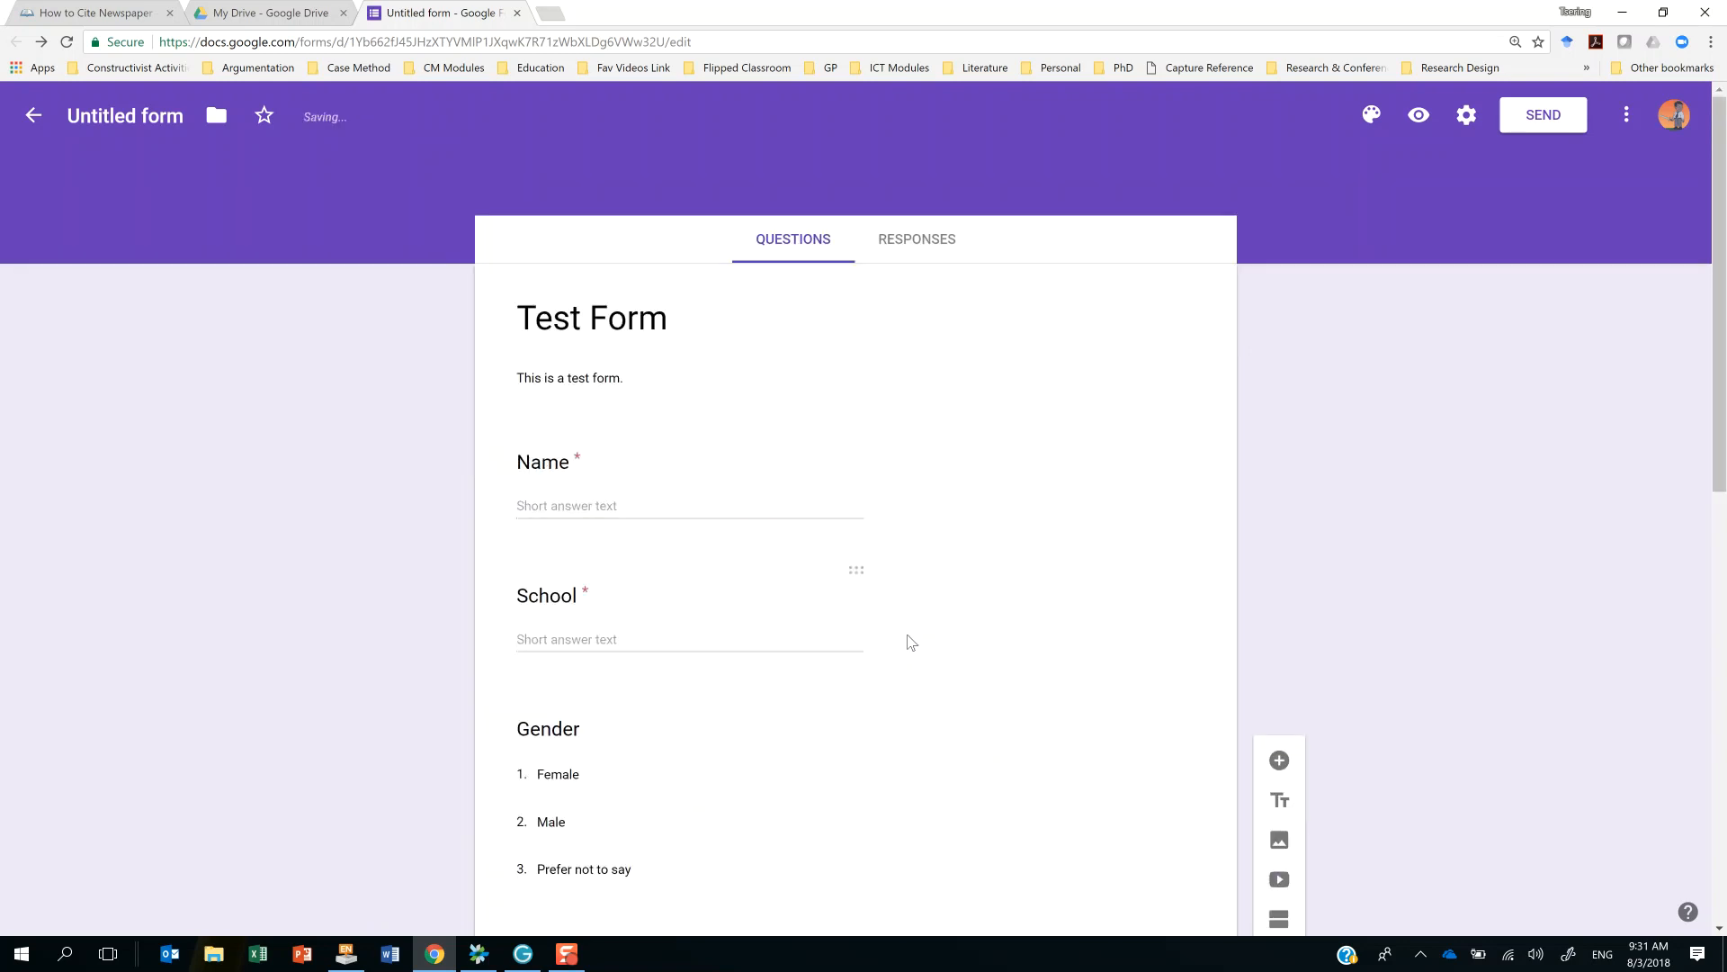
{"action": "scroll", "coordinate": [911, 643], "scroll_direction": "down", "scroll_amount": 10}
{"action": "scroll", "coordinate": [916, 535], "scroll_direction": "up", "scroll_amount": 1}
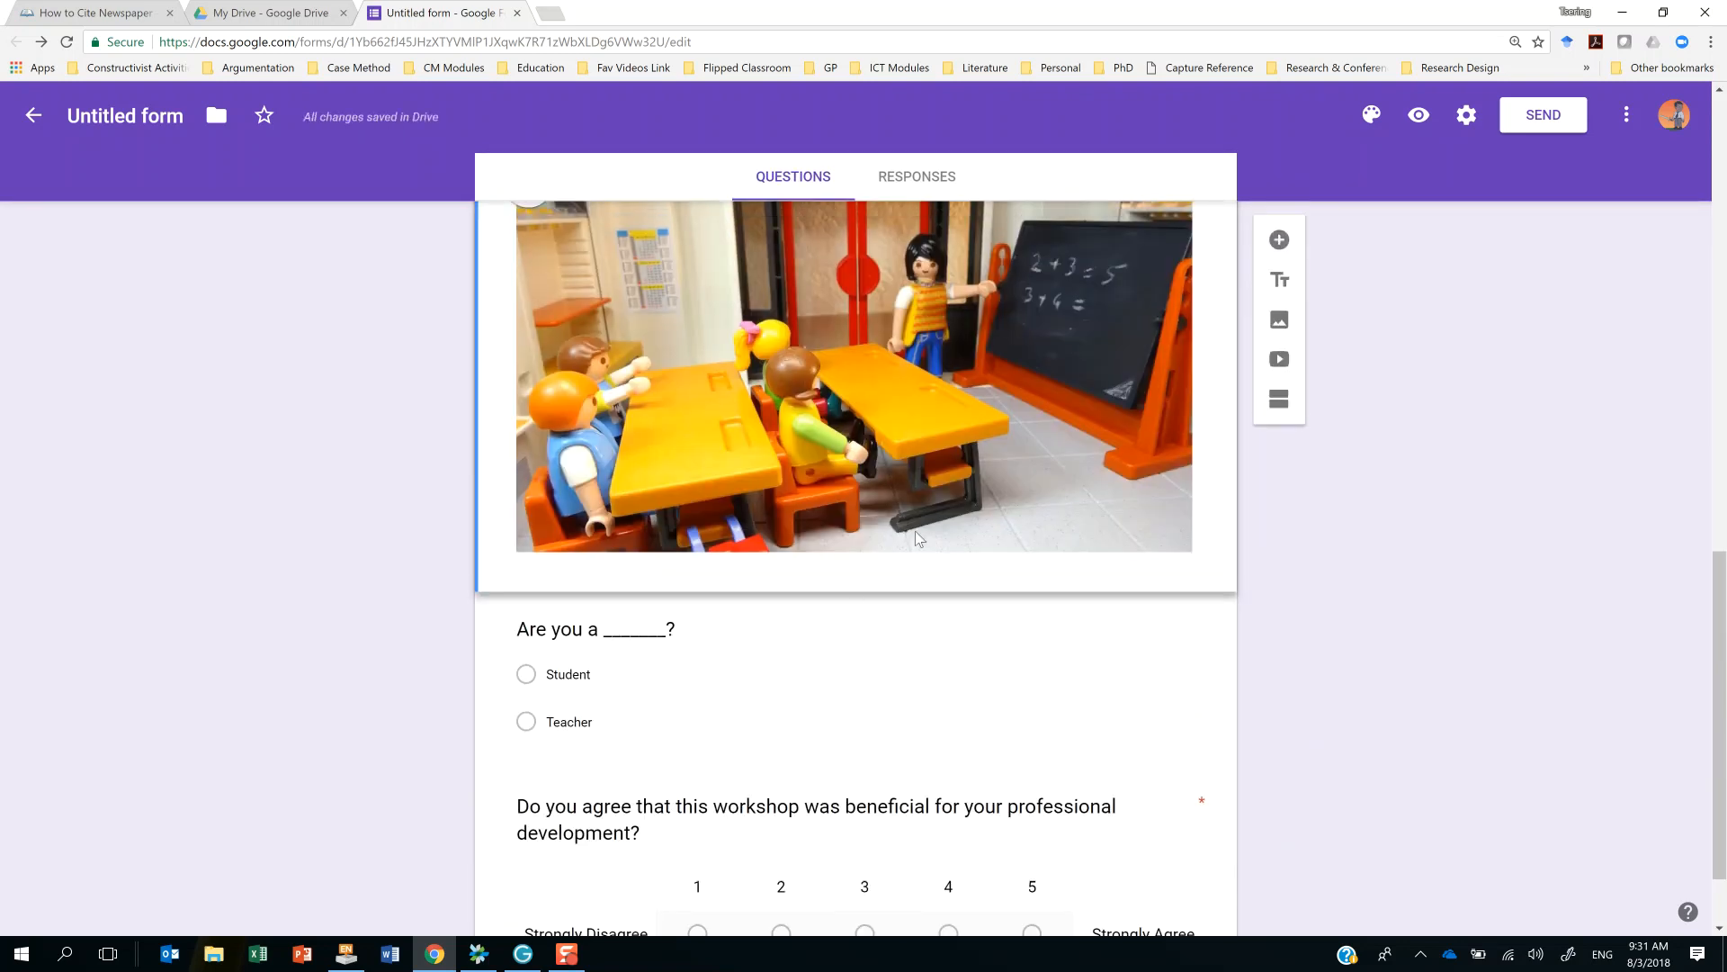
{"action": "scroll", "coordinate": [915, 538], "scroll_direction": "up", "scroll_amount": 3}
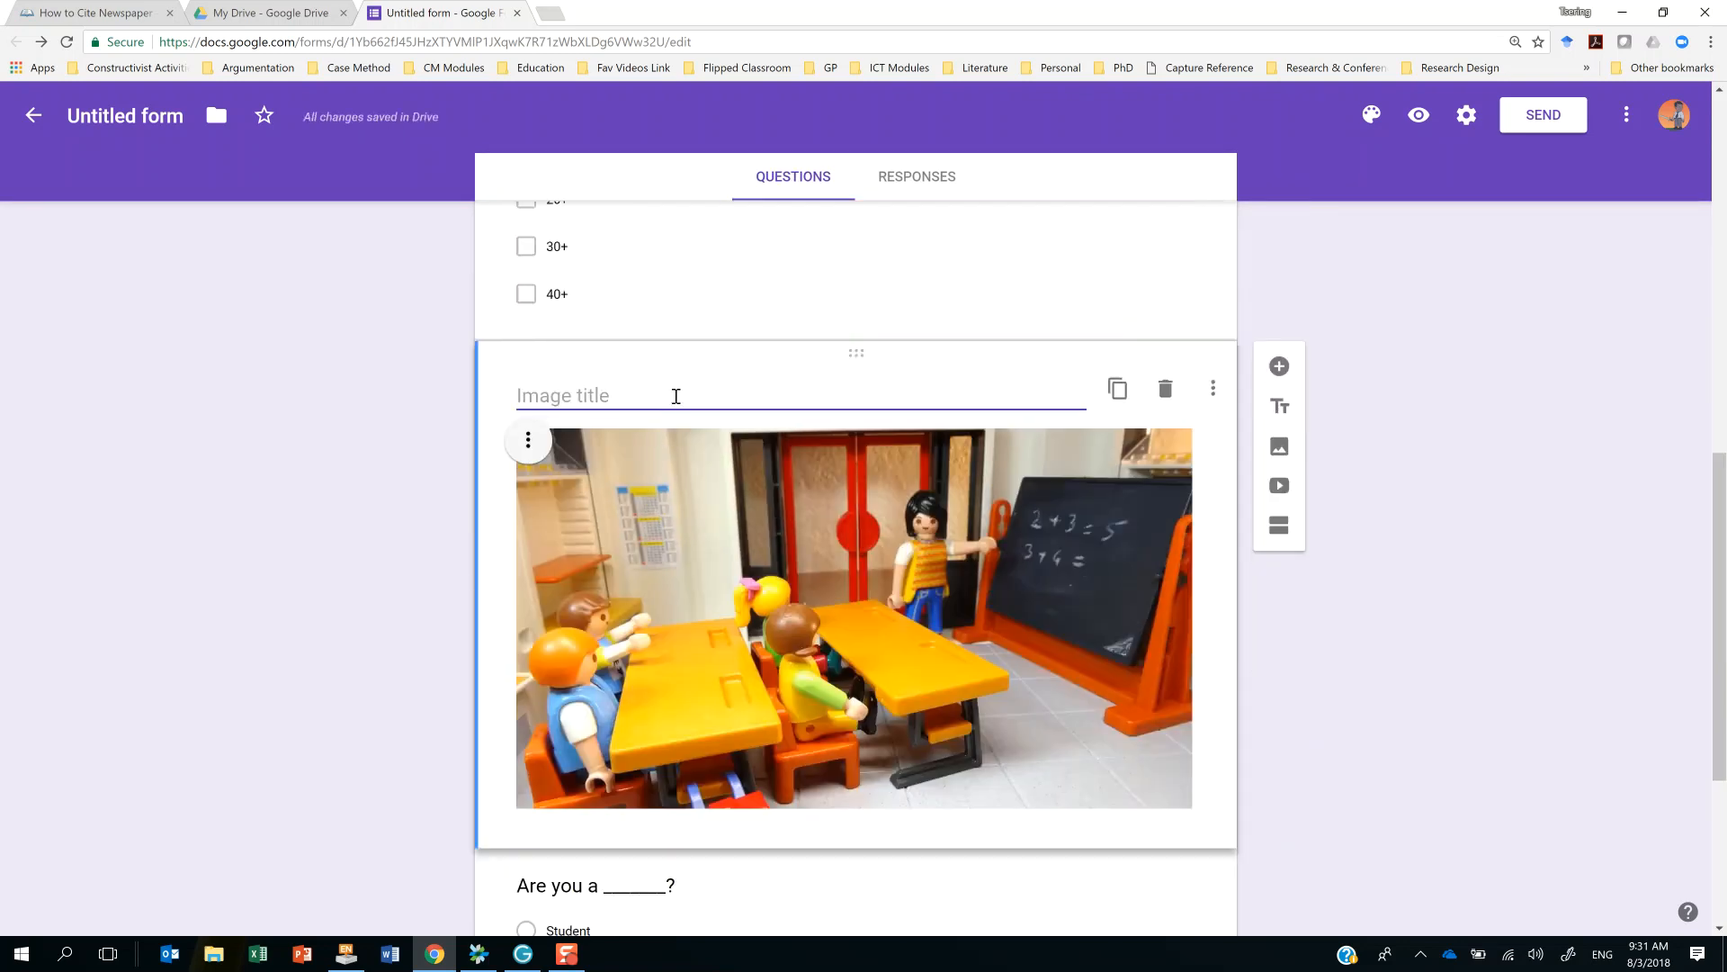
{"action": "type", "text": "Look at the"}
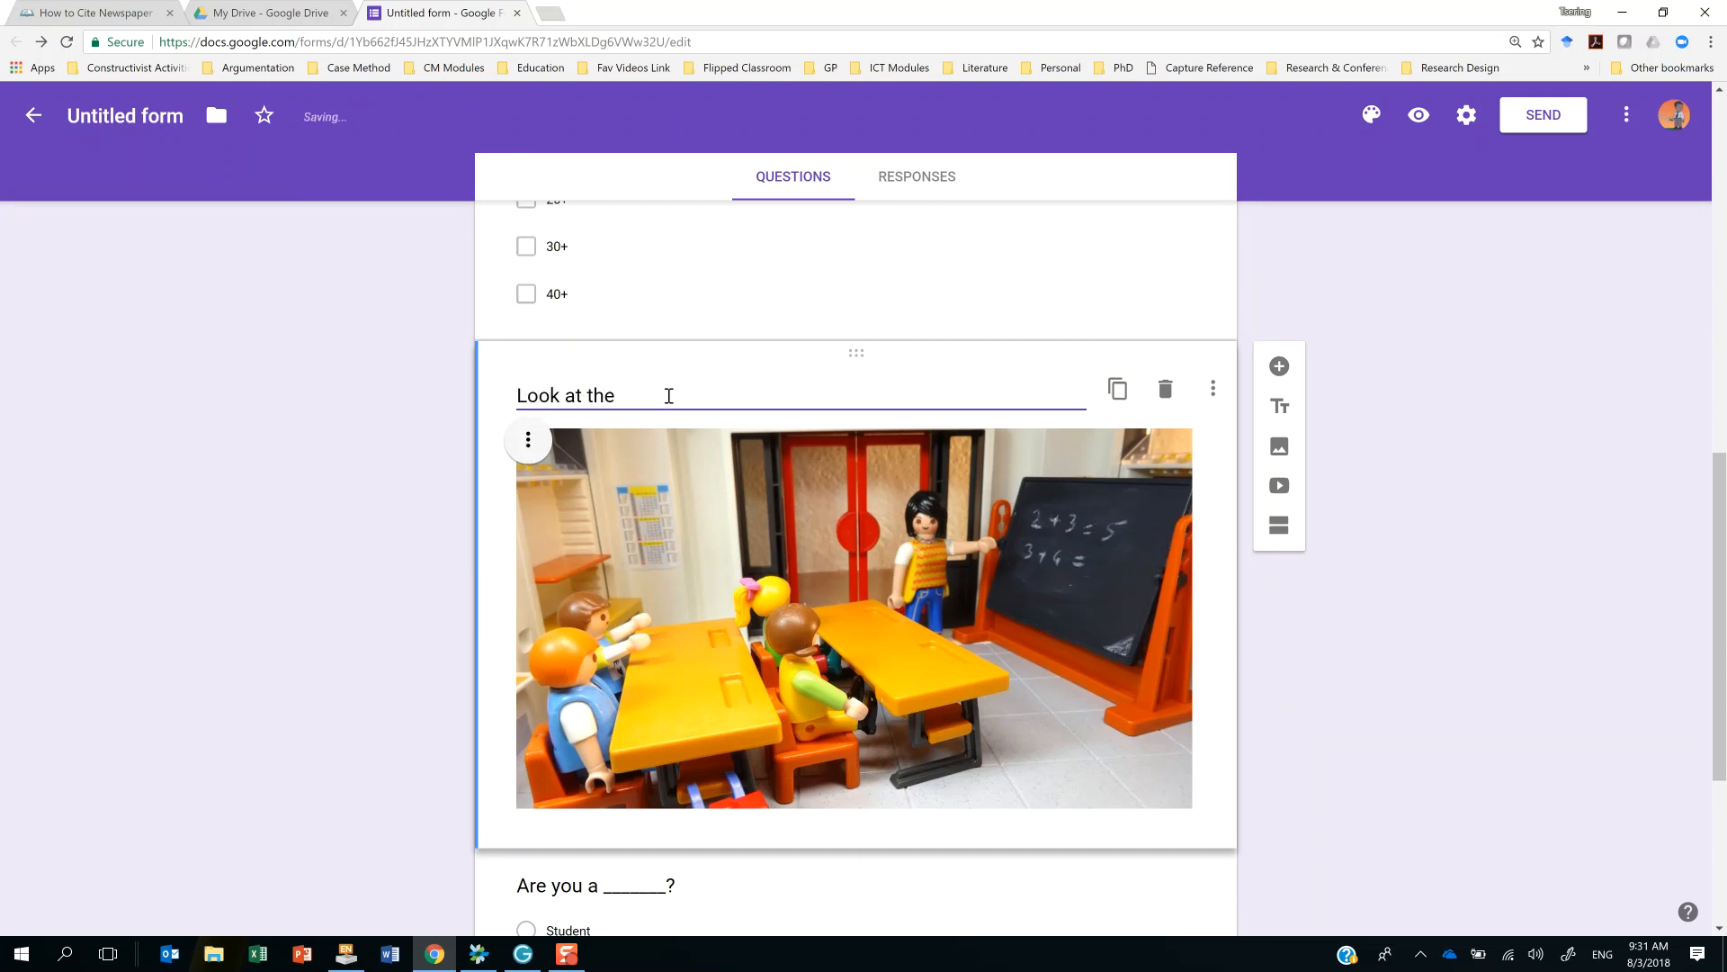
{"action": "type", "text": " image"}
{"action": "key", "text": "BackSpace"}
{"action": "type", "text": "and answer the question below"}
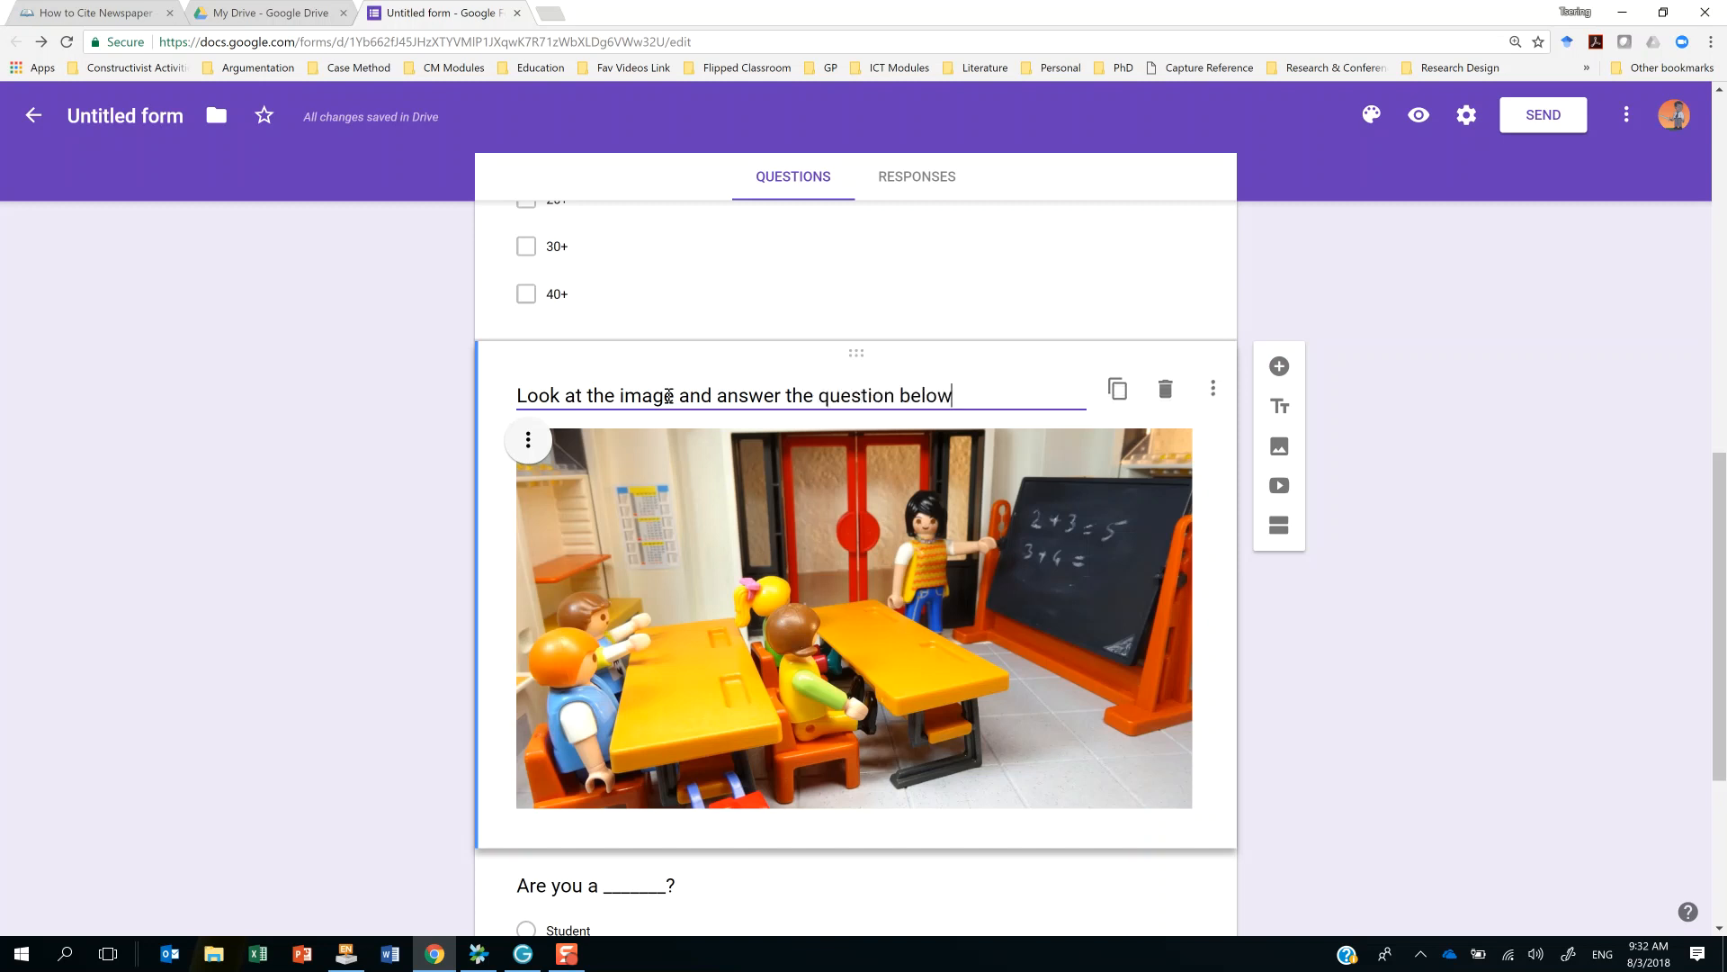
{"action": "type", "text": "."}
{"action": "left_click", "coordinate": [1523, 761]}
Add a short-answer question "What is the teacher doing?" directly below the classroom image.
{"action": "scroll", "coordinate": [1080, 720], "scroll_direction": "down", "scroll_amount": 2}
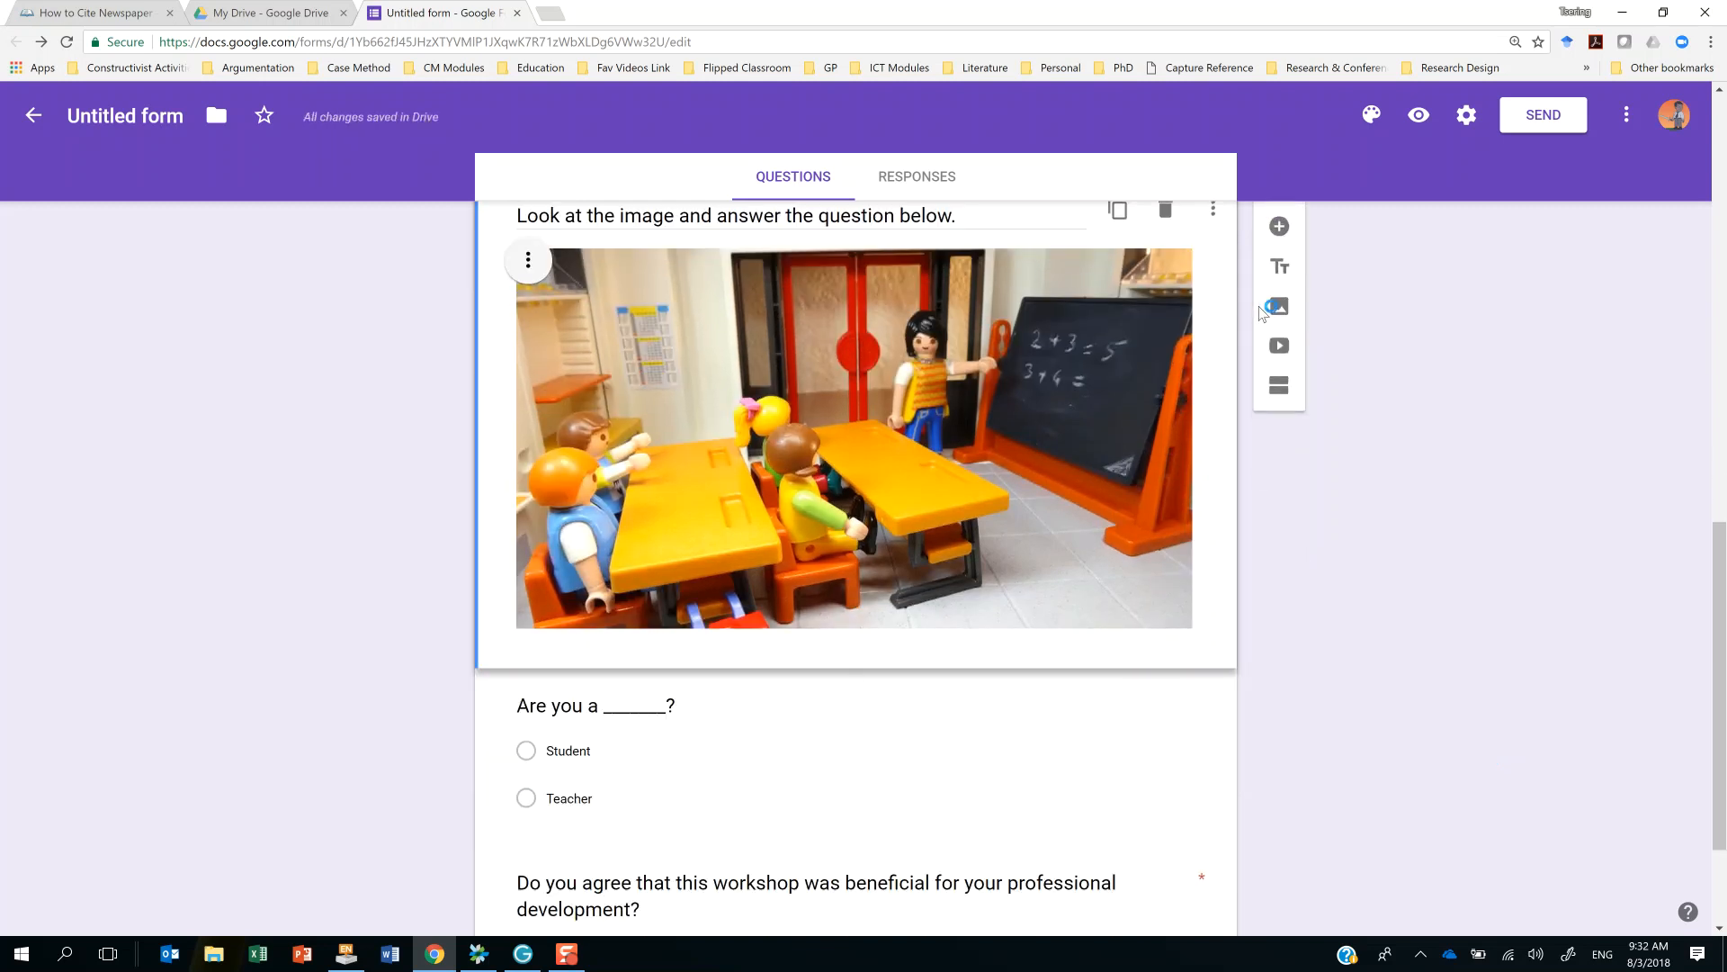
{"action": "left_click", "coordinate": [1279, 226]}
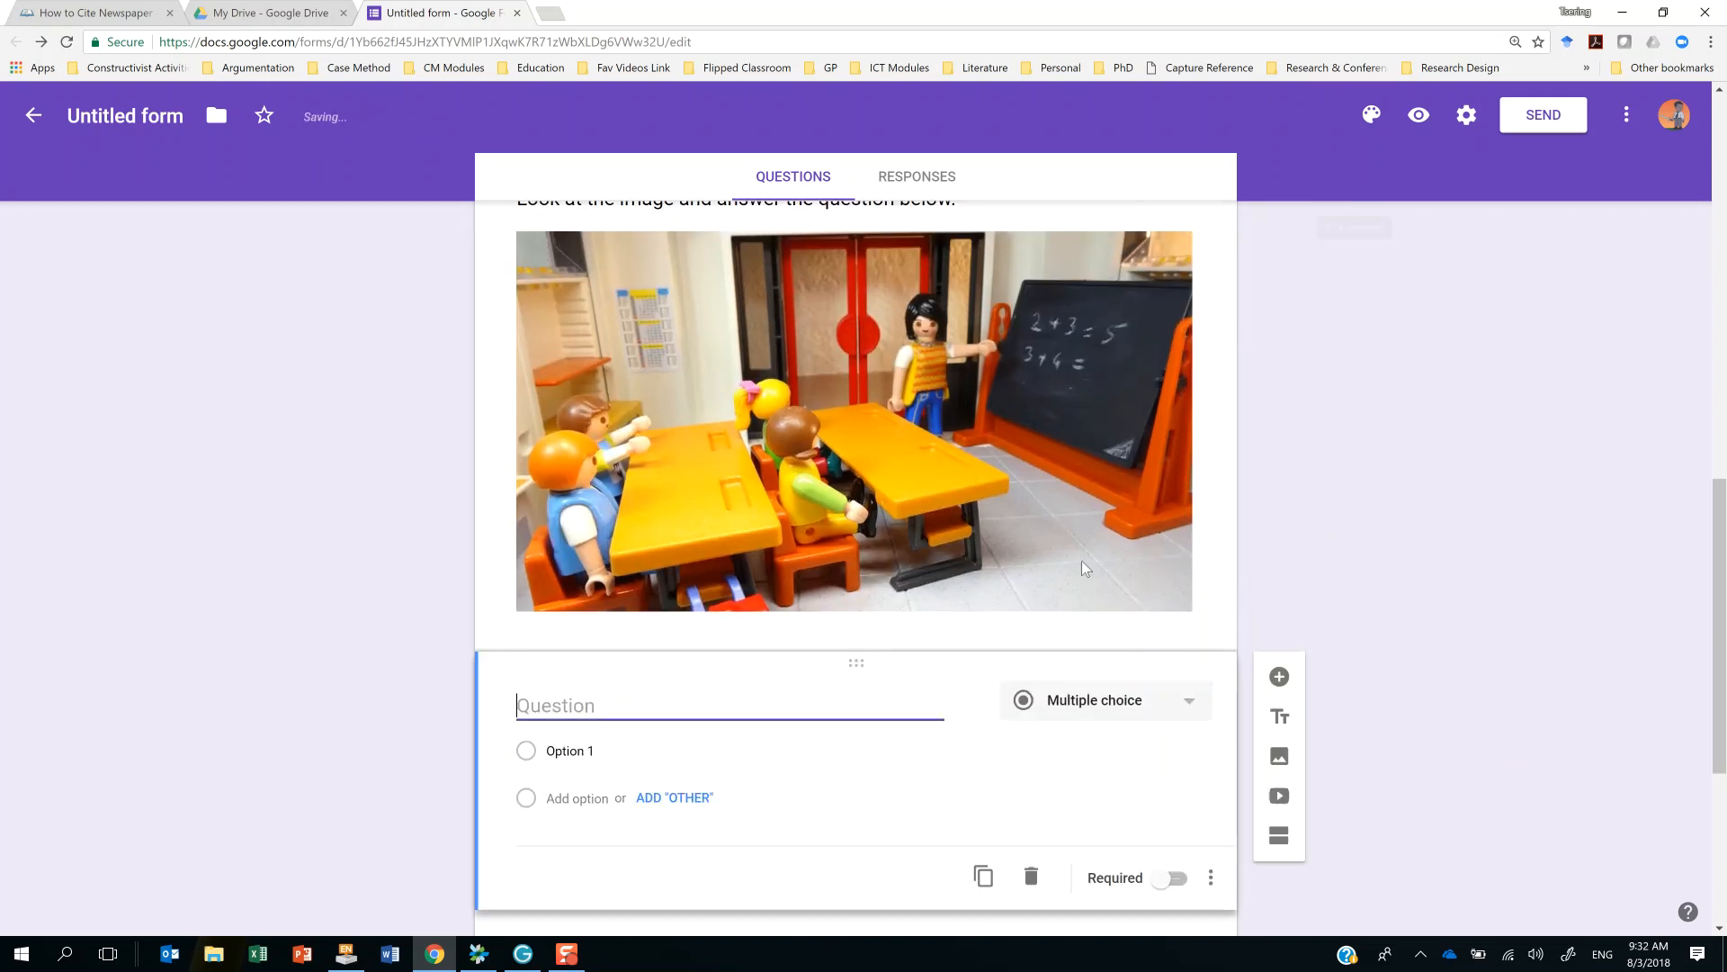
{"action": "type", "text": "What"}
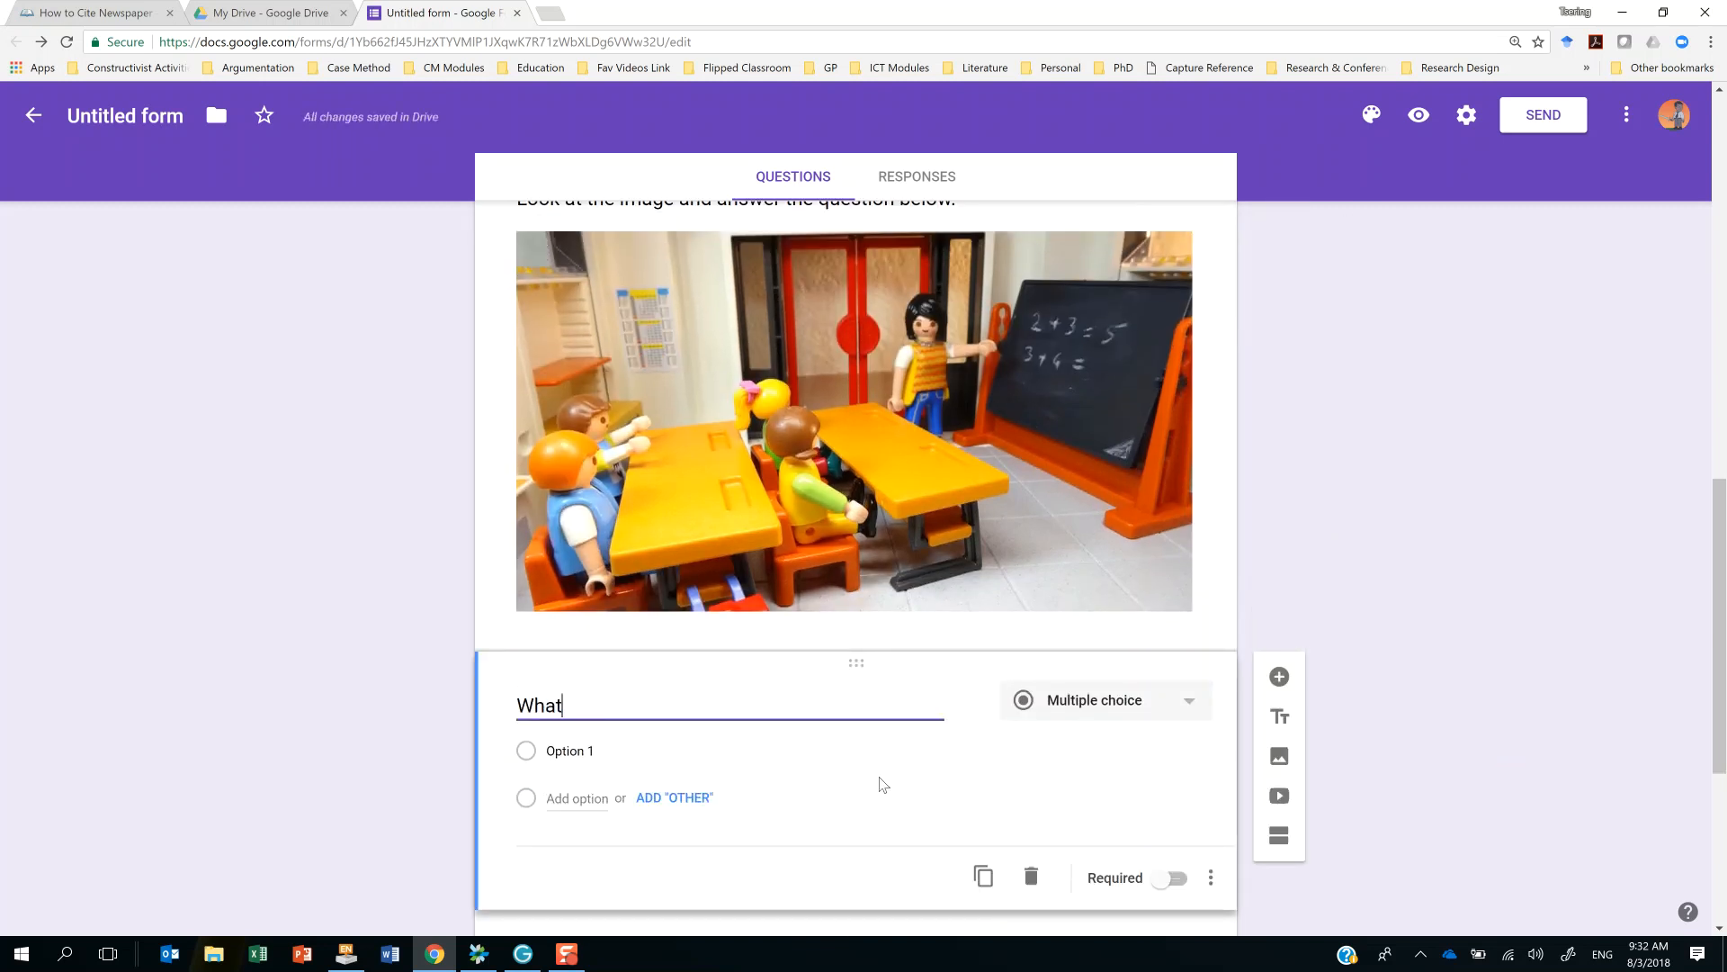
{"action": "type", "text": " is the tea"}
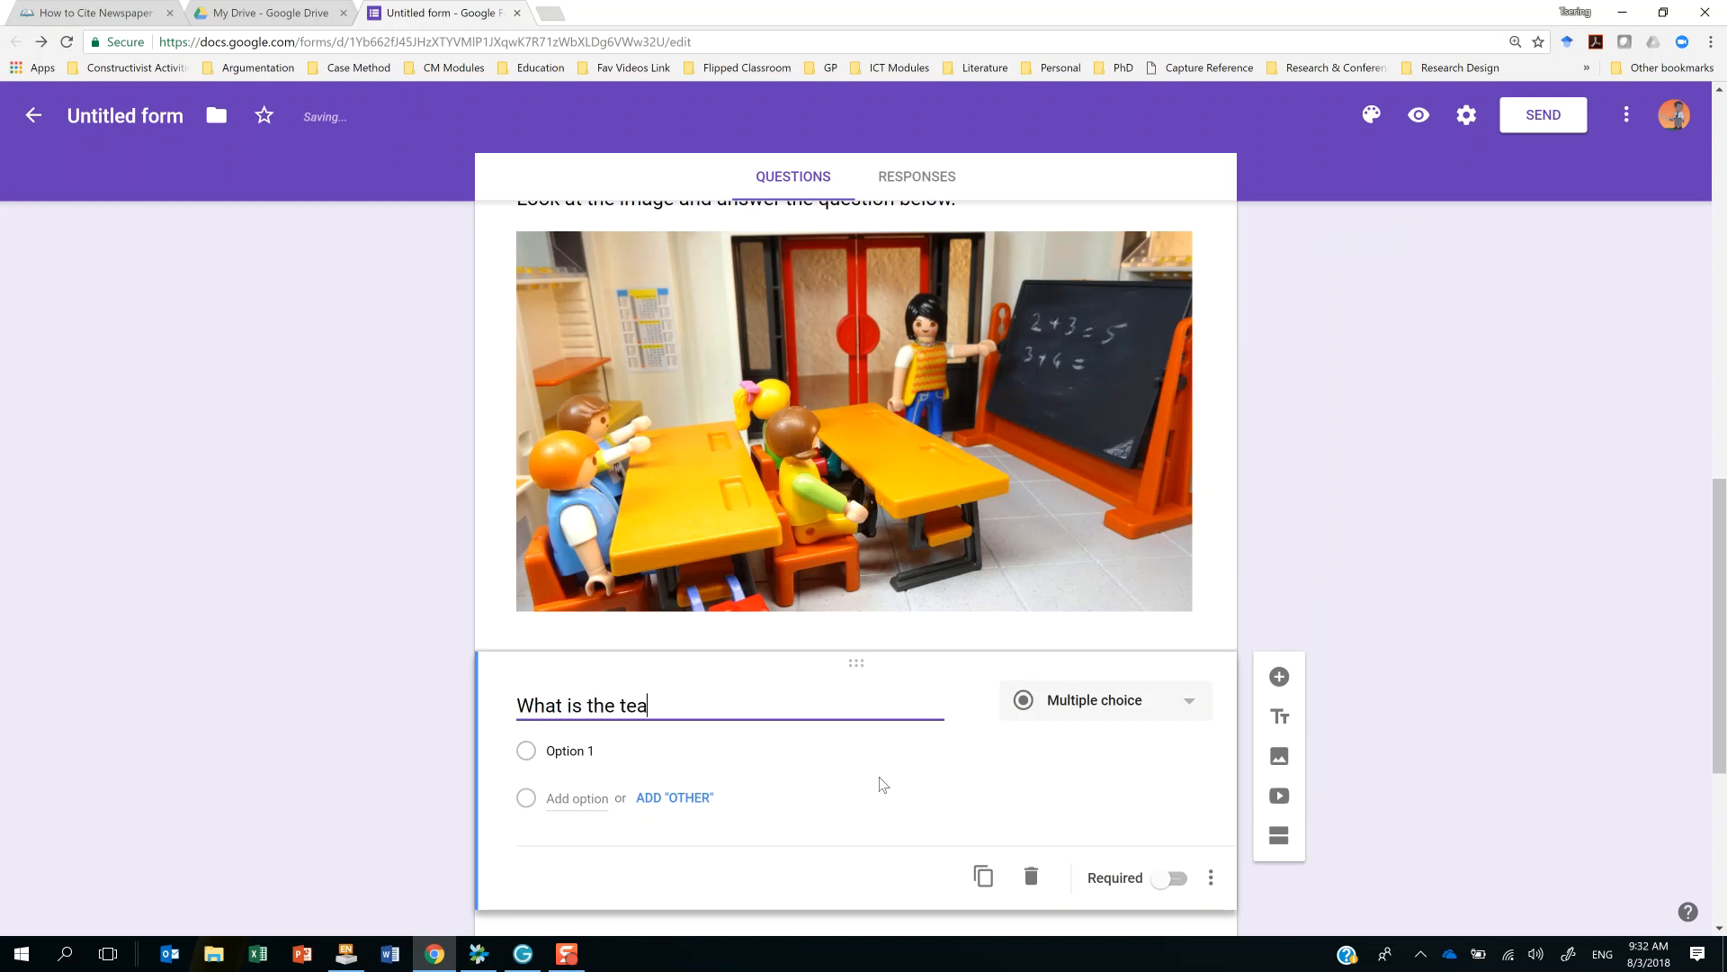
{"action": "type", "text": "cher doing?"}
{"action": "left_click", "coordinate": [1140, 709]}
{"action": "left_click", "coordinate": [1068, 399]}
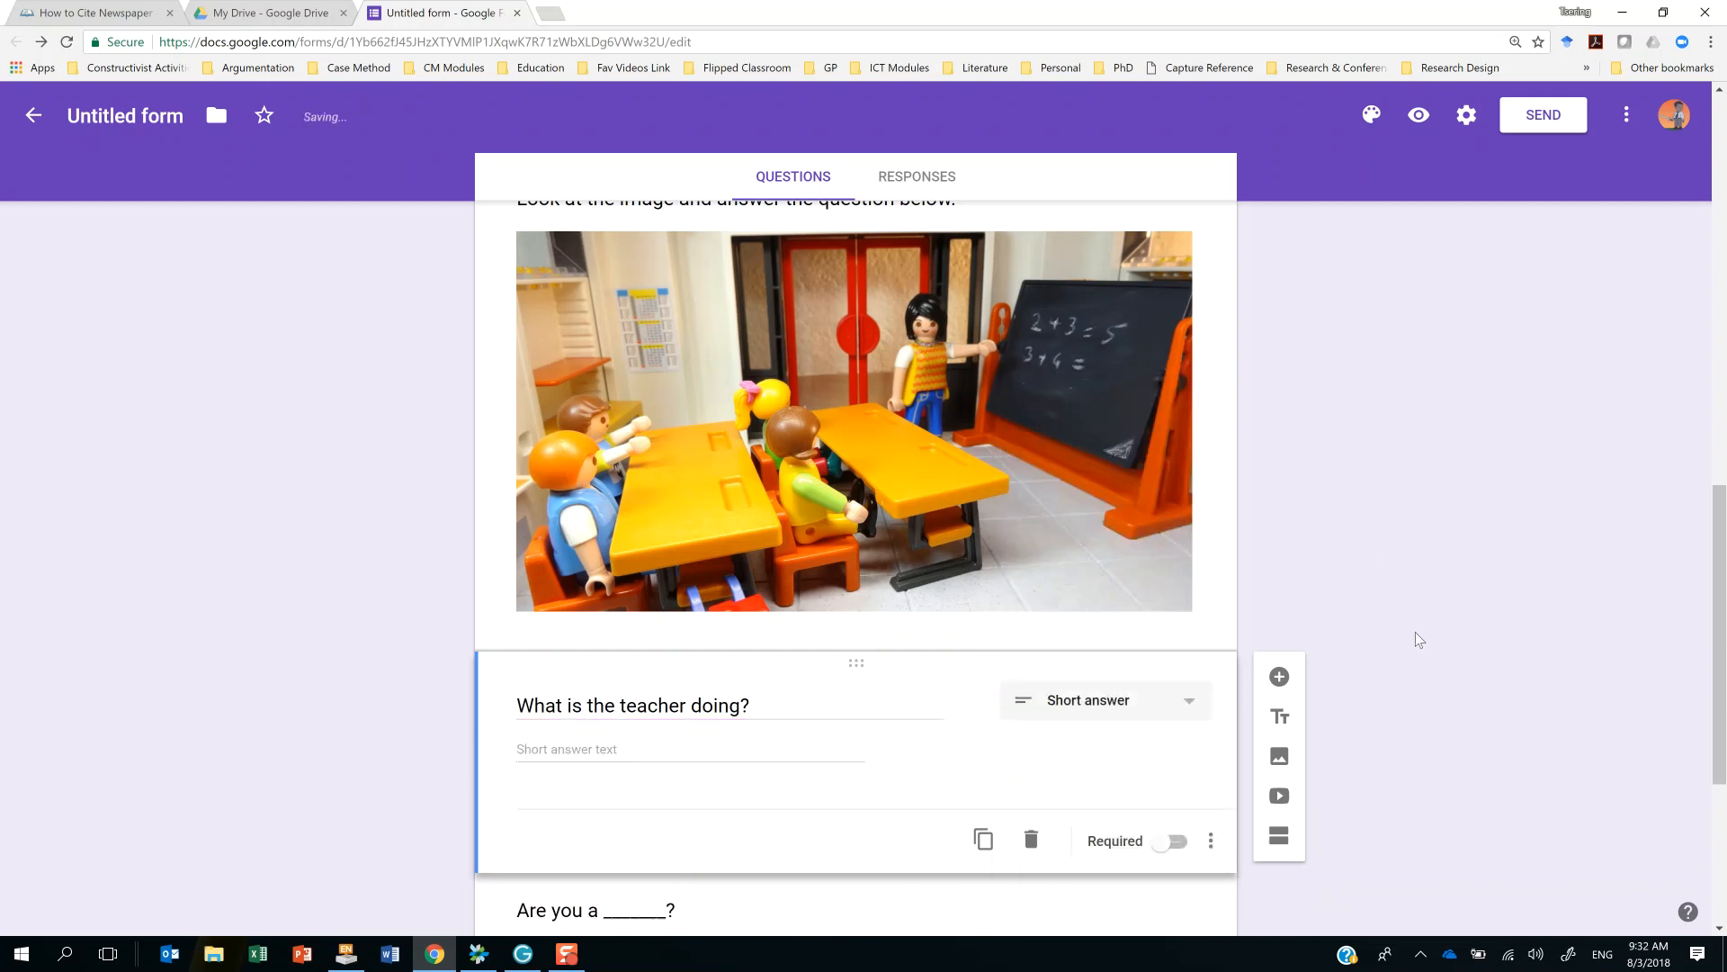
Review the classroom image, its short-answer question and the questions around them.
{"action": "scroll", "coordinate": [1393, 683], "scroll_direction": "up", "scroll_amount": 1}
{"action": "scroll", "coordinate": [1393, 687], "scroll_direction": "up", "scroll_amount": 2}
{"action": "scroll", "coordinate": [1241, 669], "scroll_direction": "down", "scroll_amount": 1}
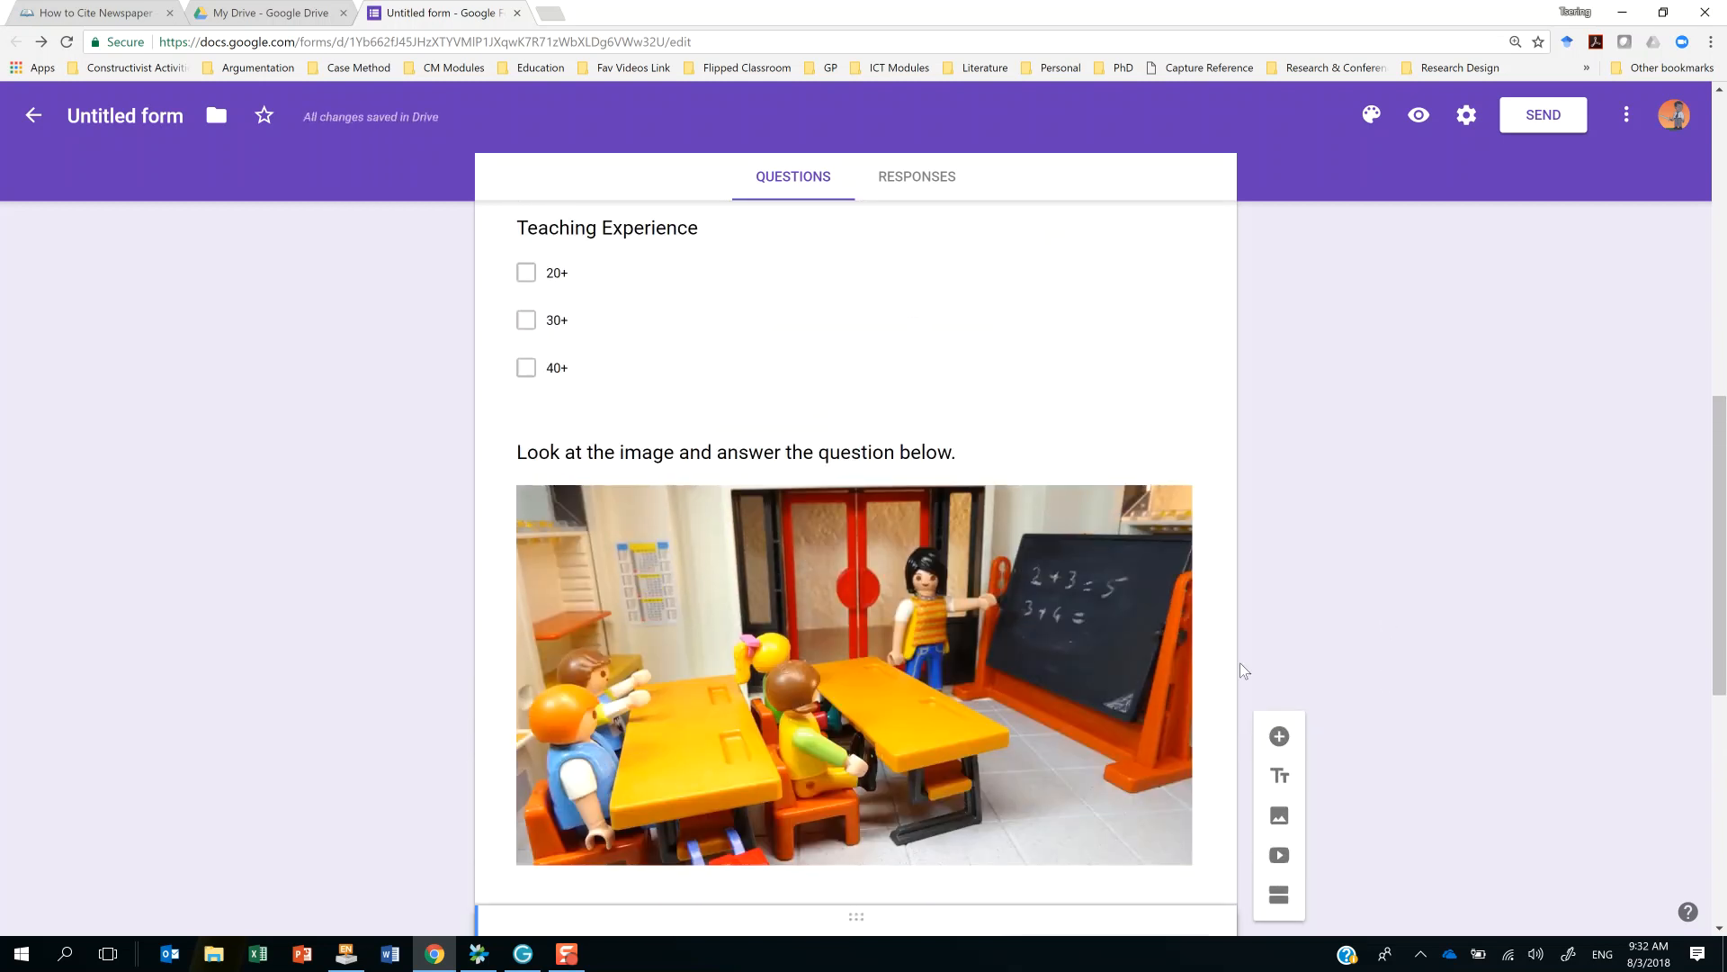
{"action": "scroll", "coordinate": [844, 671], "scroll_direction": "up", "scroll_amount": 1}
{"action": "scroll", "coordinate": [844, 662], "scroll_direction": "down", "scroll_amount": 6}
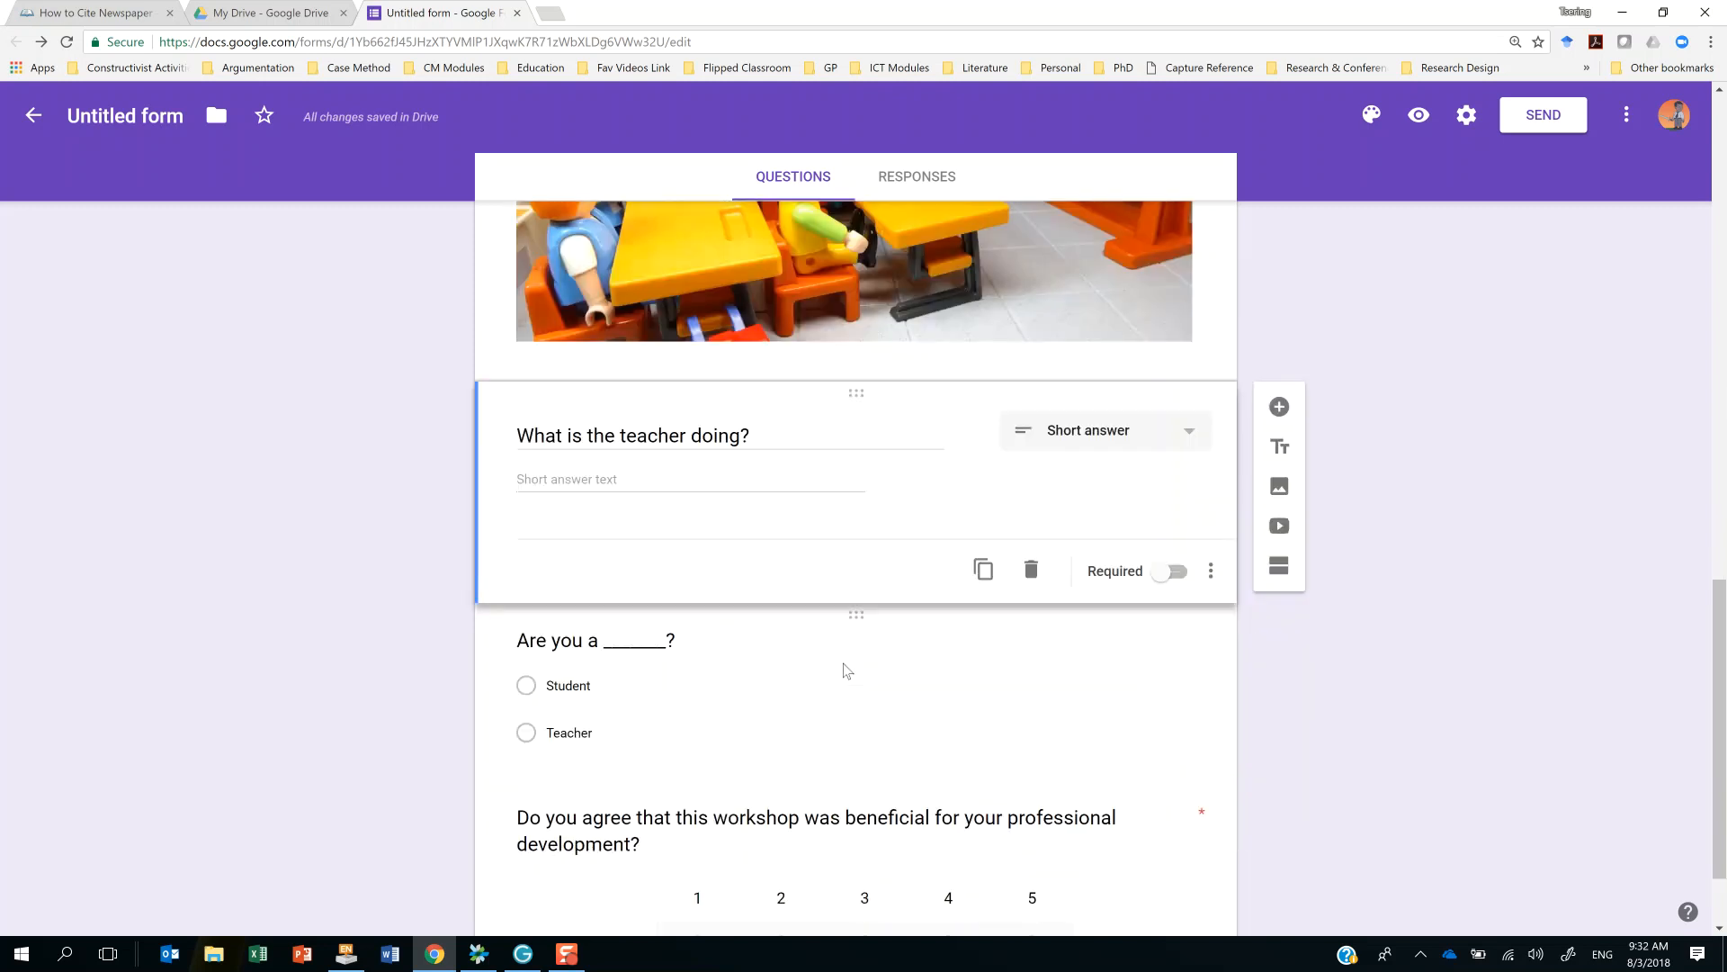
{"action": "scroll", "coordinate": [844, 666], "scroll_direction": "up", "scroll_amount": 5}
{"action": "scroll", "coordinate": [844, 671], "scroll_direction": "down", "scroll_amount": 3}
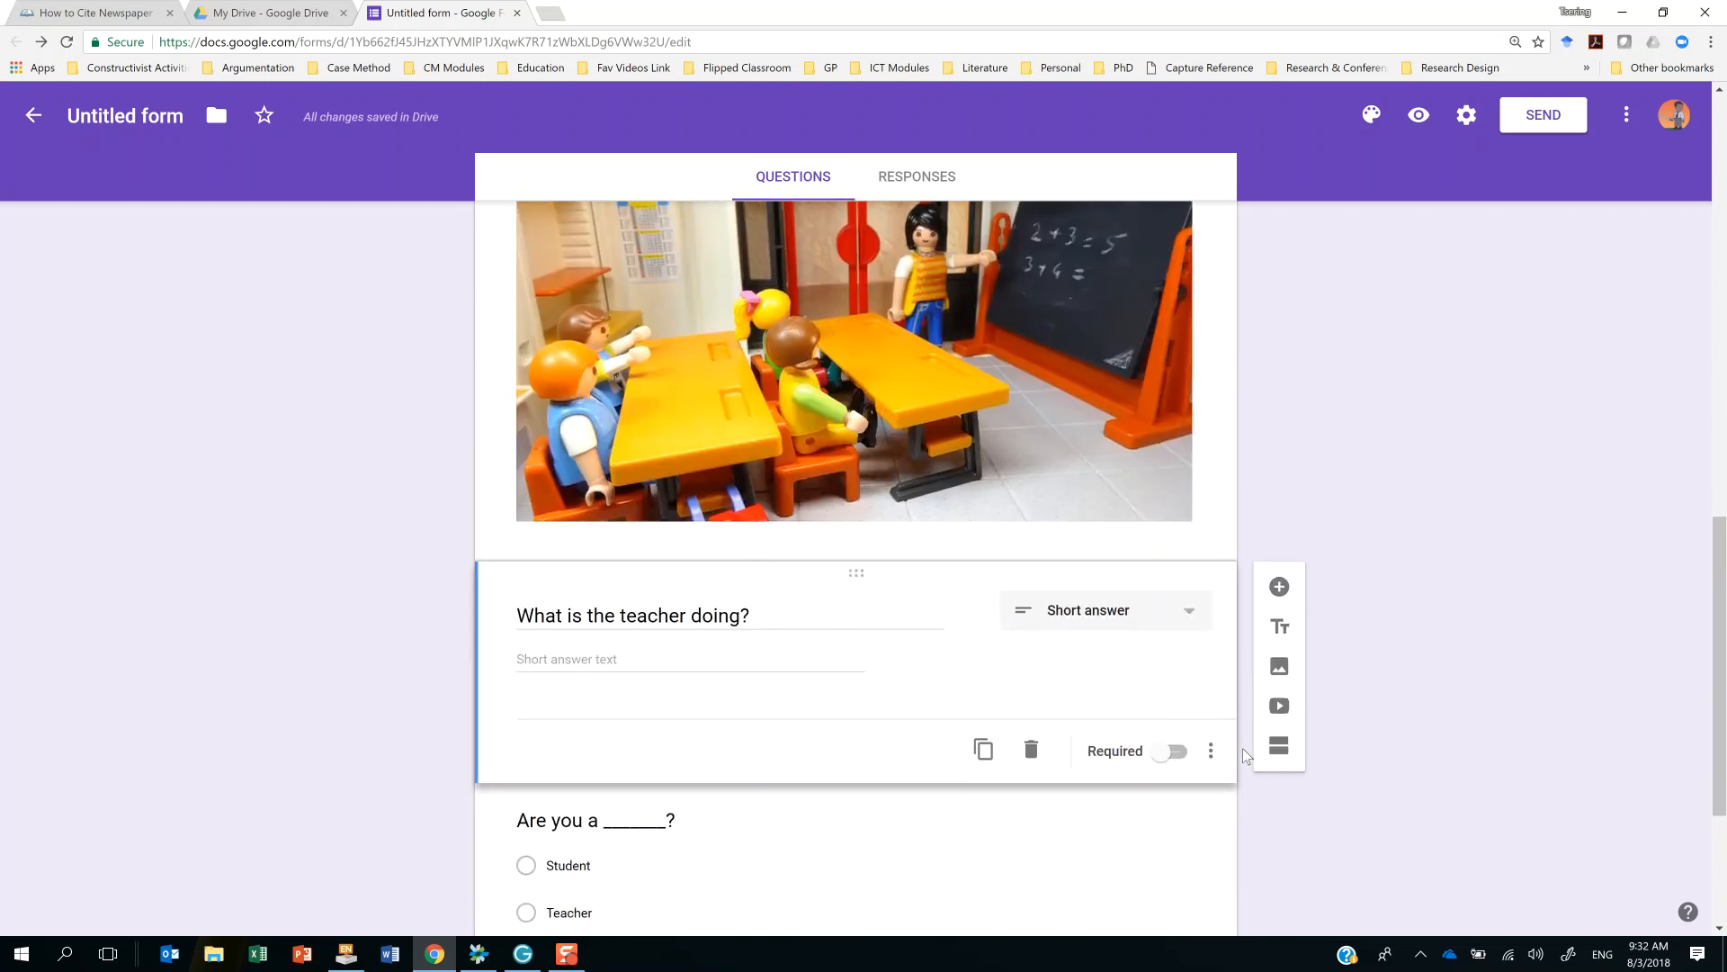
{"action": "scroll", "coordinate": [1242, 747], "scroll_direction": "down", "scroll_amount": 3}
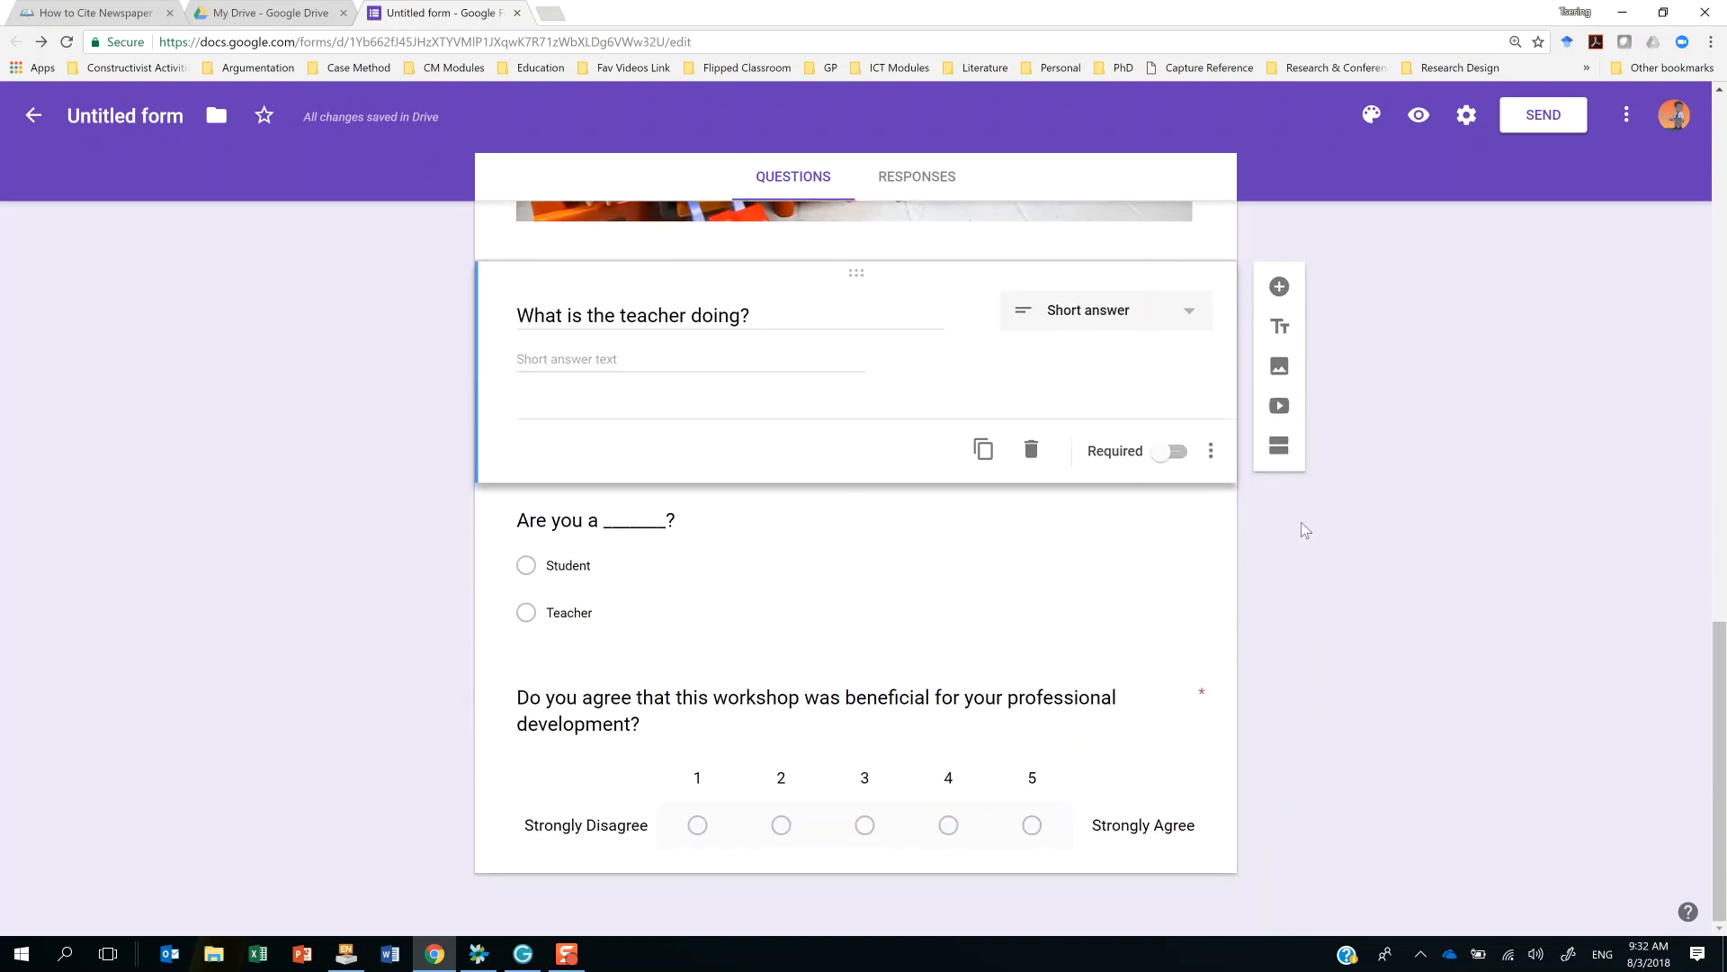
Search YouTube for "fight scene classroom" and insert the "School of Rock - classroom leadership" video below the "What is the teacher doing?" question.
{"action": "left_click", "coordinate": [1280, 409]}
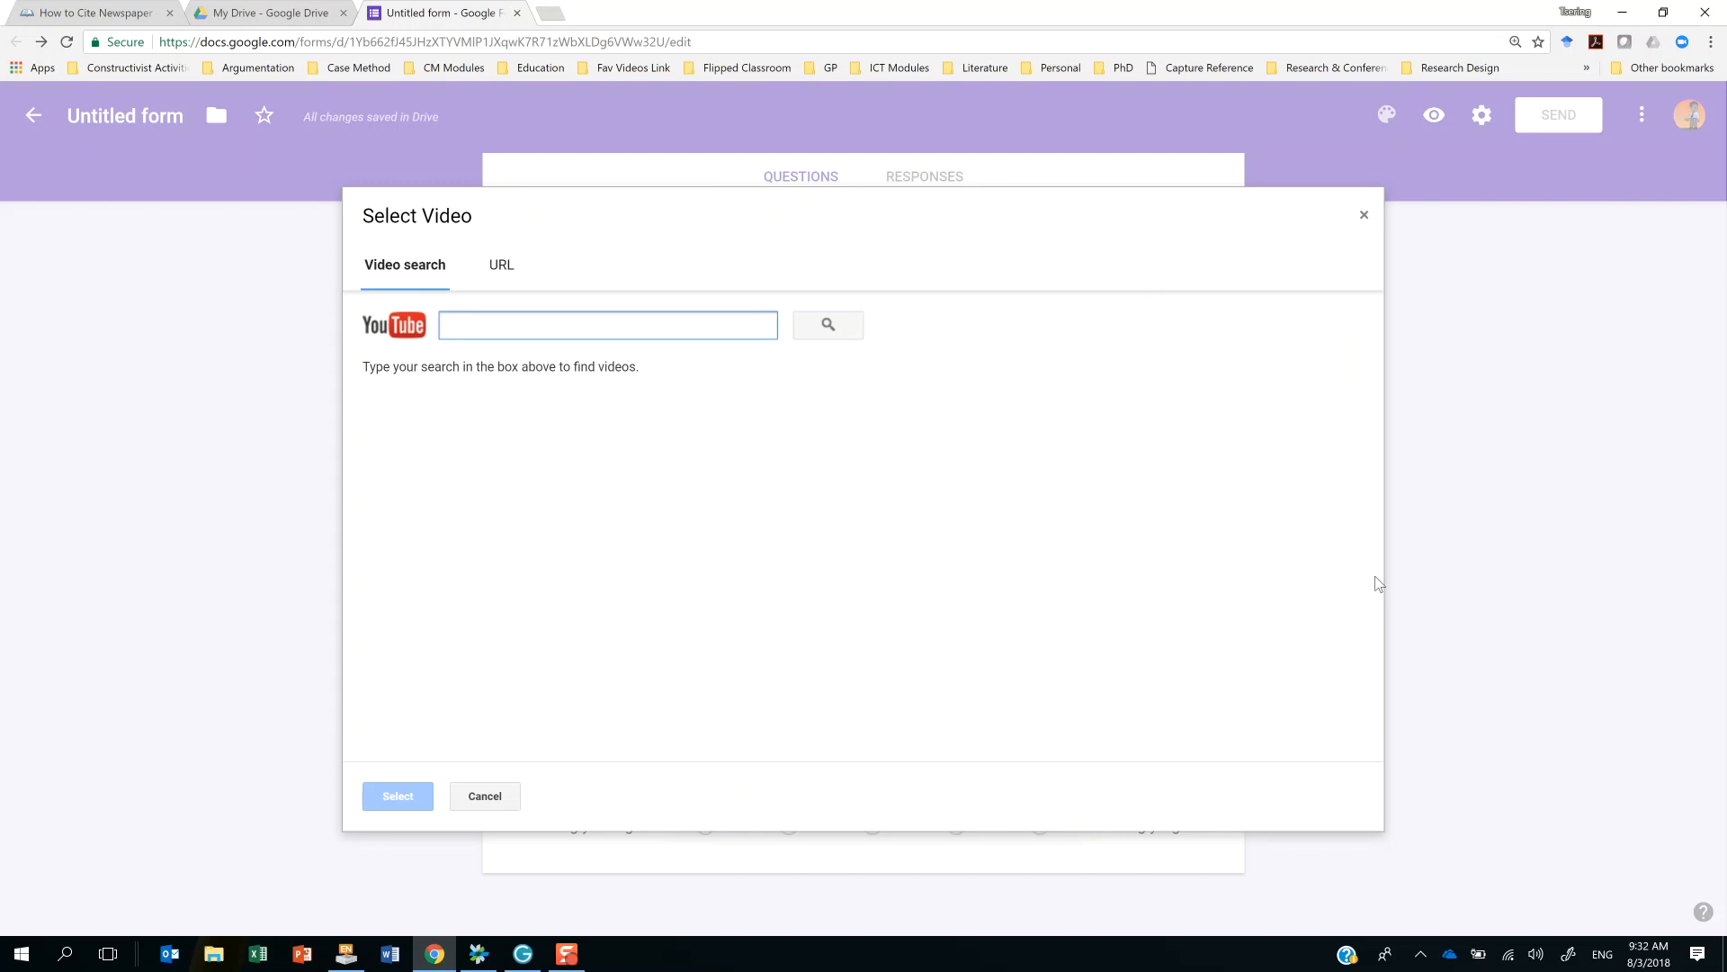
{"action": "type", "text": "fight scene clas"}
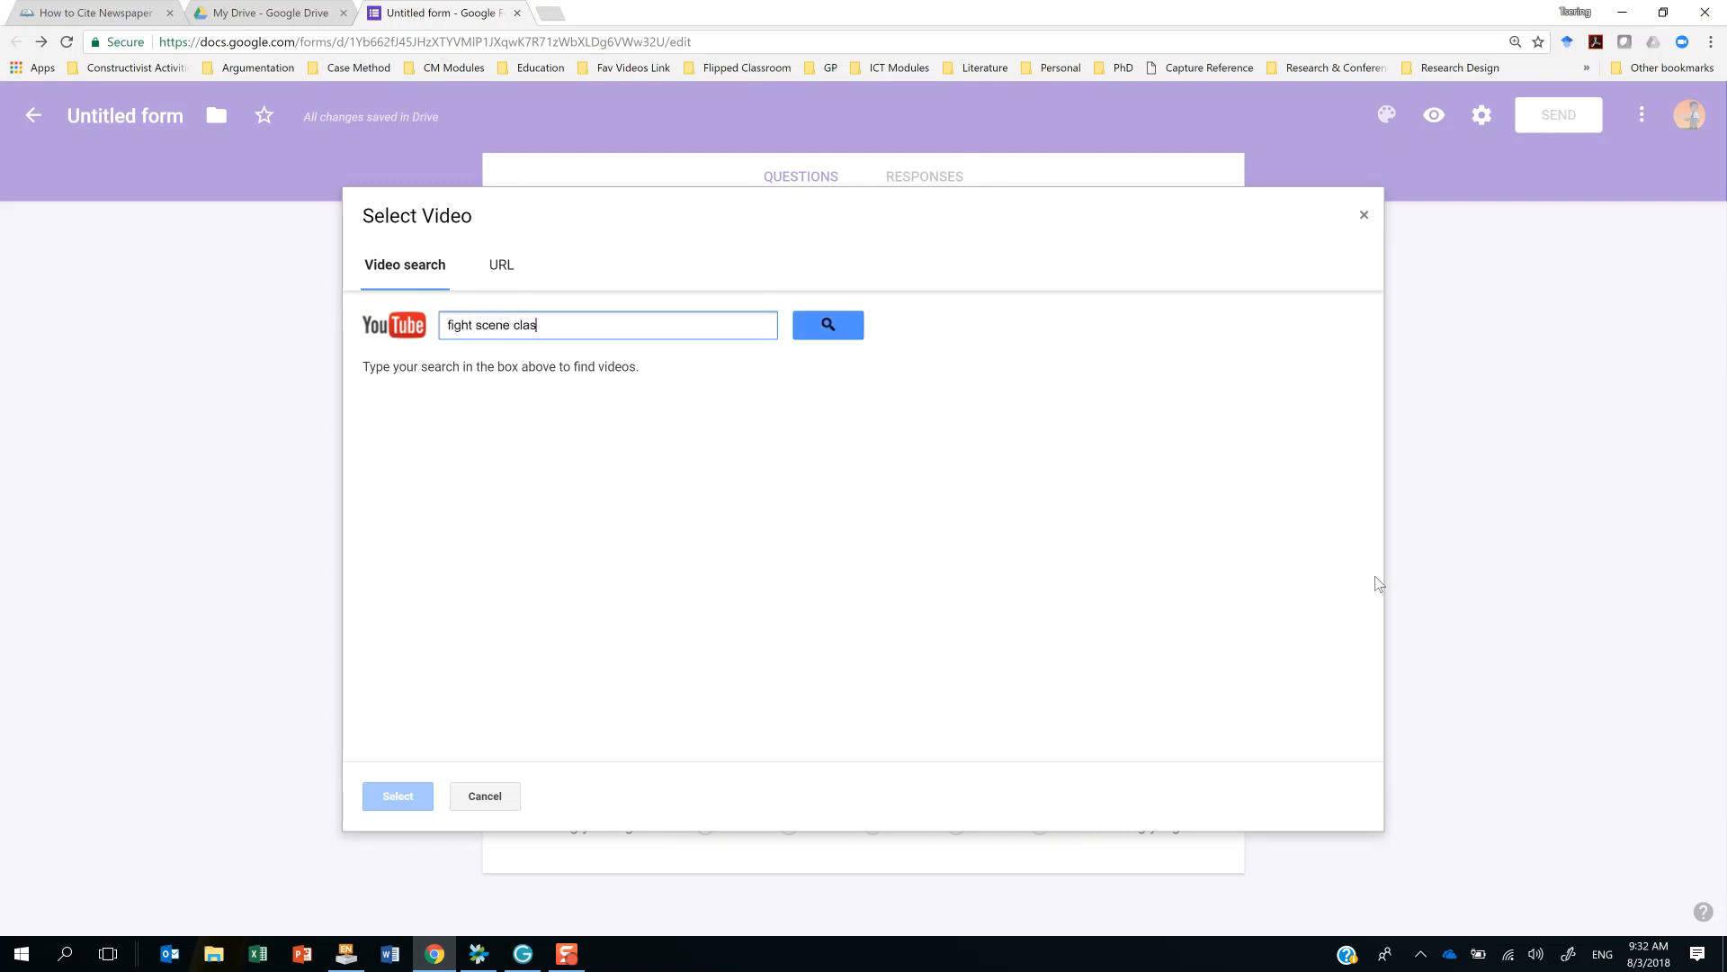
{"action": "type", "text": "sroom"}
{"action": "key", "text": "Return"}
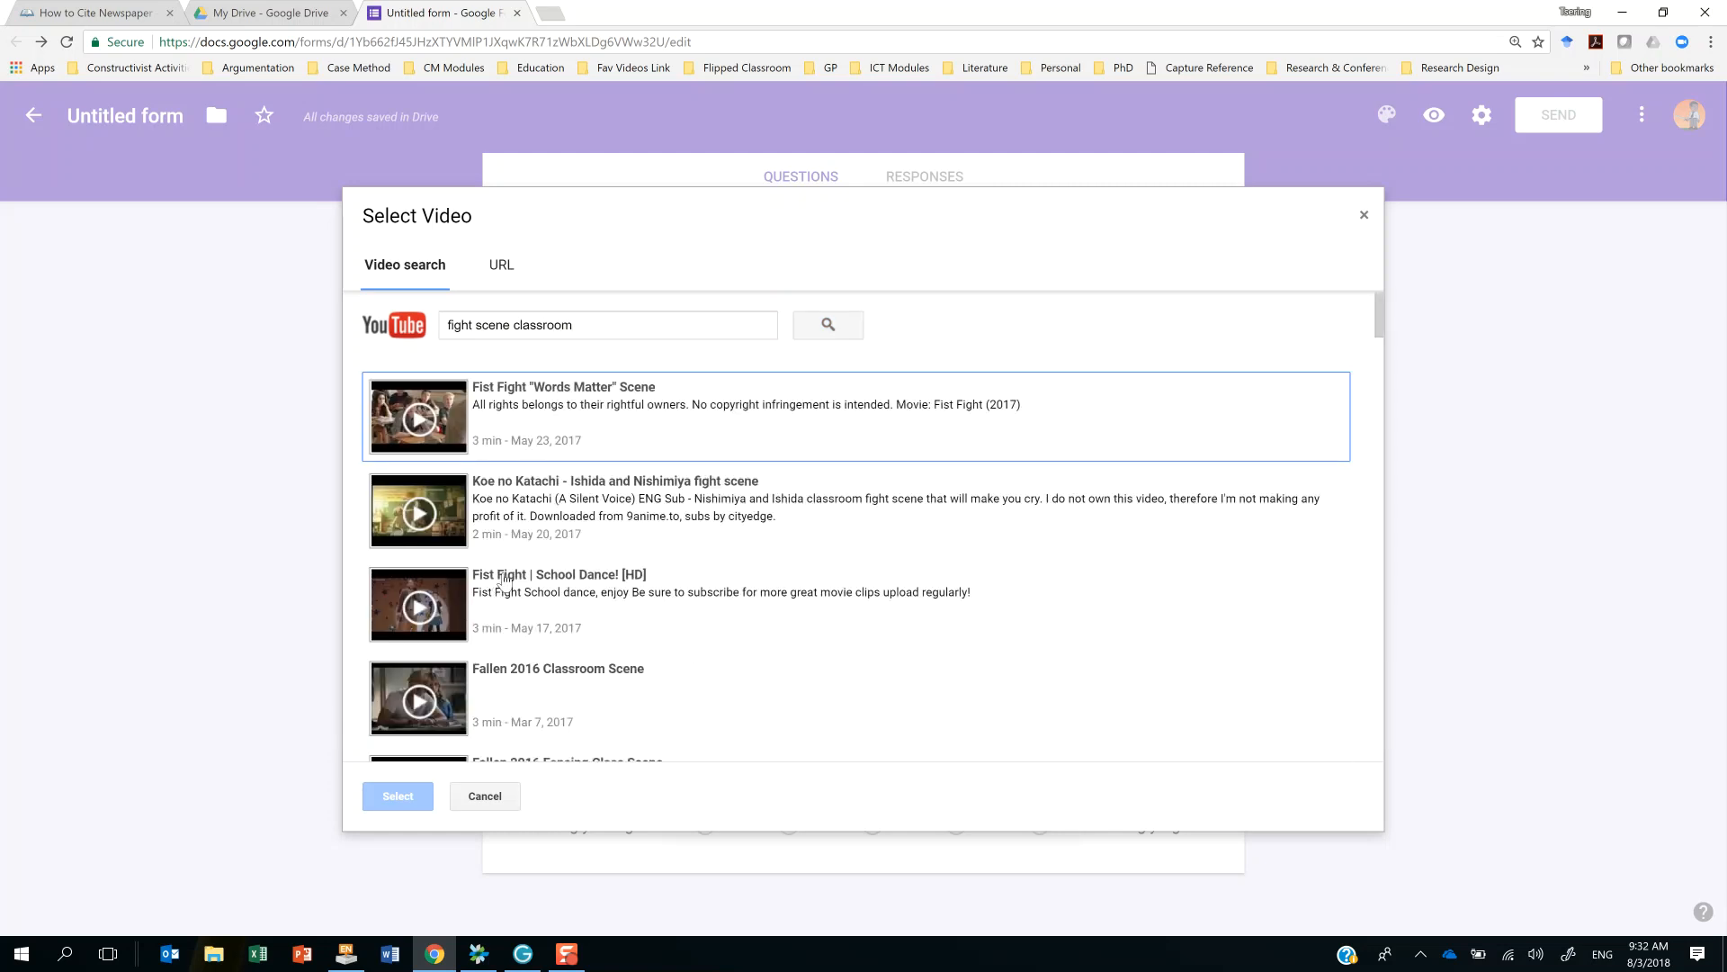
{"action": "scroll", "coordinate": [506, 578], "scroll_direction": "down", "scroll_amount": 1}
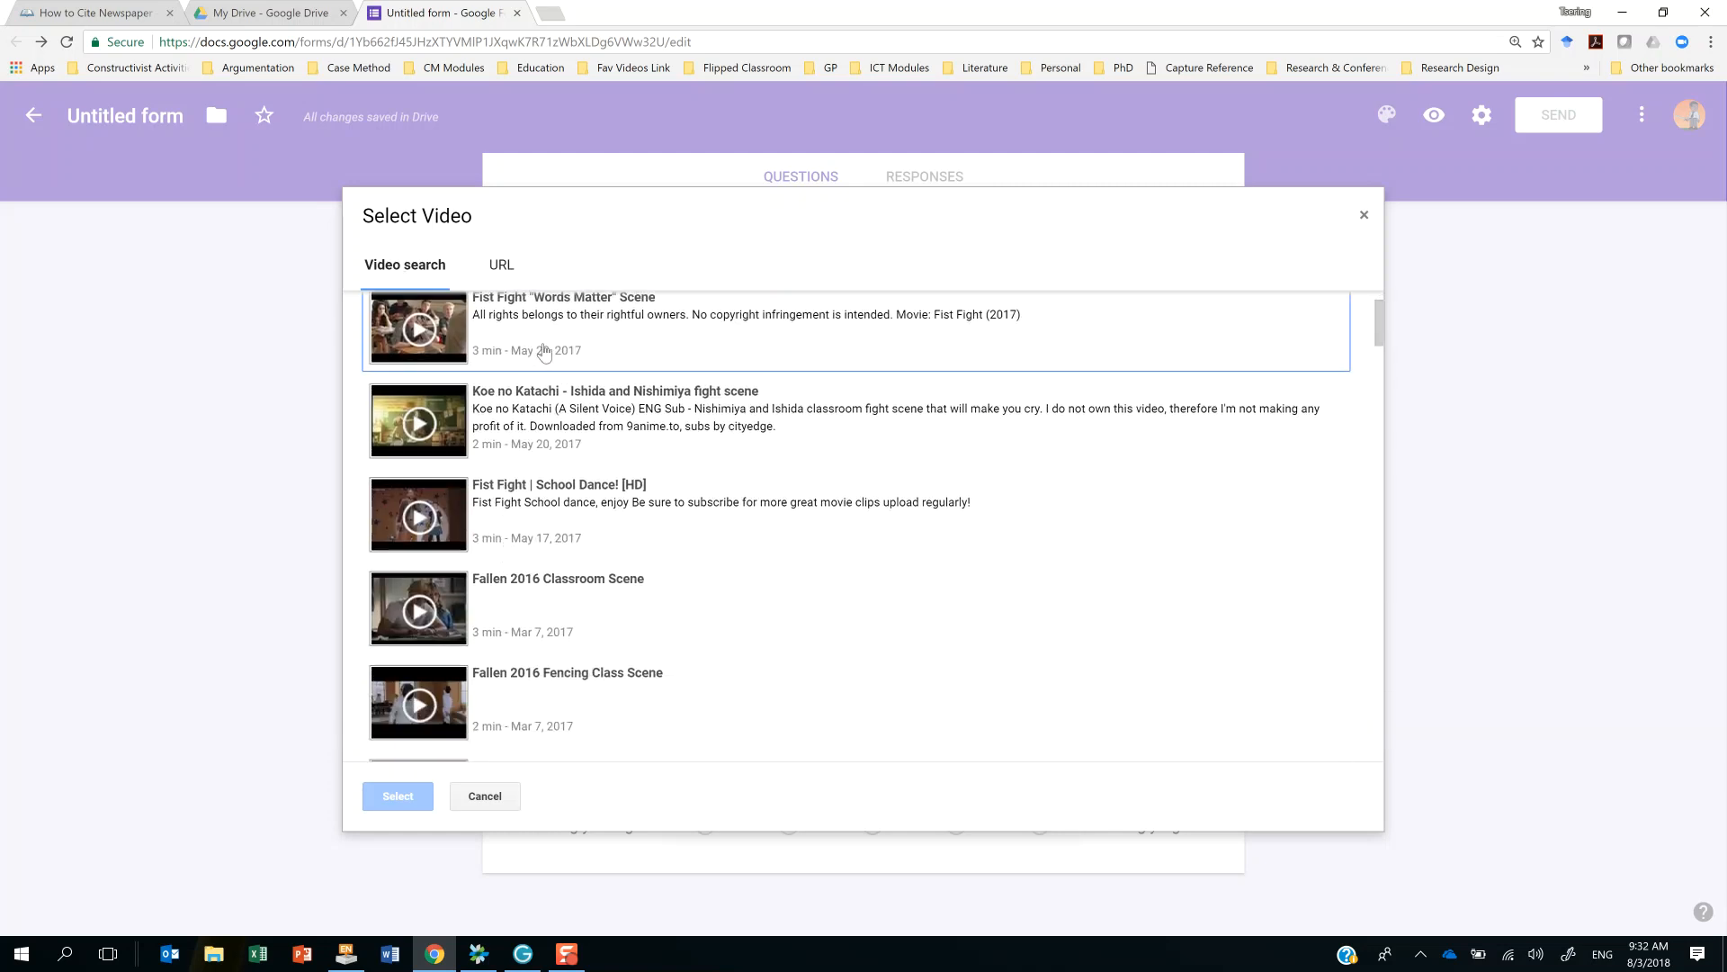
{"action": "scroll", "coordinate": [596, 540], "scroll_direction": "down", "scroll_amount": 2}
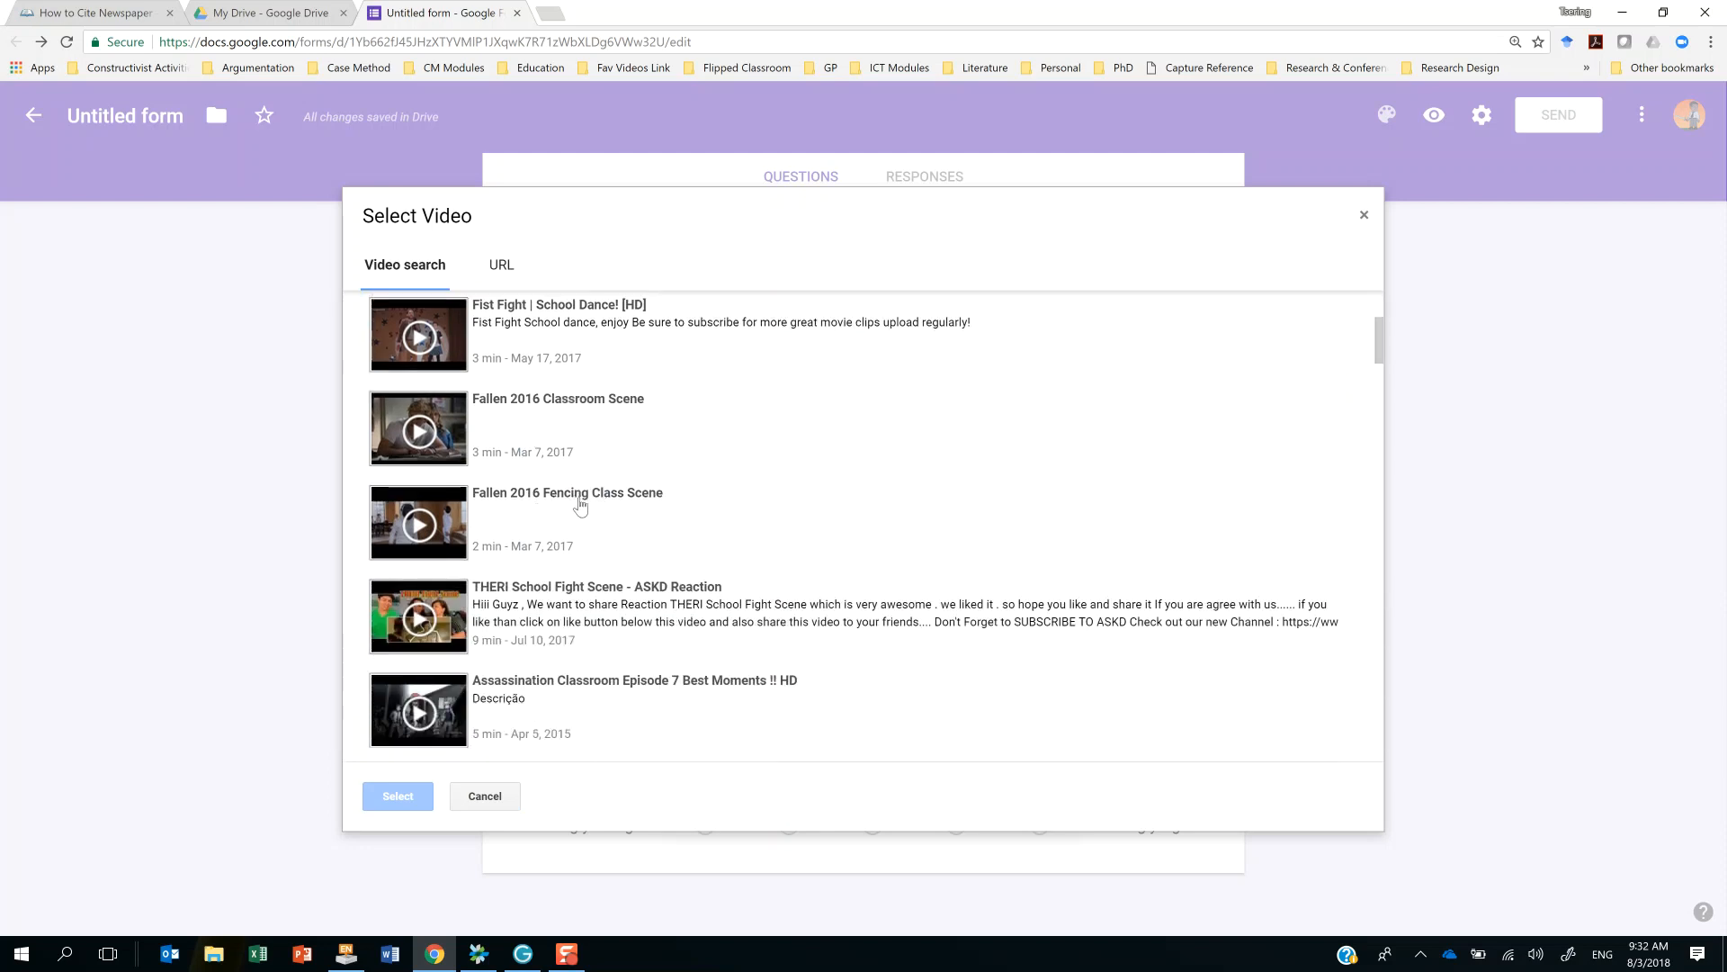
{"action": "scroll", "coordinate": [584, 508], "scroll_direction": "down", "scroll_amount": 1}
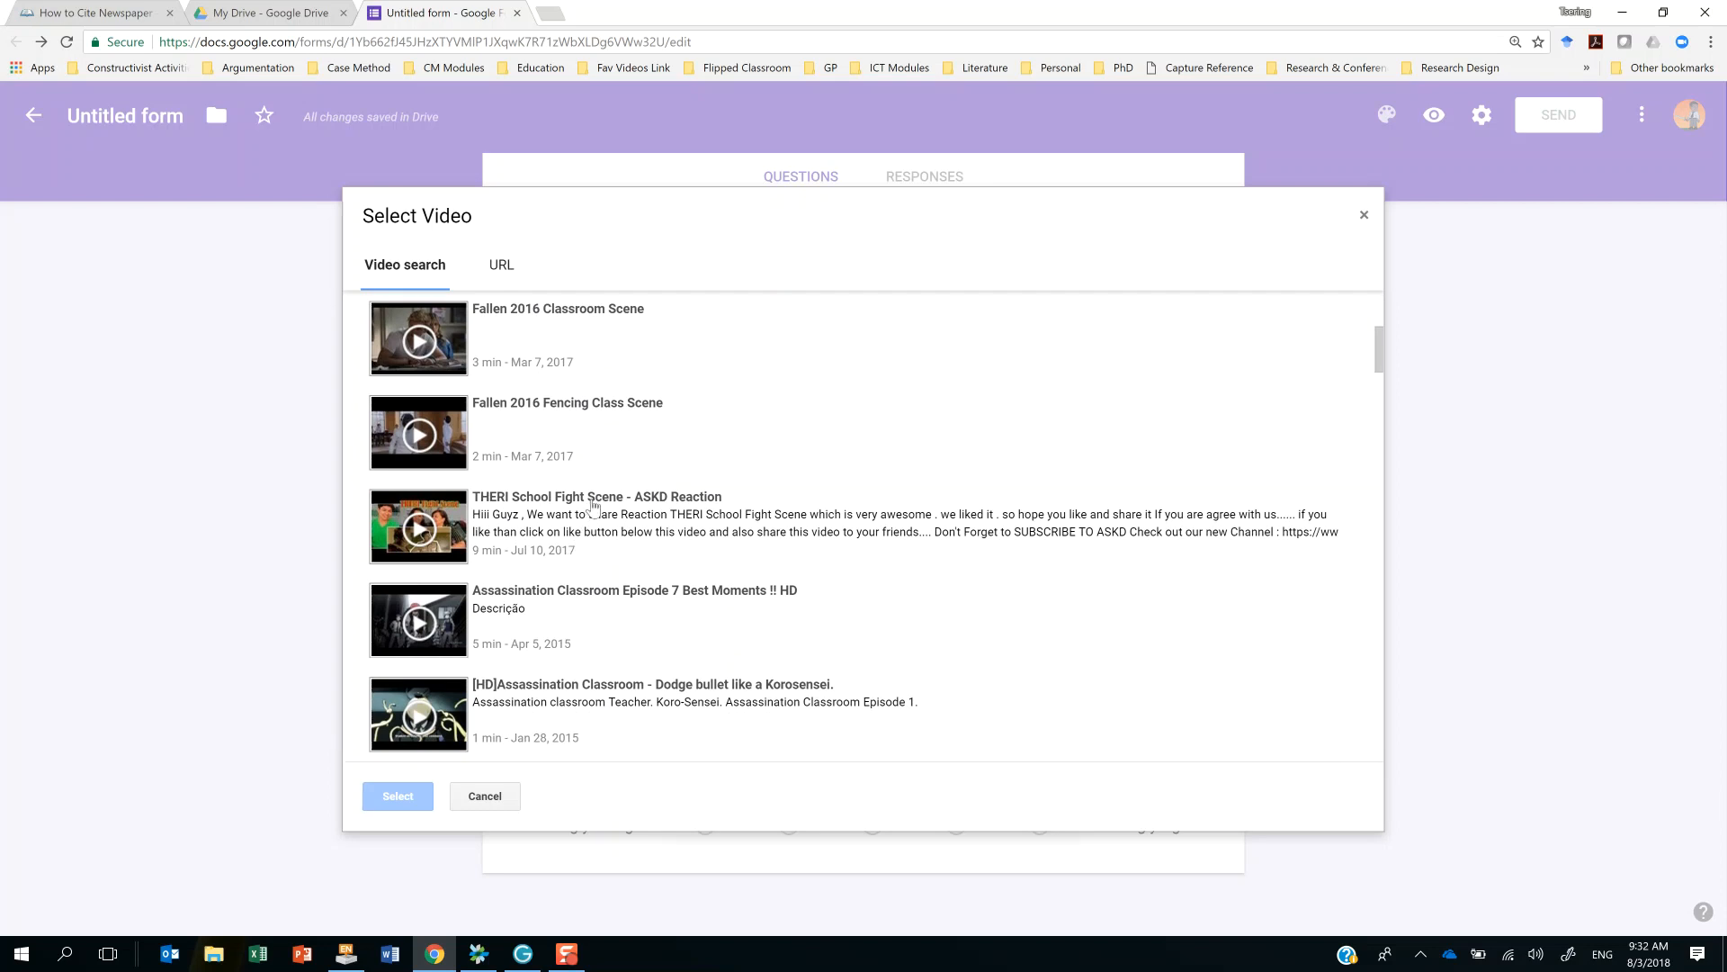
{"action": "scroll", "coordinate": [593, 506], "scroll_direction": "down", "scroll_amount": 3}
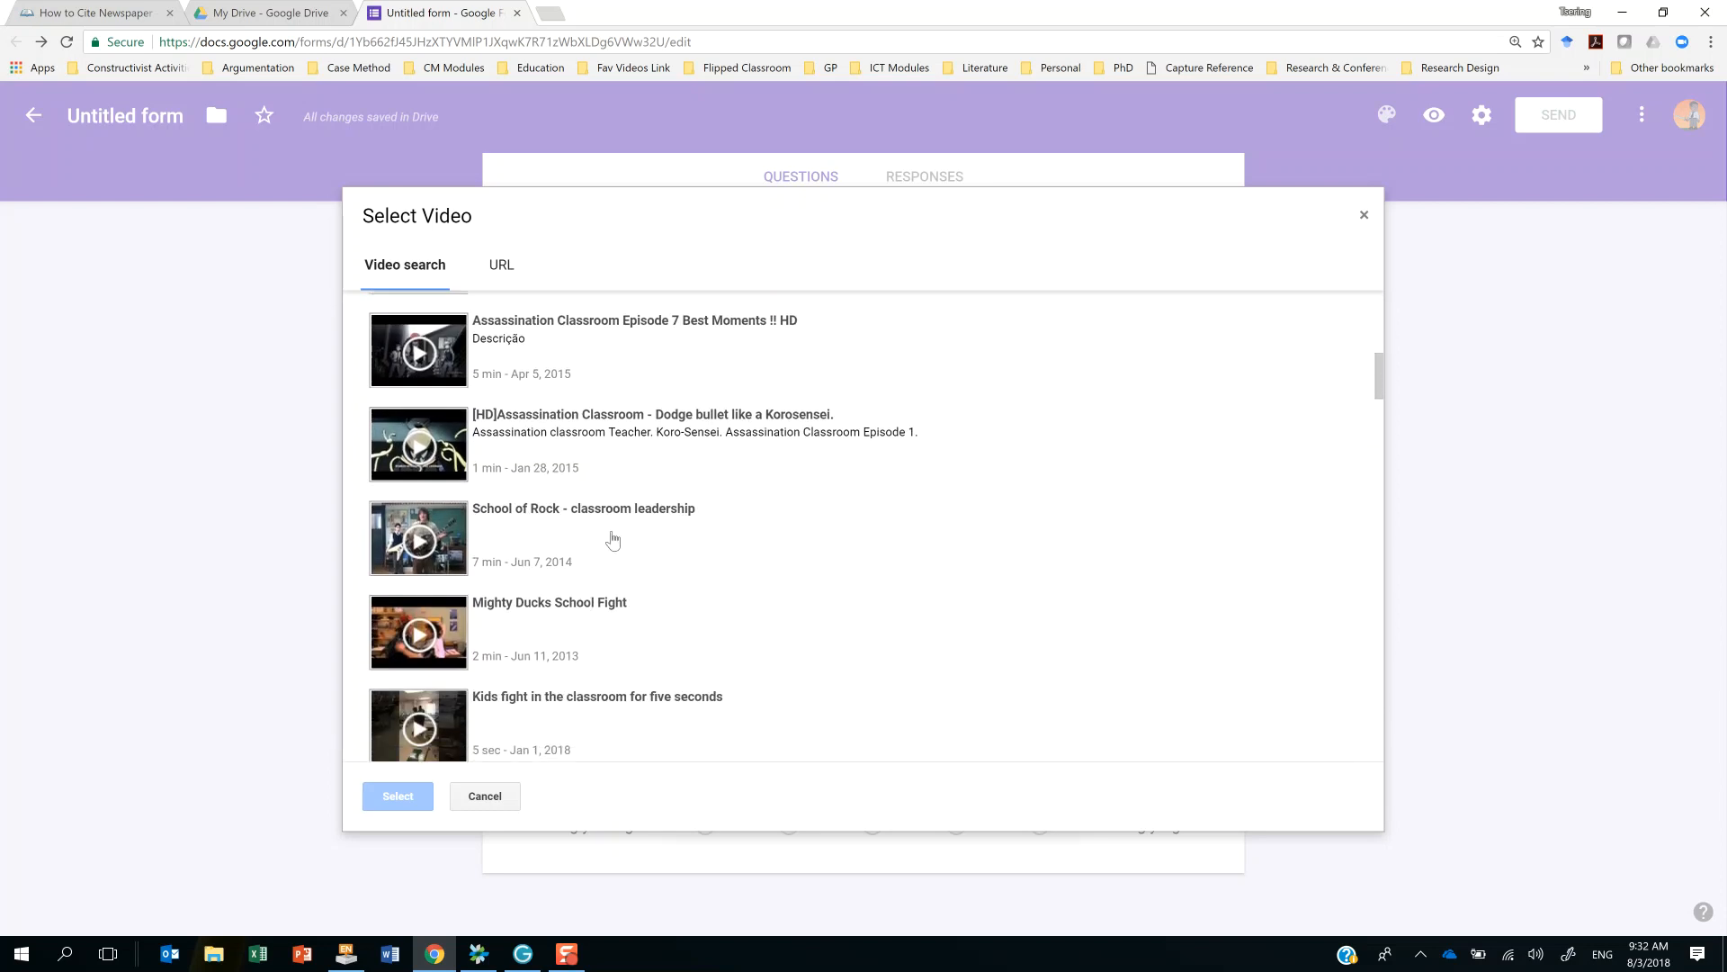
{"action": "left_click", "coordinate": [614, 519]}
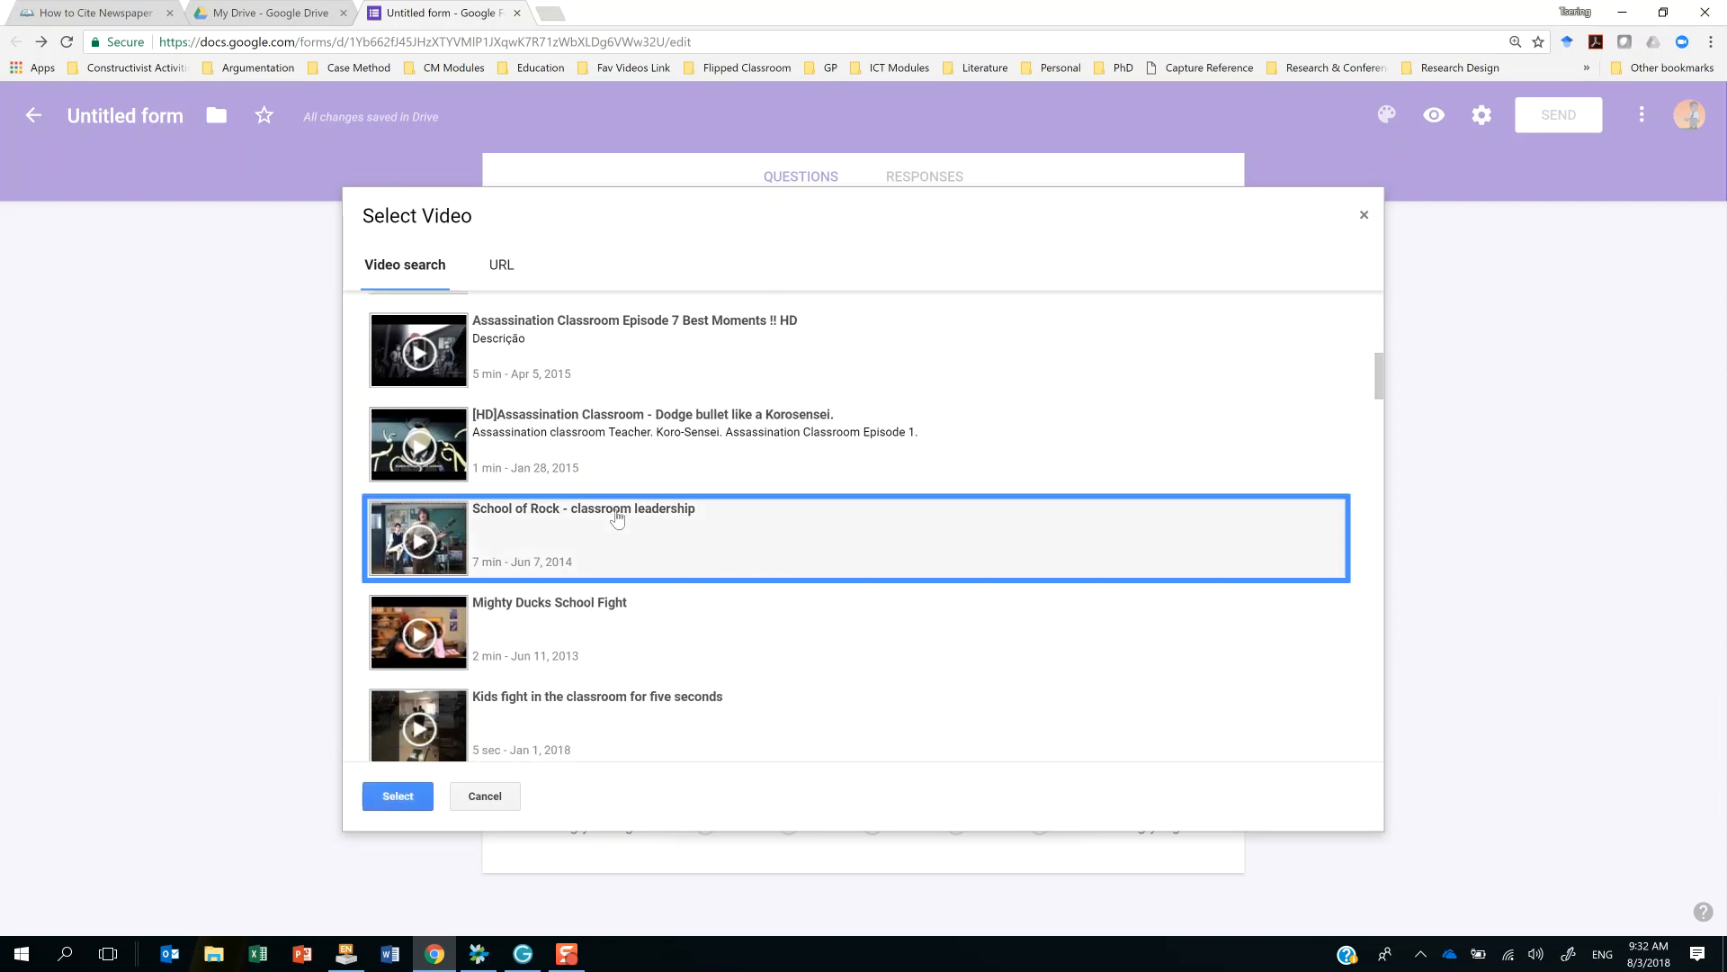
{"action": "left_click", "coordinate": [427, 798]}
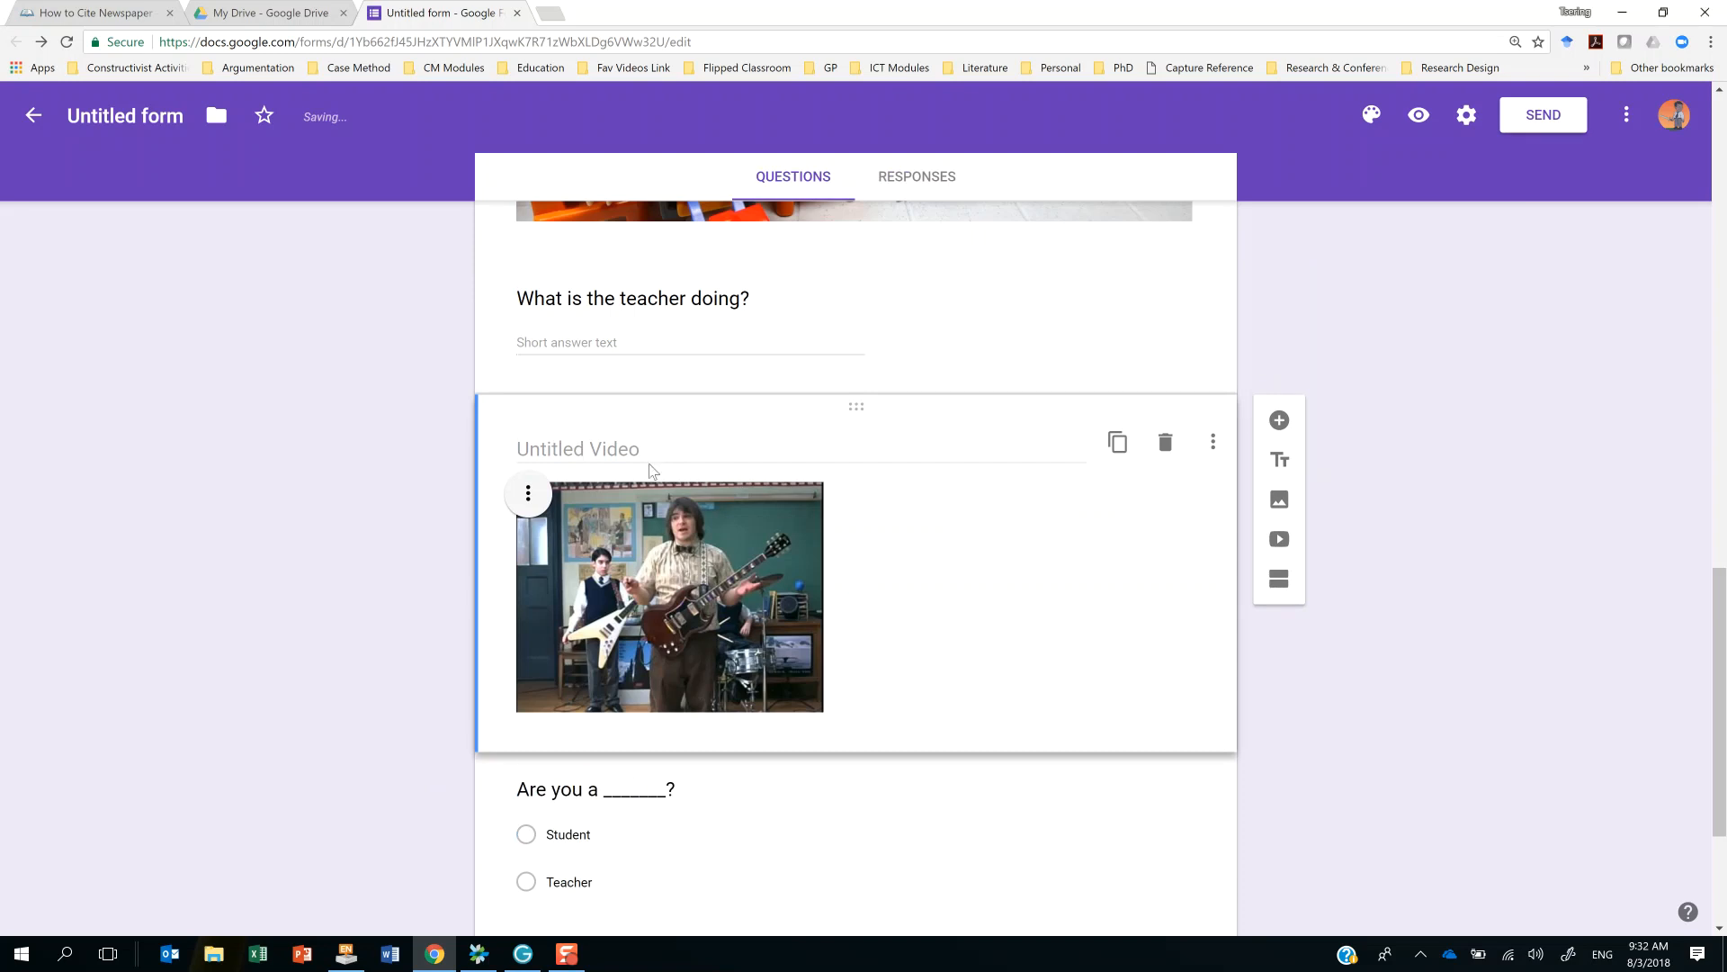
Title the inserted video "Watch this video and answer the question below?".
{"action": "left_click", "coordinate": [544, 448]}
{"action": "type", "text": "Watch thi"}
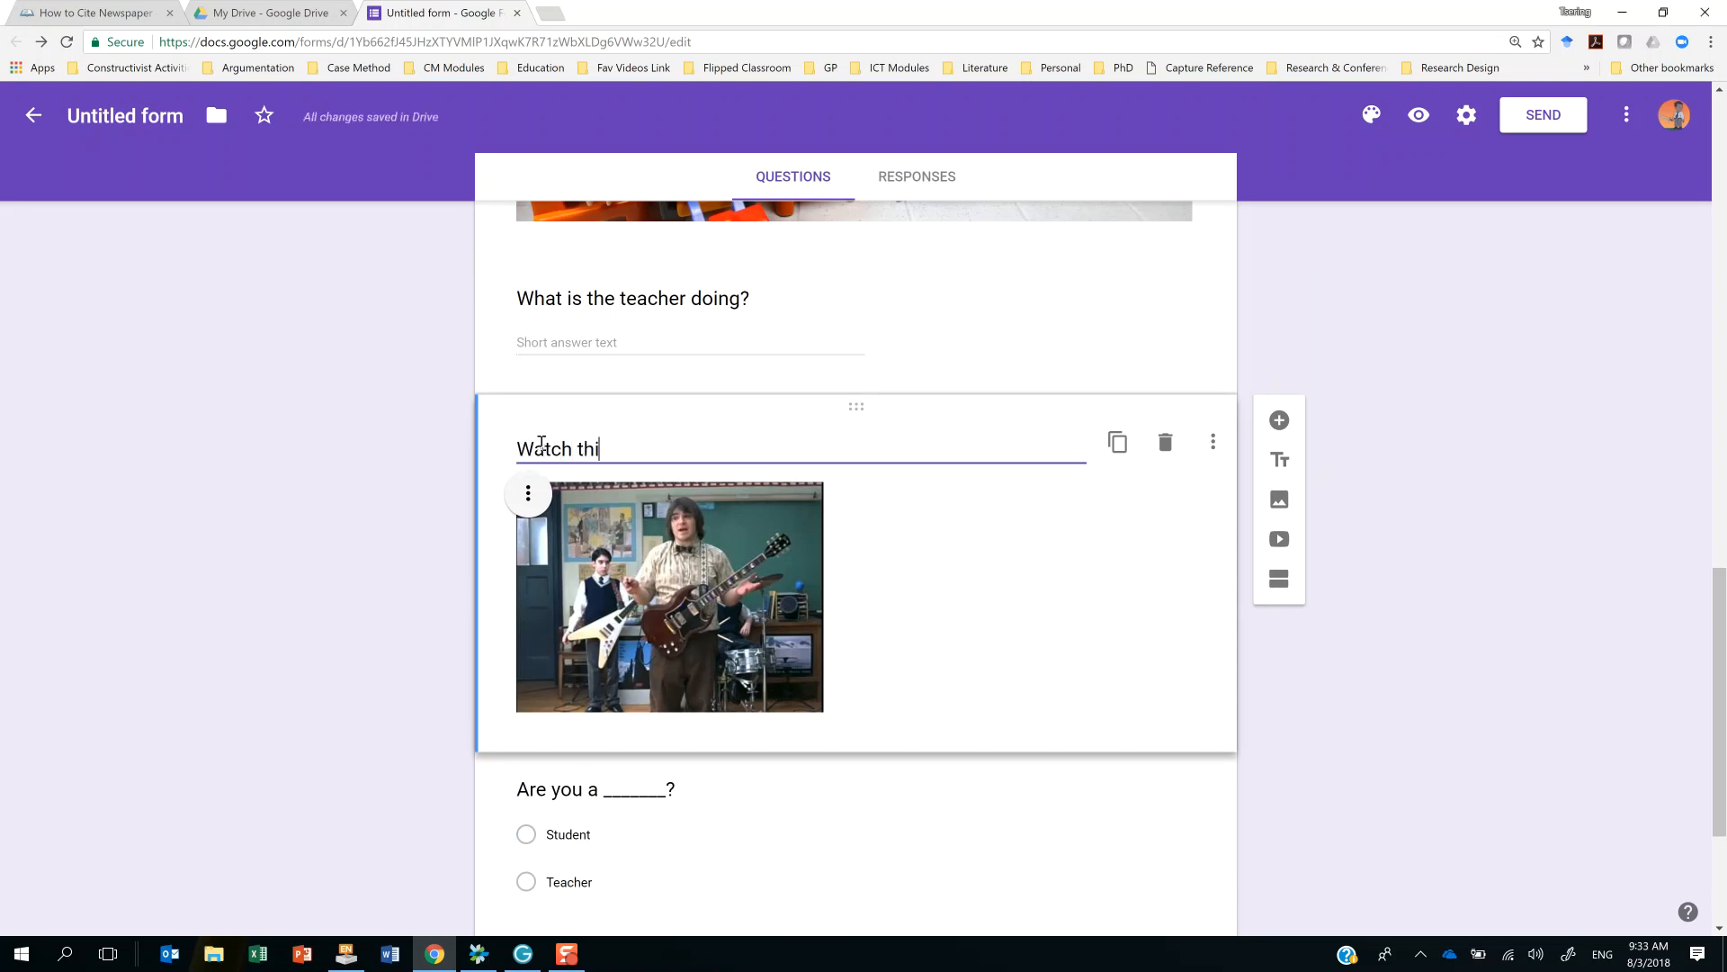
{"action": "type", "text": "s video and answer the question below?"}
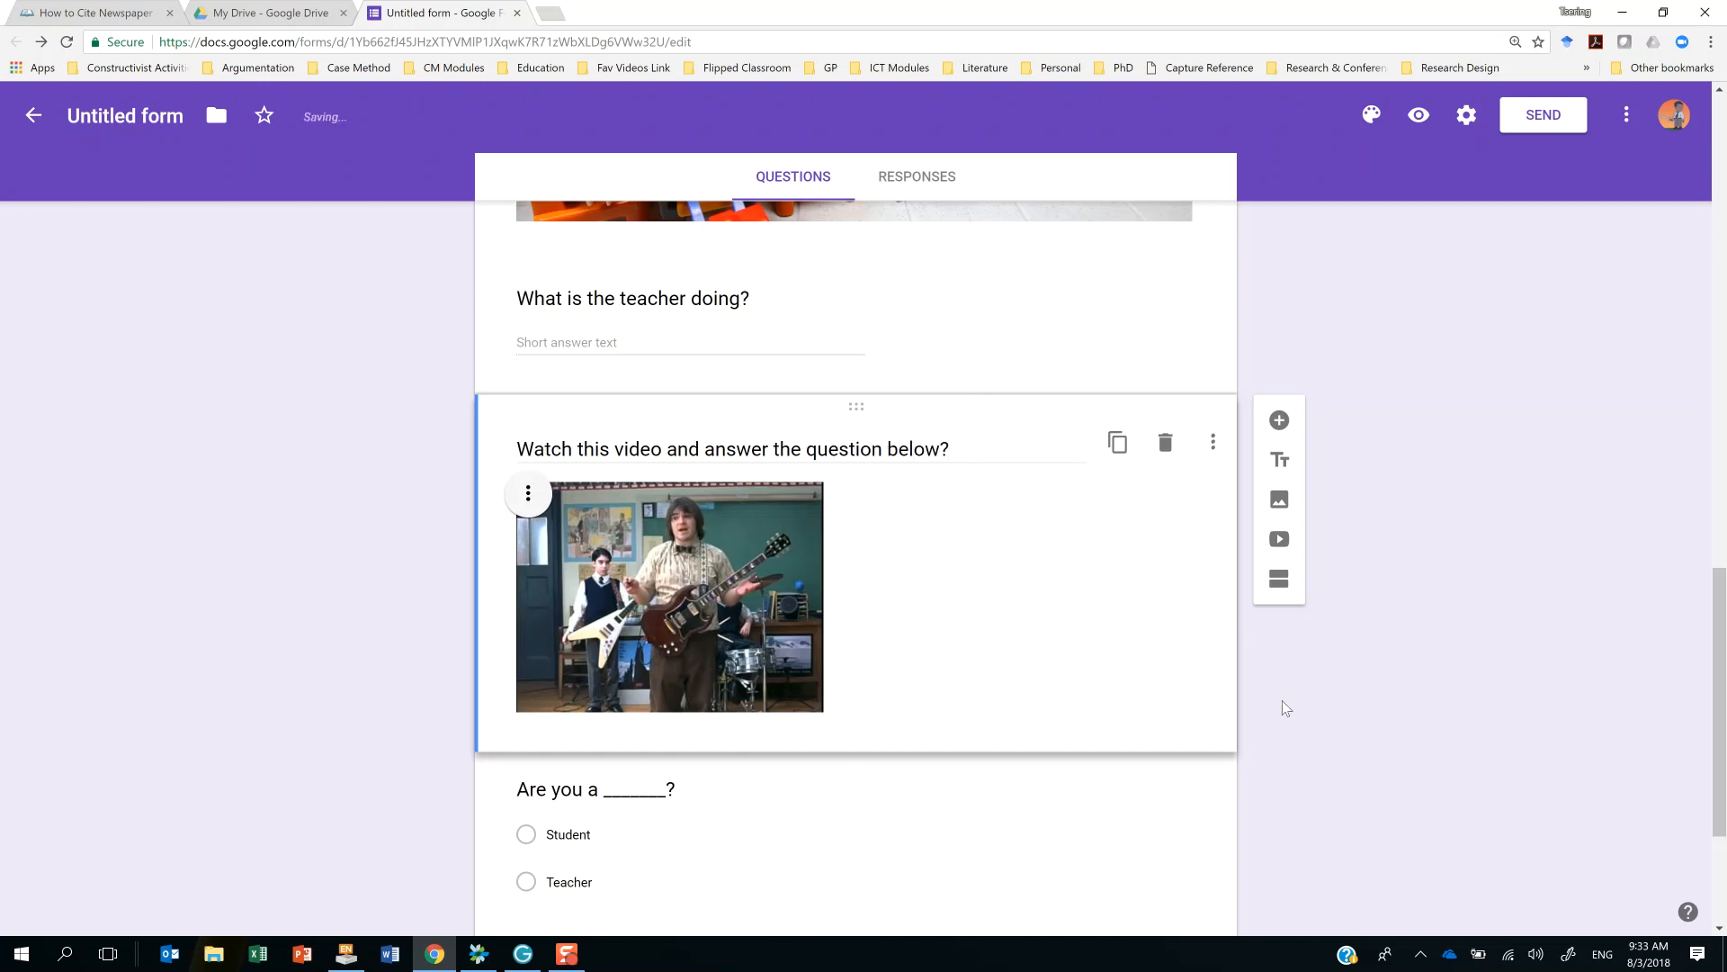
Add a paragraph question "How does the teacher inspire his students?" directly below the video.
{"action": "left_click", "coordinate": [1279, 420]}
{"action": "type", "text": "H"}
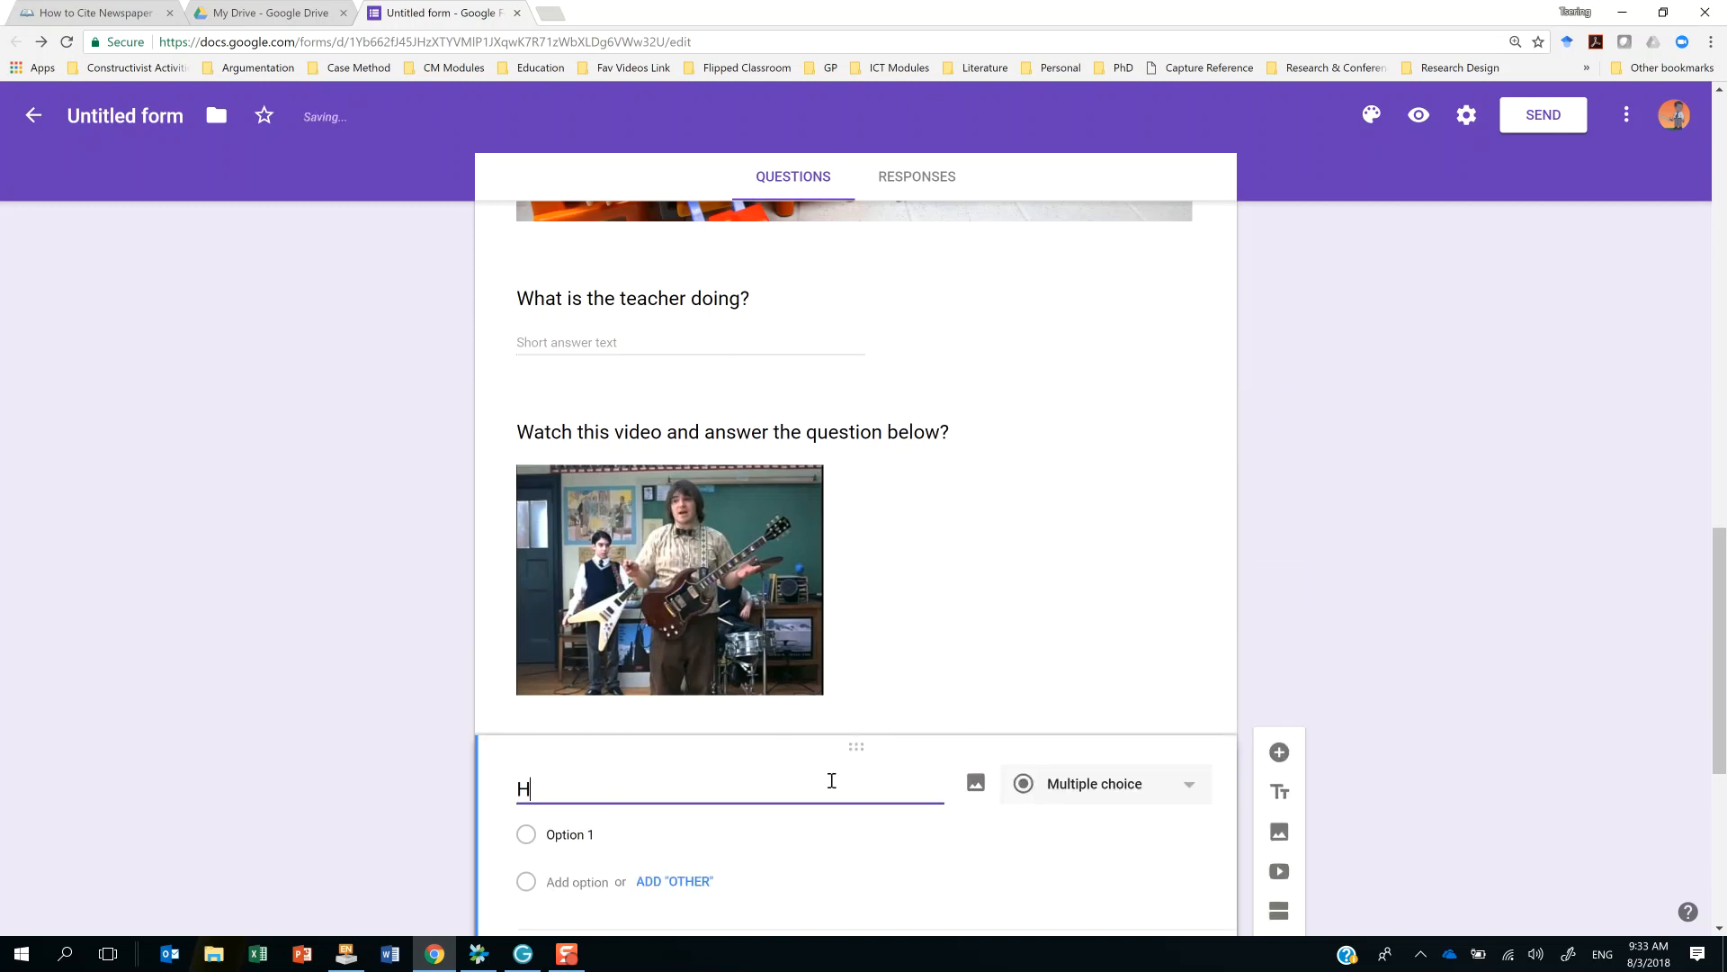
{"action": "type", "text": "ow does the "}
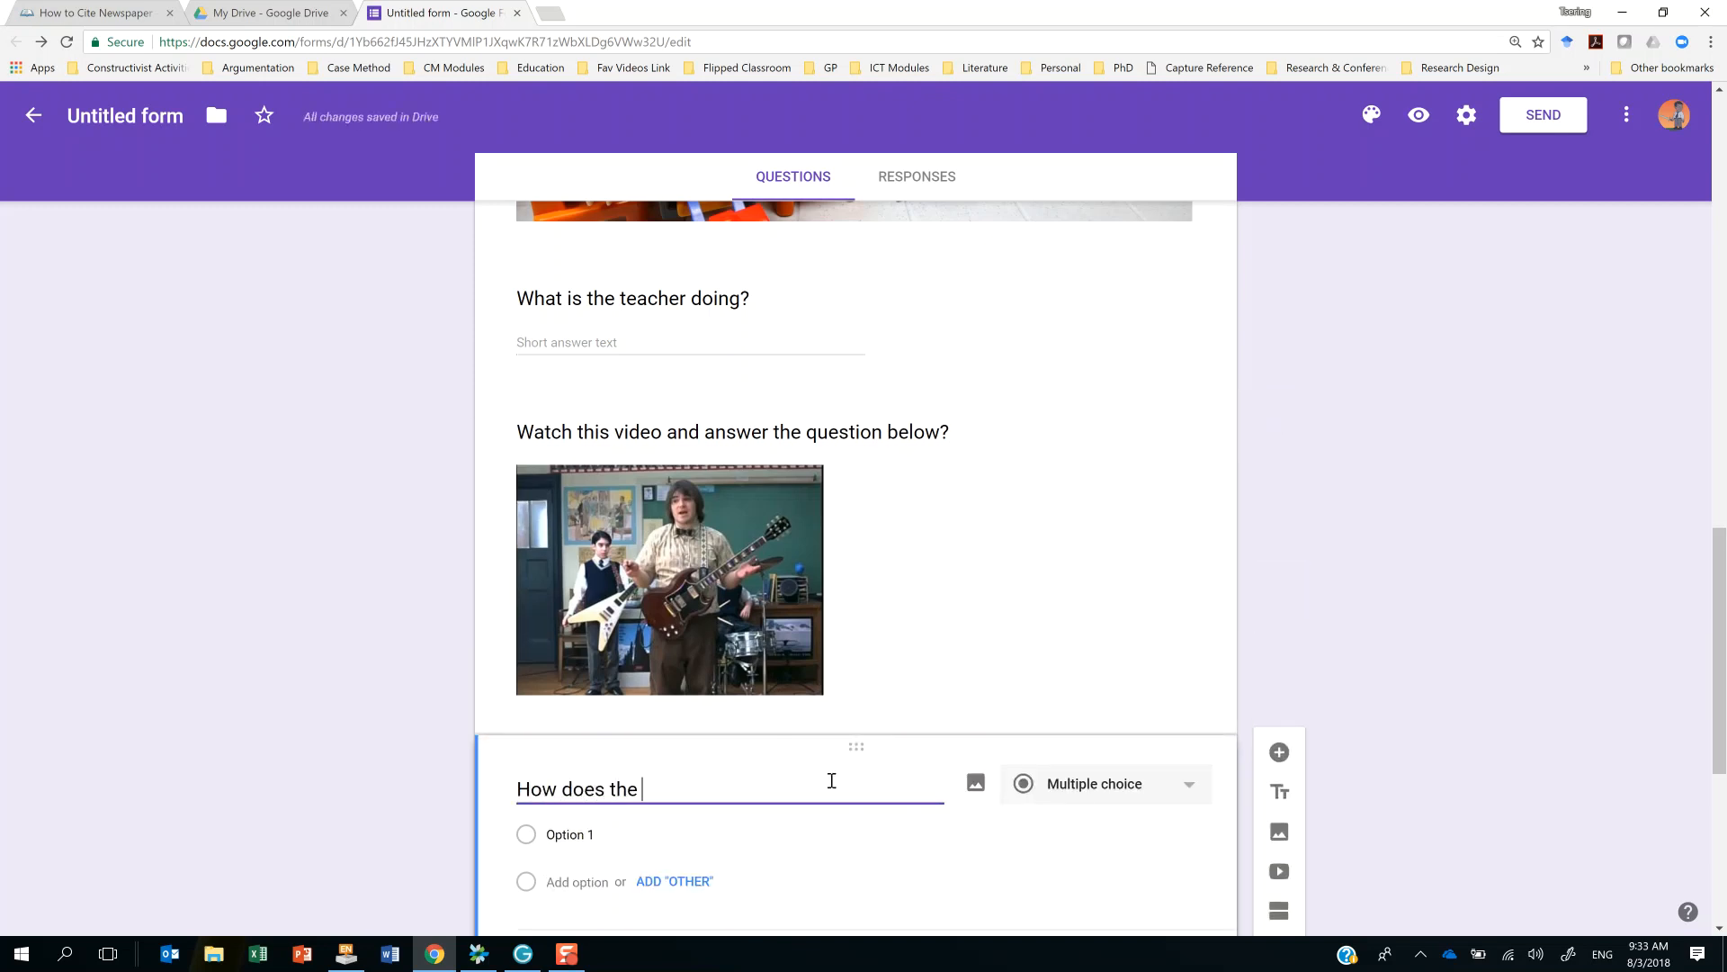
{"action": "type", "text": "teacher u"}
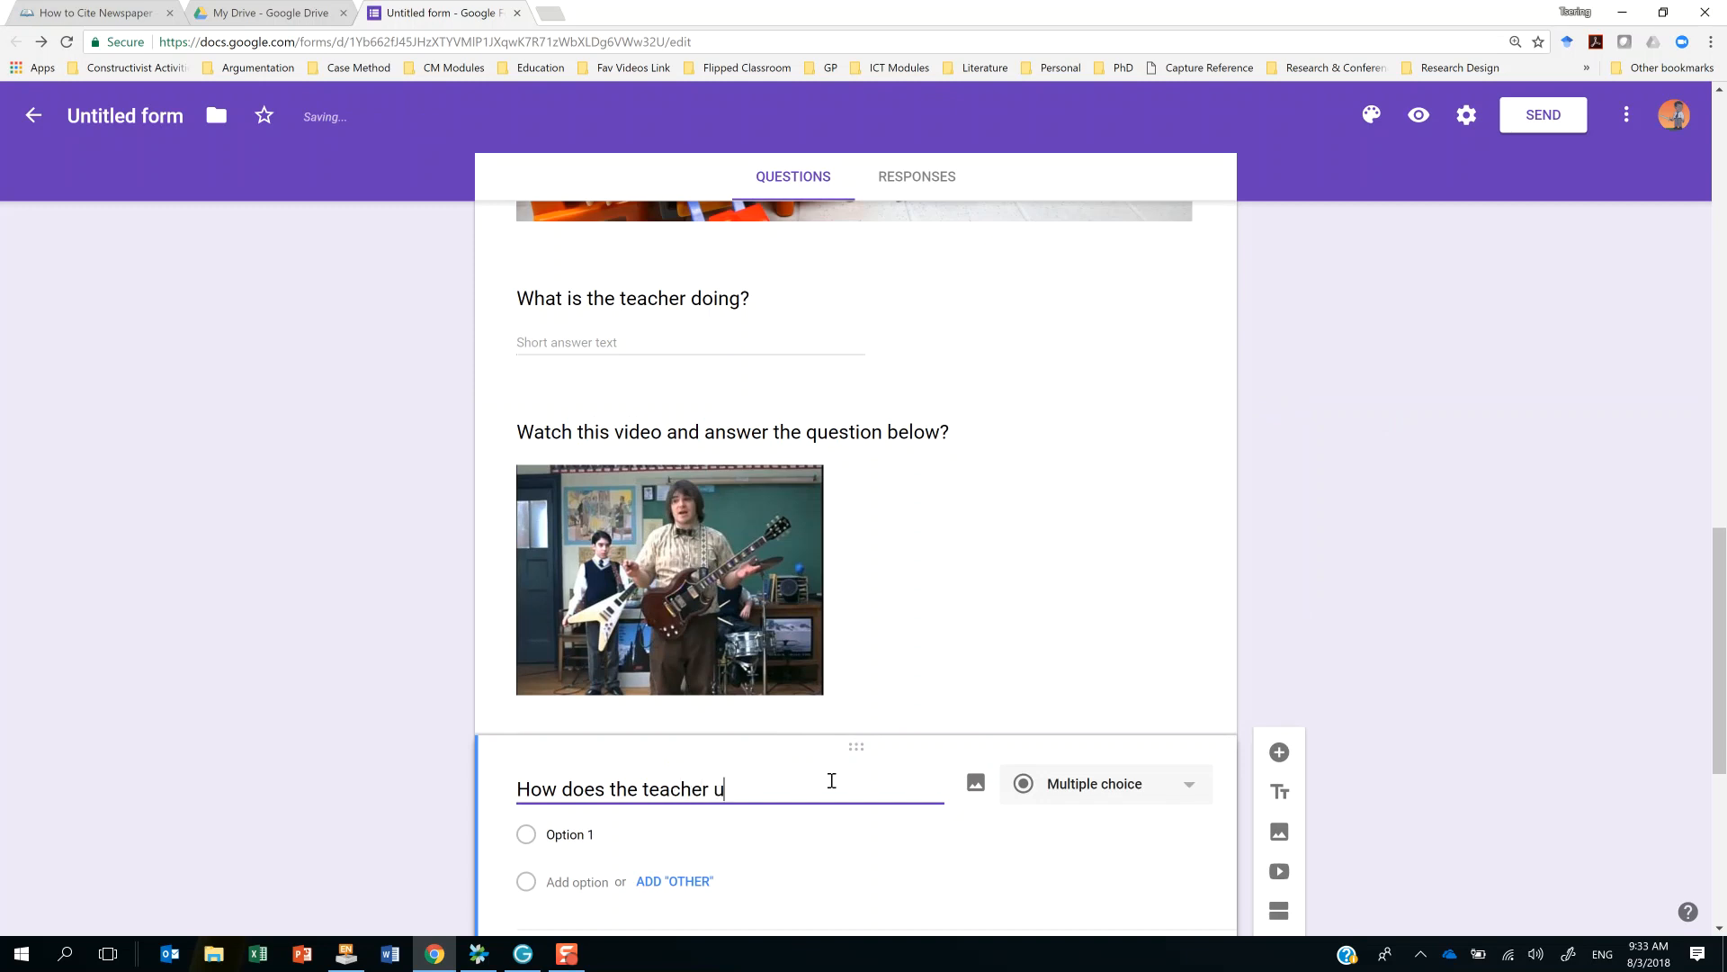
{"action": "key", "text": "BackSpace"}
{"action": "type", "text": "inspire his students?"}
{"action": "left_click", "coordinate": [1123, 783]}
{"action": "left_click", "coordinate": [1079, 442]}
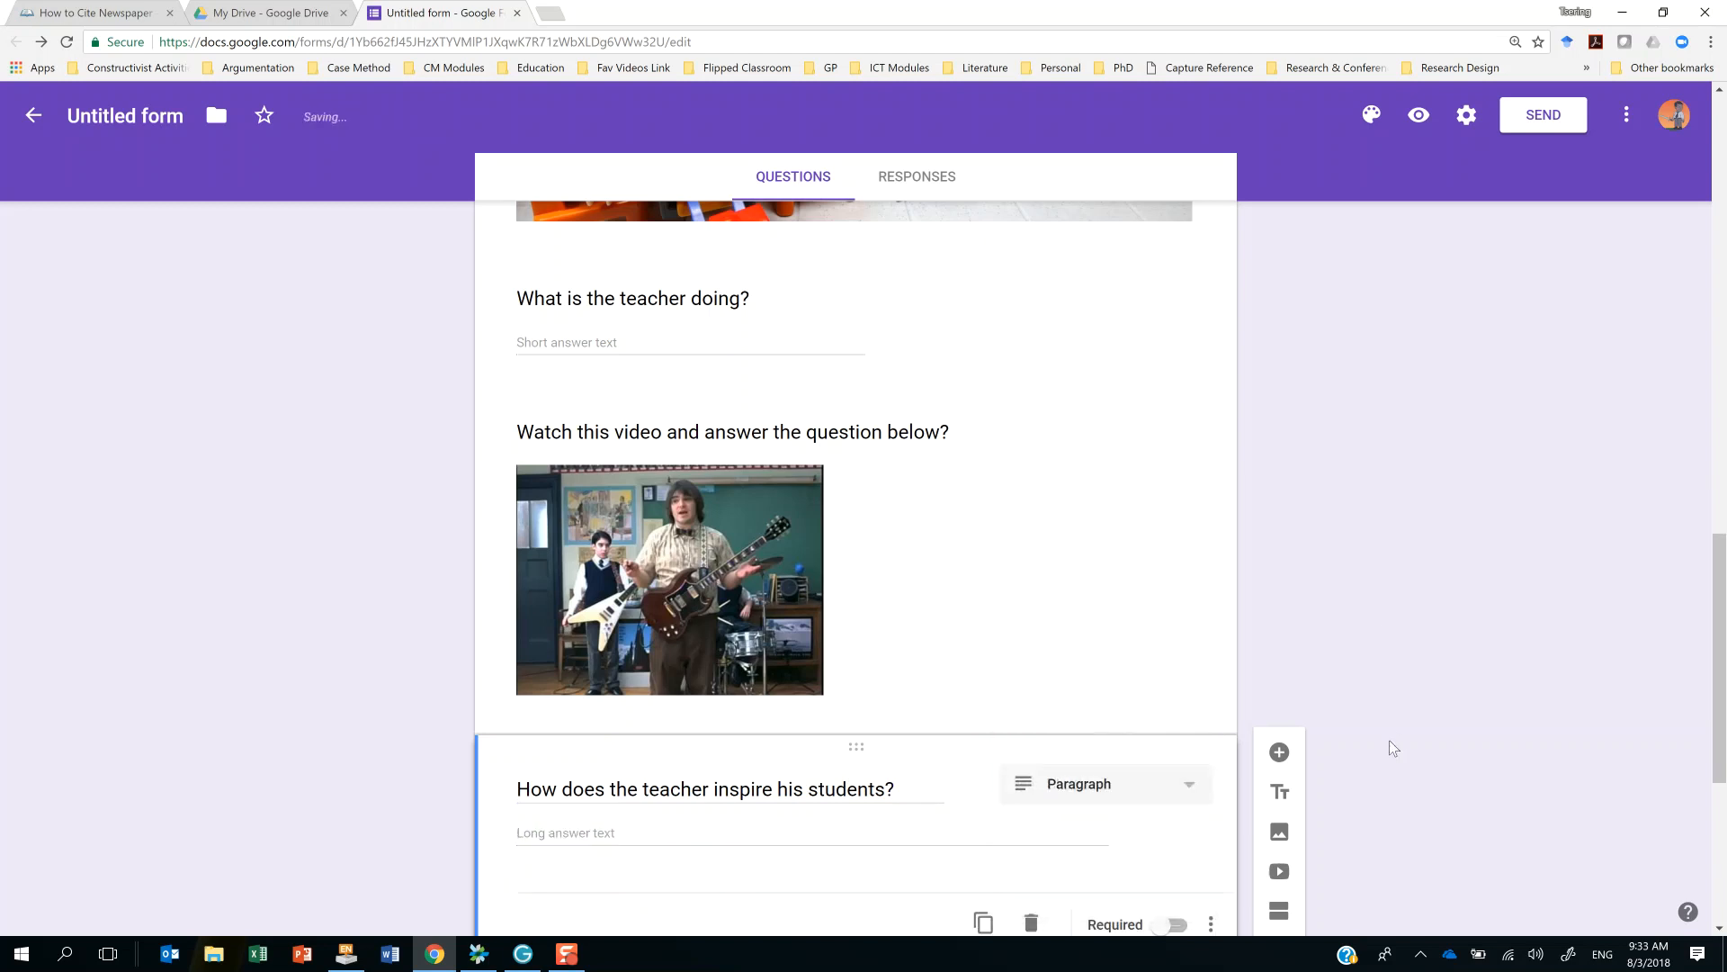
Review the whole form from its title through to the final workshop rating question.
{"action": "scroll", "coordinate": [1320, 770], "scroll_direction": "up", "scroll_amount": 3}
{"action": "scroll", "coordinate": [1183, 703], "scroll_direction": "up", "scroll_amount": 15}
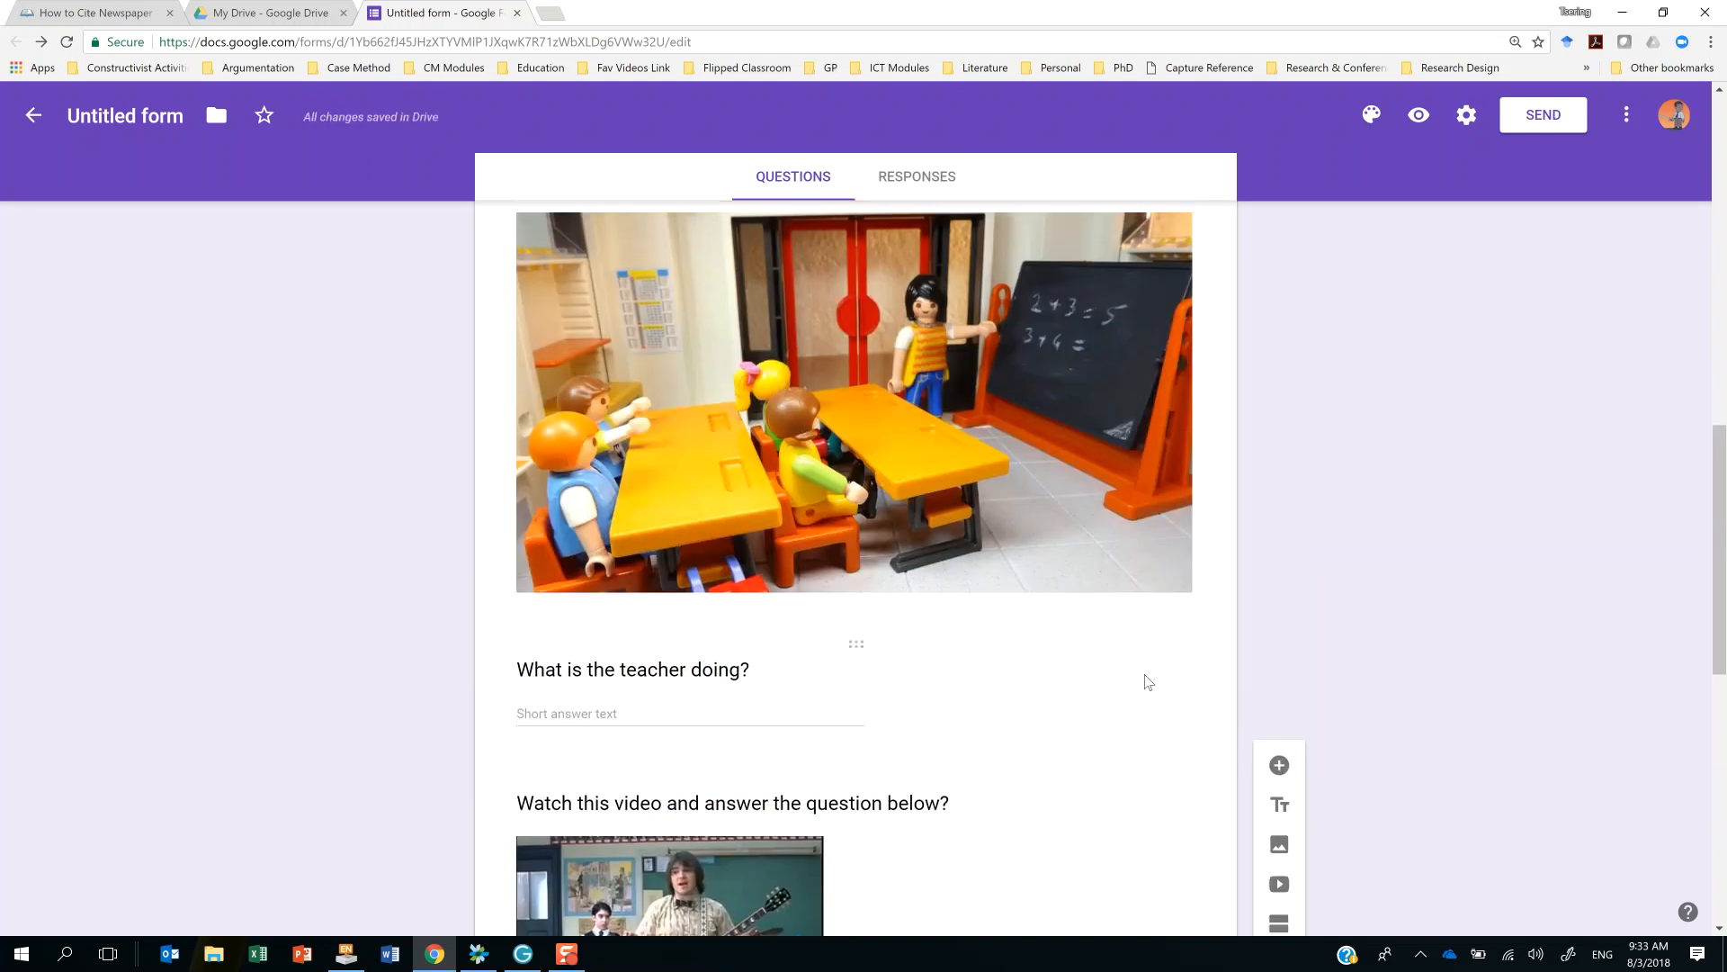
{"action": "scroll", "coordinate": [1145, 672], "scroll_direction": "up", "scroll_amount": 3}
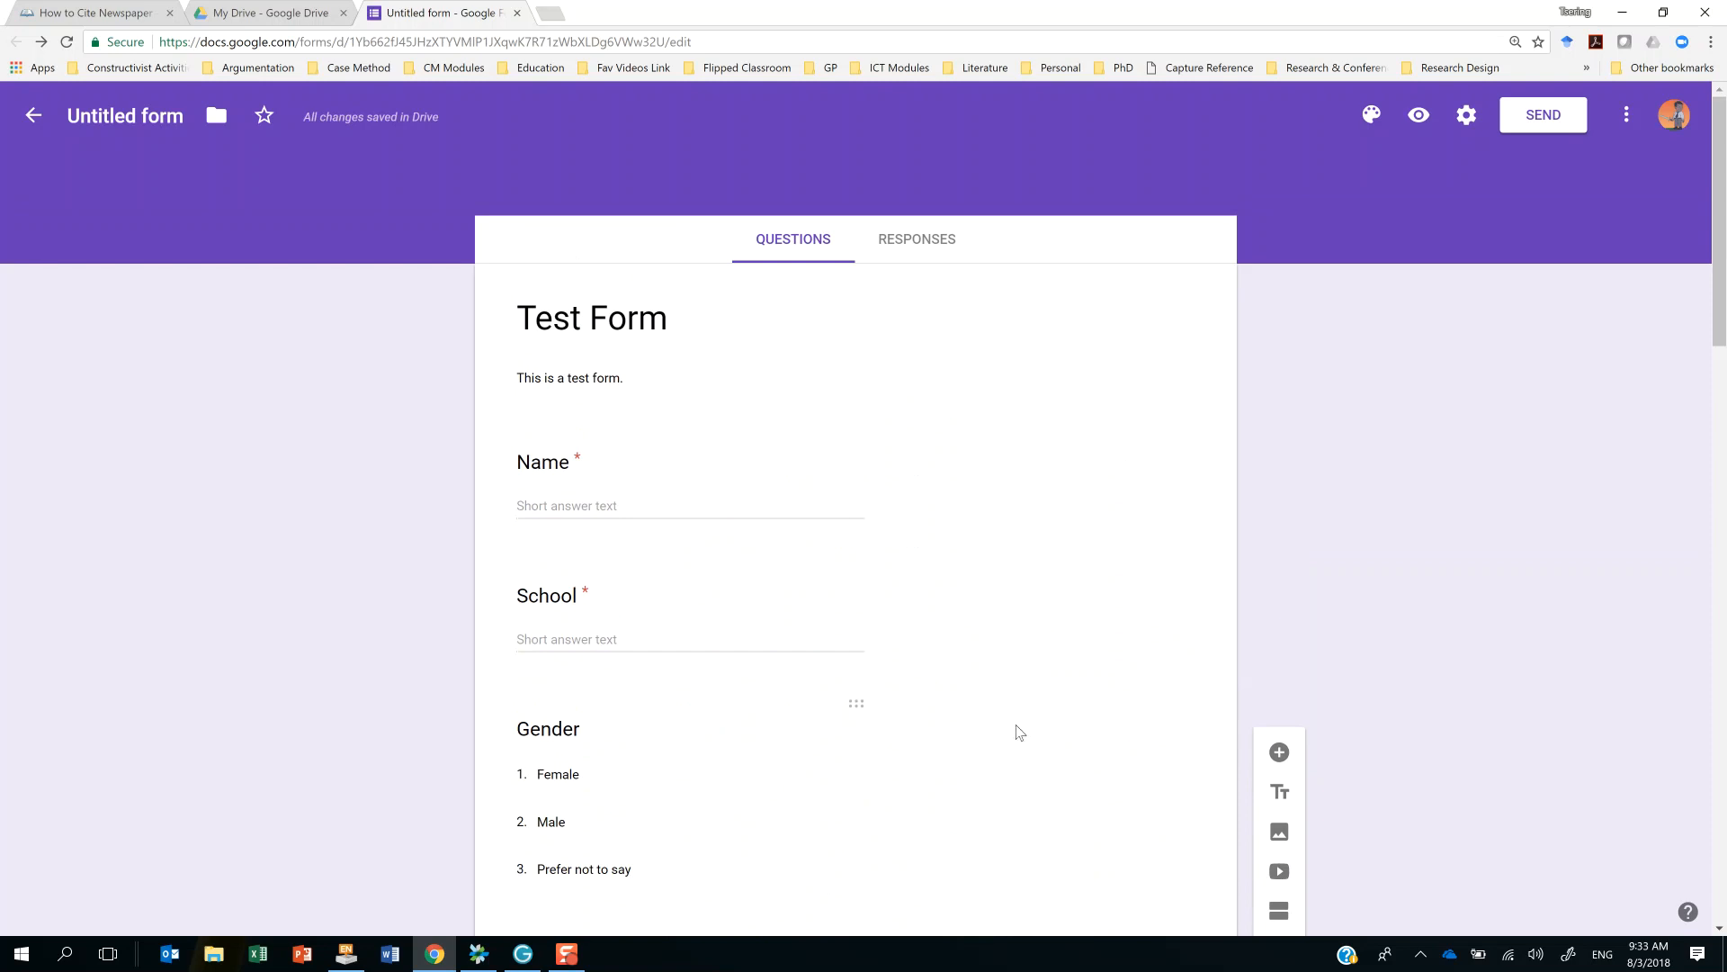
{"action": "scroll", "coordinate": [886, 671], "scroll_direction": "down", "scroll_amount": 4}
{"action": "scroll", "coordinate": [884, 682], "scroll_direction": "down", "scroll_amount": 5}
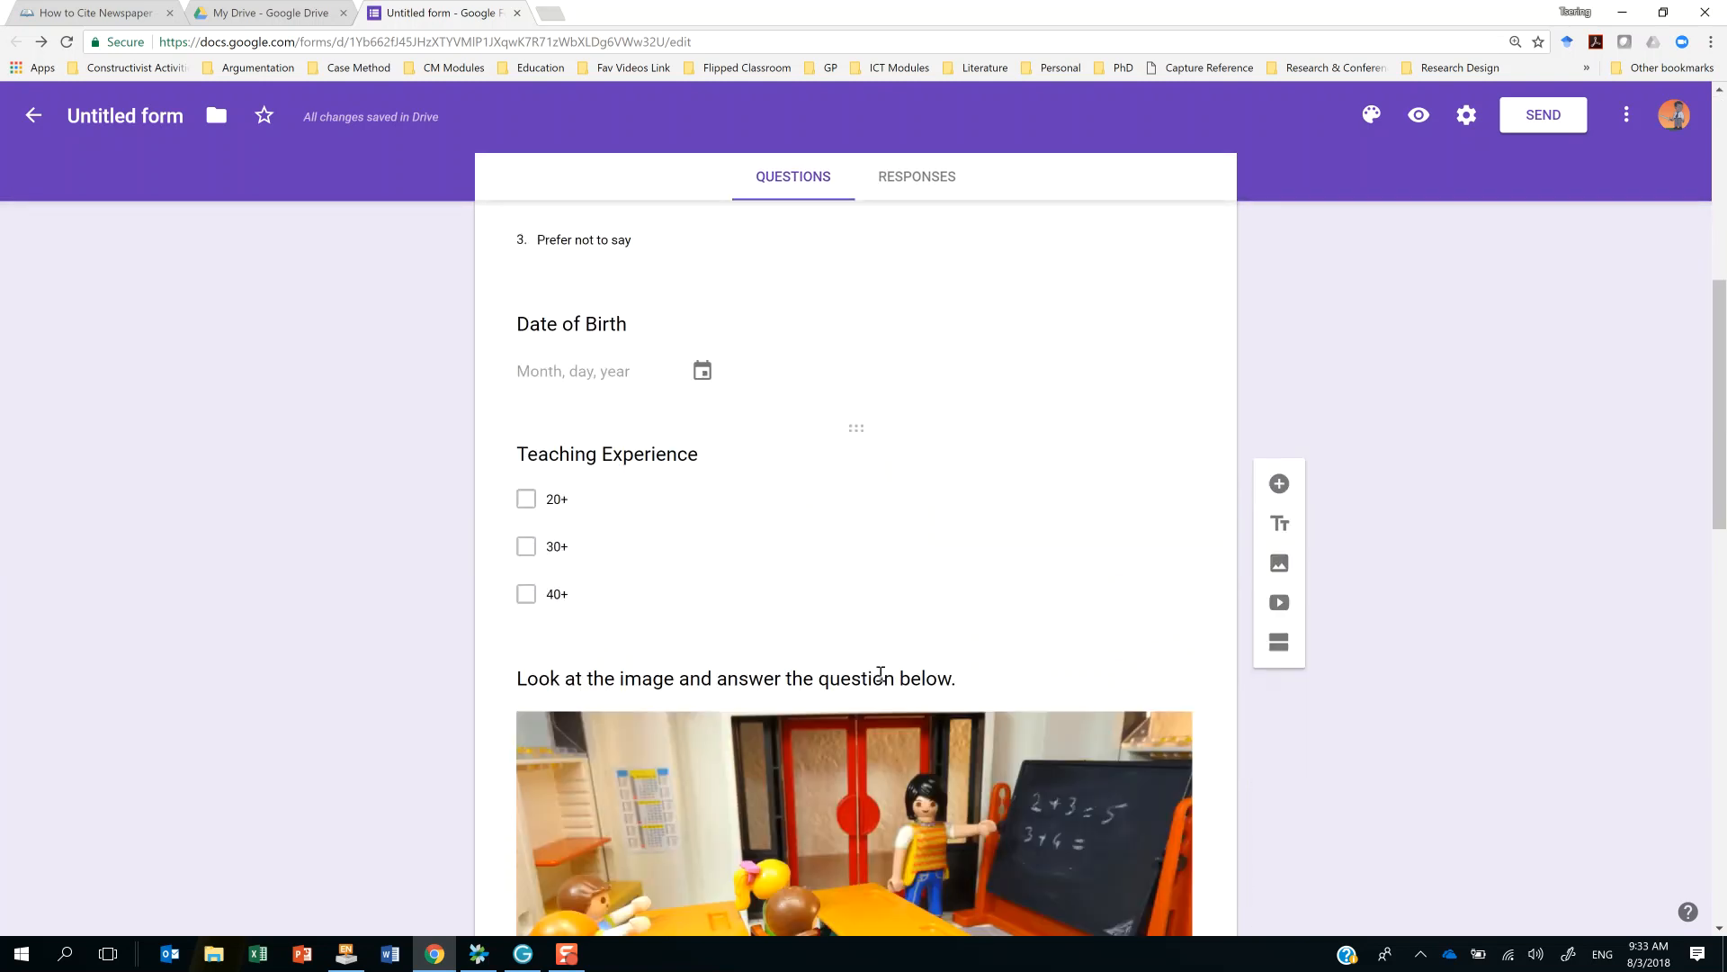
{"action": "scroll", "coordinate": [880, 677], "scroll_direction": "down", "scroll_amount": 7}
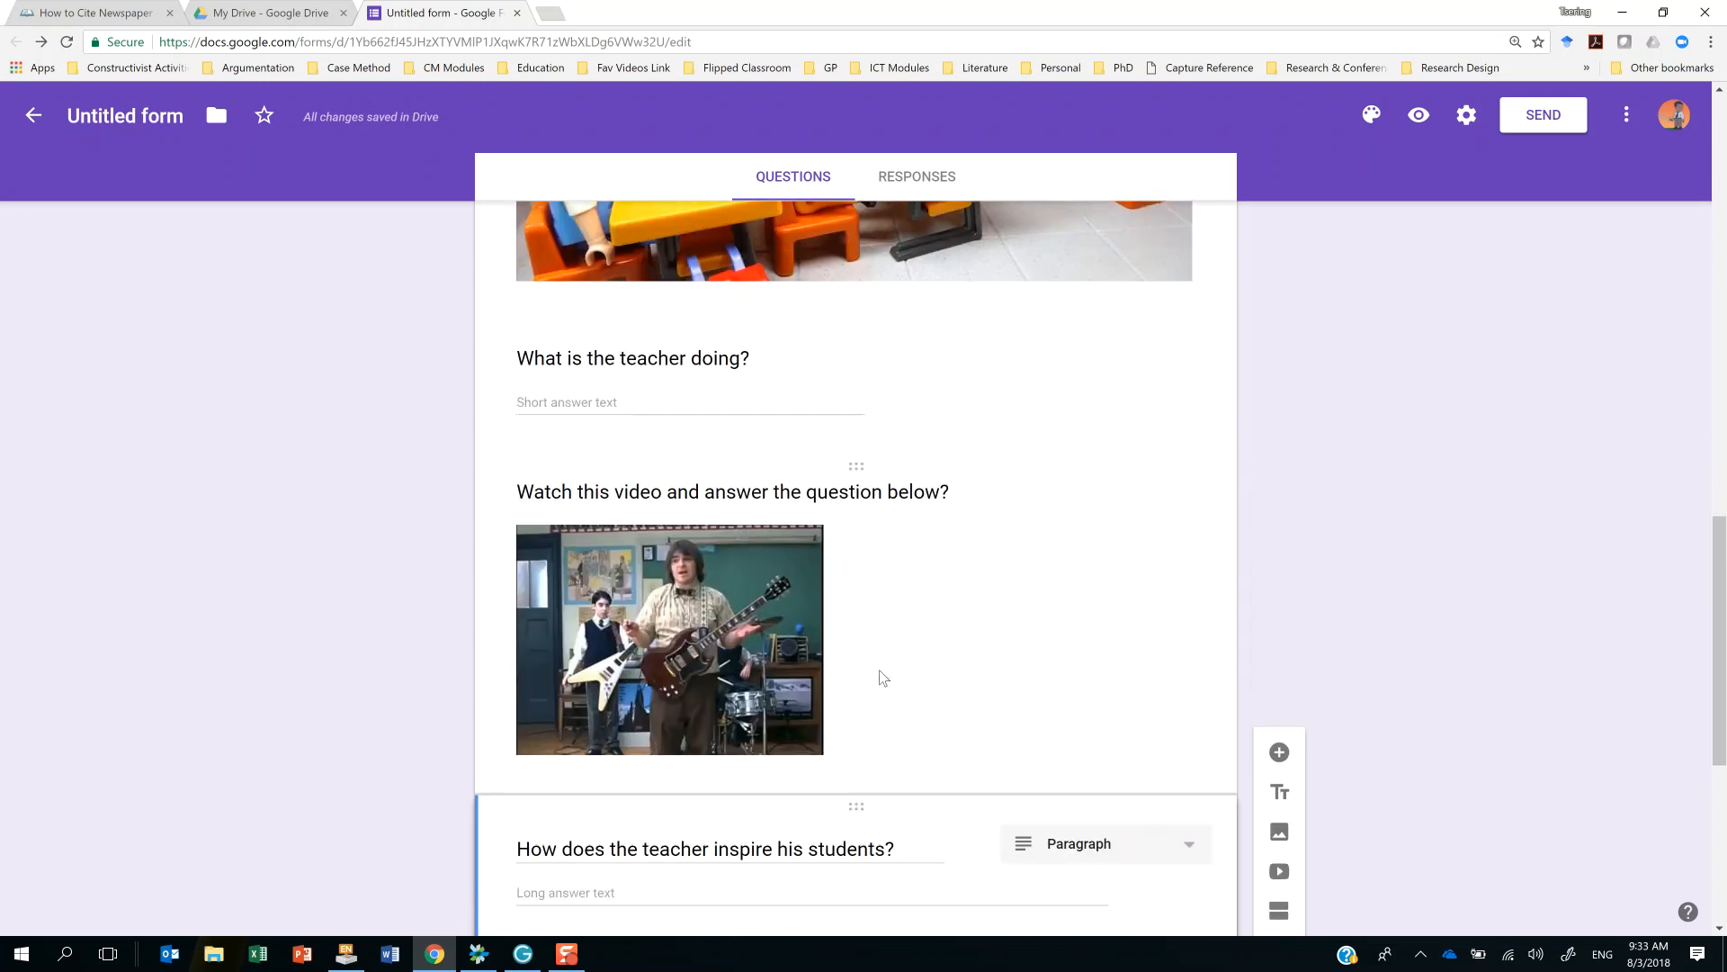
{"action": "scroll", "coordinate": [882, 677], "scroll_direction": "down", "scroll_amount": 4}
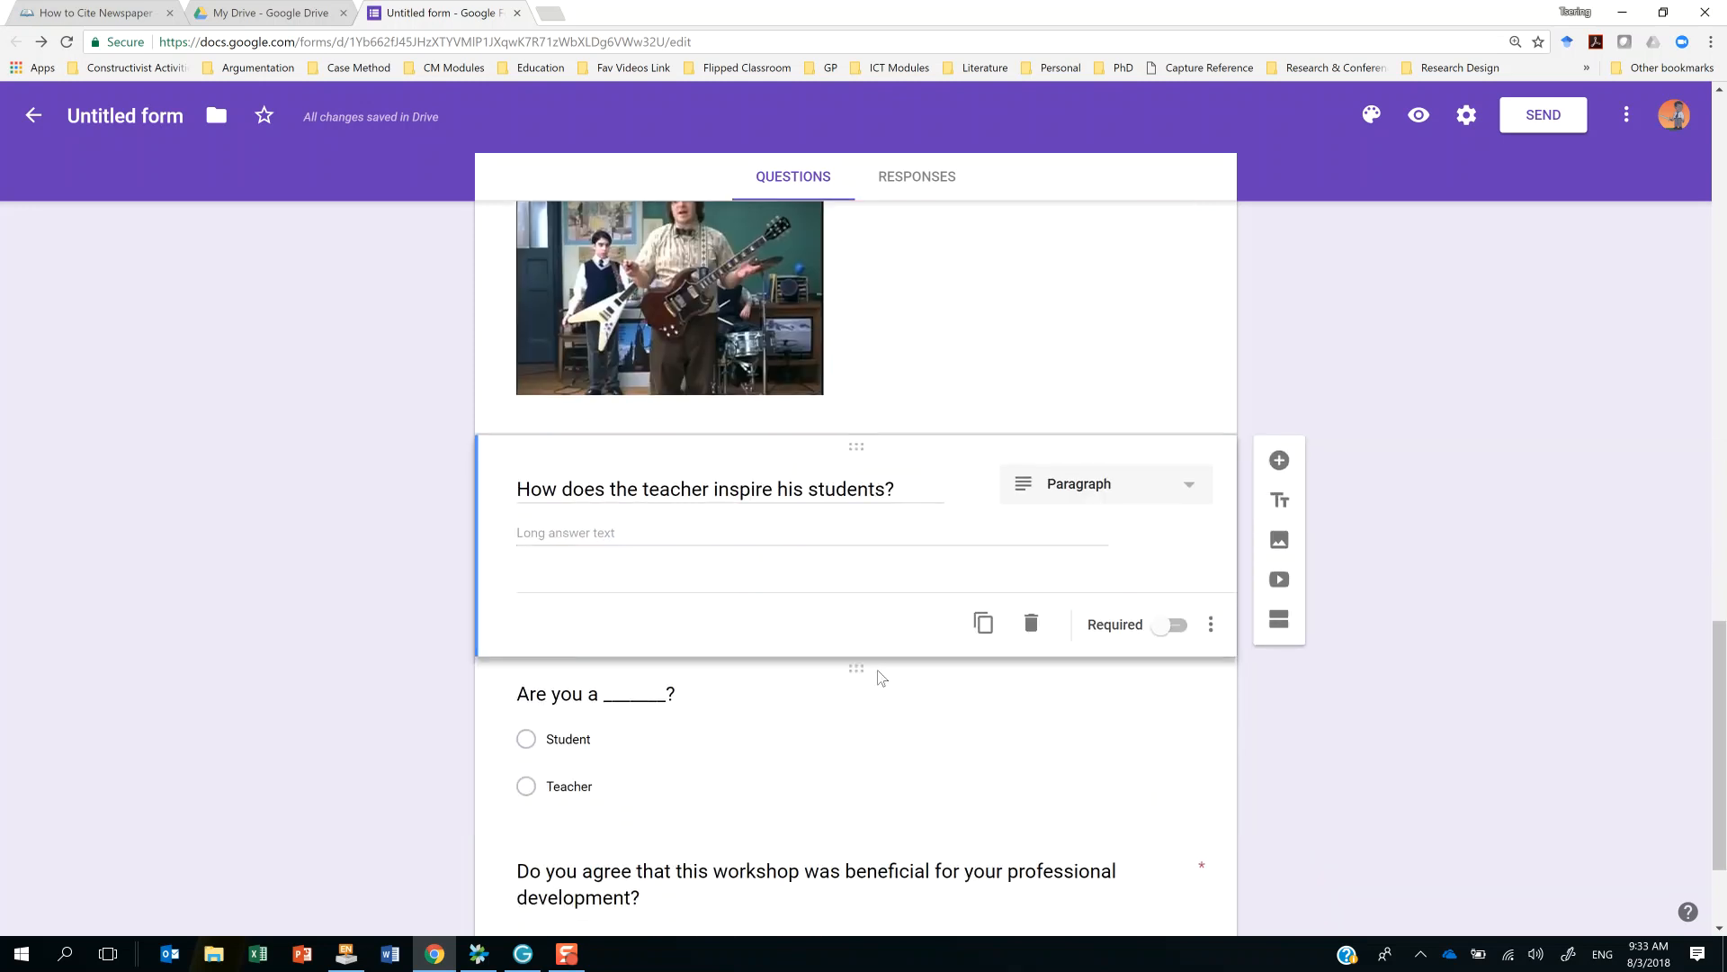
{"action": "scroll", "coordinate": [882, 677], "scroll_direction": "down", "scroll_amount": 2}
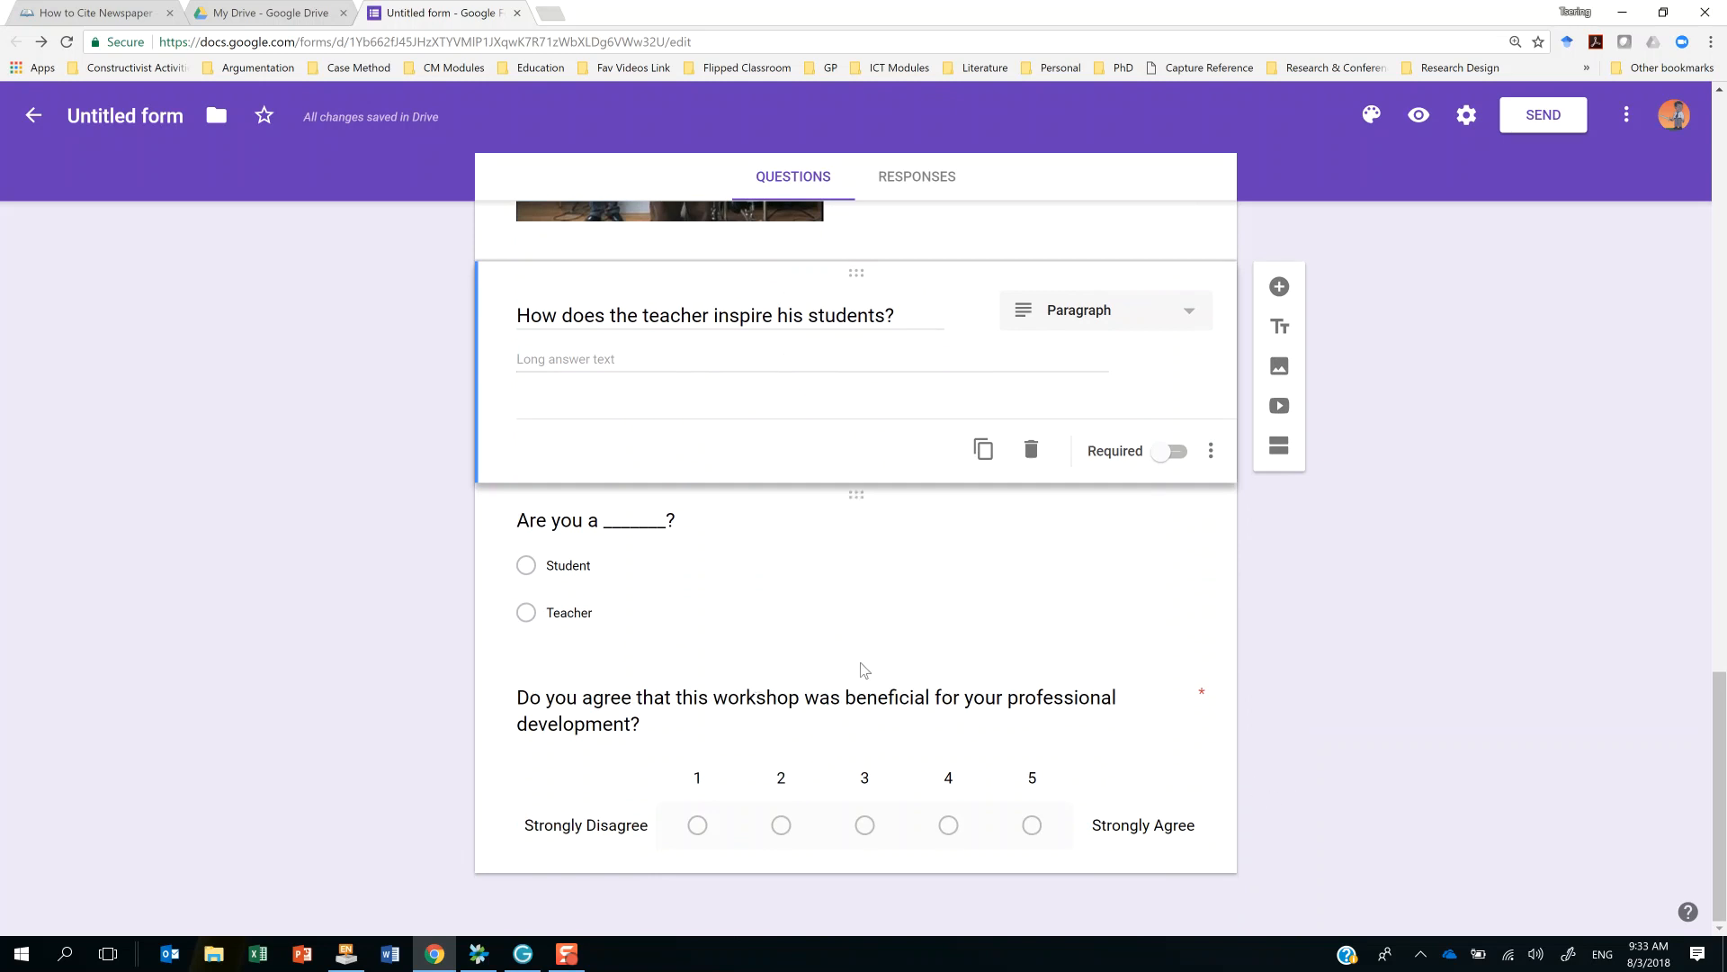
Make the "How does the teacher inspire his students?" question required.
{"action": "left_click", "coordinate": [1178, 453]}
{"action": "scroll", "coordinate": [1150, 595], "scroll_direction": "up", "scroll_amount": 10}
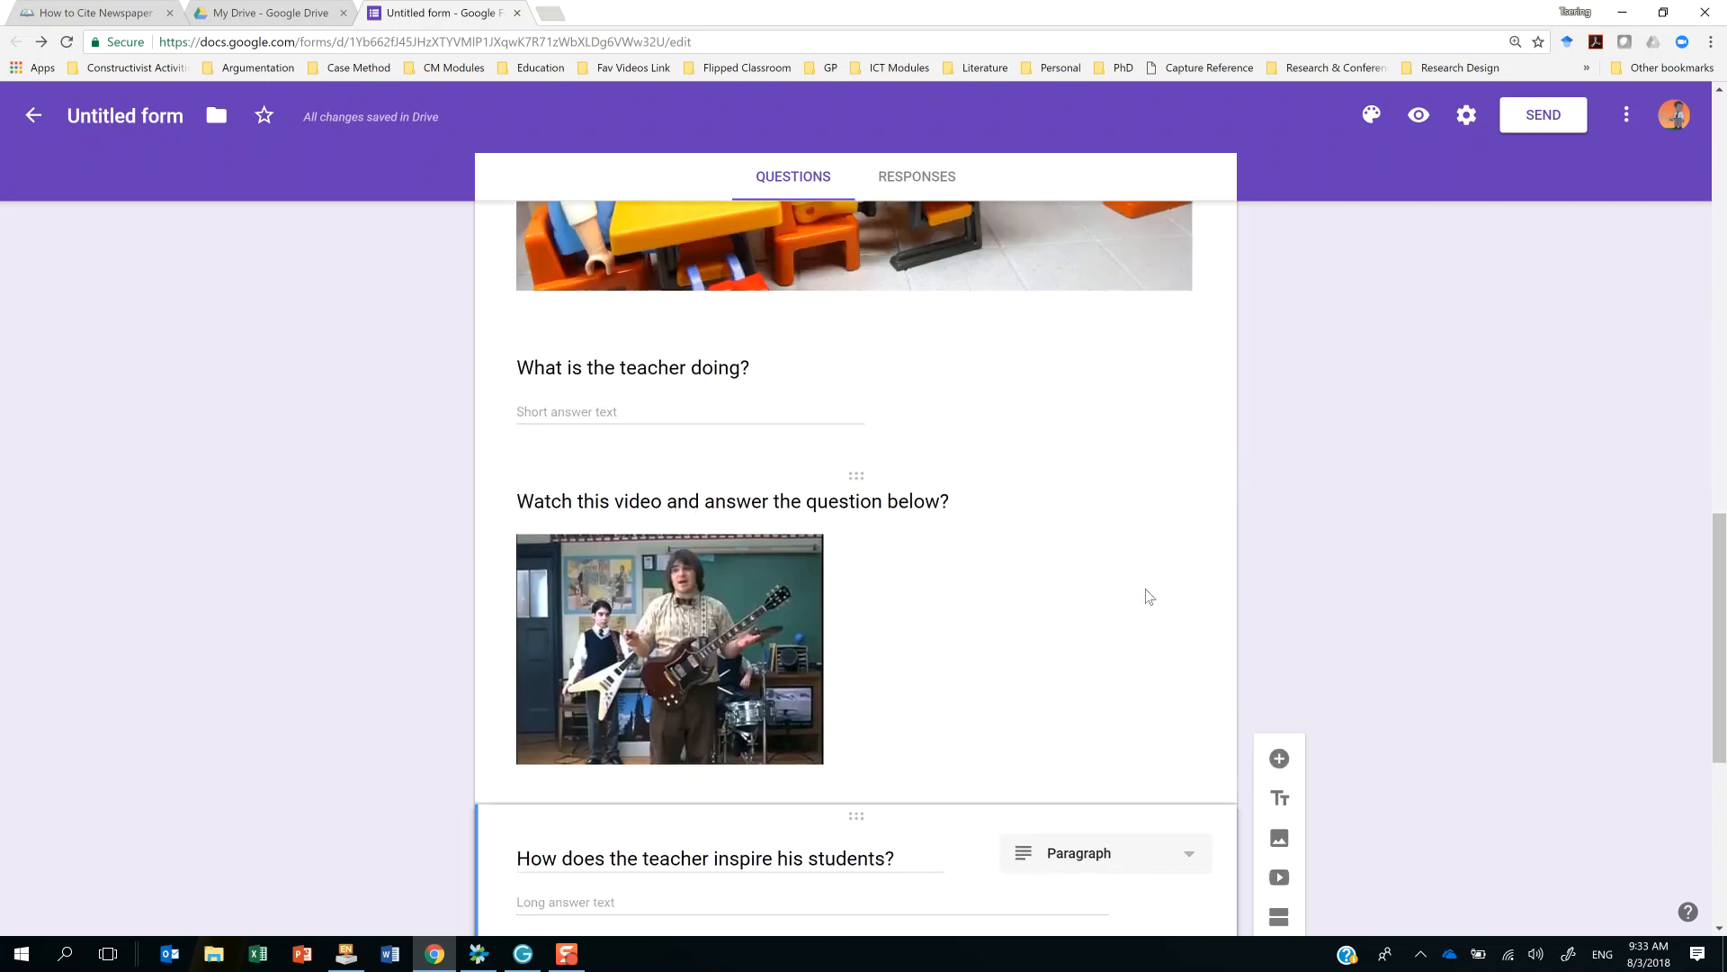
{"action": "scroll", "coordinate": [1148, 592], "scroll_direction": "up", "scroll_amount": 7}
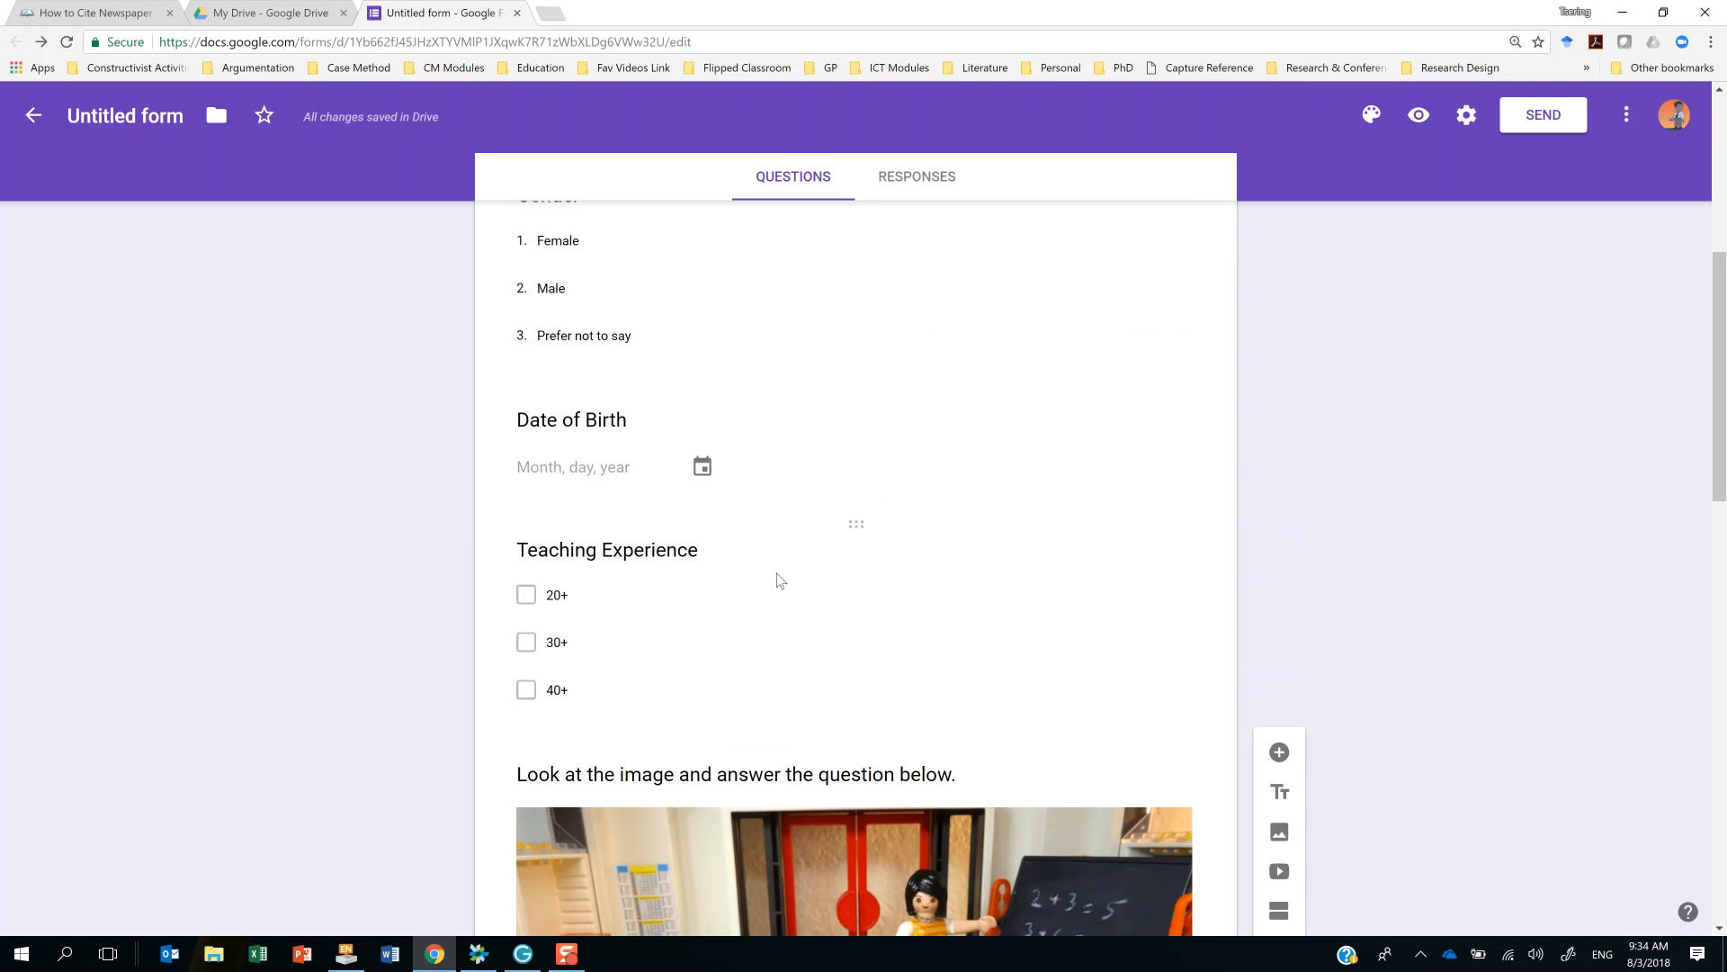
{"action": "scroll", "coordinate": [656, 463], "scroll_direction": "up", "scroll_amount": 3}
Delete the "Are you a _______?" multiple choice question above the workshop rating question.
{"action": "scroll", "coordinate": [704, 528], "scroll_direction": "down", "scroll_amount": 2}
{"action": "scroll", "coordinate": [703, 528], "scroll_direction": "down", "scroll_amount": 15}
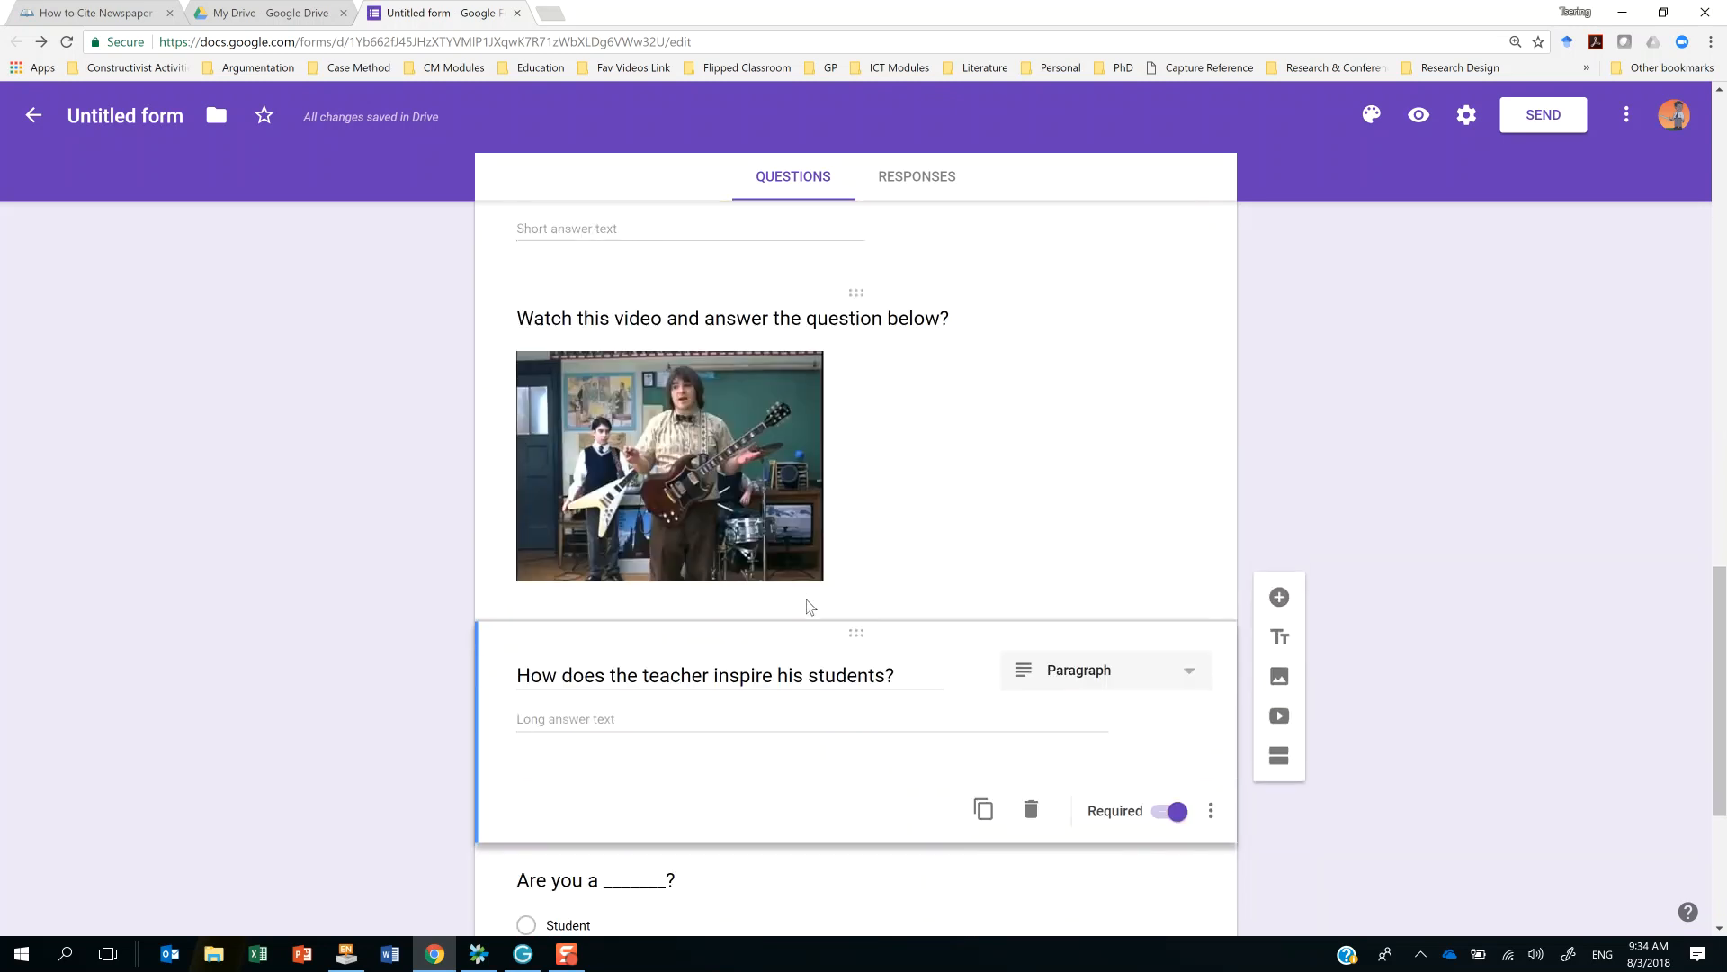
{"action": "scroll", "coordinate": [830, 619], "scroll_direction": "down", "scroll_amount": 2}
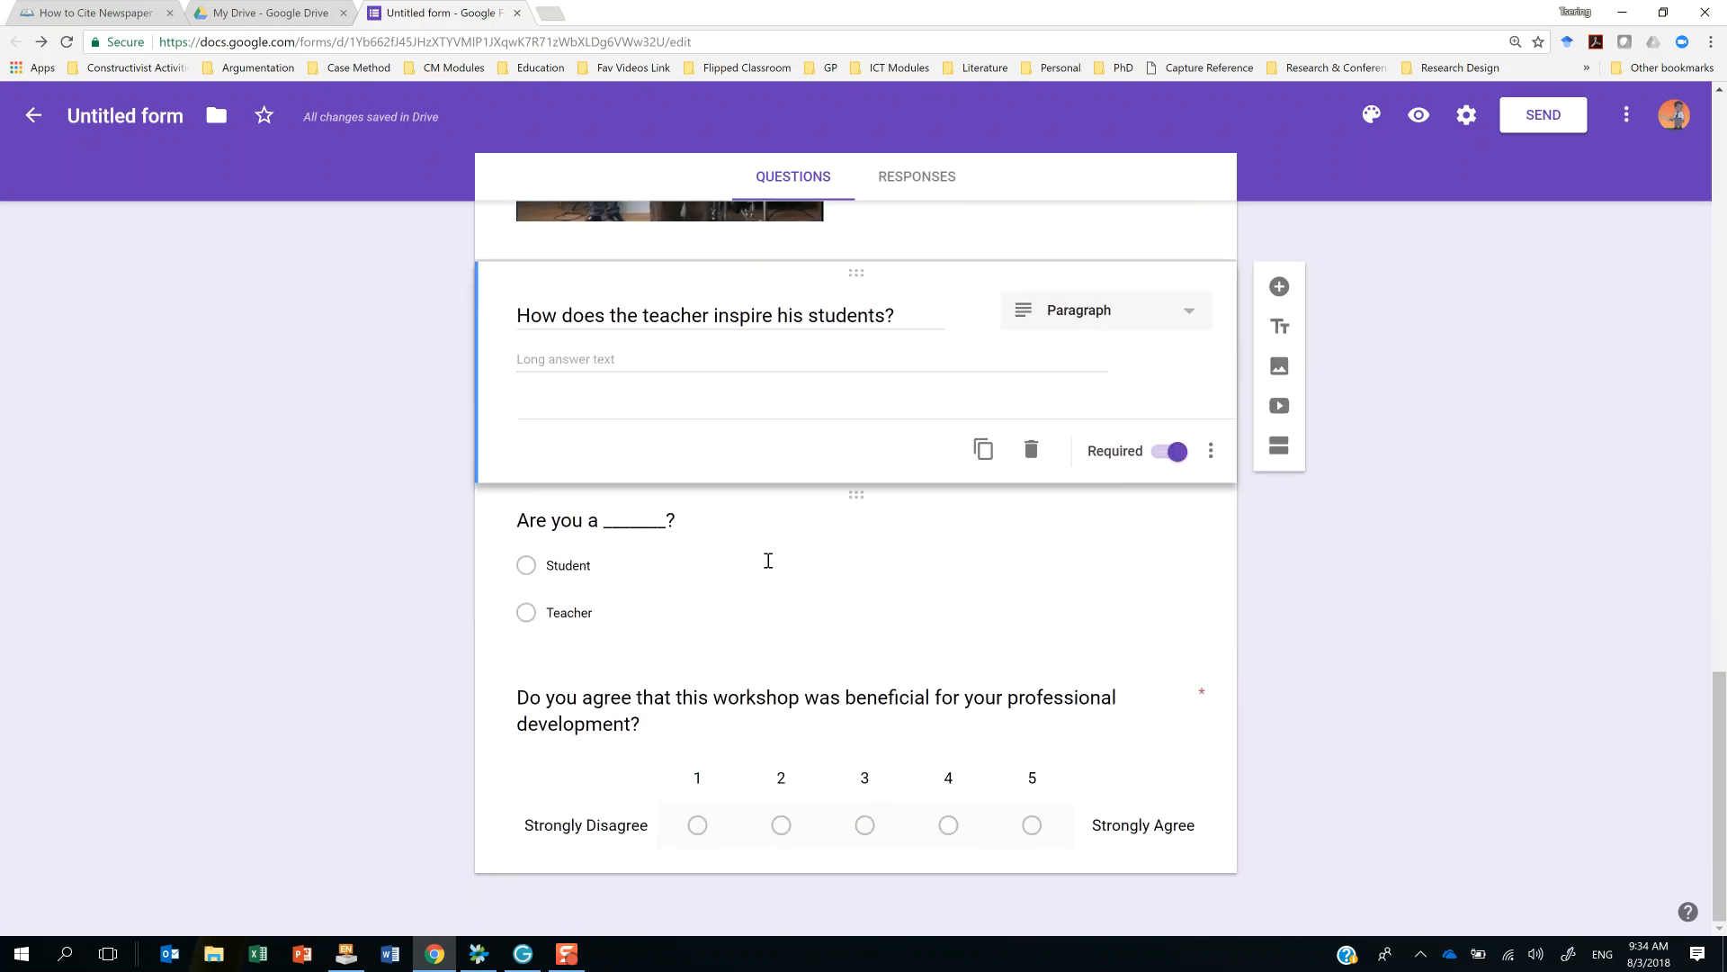
{"action": "left_click", "coordinate": [799, 565]}
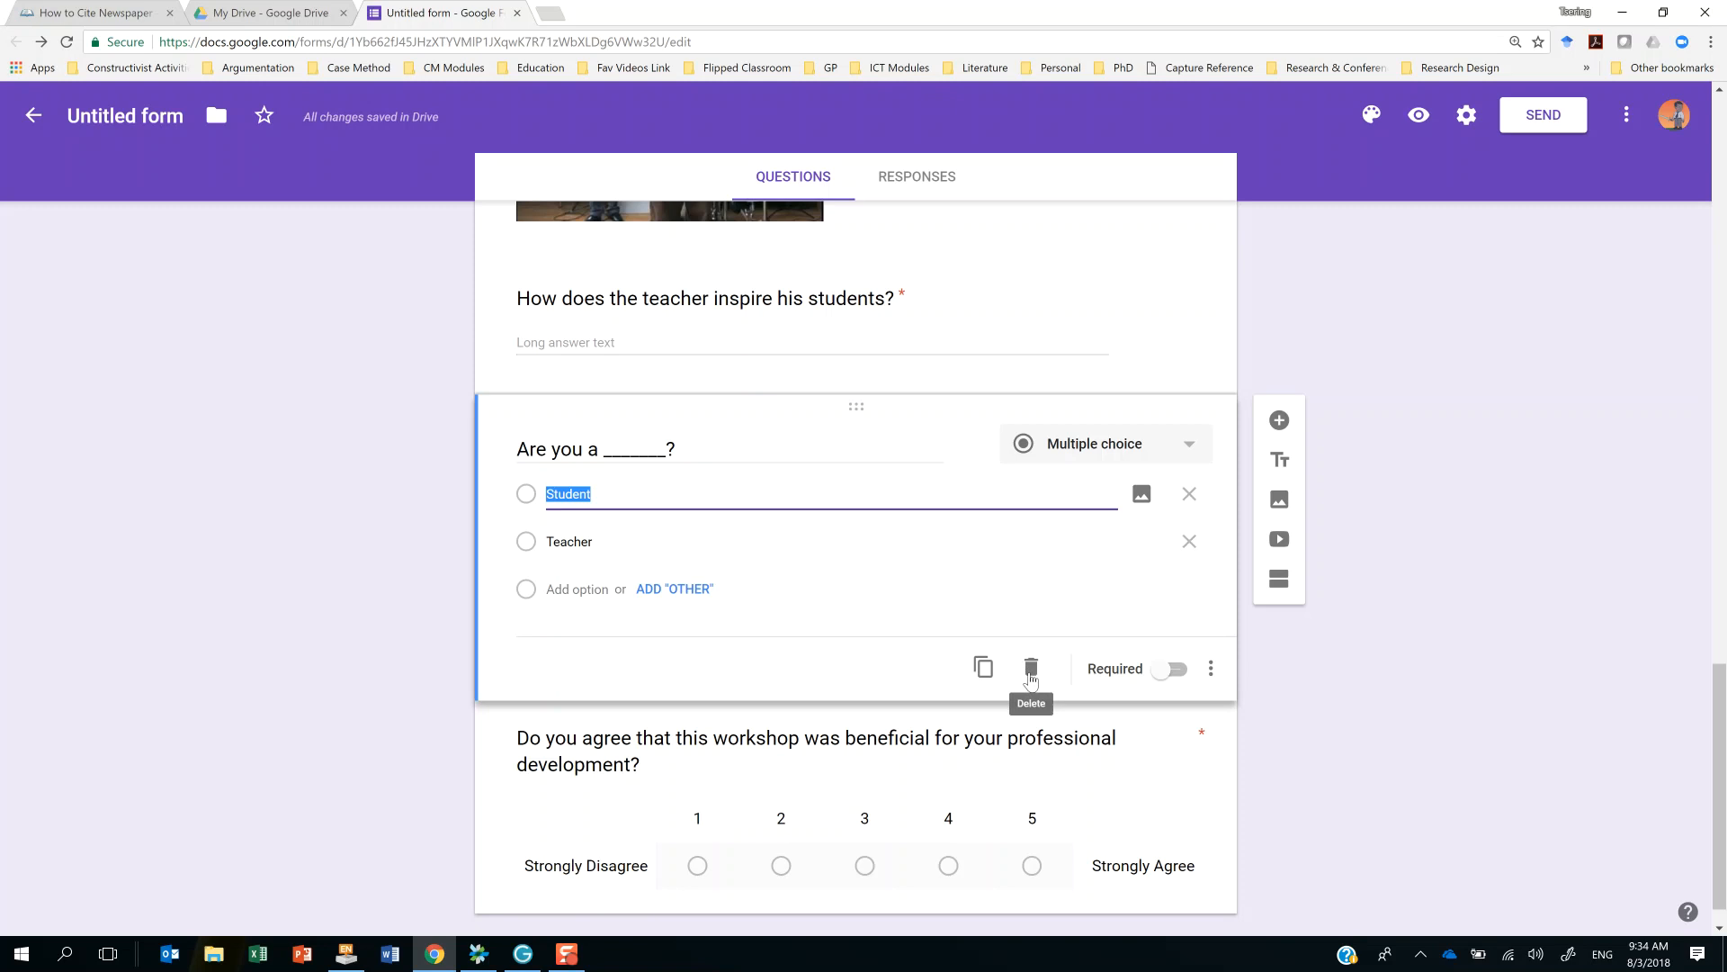
{"action": "left_click", "coordinate": [1031, 670]}
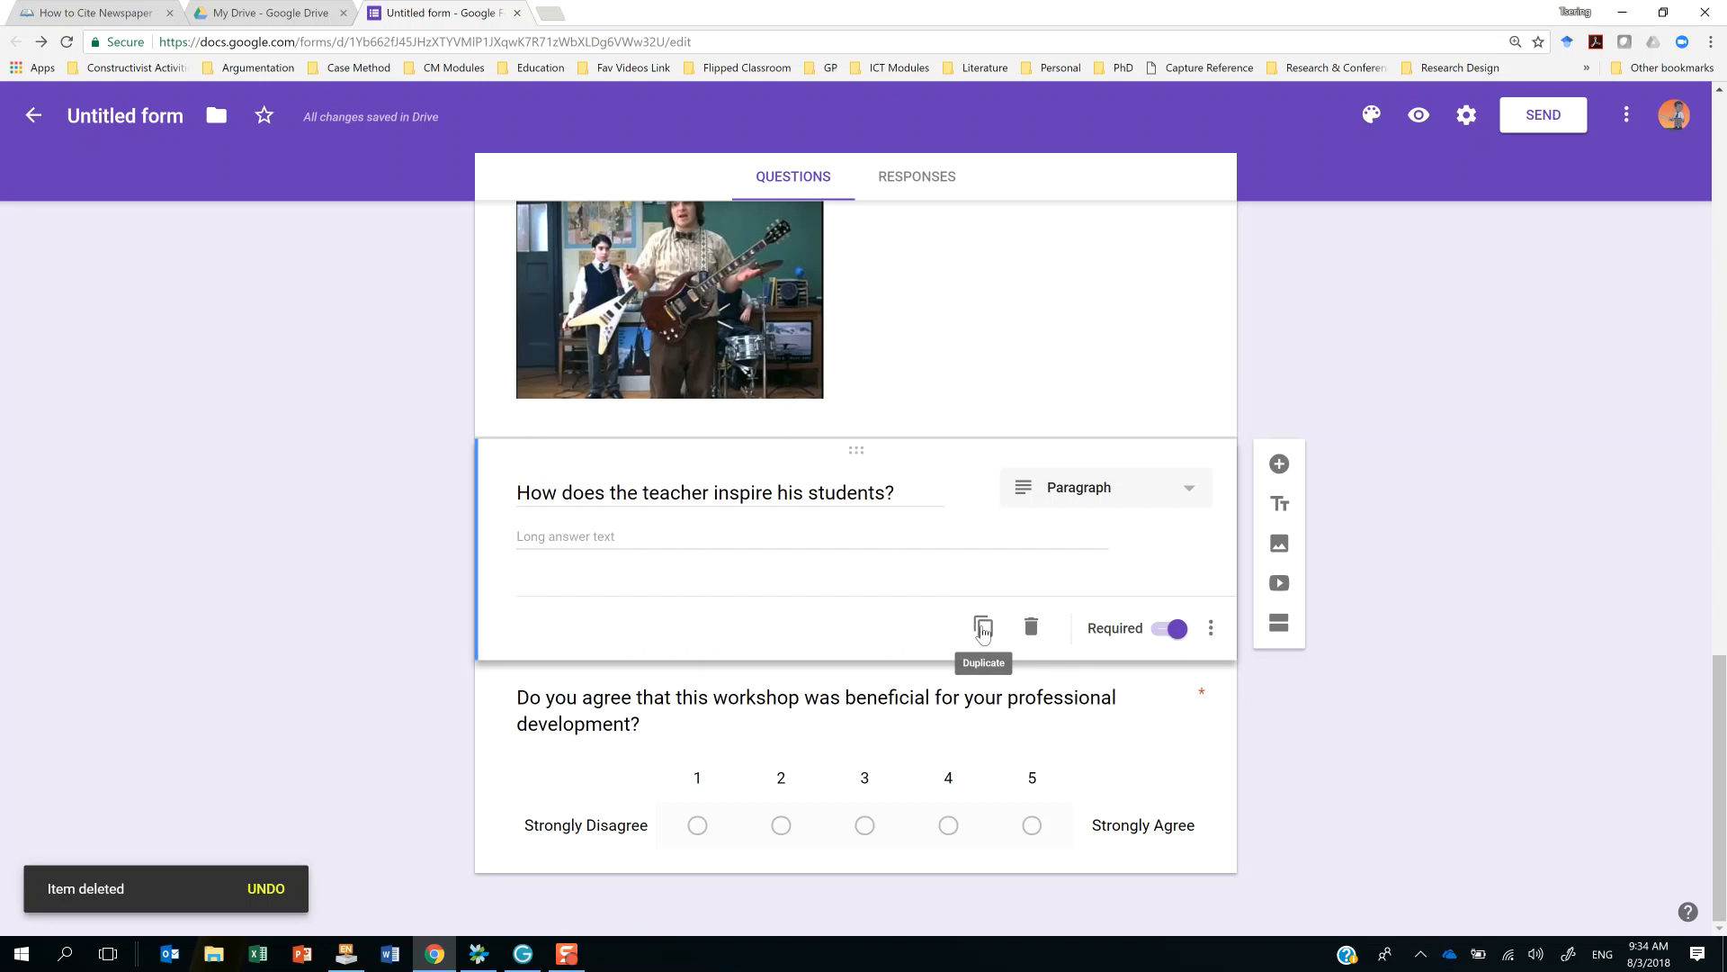
Show a description field on the "How does the teacher inspire his students?" question and hide it again.
{"action": "left_click", "coordinate": [1213, 632]}
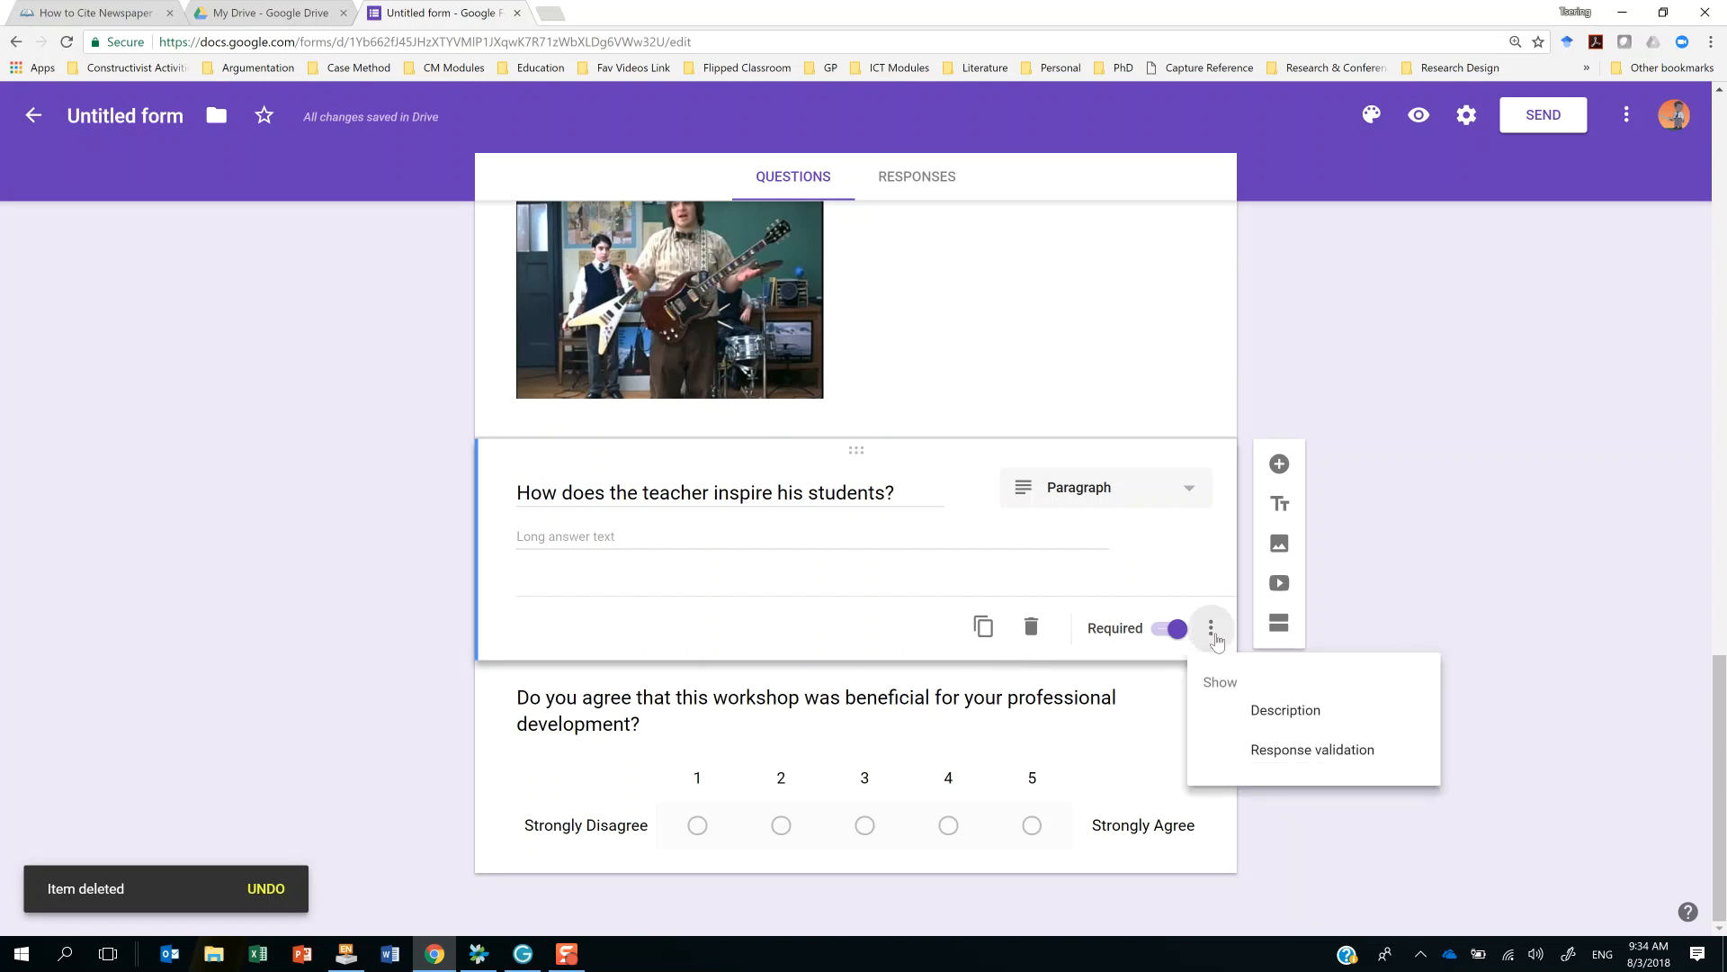
{"action": "left_click", "coordinate": [1281, 725]}
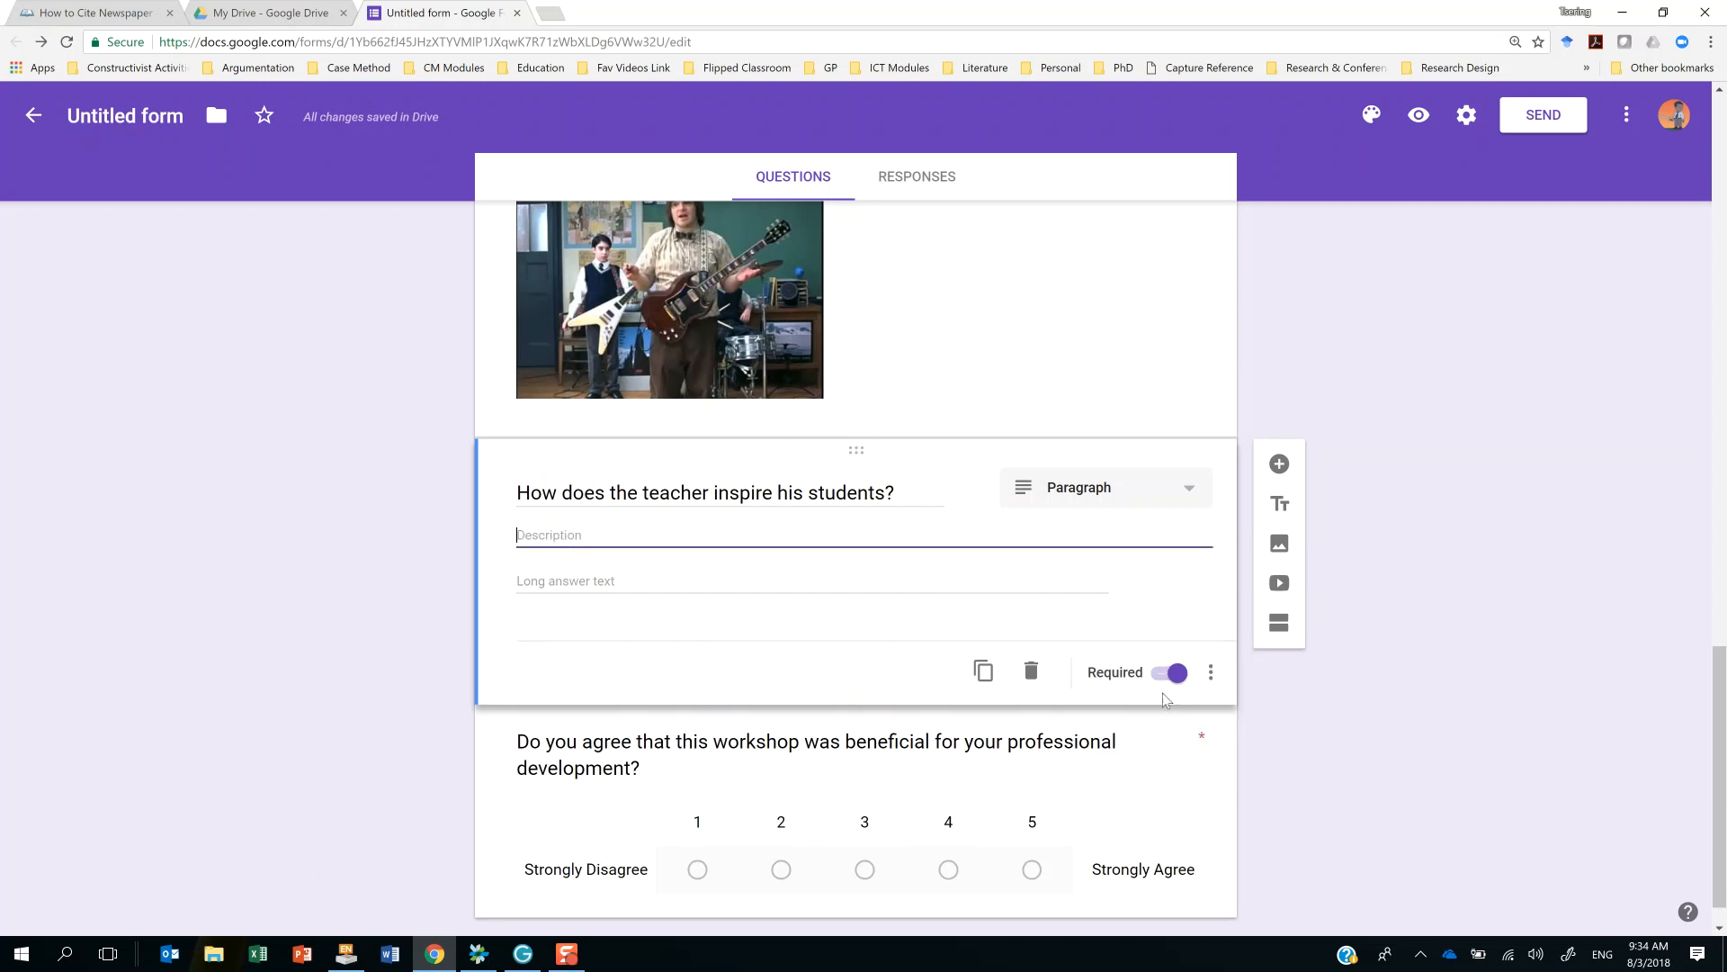
{"action": "left_click", "coordinate": [1211, 676]}
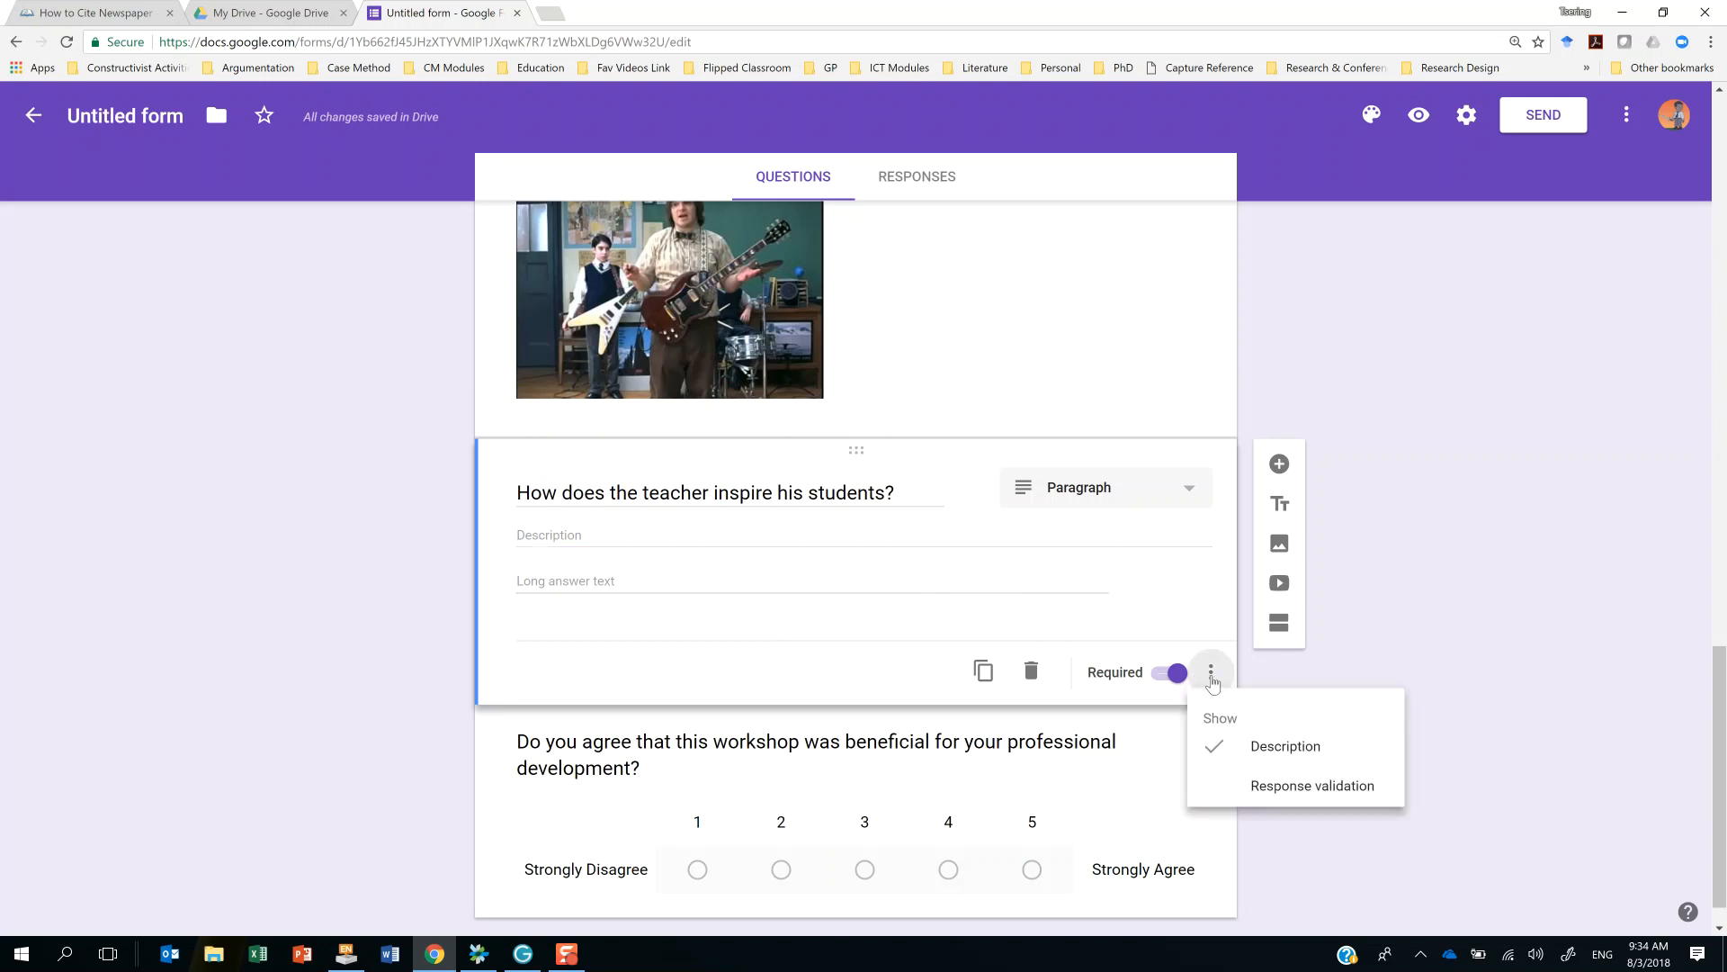
{"action": "left_click", "coordinate": [1250, 747]}
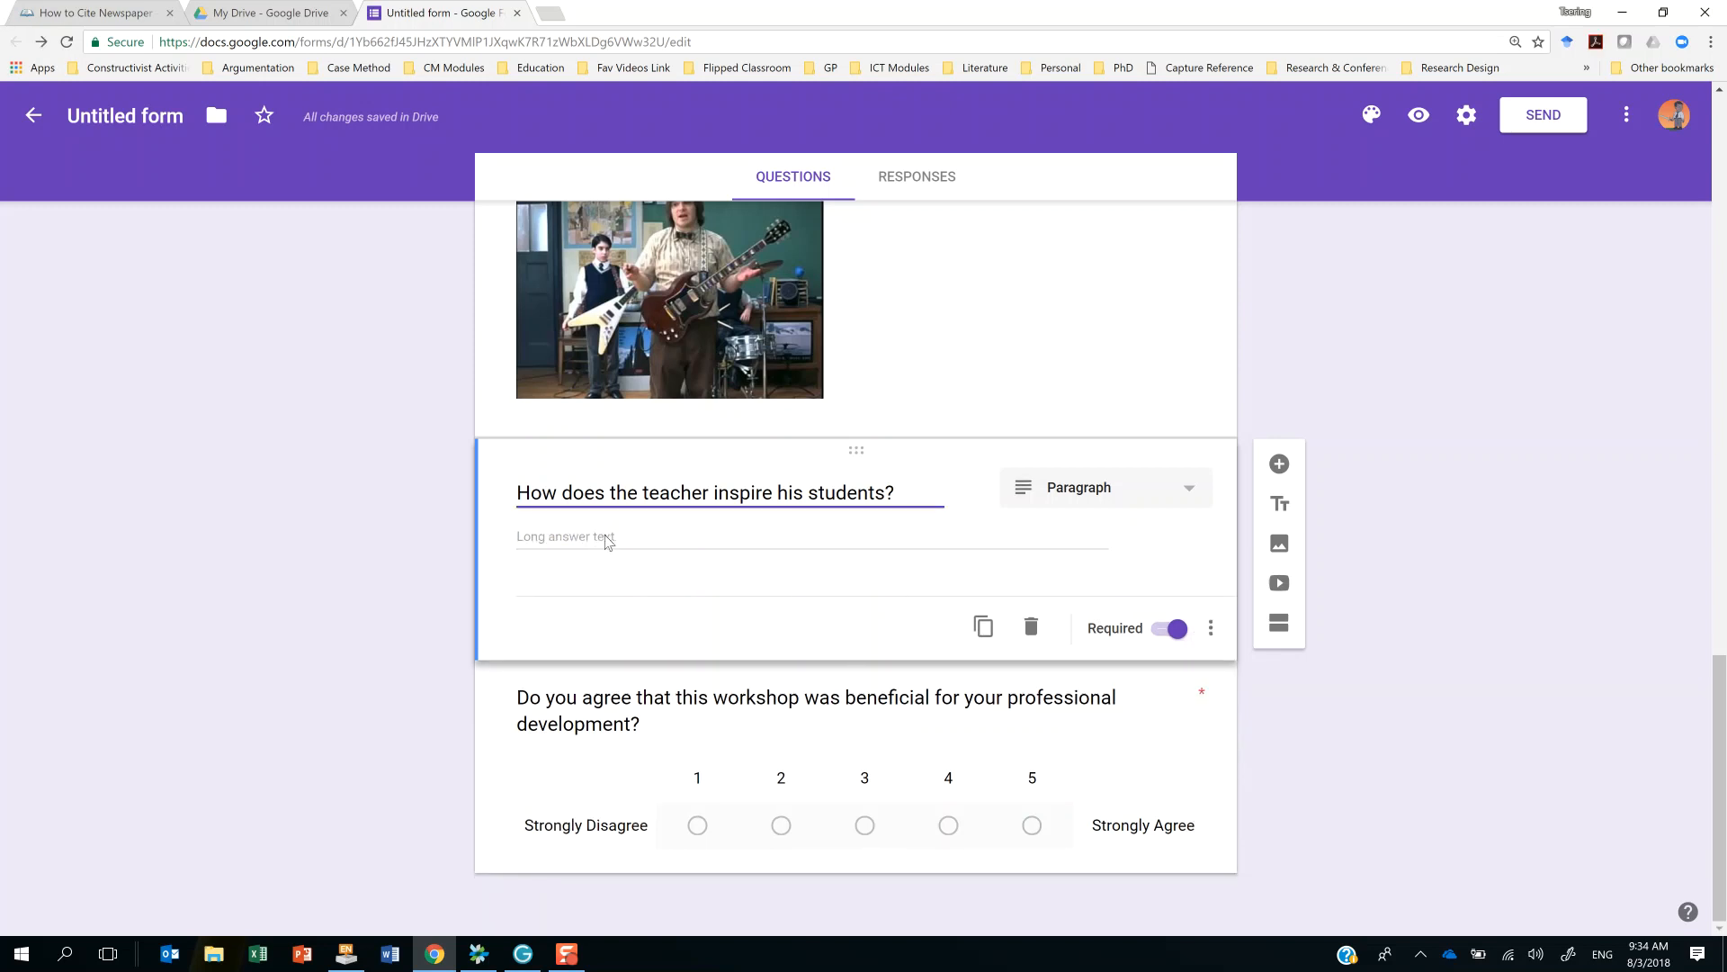
Try Length response validation with a minimum character count on the "How does the teacher inspire his students?" question and remove it.
{"action": "left_click", "coordinate": [1211, 628]}
{"action": "left_click", "coordinate": [1257, 750]}
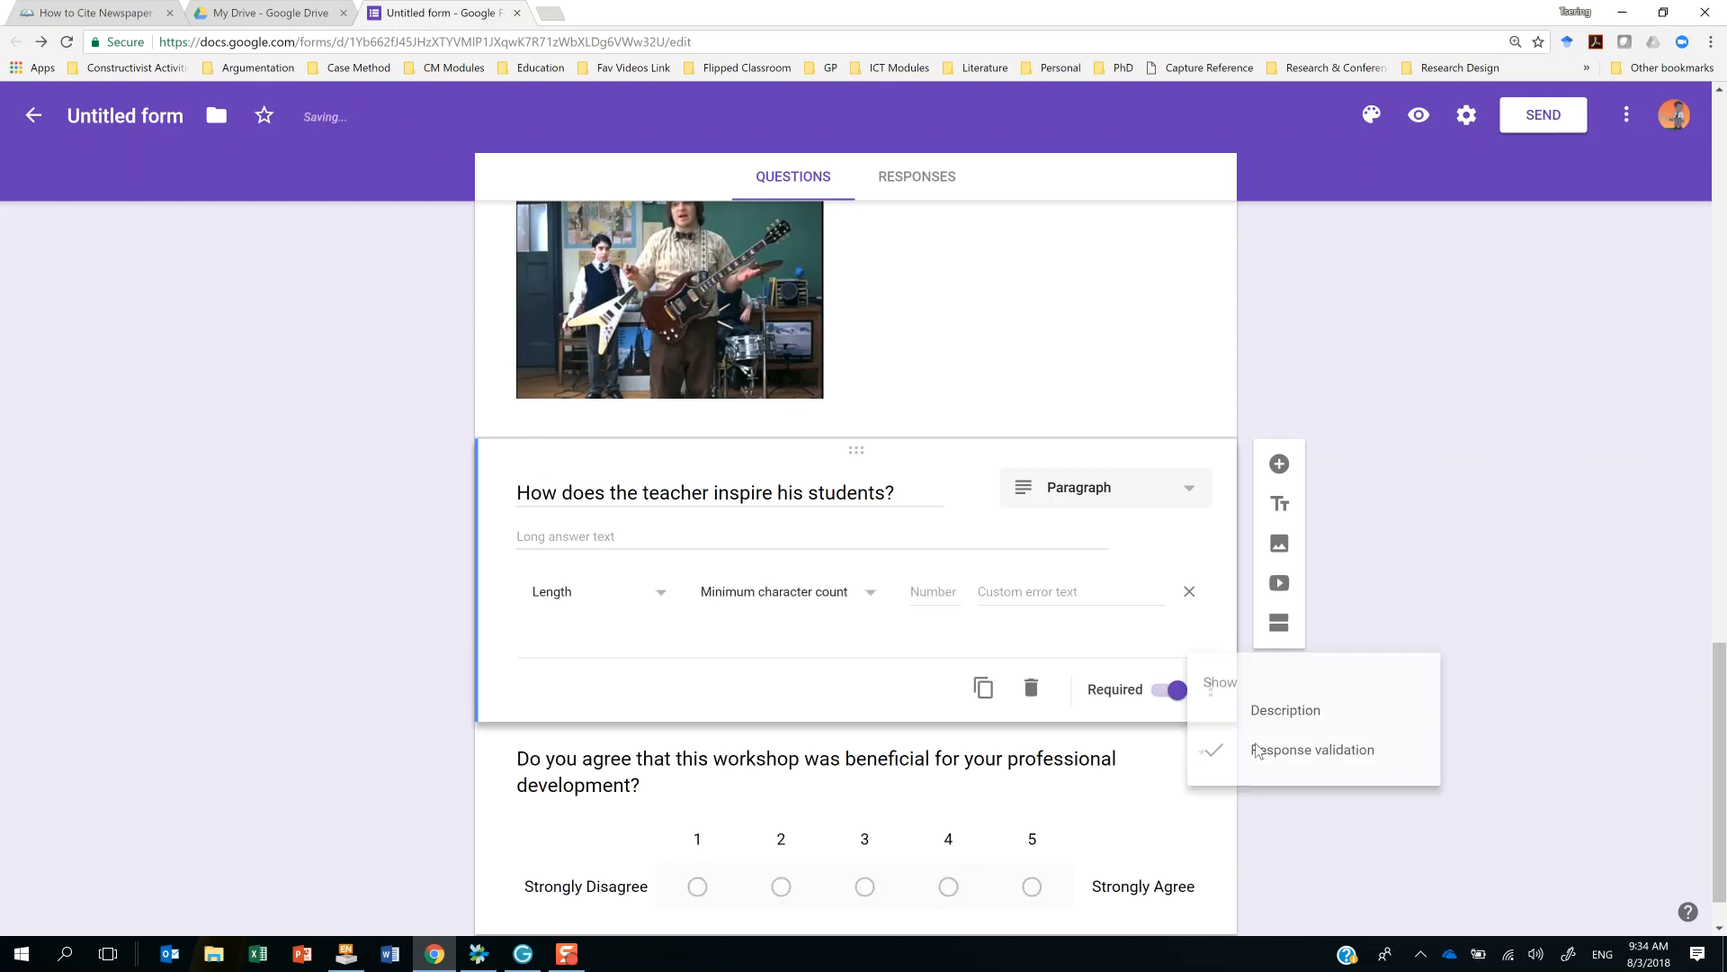
{"action": "left_click", "coordinate": [664, 601]}
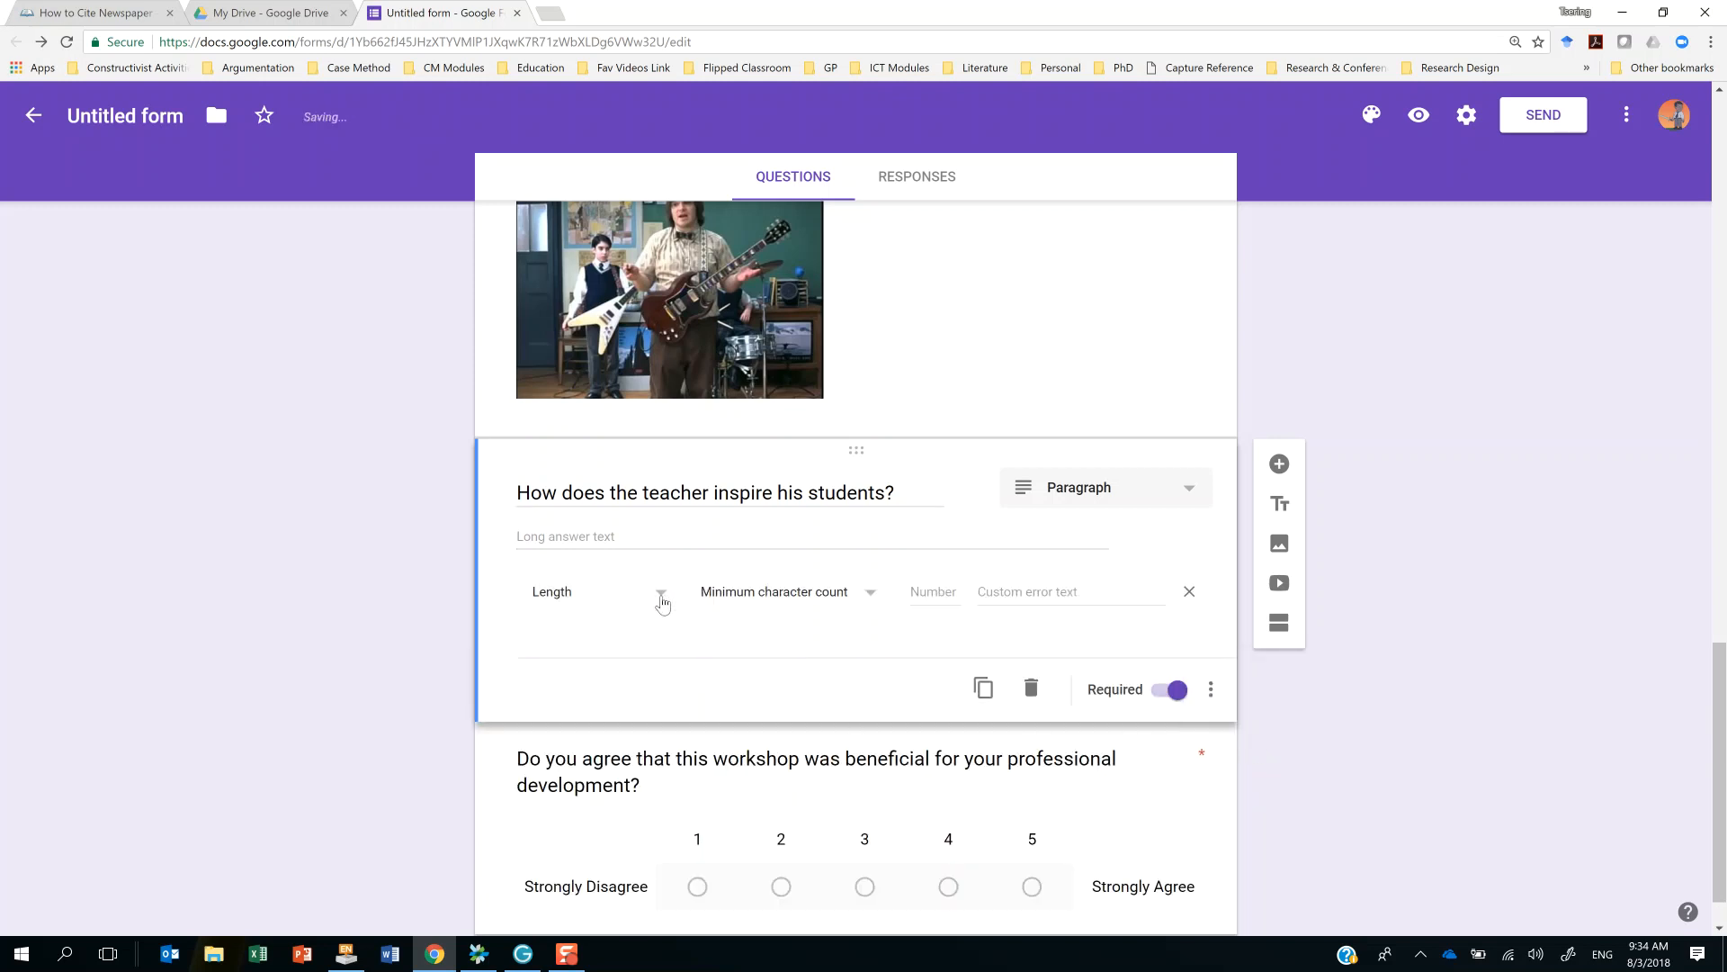
{"action": "left_click", "coordinate": [663, 600]}
{"action": "left_click", "coordinate": [858, 598]}
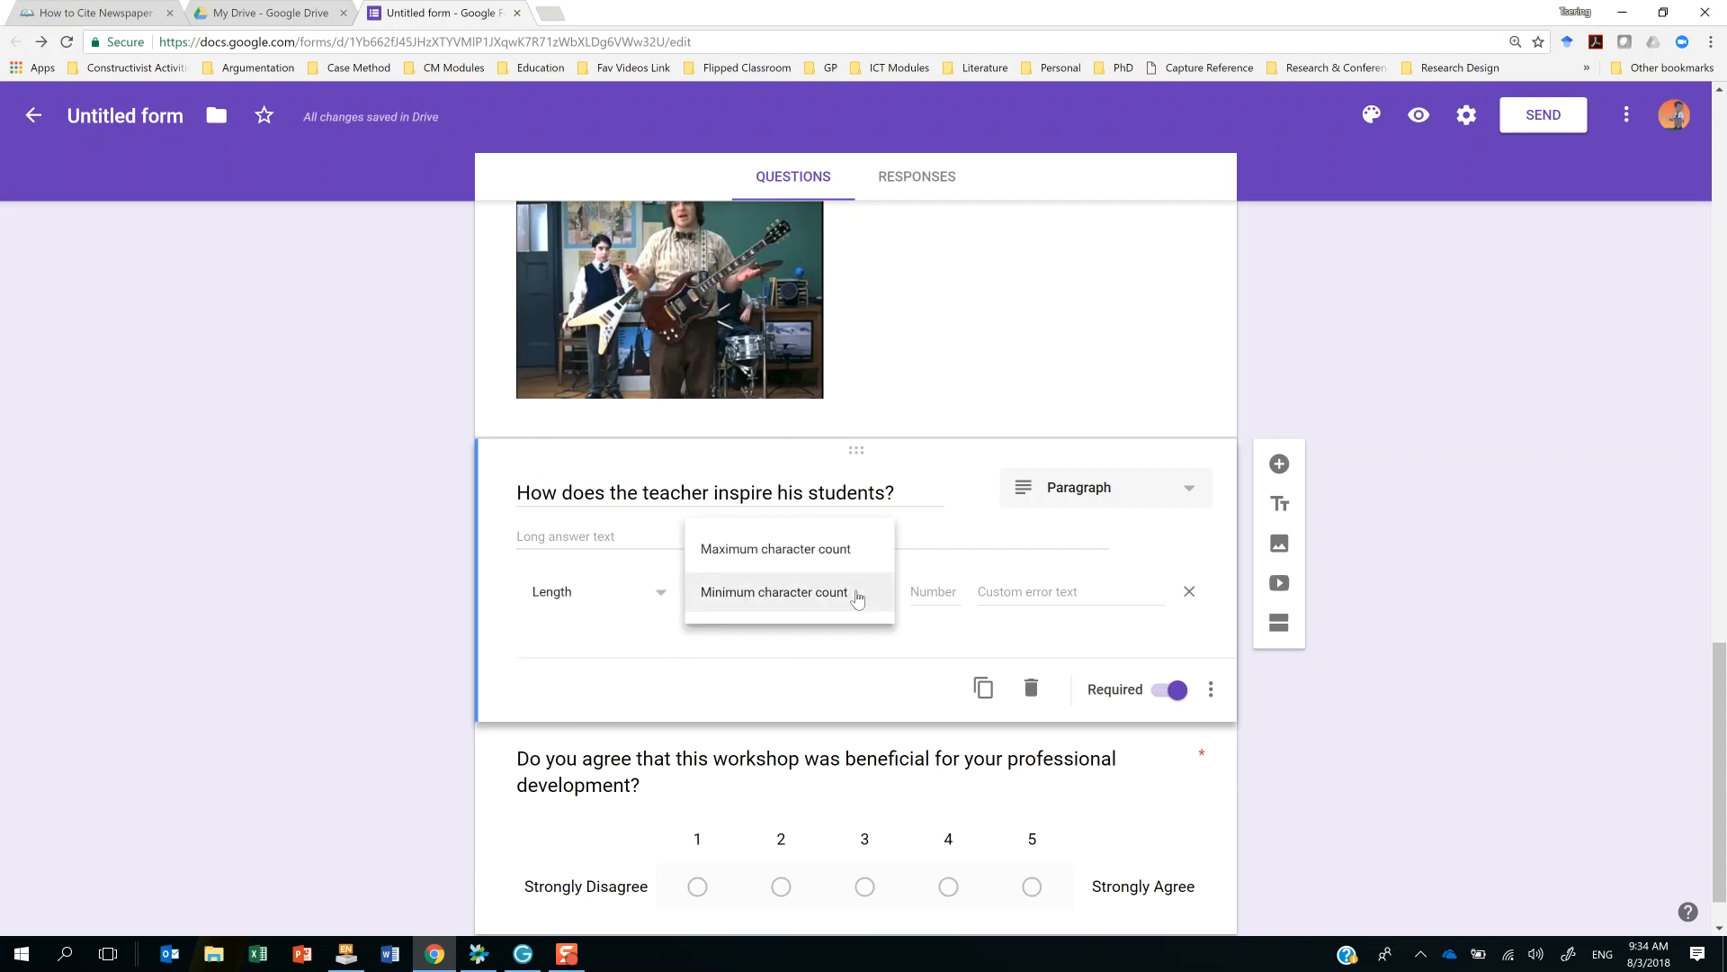
{"action": "left_click", "coordinate": [925, 591]}
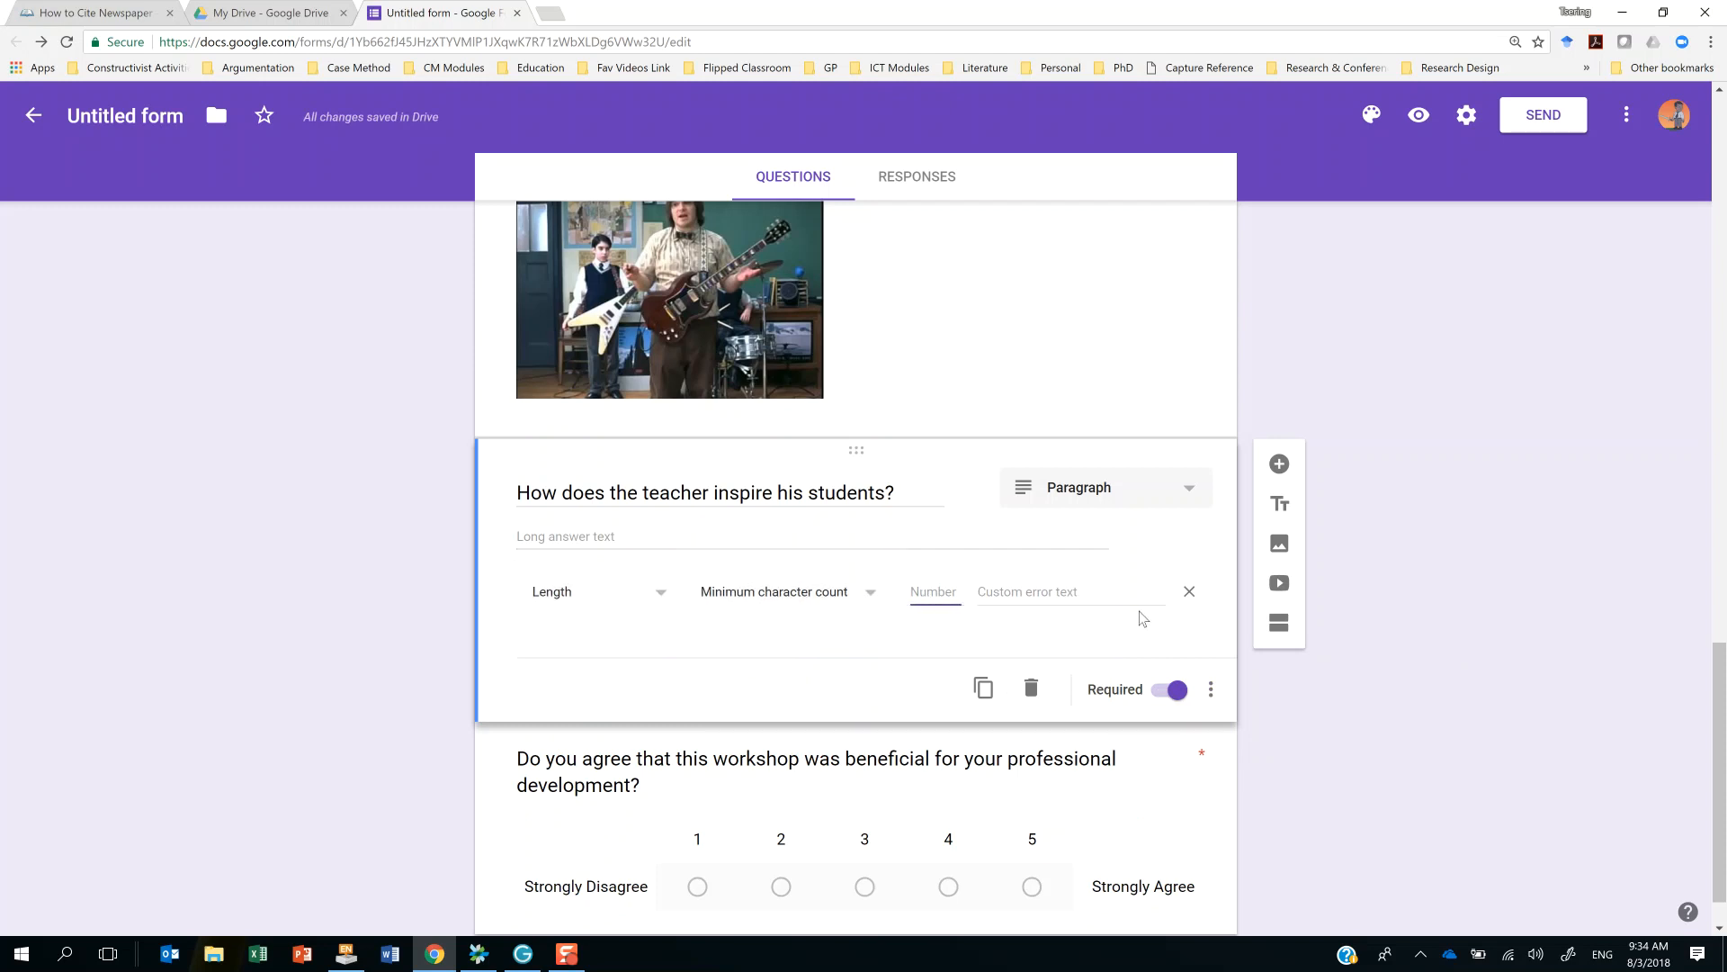
{"action": "left_click", "coordinate": [1190, 593]}
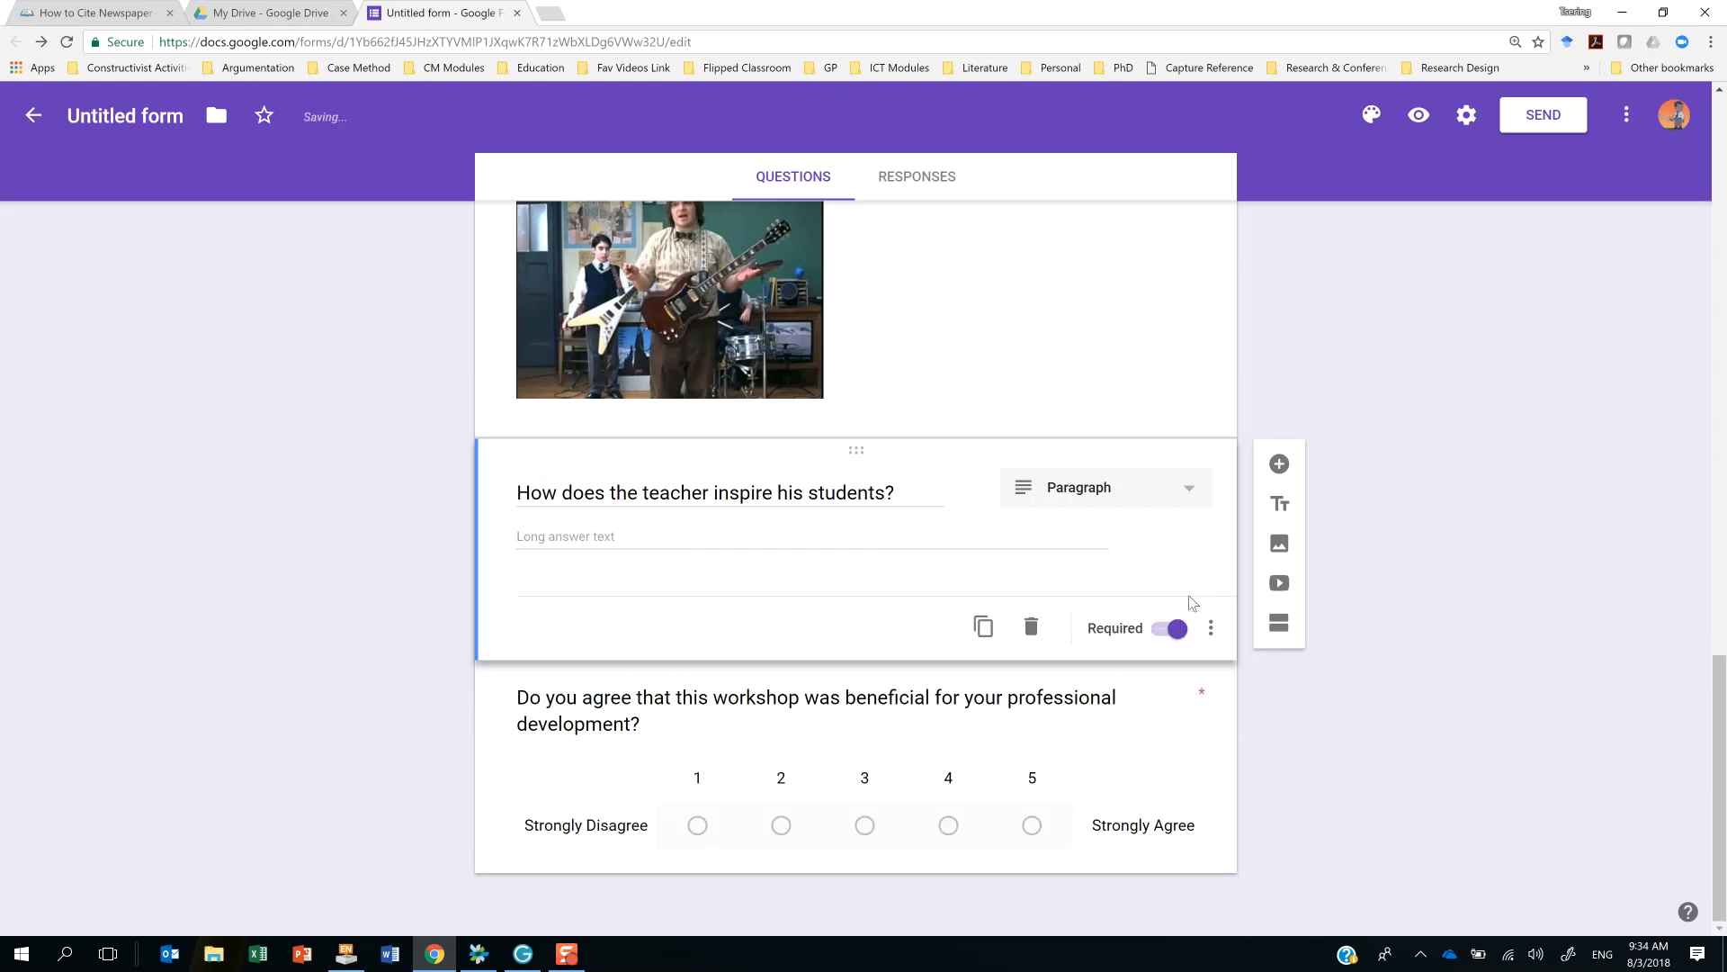
Open the form's sending options and examine the recipient and message fields for sending it by email.
{"action": "scroll", "coordinate": [928, 575], "scroll_direction": "up", "scroll_amount": 15}
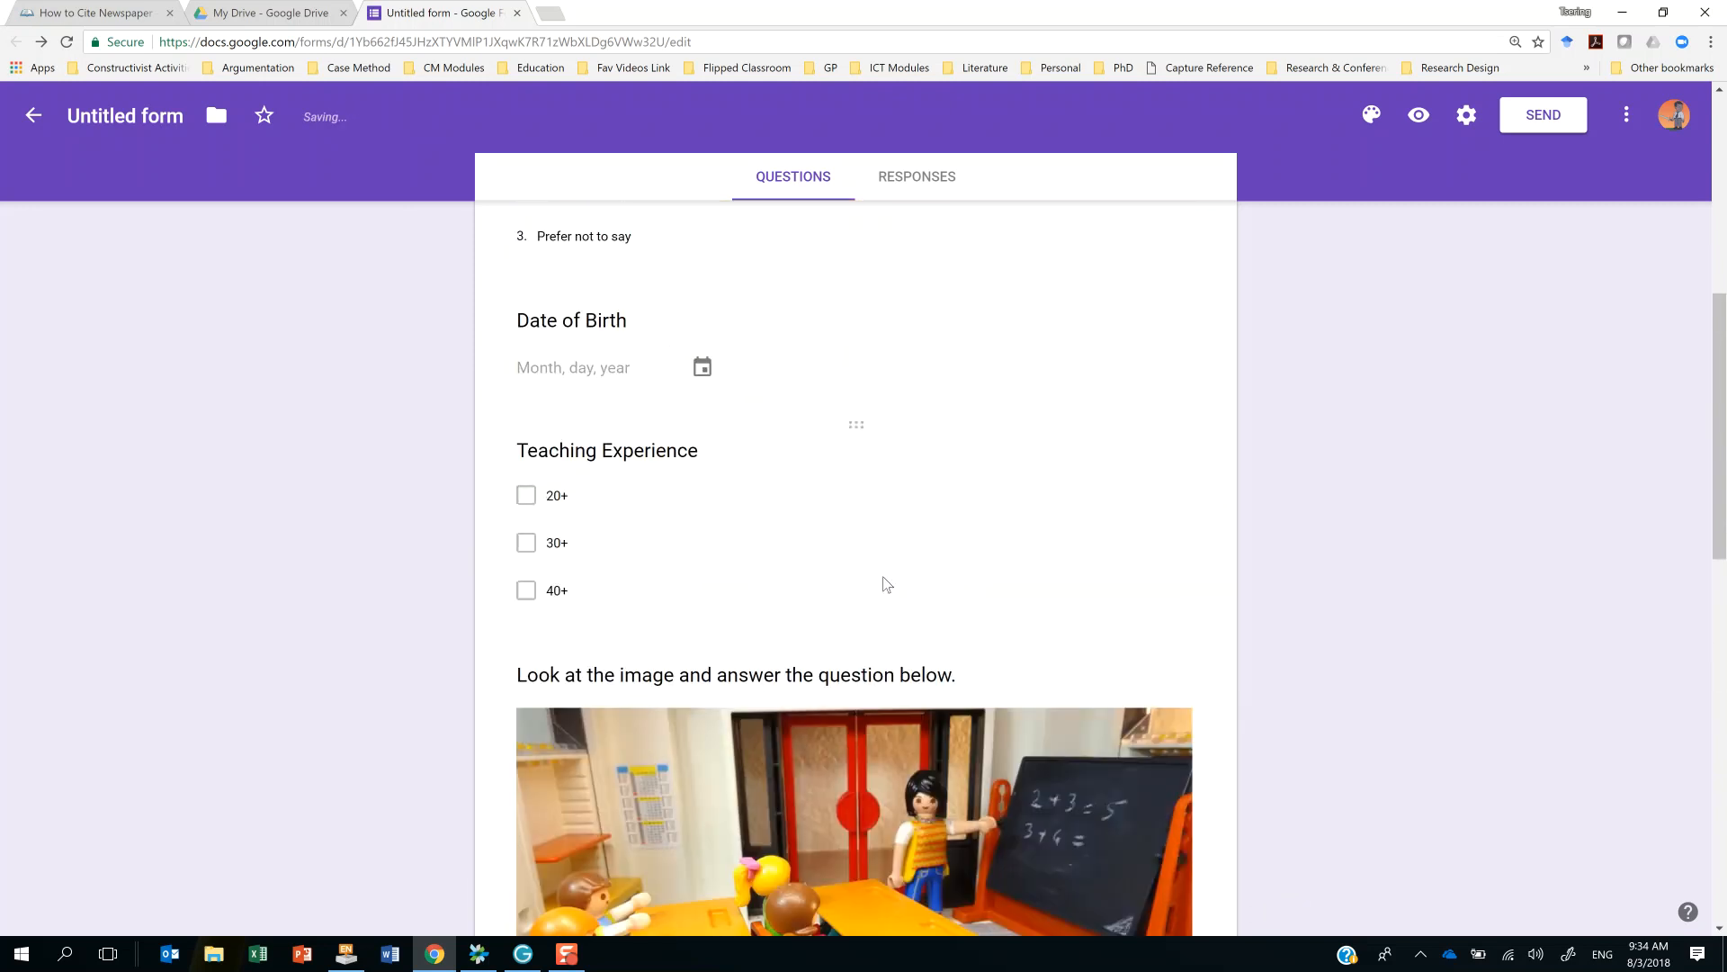
{"action": "scroll", "coordinate": [880, 579], "scroll_direction": "up", "scroll_amount": 5}
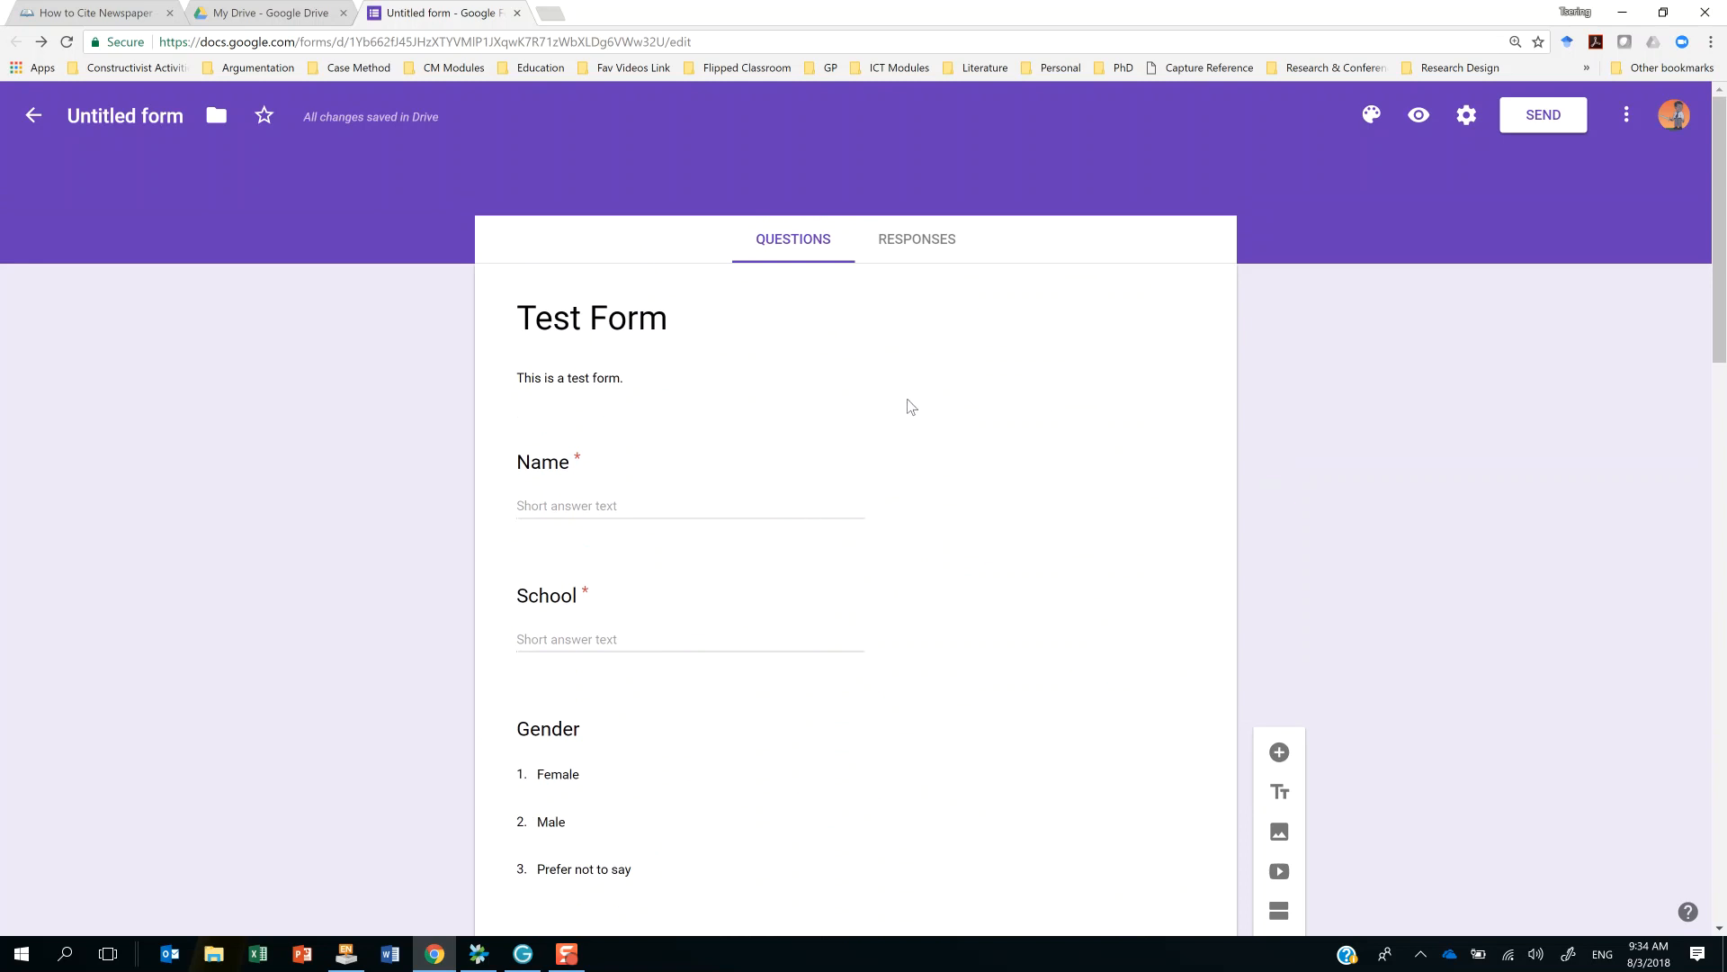
{"action": "left_click", "coordinate": [1543, 121]}
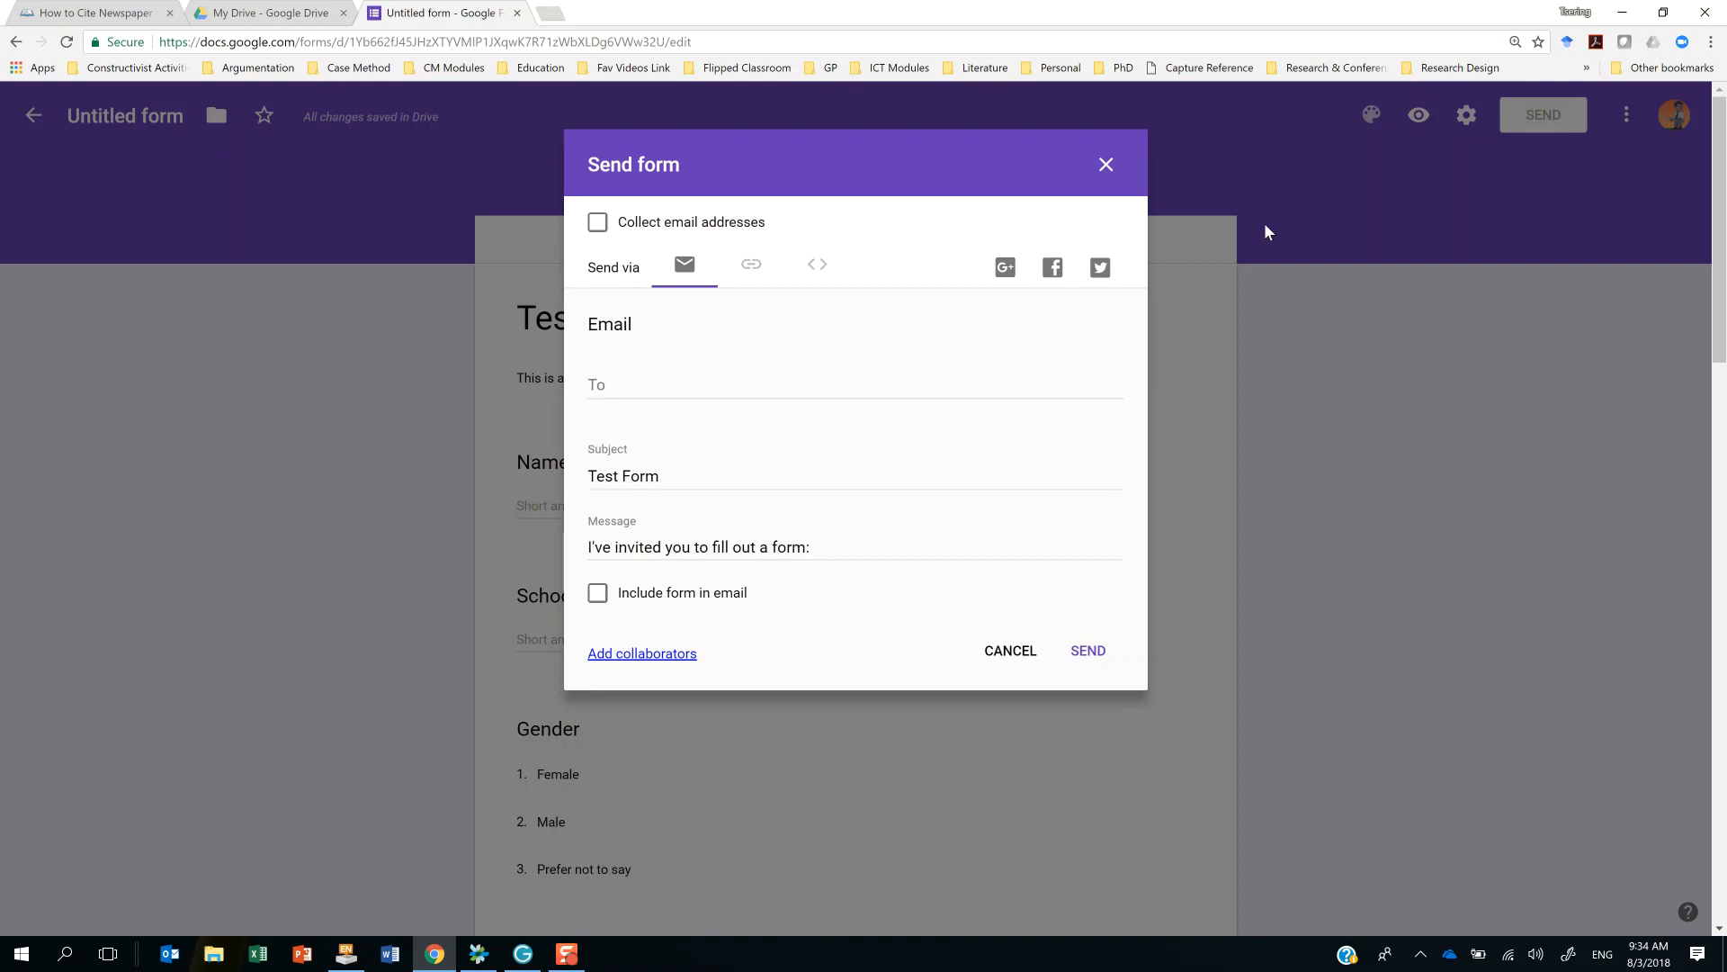
{"action": "left_click", "coordinate": [627, 385]}
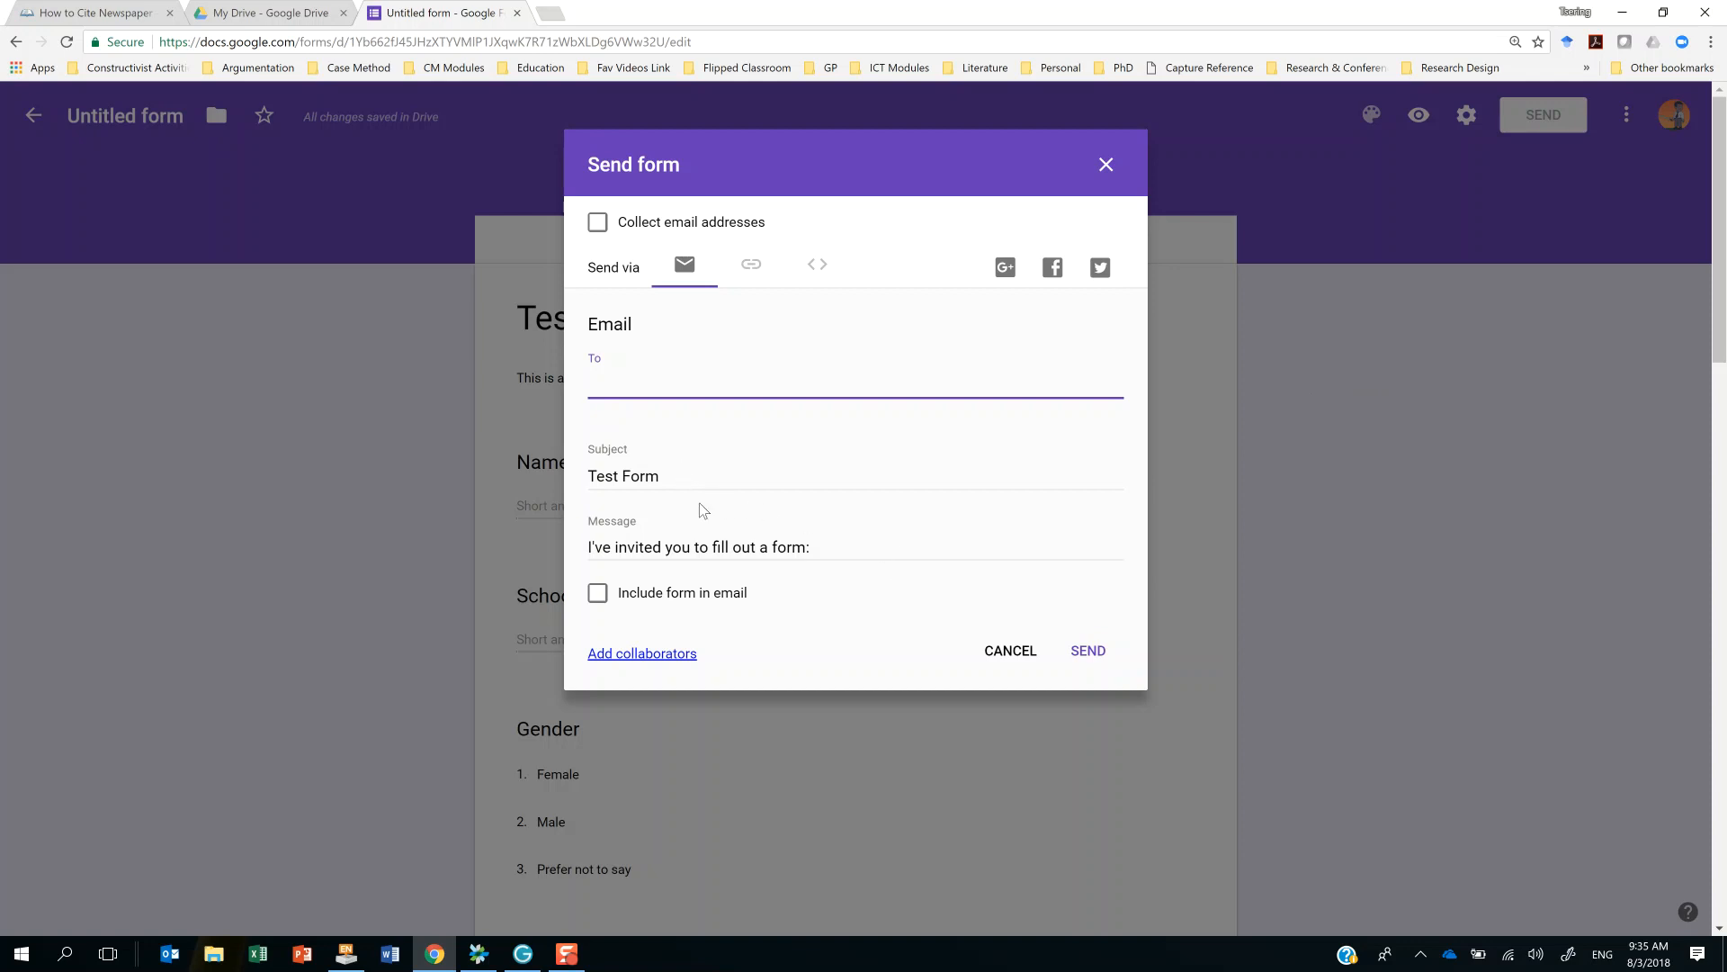
{"action": "left_click", "coordinate": [850, 545]}
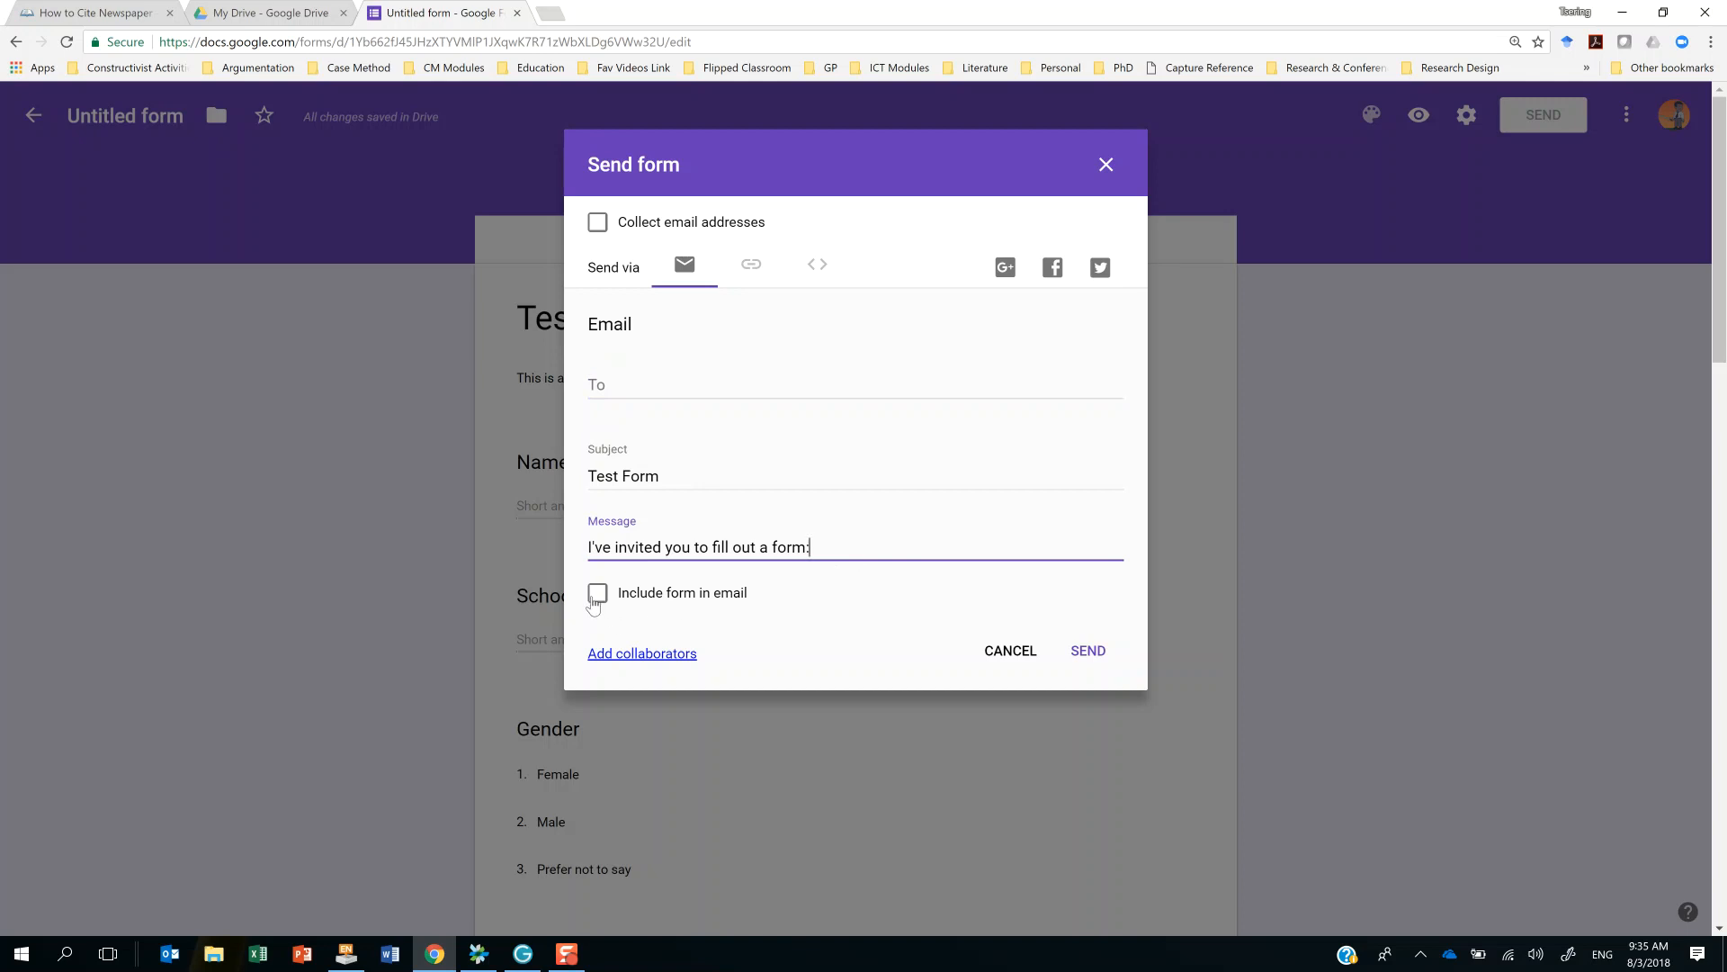
Examine the collaborator sharing settings and the invitation options, and close them without inviting anyone.
{"action": "left_click", "coordinate": [626, 657]}
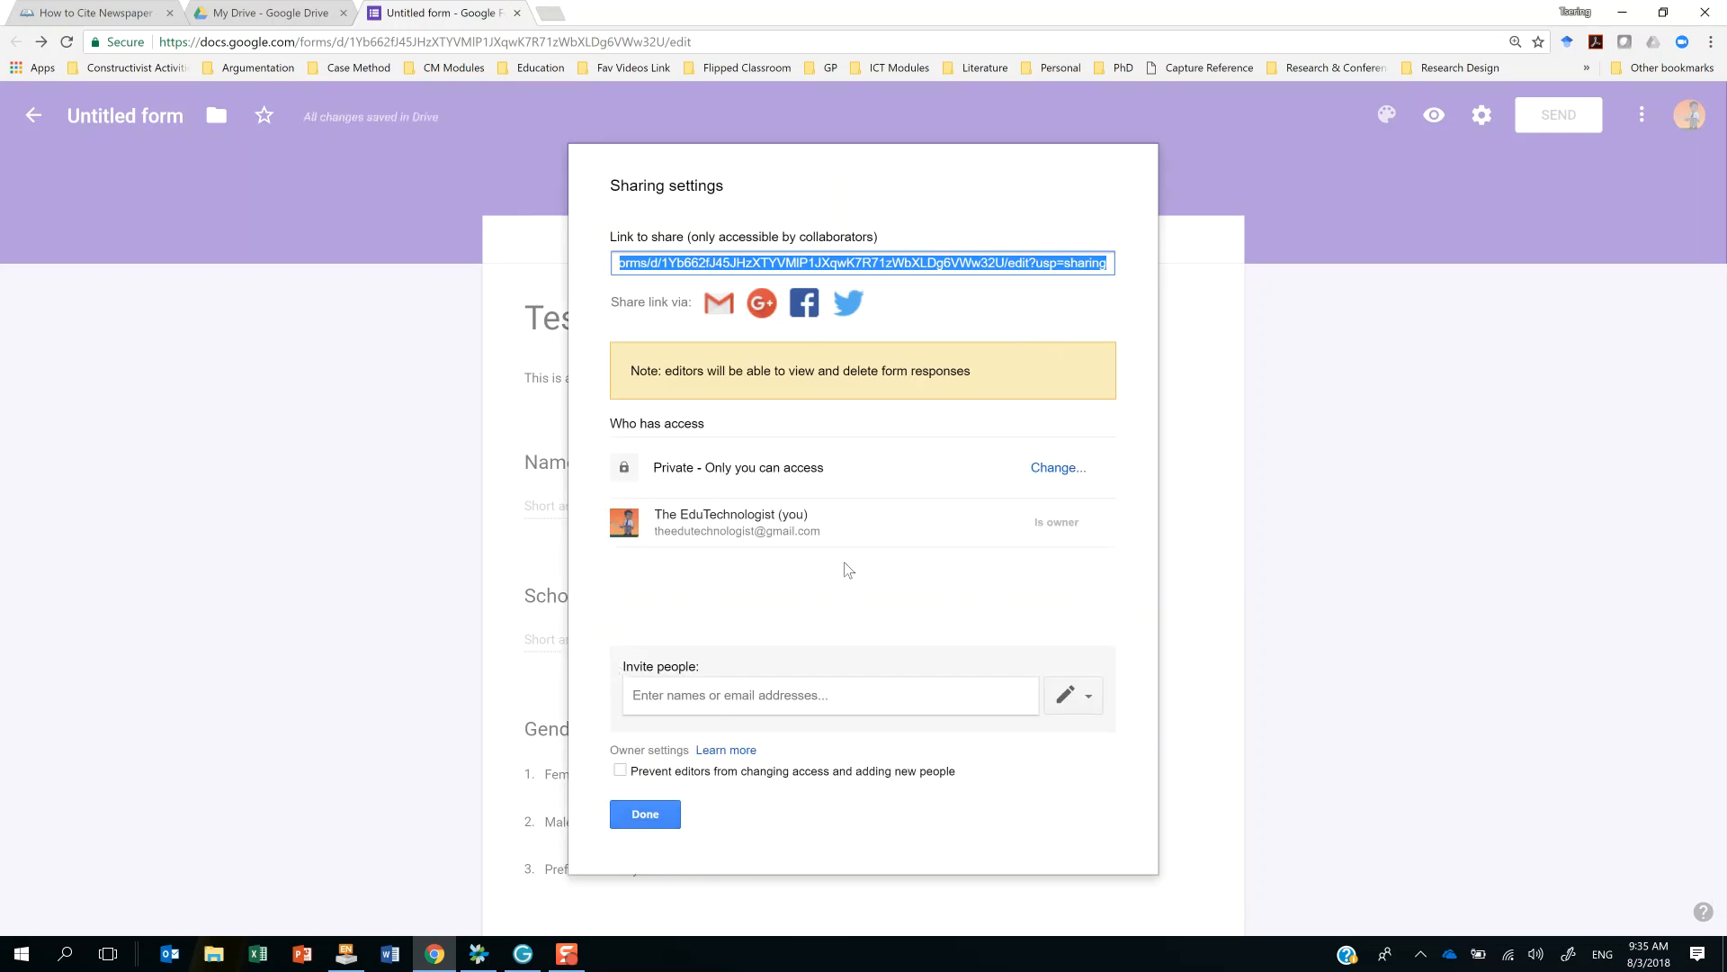
{"action": "left_click", "coordinate": [659, 820]}
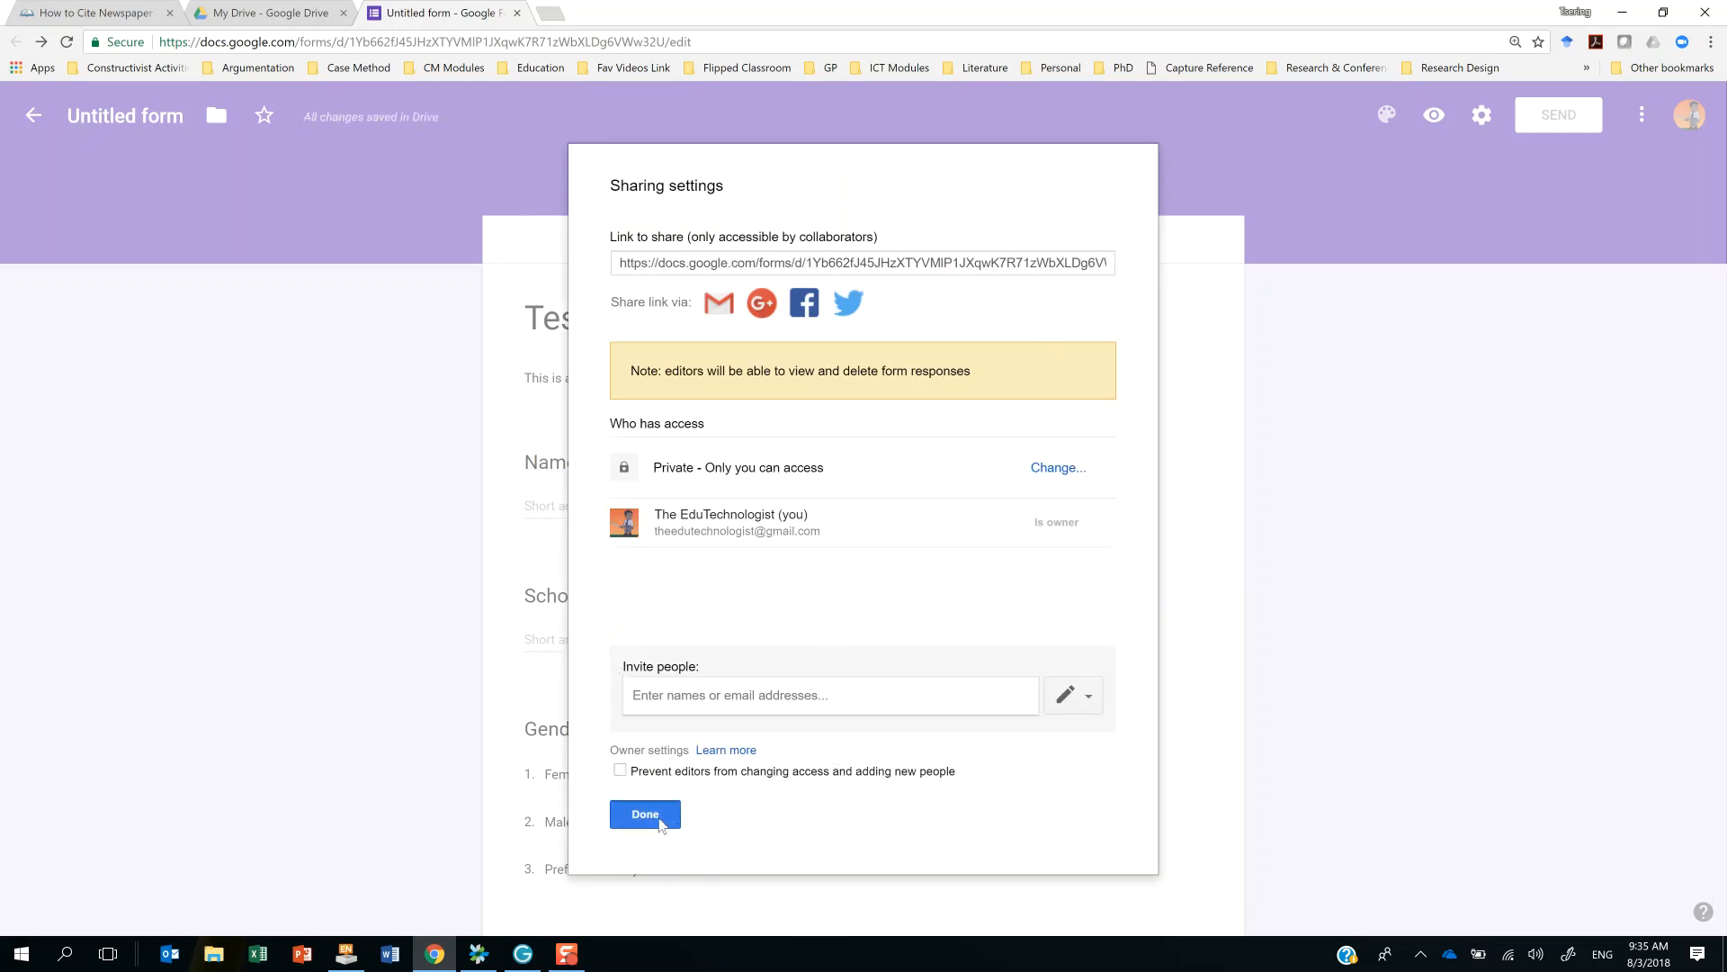
{"action": "left_click", "coordinate": [768, 702]}
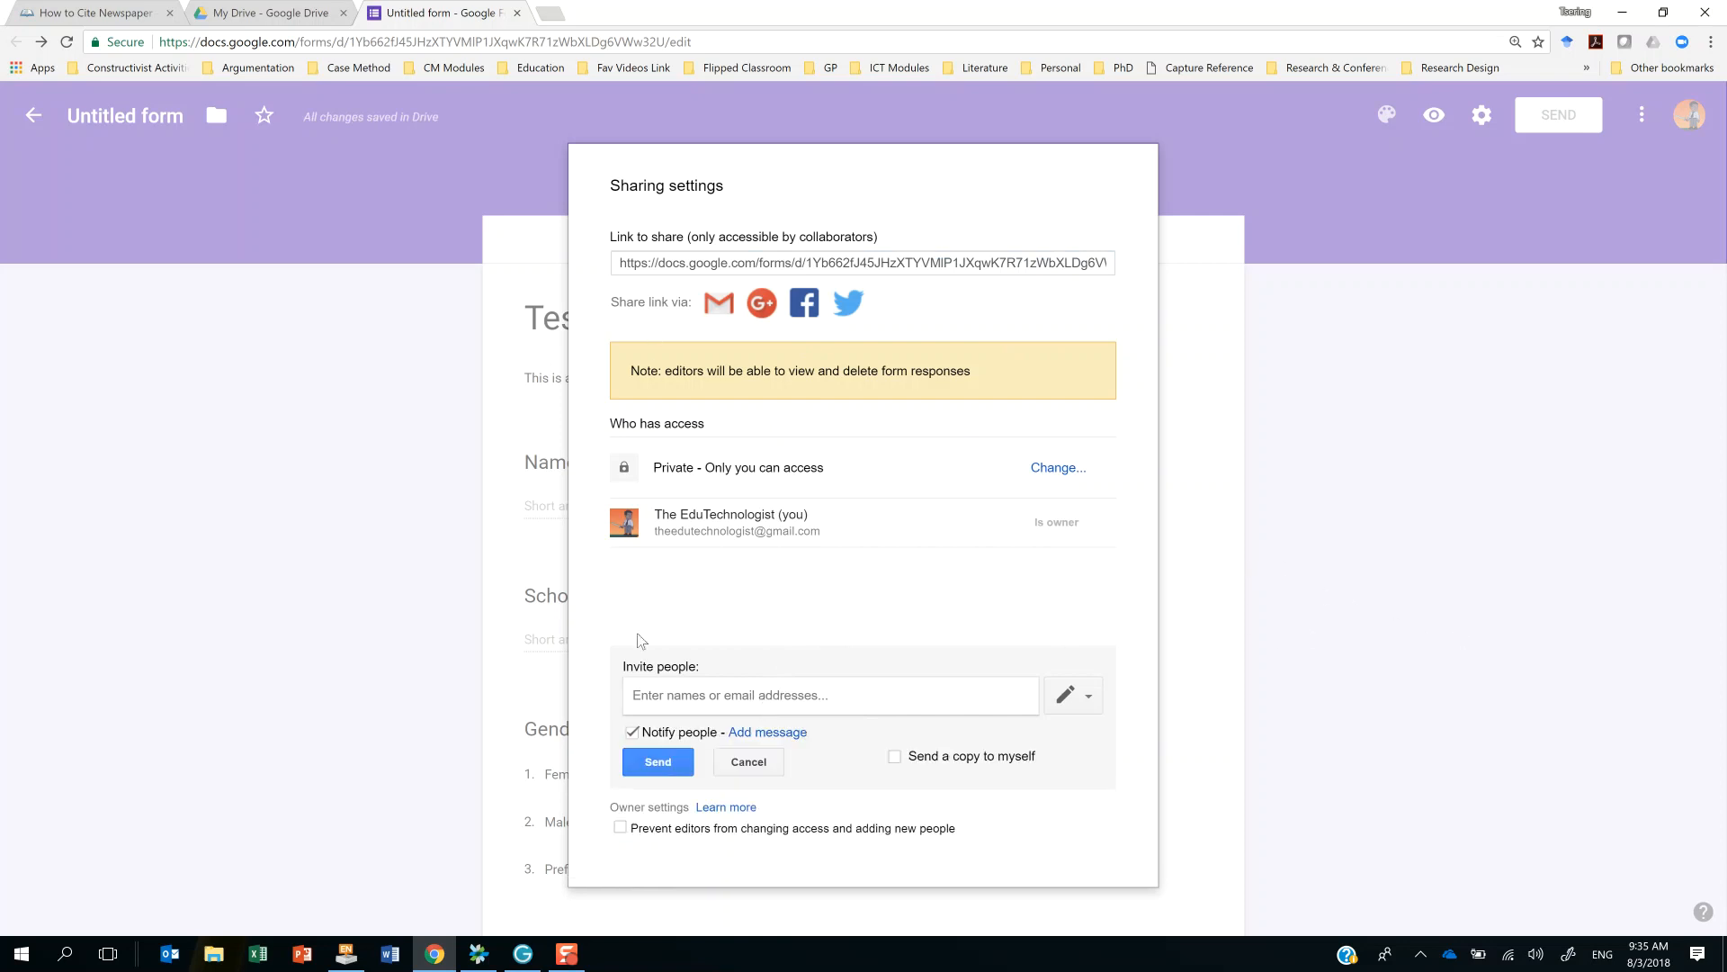
{"action": "left_click", "coordinate": [778, 767]}
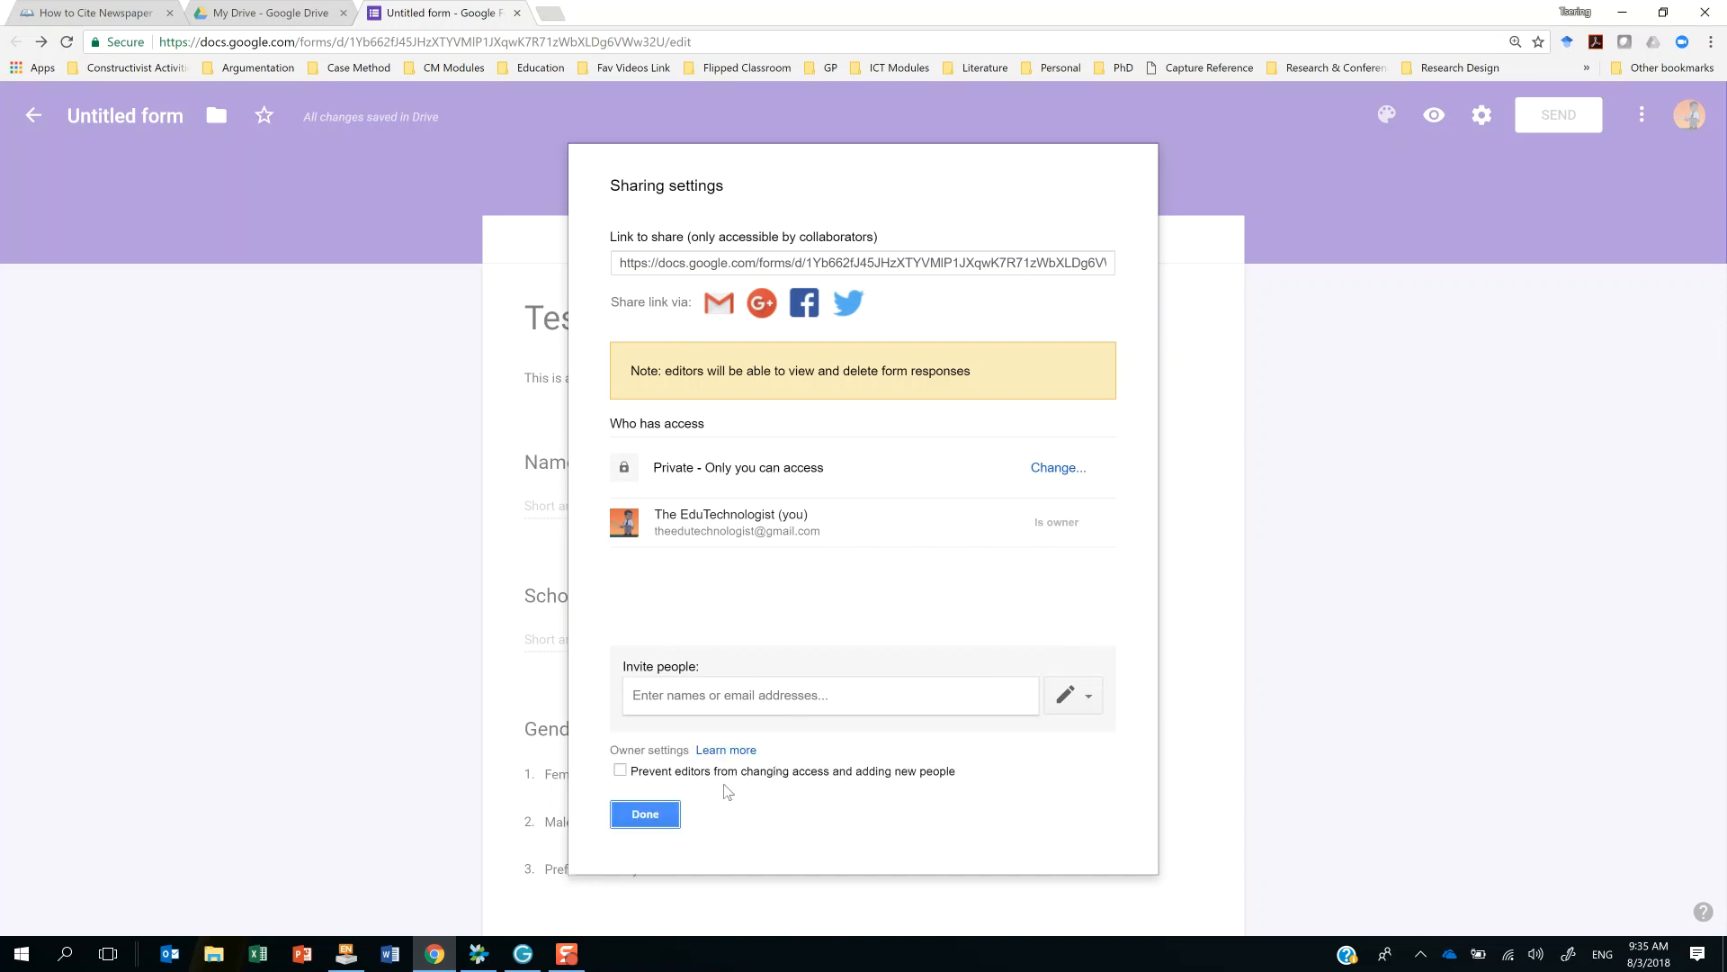
{"action": "left_click", "coordinate": [654, 817]}
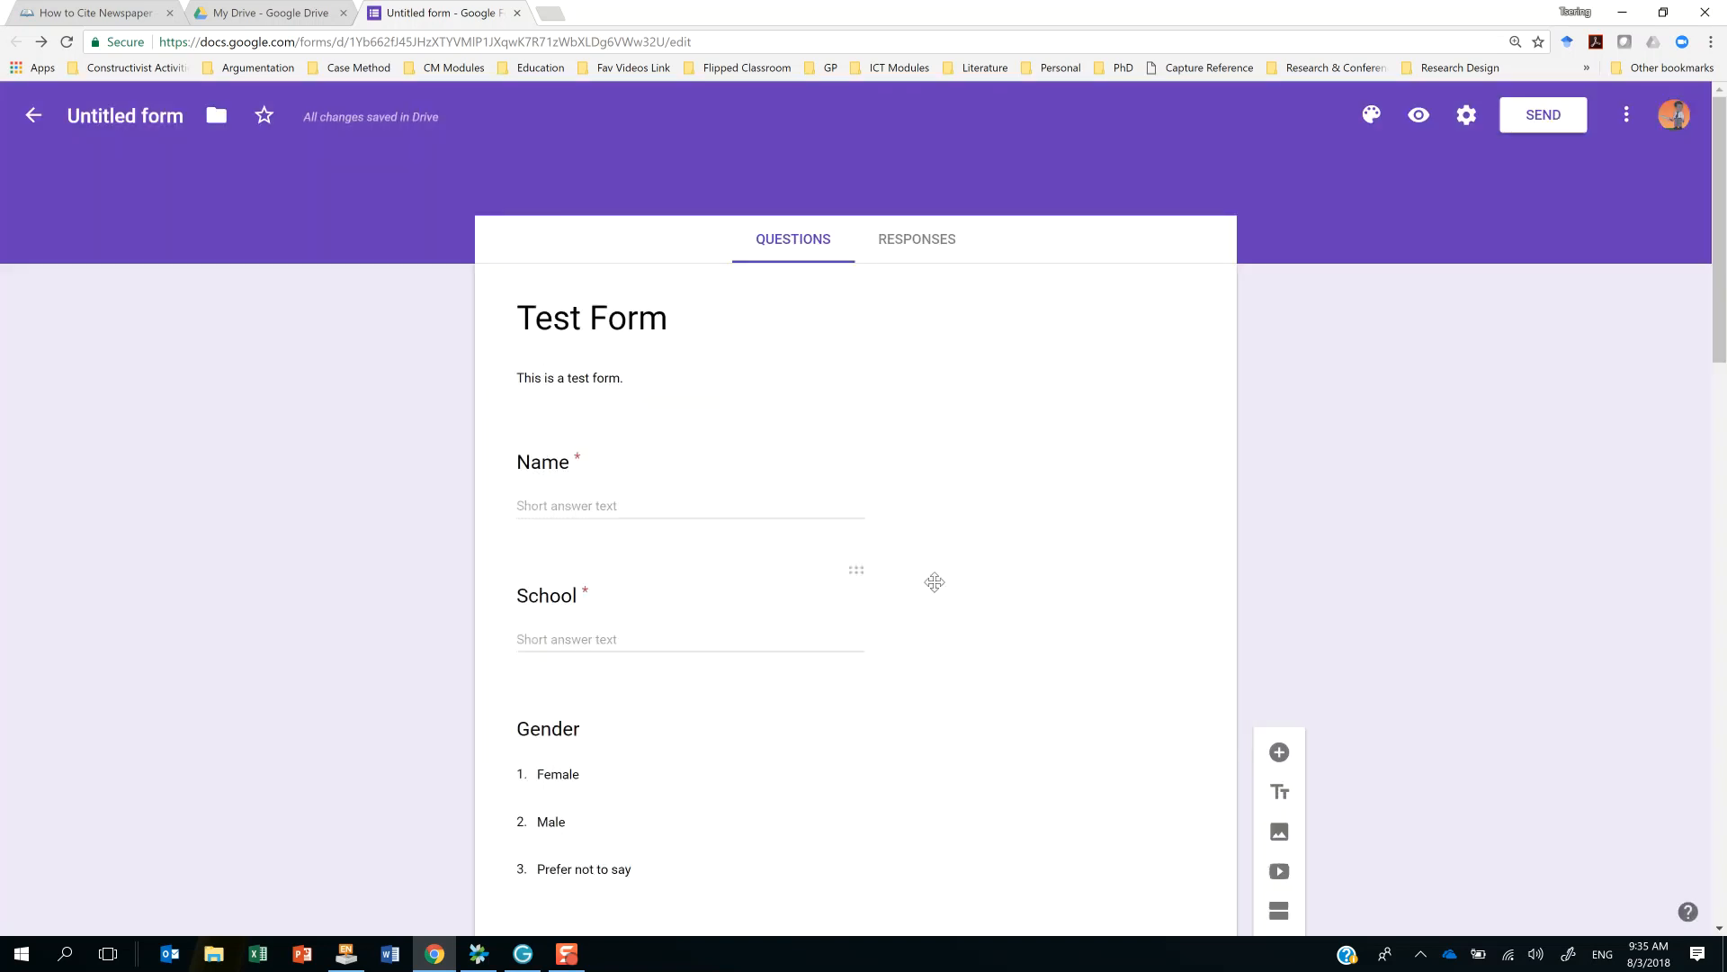
Reopen the form's sending options, shorten the form's shareable link and copy it.
{"action": "left_click", "coordinate": [1548, 121]}
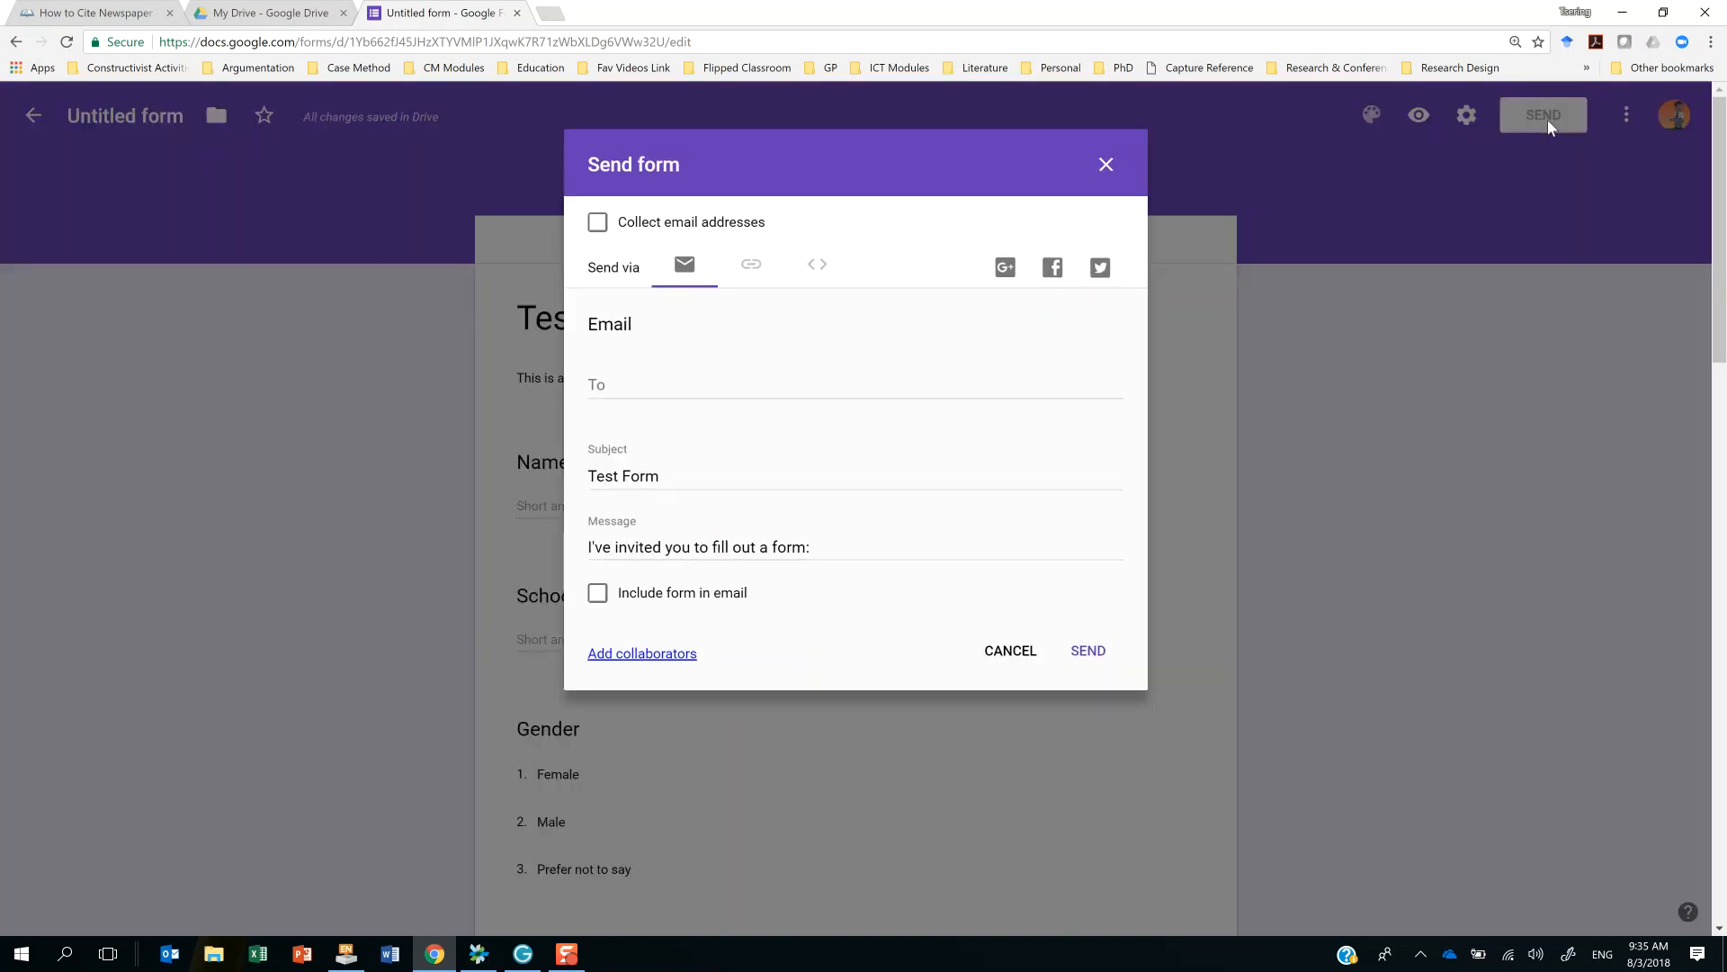
{"action": "left_click", "coordinate": [753, 275]}
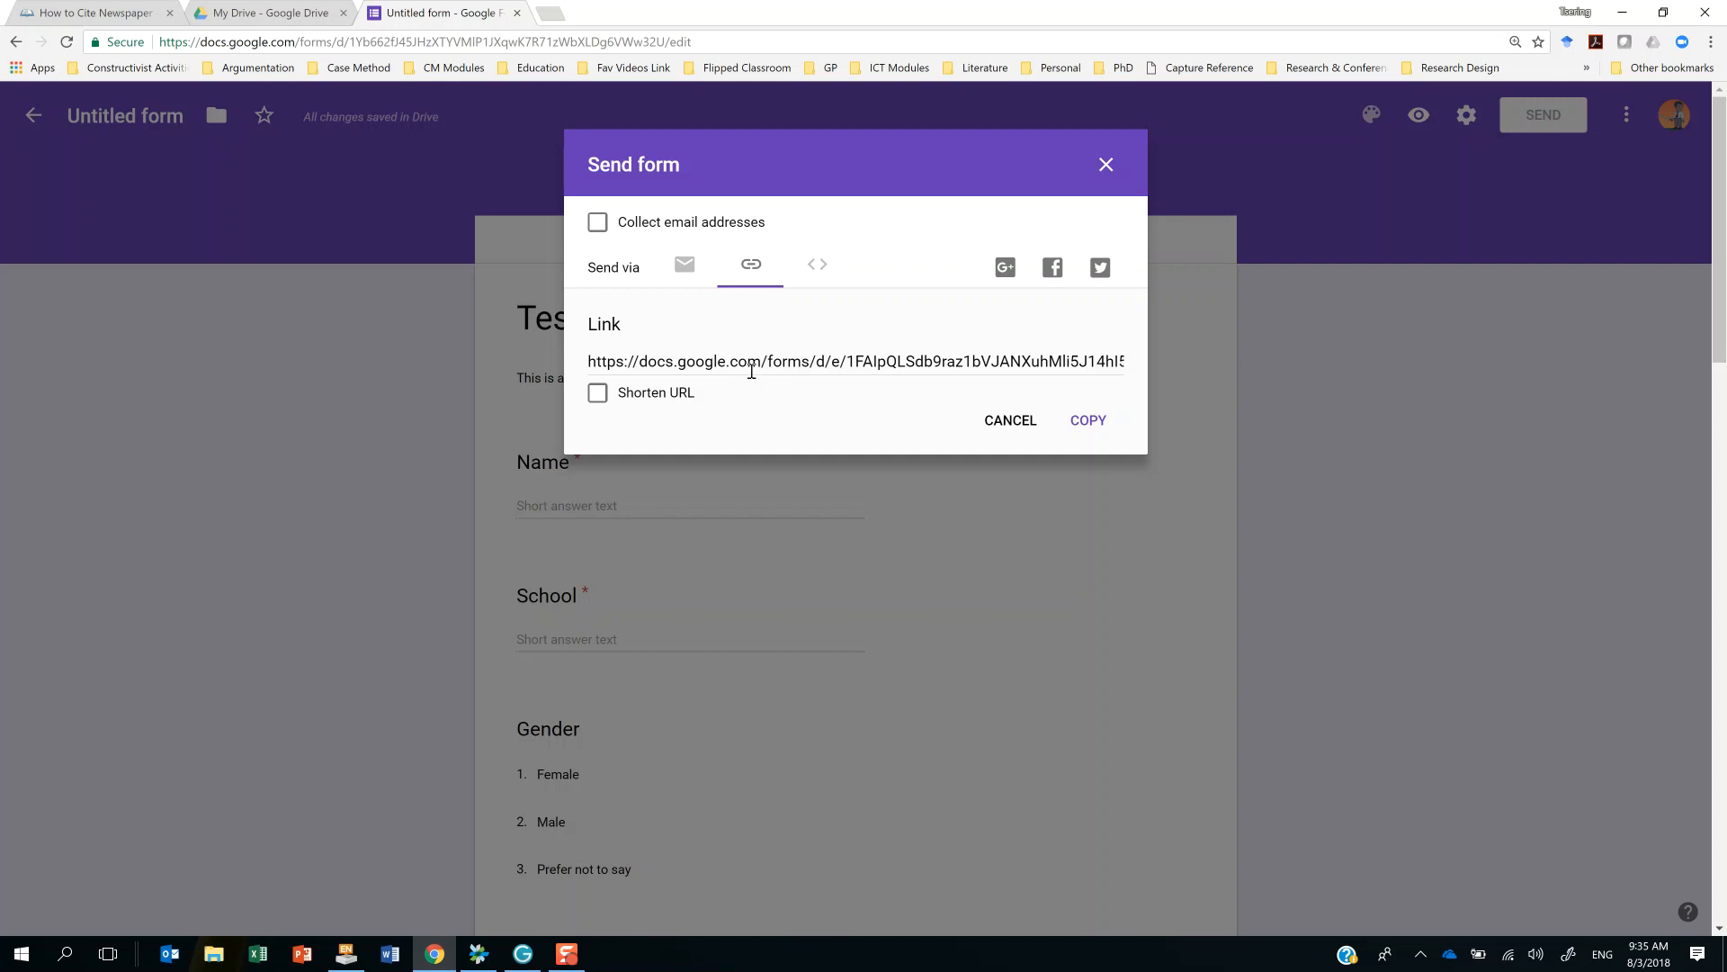
{"action": "left_click", "coordinate": [760, 365]}
{"action": "right_click", "coordinate": [761, 365]}
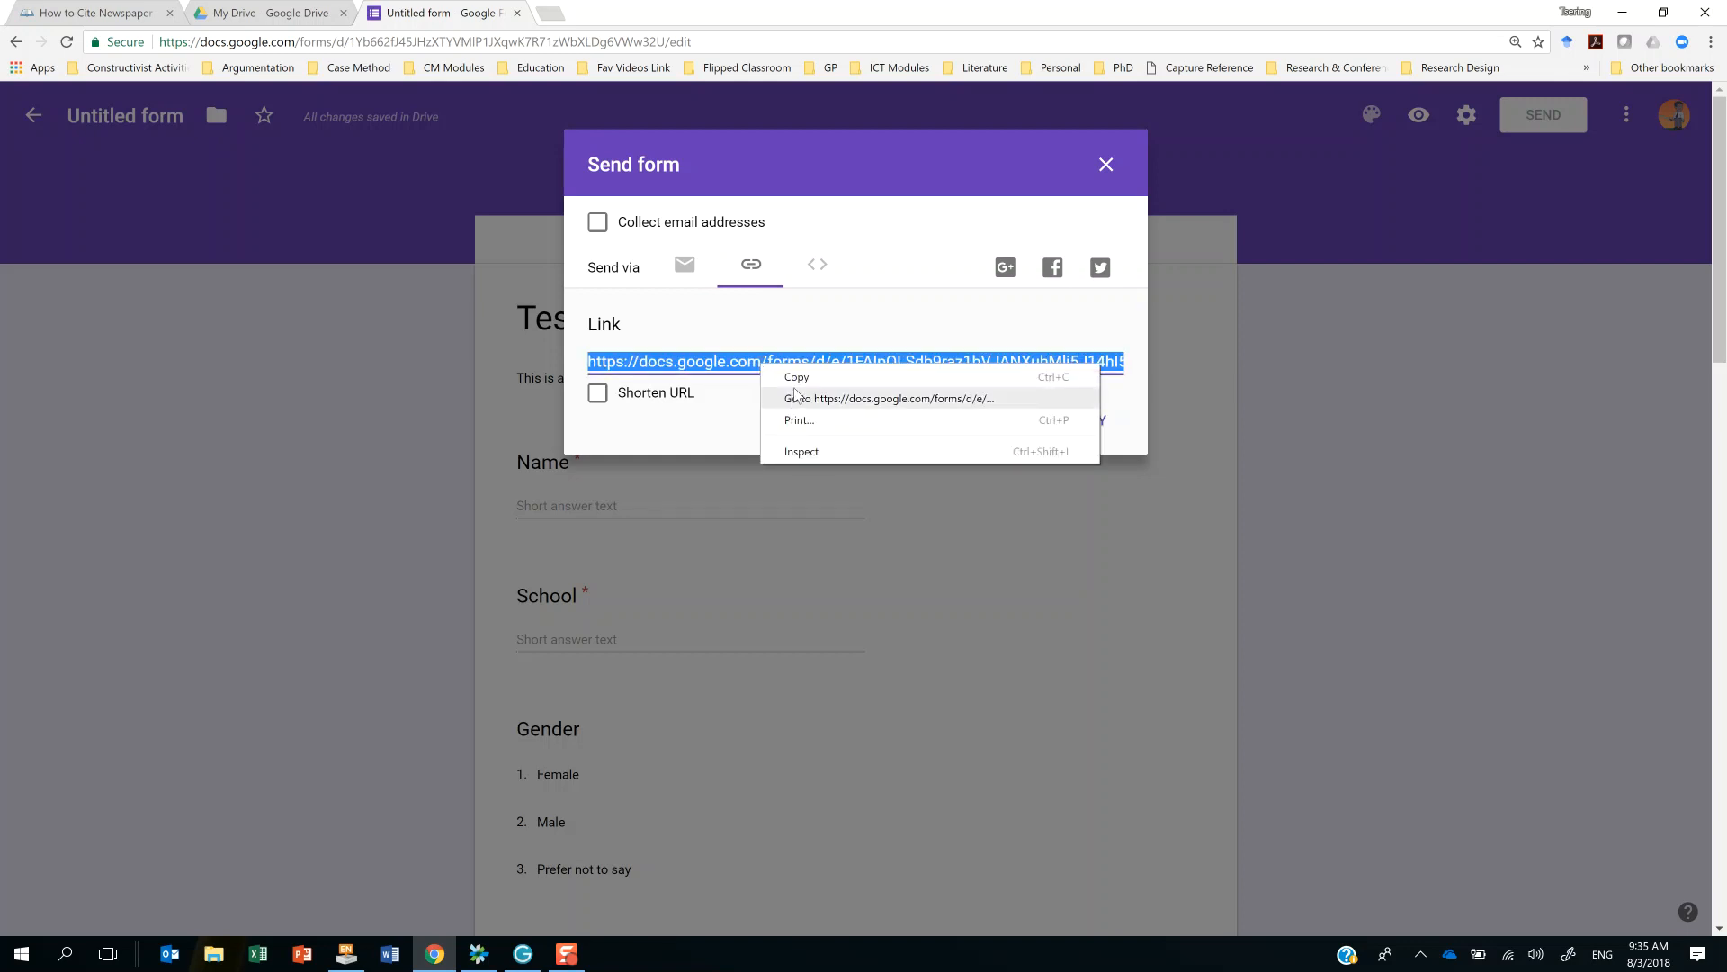
{"action": "left_click", "coordinate": [797, 376]}
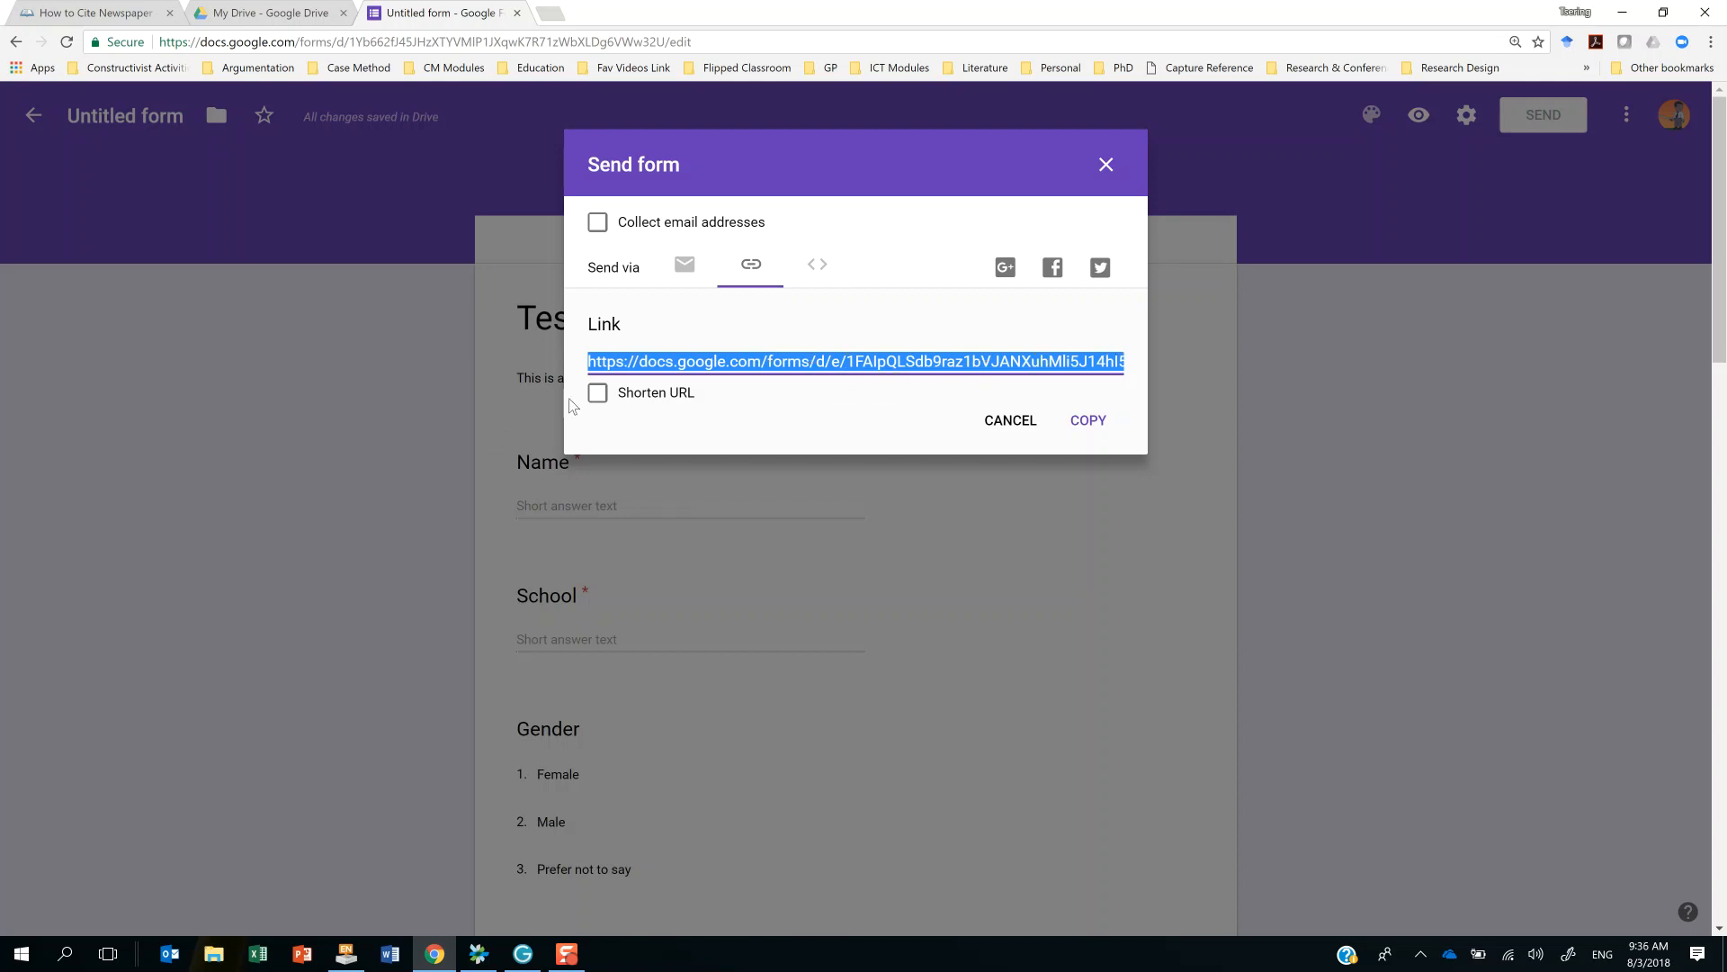
{"action": "left_click", "coordinate": [598, 396]}
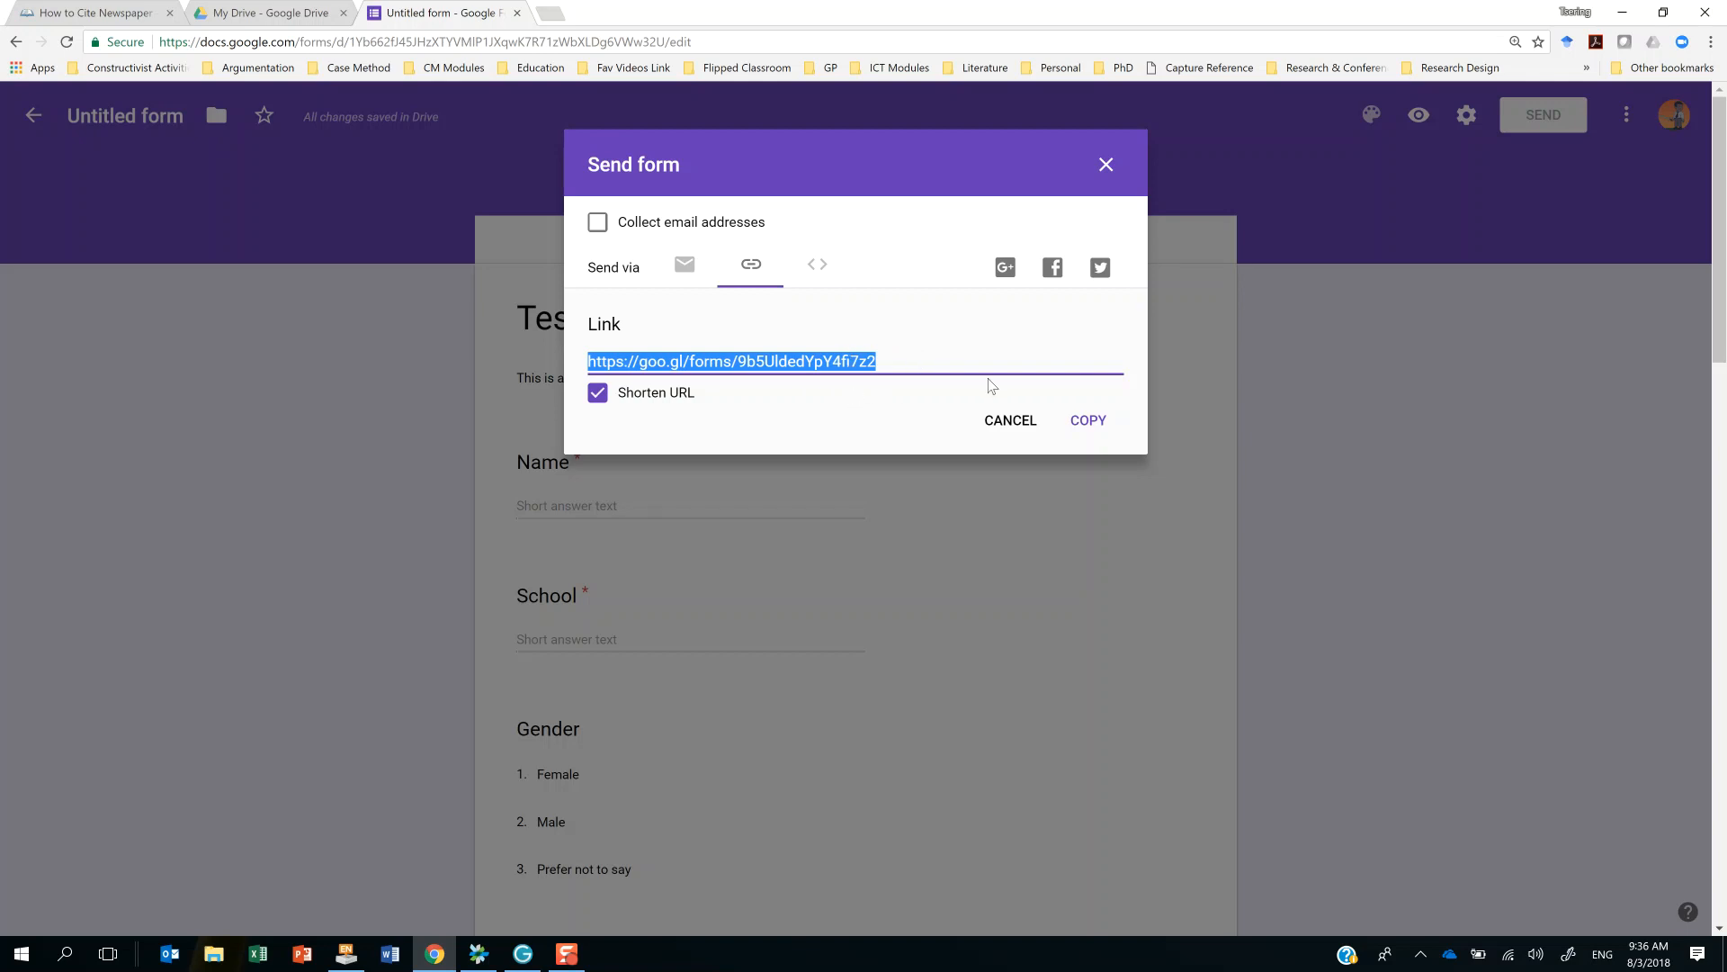
{"action": "left_click", "coordinate": [558, 18]}
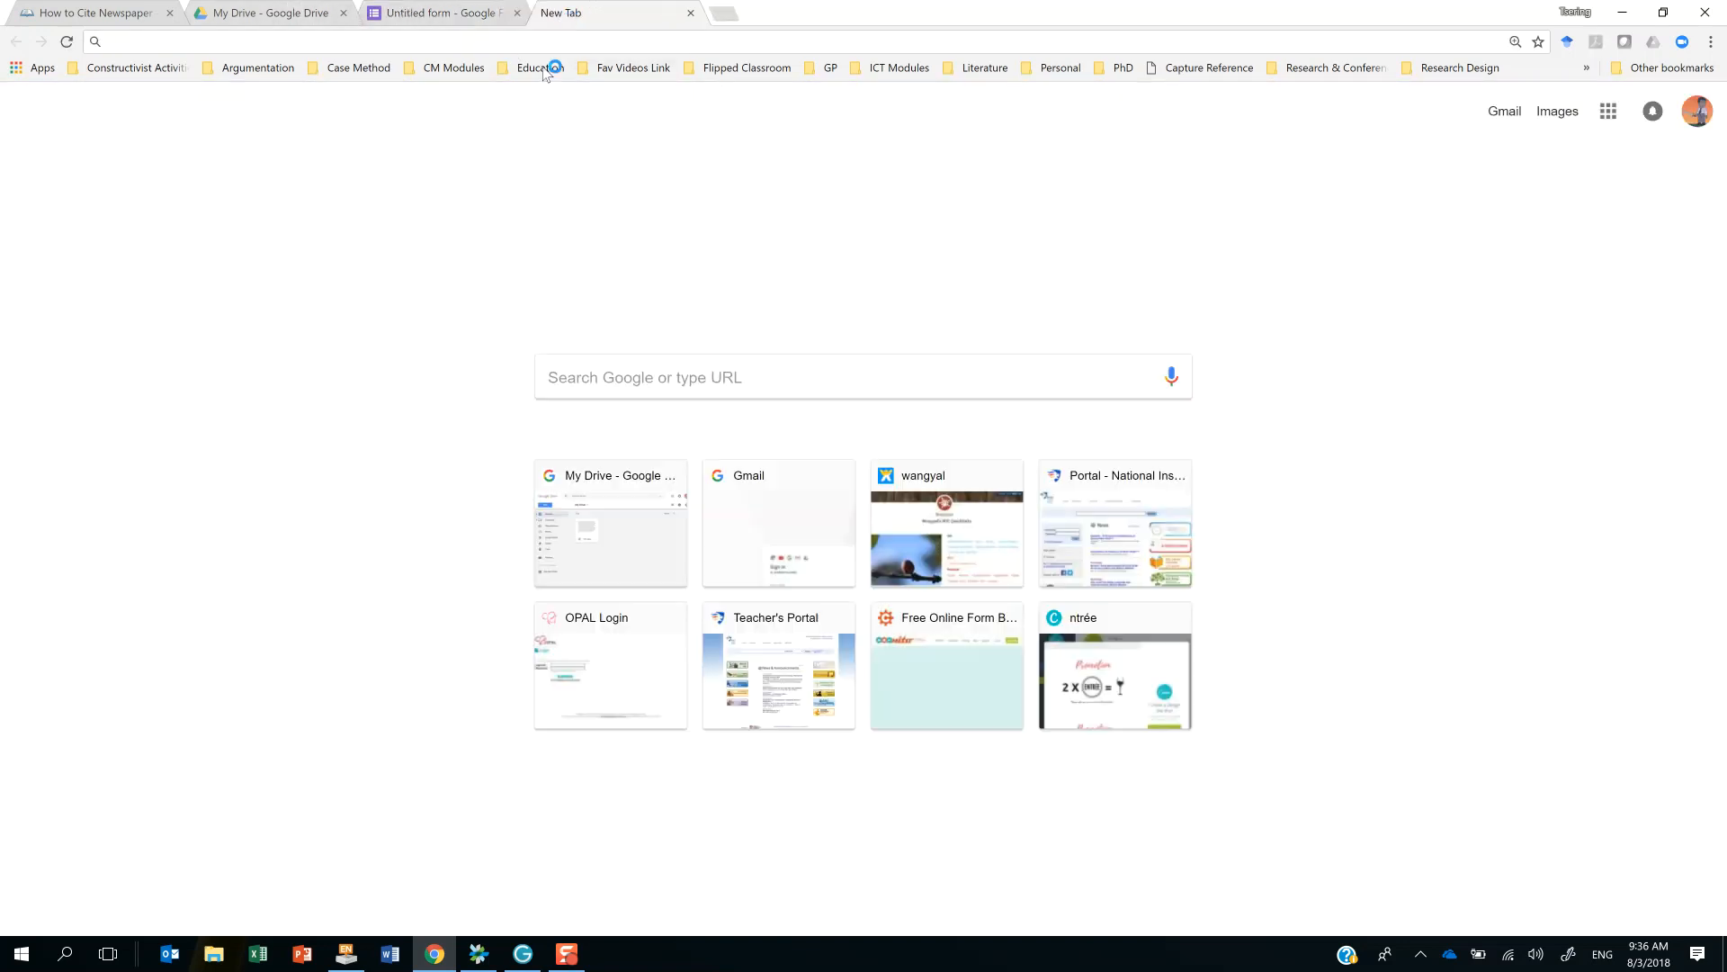
{"action": "left_click", "coordinate": [753, 381]}
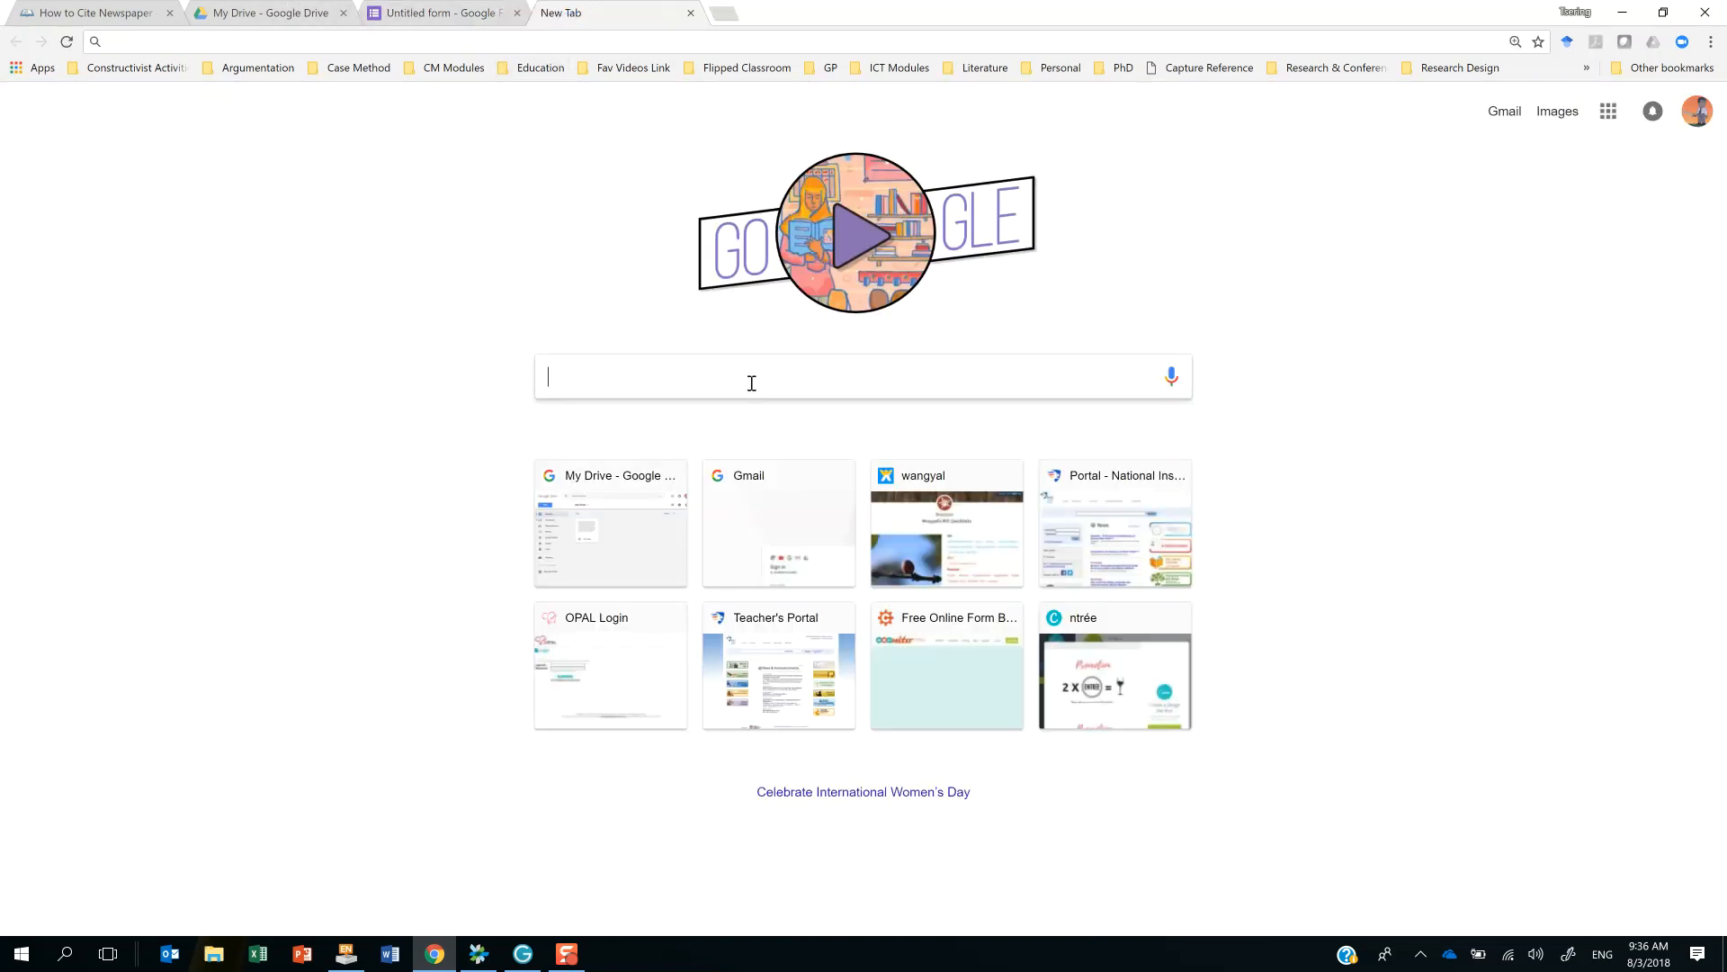
{"action": "type", "text": "qrcod"}
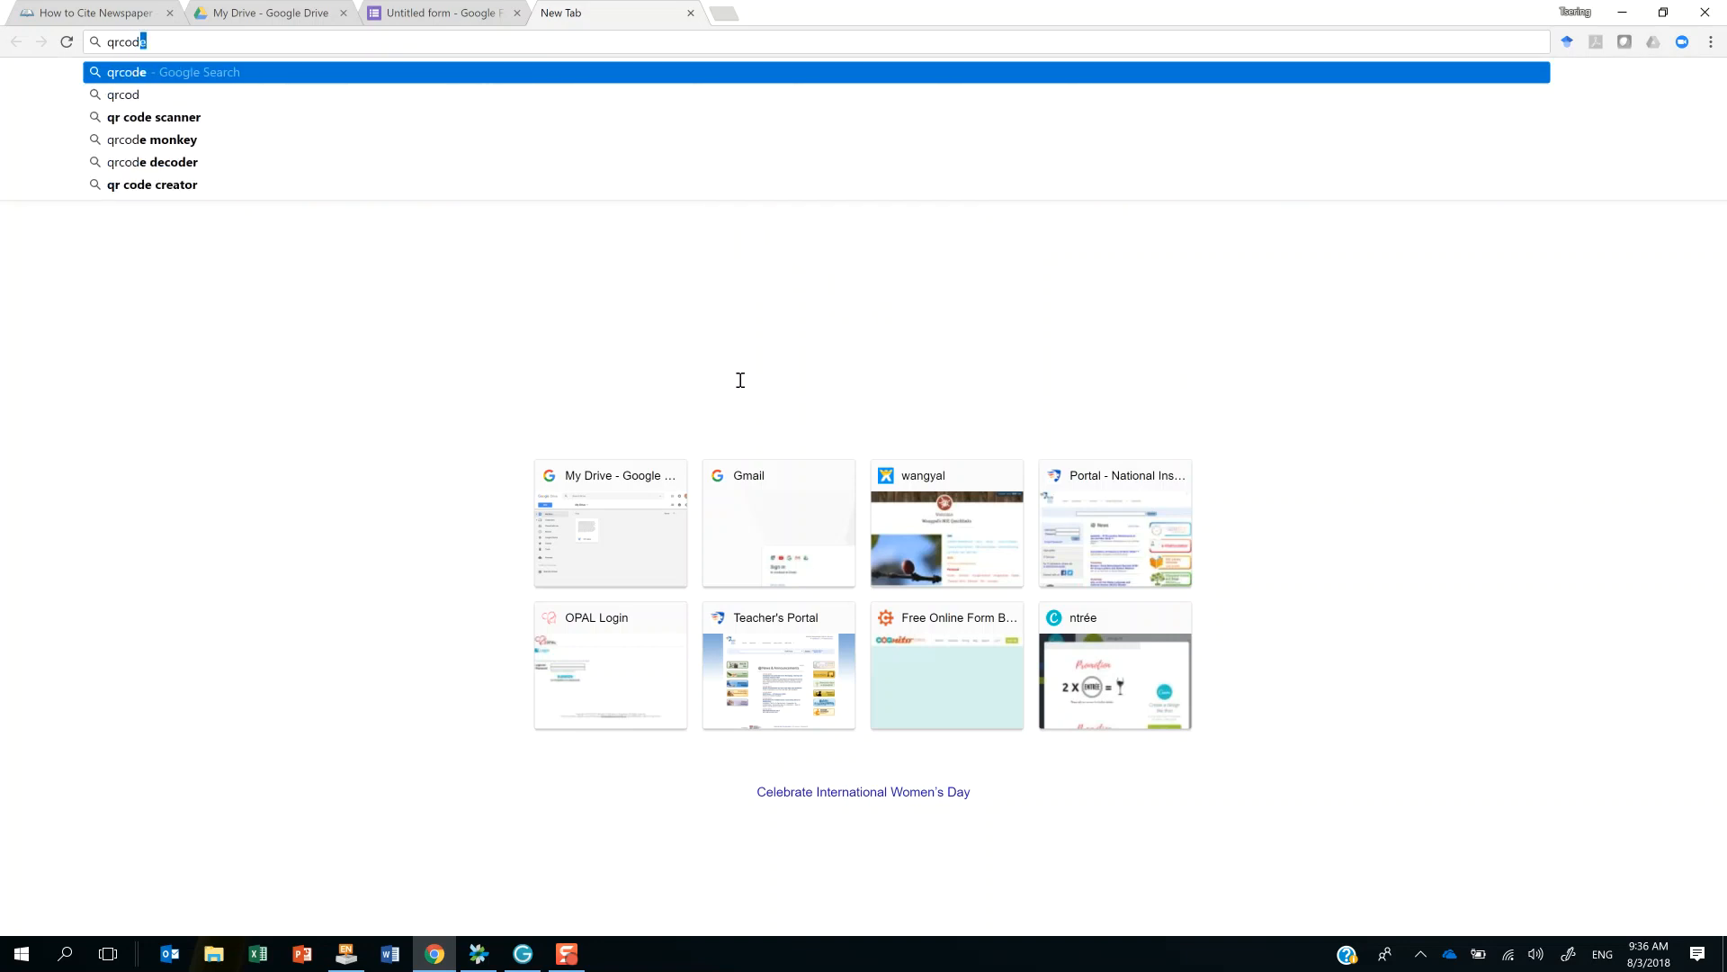
{"action": "type", "text": "e generator&oq=qrcode+generator&aqs=chrome..69i57j0l5.4494j0j8&sourceid=chrome&ie=UTF-8"}
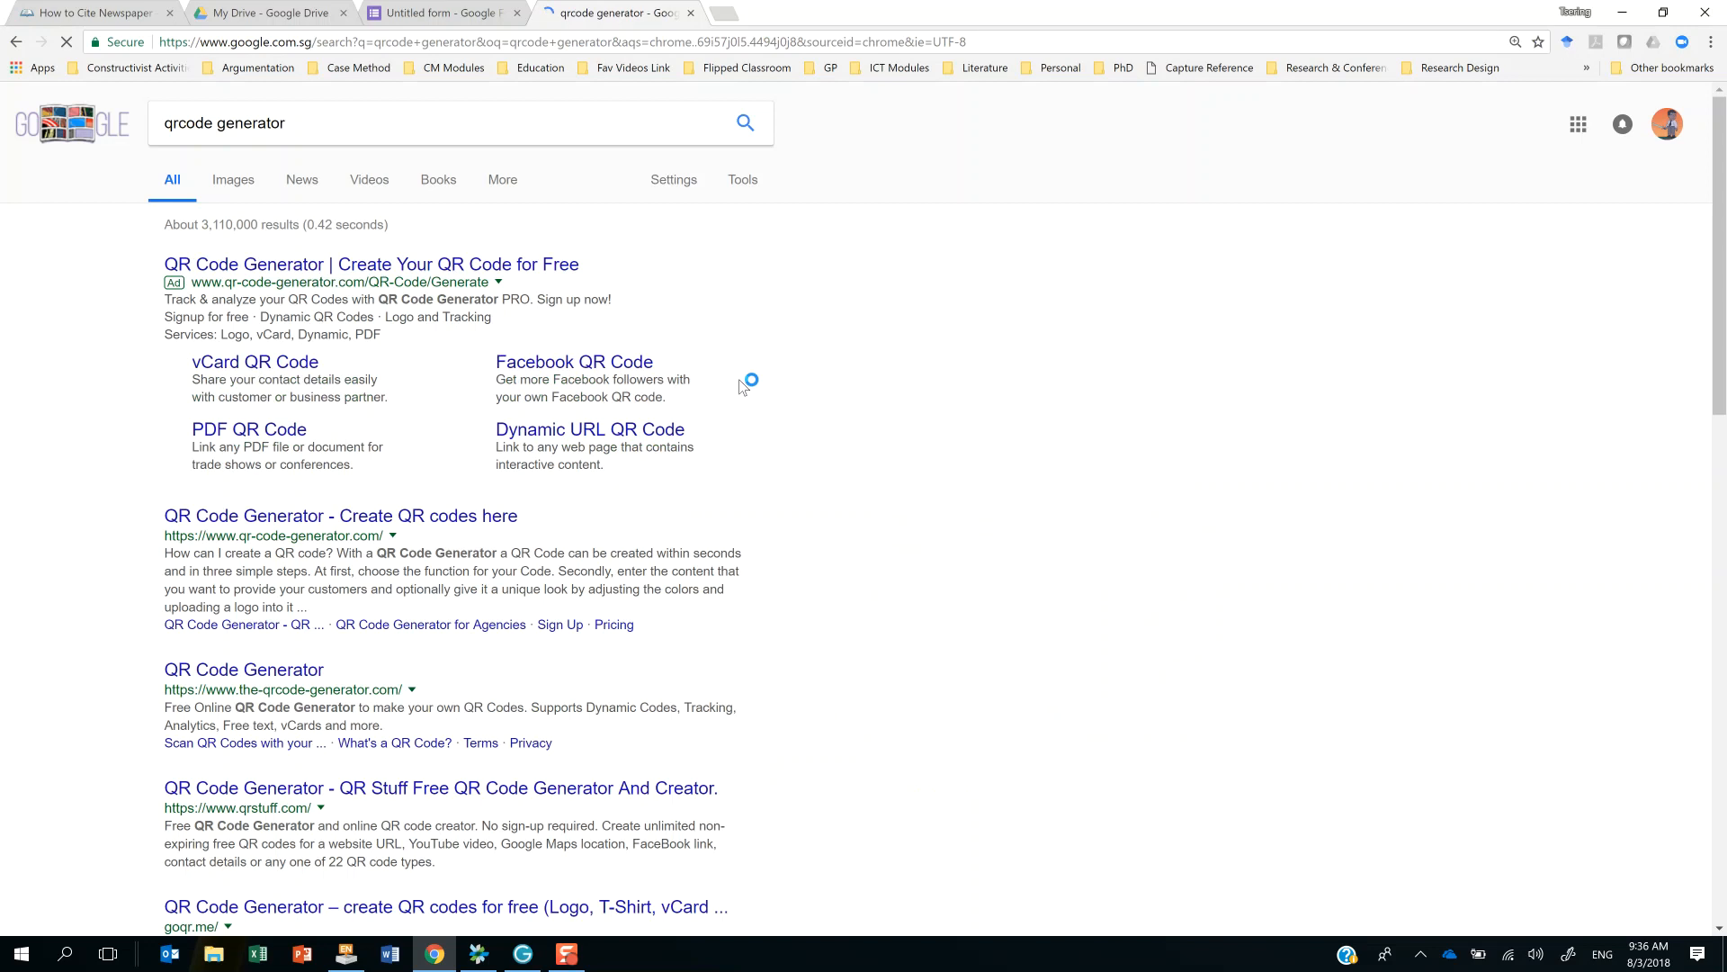
{"action": "left_click", "coordinate": [404, 521]}
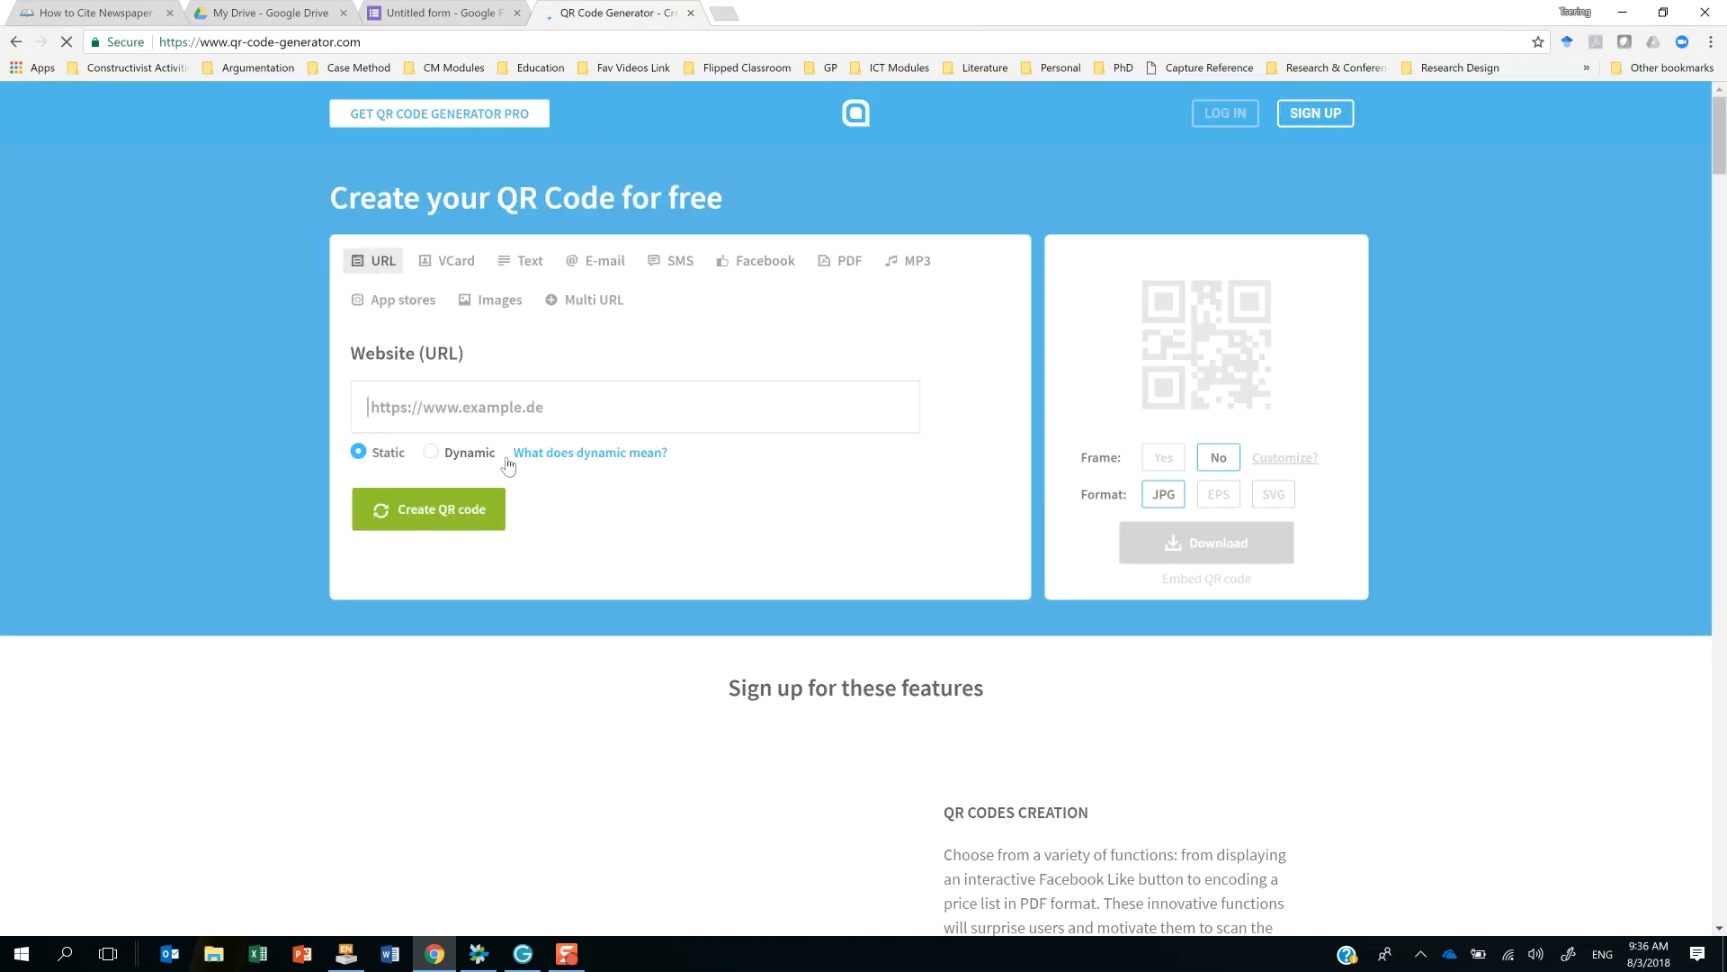
{"action": "left_click", "coordinate": [448, 404]}
{"action": "key", "text": "ctrl+v"}
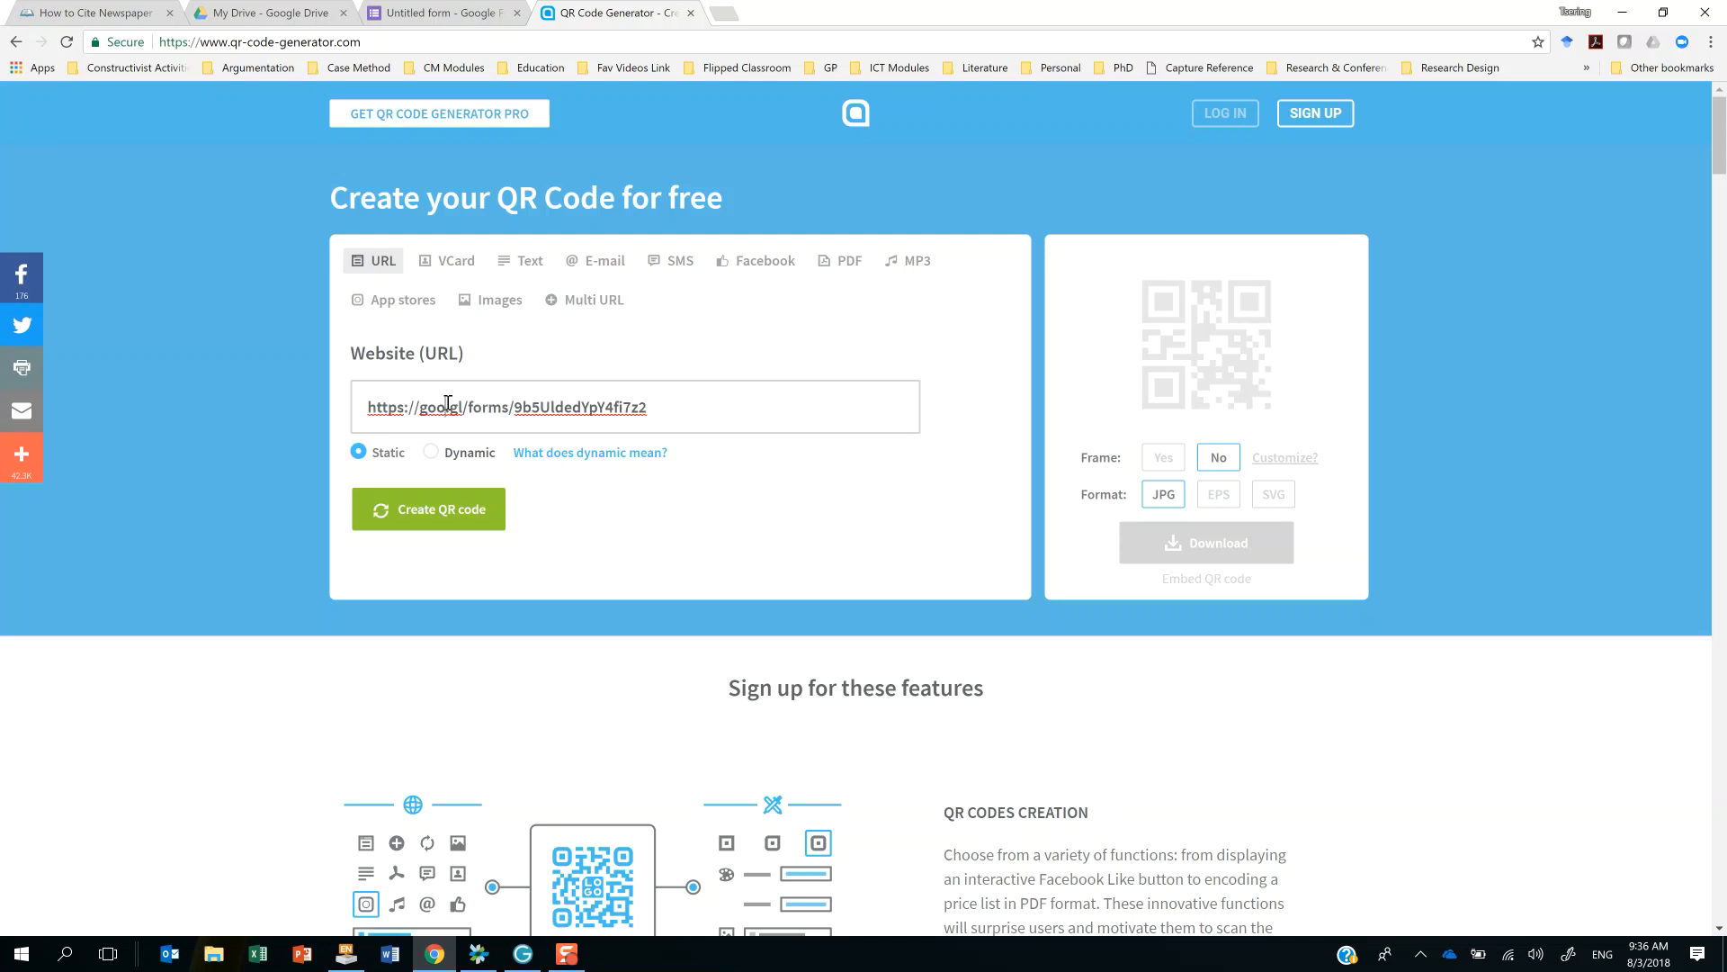
{"action": "left_click", "coordinate": [437, 511]}
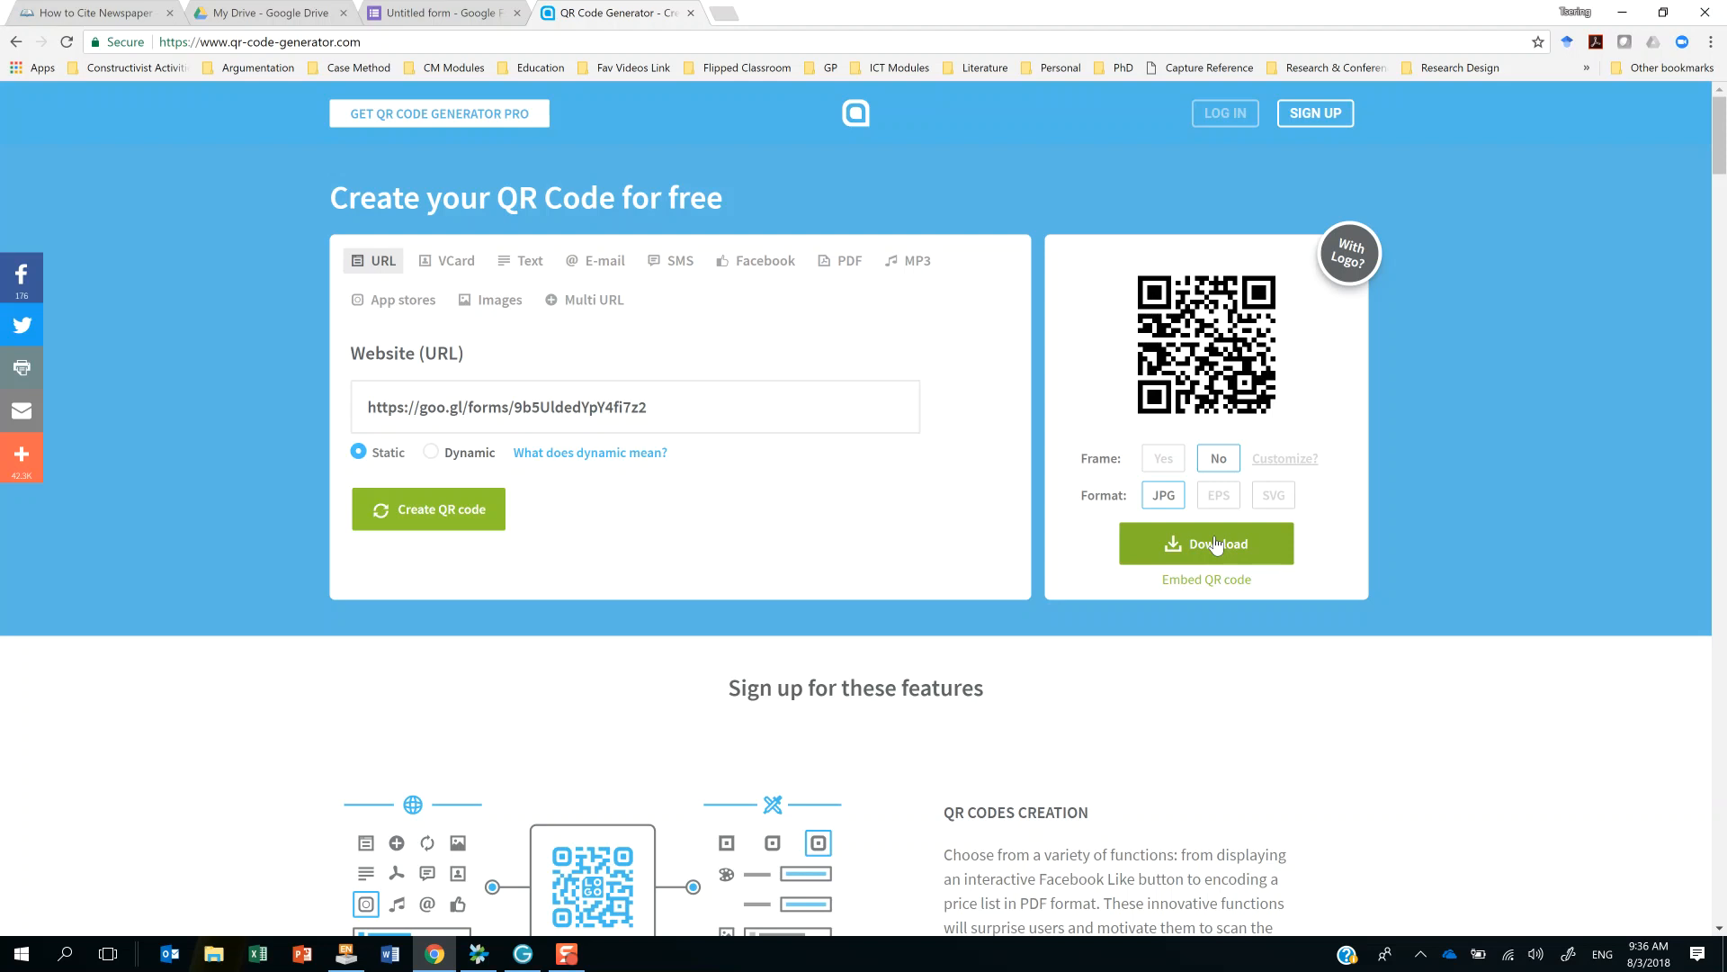
Return to the form and examine its embed HTML code, close the sending options and look through the form's questions.
{"action": "left_click", "coordinate": [444, 19]}
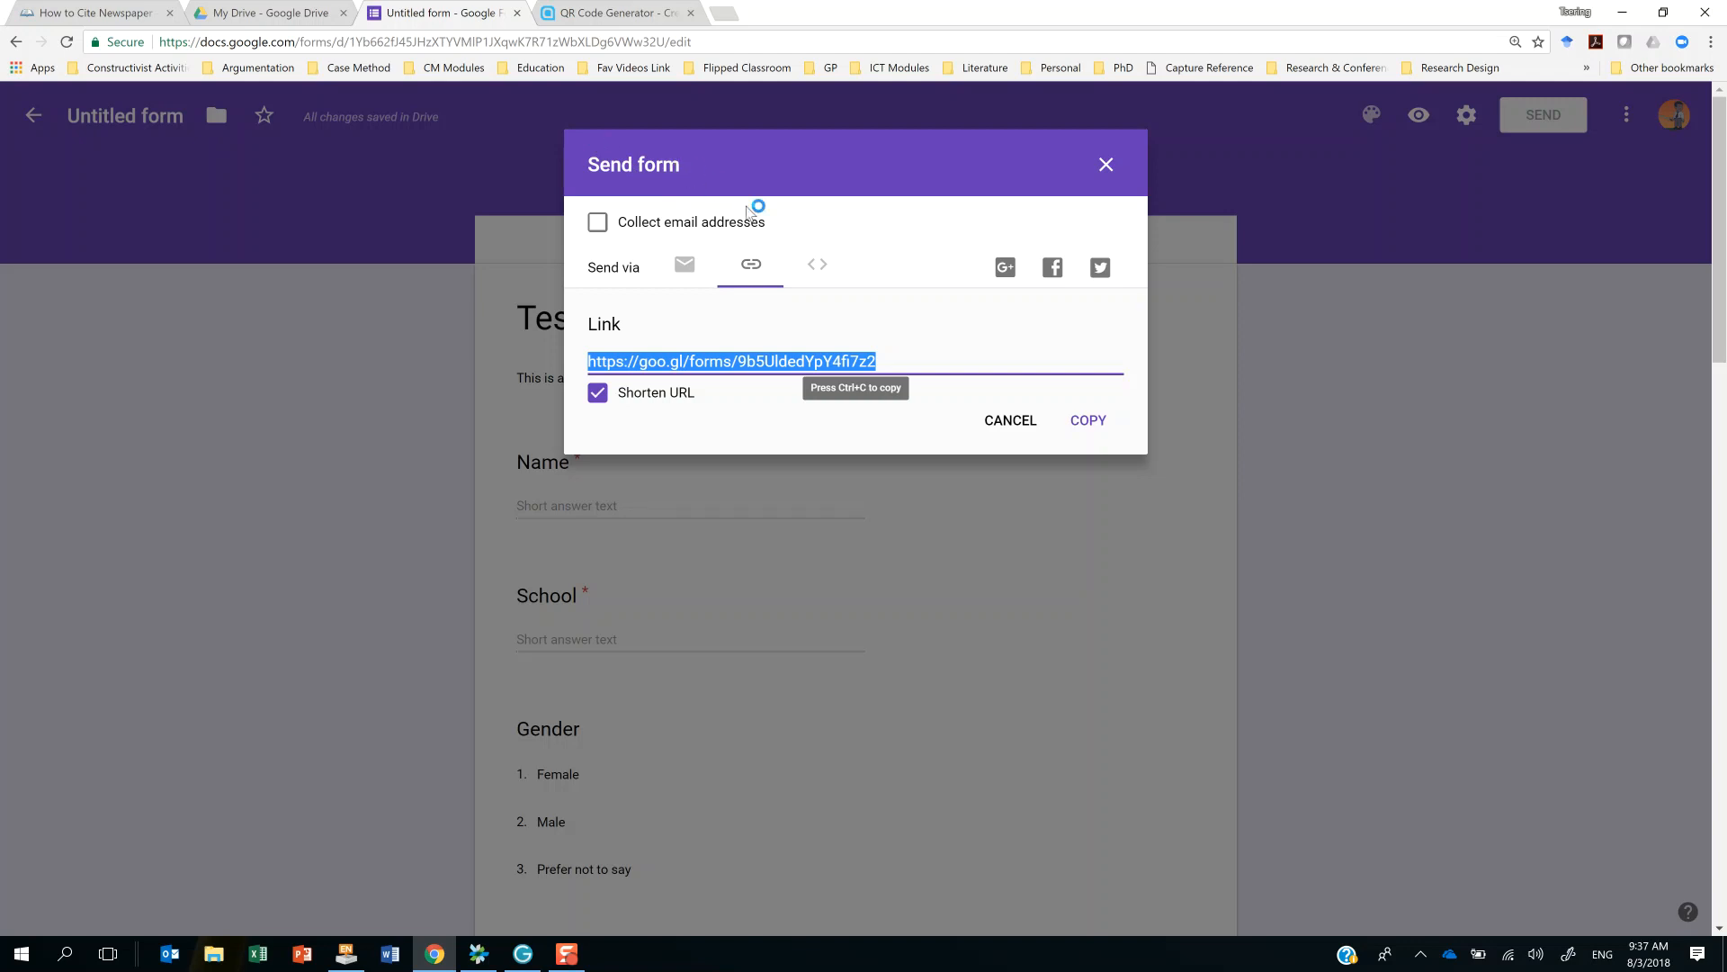
{"action": "left_click", "coordinate": [817, 272]}
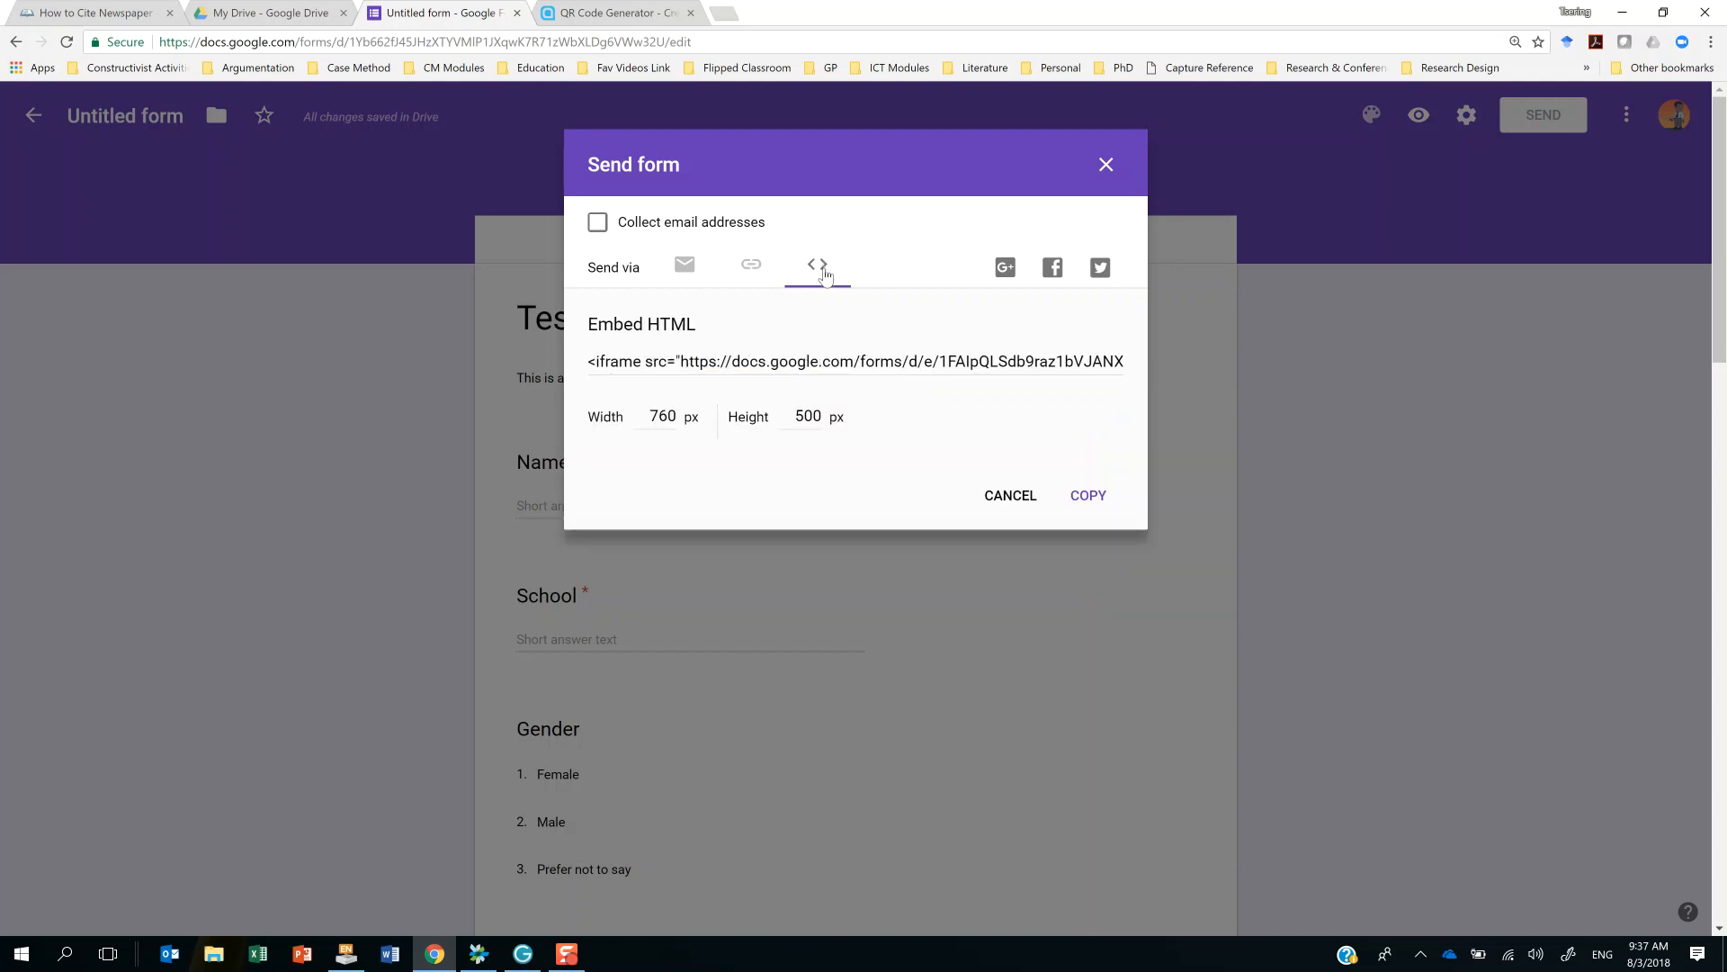
{"action": "left_click", "coordinate": [608, 365]}
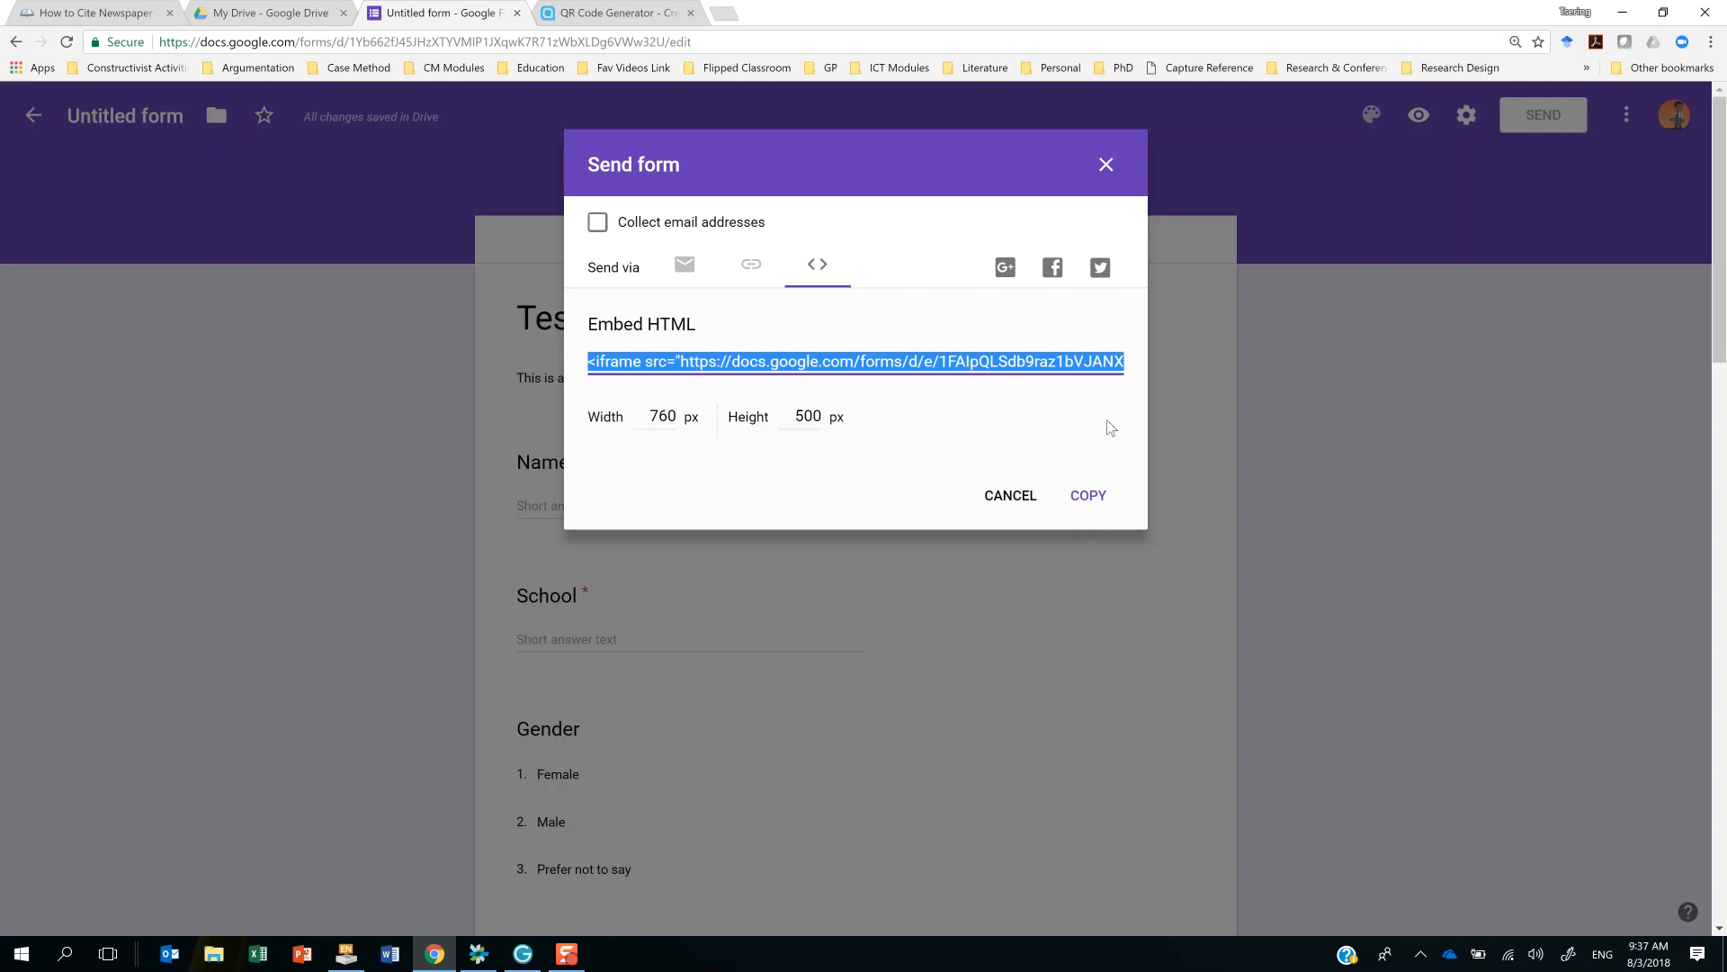
{"action": "left_click", "coordinate": [1019, 513]}
{"action": "scroll", "coordinate": [1711, 496], "scroll_direction": "down", "scroll_amount": 4}
{"action": "scroll", "coordinate": [1711, 496], "scroll_direction": "down", "scroll_amount": 15}
{"action": "scroll", "coordinate": [1699, 457], "scroll_direction": "up", "scroll_amount": 10}
{"action": "scroll", "coordinate": [1691, 405], "scroll_direction": "up", "scroll_amount": 8}
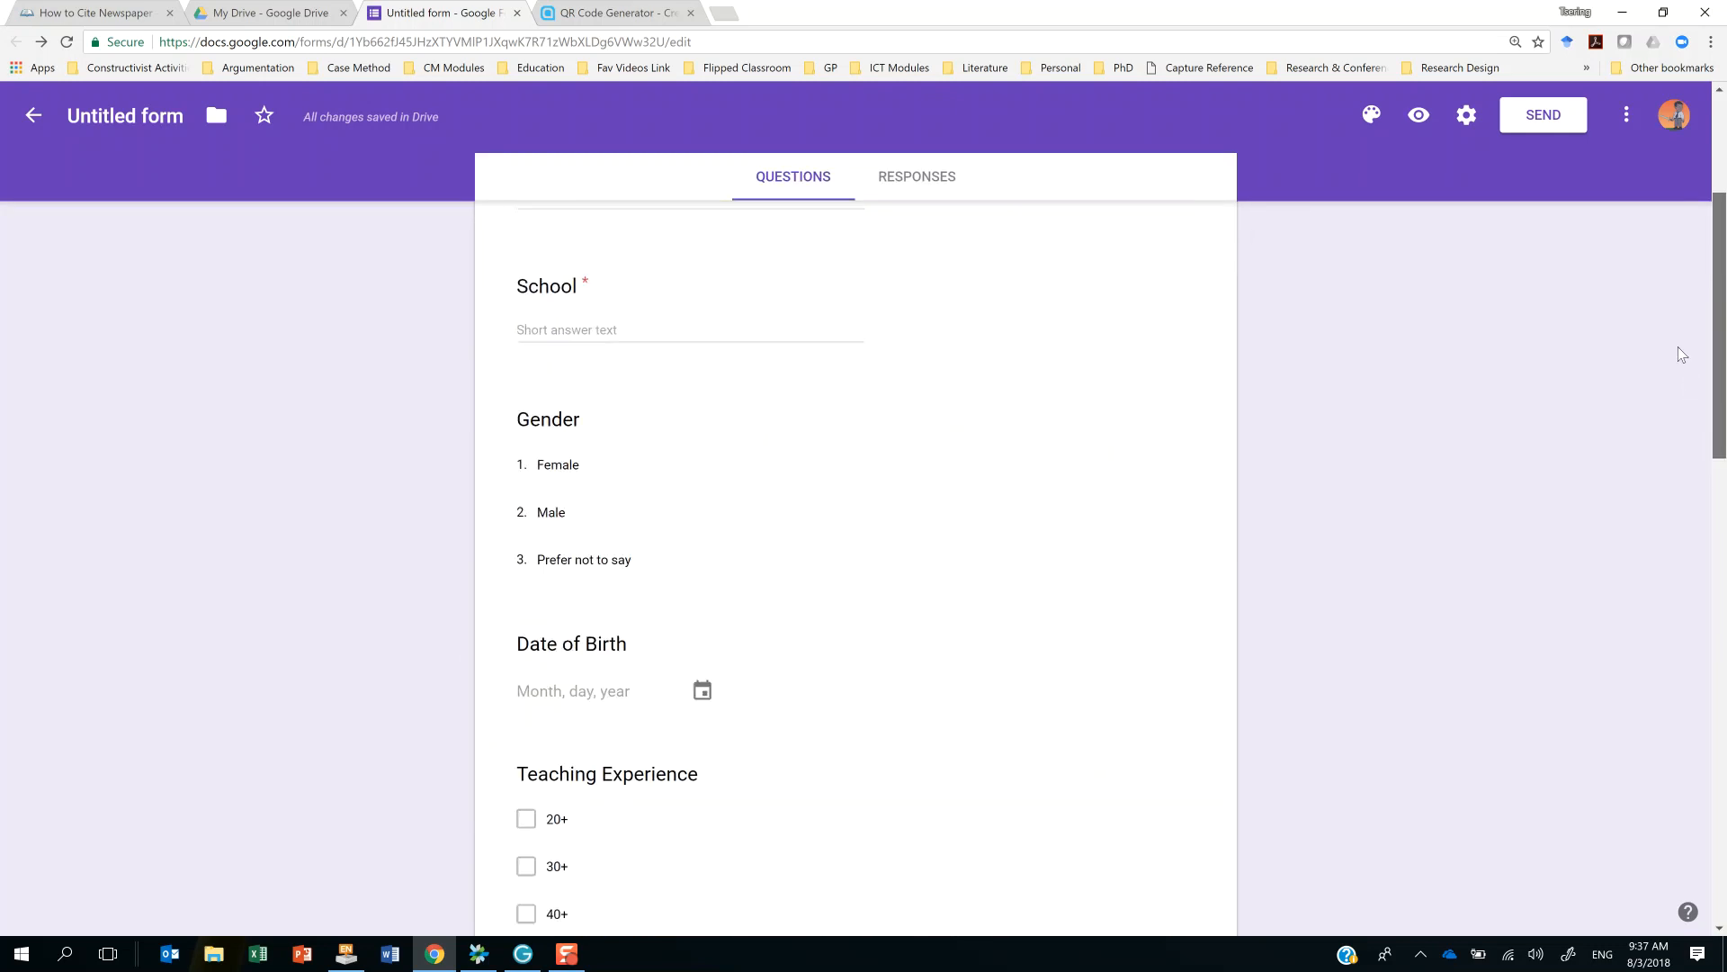
Try a height of 120 px for the form's embed HTML code and cancel the sending options.
{"action": "left_click", "coordinate": [1546, 117]}
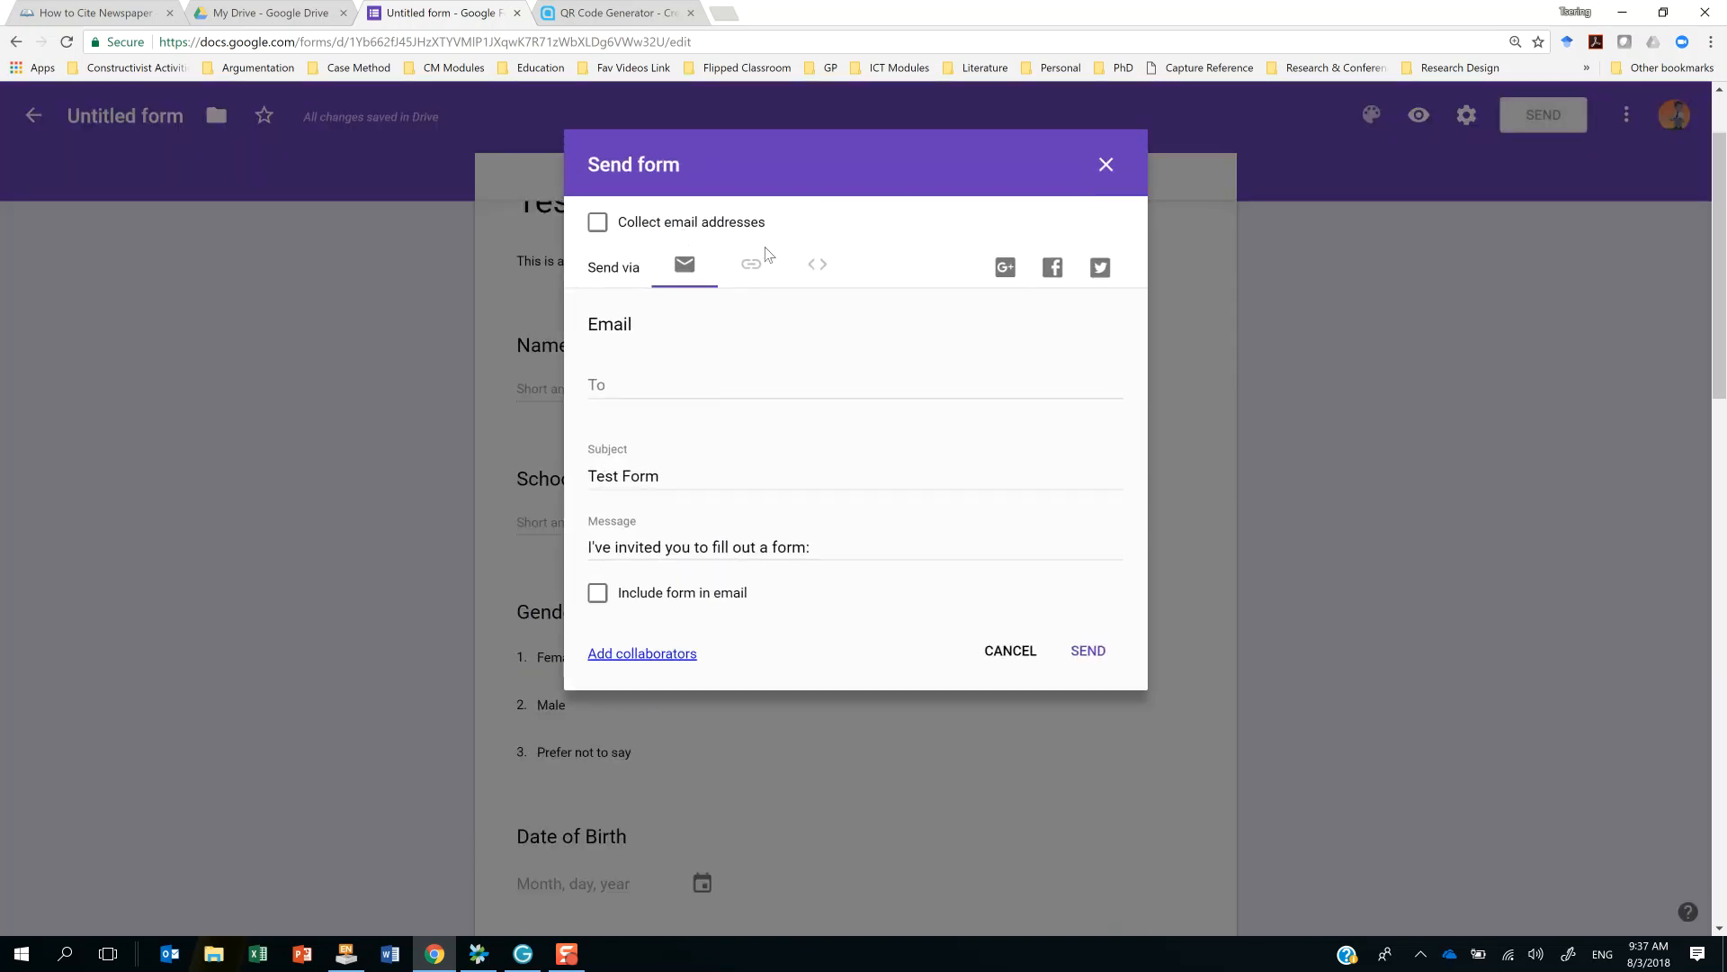
{"action": "left_click", "coordinate": [818, 265]}
{"action": "left_click", "coordinate": [806, 415]}
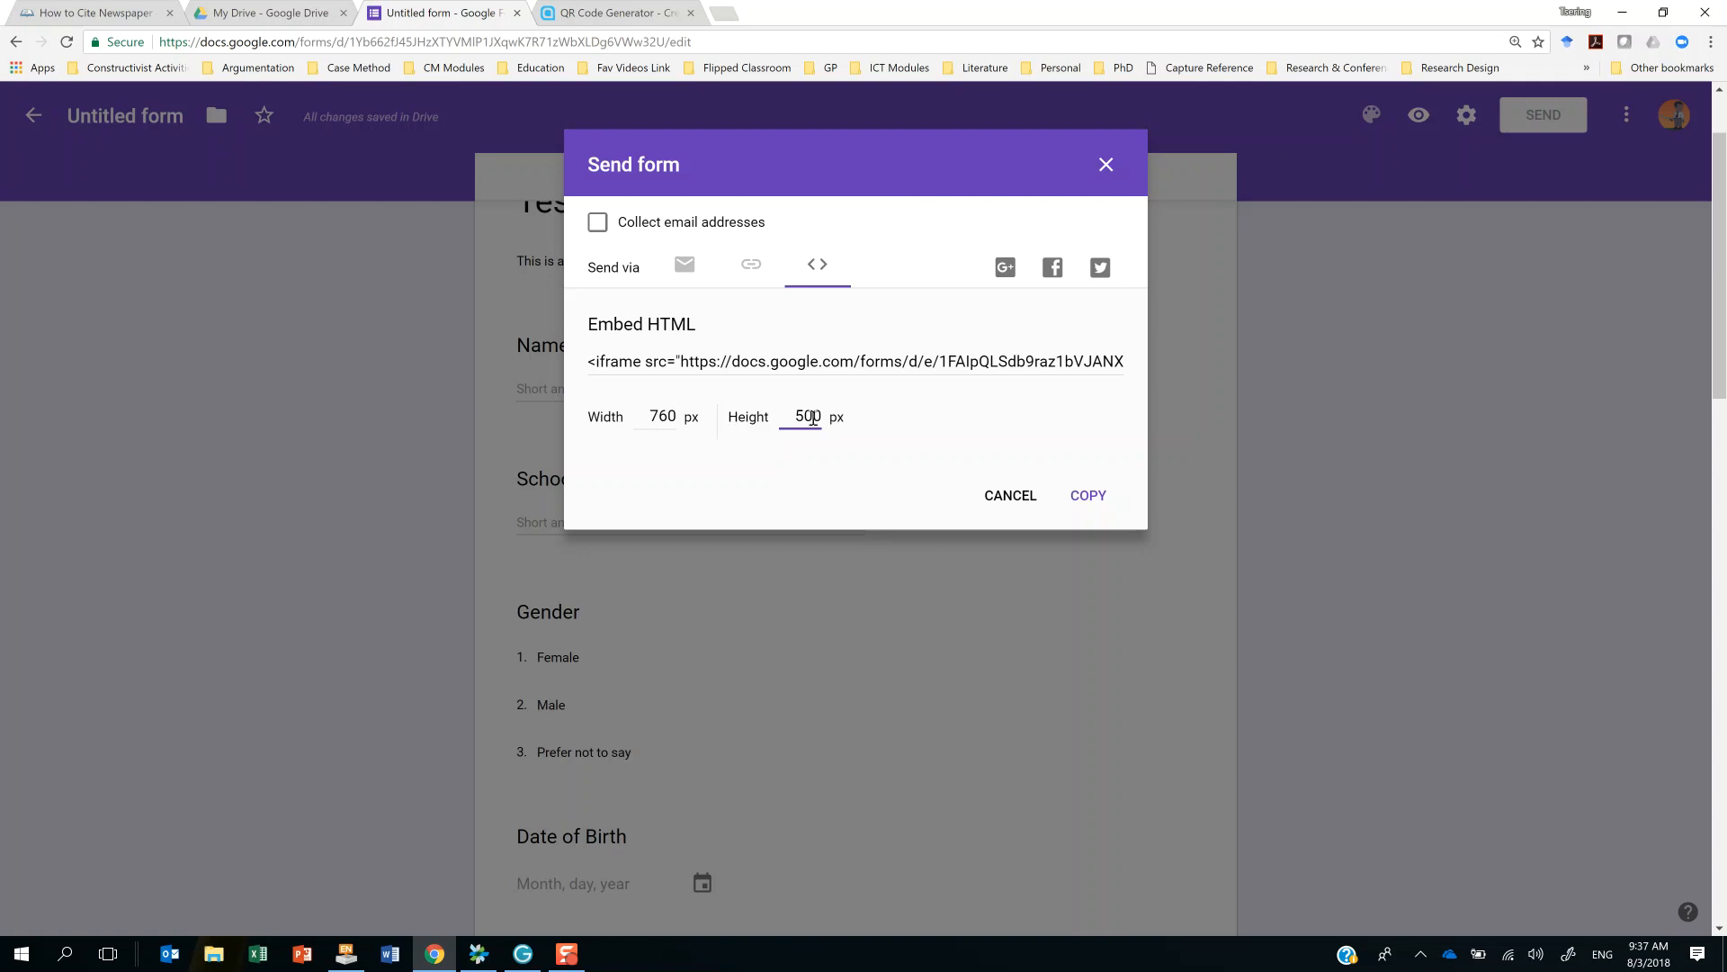
{"action": "left_click_drag", "start_coordinate": [812, 415], "coordinate": [793, 414]}
{"action": "type", "text": "120"}
{"action": "left_click", "coordinate": [930, 421]}
{"action": "left_click", "coordinate": [1072, 485]}
{"action": "left_click", "coordinate": [1020, 506]}
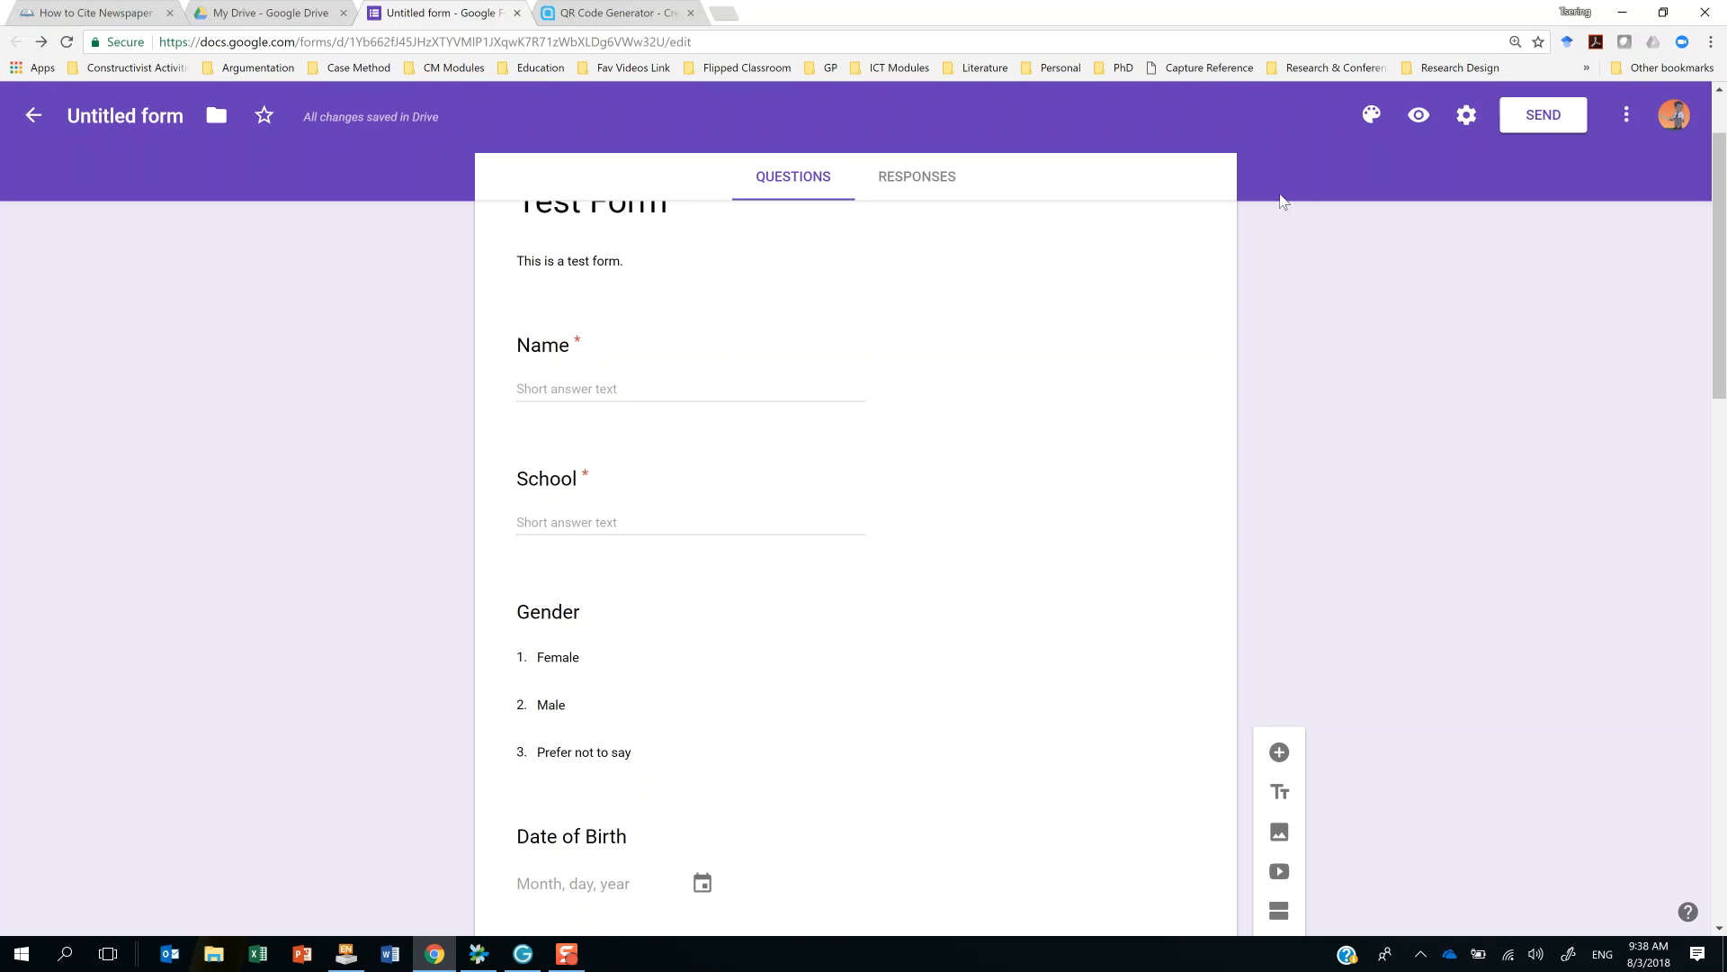
Try the option to collect email addresses when sending the form, switch it off again and cancel sending.
{"action": "left_click", "coordinate": [1542, 114]}
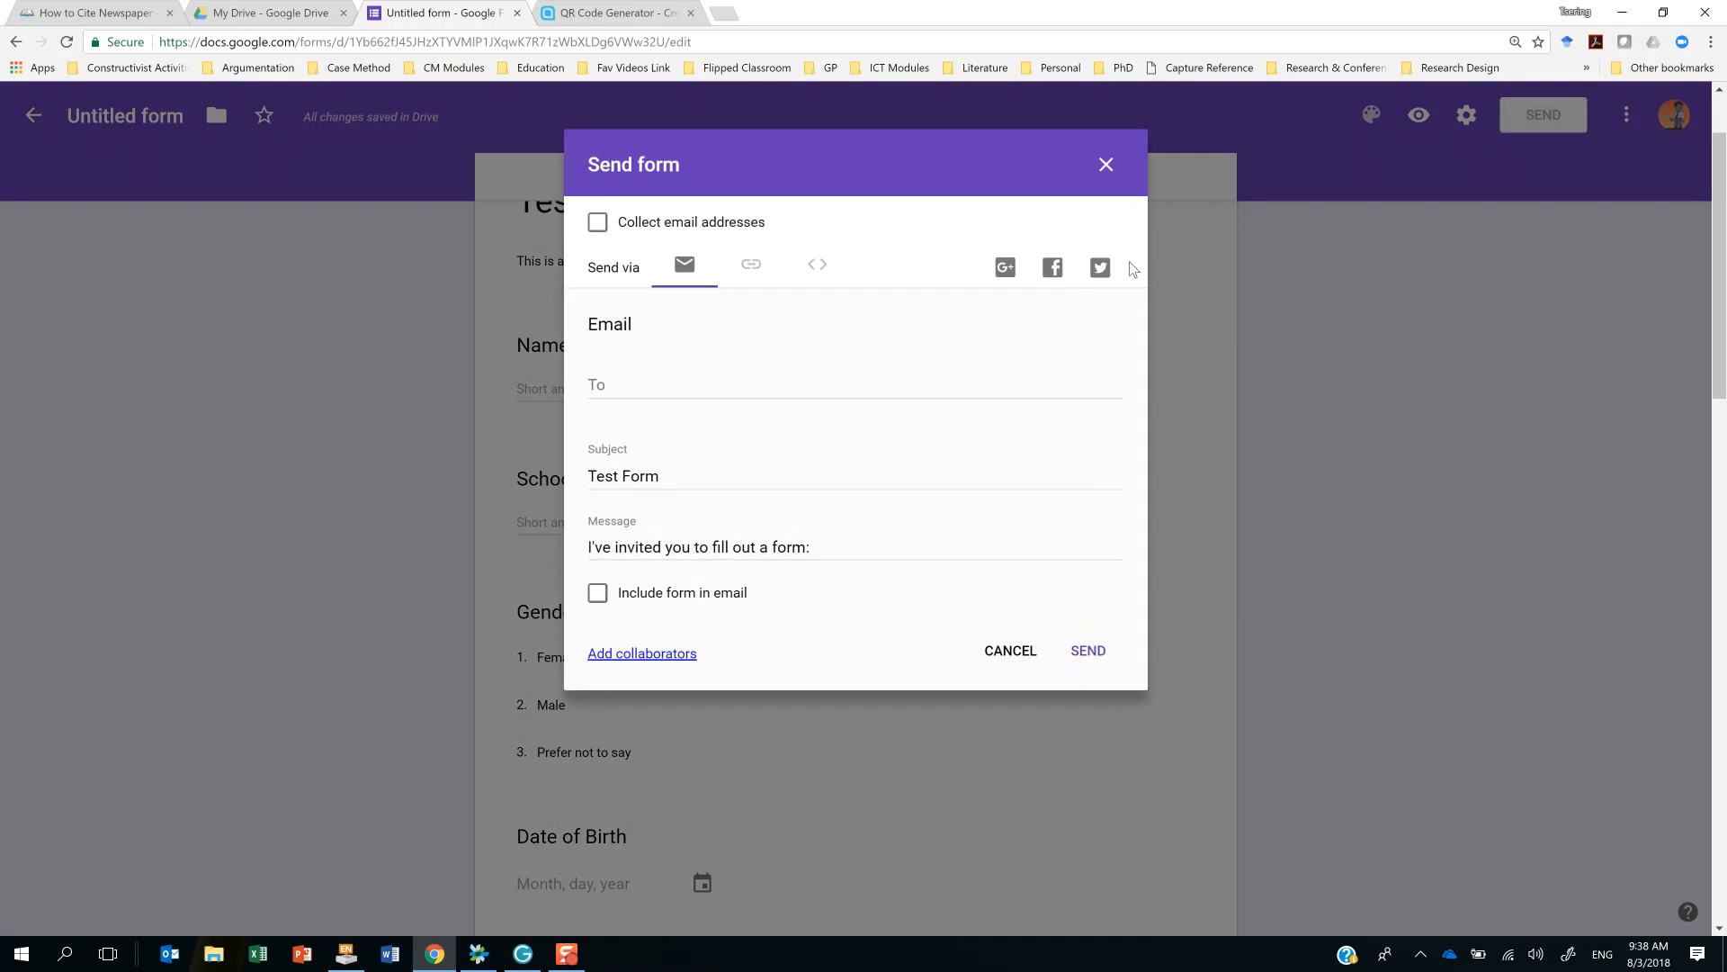
{"action": "left_click", "coordinate": [597, 225]}
{"action": "left_click", "coordinate": [597, 224]}
{"action": "left_click", "coordinate": [1012, 658]}
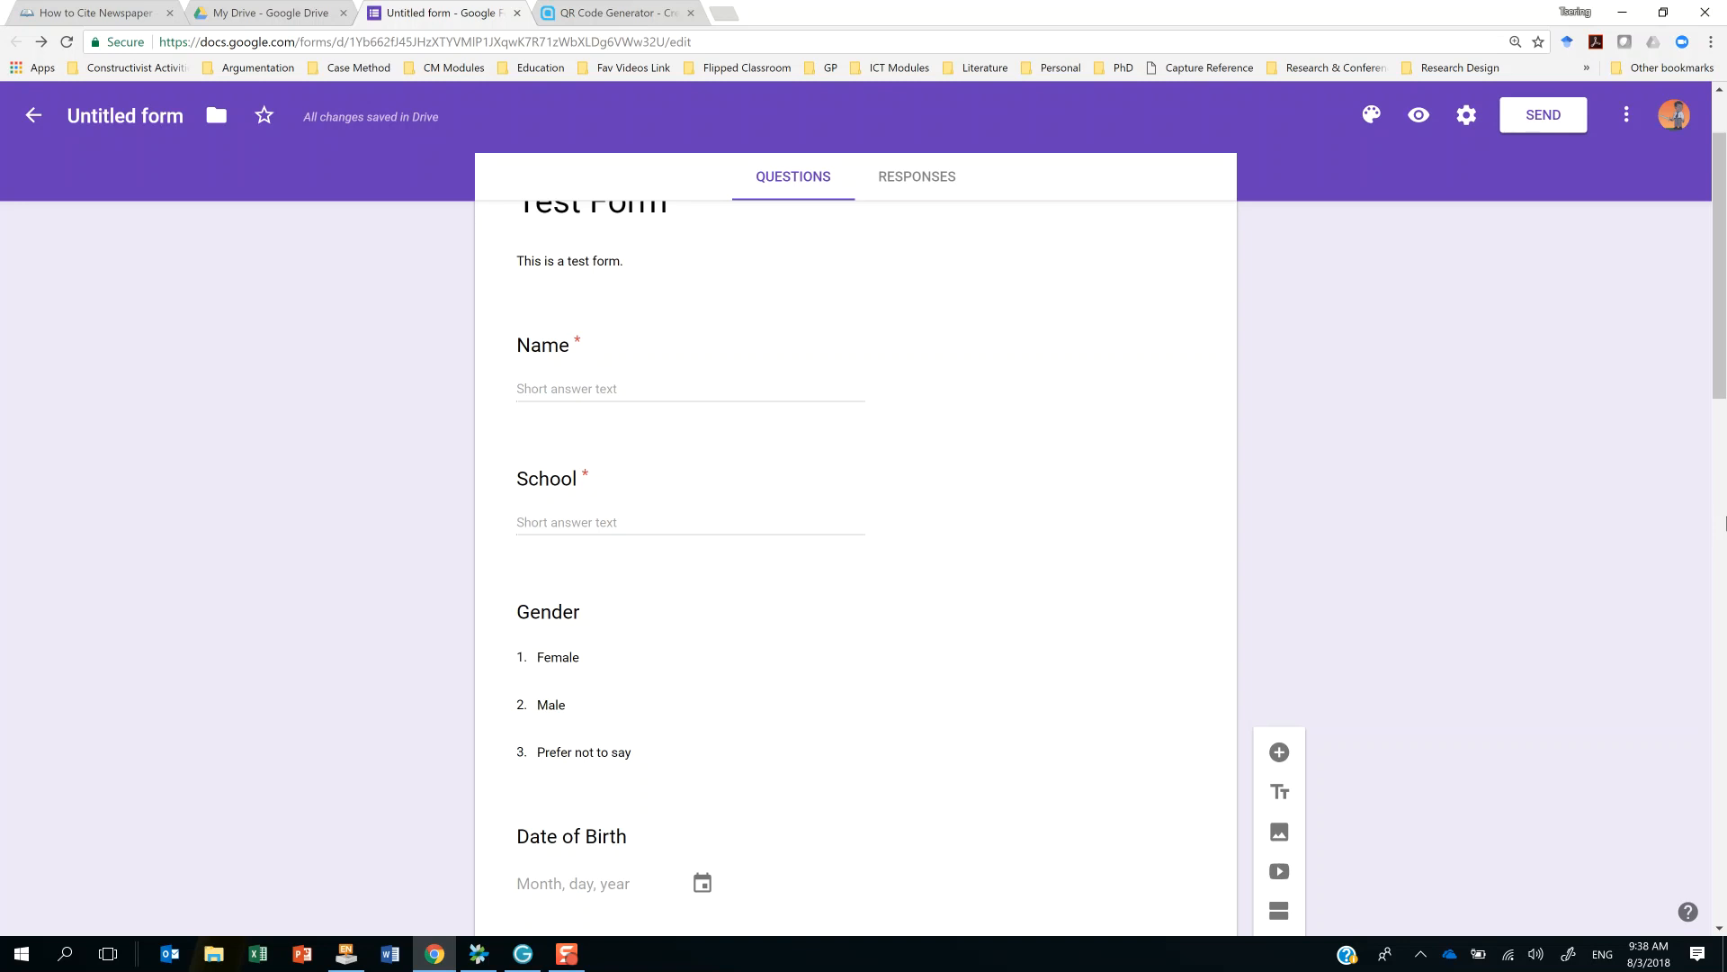
Go to the form's responses, stop accepting responses and turn accepting them back on.
{"action": "left_click", "coordinate": [920, 179]}
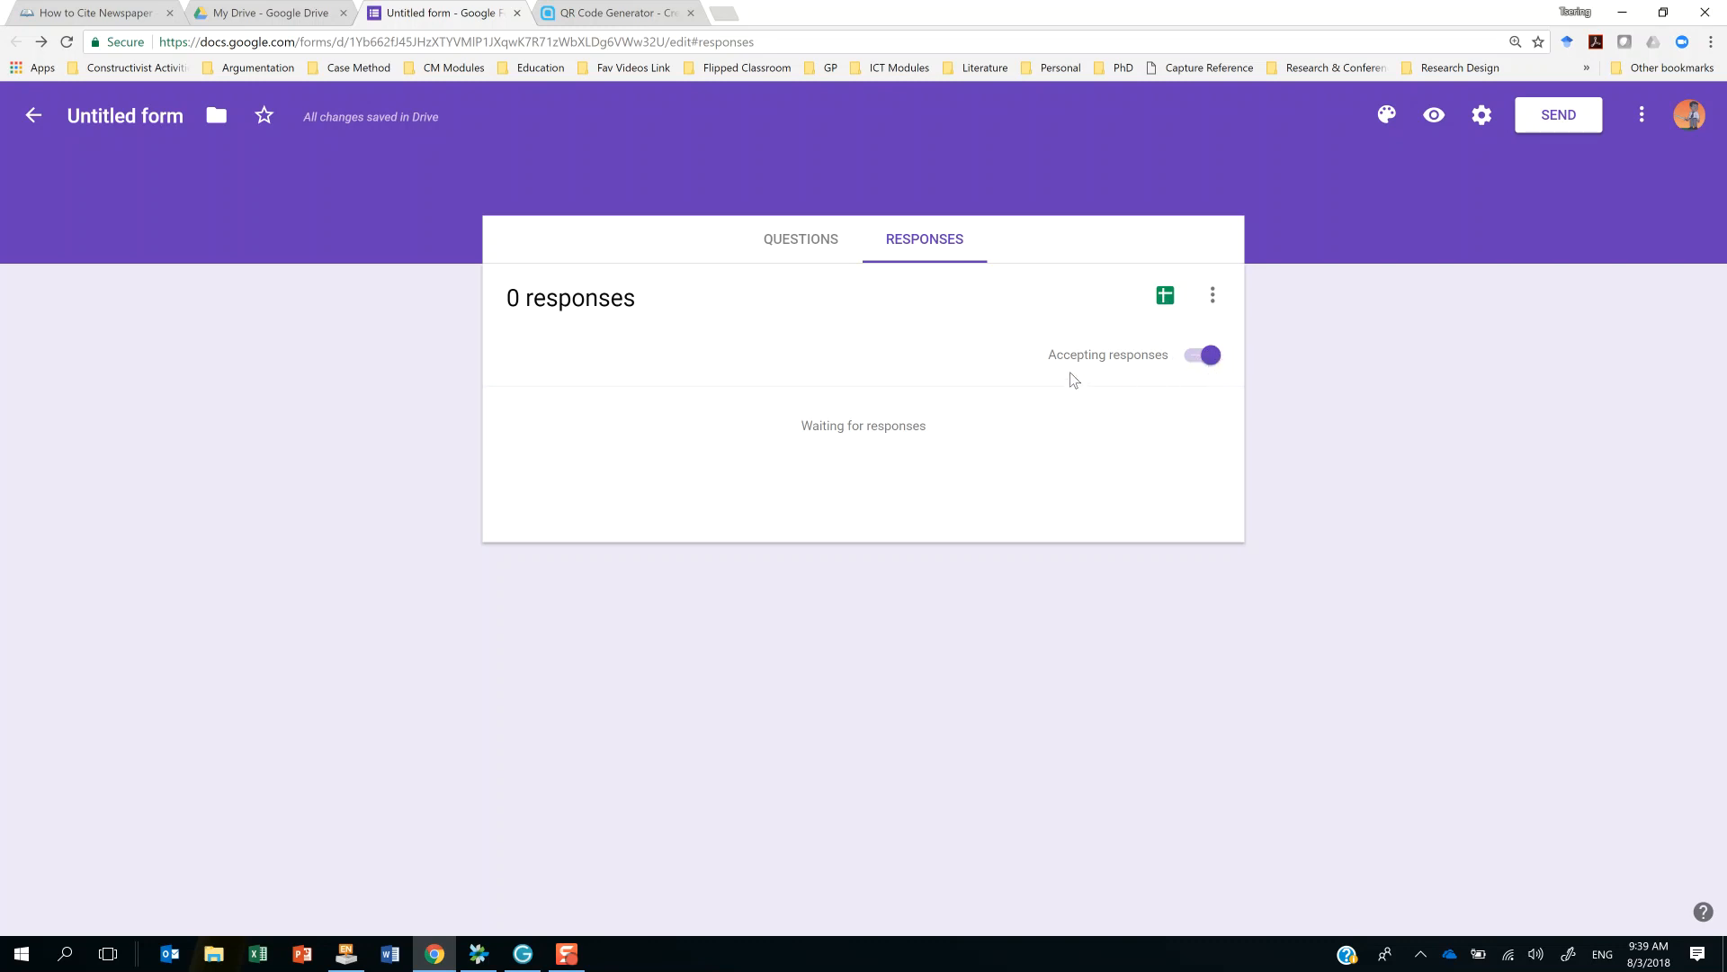
{"action": "left_click", "coordinate": [1194, 362]}
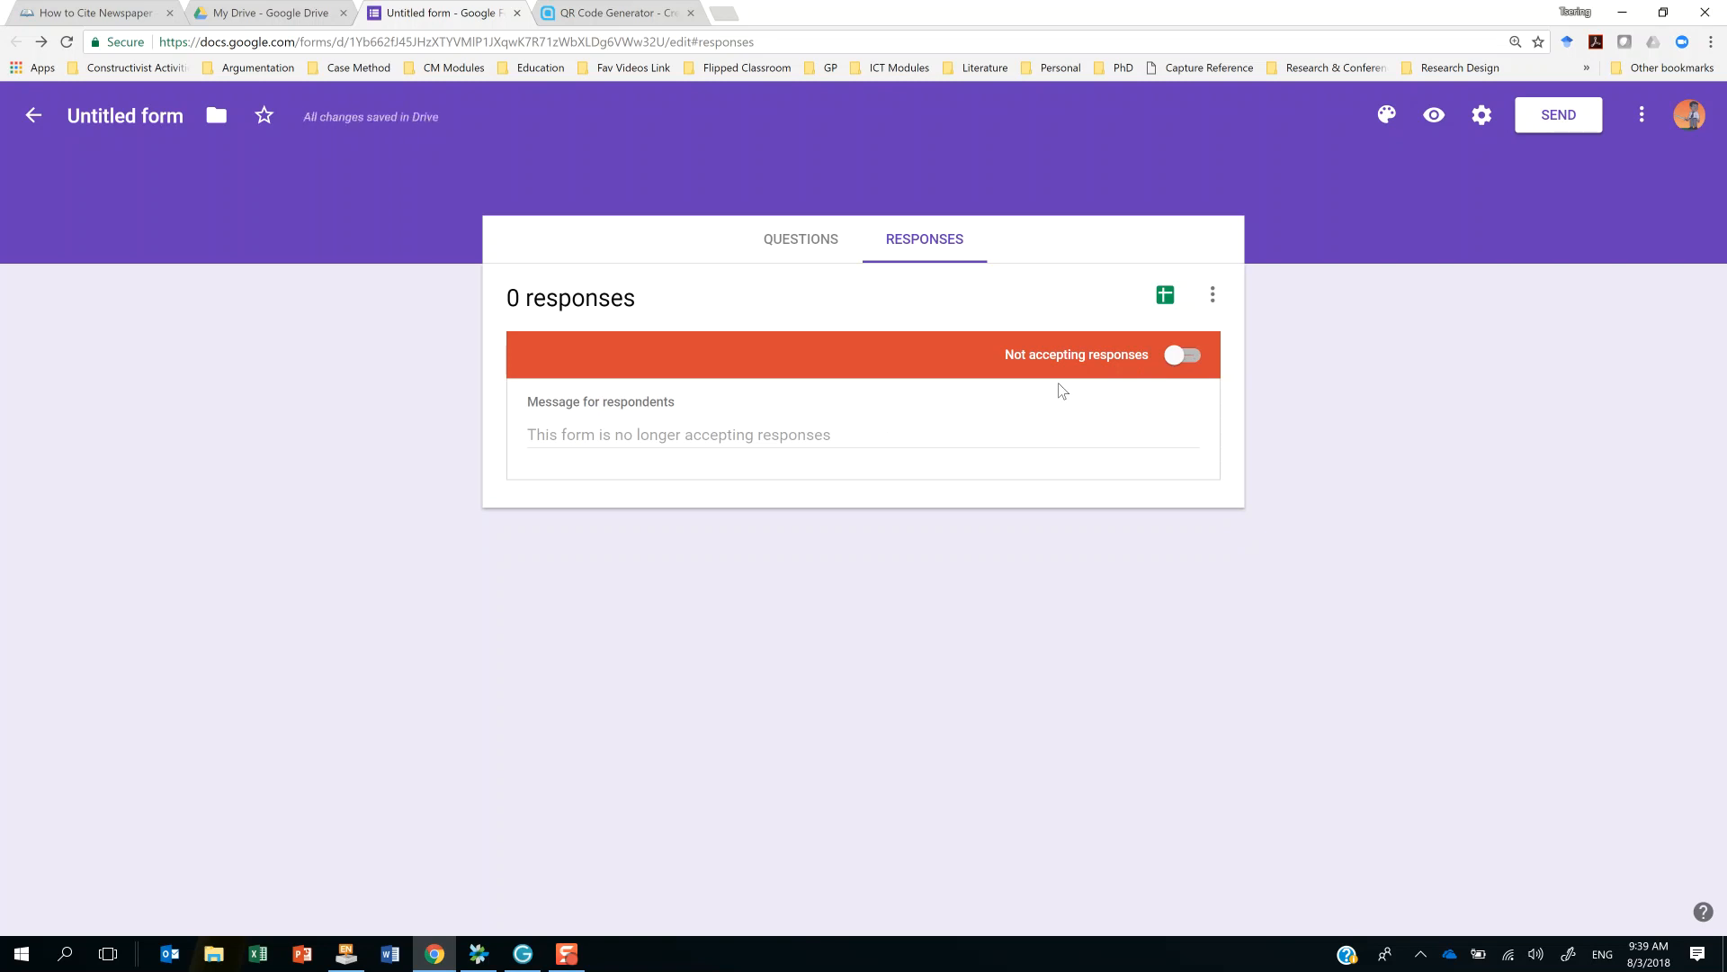
{"action": "left_click", "coordinate": [1189, 360]}
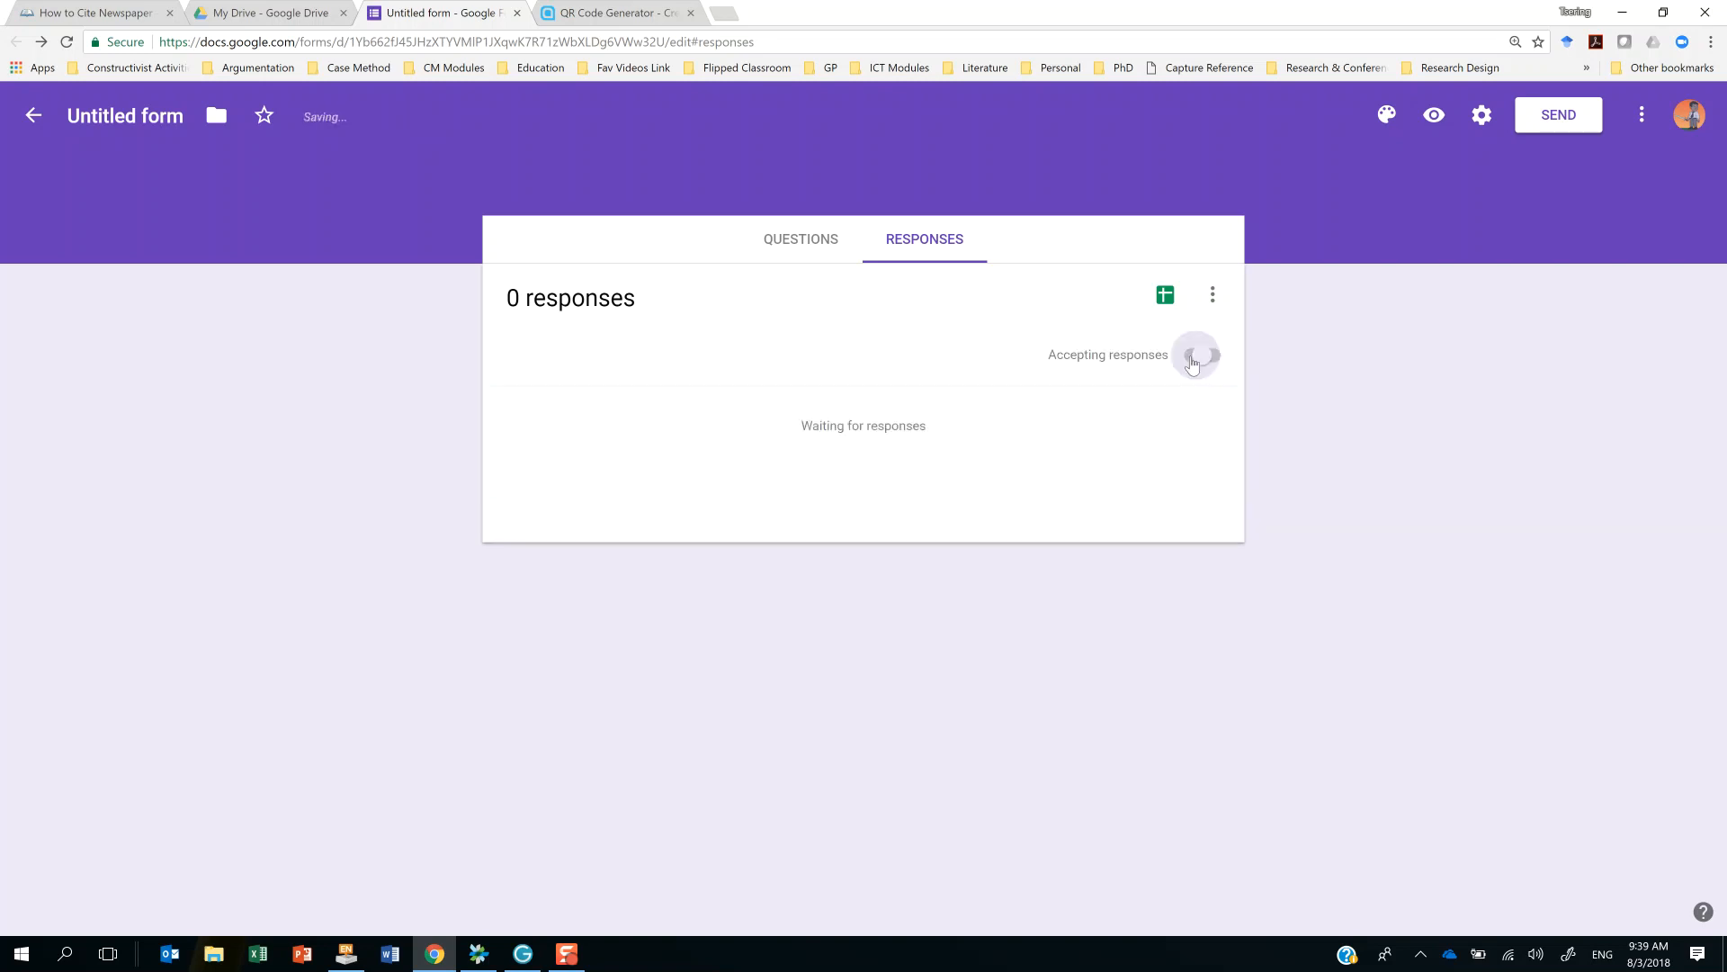
Examine the additional response options and the response destination choices, and close them without changing anything.
{"action": "left_click", "coordinate": [1213, 296]}
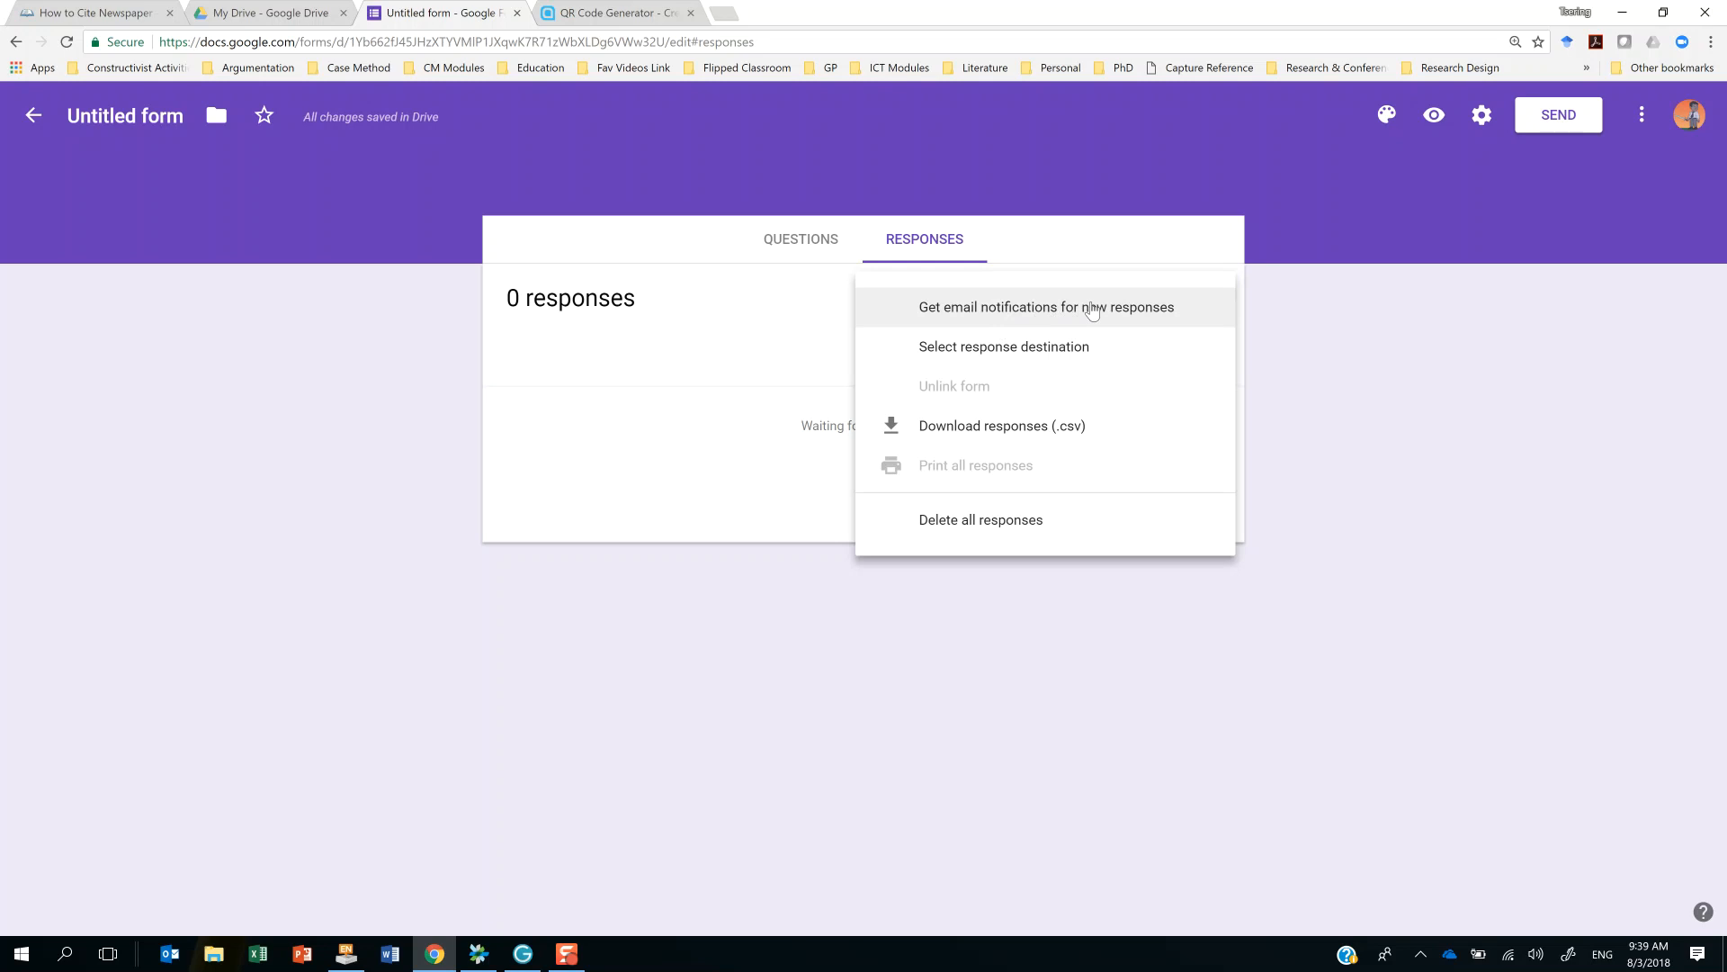
{"action": "left_click", "coordinate": [1035, 351]}
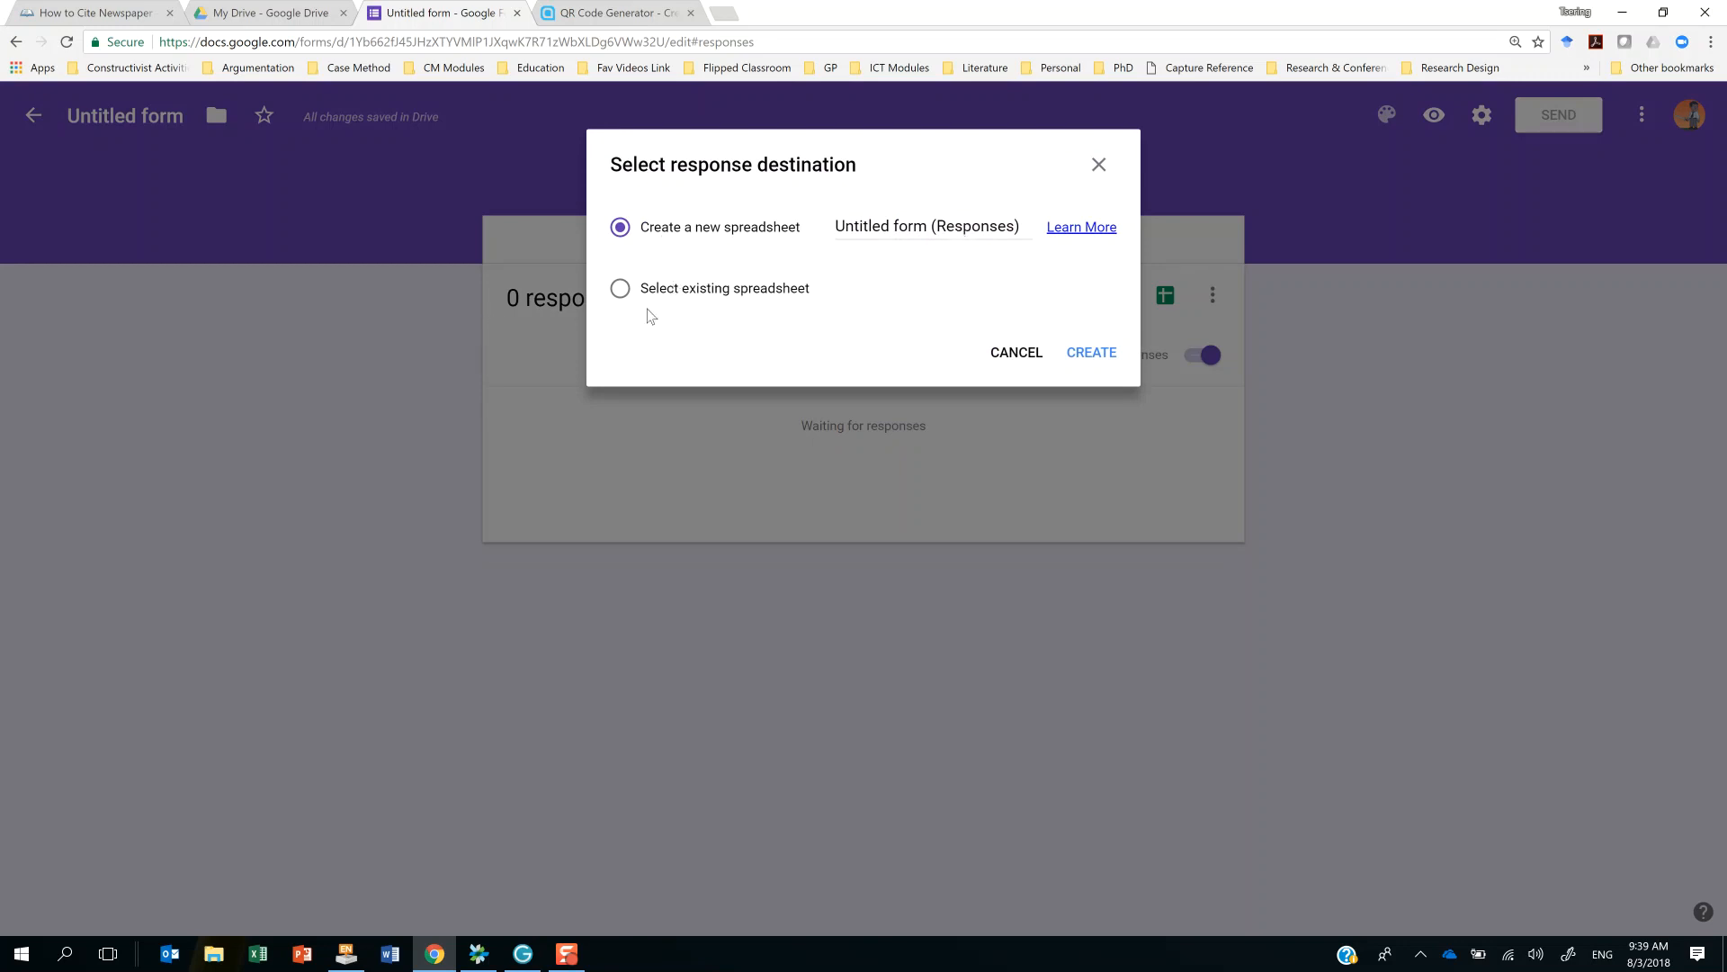
{"action": "left_click", "coordinate": [991, 357]}
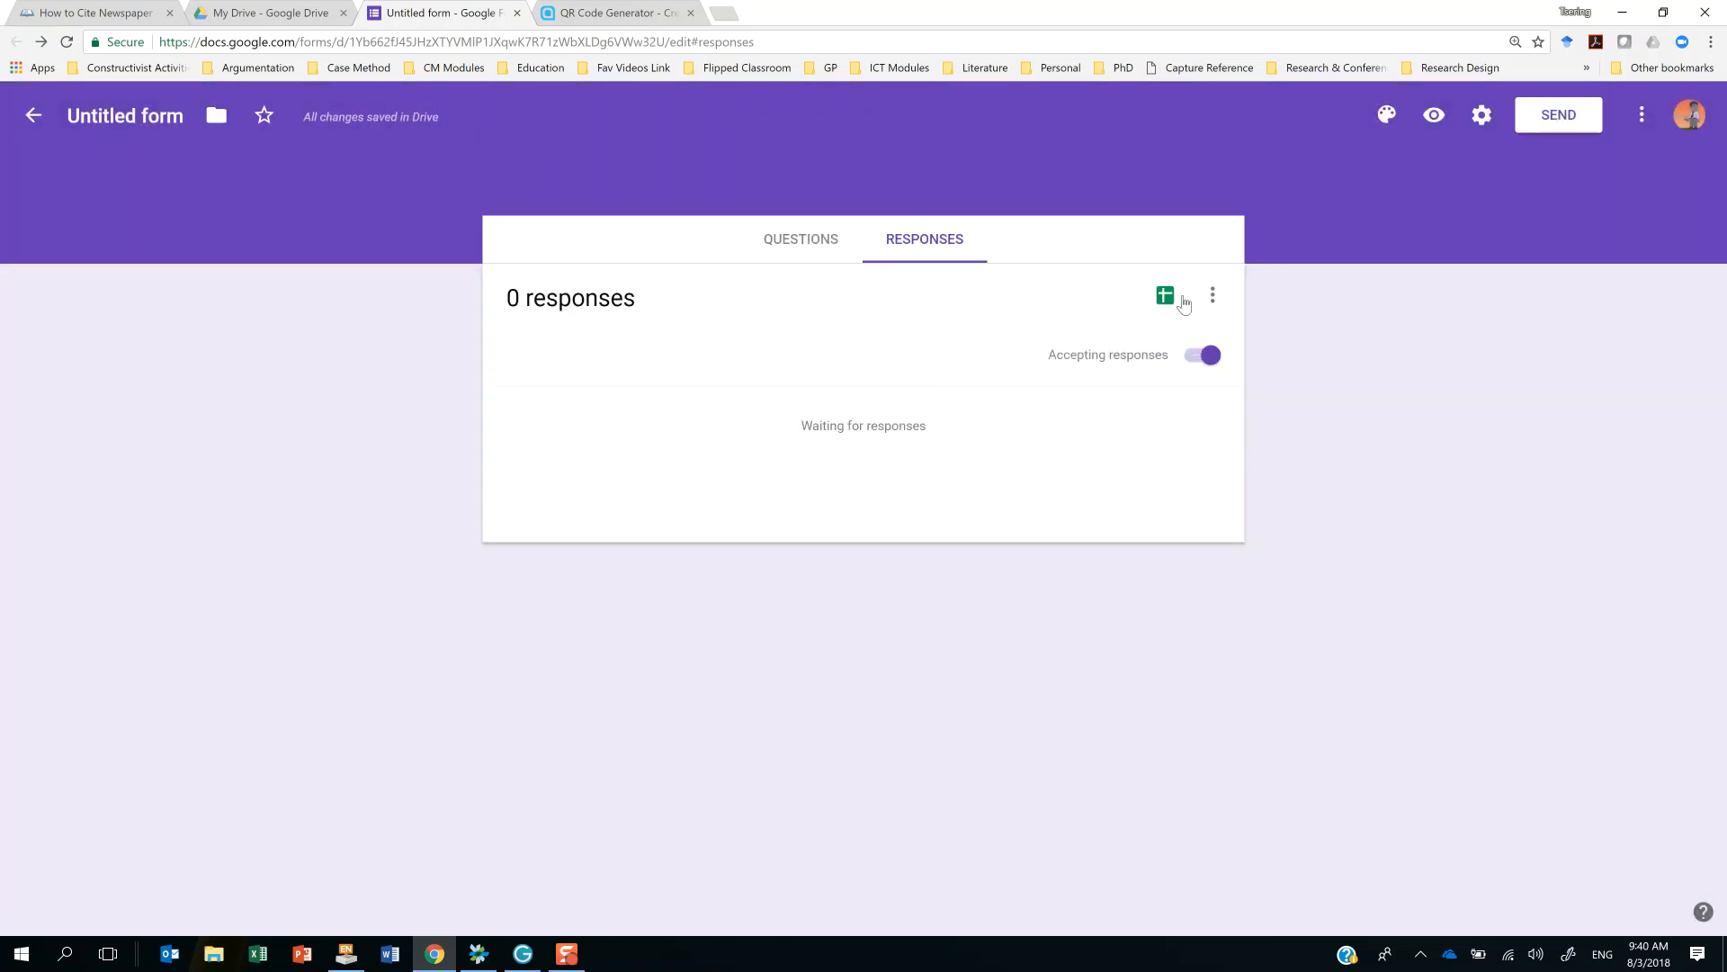
{"action": "left_click", "coordinate": [1212, 296]}
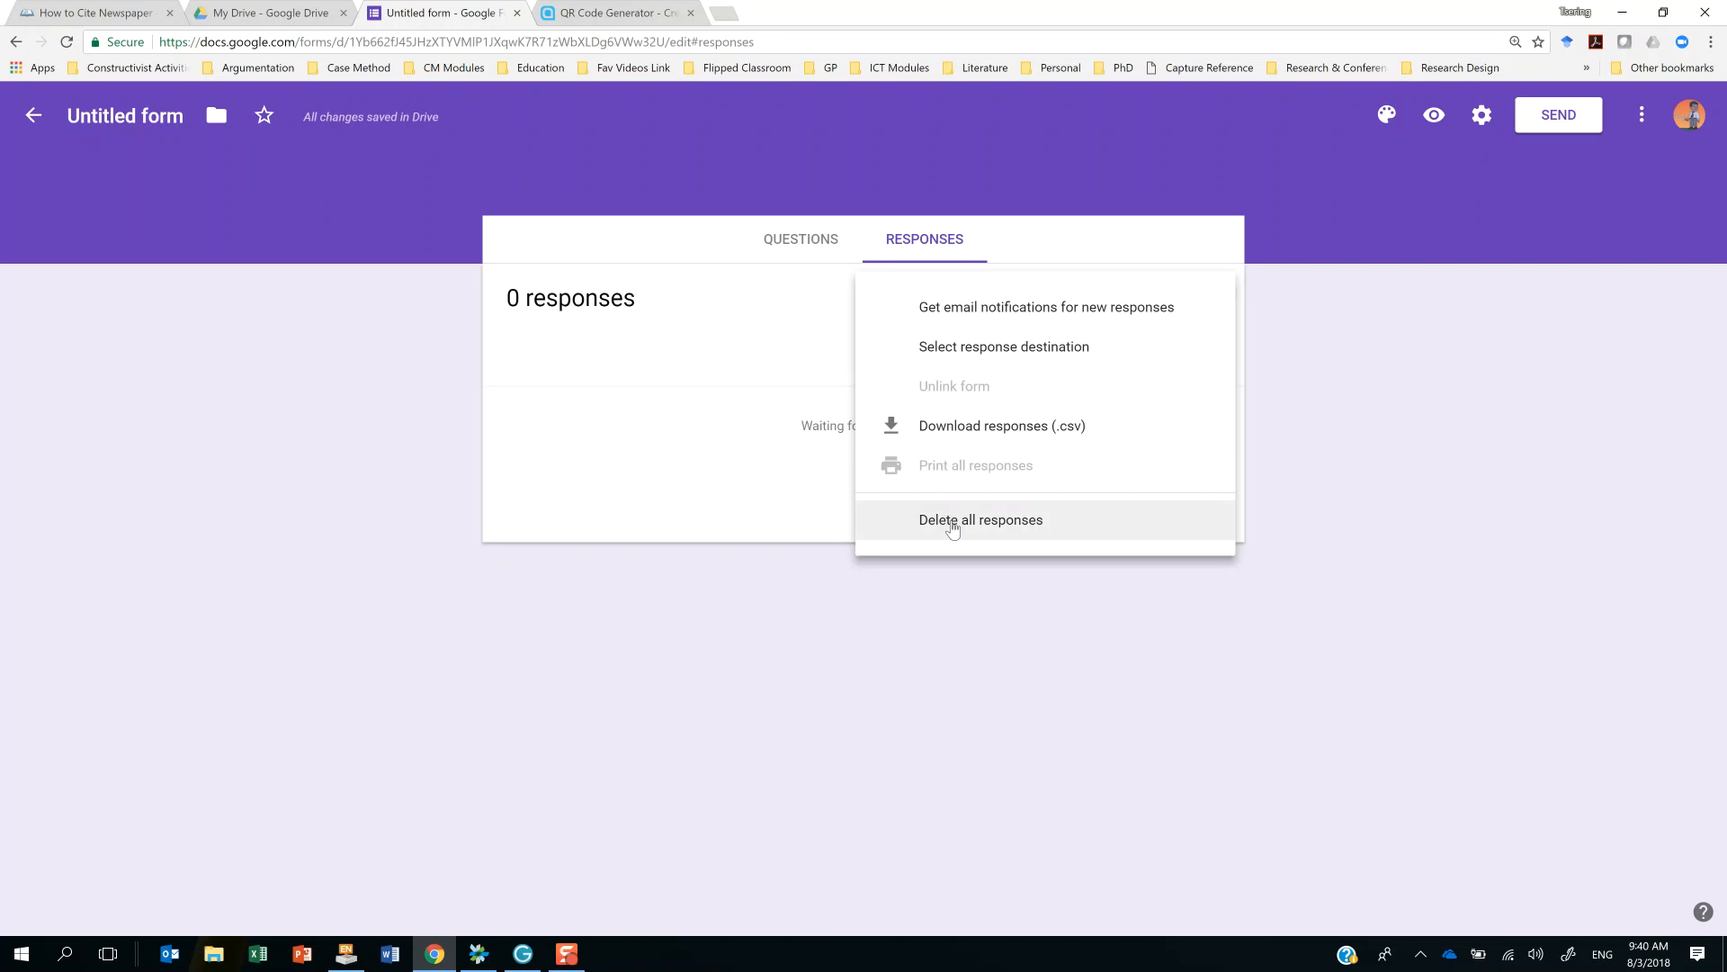
{"action": "left_click", "coordinate": [1021, 572]}
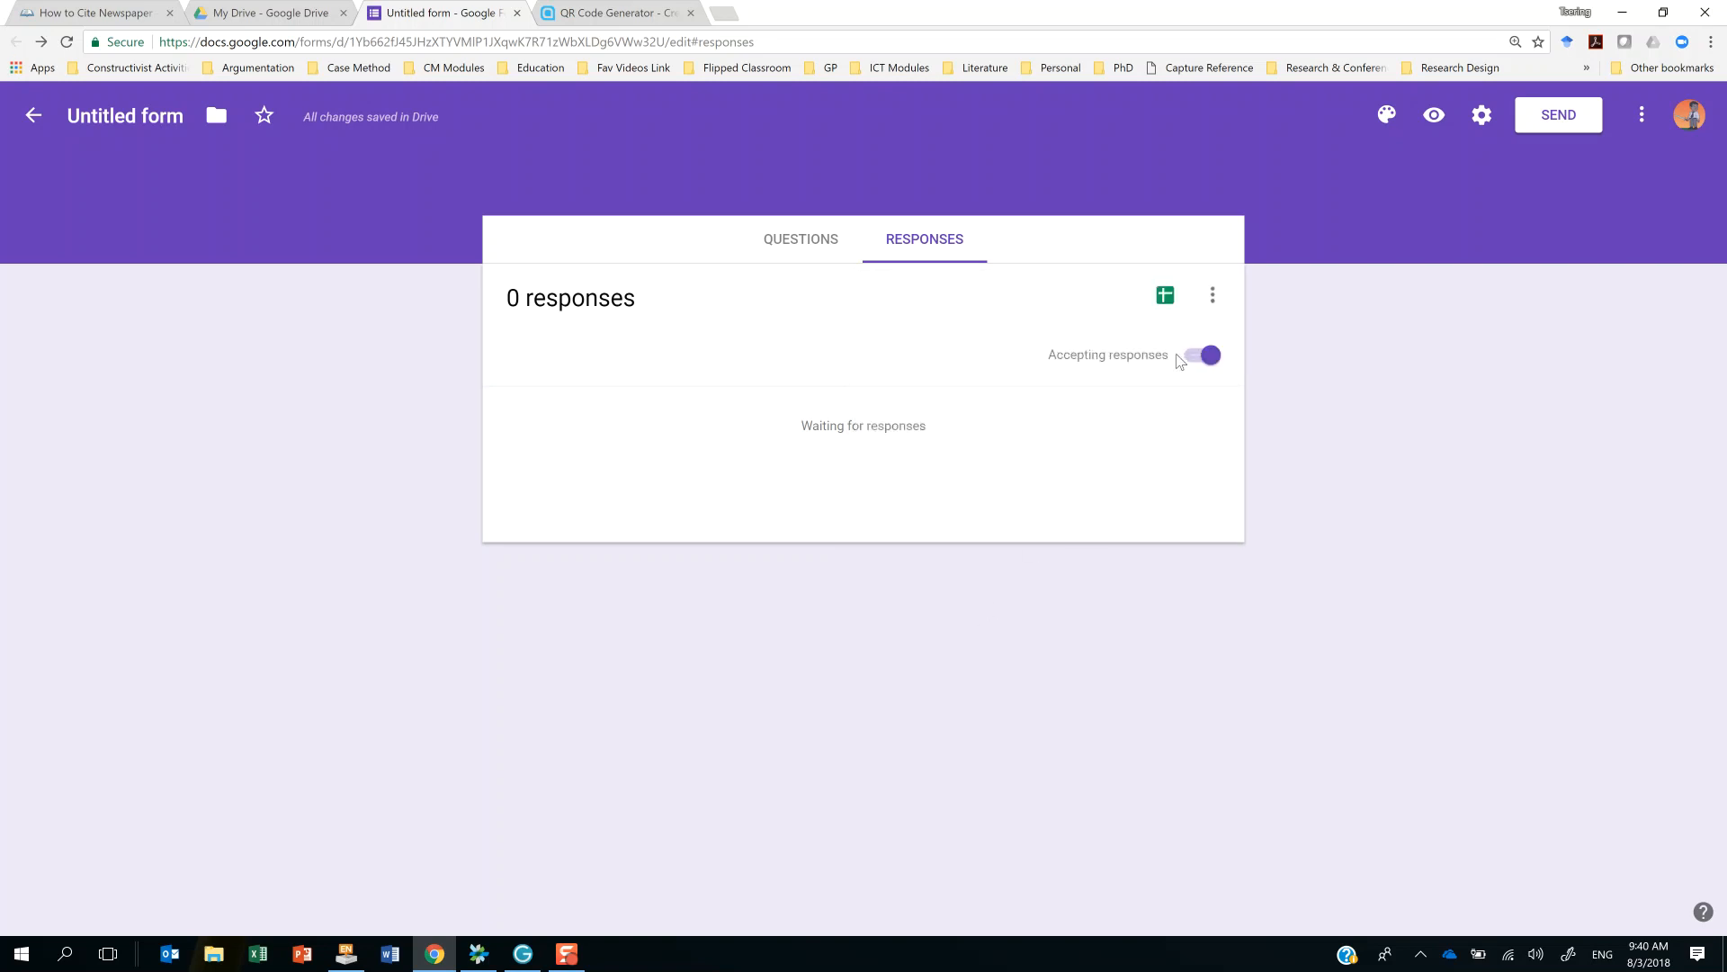
{"action": "left_click", "coordinate": [1212, 295]}
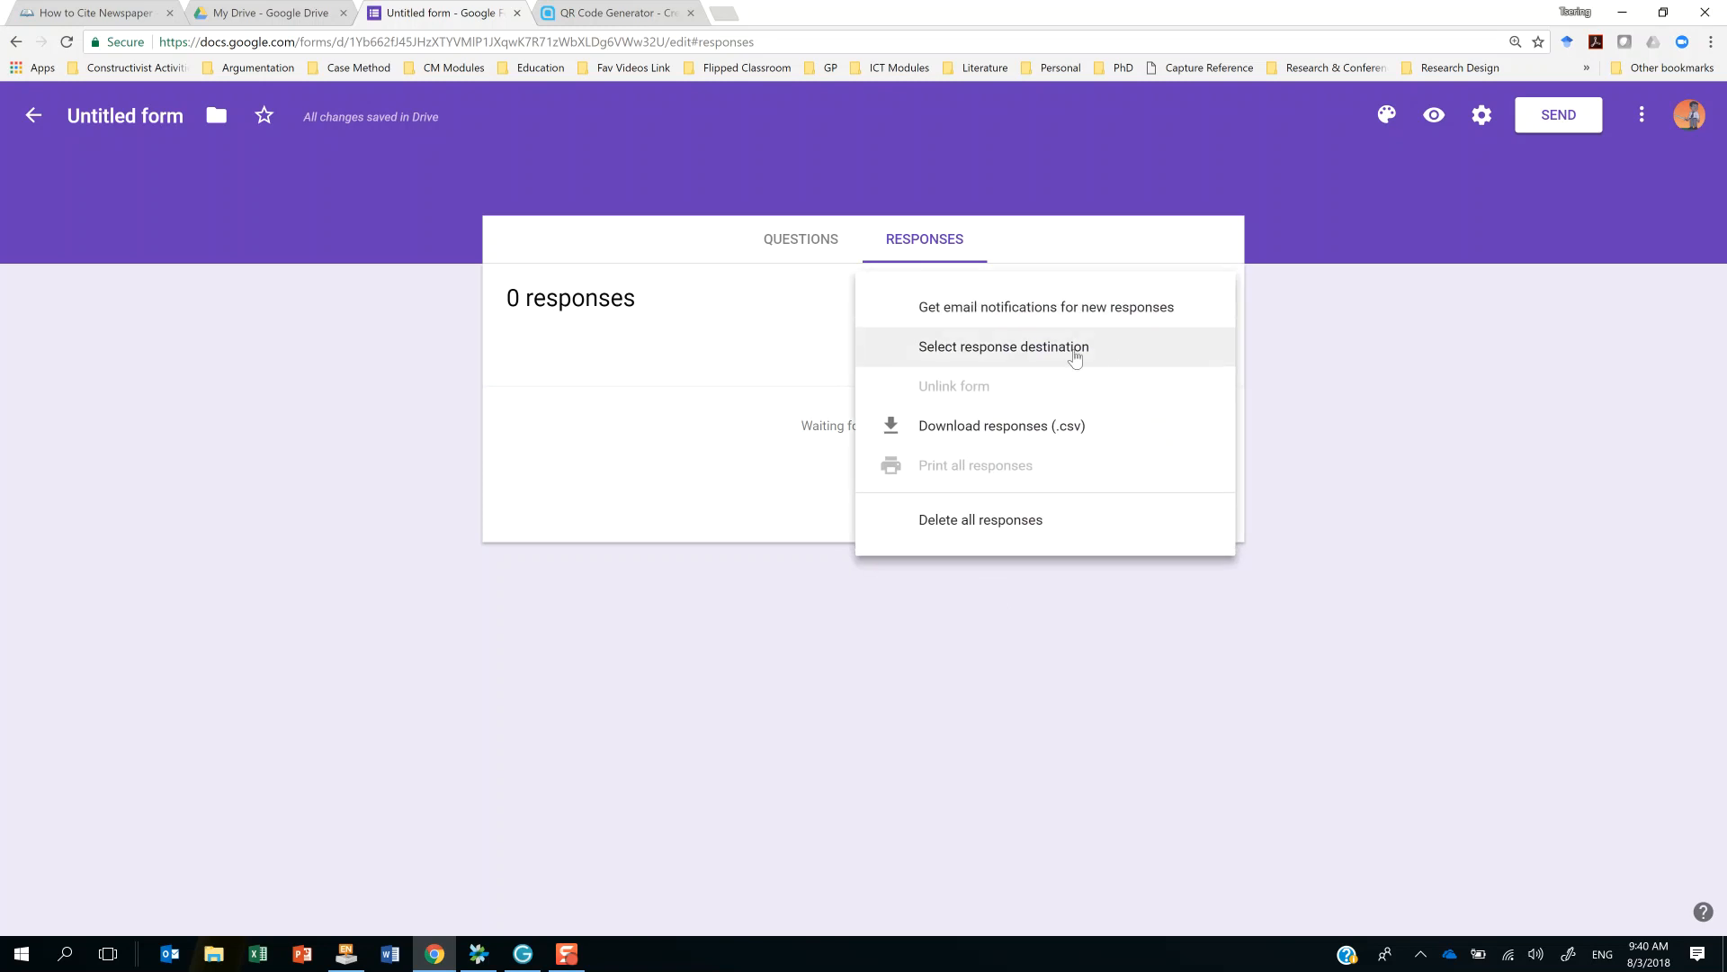
{"action": "left_click", "coordinate": [1540, 397]}
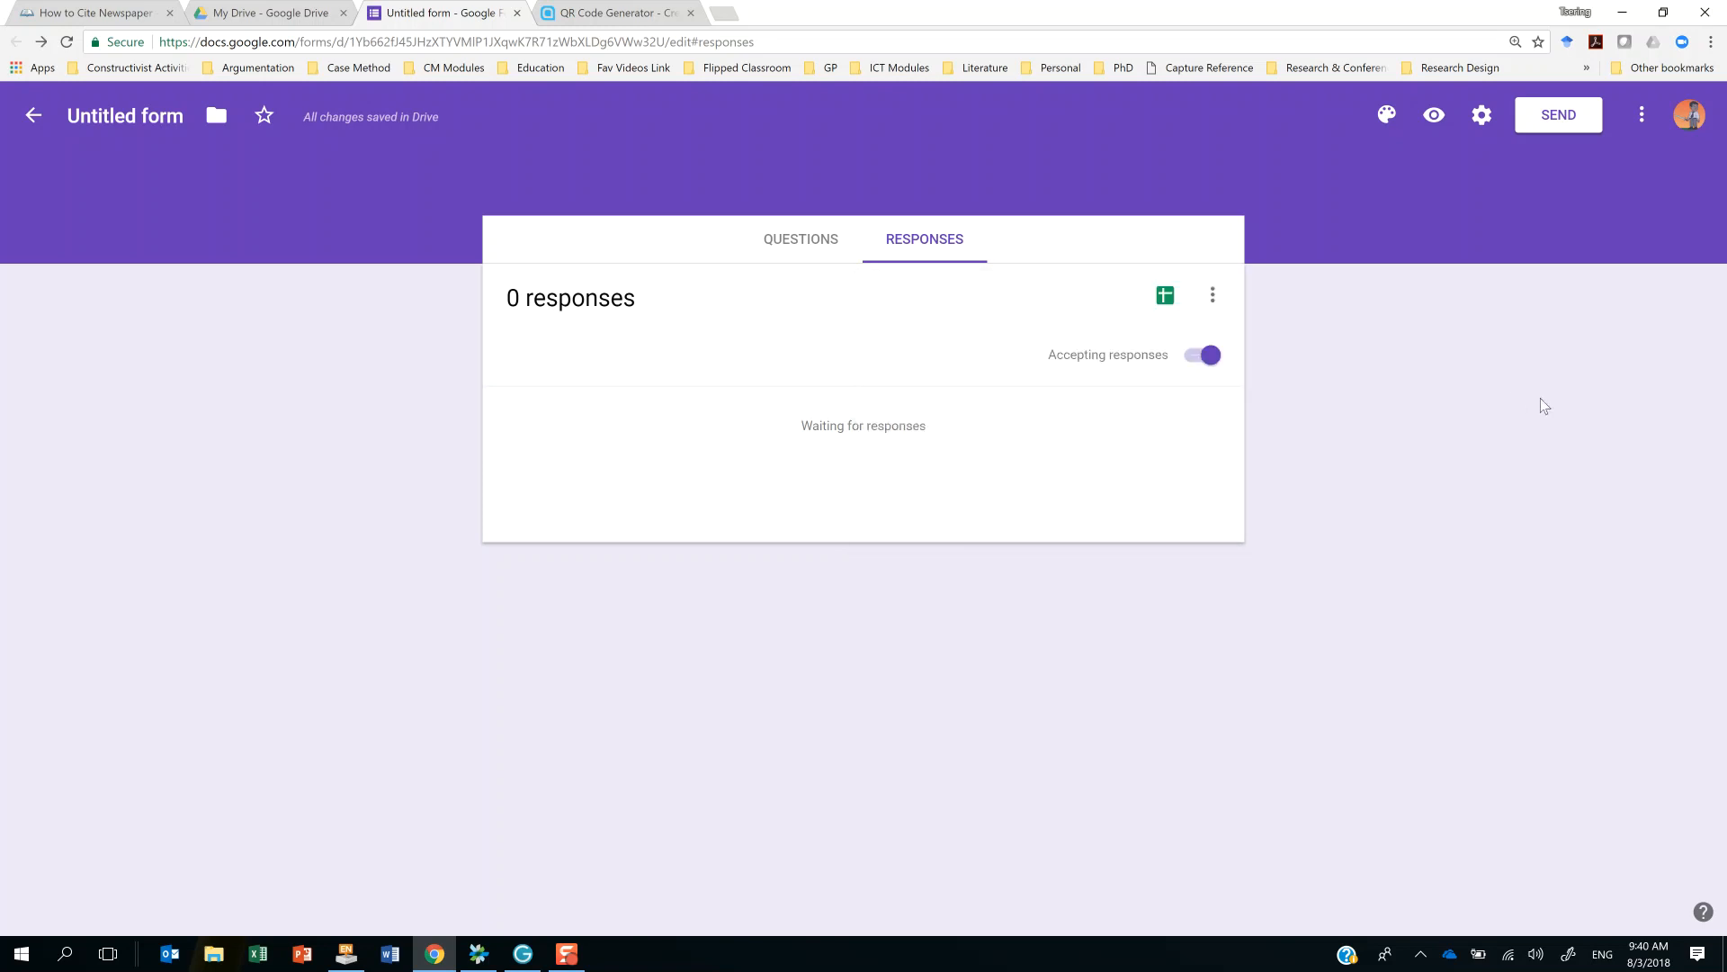
Create a new spreadsheet named "Test Form (Responses)" as the destination for the form's responses.
{"action": "left_click", "coordinate": [1166, 297]}
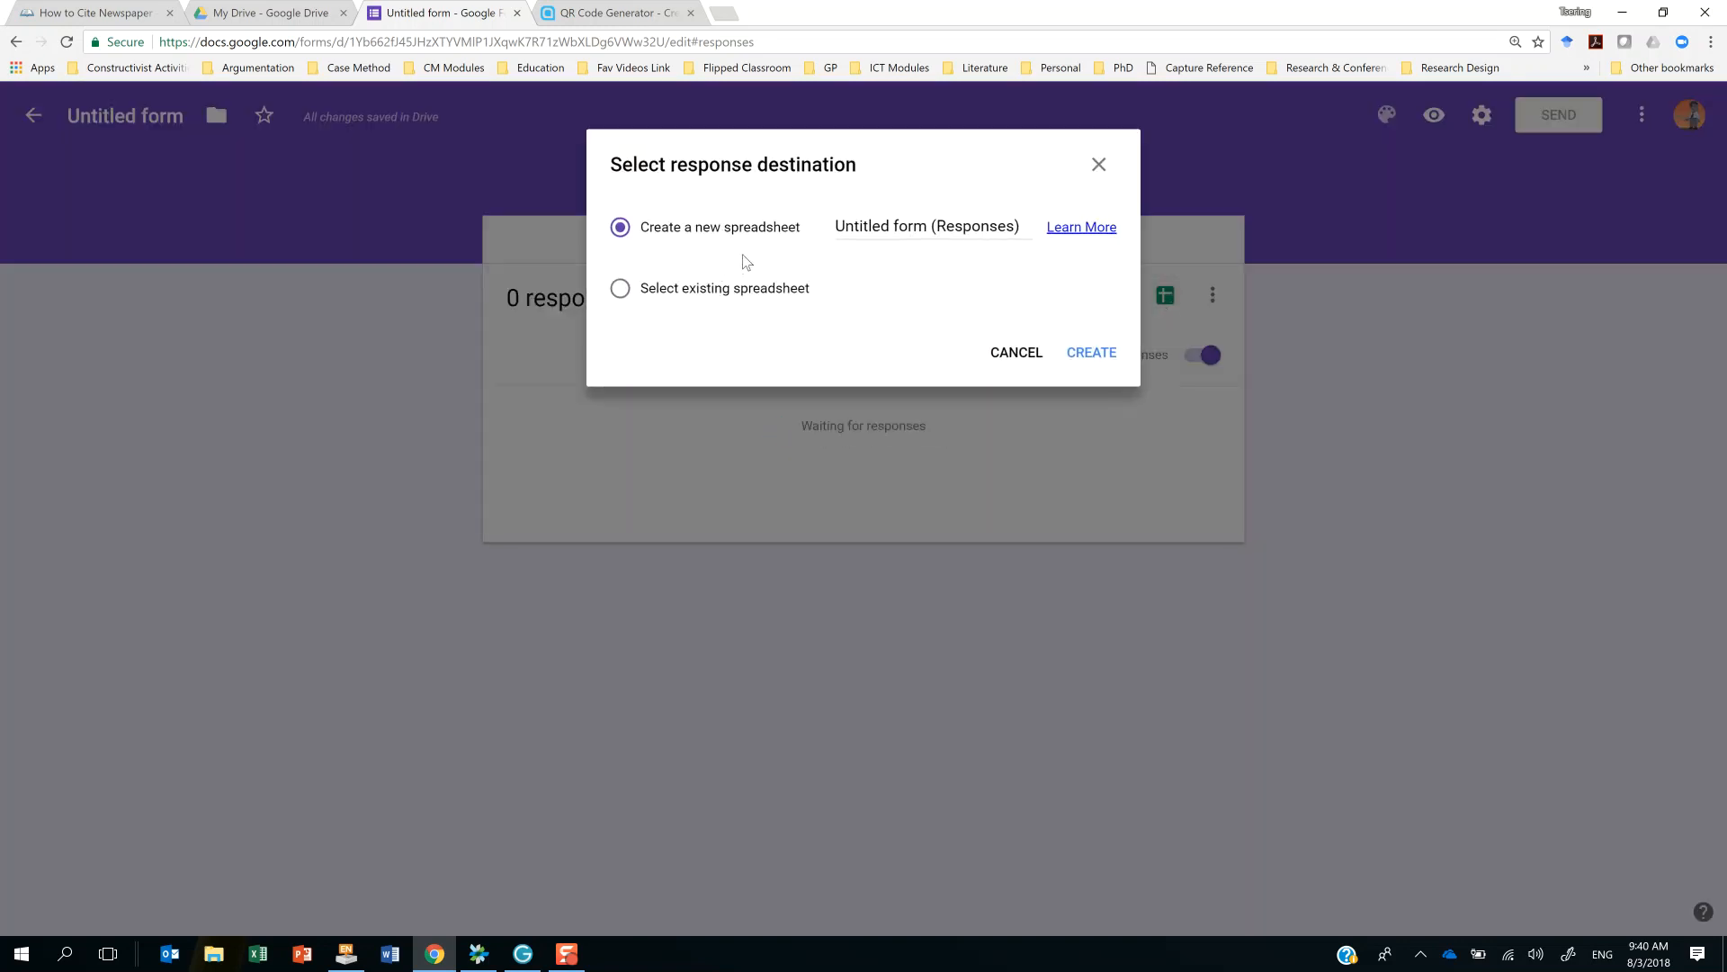
{"action": "left_click", "coordinate": [623, 291]}
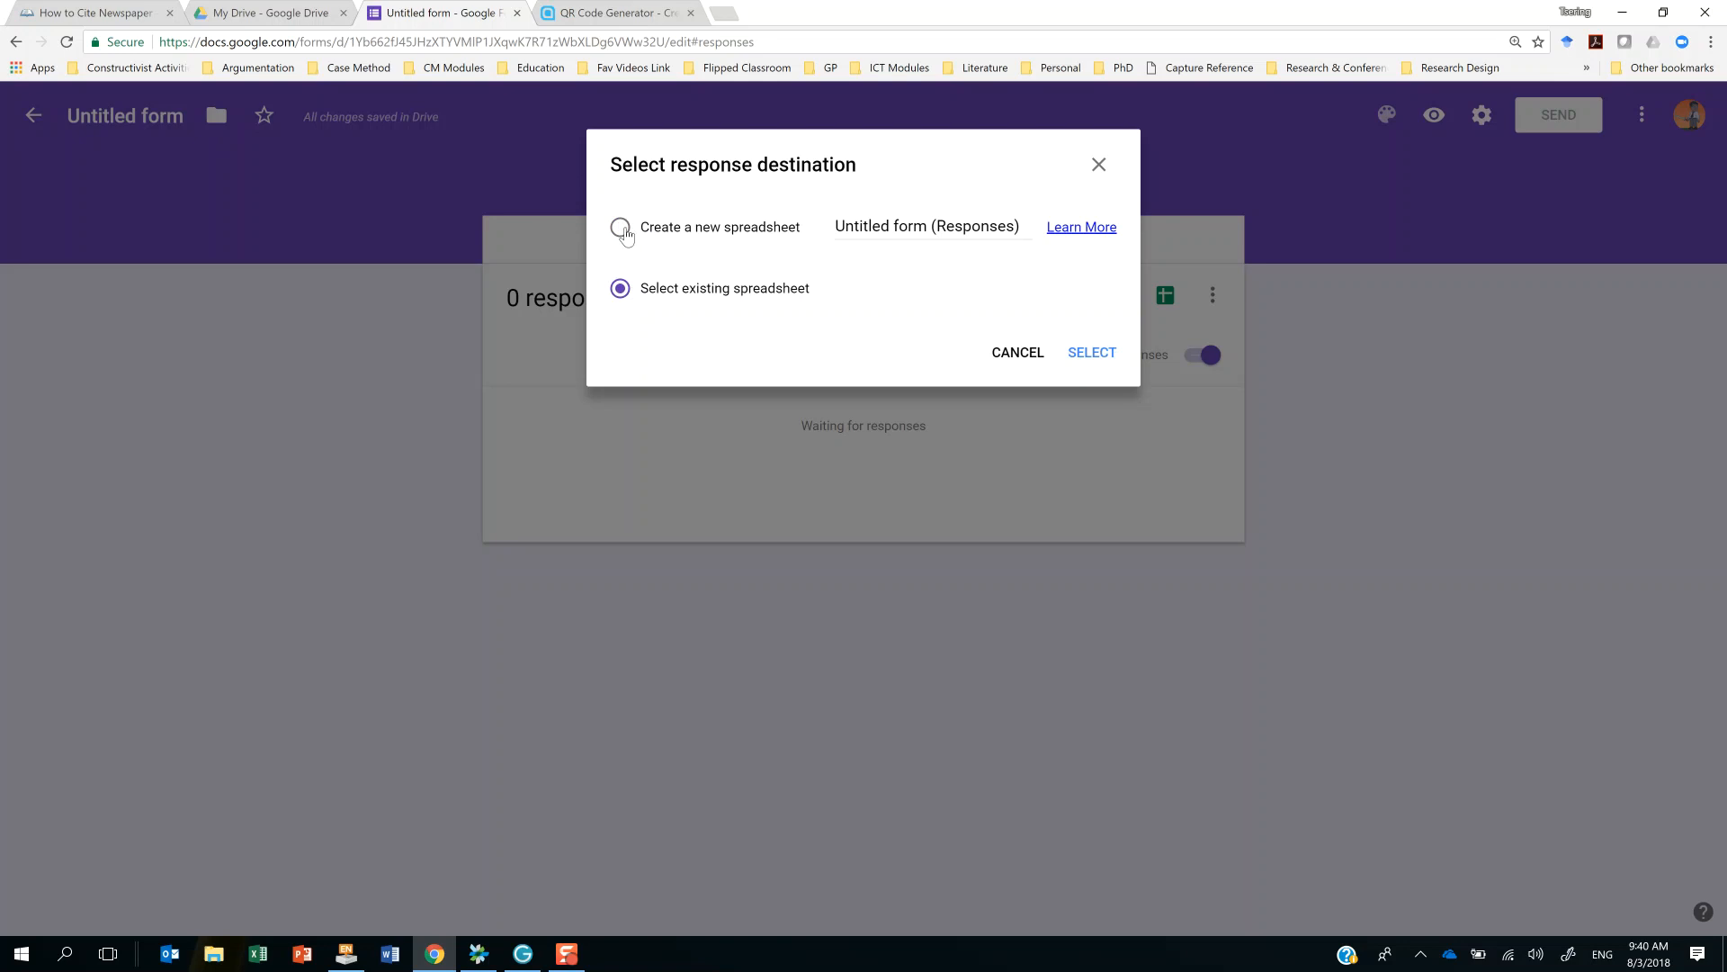
{"action": "left_click", "coordinate": [623, 231]}
{"action": "left_click", "coordinate": [920, 226]}
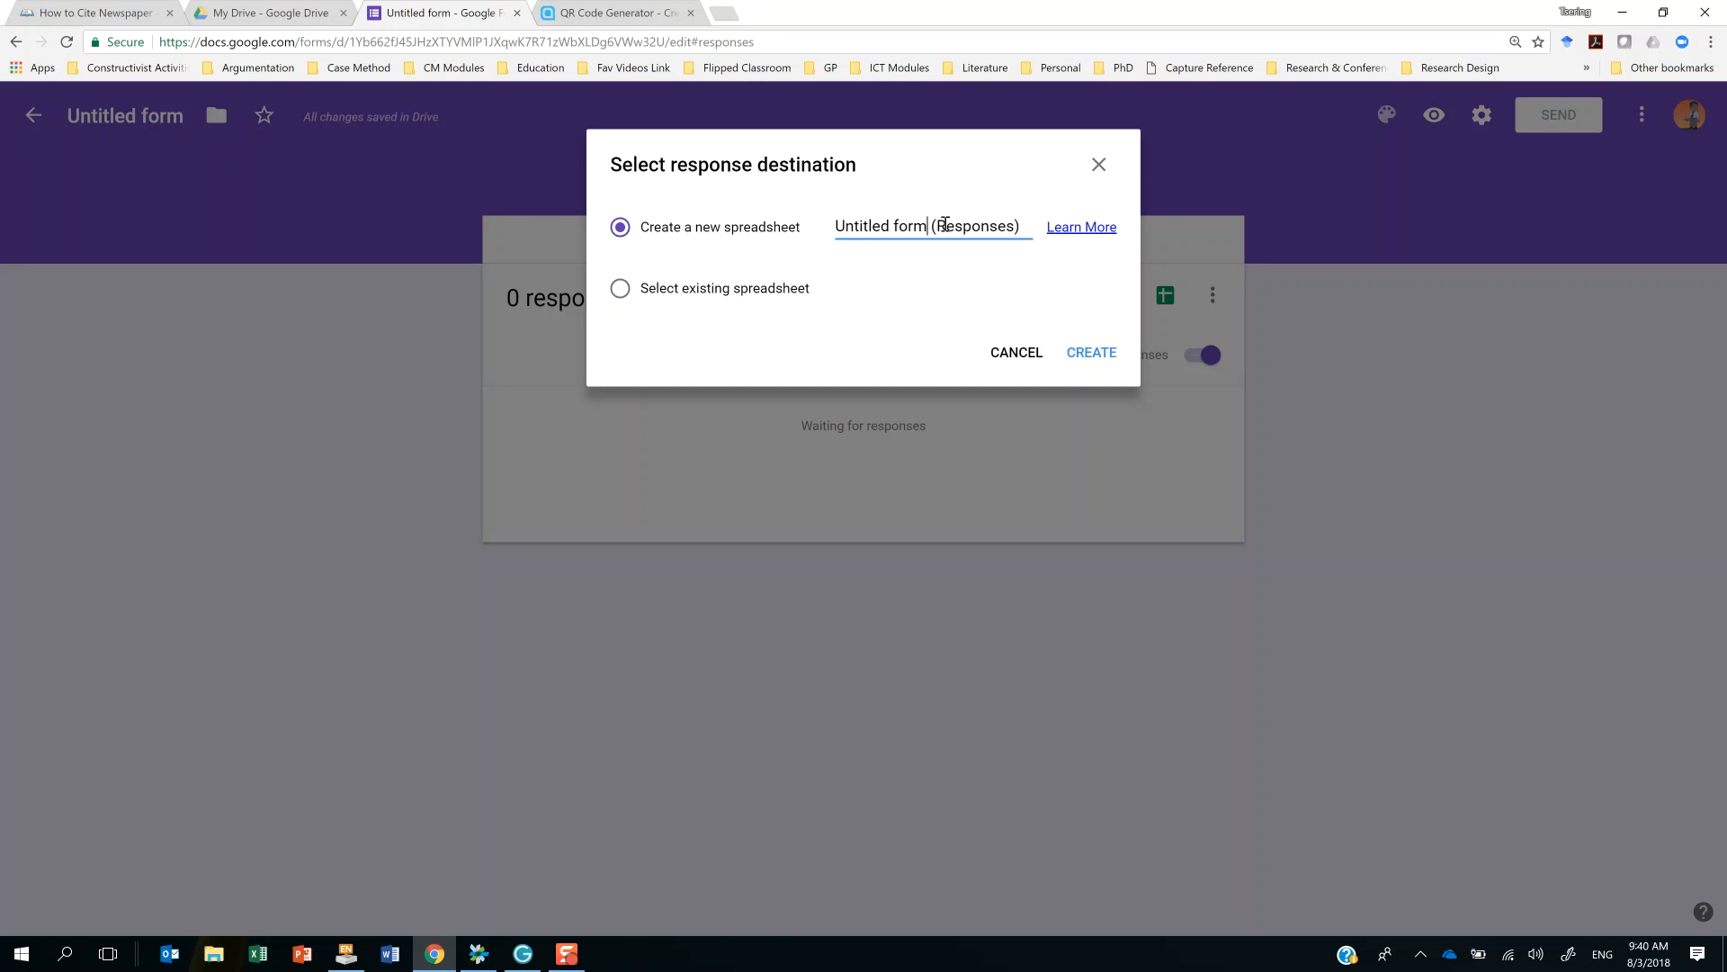
{"action": "left_click_drag", "start_coordinate": [937, 226], "coordinate": [801, 230]}
{"action": "left_click", "coordinate": [914, 227]}
{"action": "left_click_drag", "start_coordinate": [927, 226], "coordinate": [751, 226]}
{"action": "type", "text": "Test Form"}
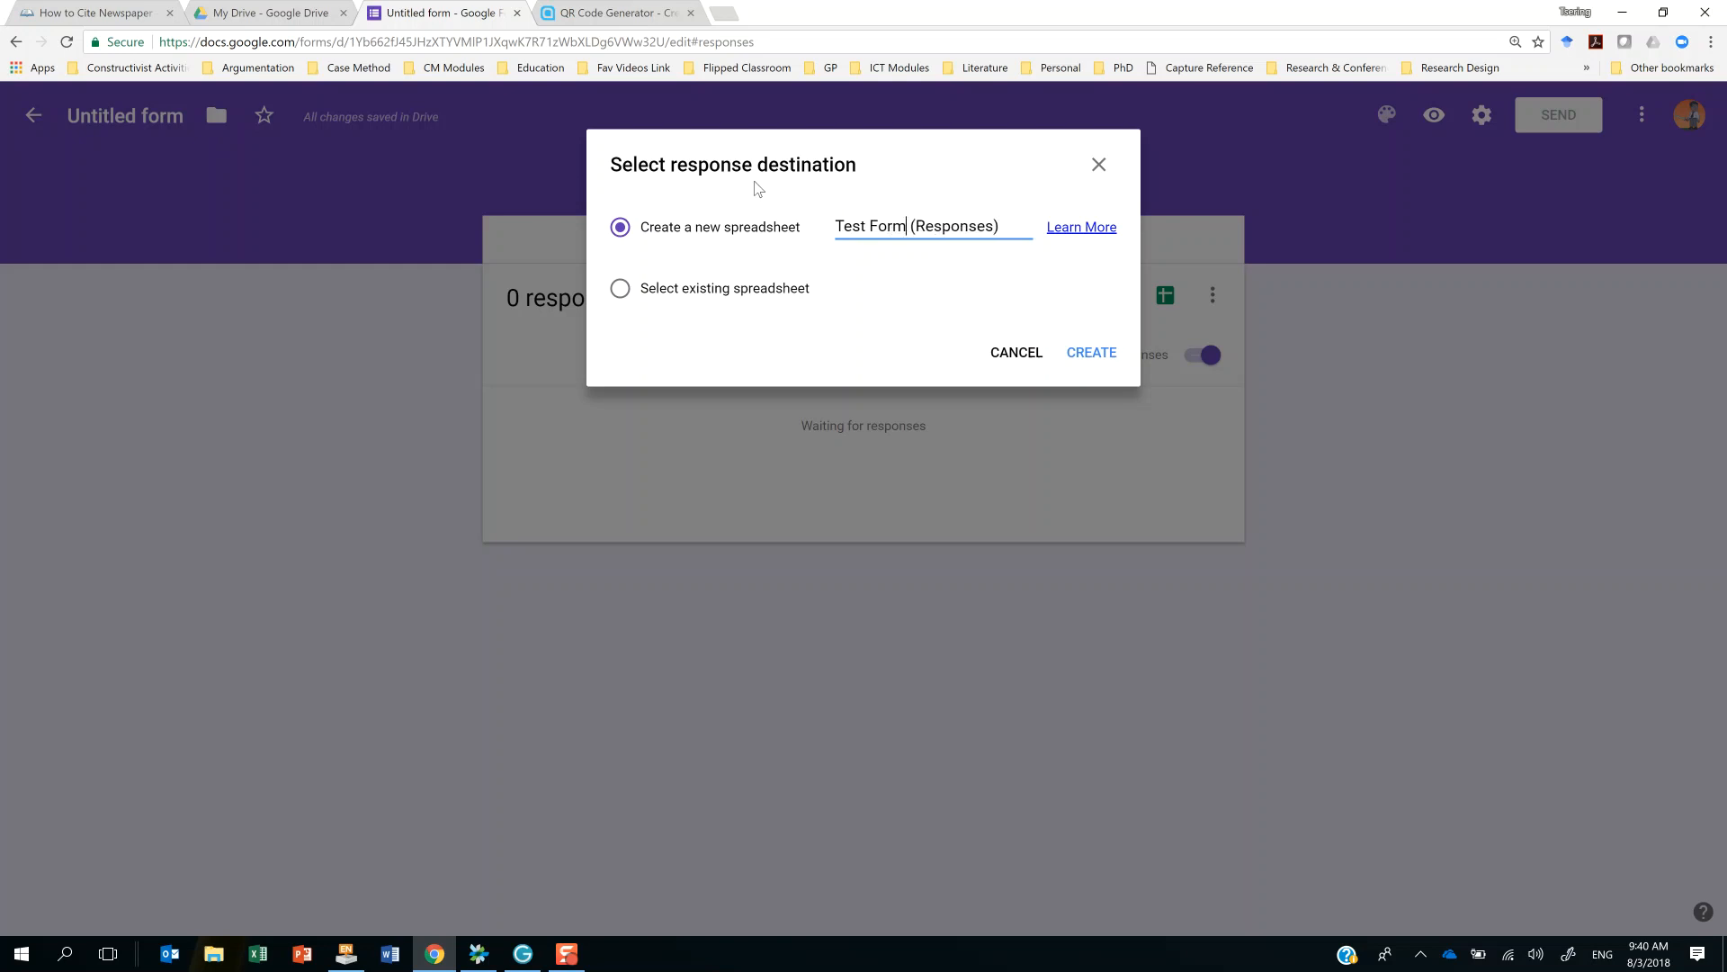
{"action": "left_click", "coordinate": [1099, 357]}
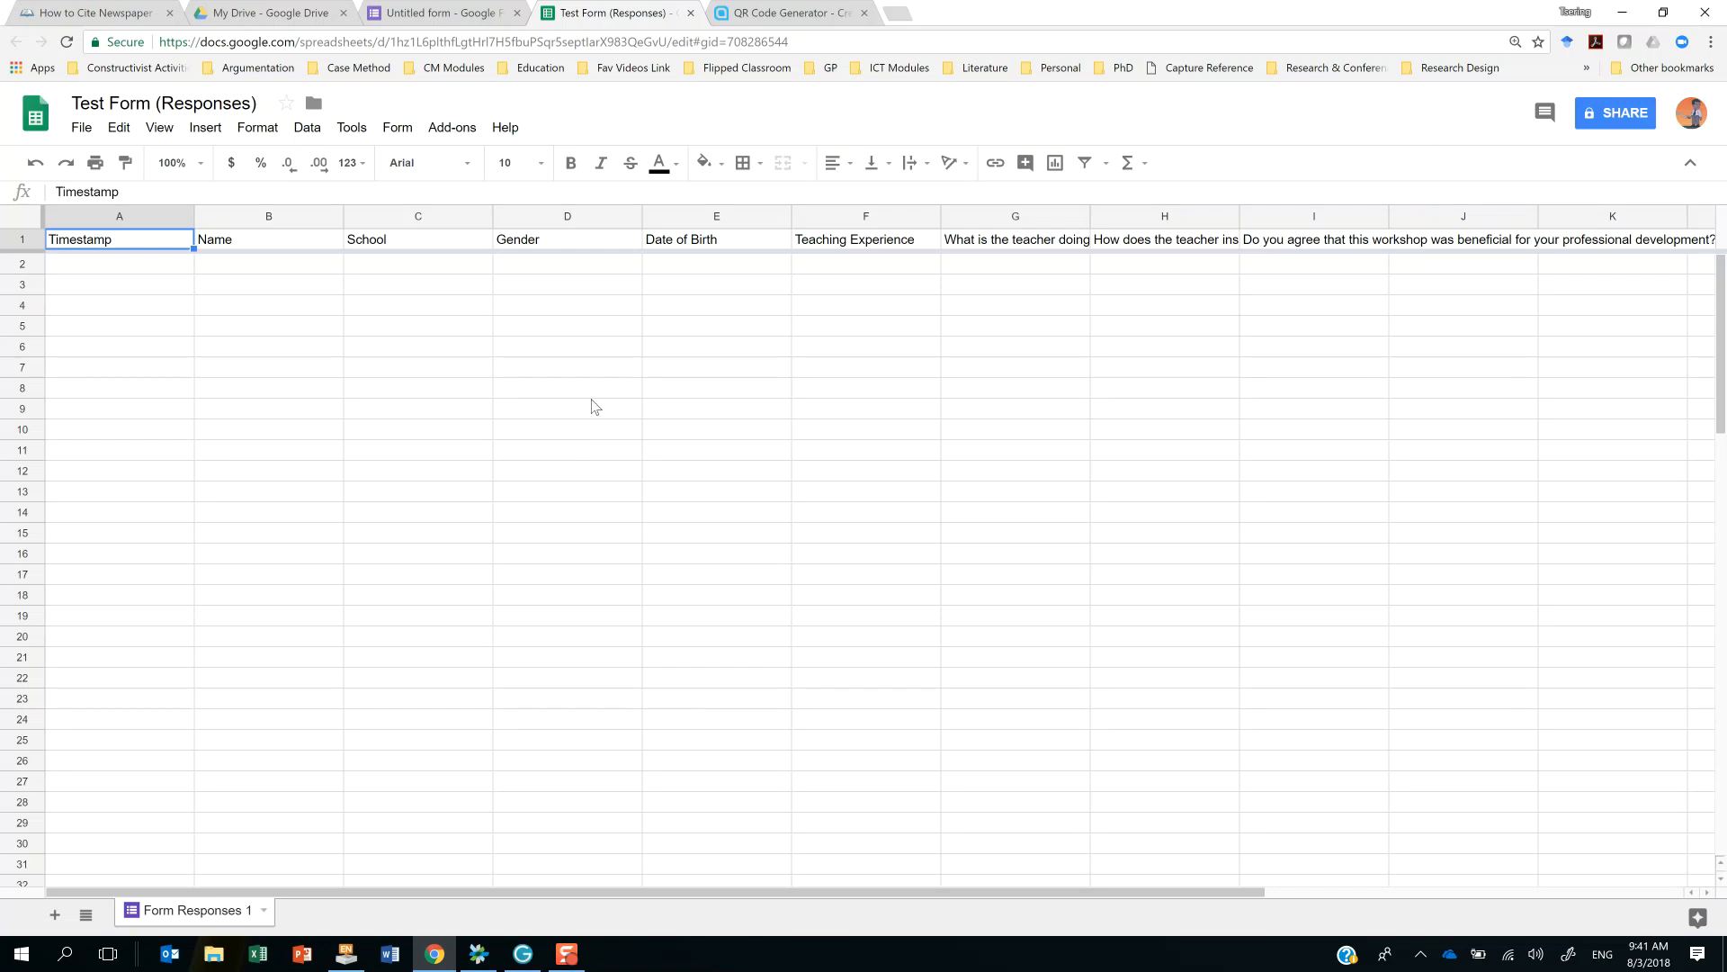
Select the entire response sheet and set its text wrapping to Wrap.
{"action": "left_click", "coordinate": [594, 417]}
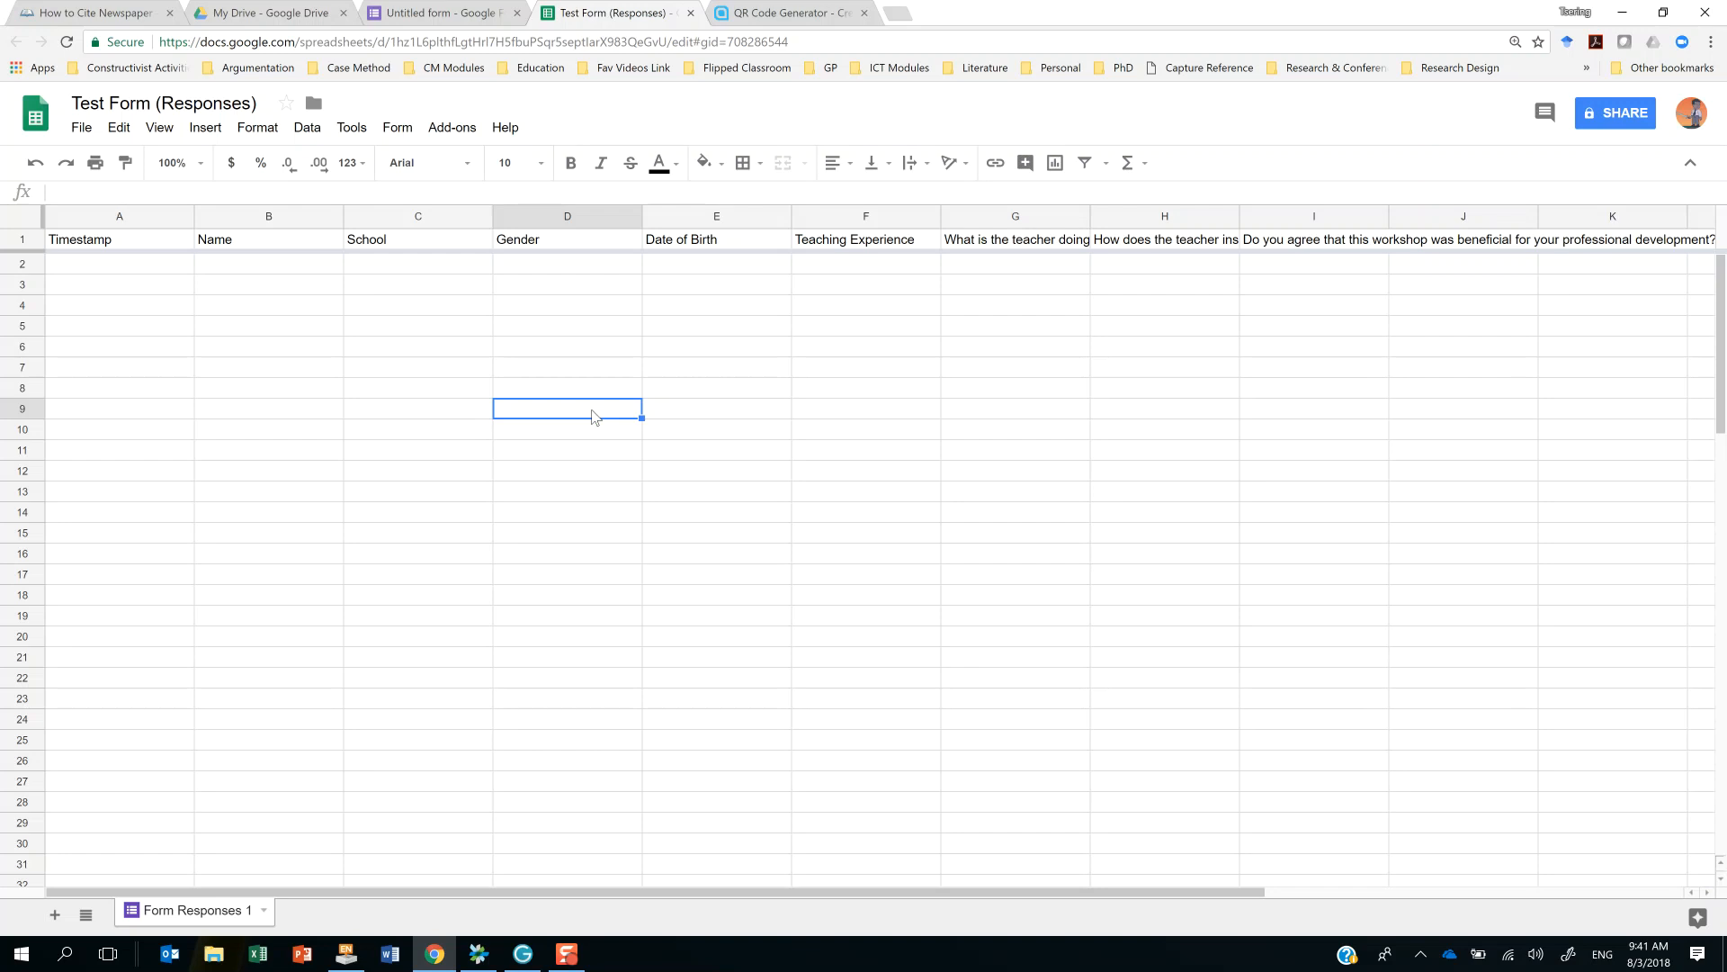
{"action": "key", "text": "ctrl+a"}
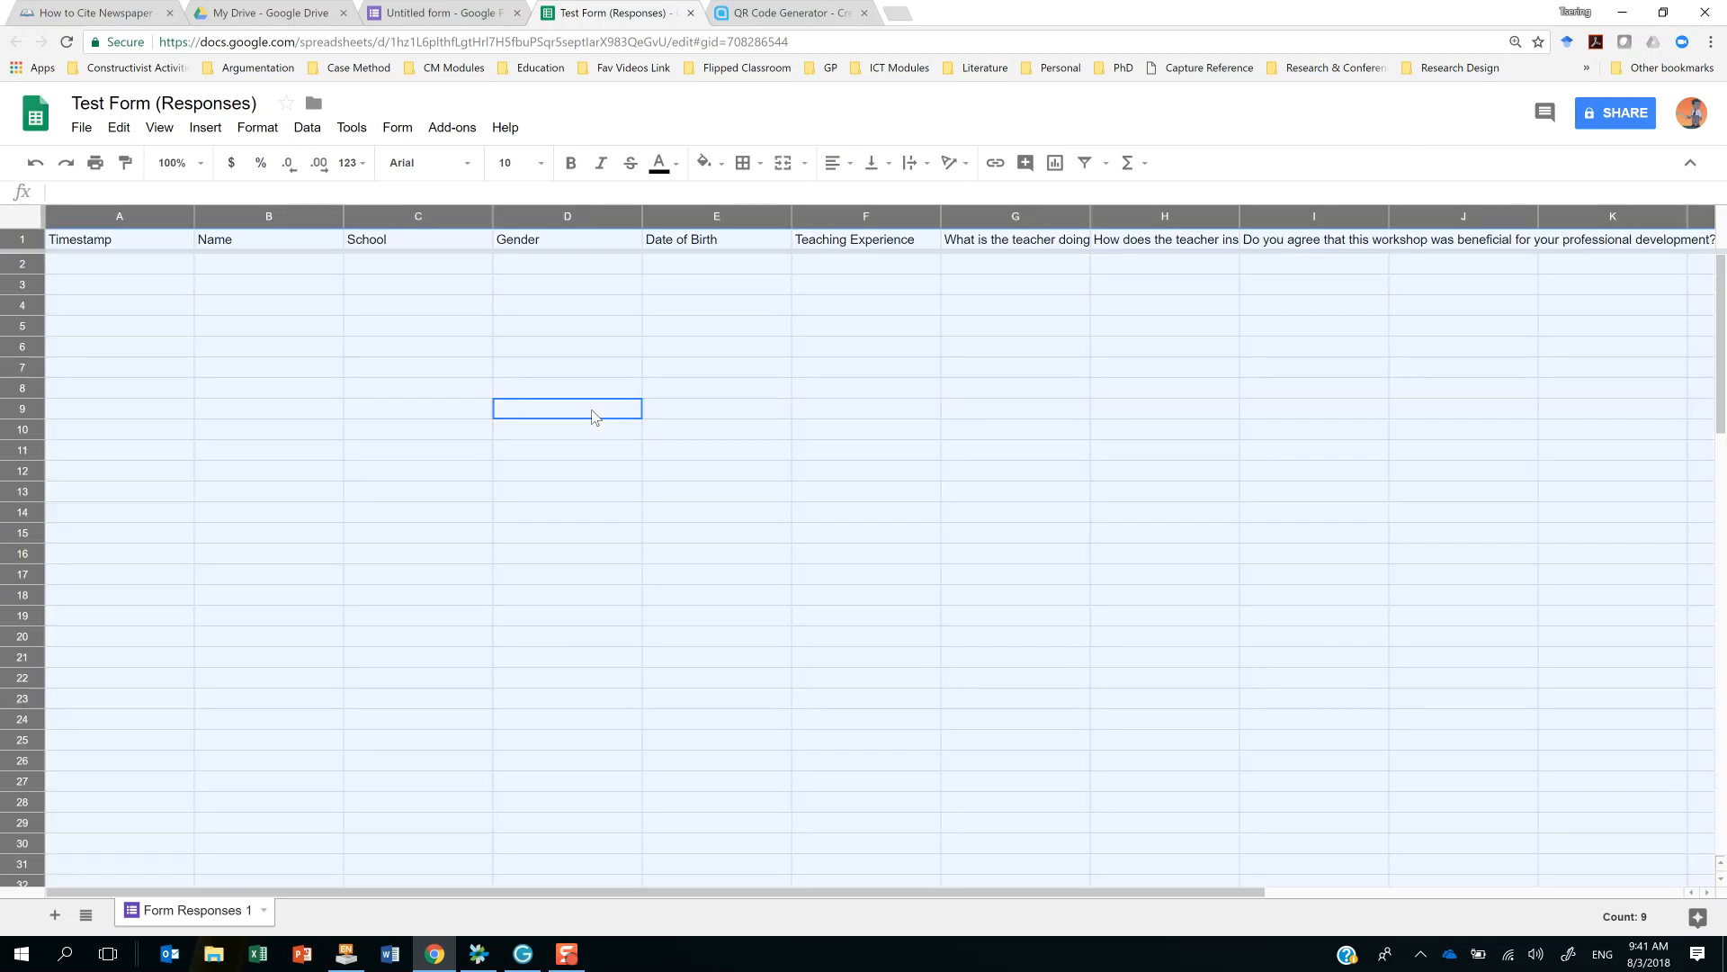
{"action": "left_click", "coordinate": [249, 131]}
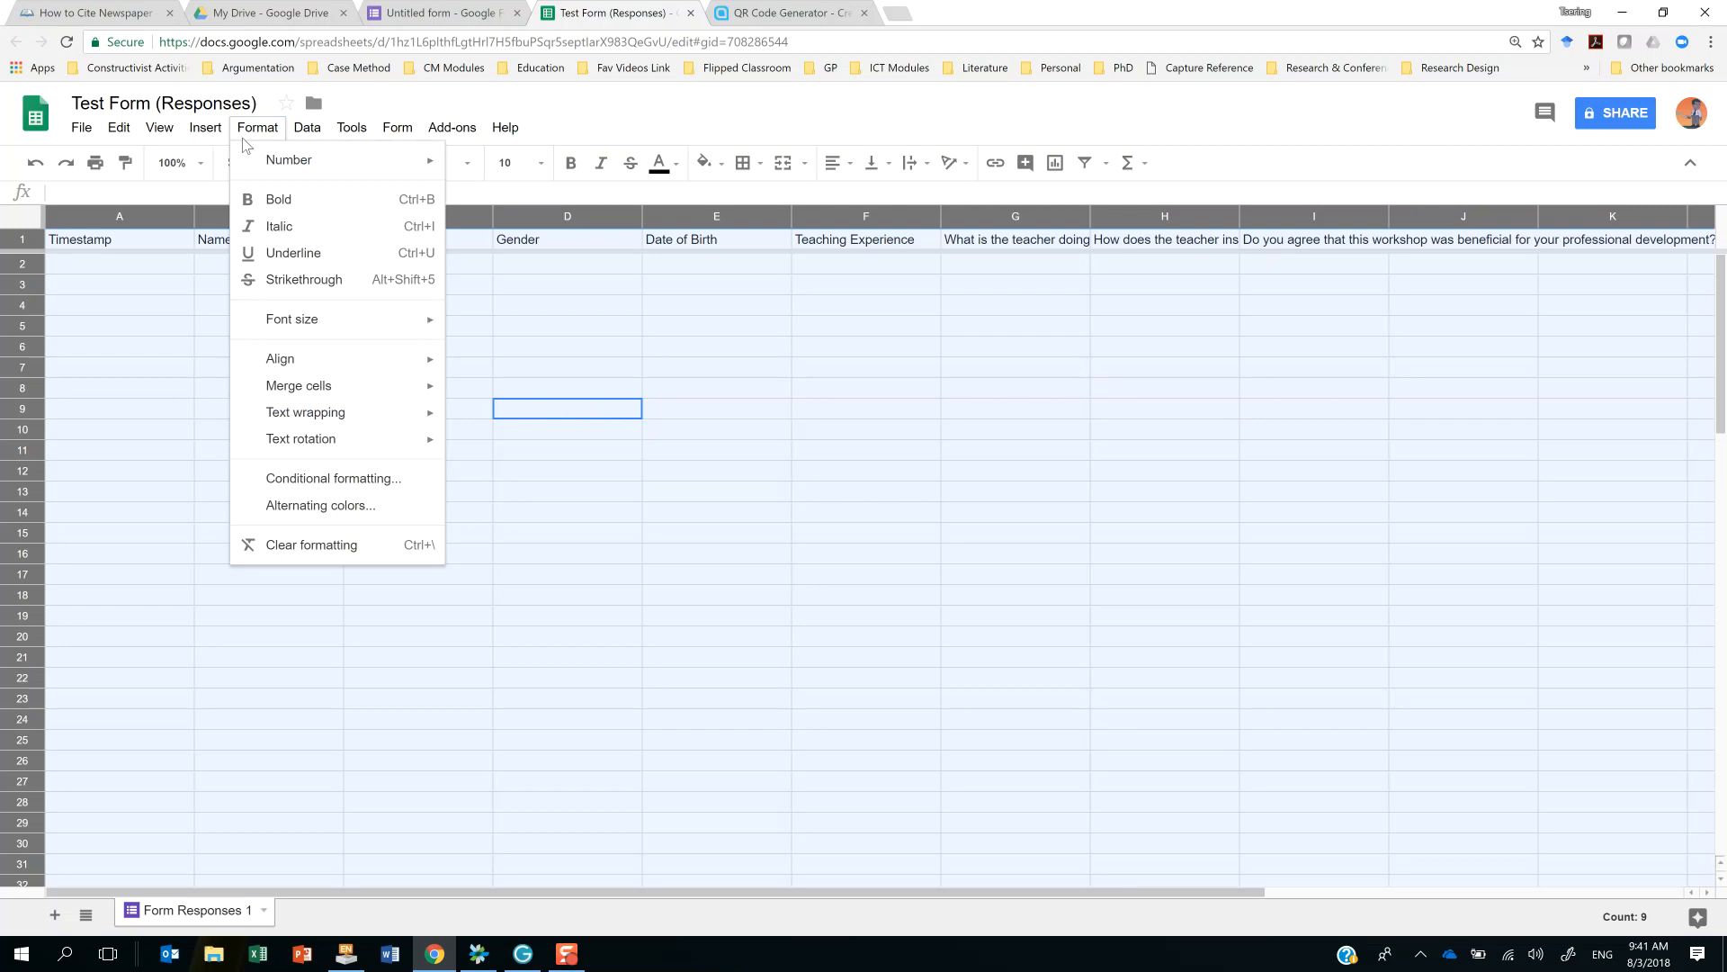
{"action": "mouse_move", "coordinate": [373, 412]}
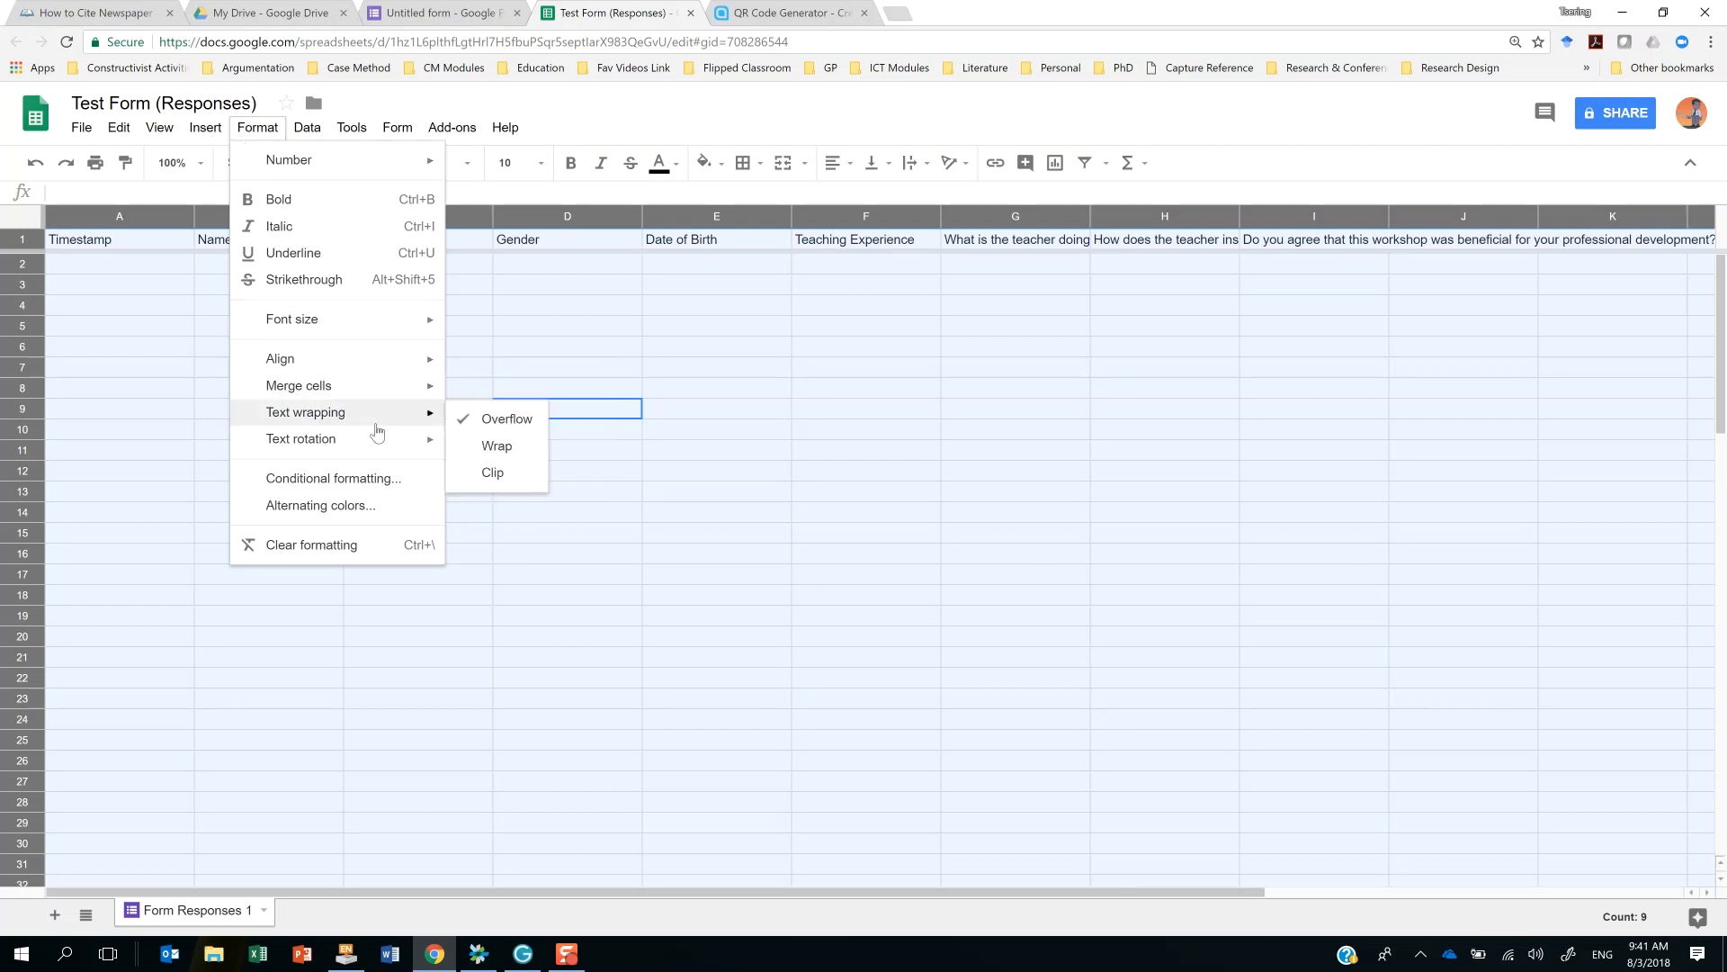
{"action": "left_click", "coordinate": [518, 456]}
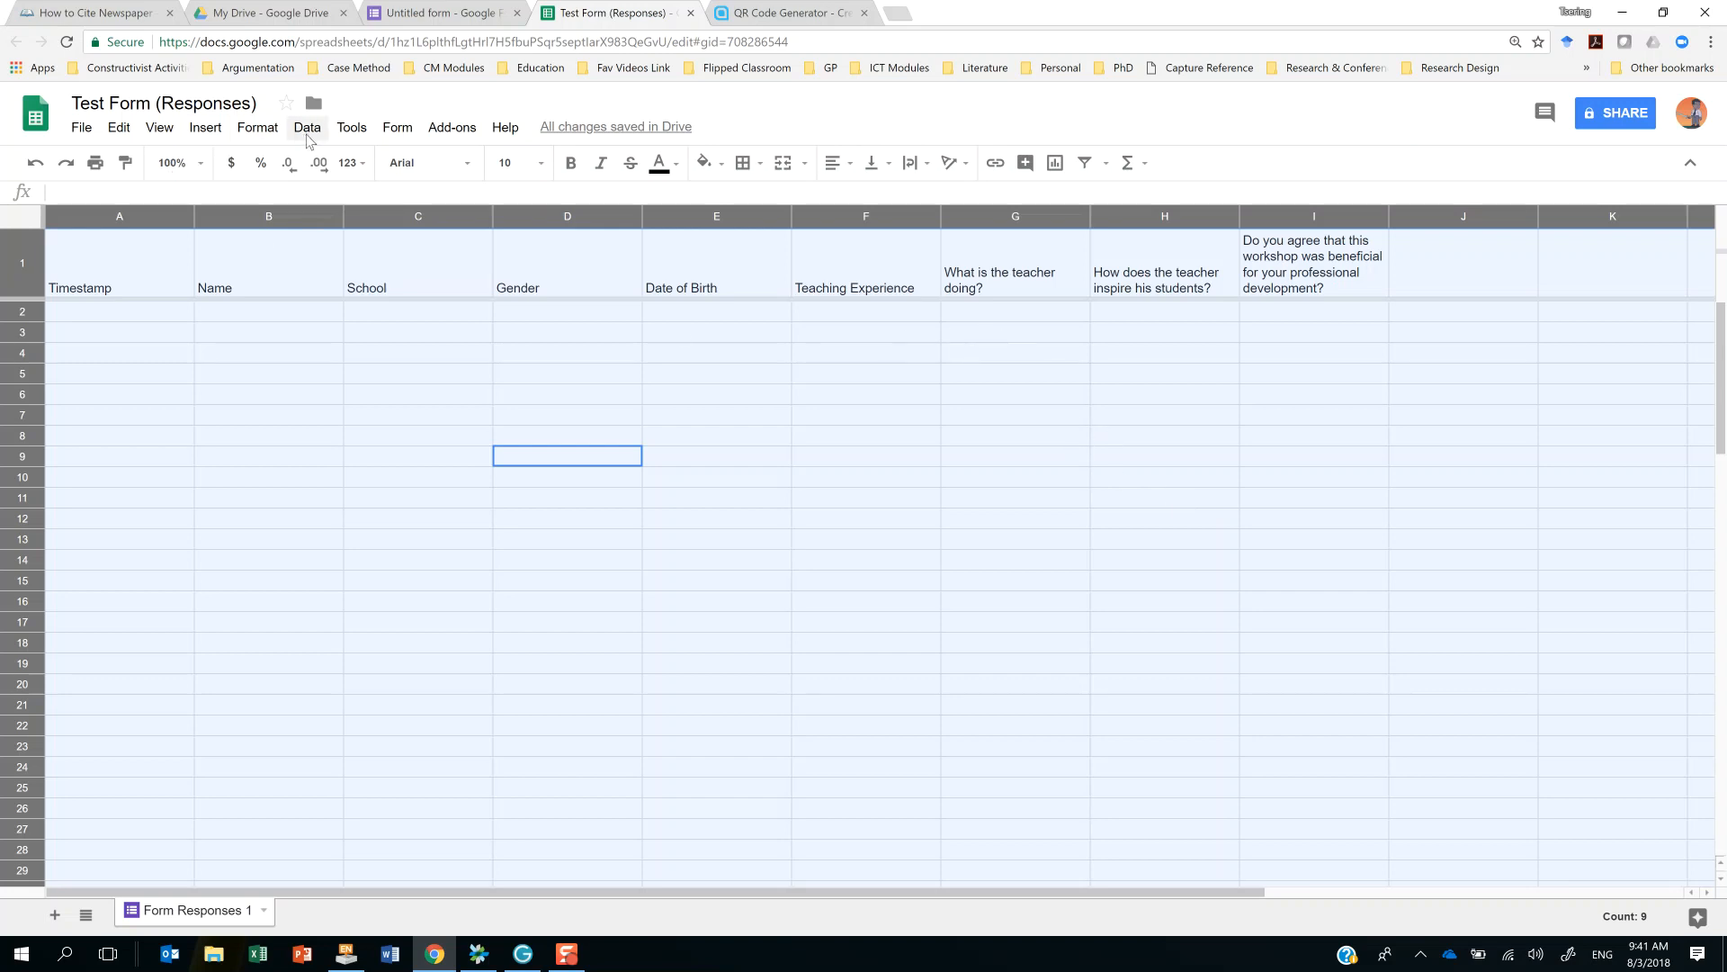
Align the text of all cells vertically to the top and clear the whole-sheet selection.
{"action": "left_click", "coordinate": [884, 167]}
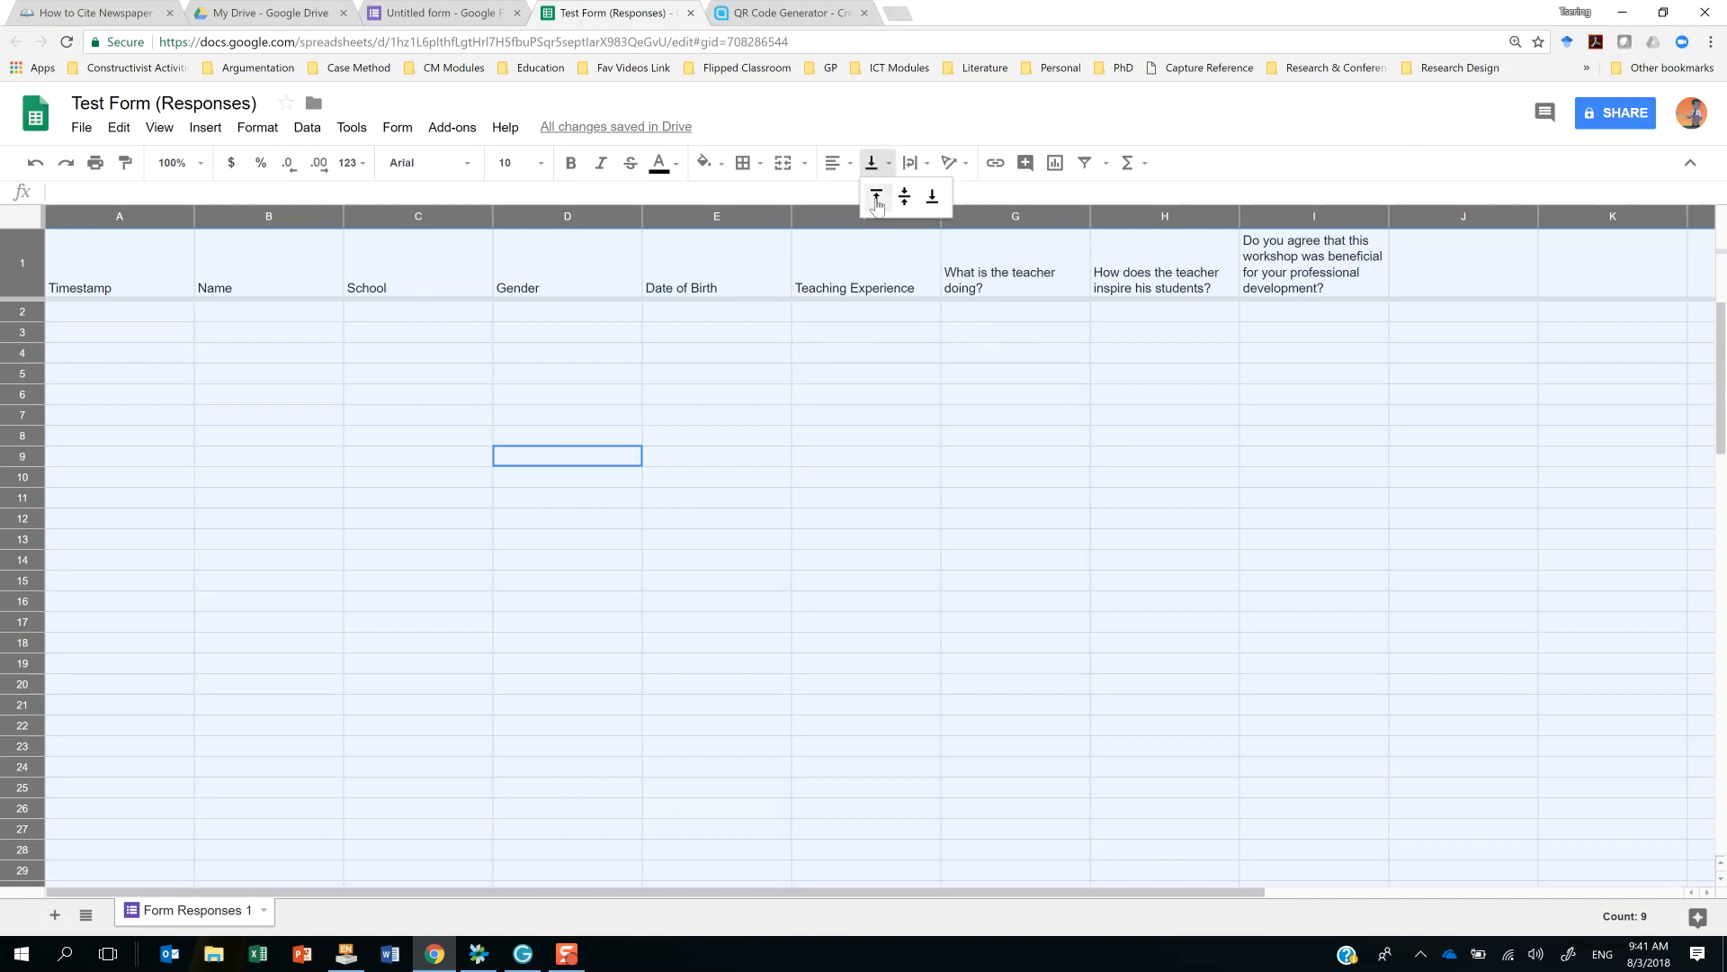
{"action": "left_click", "coordinate": [876, 200]}
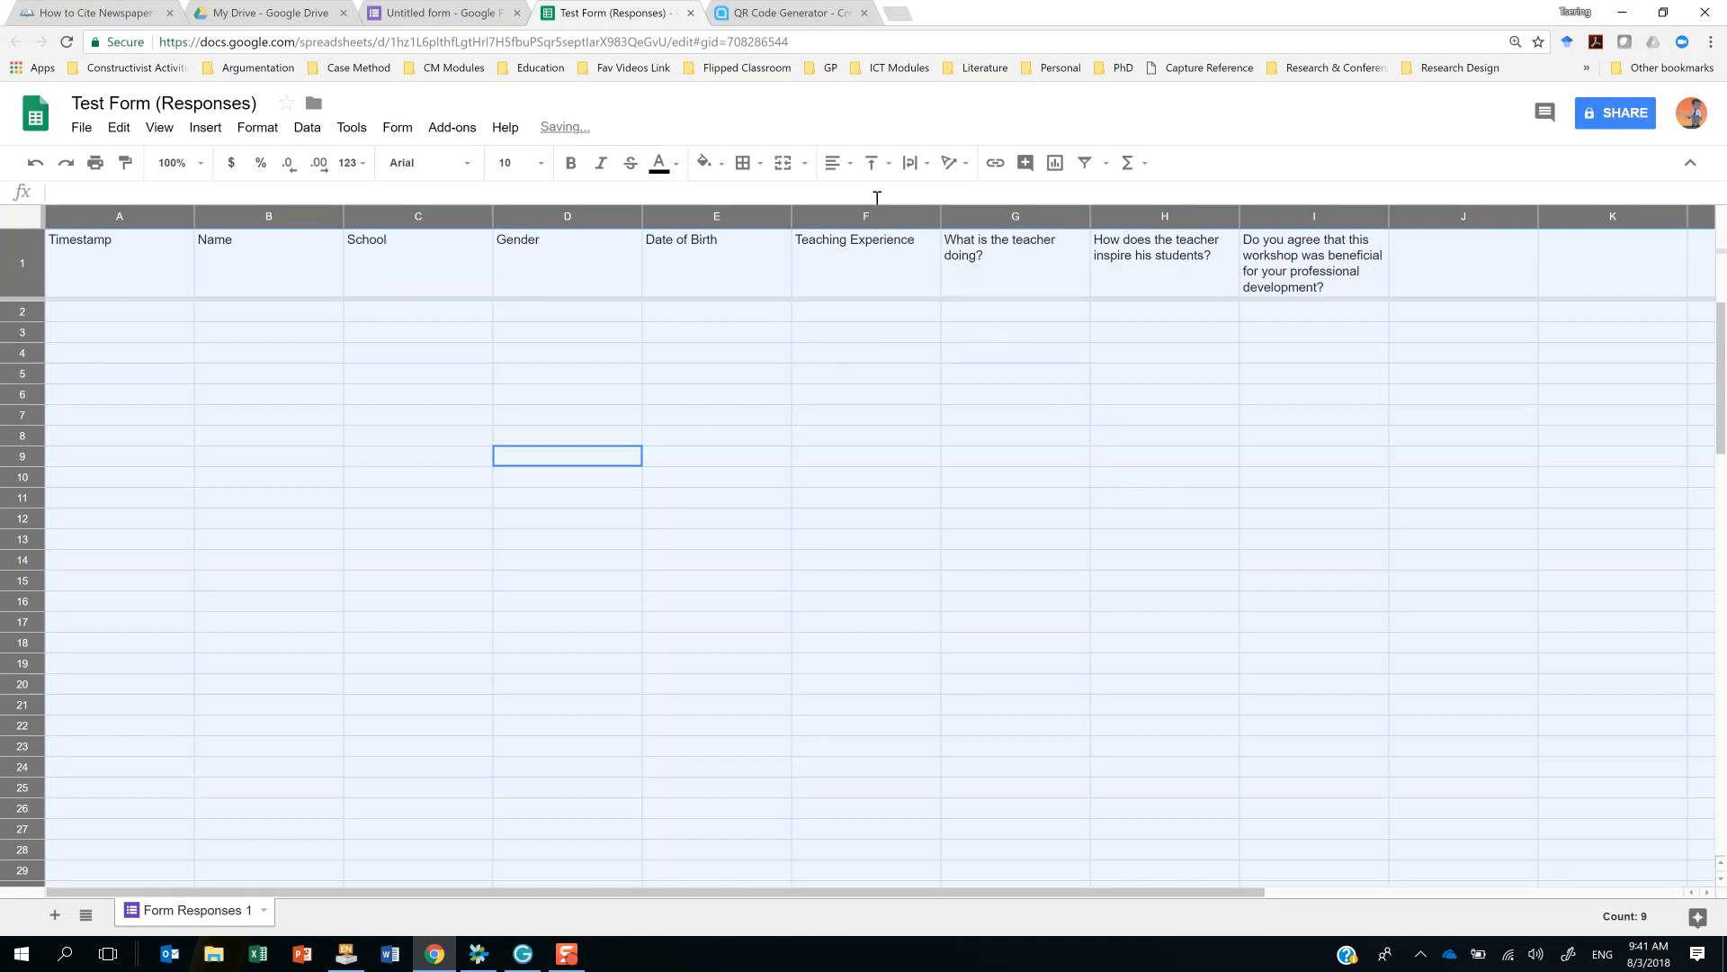
{"action": "left_click", "coordinate": [270, 132]}
{"action": "mouse_move", "coordinate": [315, 362]}
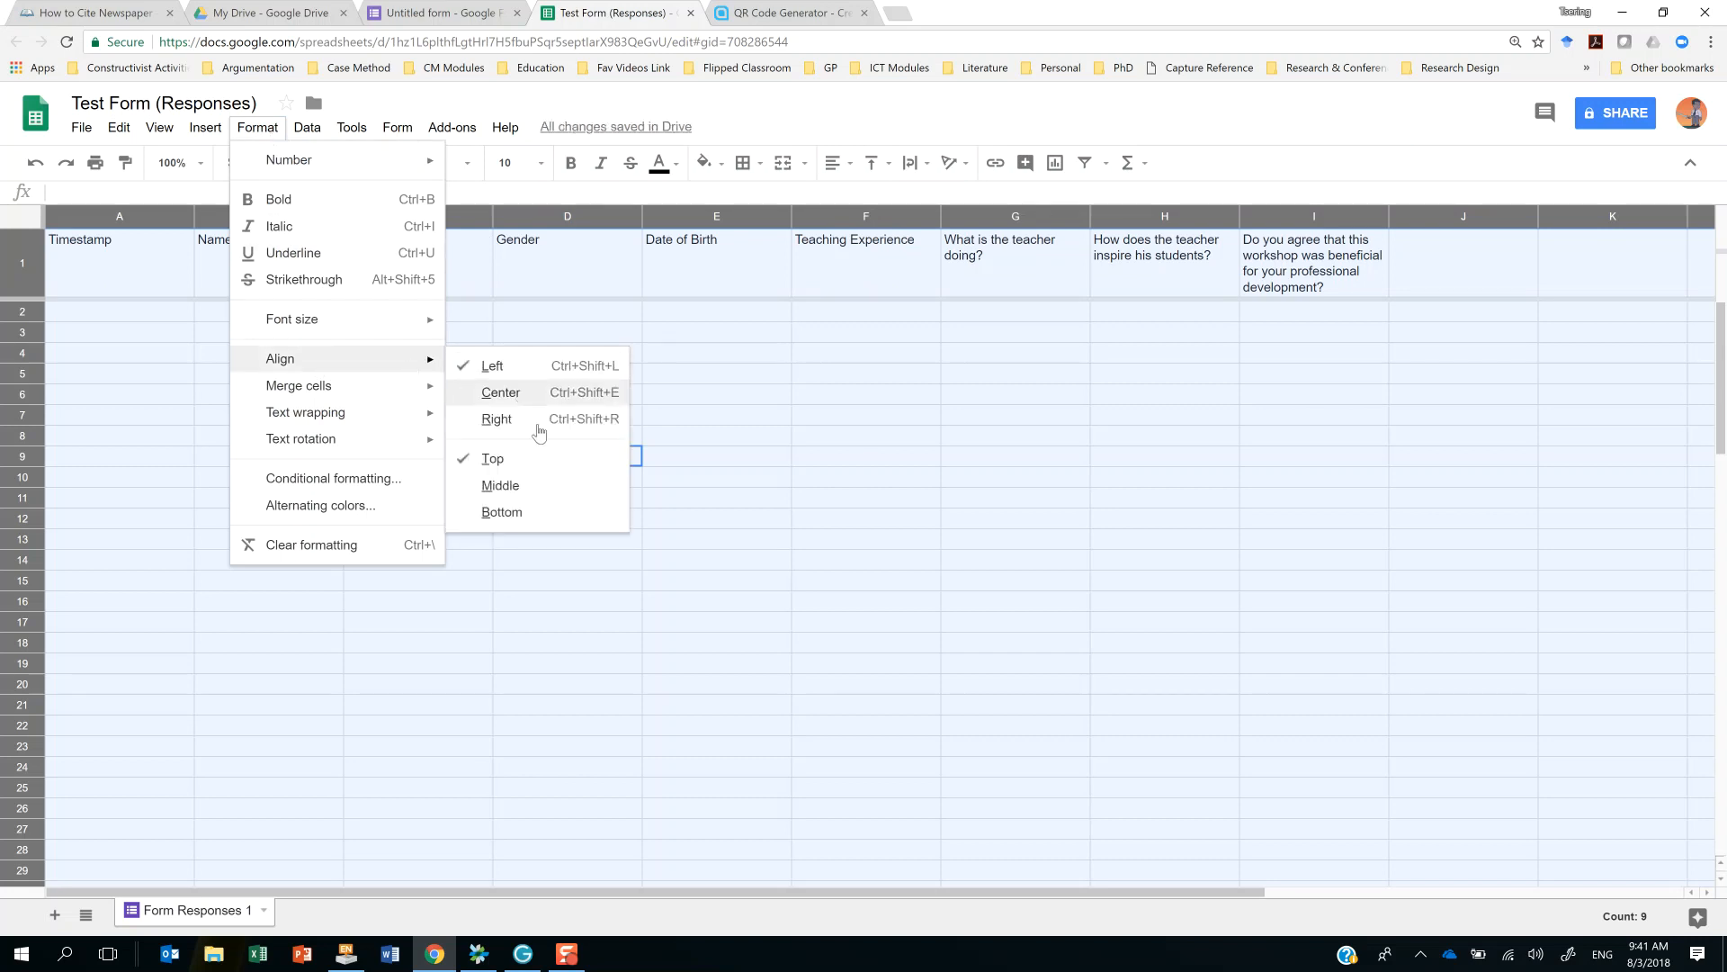
{"action": "left_click", "coordinate": [558, 460]}
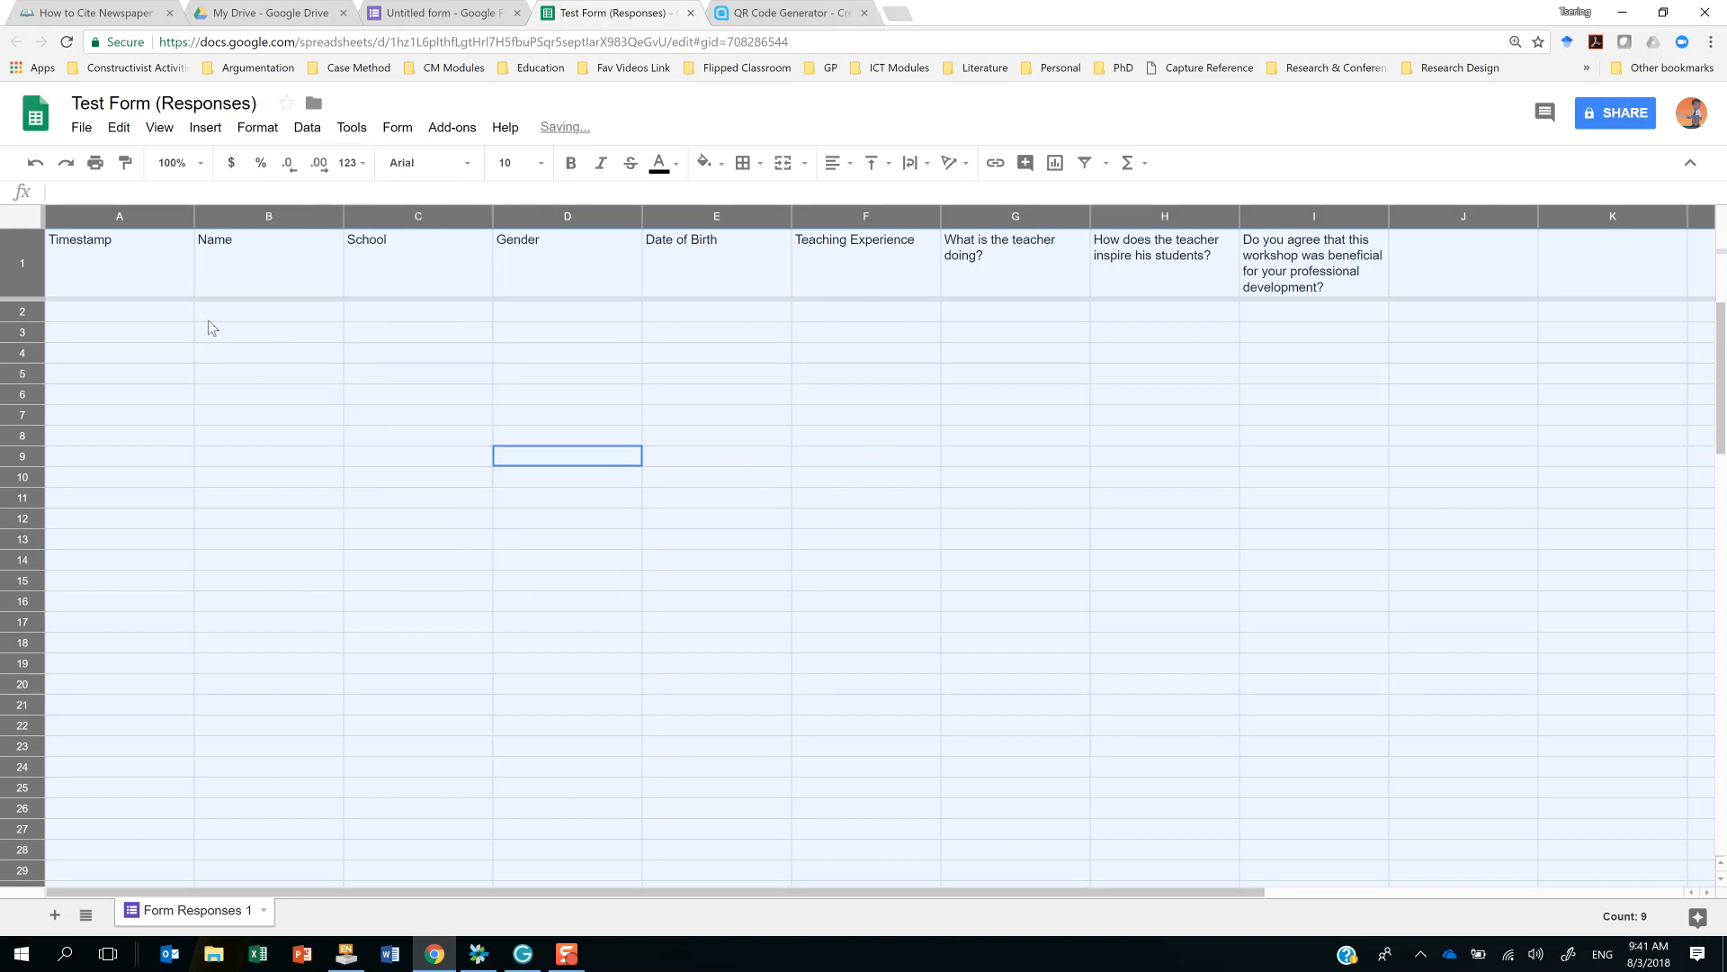
{"action": "left_click_drag", "start_coordinate": [216, 704], "coordinate": [218, 829]}
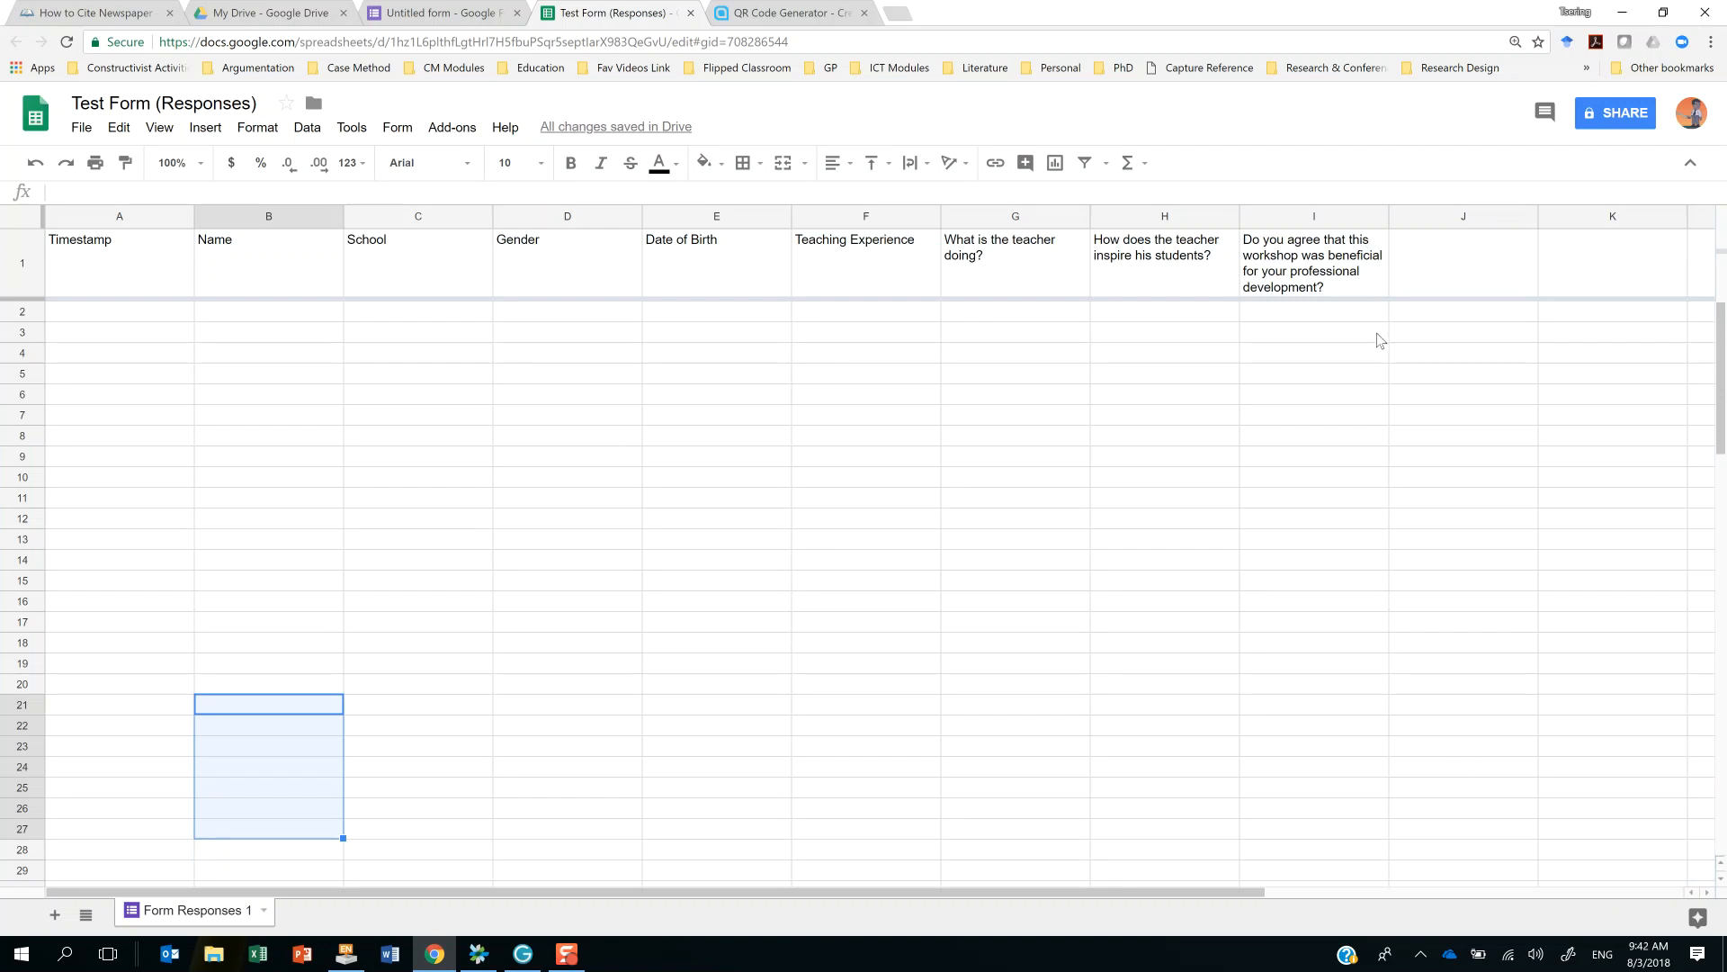
Widen the columns of the last two questions, and narrow the School, Gender and Date of Birth columns in the response sheet.
{"action": "left_click_drag", "start_coordinate": [1389, 216], "coordinate": [1482, 208]}
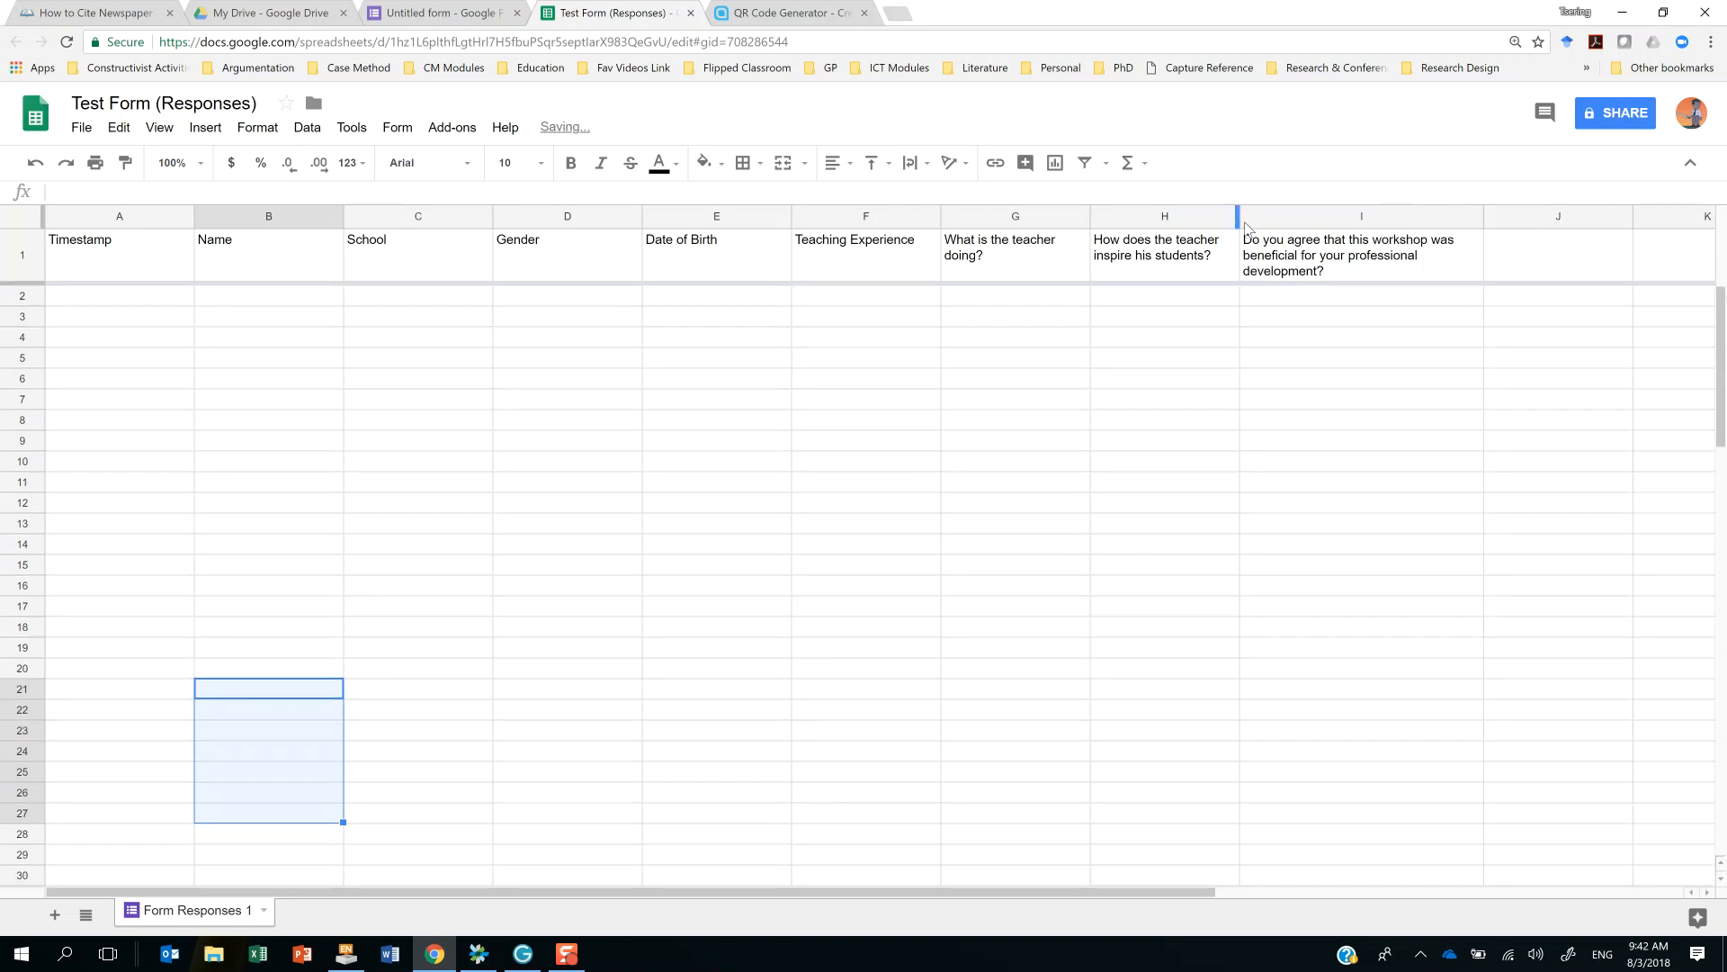
{"action": "left_click_drag", "start_coordinate": [1238, 211], "coordinate": [1287, 211]}
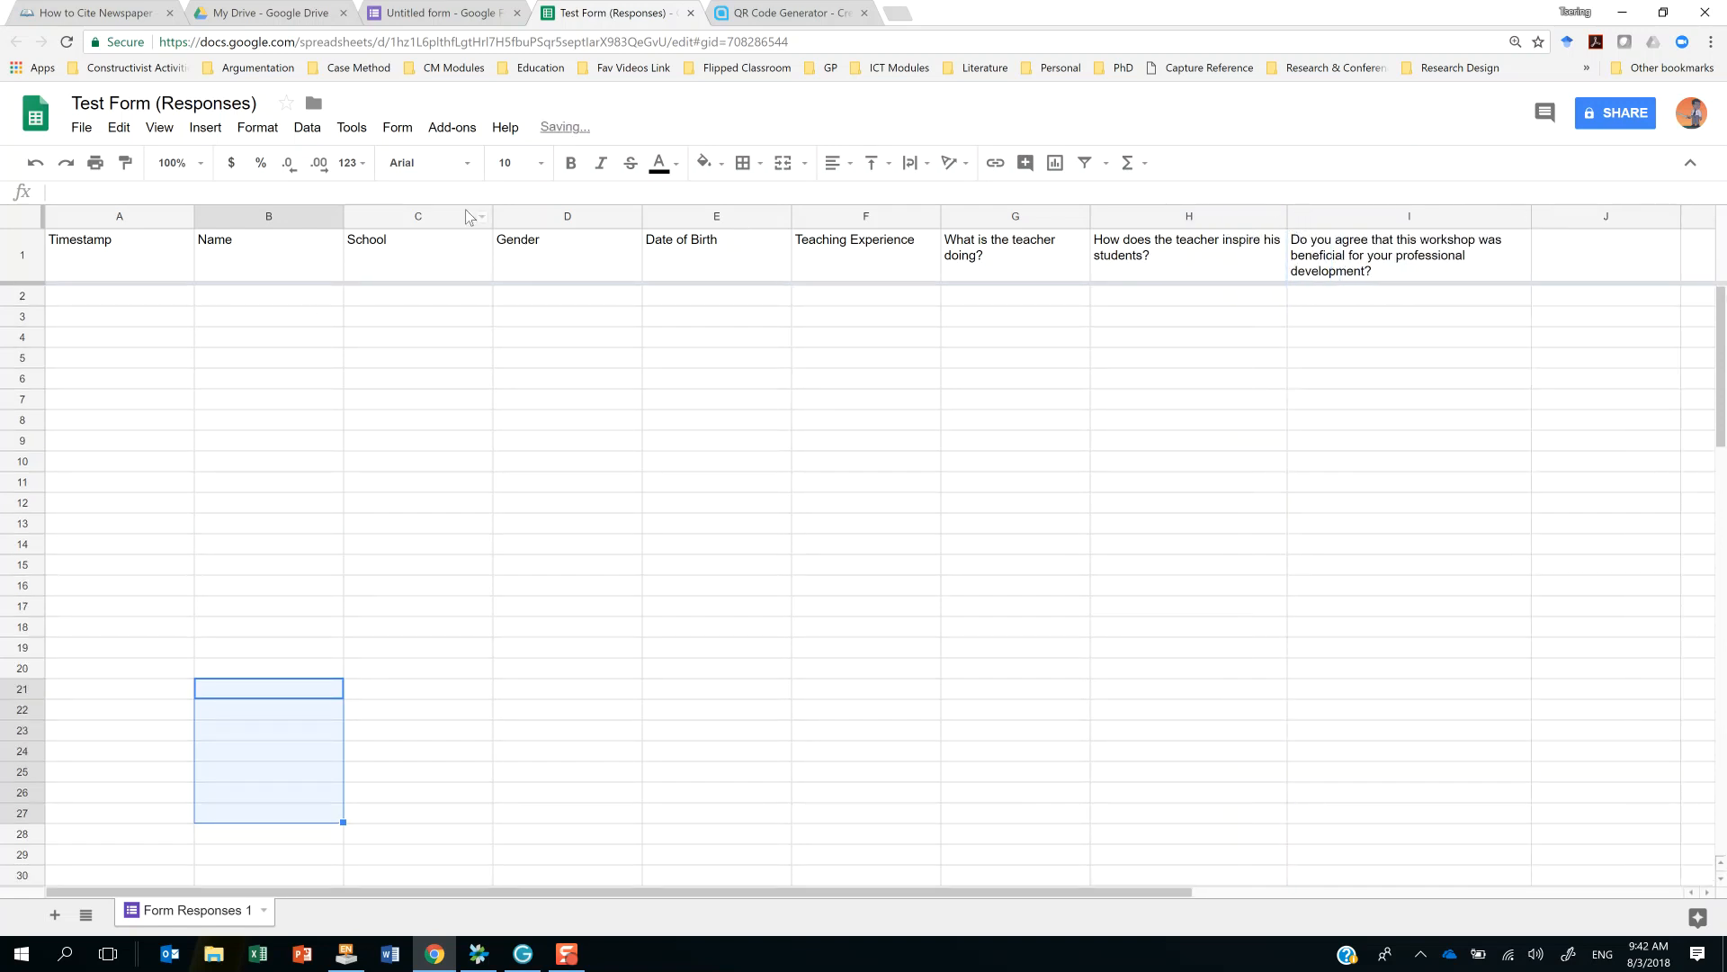
{"action": "left_click_drag", "start_coordinate": [640, 216], "coordinate": [558, 214]}
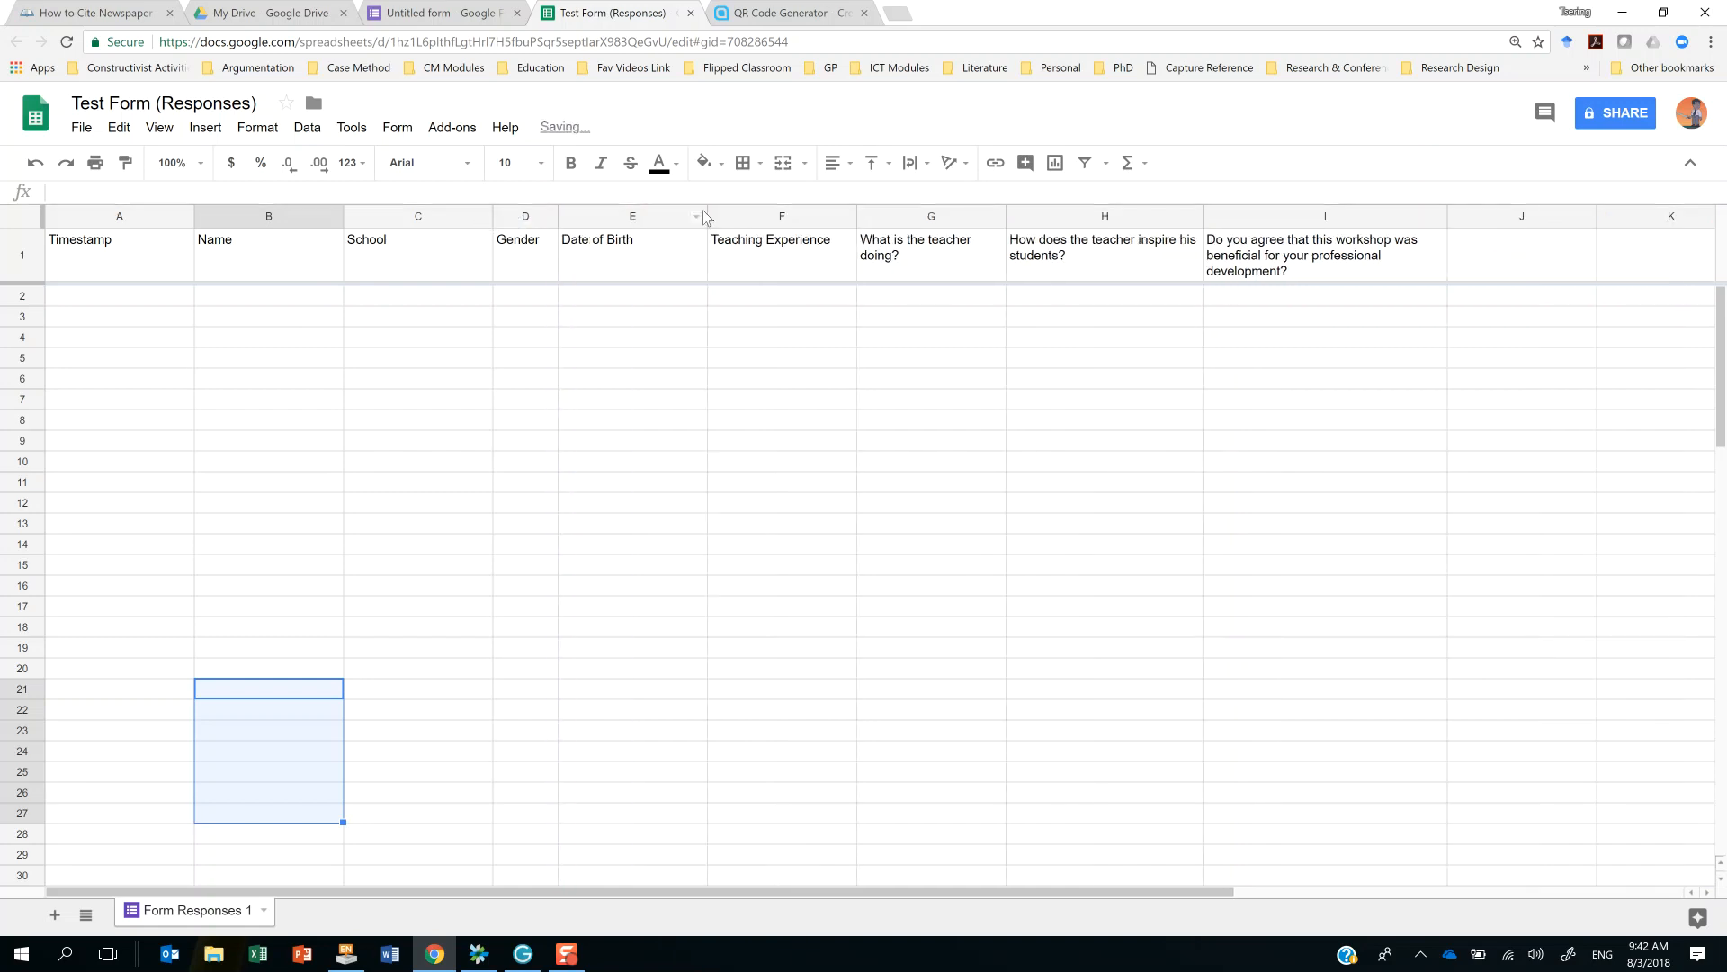
{"action": "left_click_drag", "start_coordinate": [702, 216], "coordinate": [656, 220]}
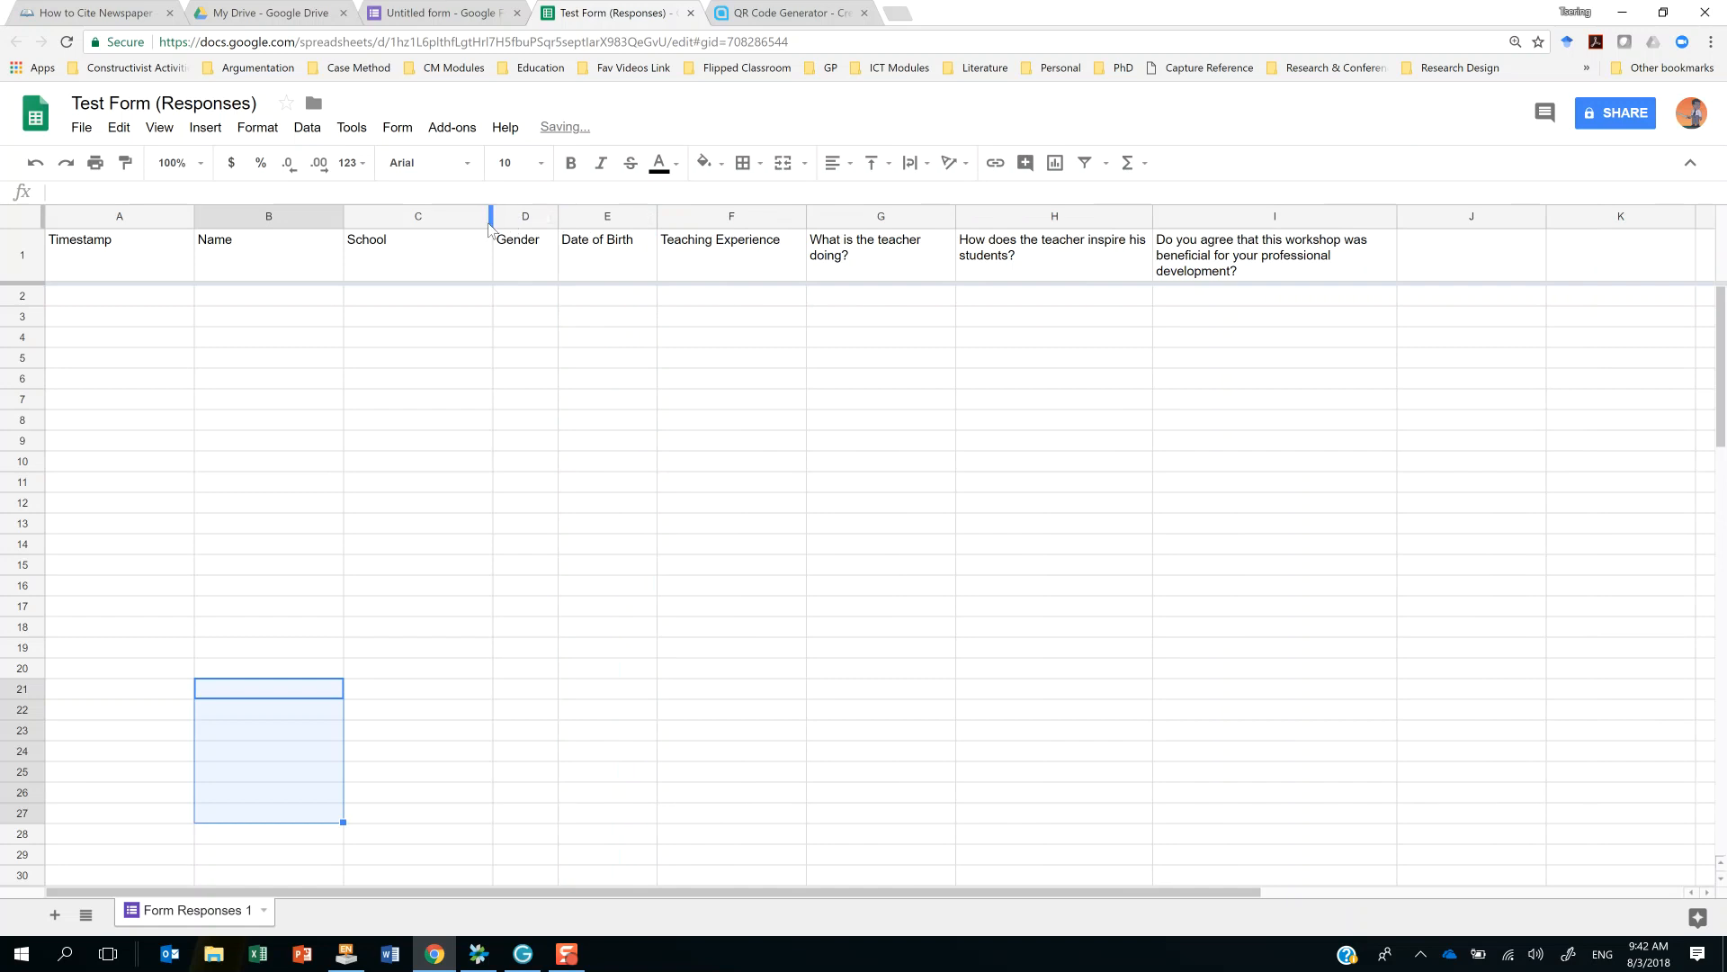
{"action": "left_click_drag", "start_coordinate": [491, 216], "coordinate": [453, 216]}
{"action": "left_click", "coordinate": [747, 419]}
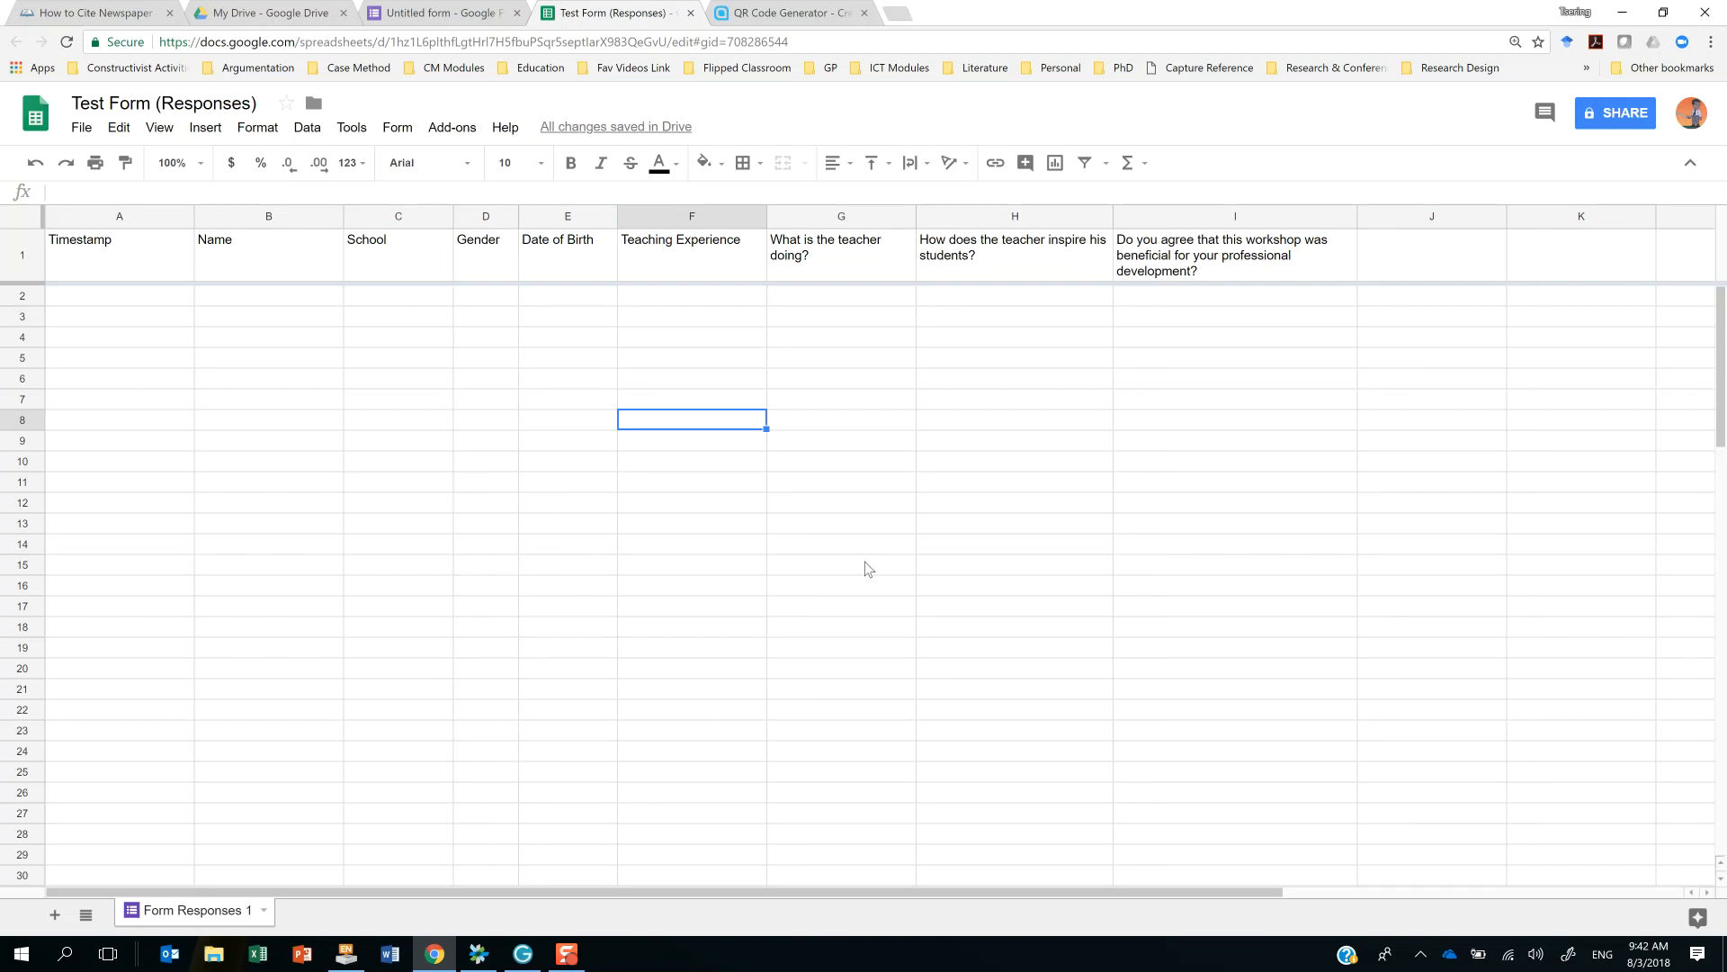
{"action": "left_click", "coordinate": [1223, 439]}
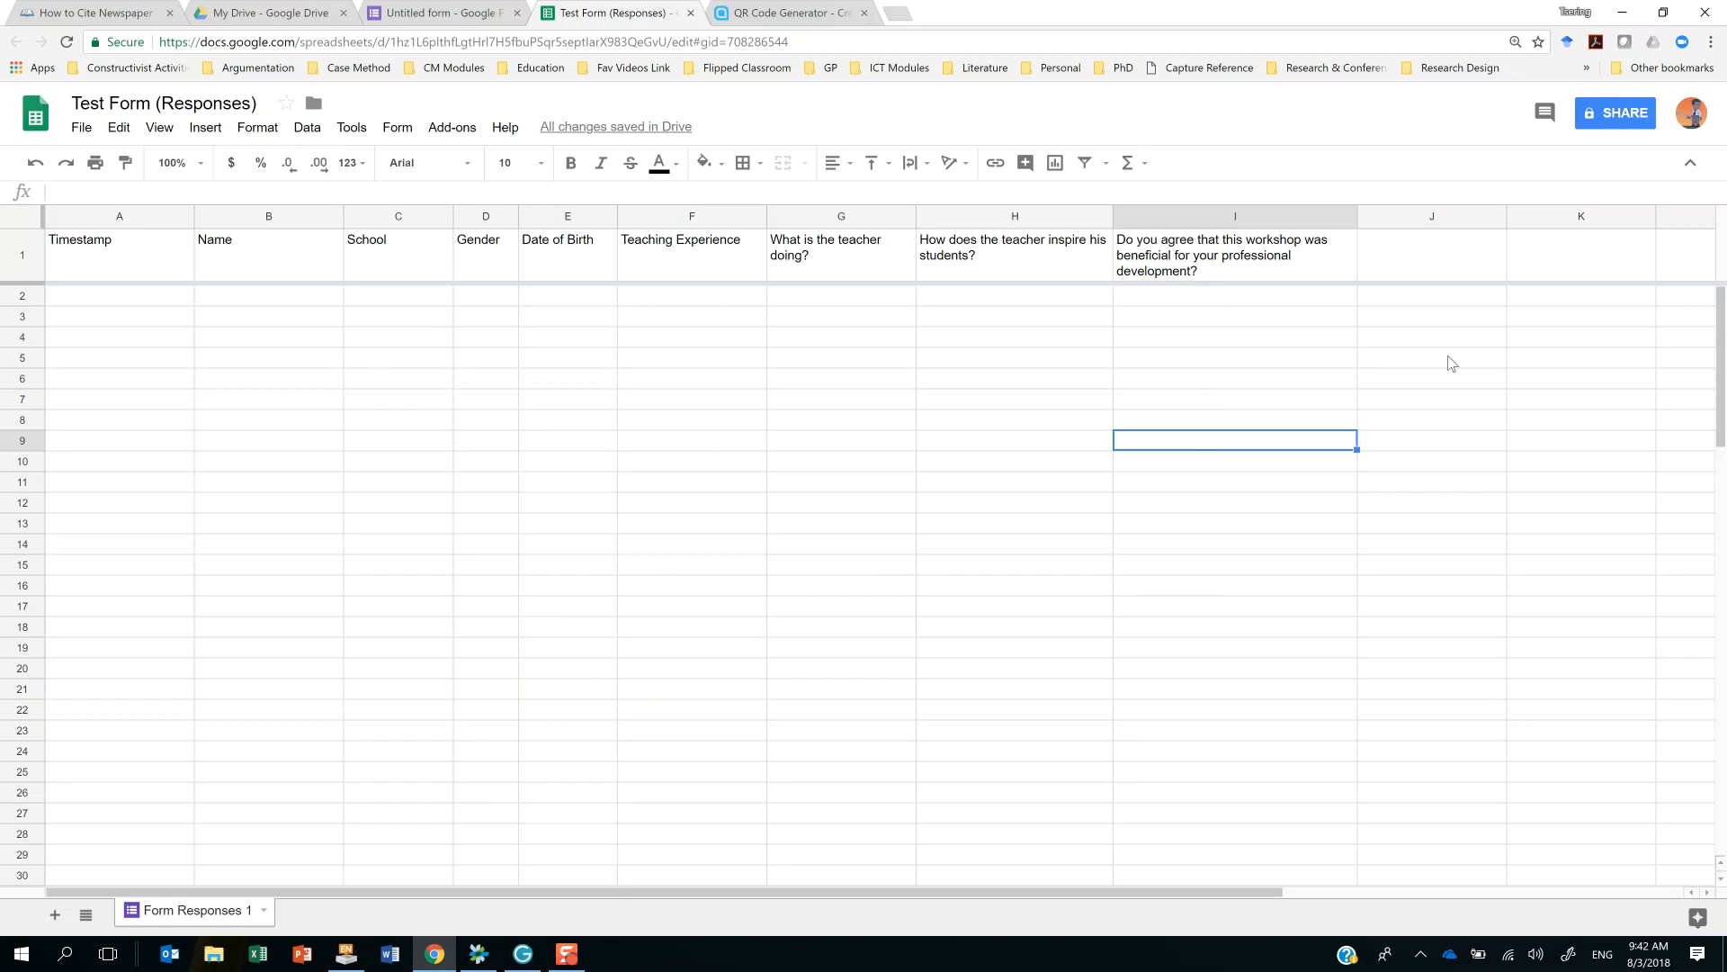
Return to the form and review its general, presentation and quiz settings.
{"action": "left_click", "coordinate": [433, 12]}
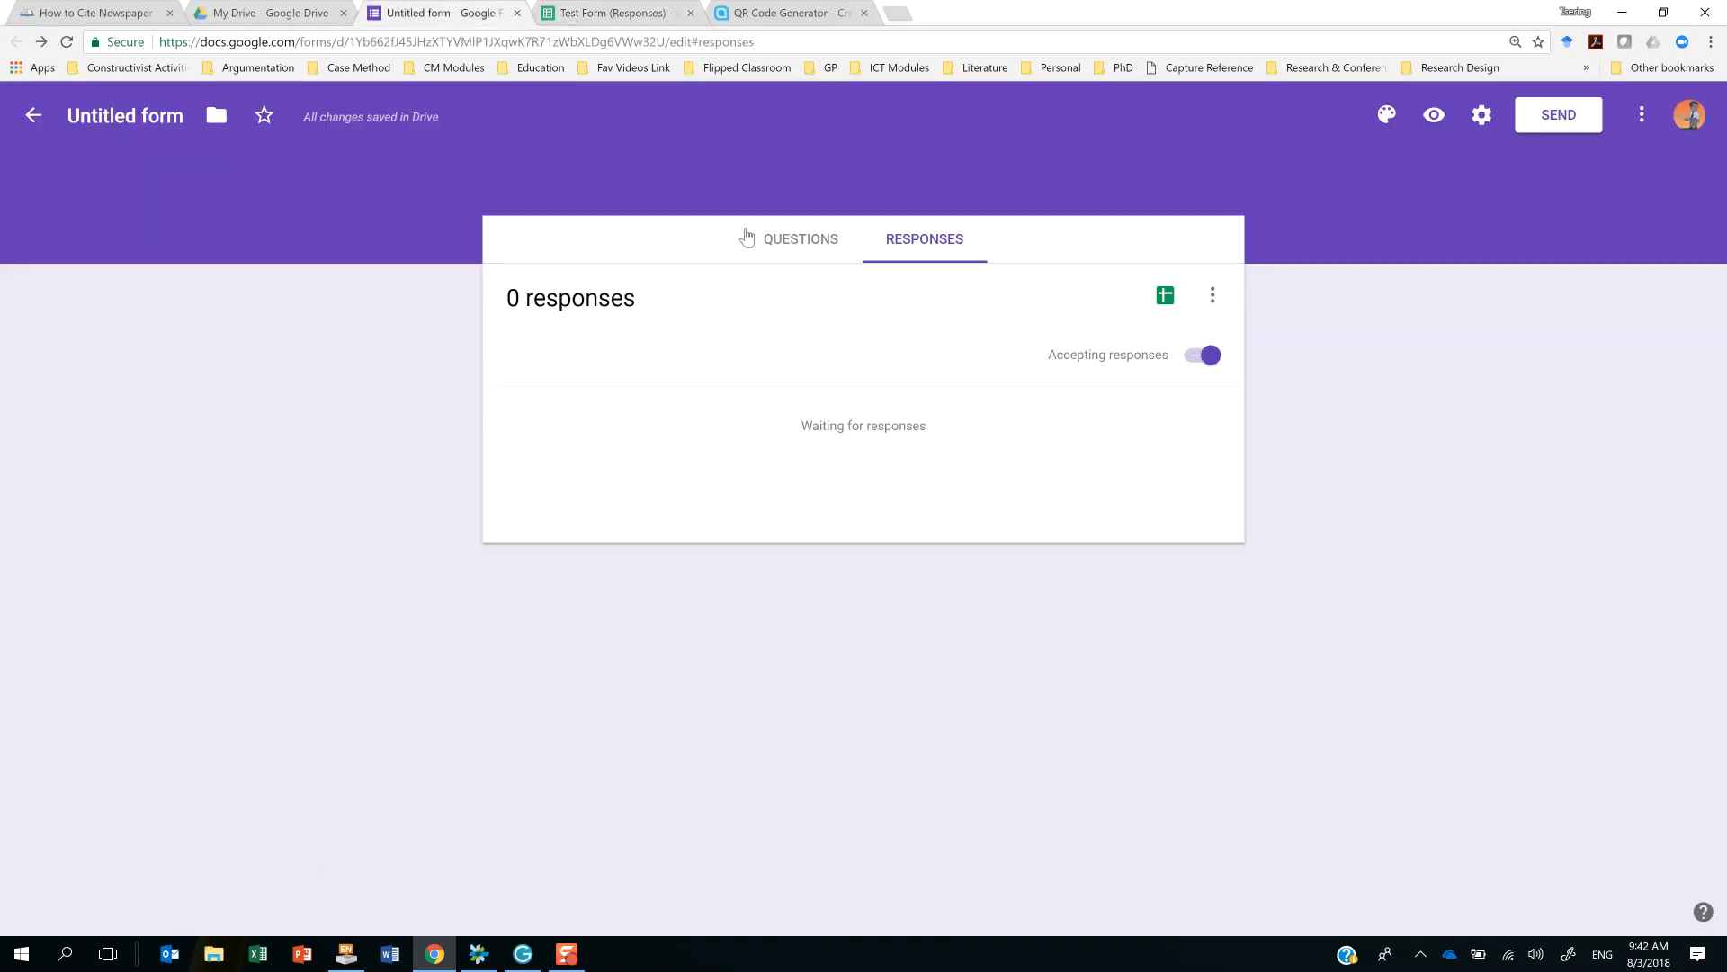
{"action": "left_click", "coordinate": [642, 14]}
{"action": "left_click", "coordinate": [414, 13]}
{"action": "left_click", "coordinate": [1482, 117]}
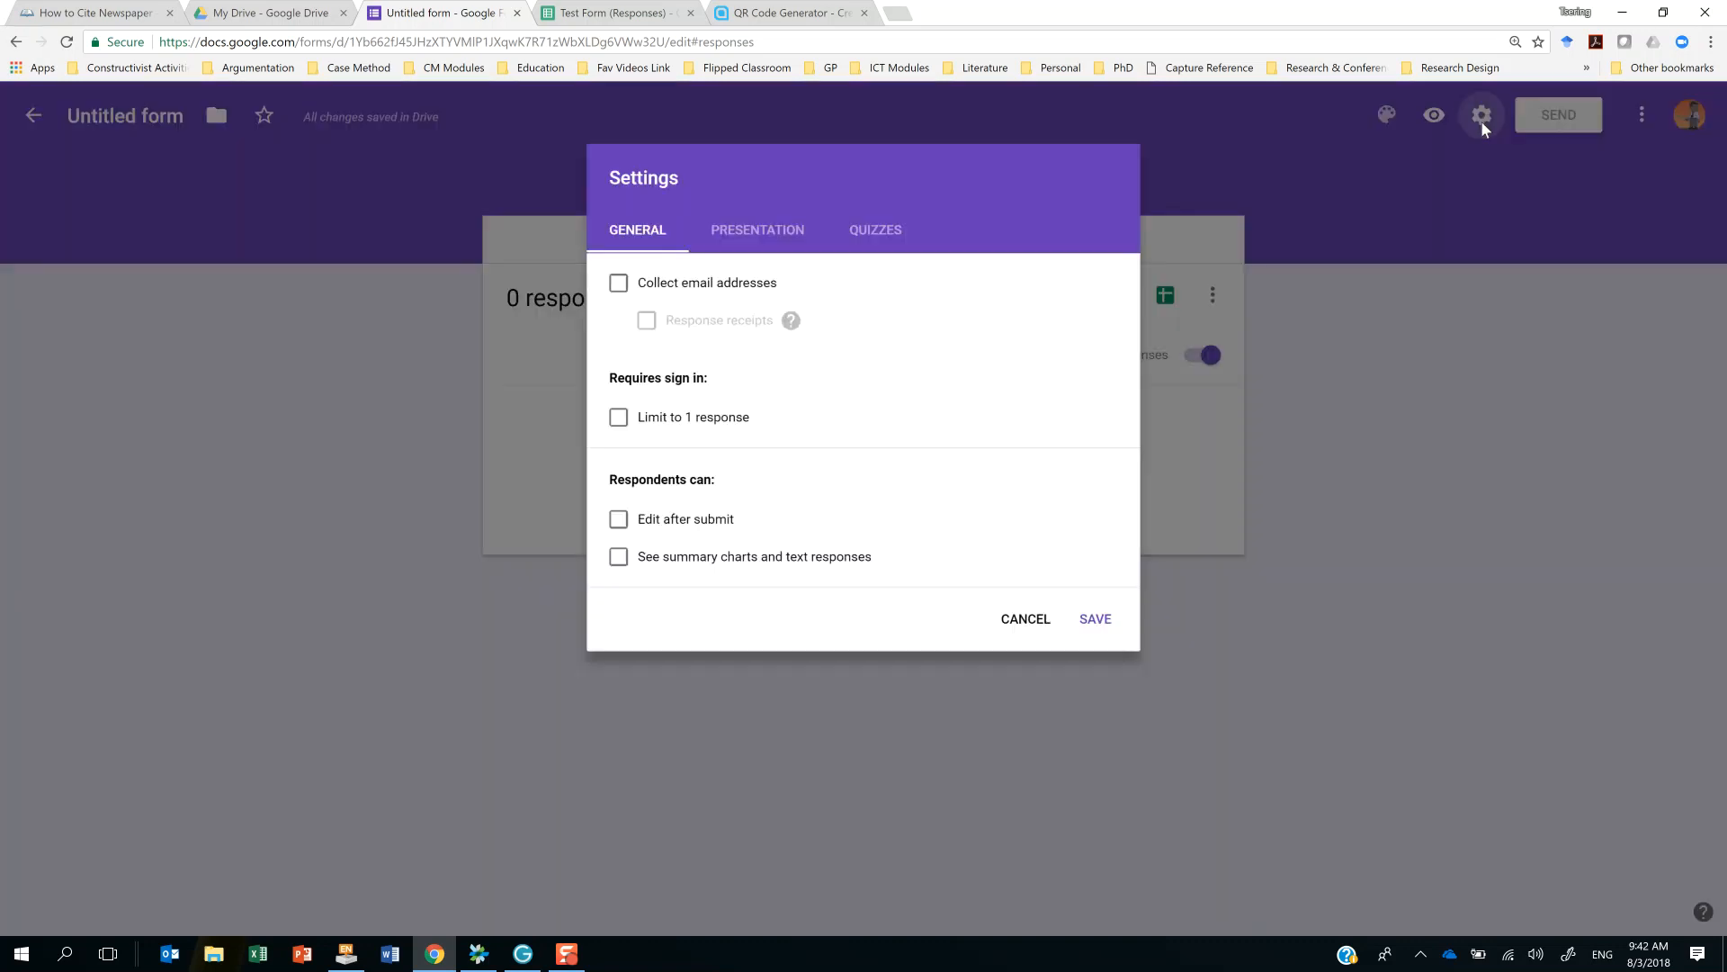
{"action": "left_click", "coordinate": [754, 229]}
{"action": "left_click", "coordinate": [836, 225]}
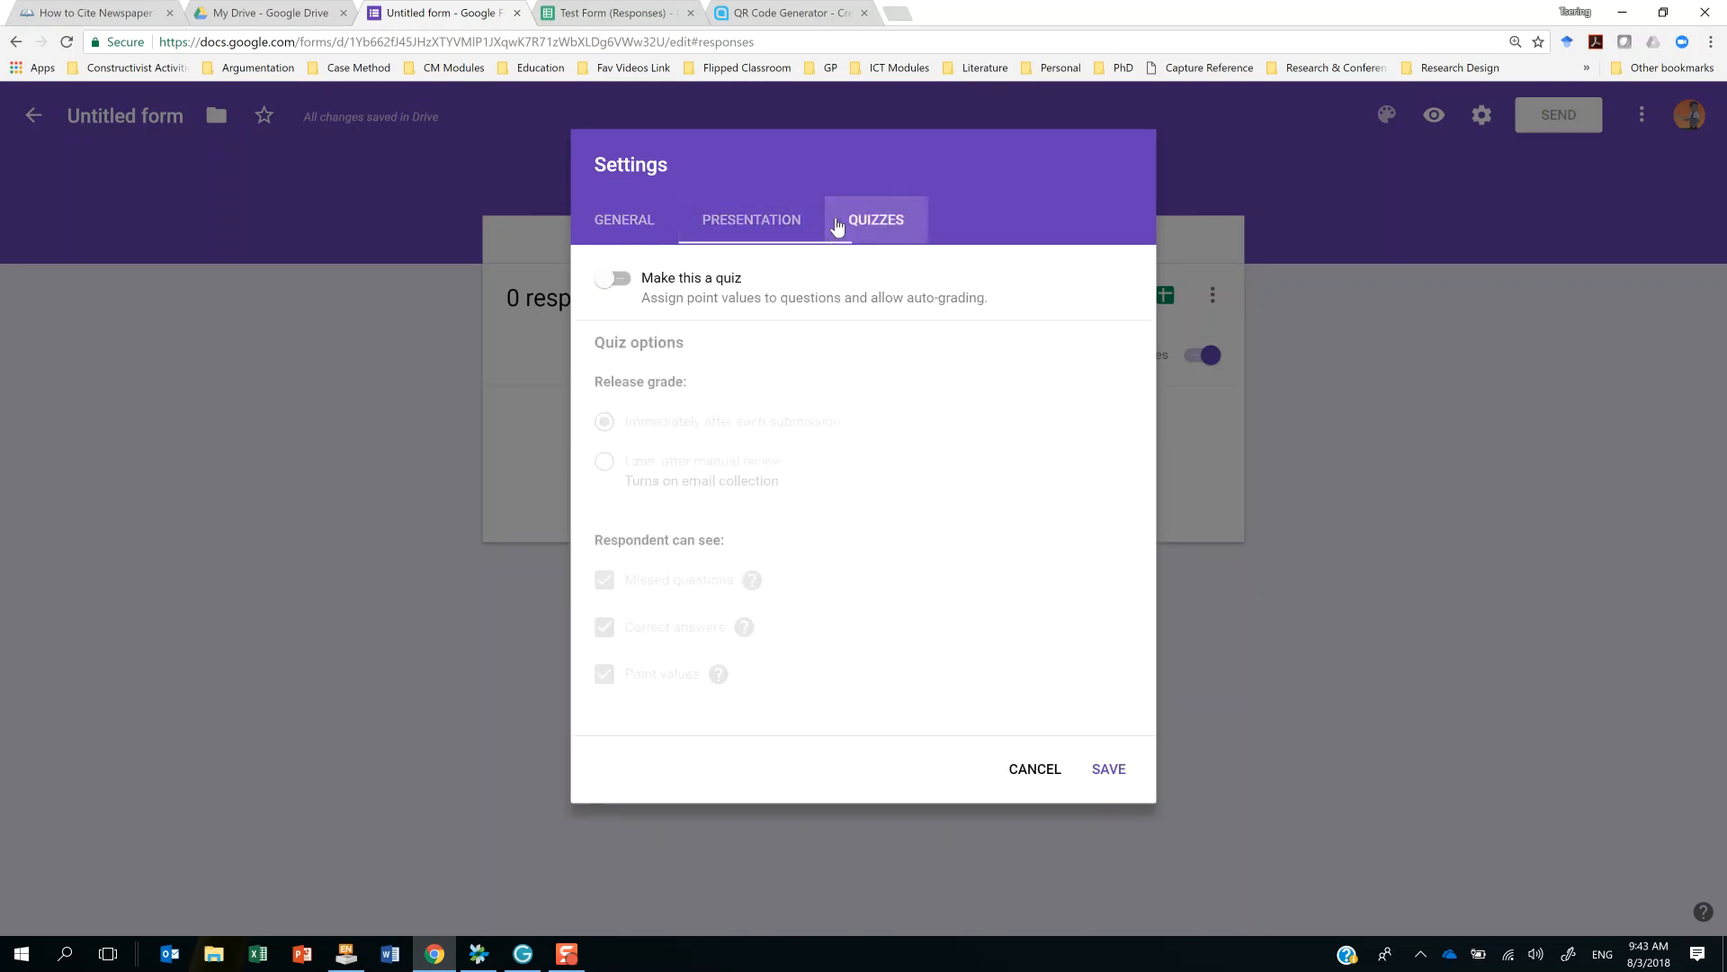
{"action": "left_click", "coordinate": [647, 225]}
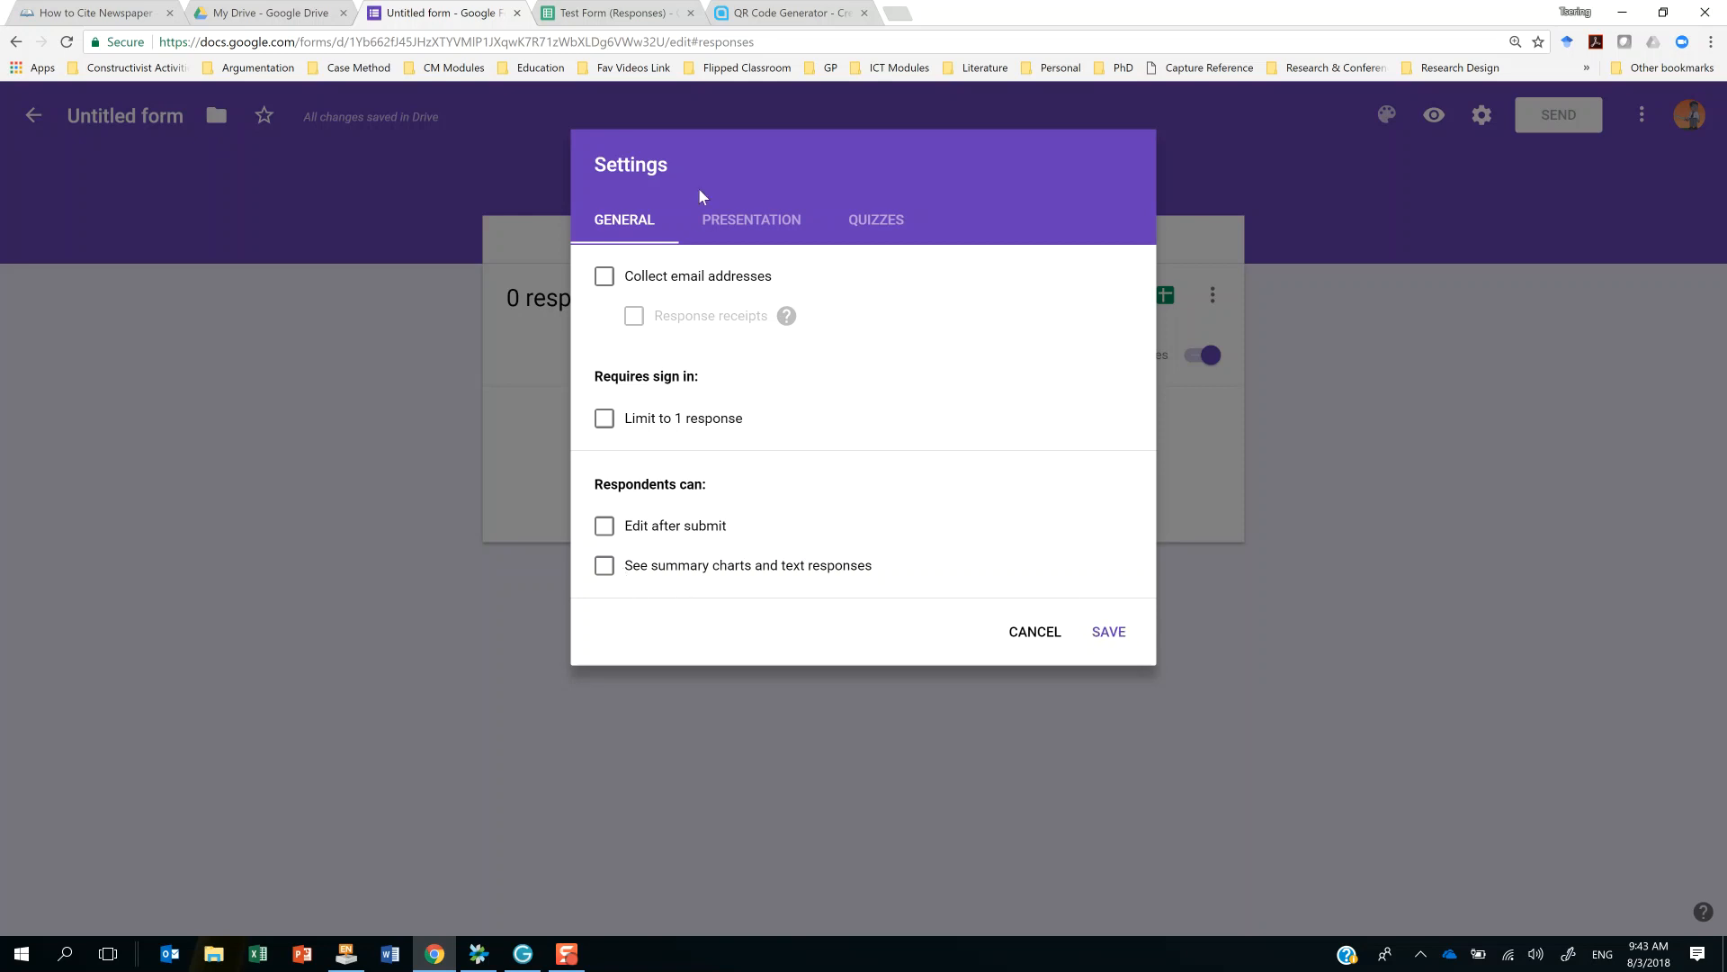
In the presentation settings, try the progress bar and shuffled question order, and turn off the link to submit another response.
{"action": "left_click", "coordinate": [742, 227]}
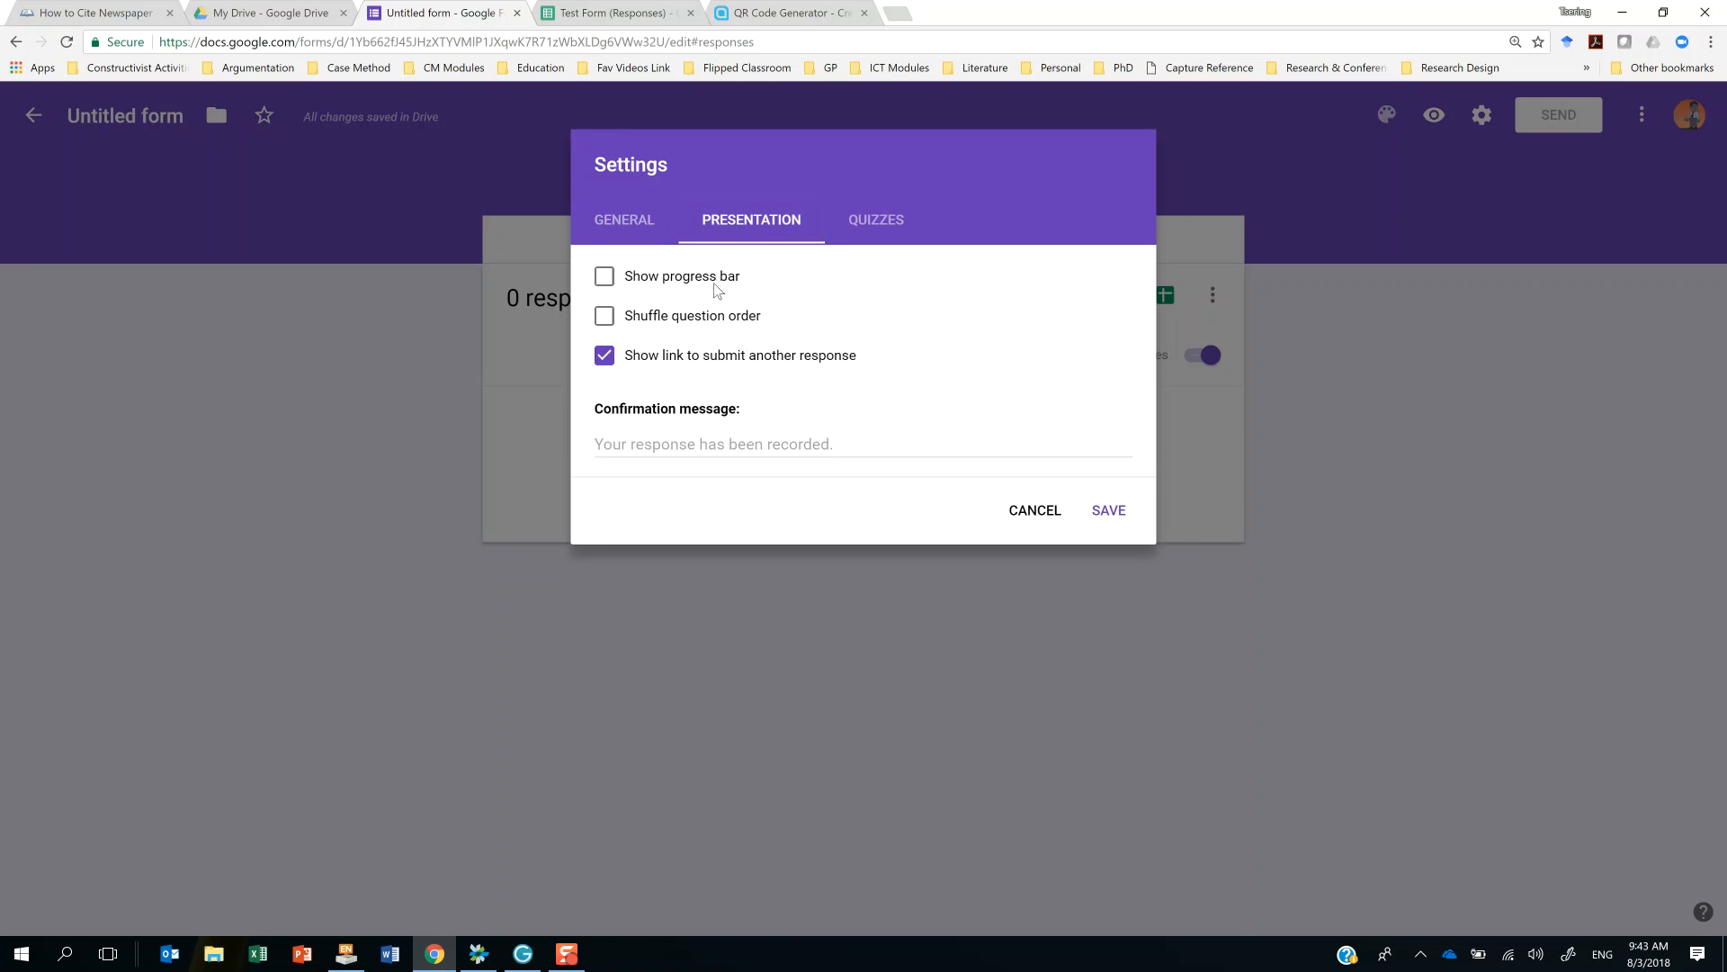
{"action": "left_click", "coordinate": [605, 279]}
{"action": "left_click", "coordinate": [602, 319]}
{"action": "left_click", "coordinate": [606, 360]}
{"action": "left_click", "coordinate": [605, 317]}
{"action": "left_click", "coordinate": [609, 280]}
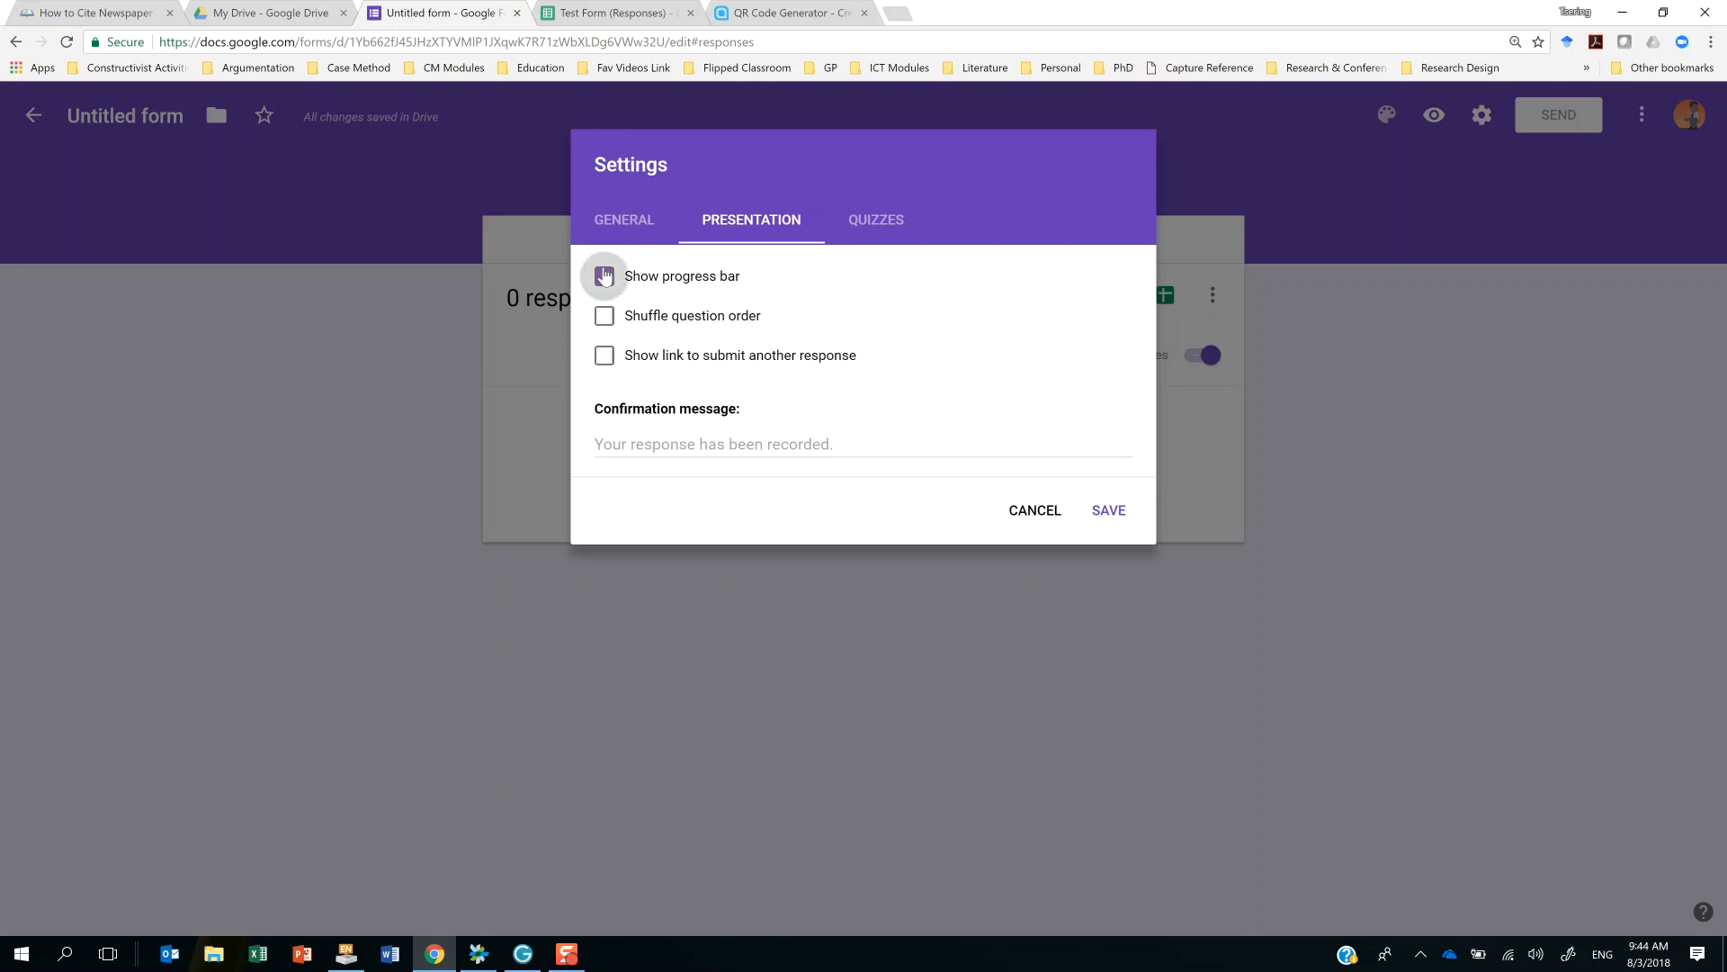
{"action": "left_click", "coordinate": [660, 439]}
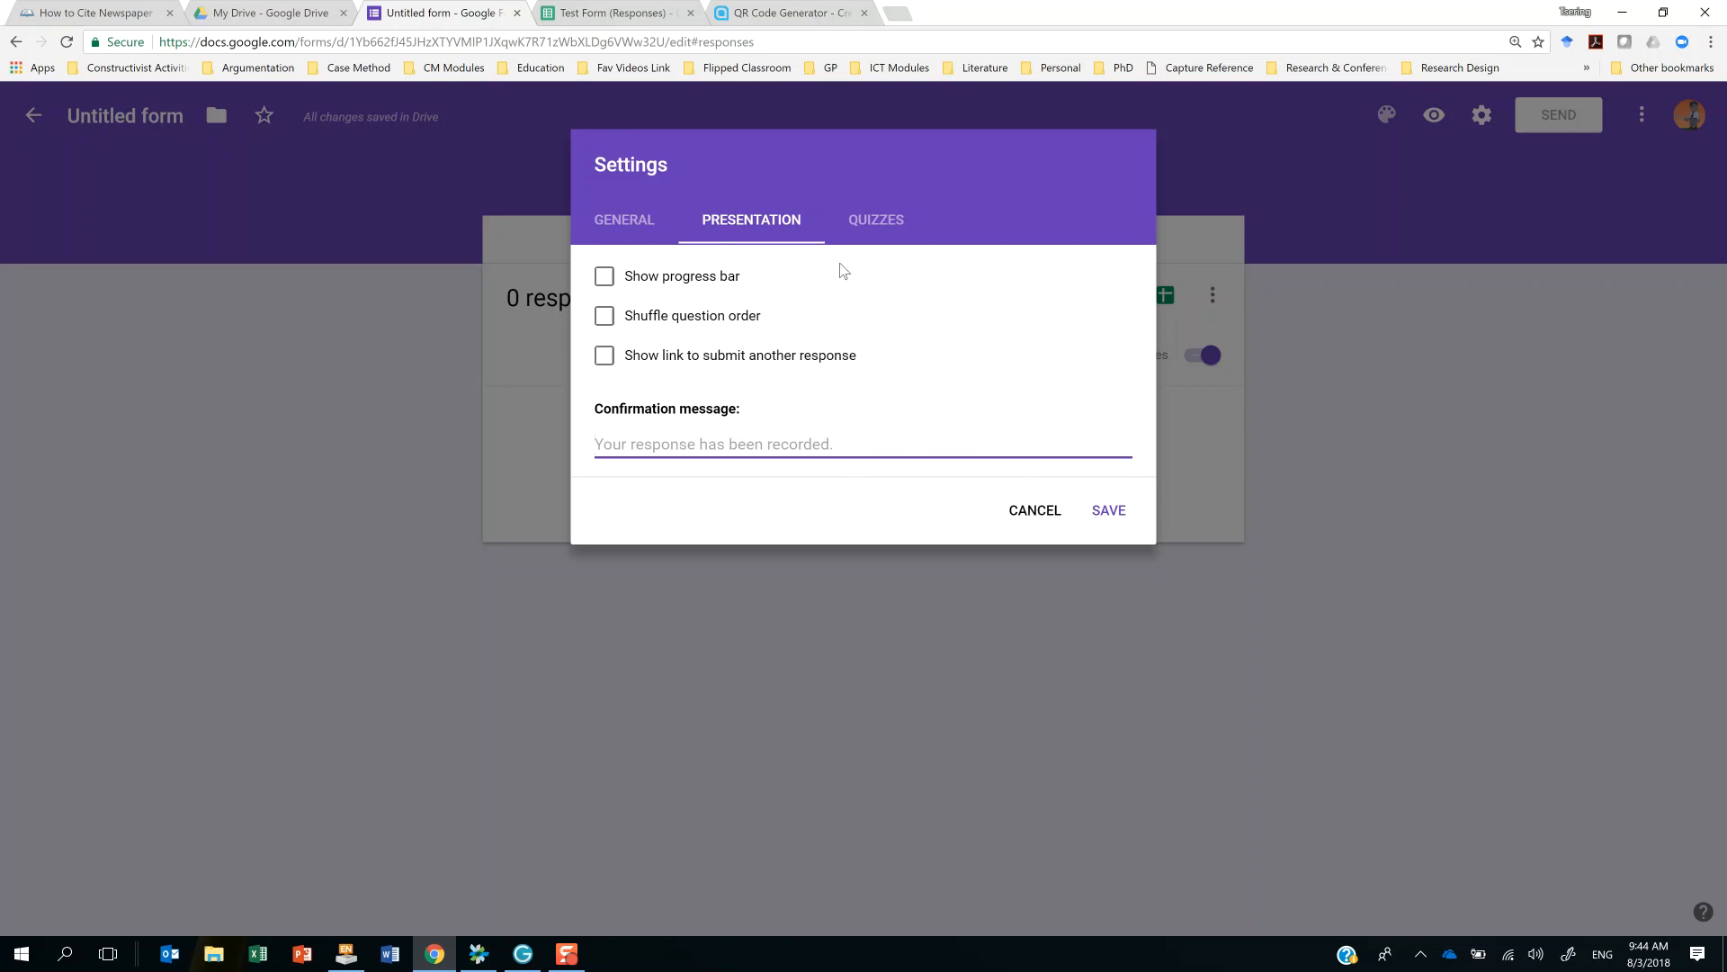
Make the form a quiz with grades released later, after manual review, and save the settings.
{"action": "left_click", "coordinate": [869, 230]}
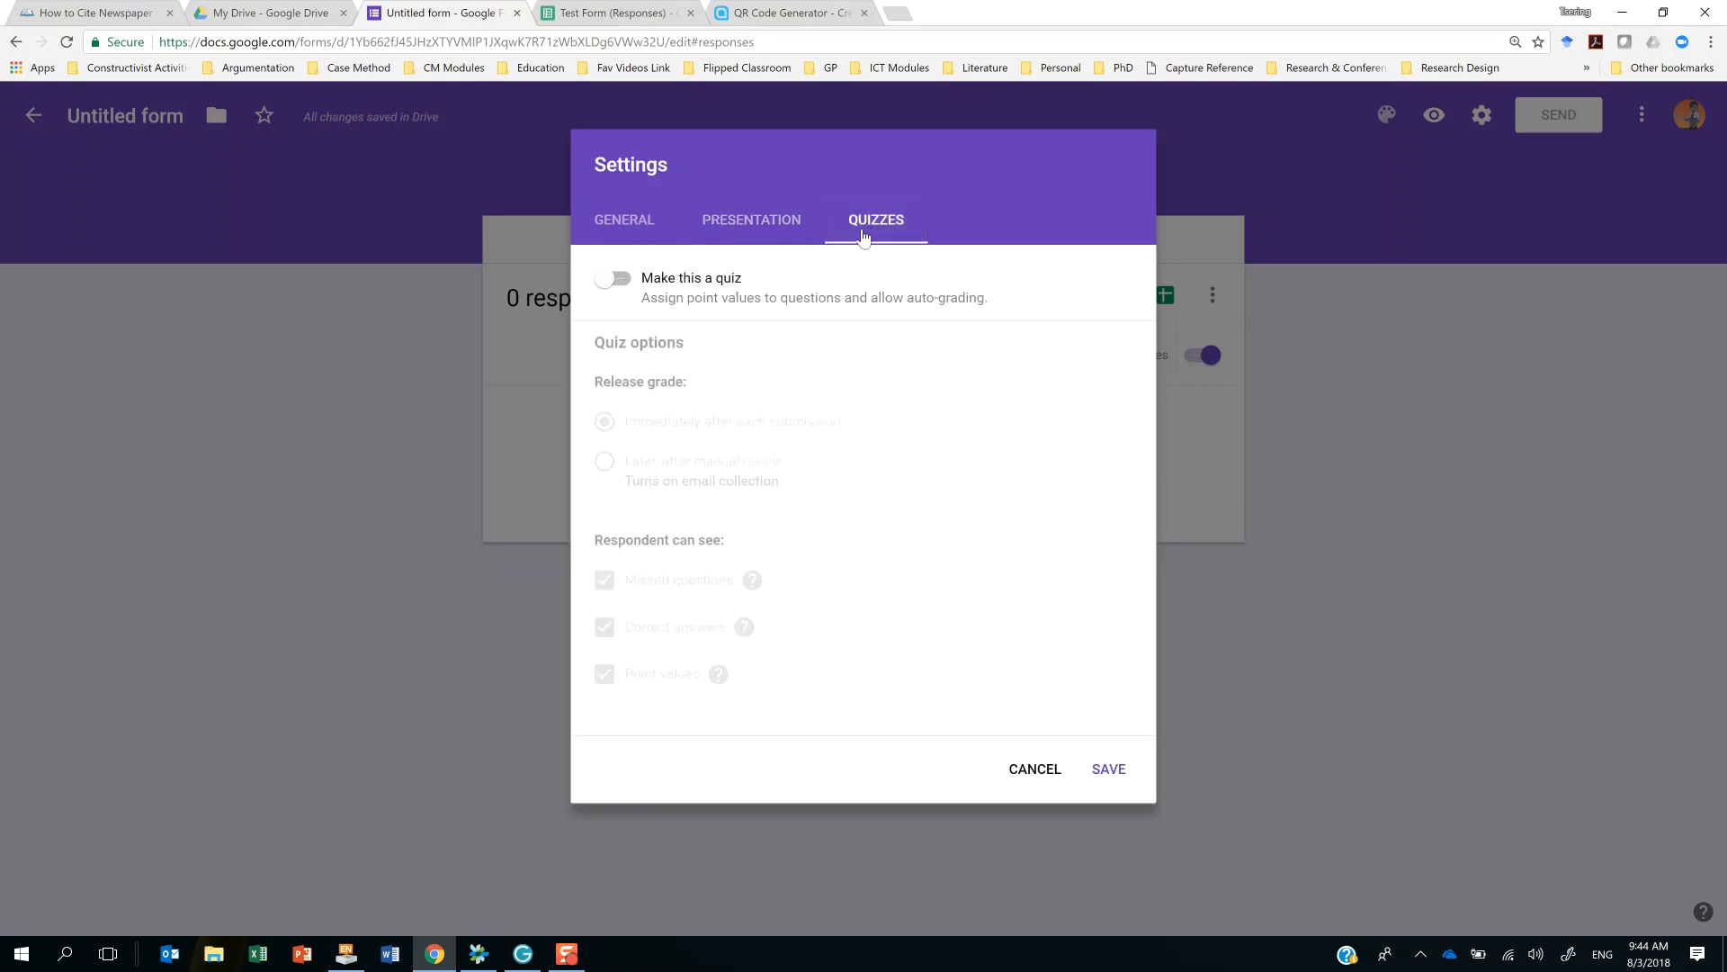
{"action": "left_click", "coordinate": [618, 280]}
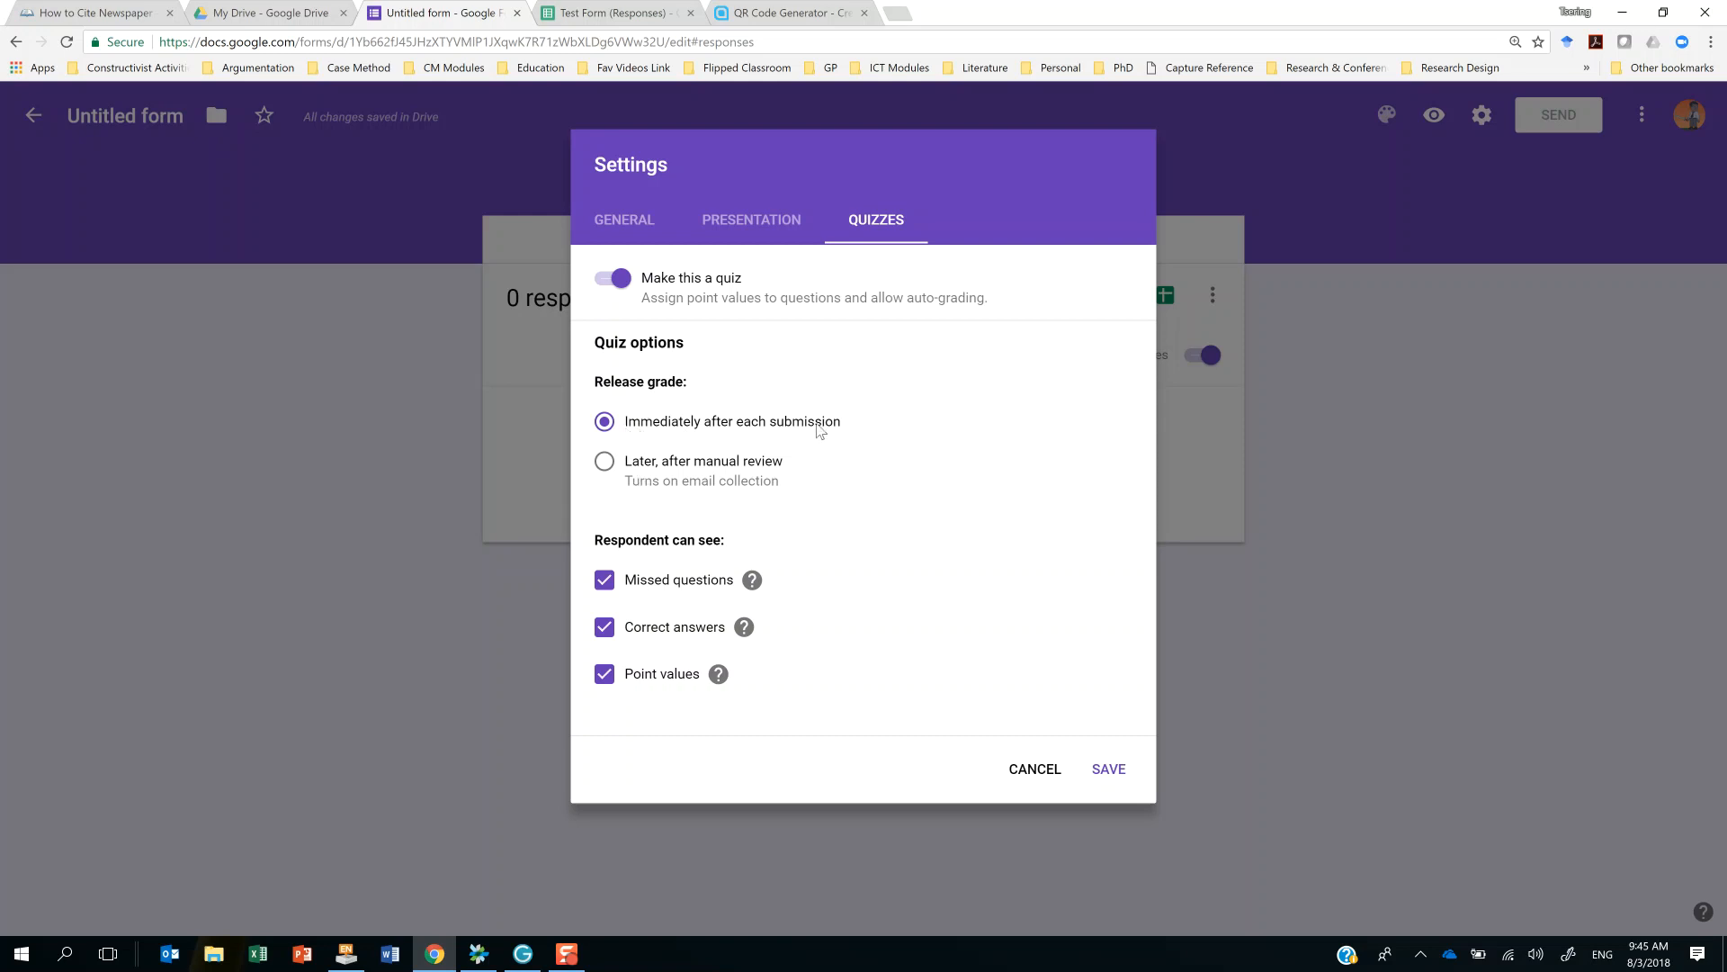
{"action": "left_click", "coordinate": [603, 463]}
{"action": "left_click", "coordinate": [605, 468]}
{"action": "left_click", "coordinate": [1110, 771]}
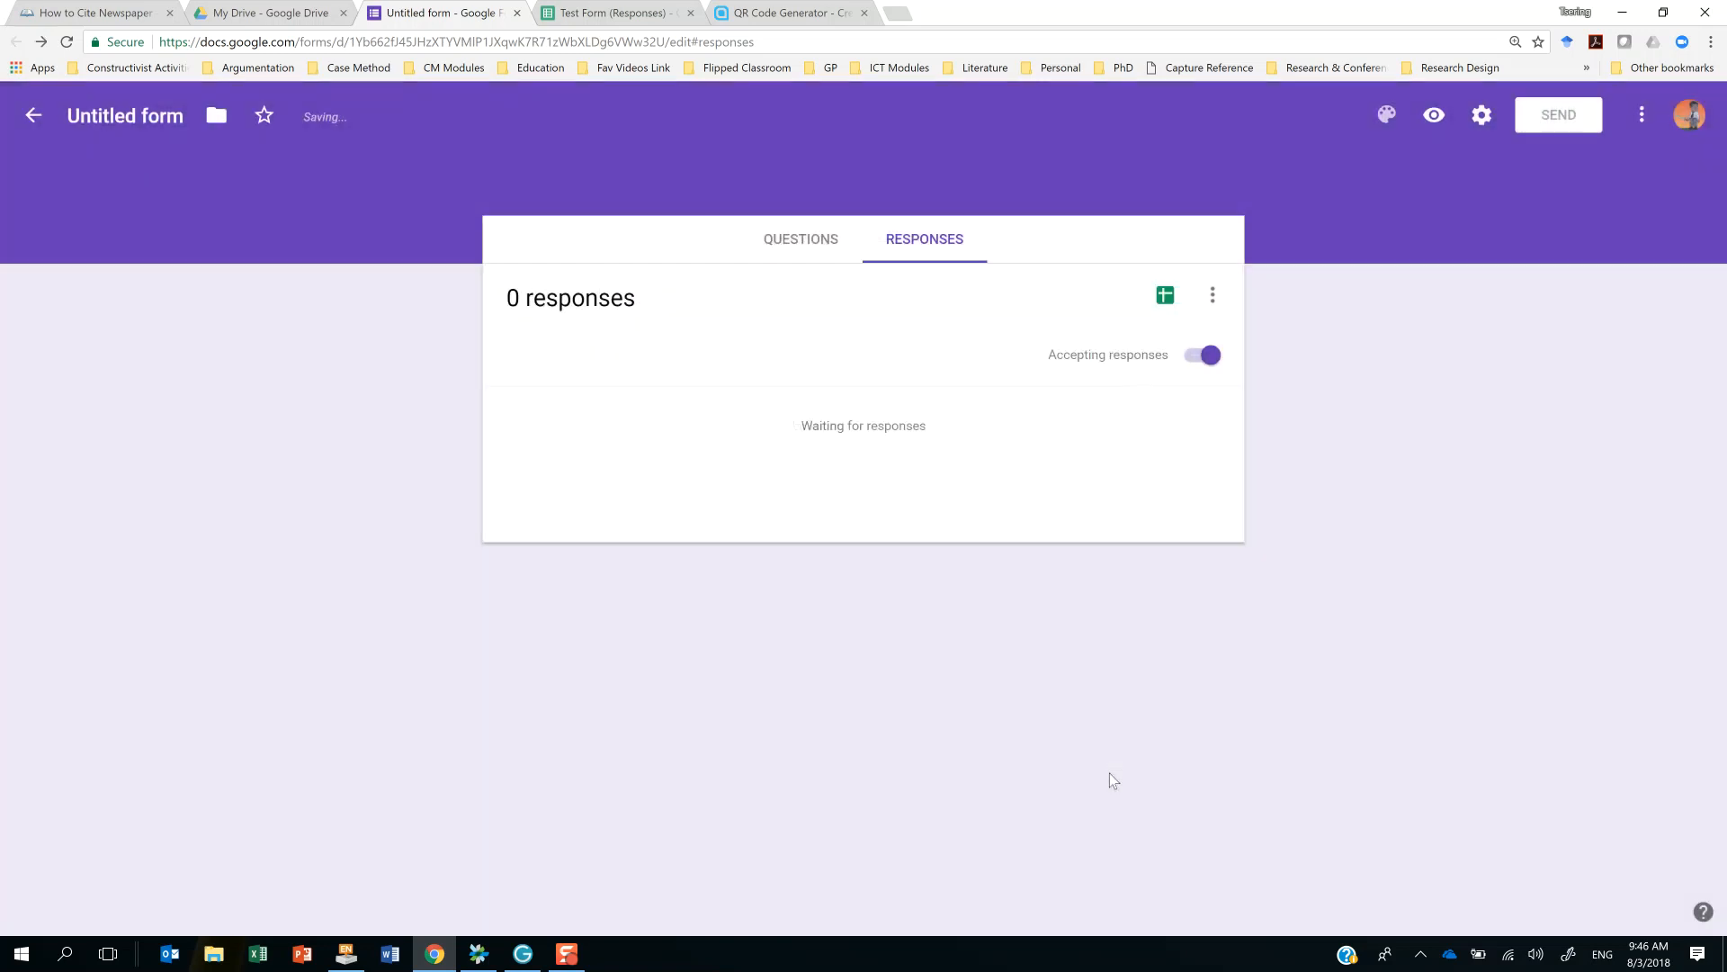
Add "NIE" and "NTU" as correct answers in the School question's answer key, leaving other answers not marked incorrect.
{"action": "left_click", "coordinate": [801, 256]}
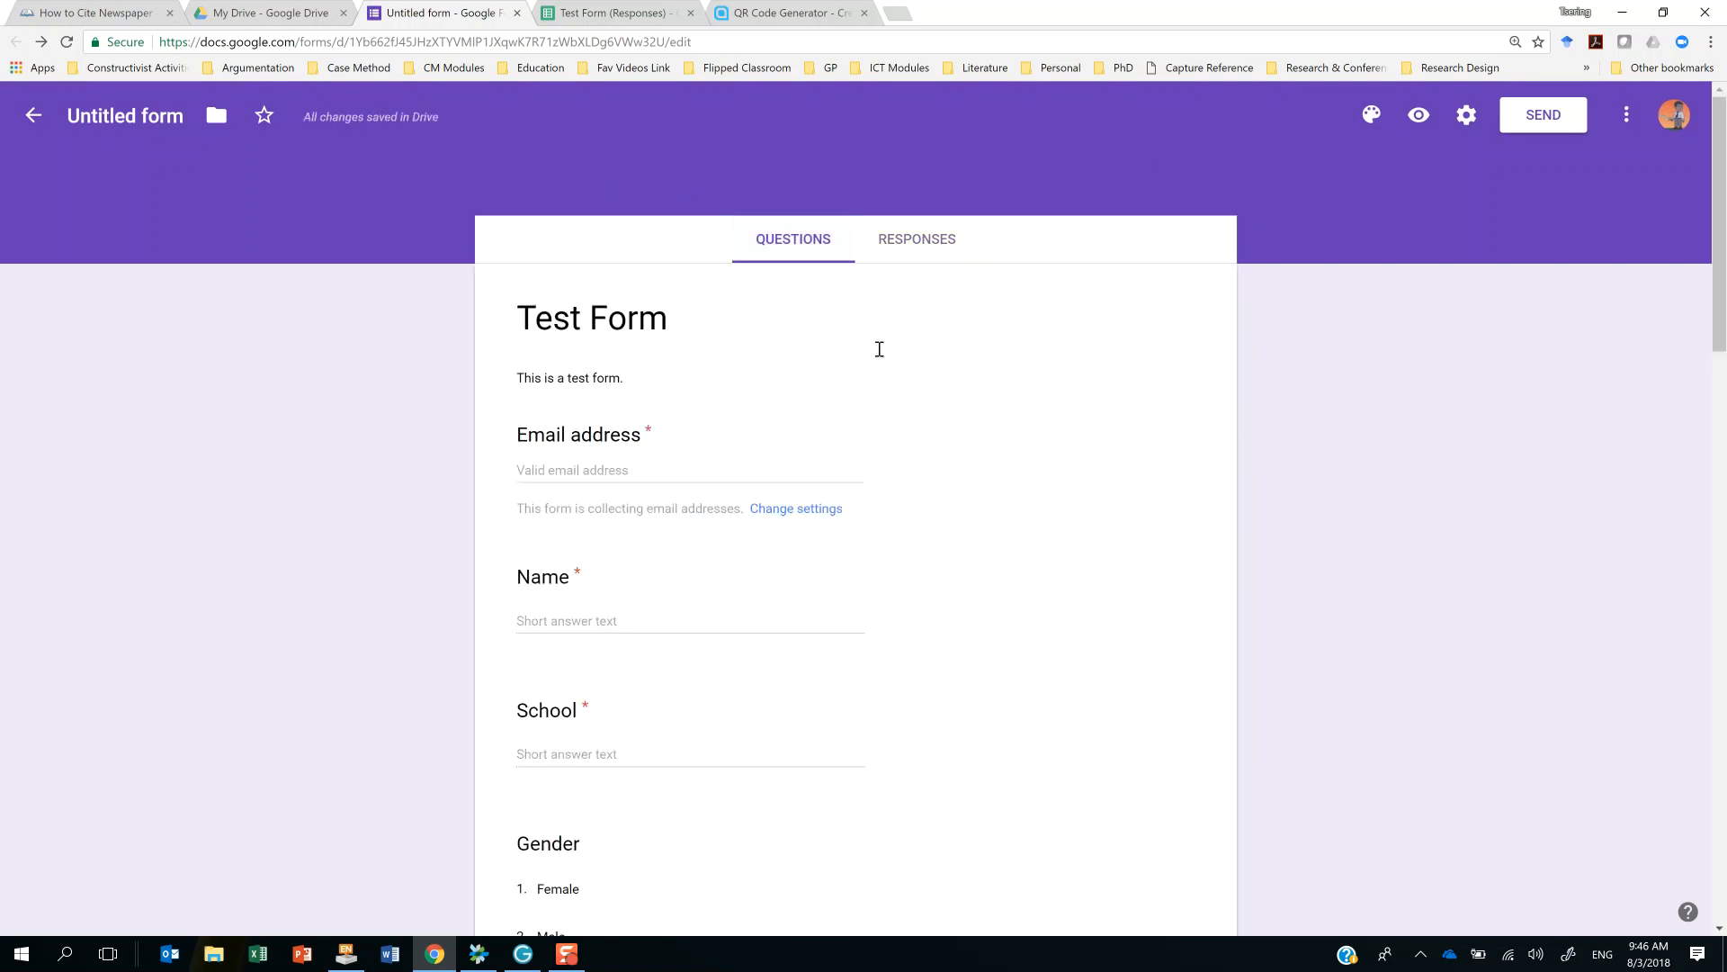
{"action": "scroll", "coordinate": [1197, 746], "scroll_direction": "down", "scroll_amount": 2}
{"action": "left_click", "coordinate": [820, 559]}
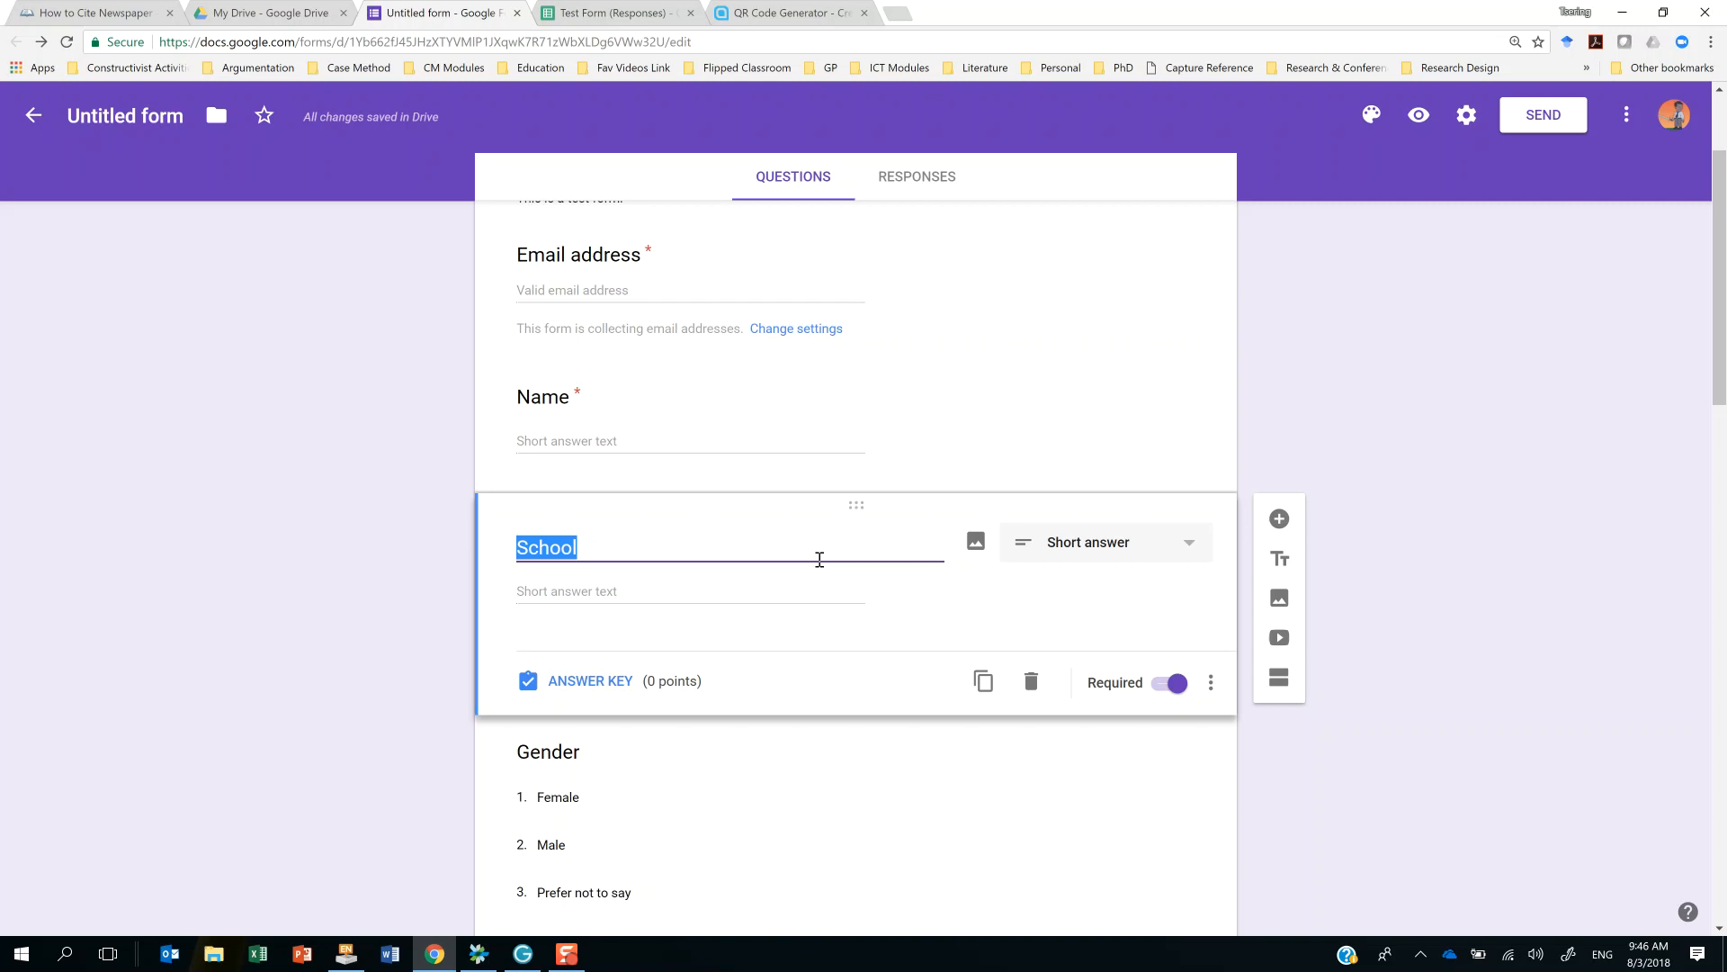
{"action": "left_click", "coordinate": [544, 689]}
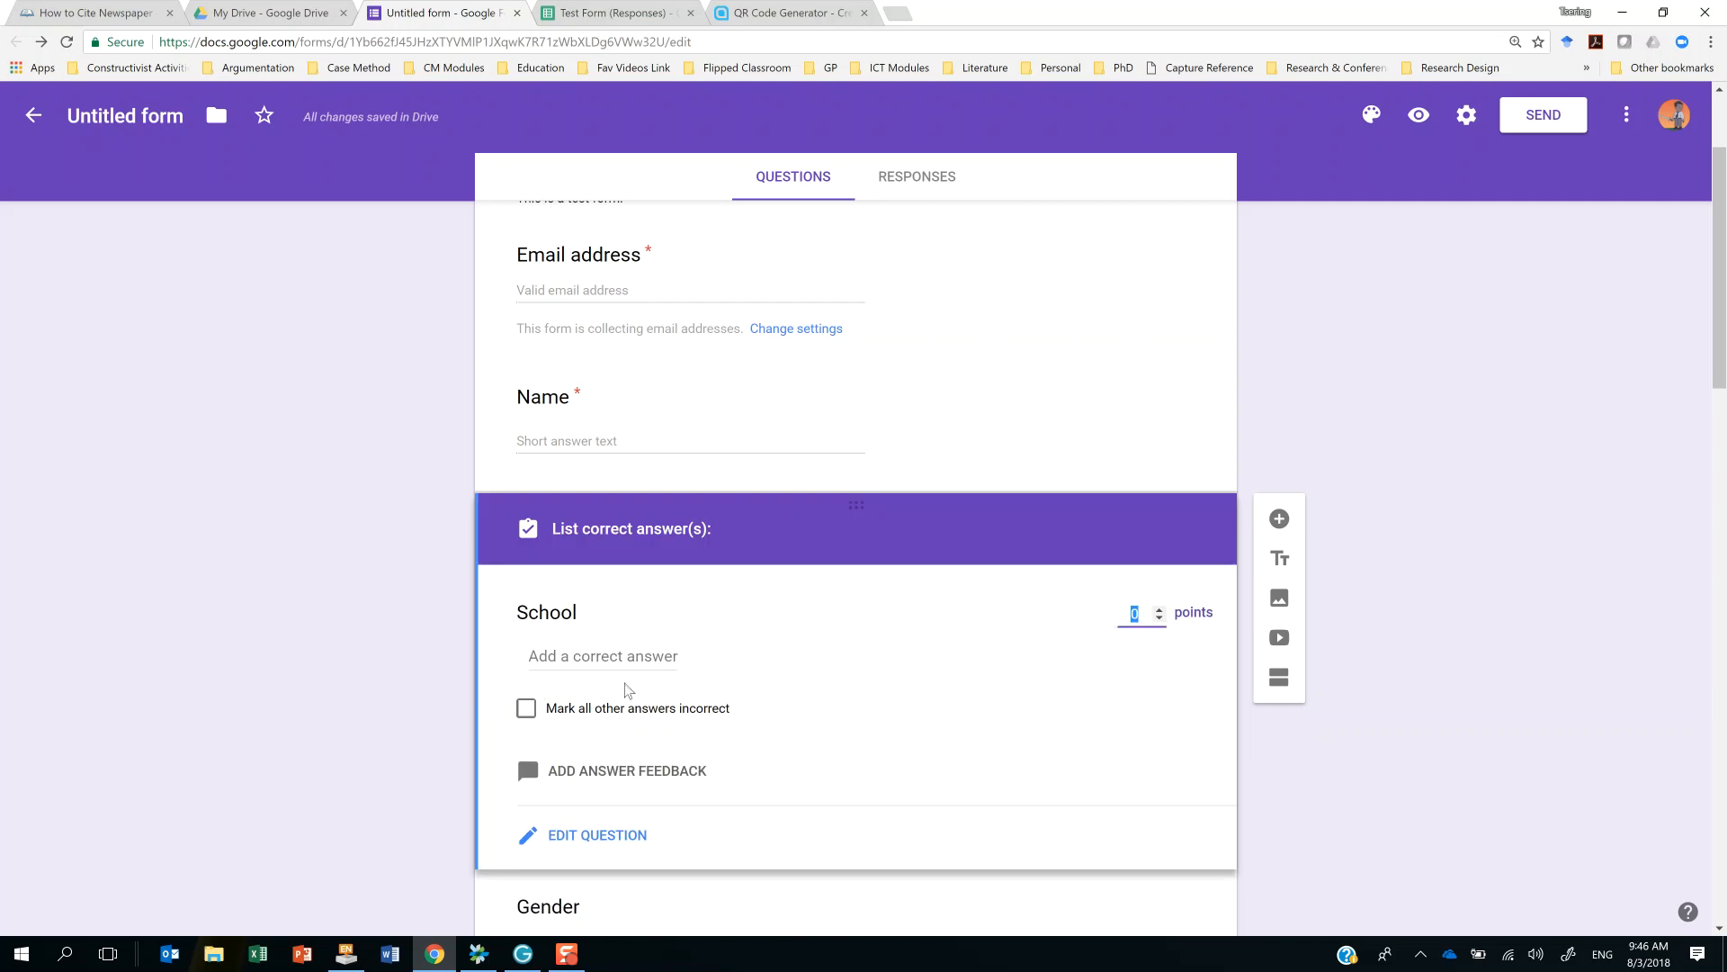
{"action": "left_click", "coordinate": [612, 568]}
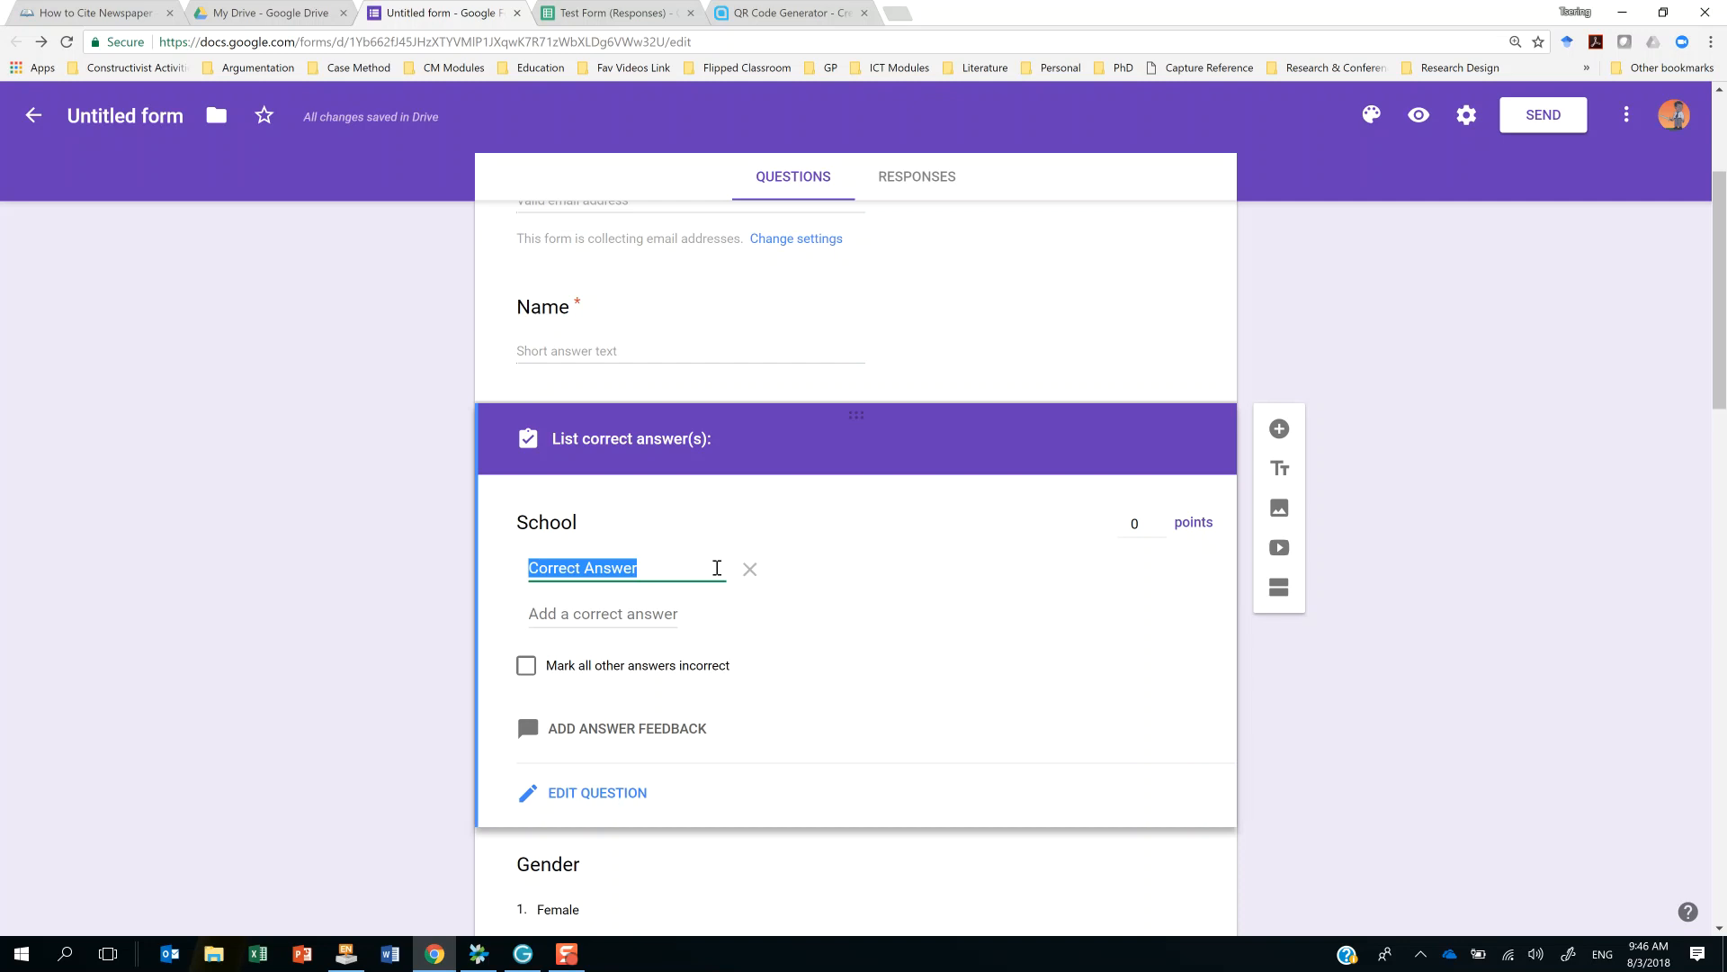
{"action": "type", "text": "NIE"}
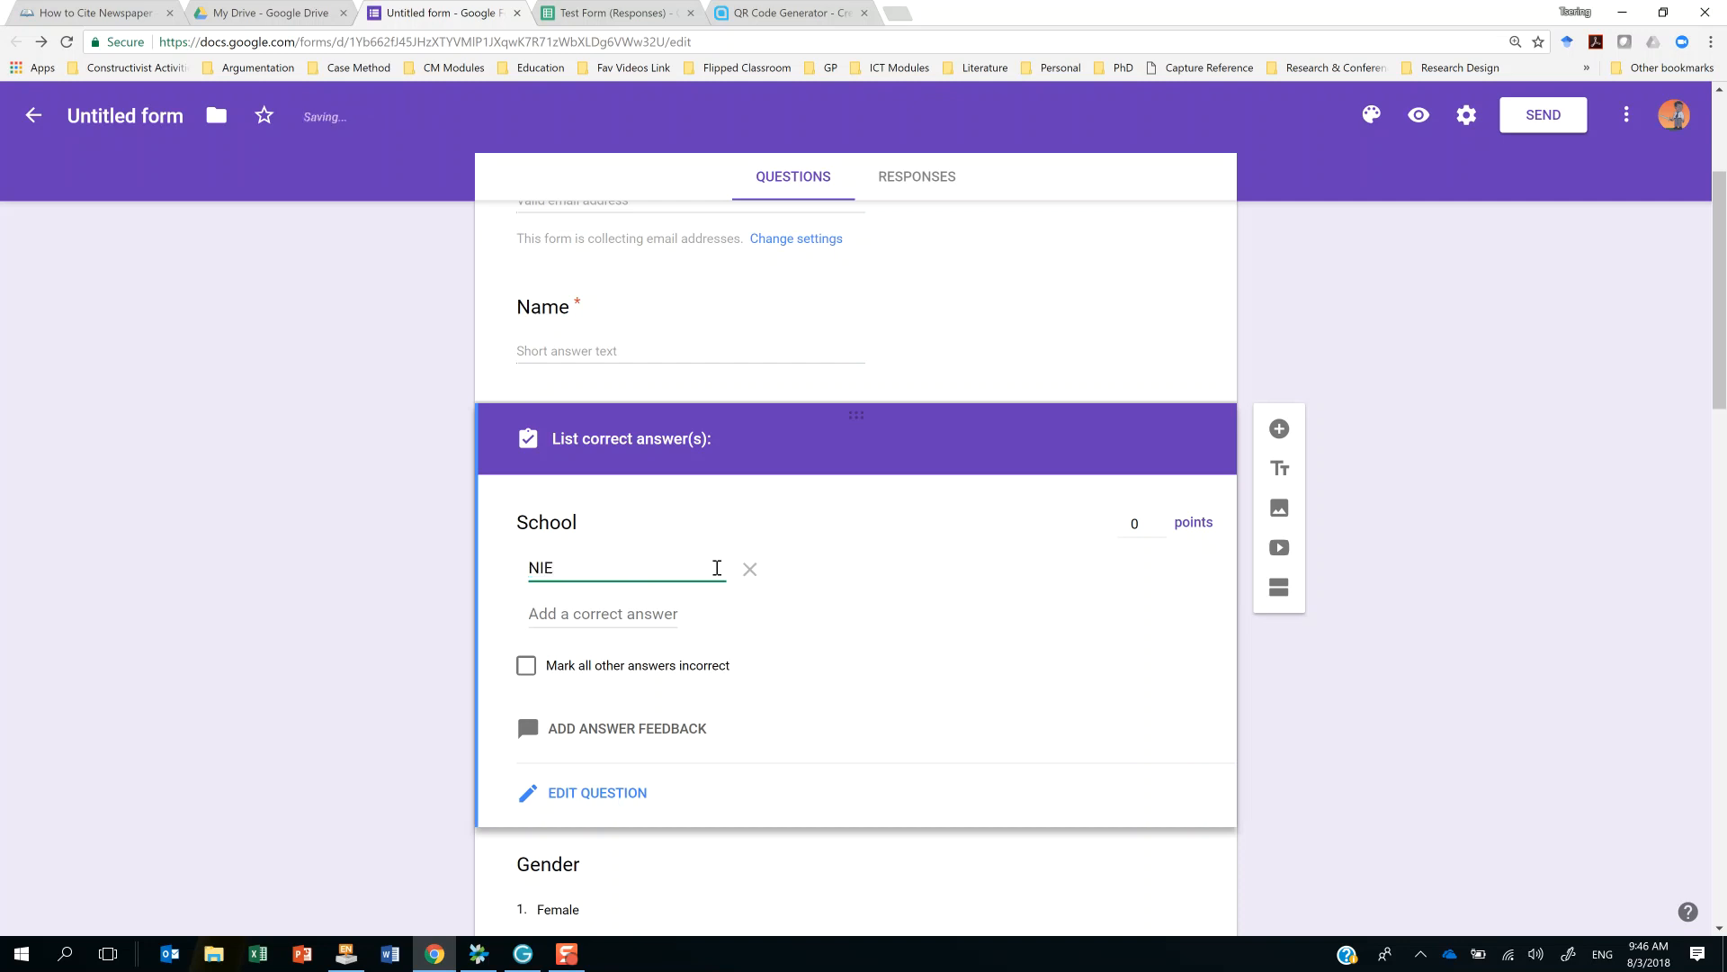
{"action": "left_click", "coordinate": [583, 627]}
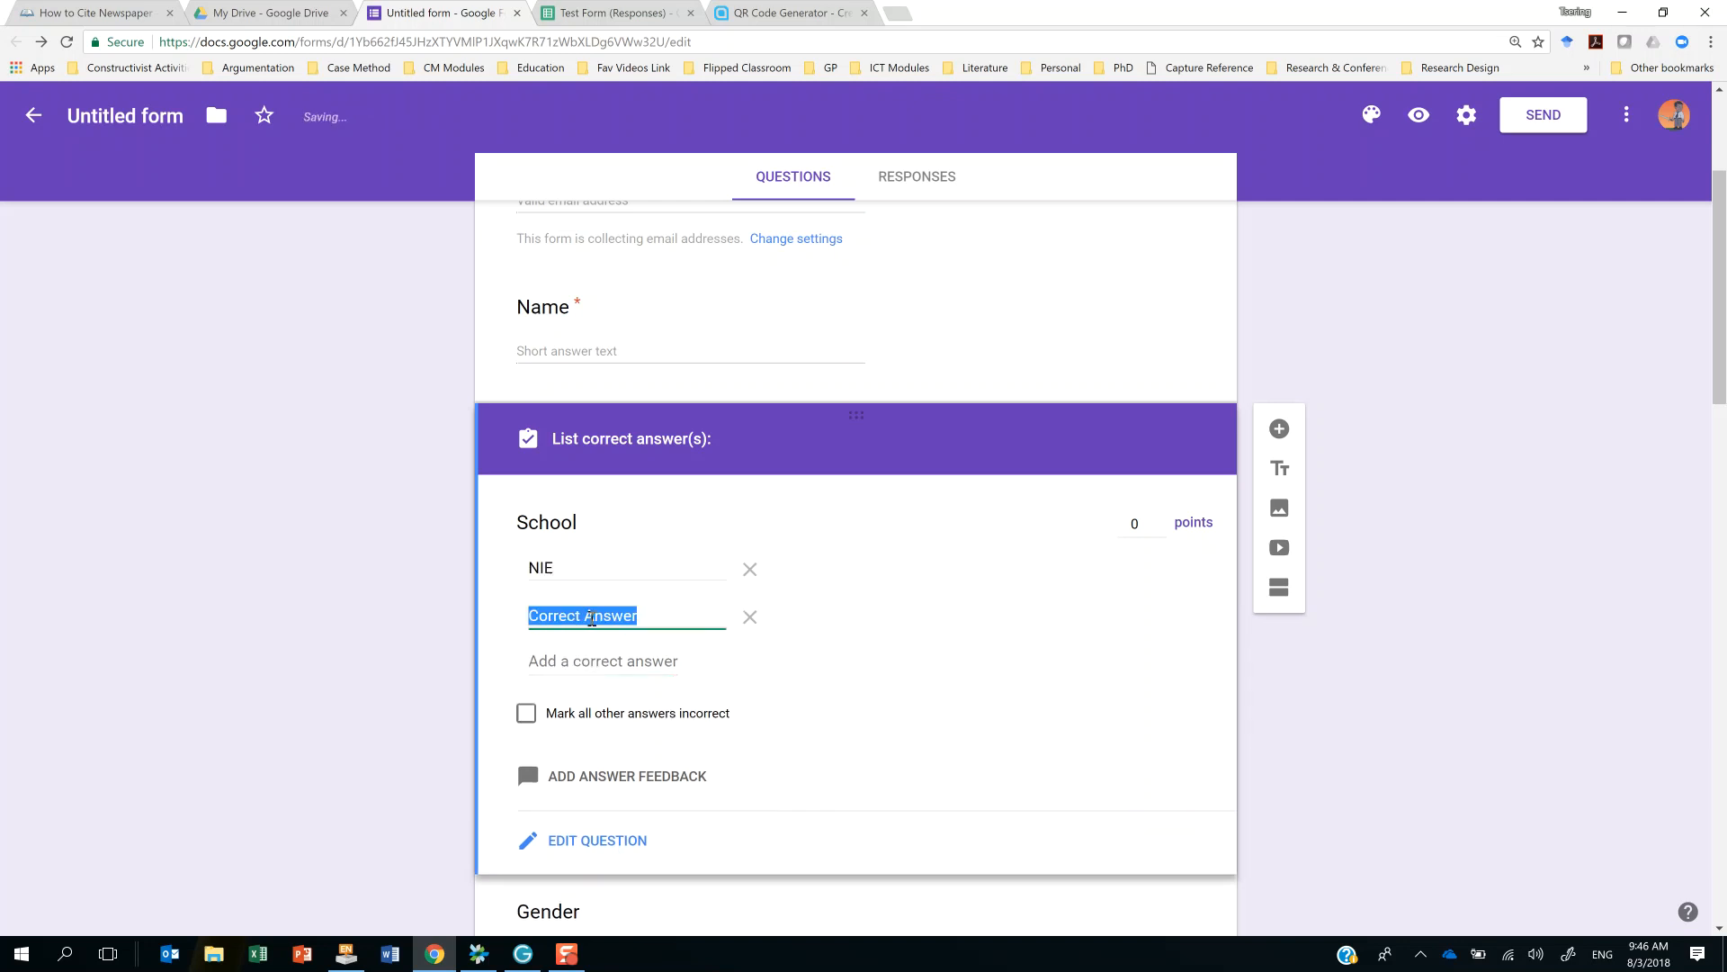
{"action": "type", "text": "NTU"}
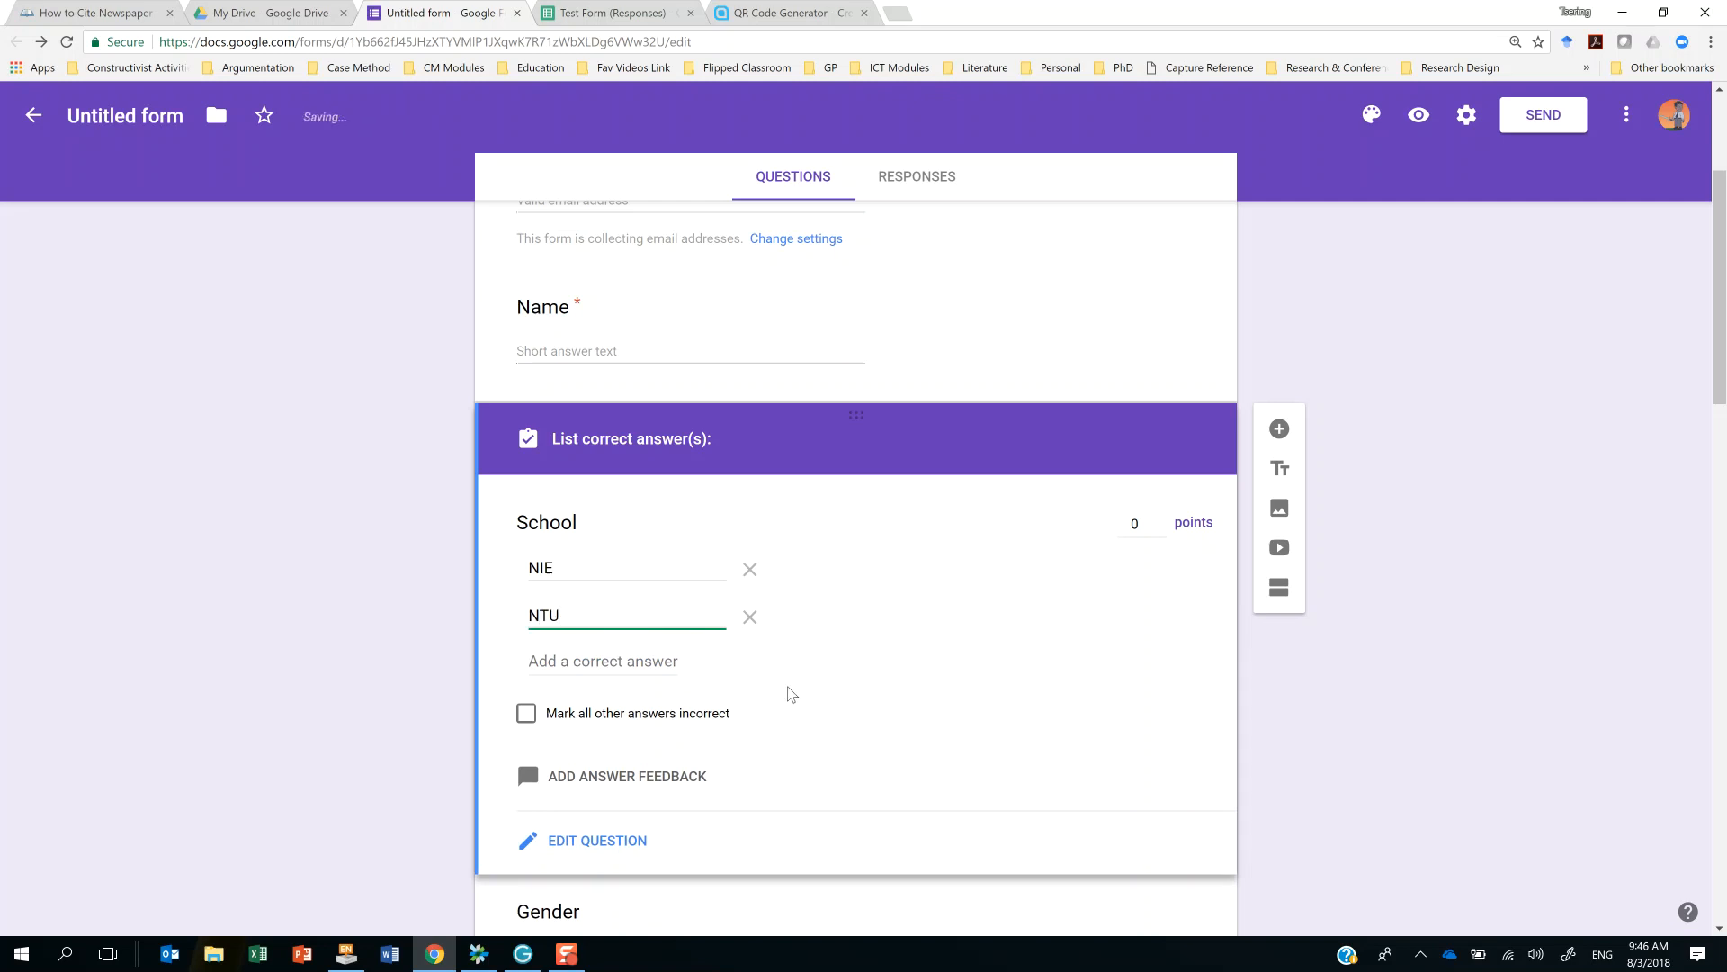
{"action": "left_click", "coordinate": [527, 715]}
{"action": "left_click", "coordinate": [526, 715]}
Add the answer feedback "You got it right" to the School question and save it.
{"action": "left_click", "coordinate": [608, 779]}
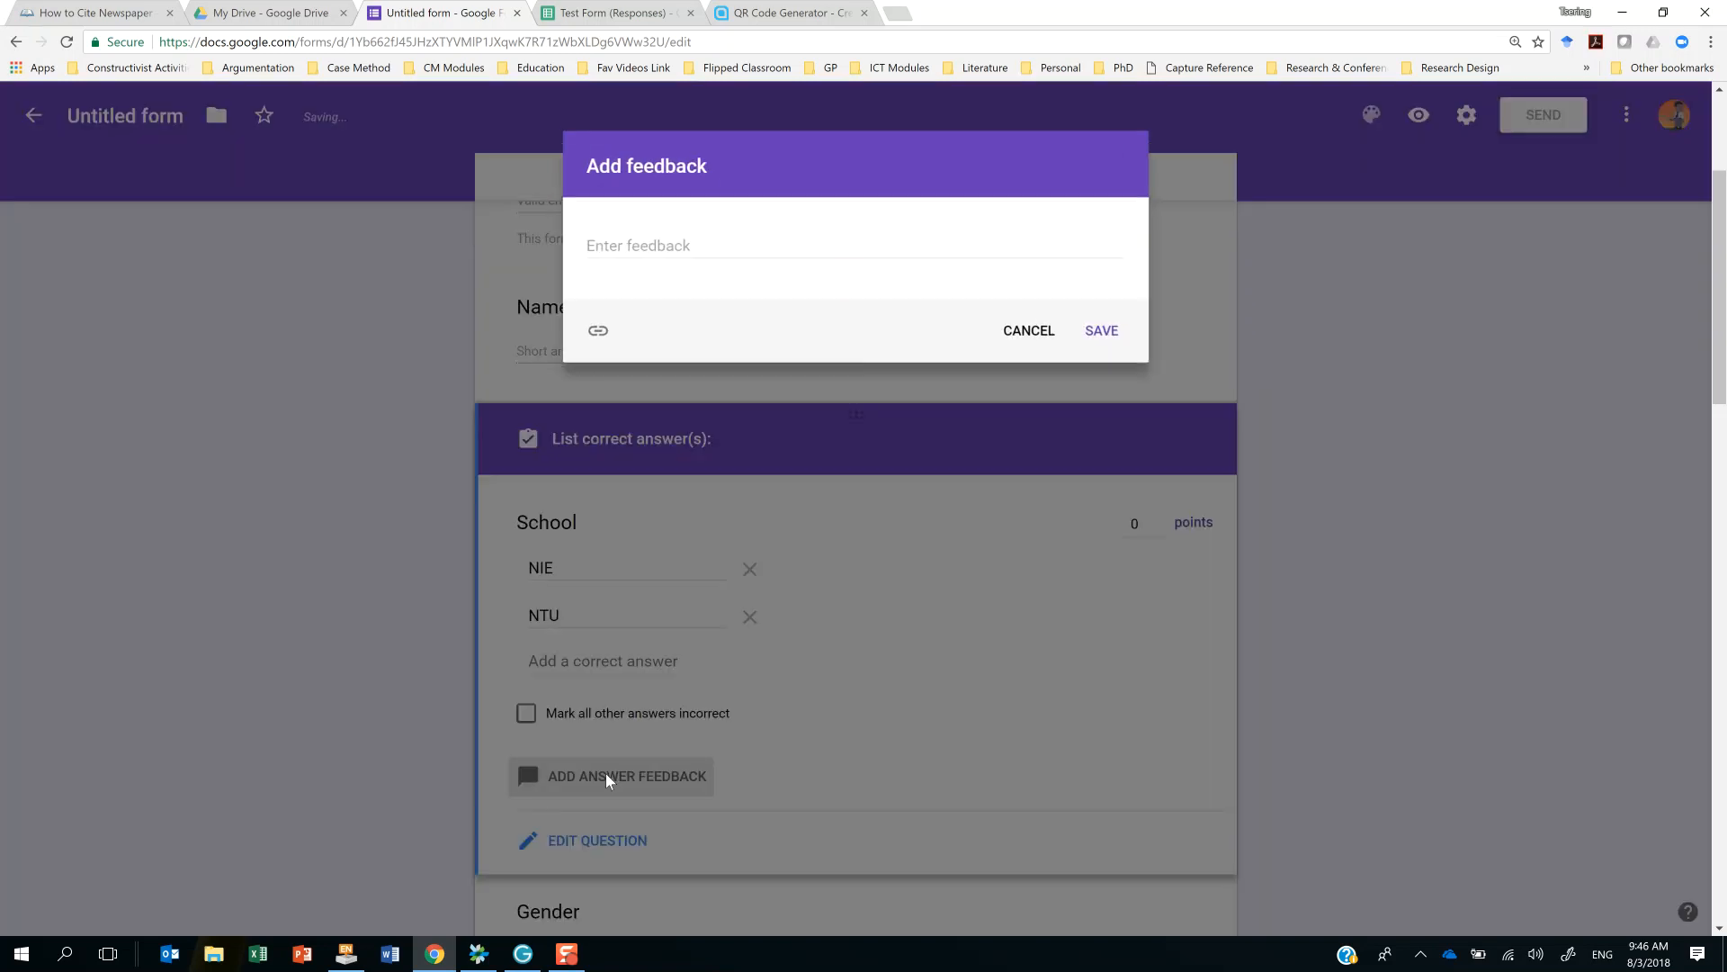
{"action": "left_click", "coordinate": [798, 248]}
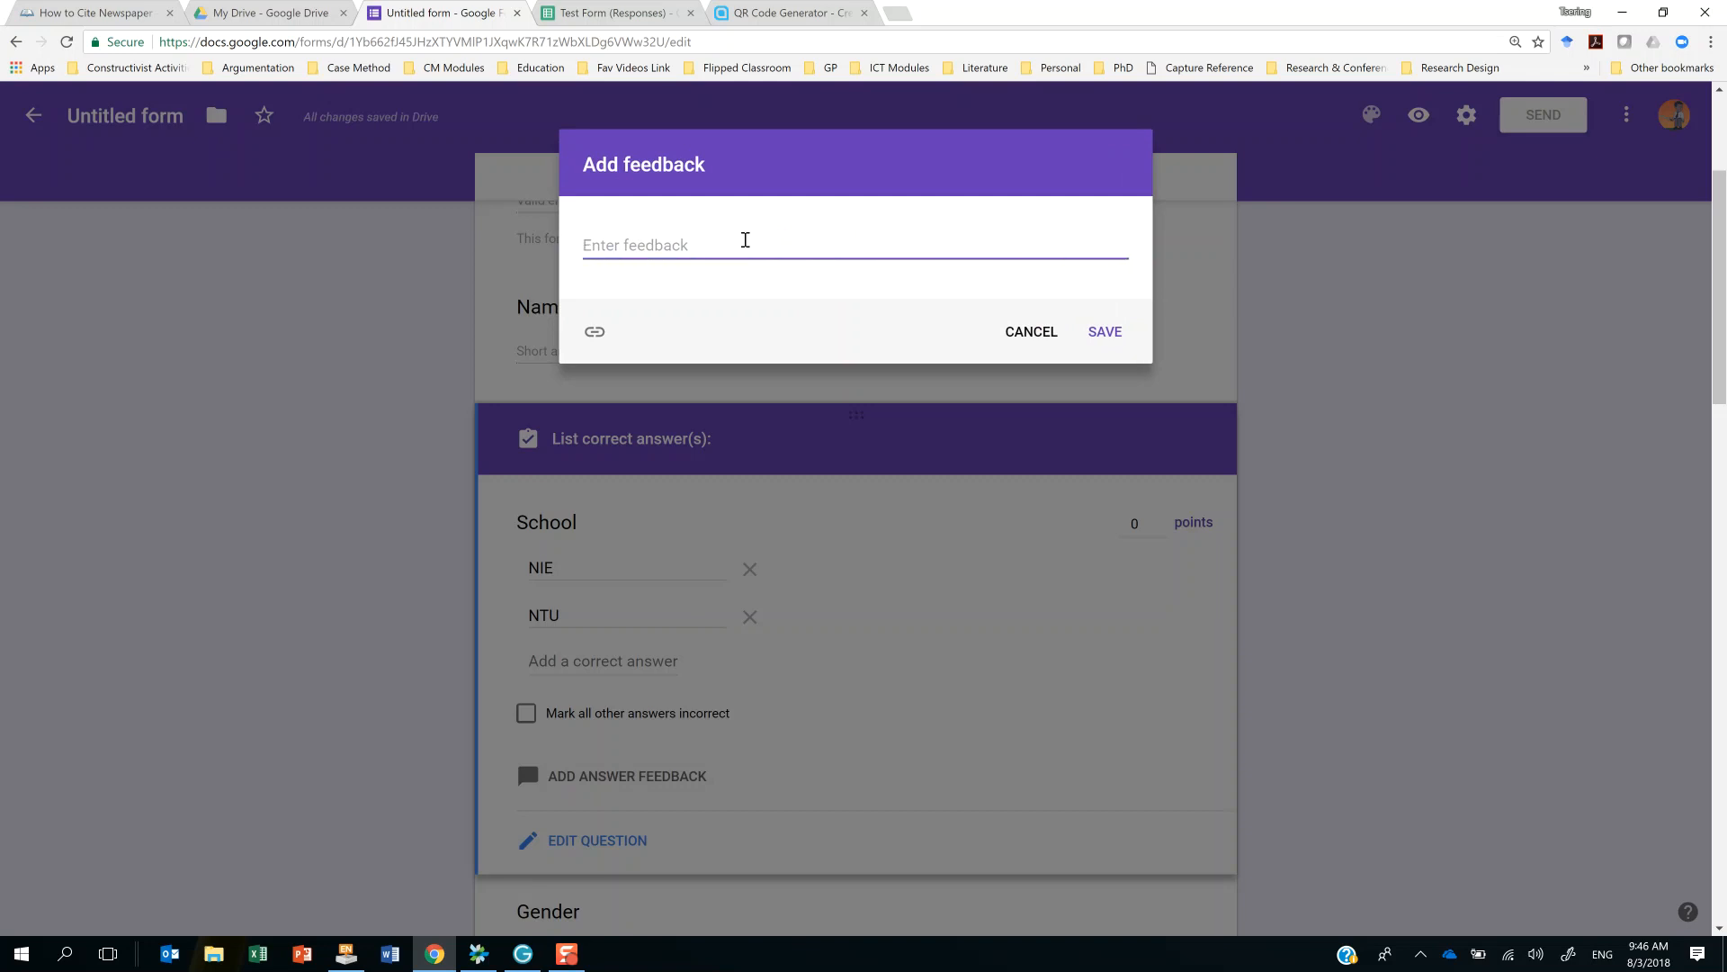
{"action": "type", "text": "You got it right"}
{"action": "left_click", "coordinate": [1108, 330]}
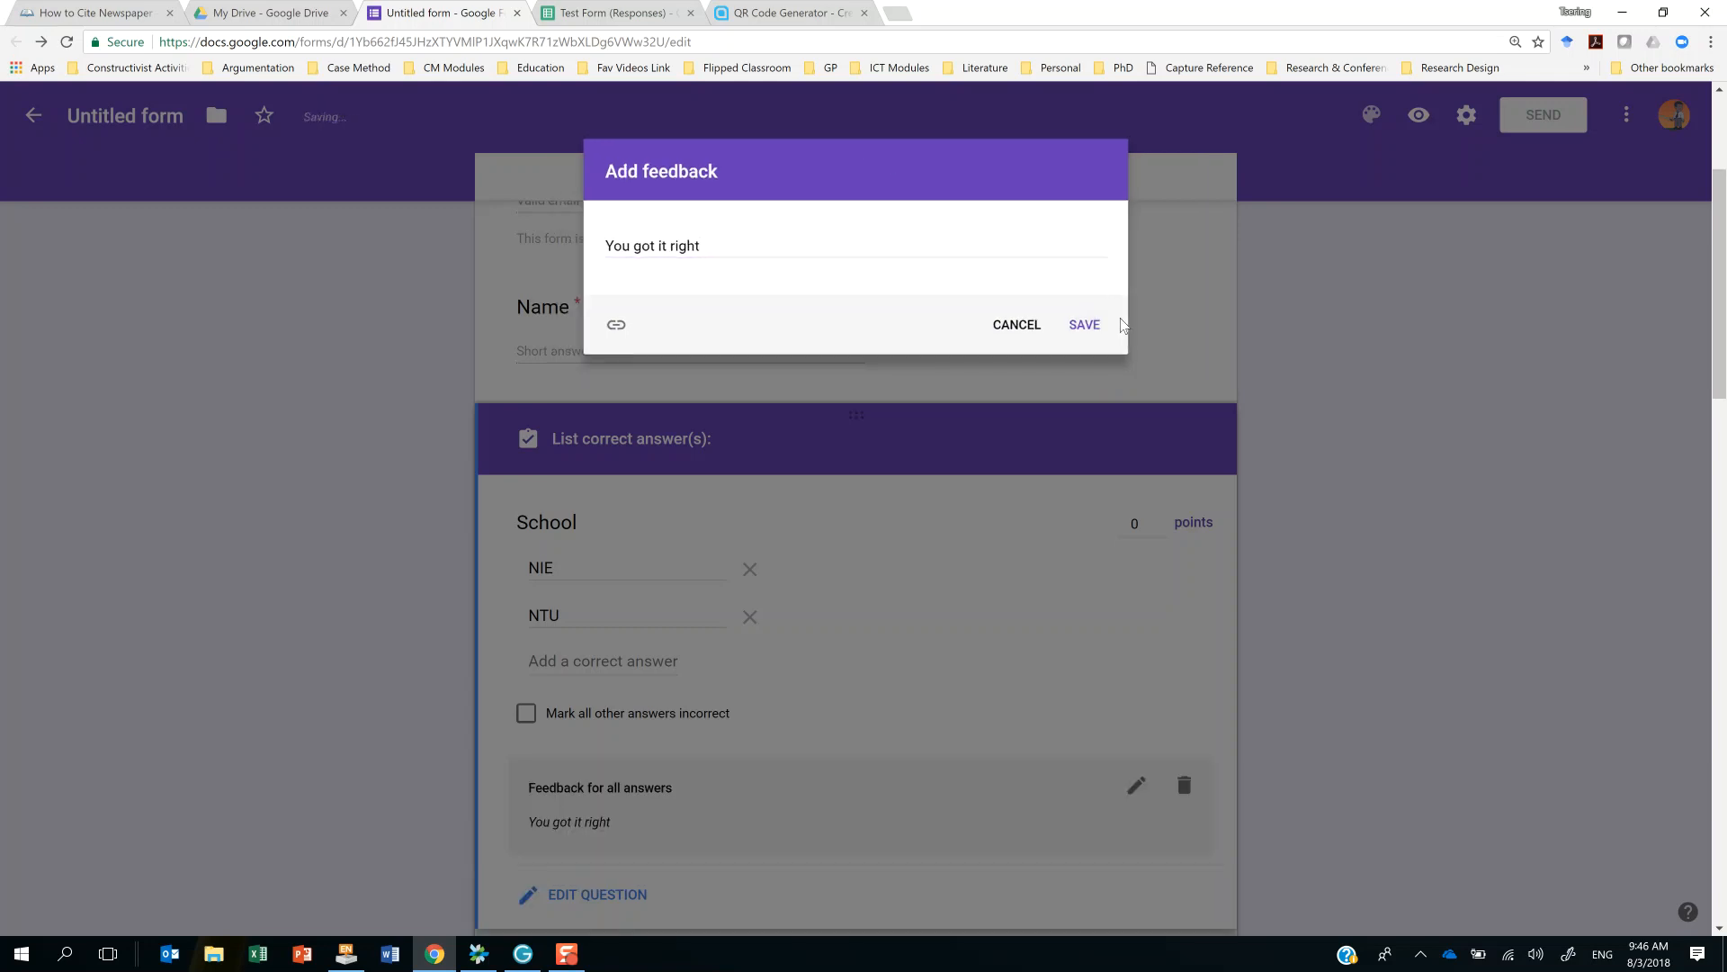
Give the School question 1 point and mark all other answers incorrect.
{"action": "scroll", "coordinate": [849, 697], "scroll_direction": "down", "scroll_amount": 2}
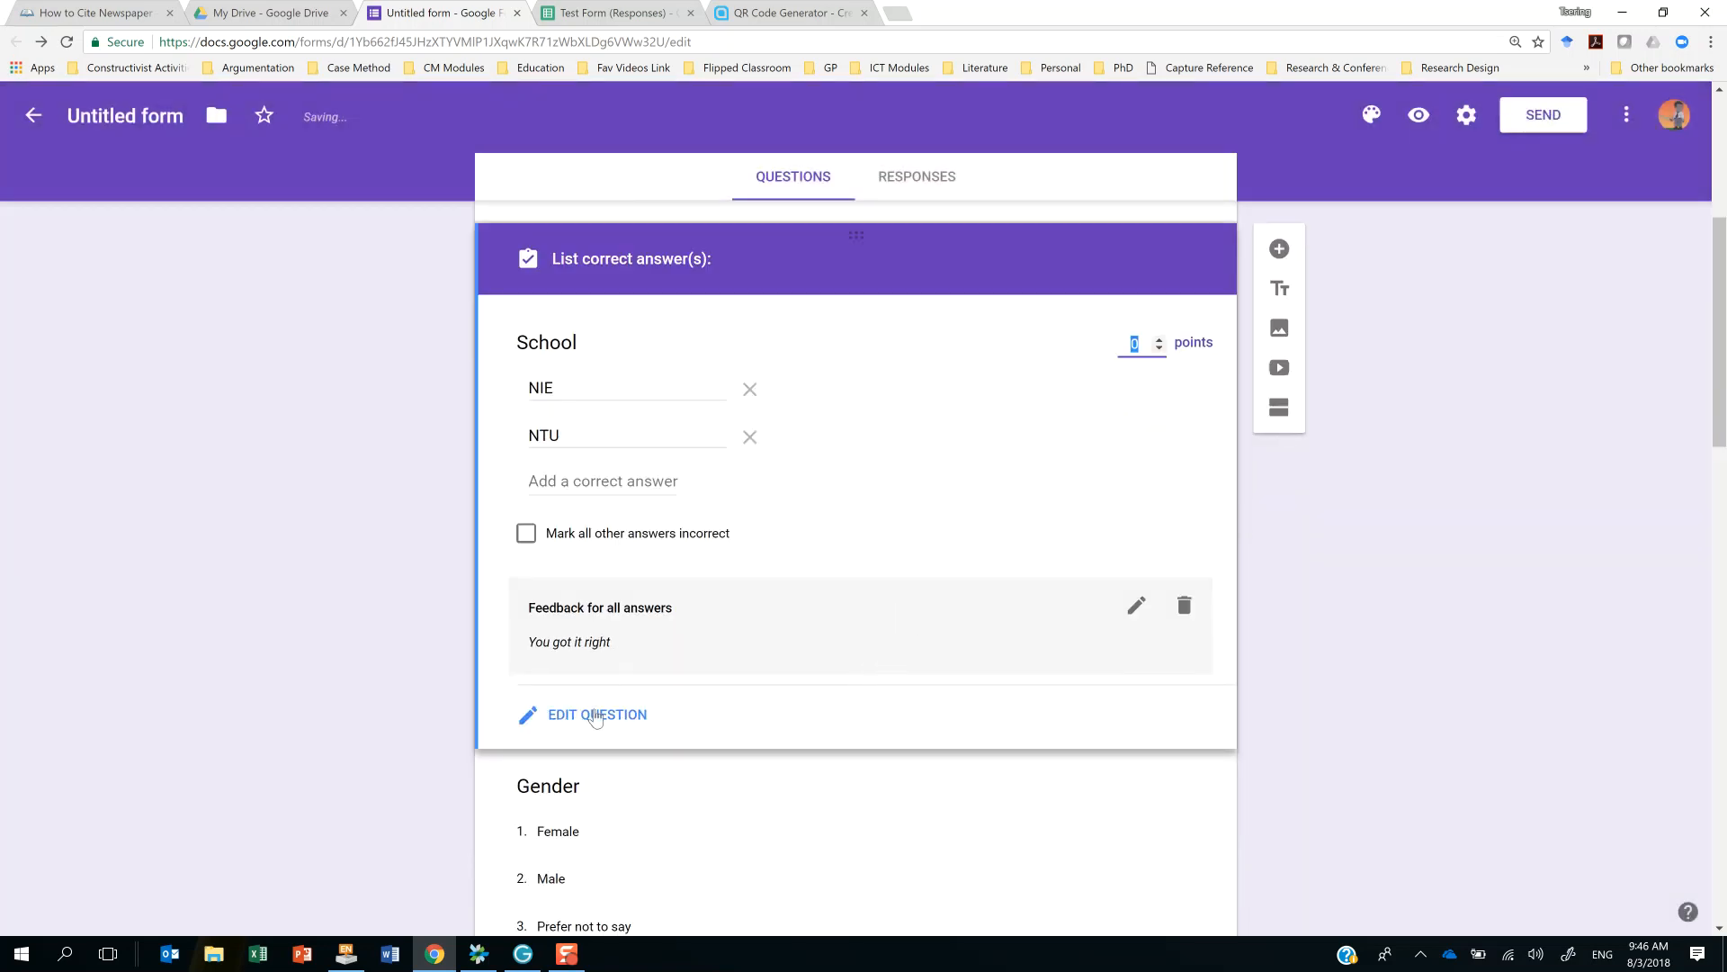
{"action": "left_click", "coordinate": [1161, 339]}
{"action": "left_click", "coordinate": [1318, 567]}
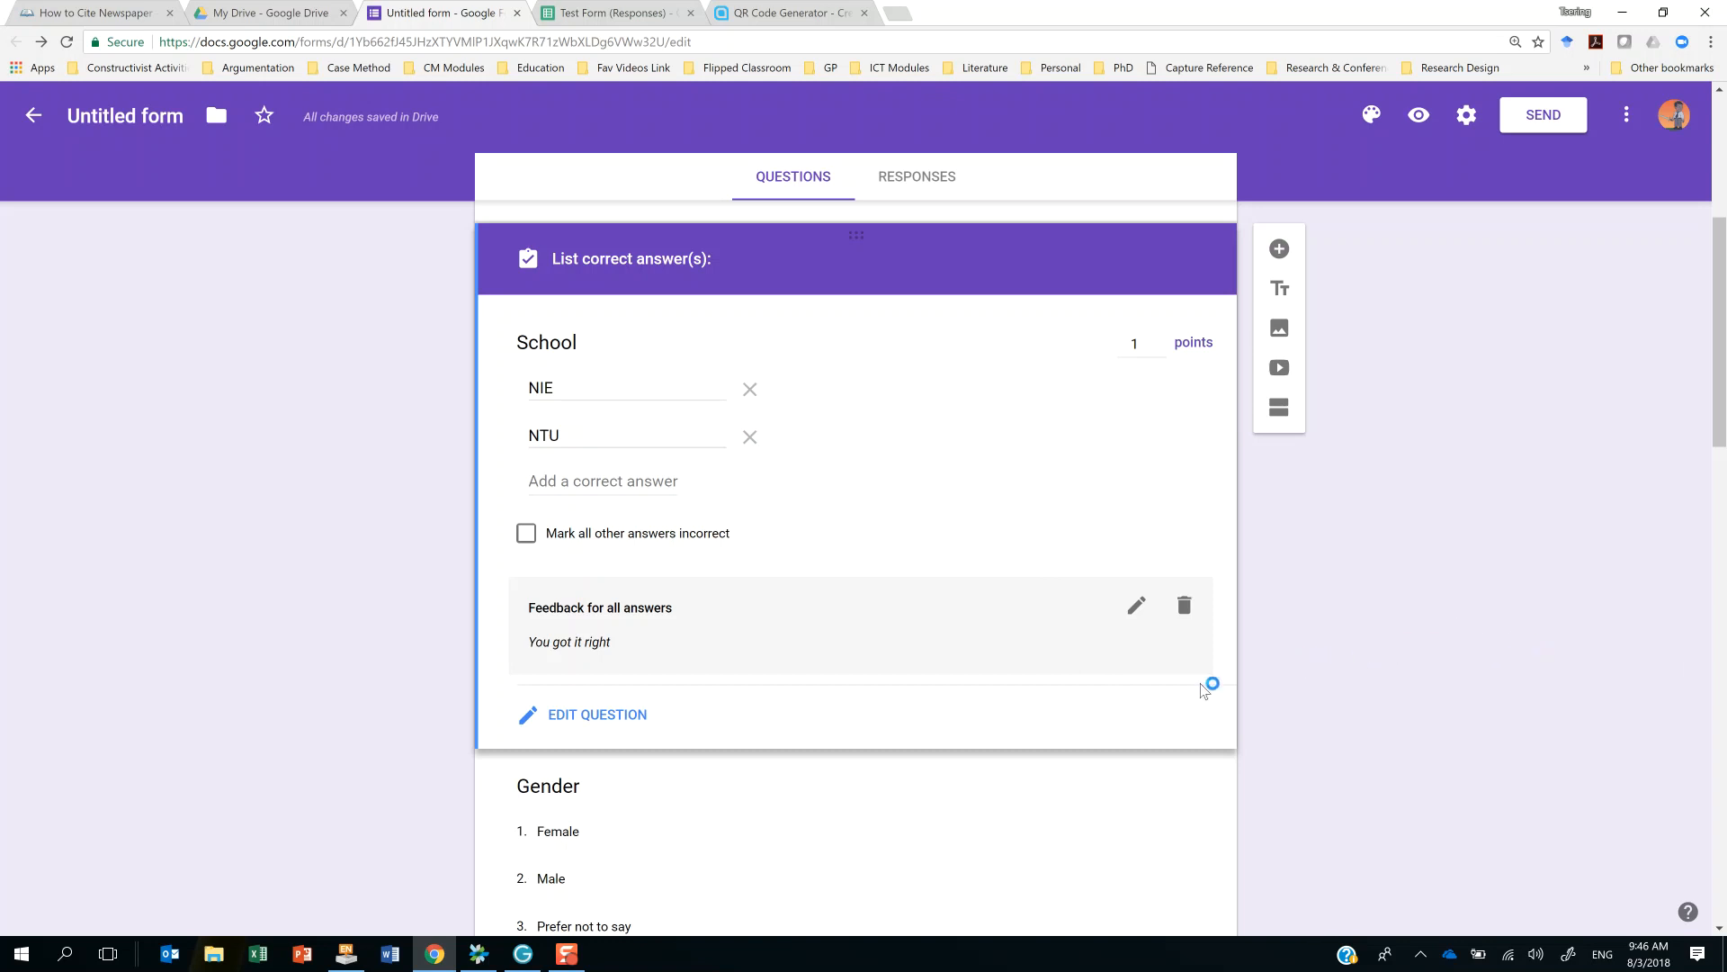
{"action": "left_click", "coordinate": [963, 831]}
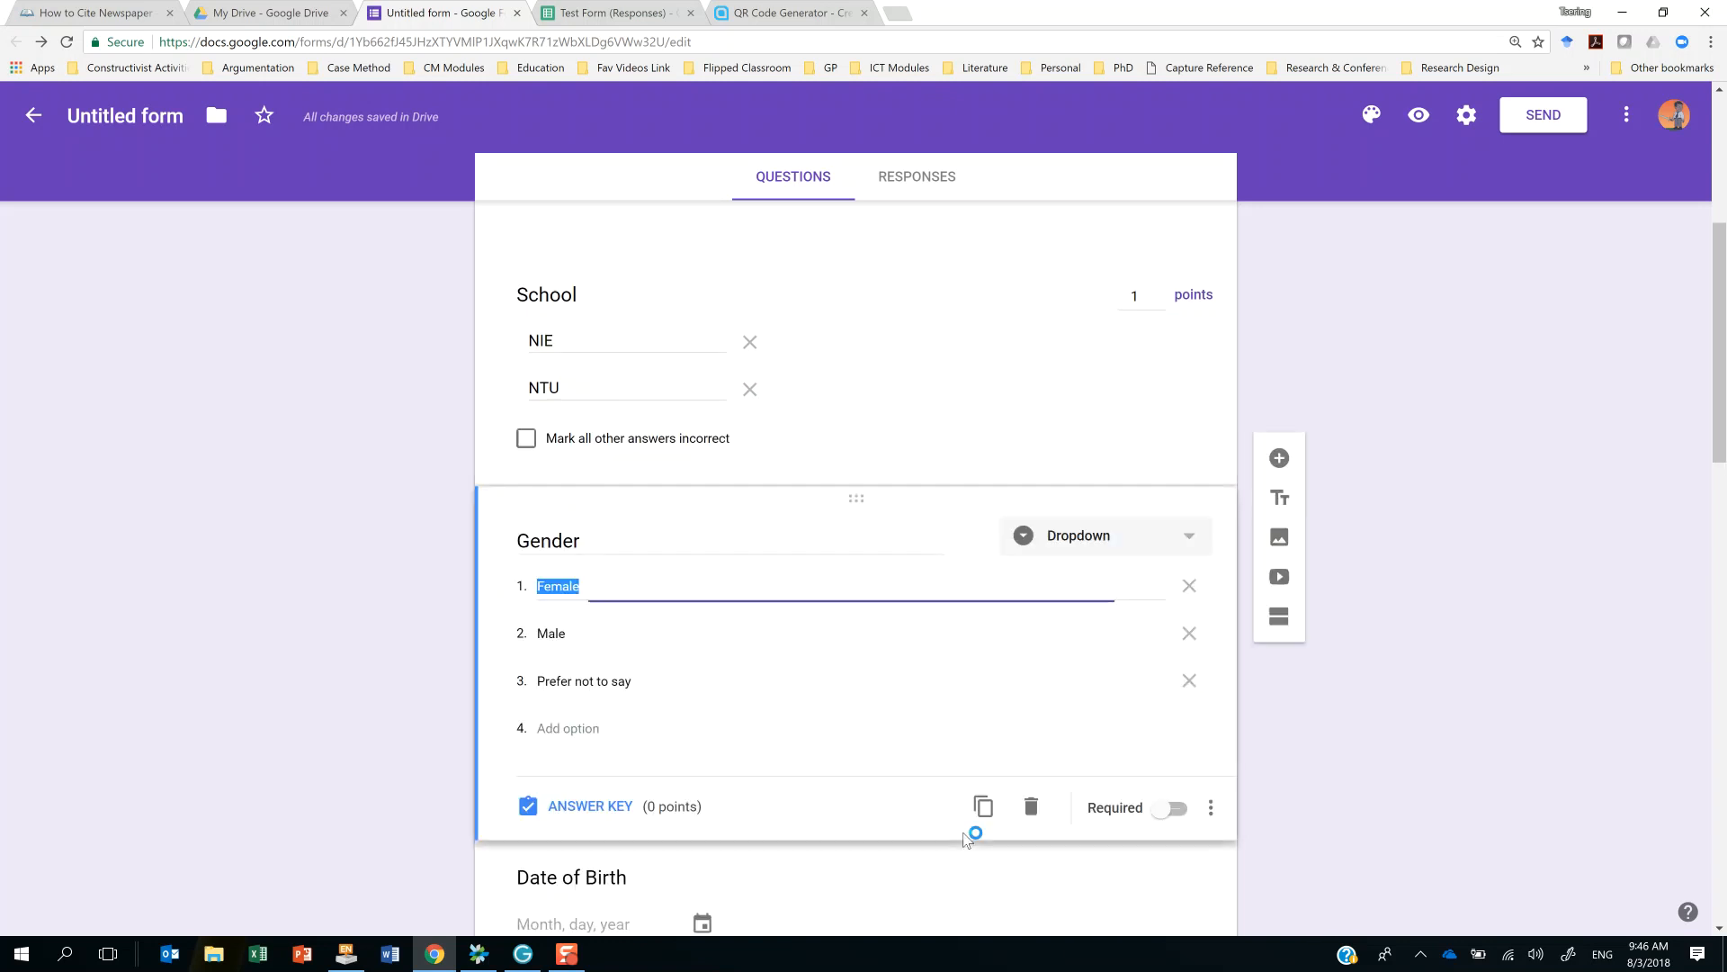
{"action": "scroll", "coordinate": [816, 455], "scroll_direction": "up", "scroll_amount": 1}
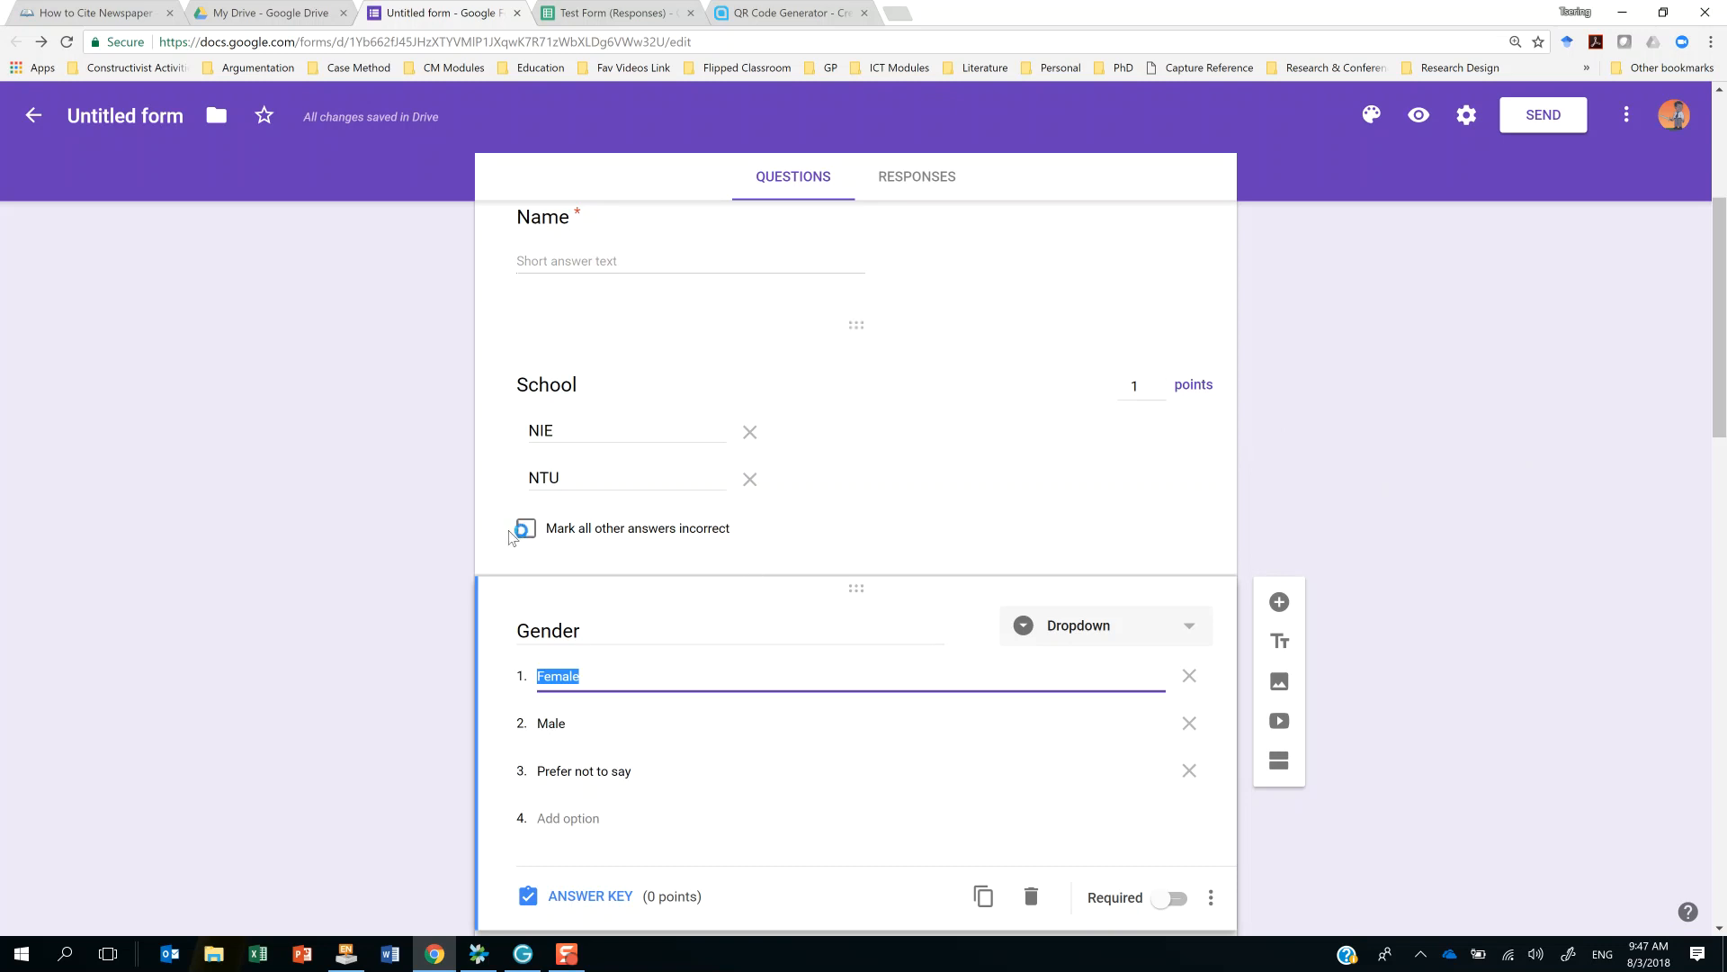
{"action": "left_click", "coordinate": [530, 628]}
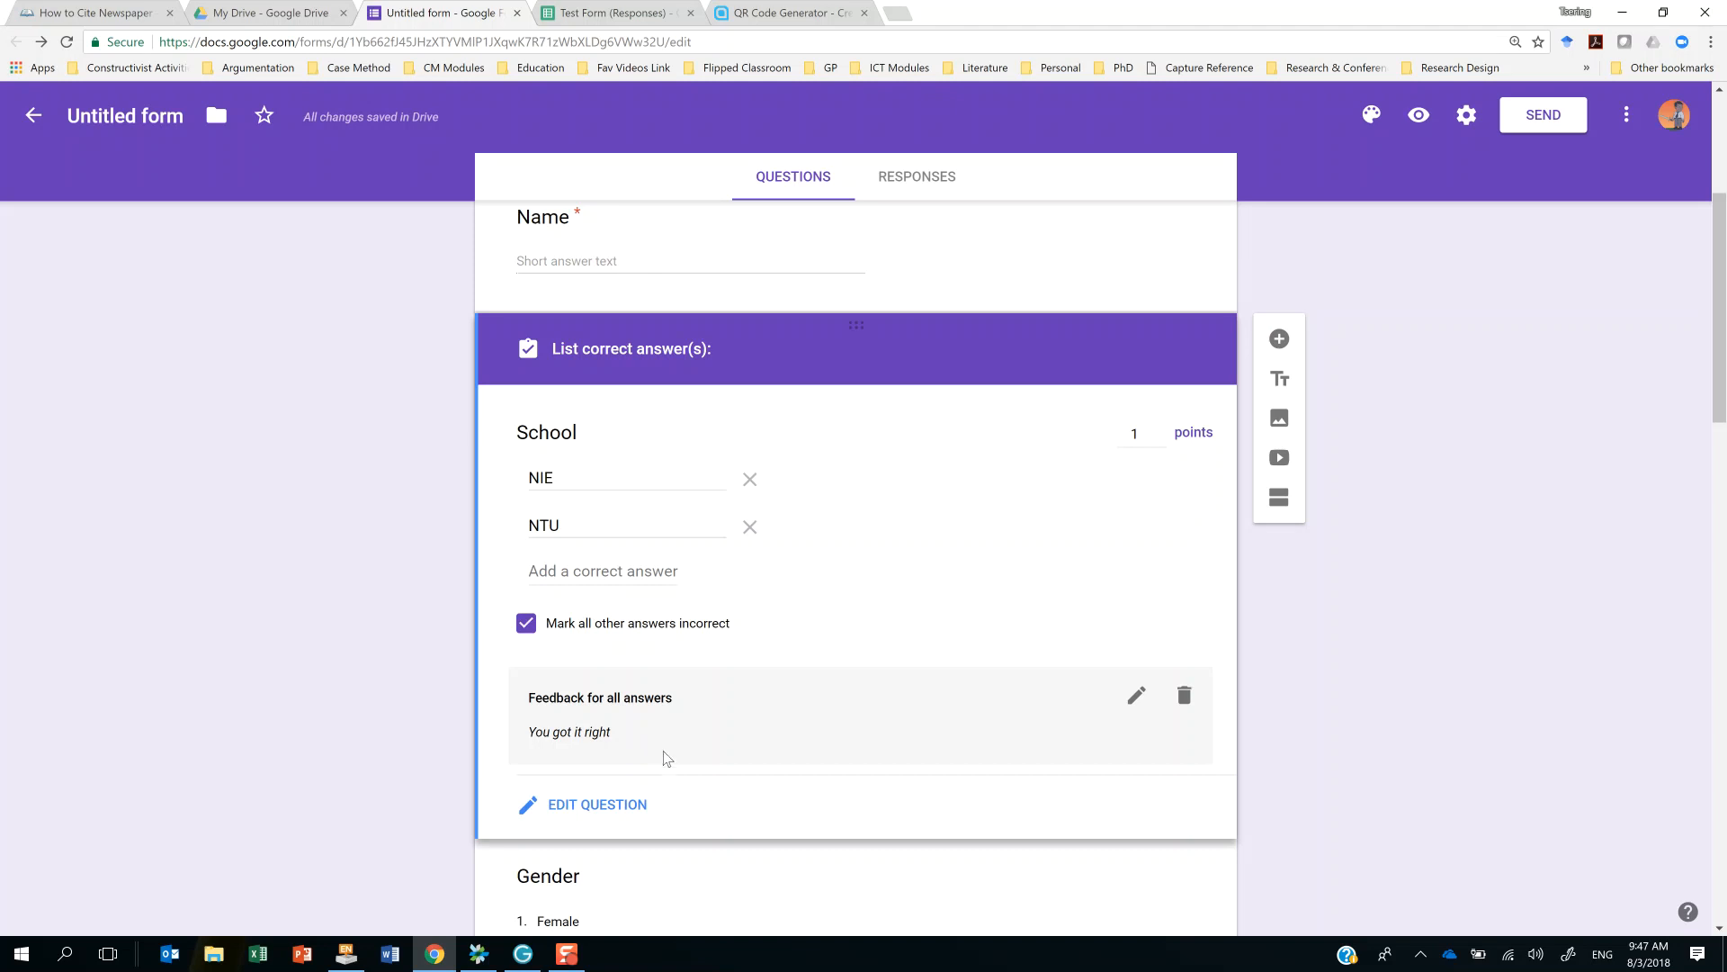
Generate a shortened sharing link for the form and copy it.
{"action": "scroll", "coordinate": [672, 738], "scroll_direction": "down", "scroll_amount": 4}
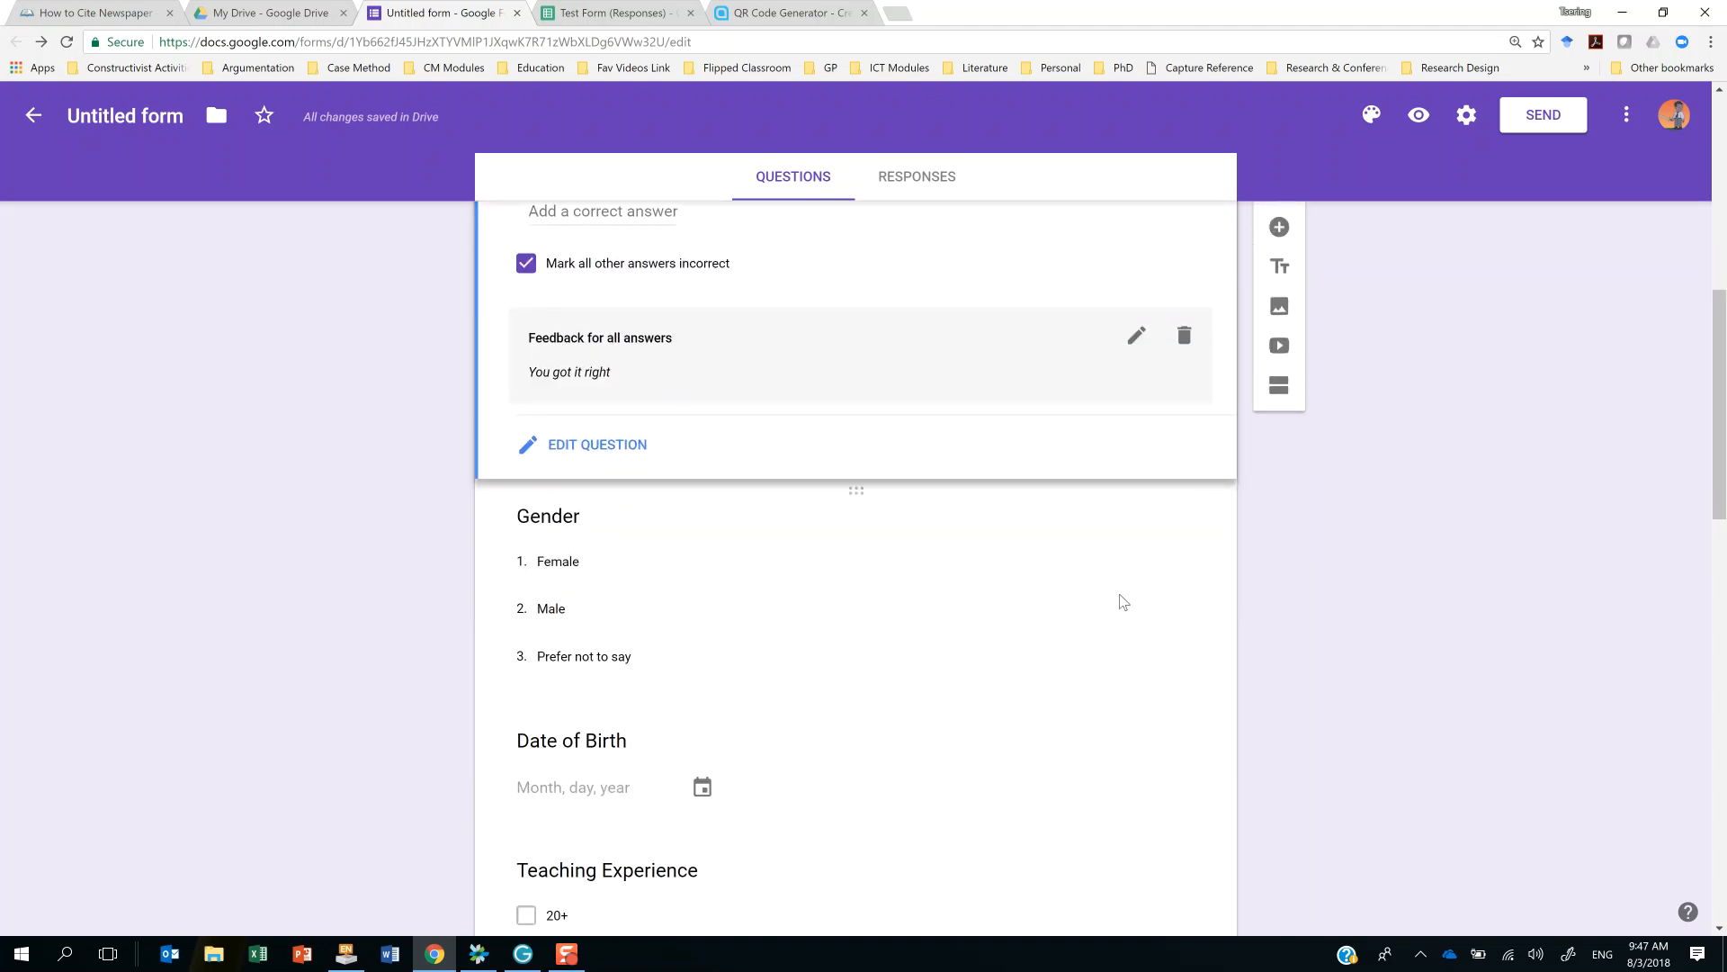
{"action": "left_click", "coordinate": [1553, 119]}
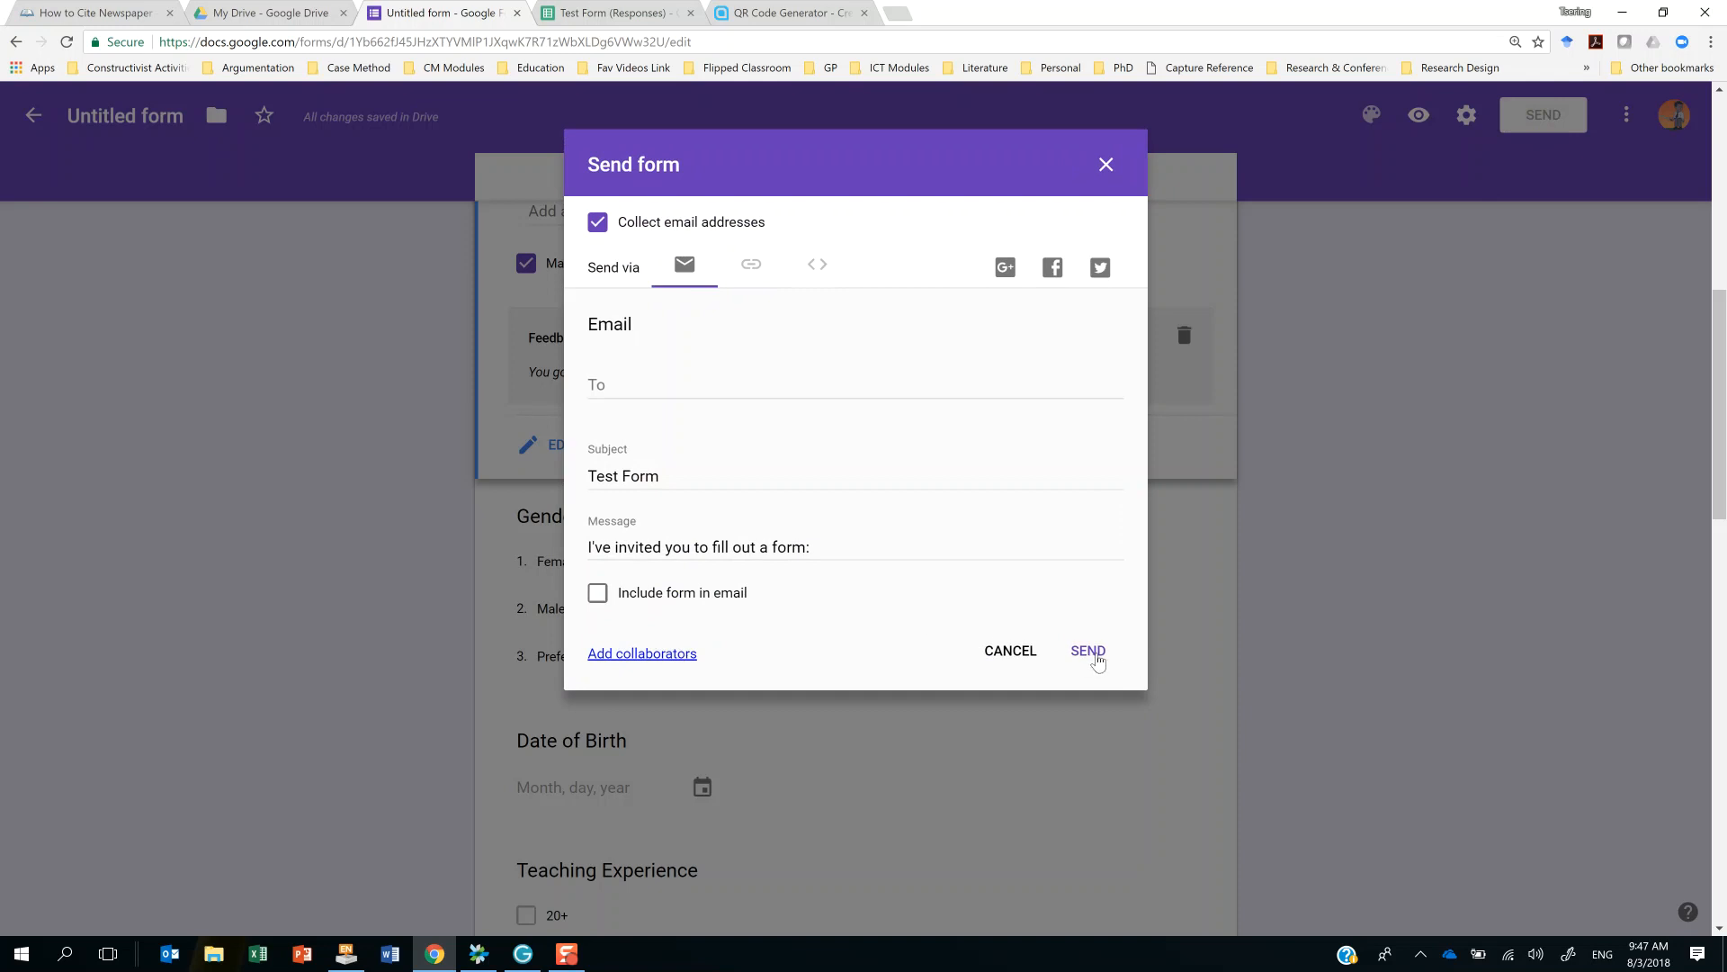
{"action": "left_click", "coordinate": [751, 265]}
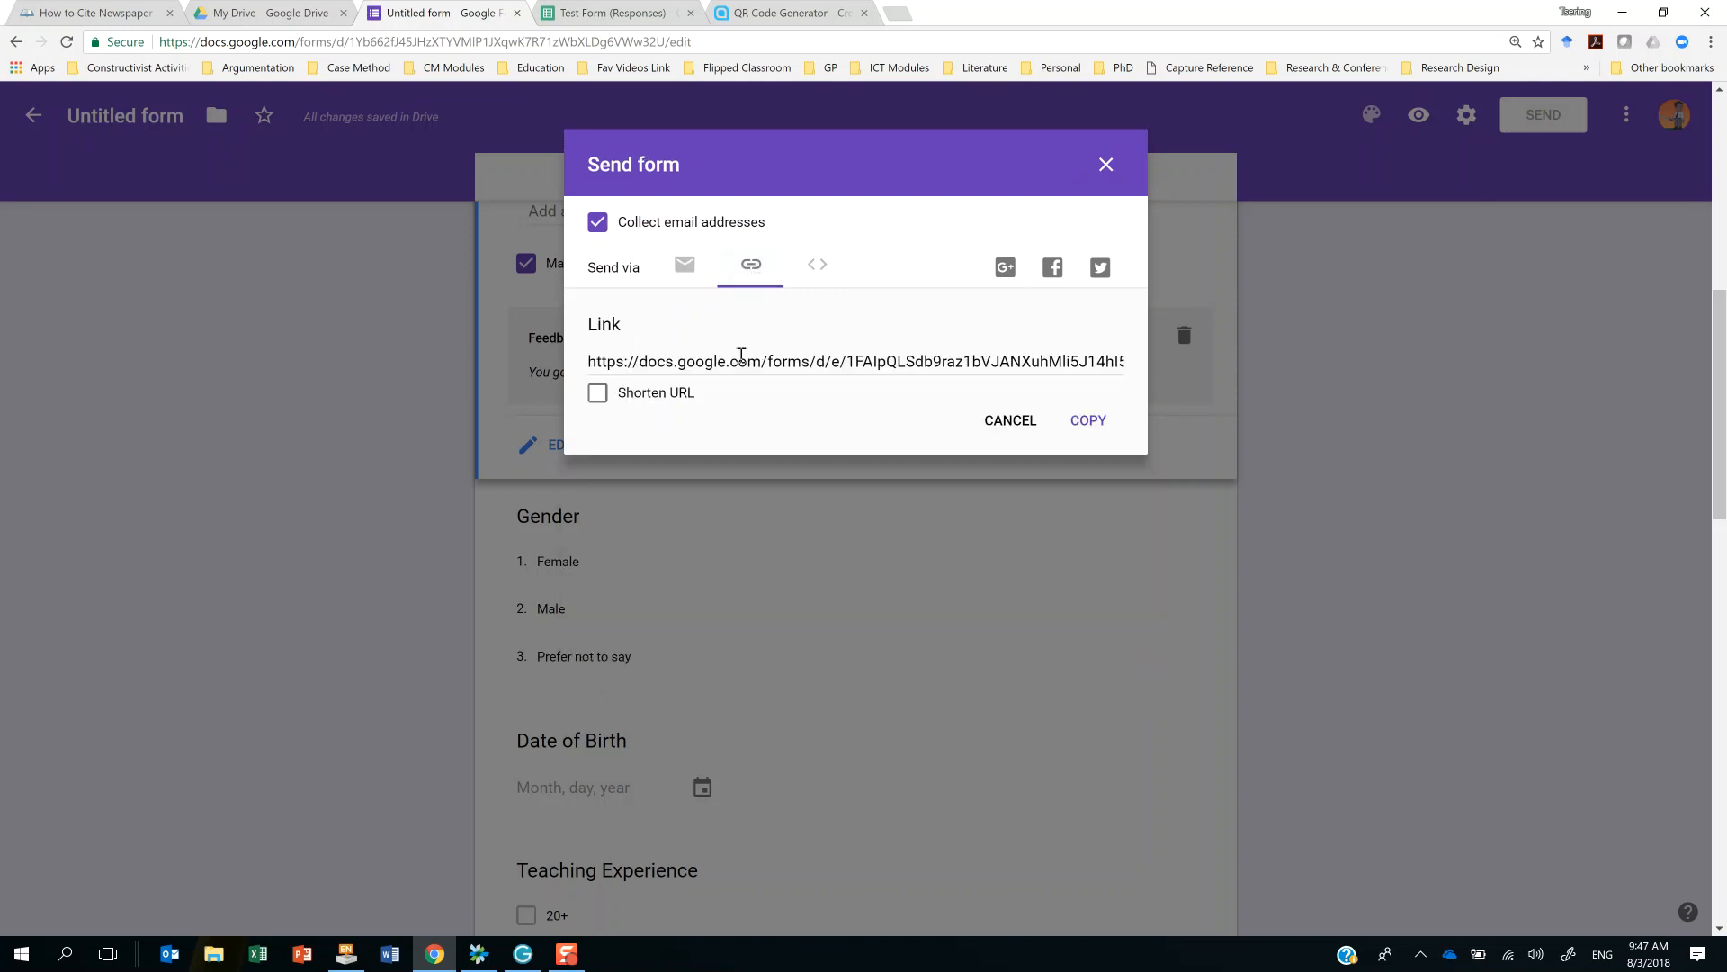
{"action": "left_click", "coordinate": [598, 393]}
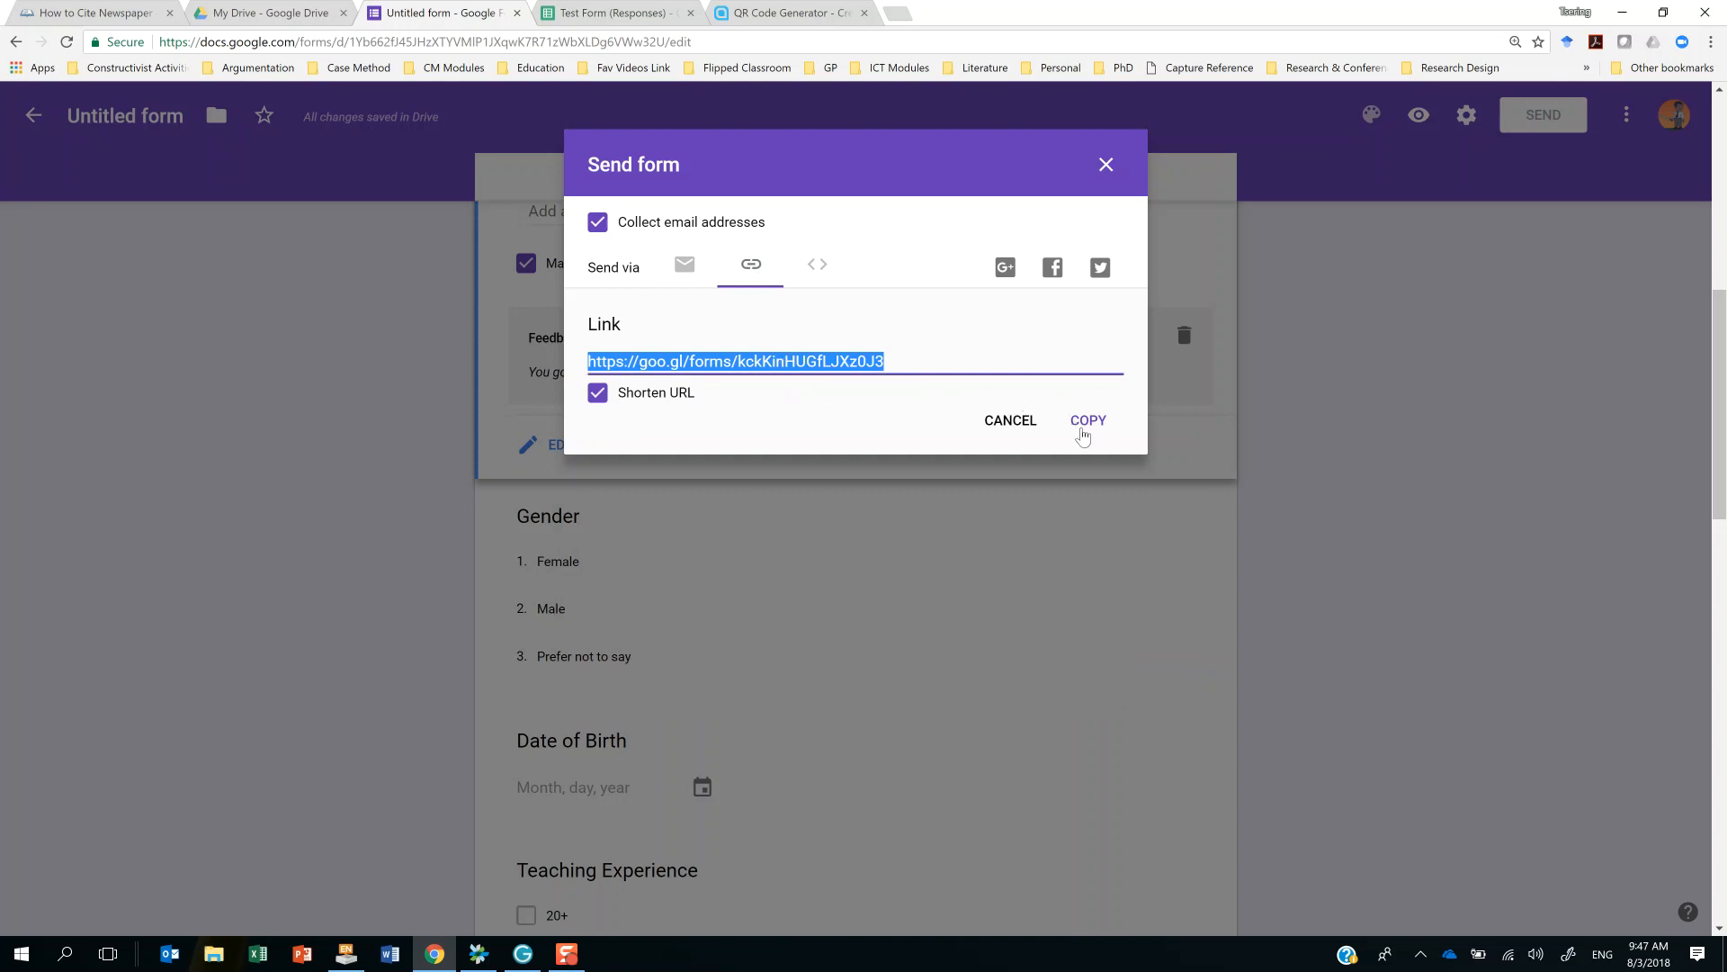
{"action": "left_click", "coordinate": [1084, 436]}
Open the live form from the copied short link, replacing the QR Code Generator page.
{"action": "left_click", "coordinate": [837, 12]}
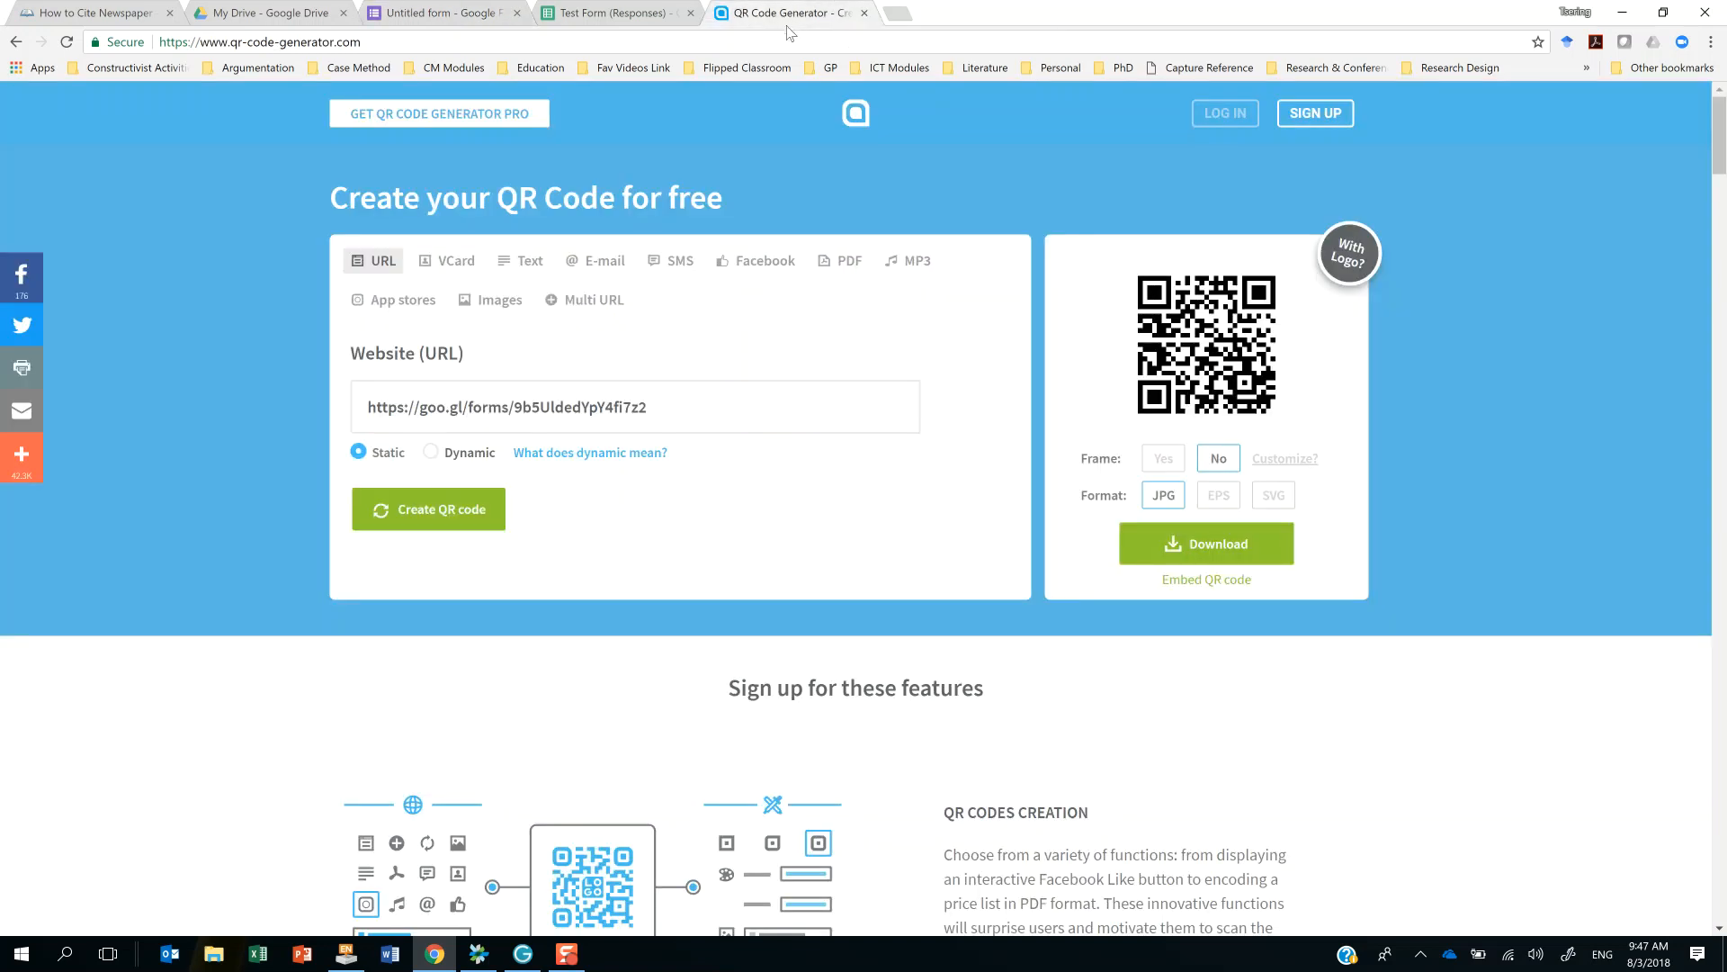
{"action": "left_click", "coordinate": [777, 42]}
{"action": "right_click", "coordinate": [776, 42]}
{"action": "left_click", "coordinate": [819, 151]}
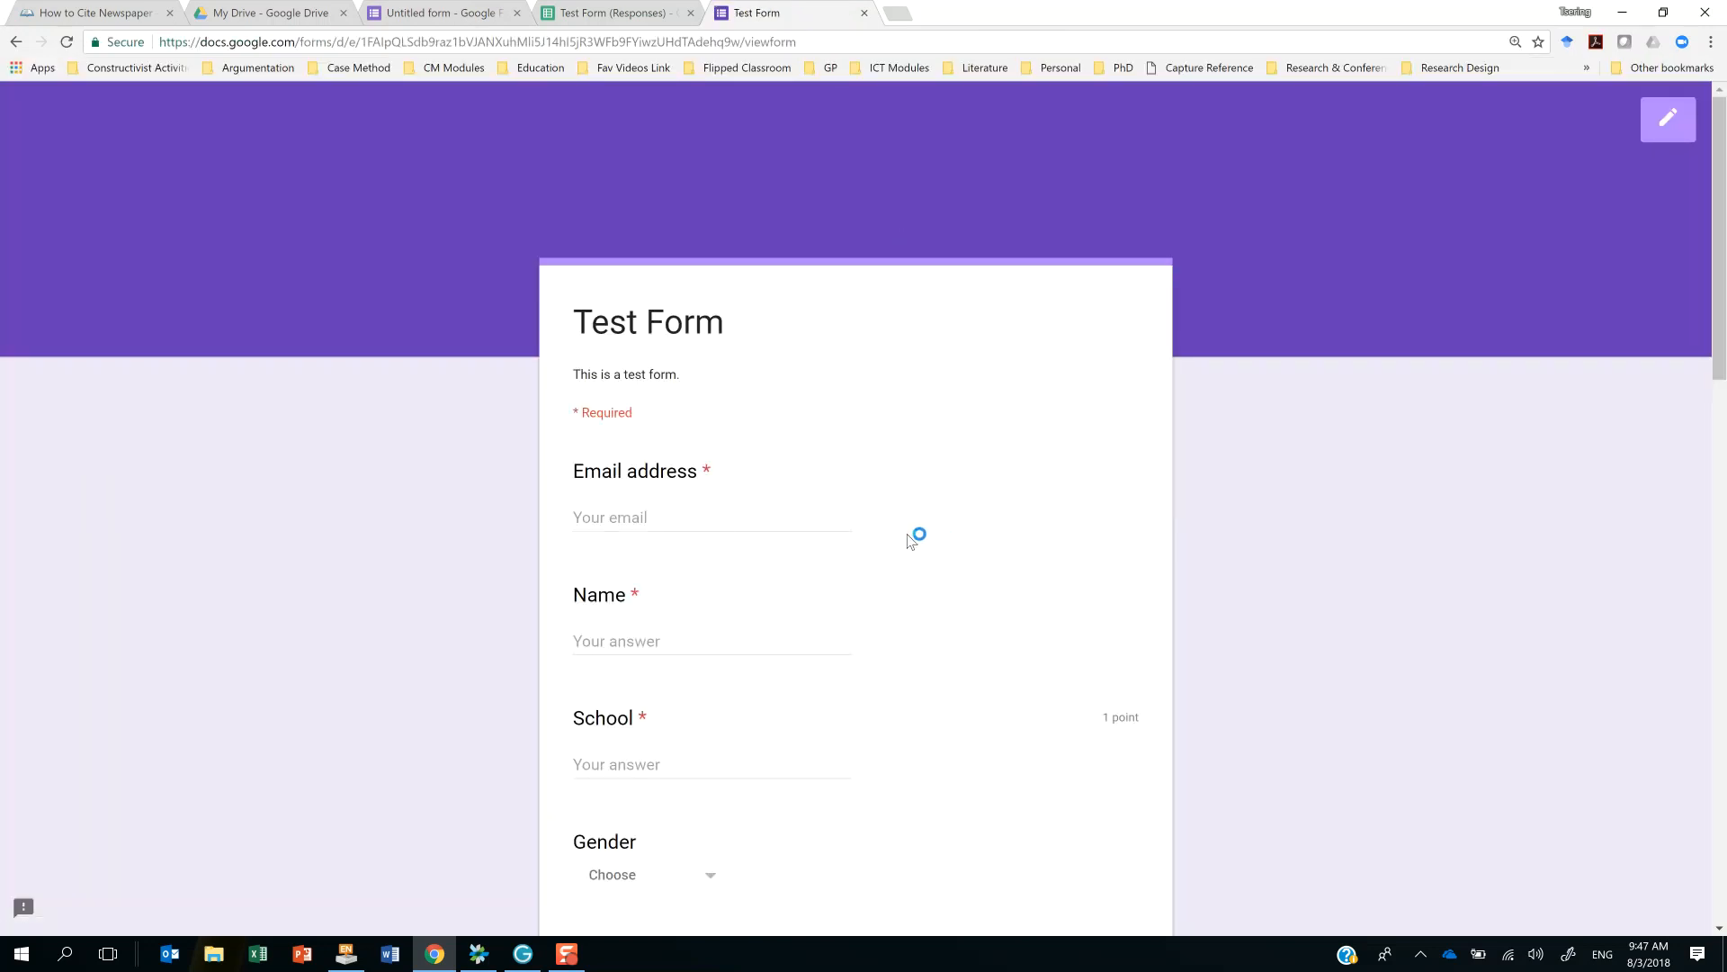
Enter "NTU" as the answer to the School question in the live form.
{"action": "scroll", "coordinate": [852, 604], "scroll_direction": "down", "scroll_amount": 1}
{"action": "scroll", "coordinate": [856, 611], "scroll_direction": "down", "scroll_amount": 1}
{"action": "left_click", "coordinate": [616, 577]}
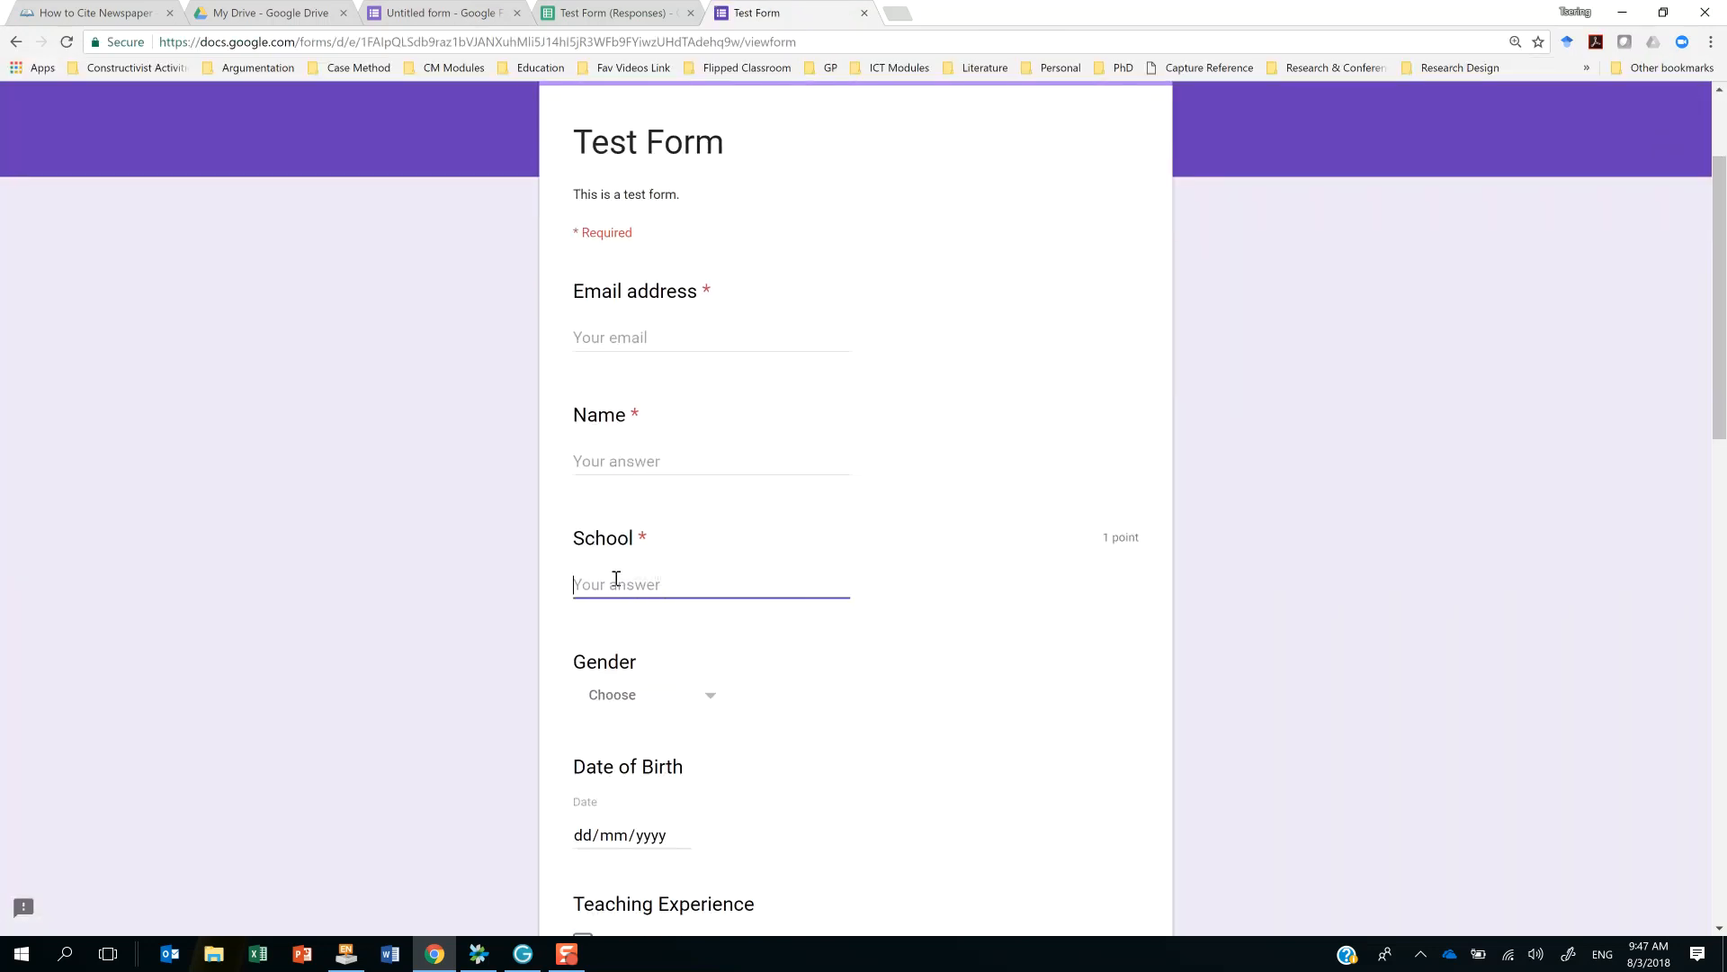
{"action": "type", "text": "NTU"}
{"action": "left_click", "coordinate": [1442, 755]}
Review the live form from the respondent's view, checking the School question's points and the remaining questions through to the submit area.
{"action": "scroll", "coordinate": [870, 898], "scroll_direction": "down", "scroll_amount": 16}
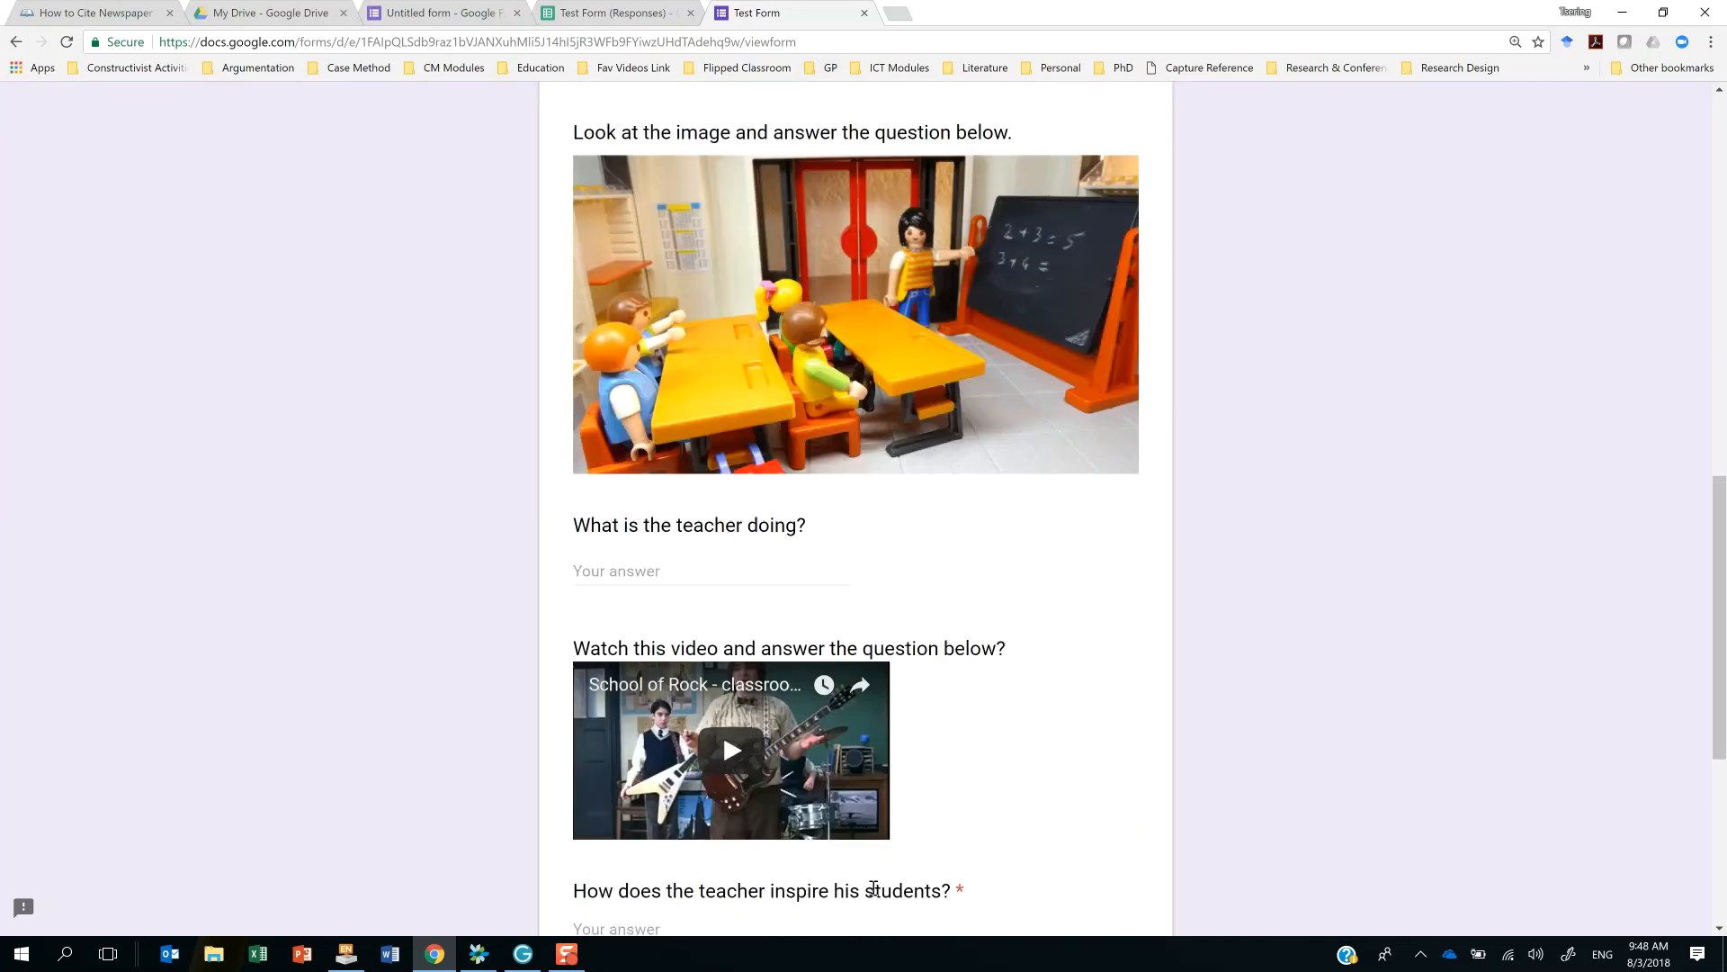
{"action": "scroll", "coordinate": [872, 877], "scroll_direction": "up", "scroll_amount": 15}
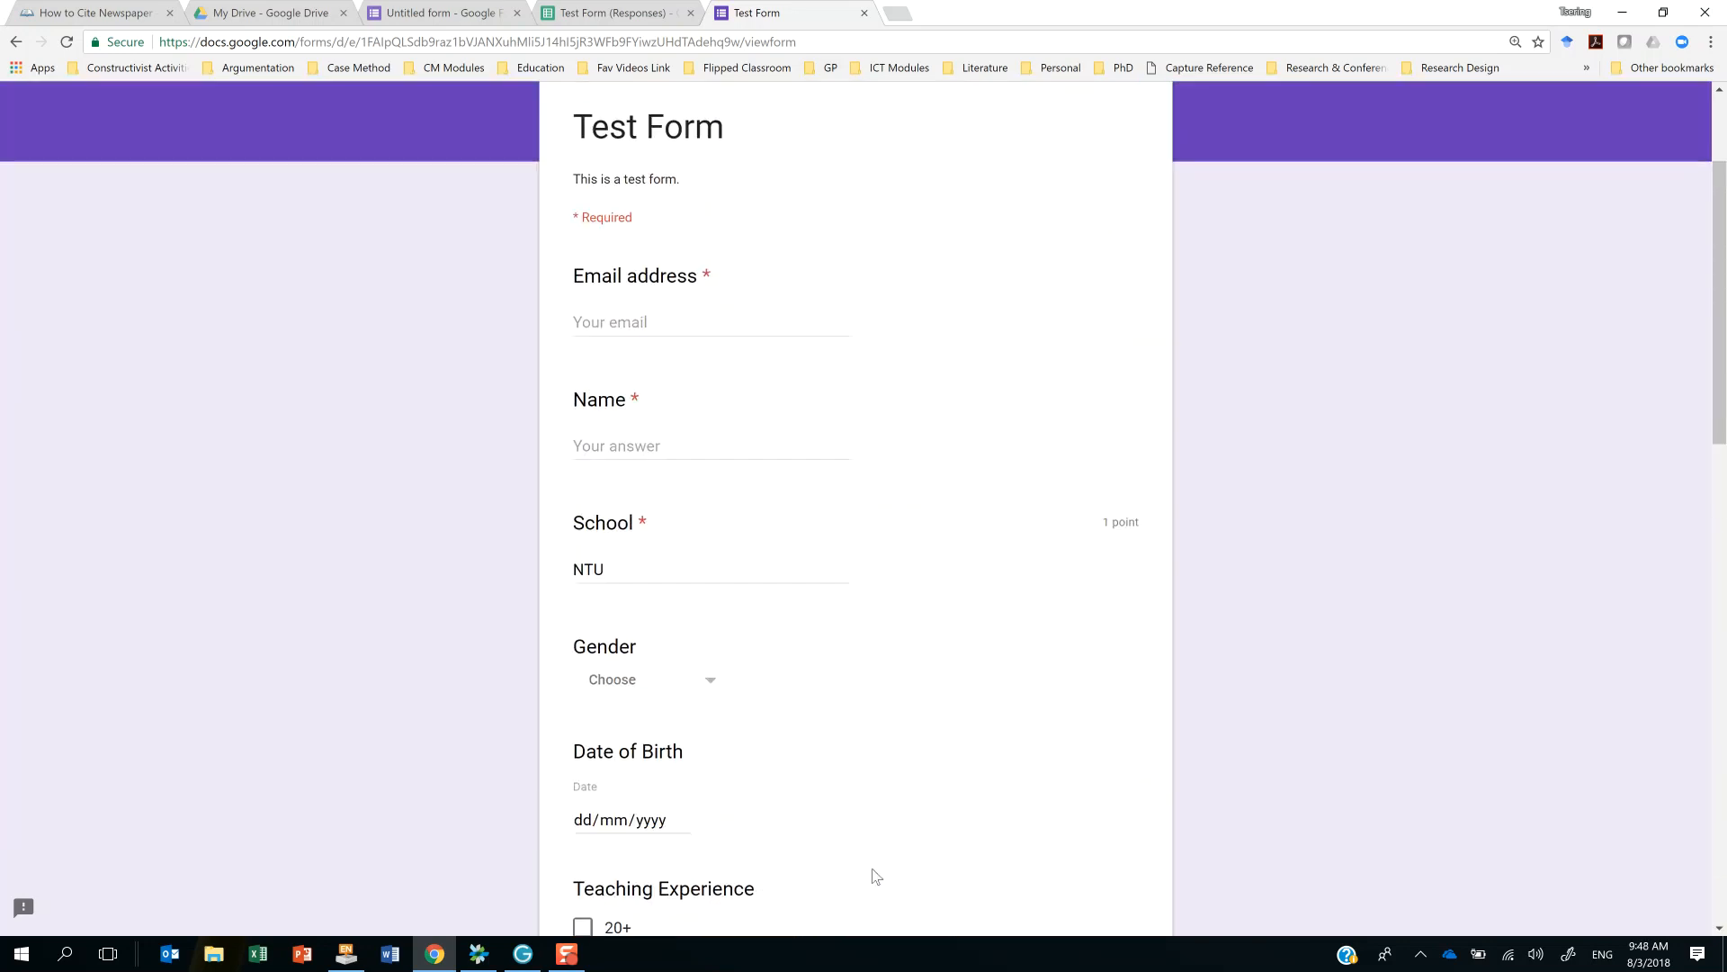
{"action": "scroll", "coordinate": [694, 759], "scroll_direction": "down", "scroll_amount": 2}
{"action": "left_click", "coordinate": [621, 565]}
{"action": "scroll", "coordinate": [714, 635], "scroll_direction": "down", "scroll_amount": 15}
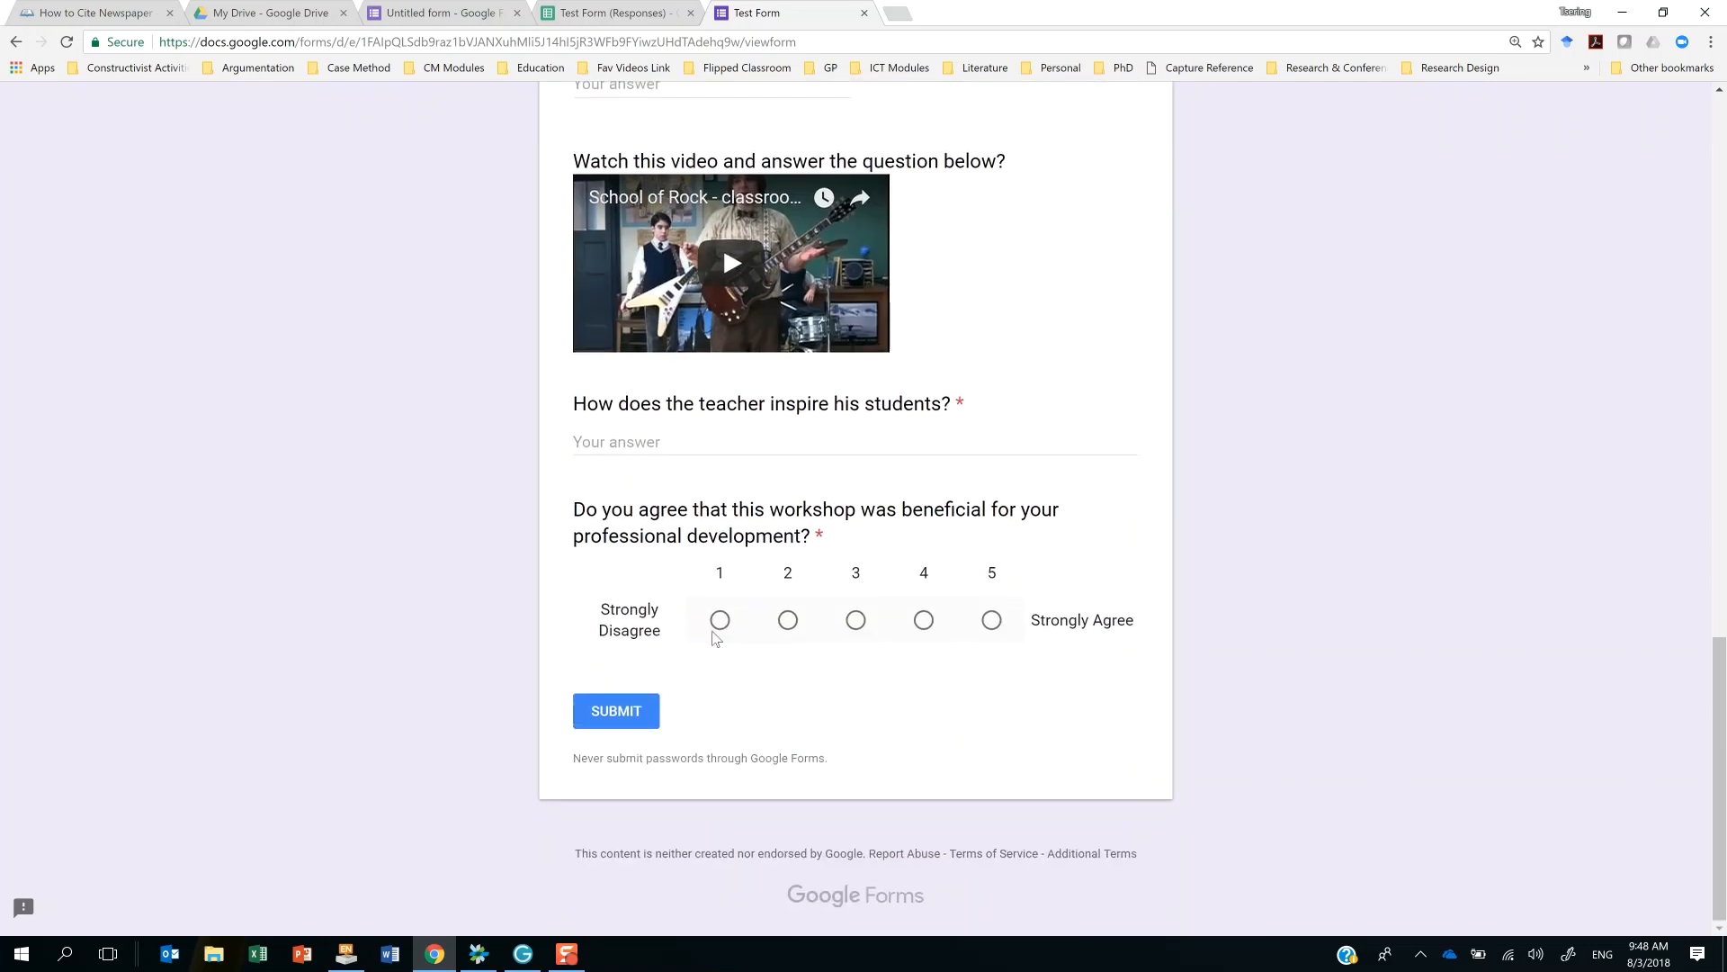
{"action": "scroll", "coordinate": [713, 635], "scroll_direction": "up", "scroll_amount": 15}
{"action": "scroll", "coordinate": [712, 635], "scroll_direction": "down", "scroll_amount": 2}
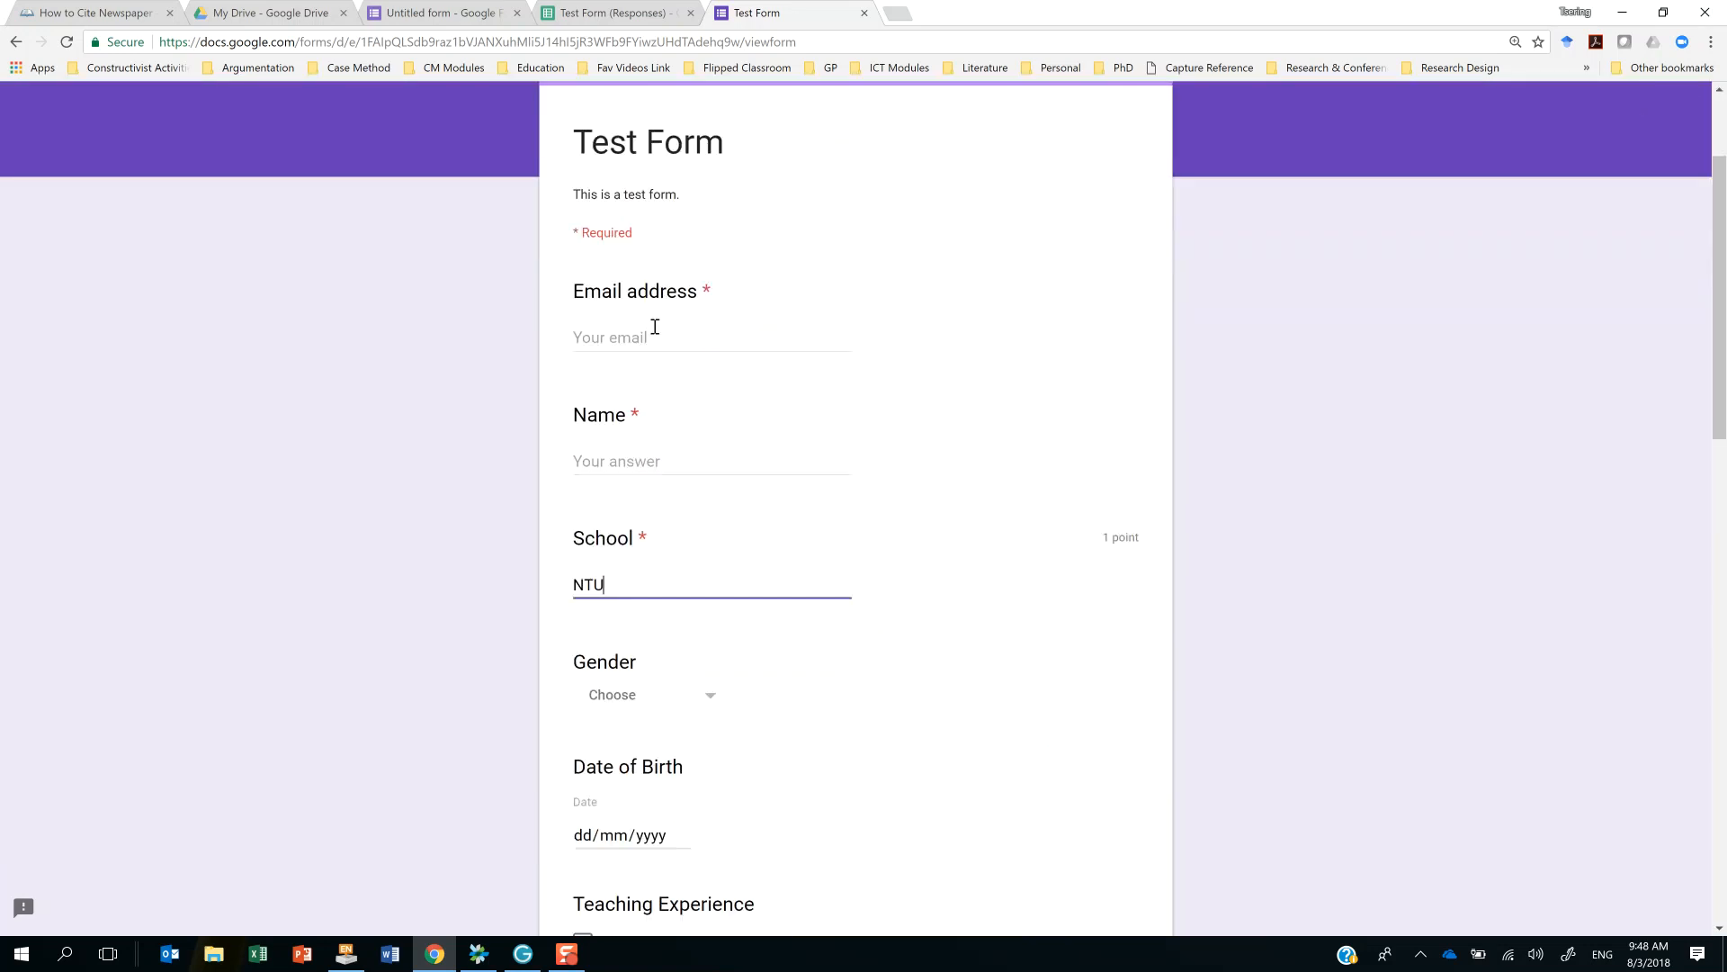
{"action": "scroll", "coordinate": [741, 822], "scroll_direction": "down", "scroll_amount": 4}
{"action": "scroll", "coordinate": [741, 822], "scroll_direction": "down", "scroll_amount": 7}
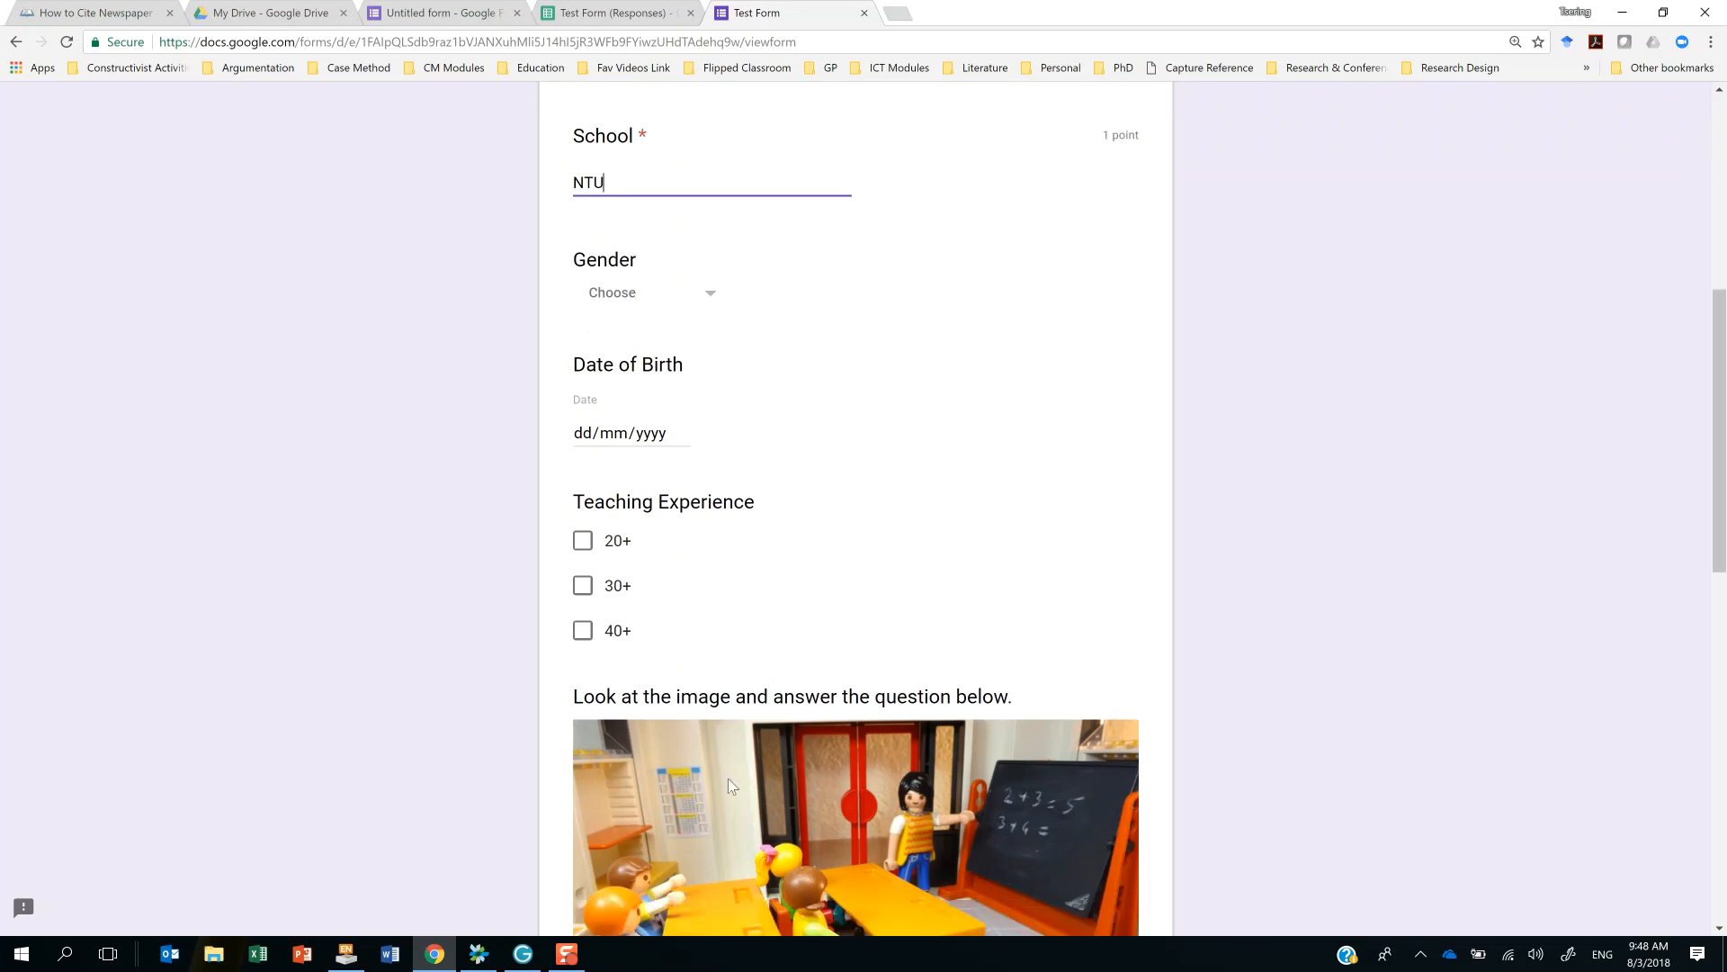
{"action": "scroll", "coordinate": [729, 769], "scroll_direction": "down", "scroll_amount": 3}
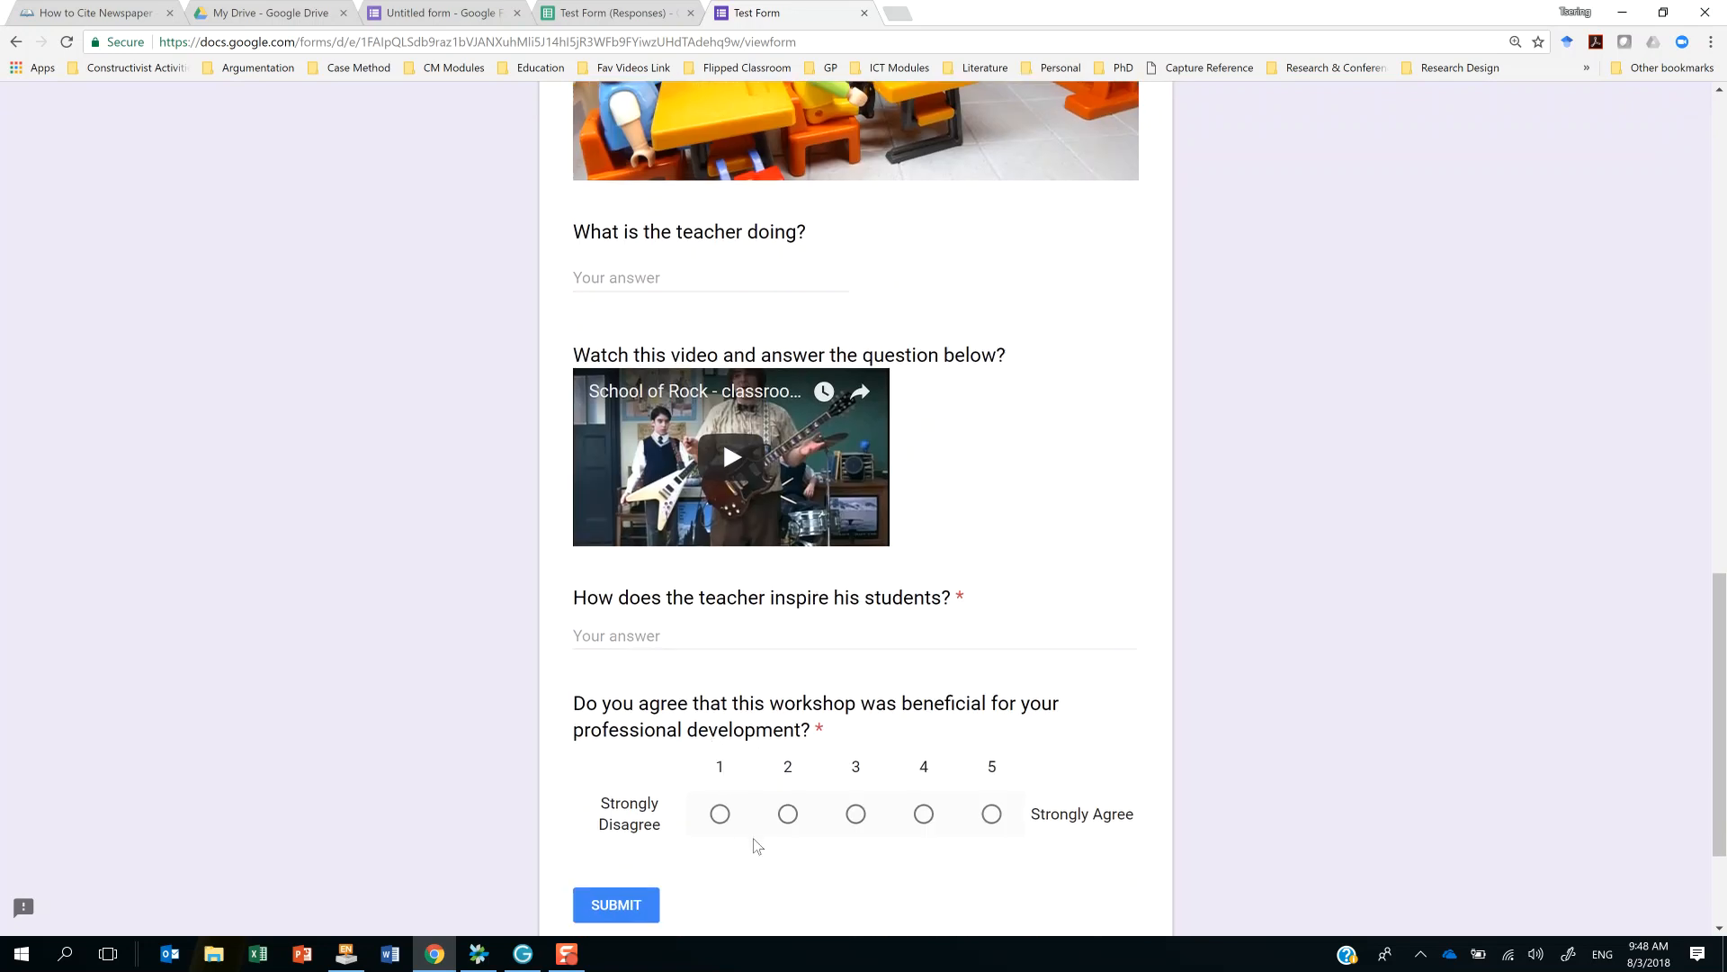
{"action": "scroll", "coordinate": [694, 698], "scroll_direction": "down", "scroll_amount": 2}
{"action": "scroll", "coordinate": [693, 702], "scroll_direction": "up", "scroll_amount": 3}
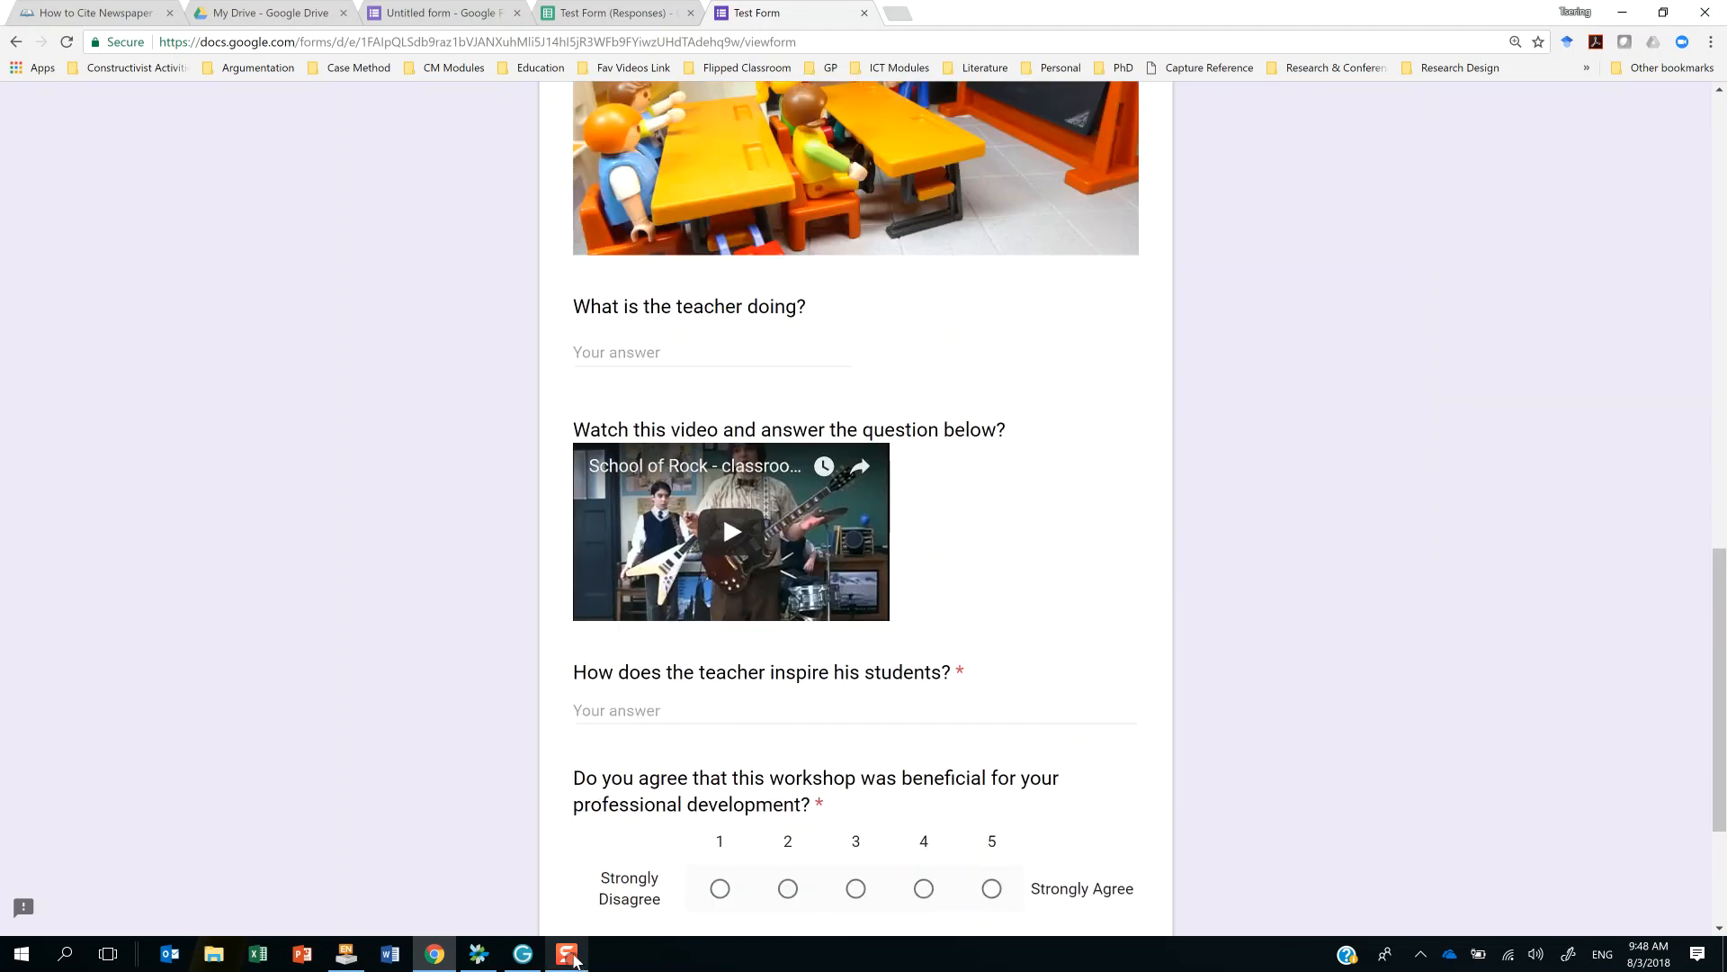
{"action": "mouse_move", "coordinate": [573, 960]}
{"action": "scroll", "coordinate": [1377, 621], "scroll_direction": "up", "scroll_amount": 15}
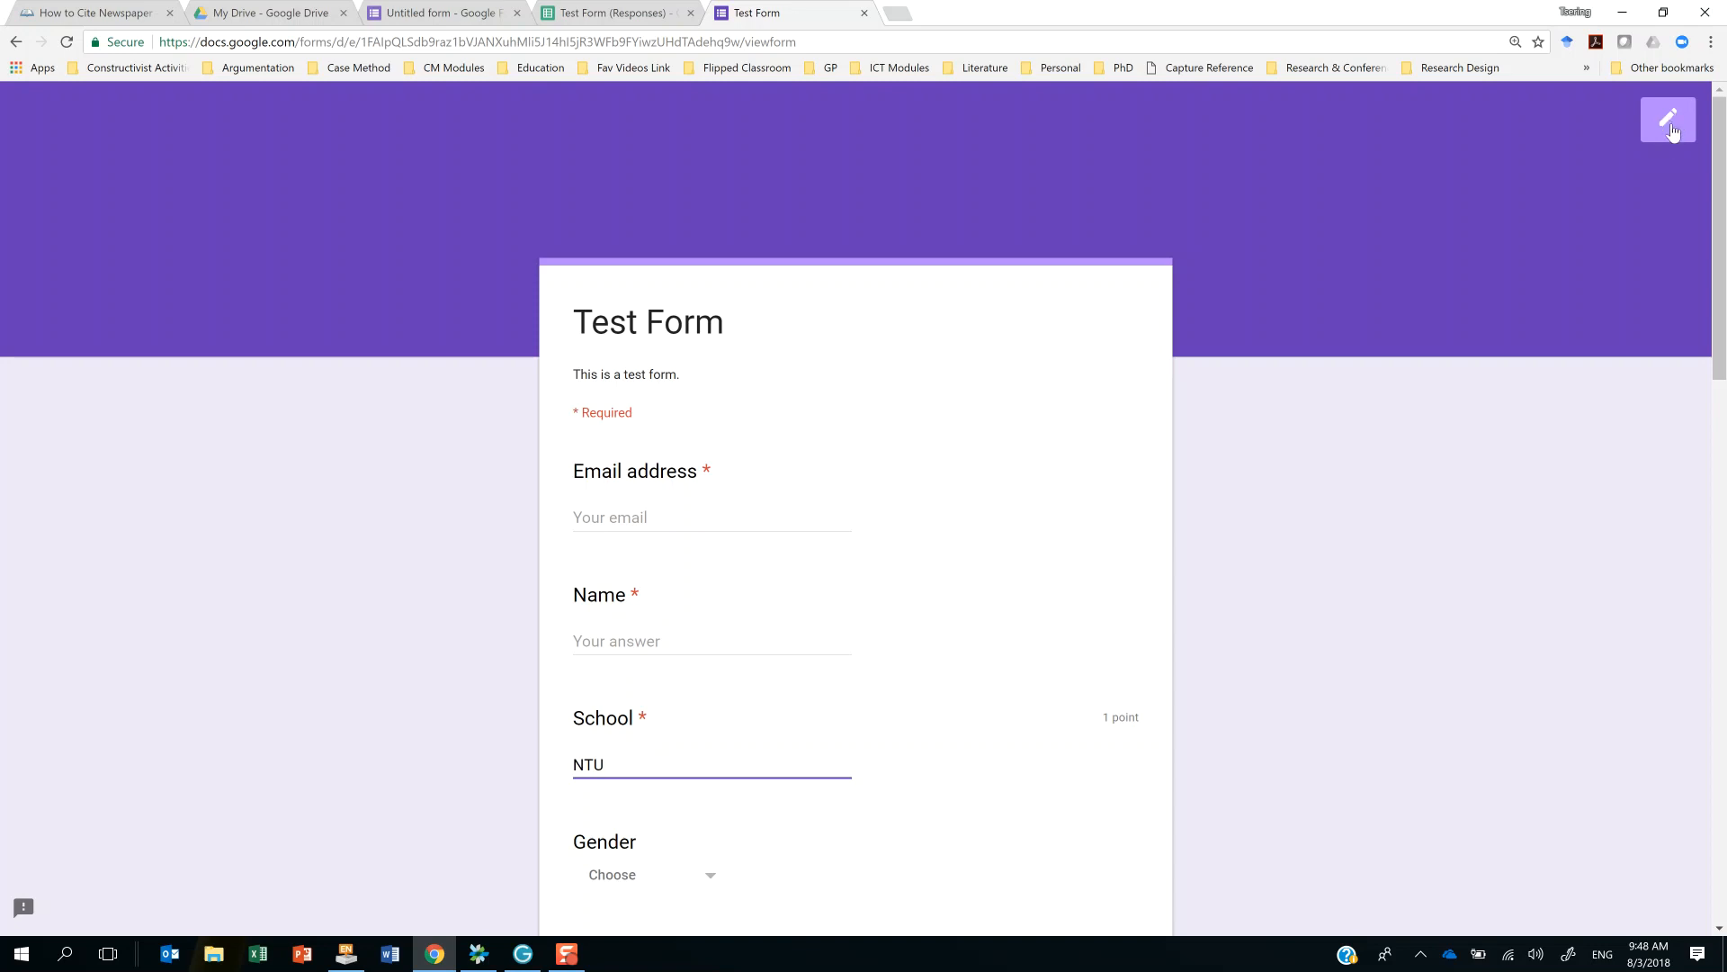
Return to editing the form, discarding the unsubmitted answer, and change its theme colour to blue.
{"action": "left_click", "coordinate": [1669, 129]}
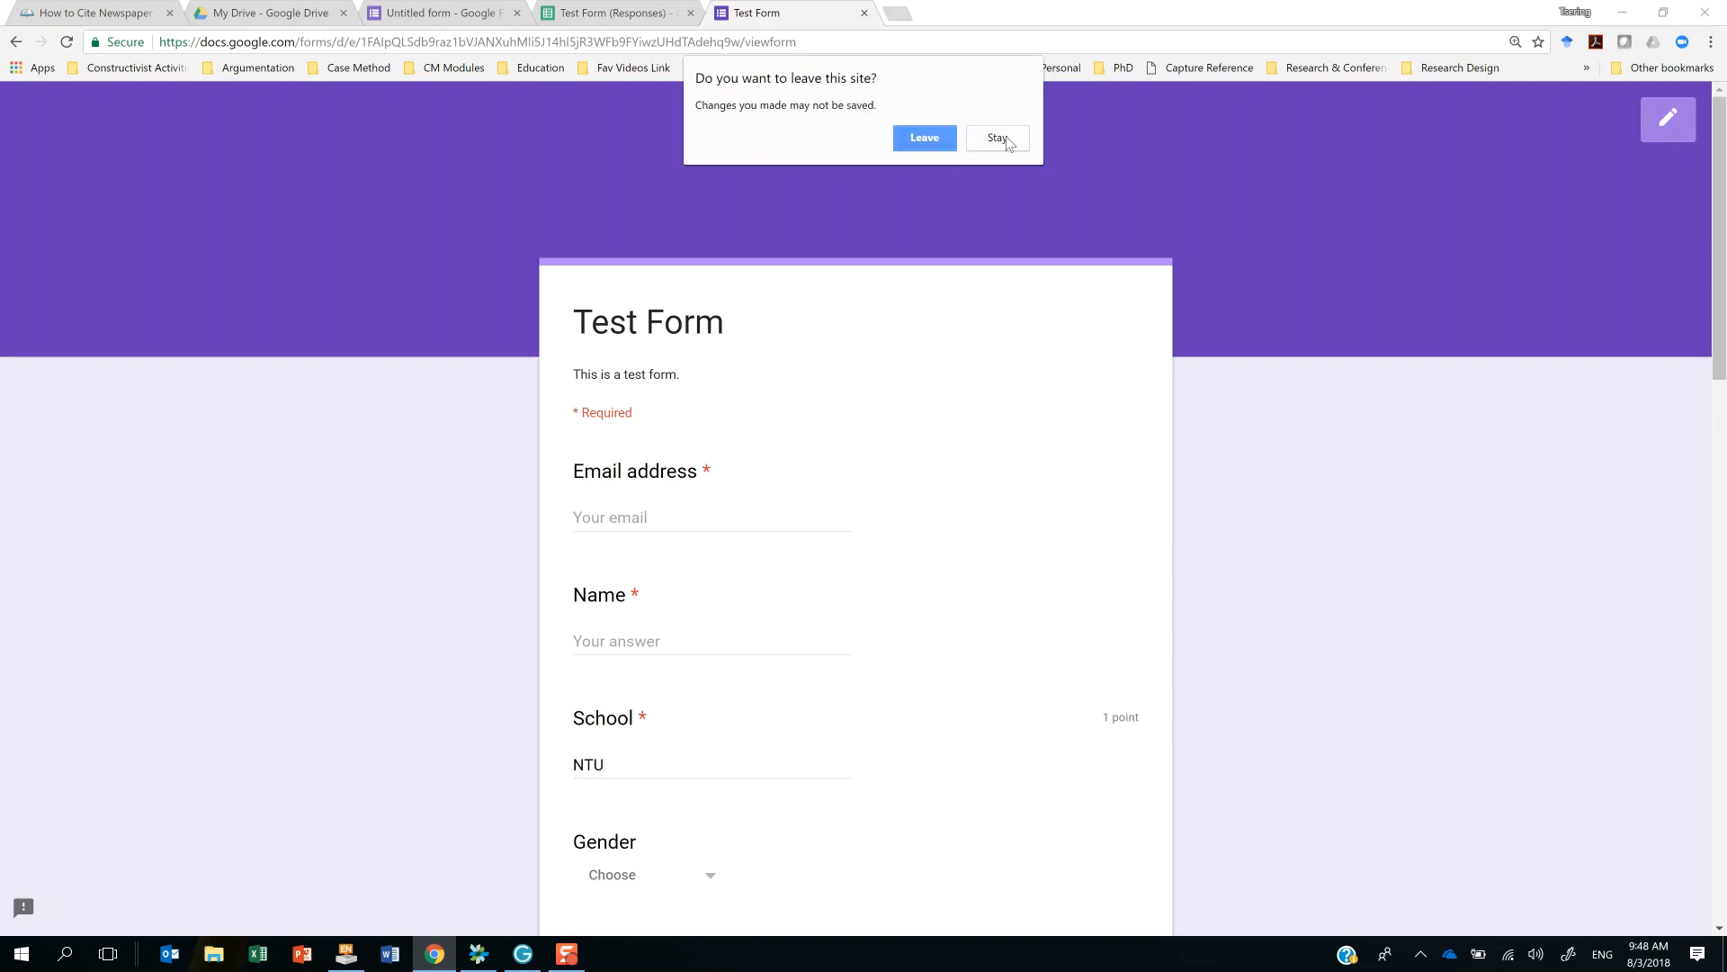
{"action": "left_click", "coordinate": [936, 149]}
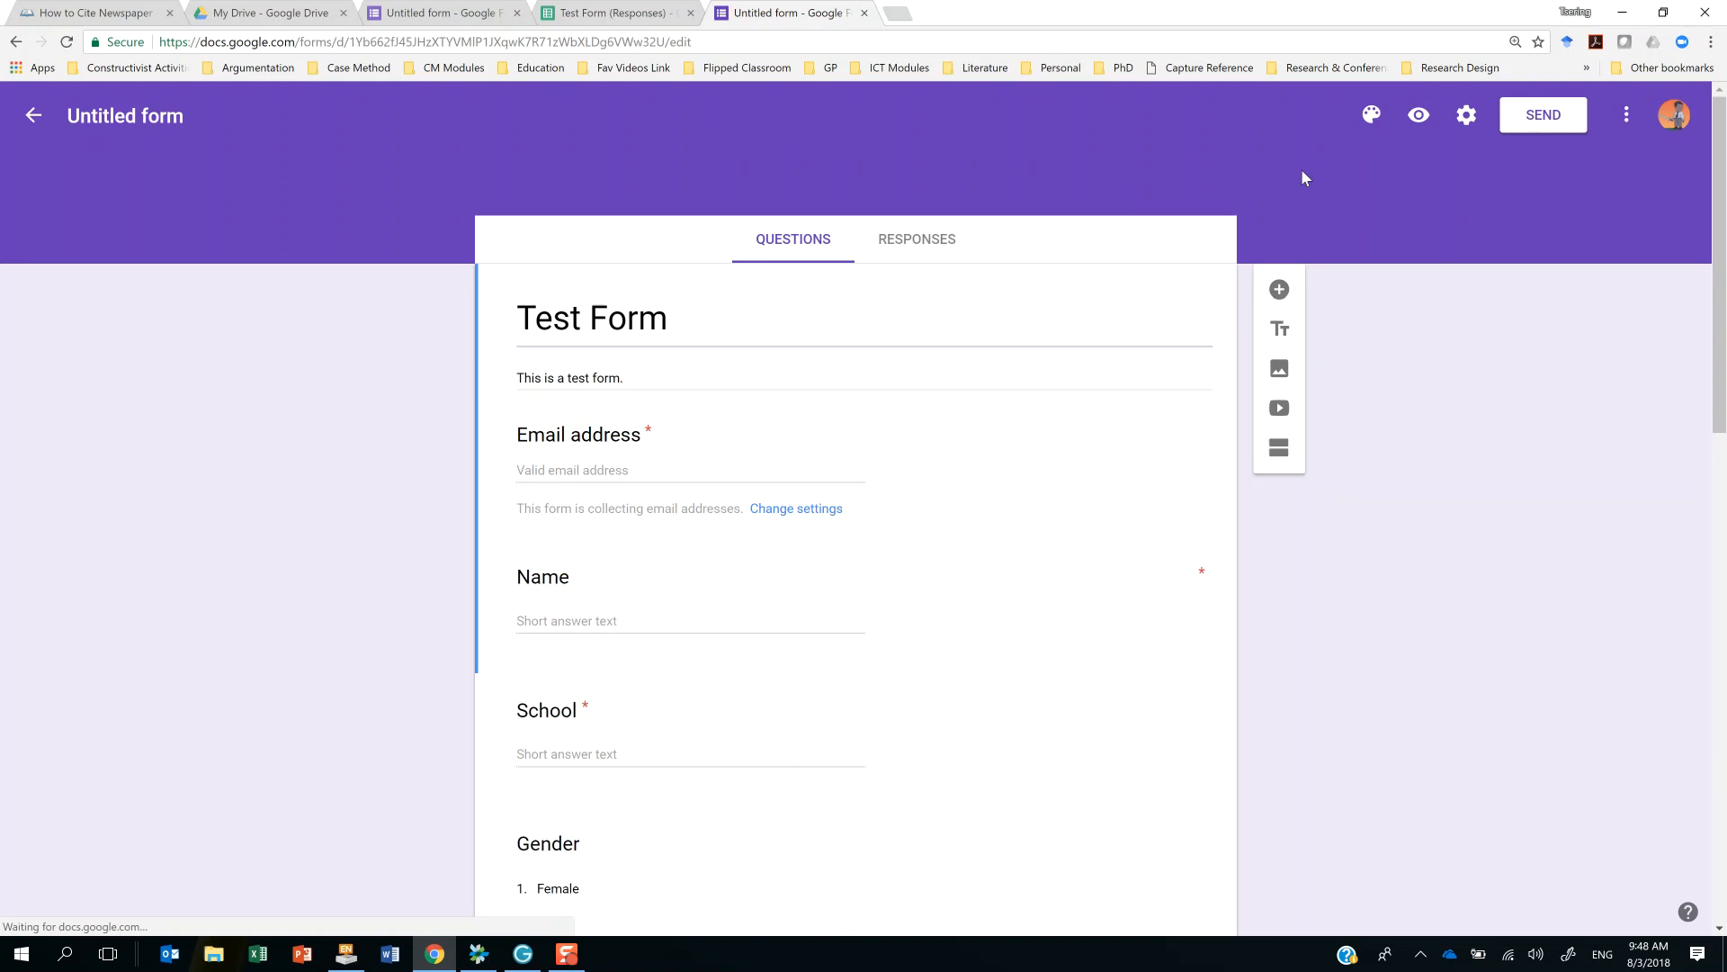
{"action": "left_click", "coordinate": [1372, 117]}
{"action": "left_click", "coordinate": [1444, 257]}
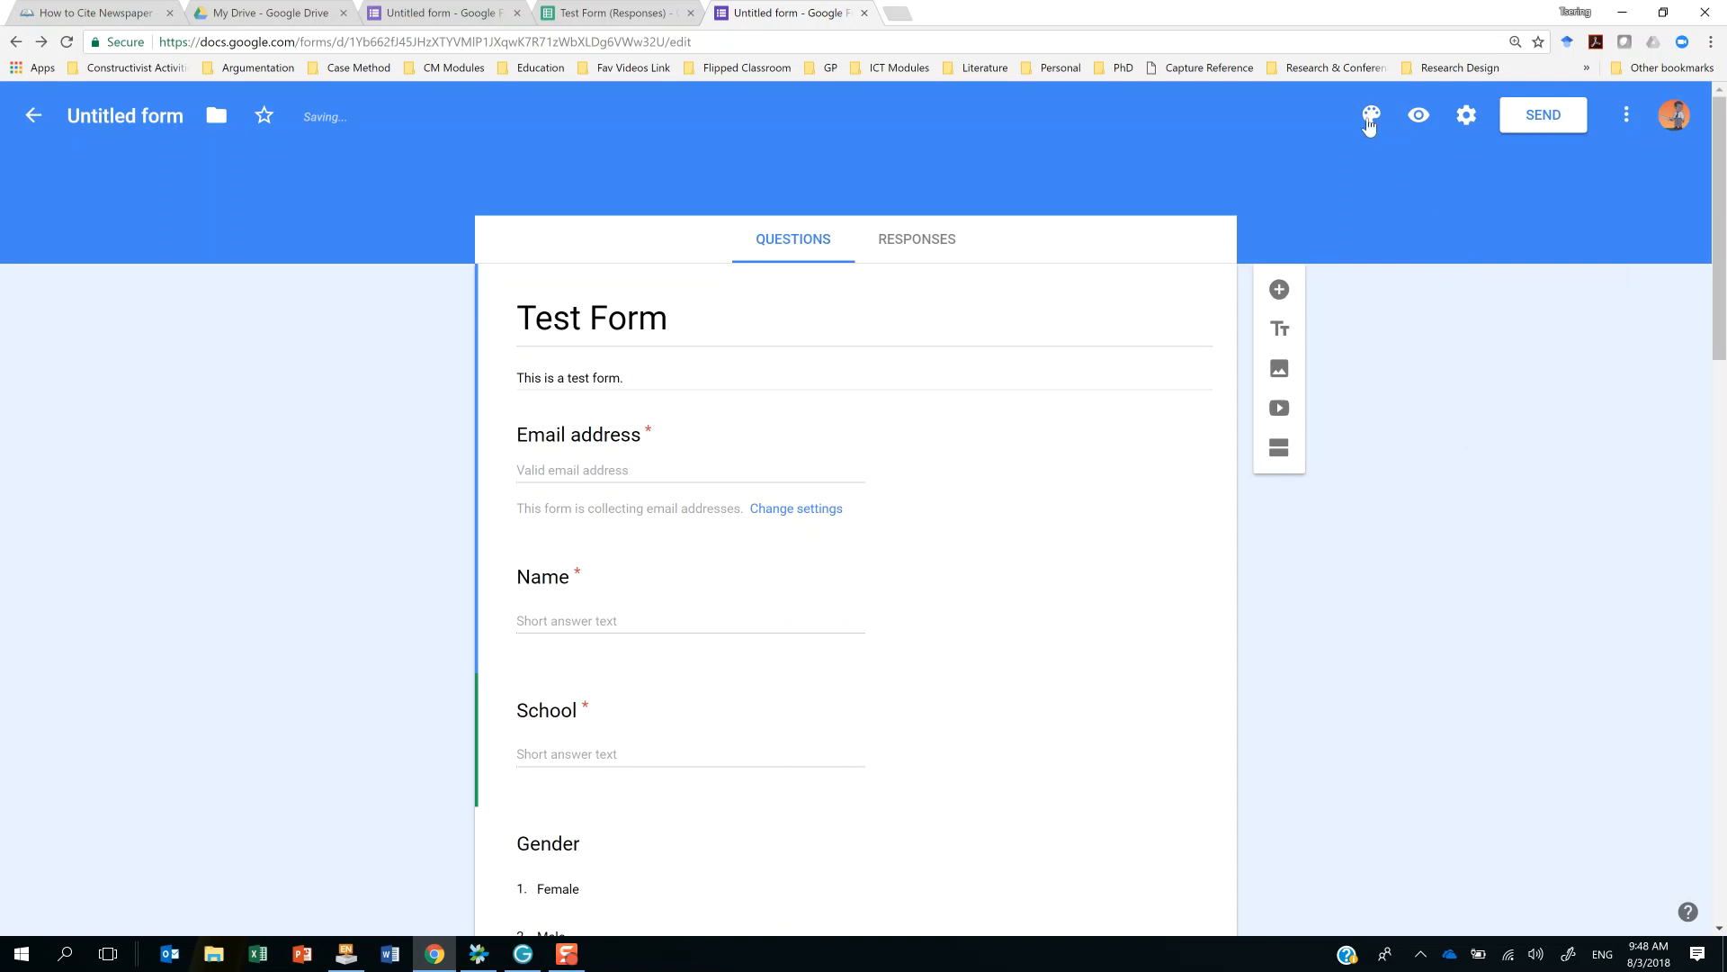
Apply the shamrock pattern image from the Illustrations themes as the form's header.
{"action": "left_click", "coordinate": [1372, 115]}
{"action": "left_click", "coordinate": [1576, 389]}
{"action": "left_click", "coordinate": [547, 296]}
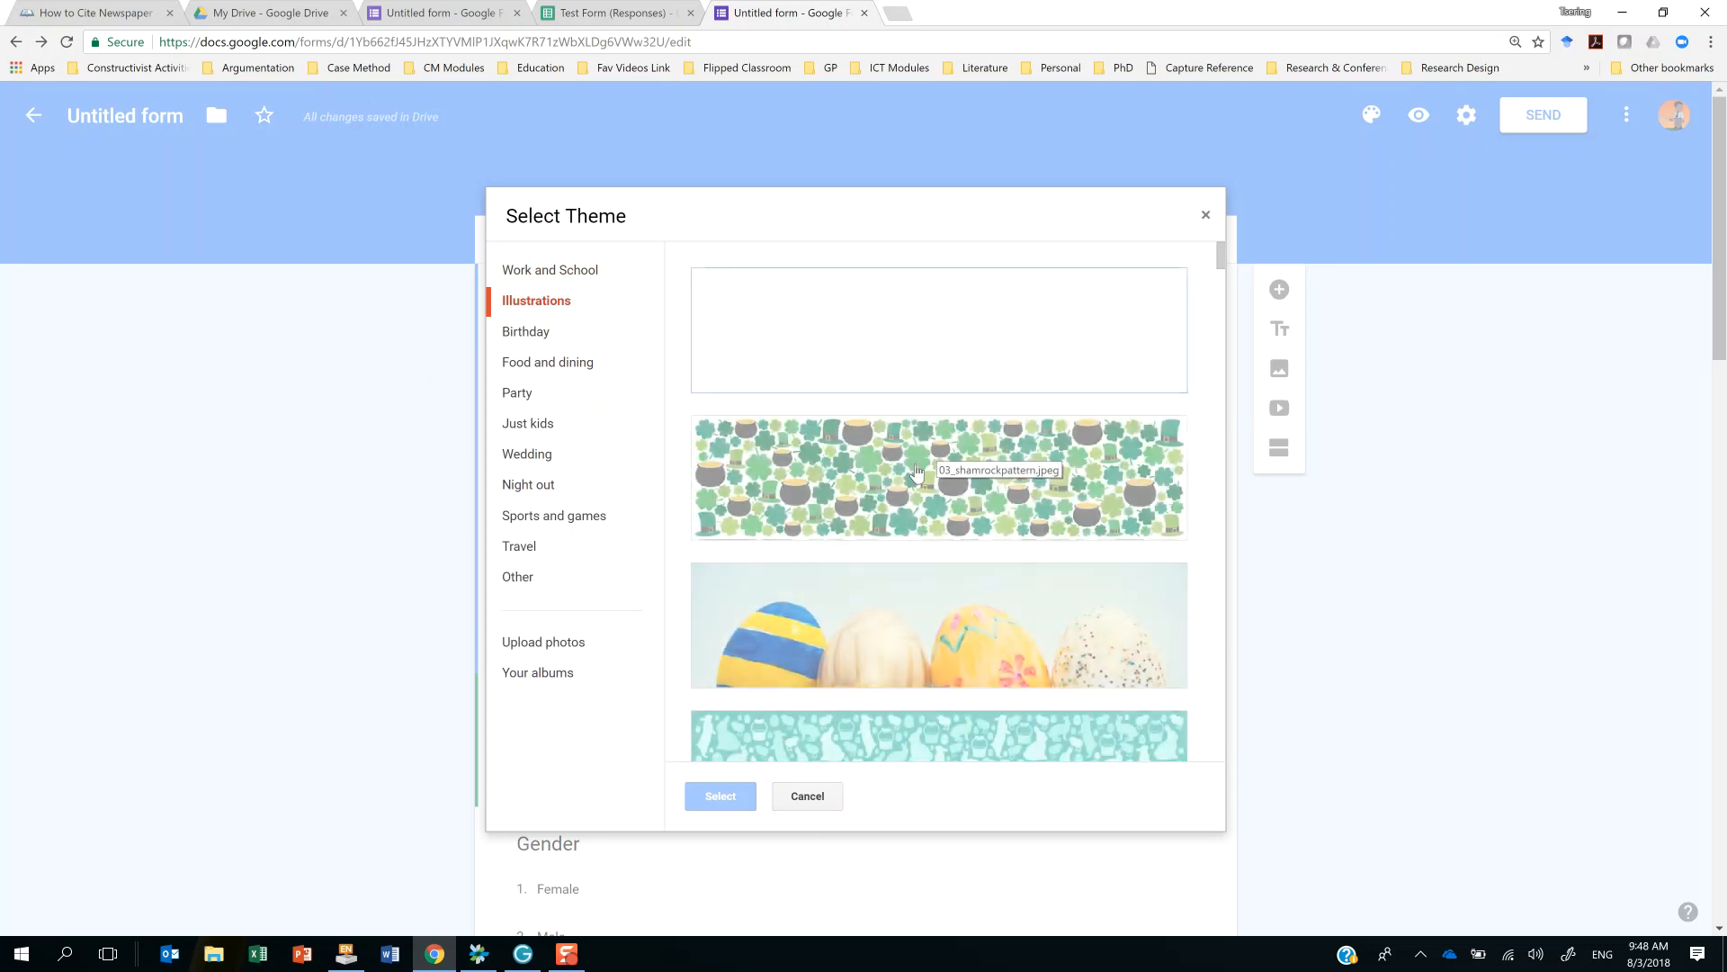
{"action": "left_click", "coordinate": [917, 469]}
{"action": "left_click", "coordinate": [721, 795]}
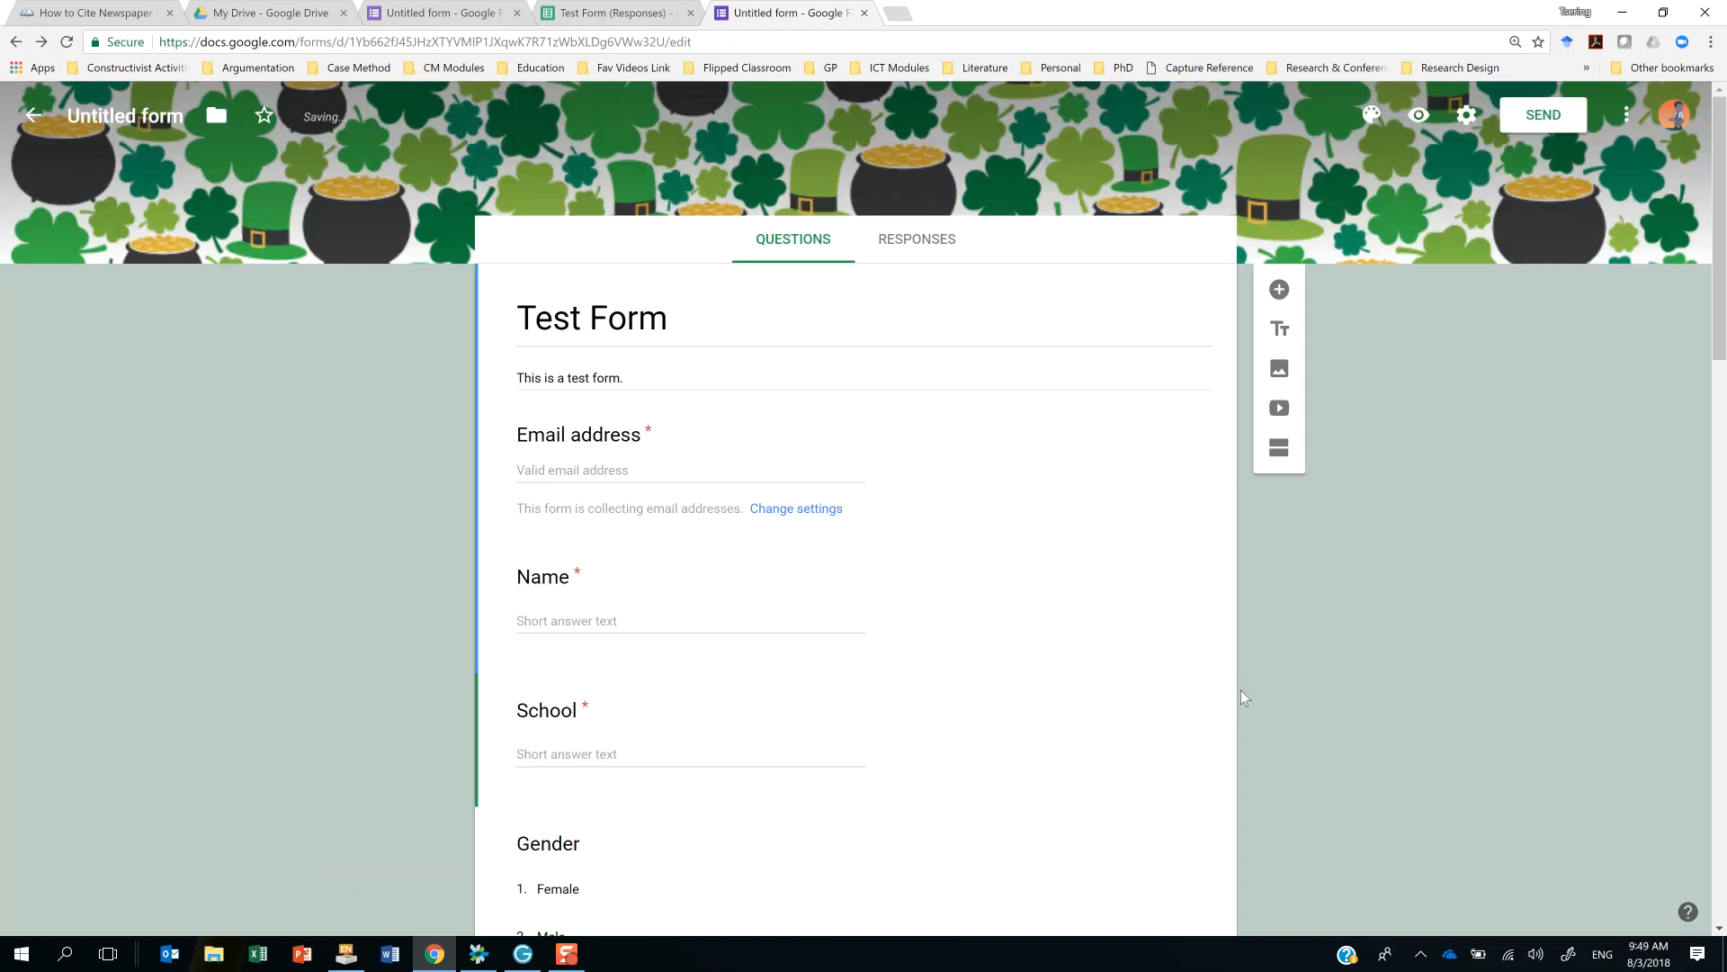
Preview the themed form as a respondent, return to editing, and look over the form's additional options.
{"action": "left_click", "coordinate": [1418, 119]}
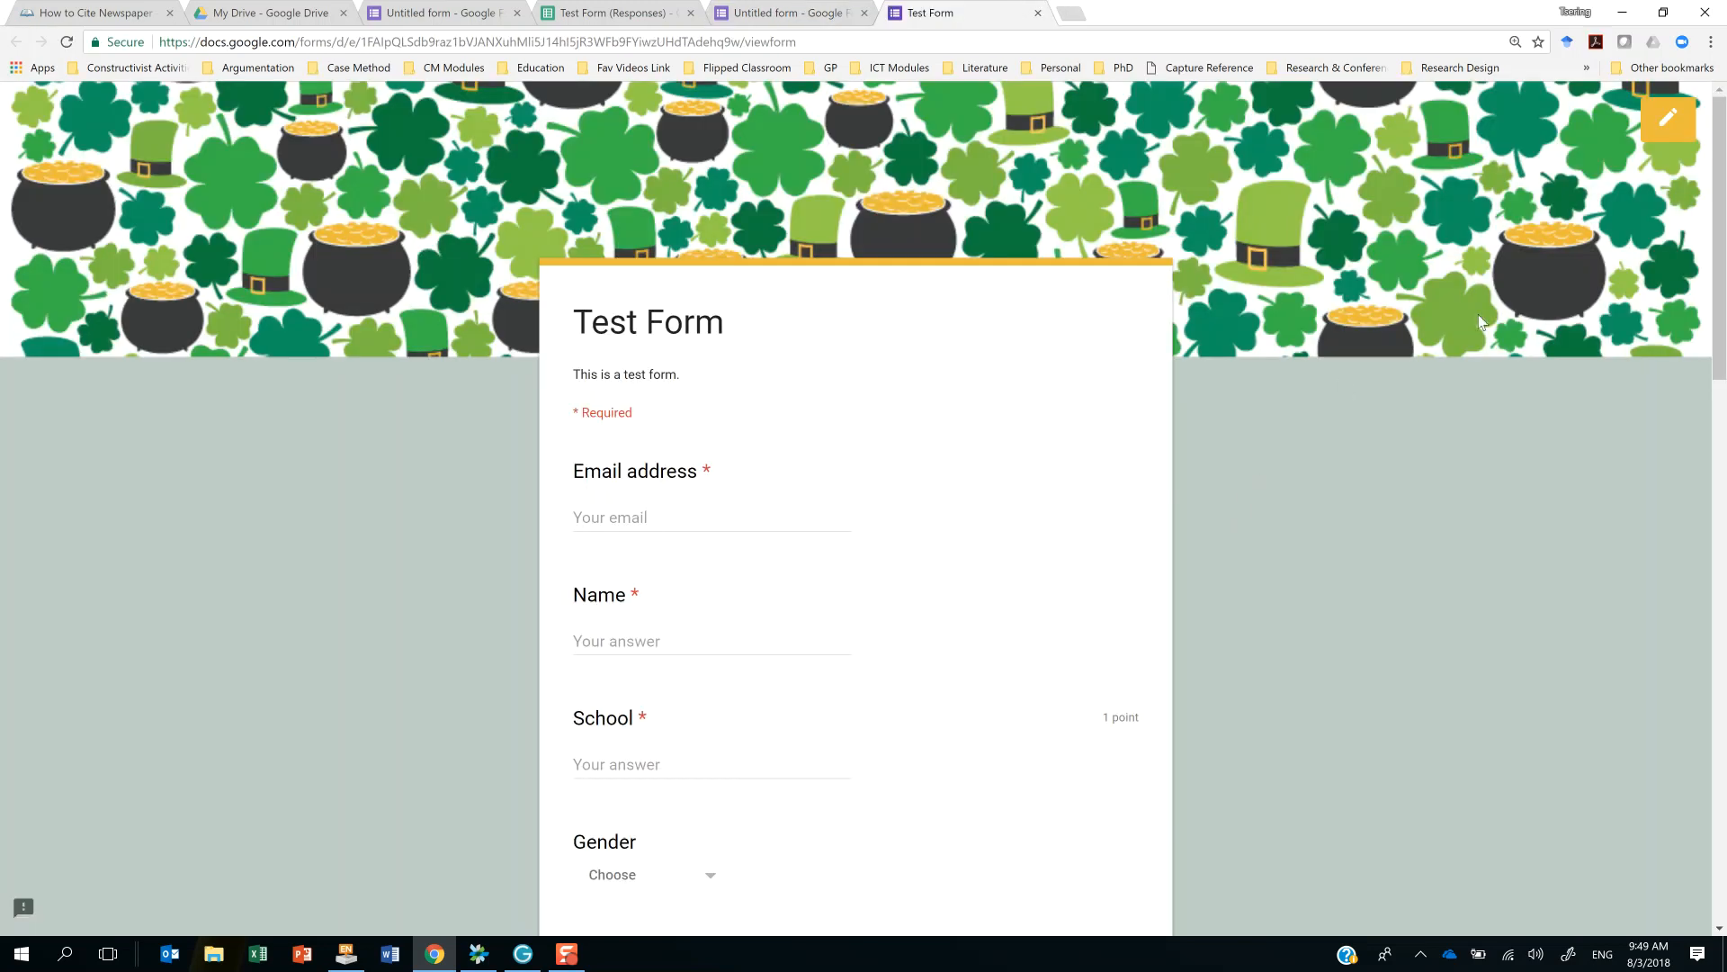
{"action": "left_click", "coordinate": [1660, 125]}
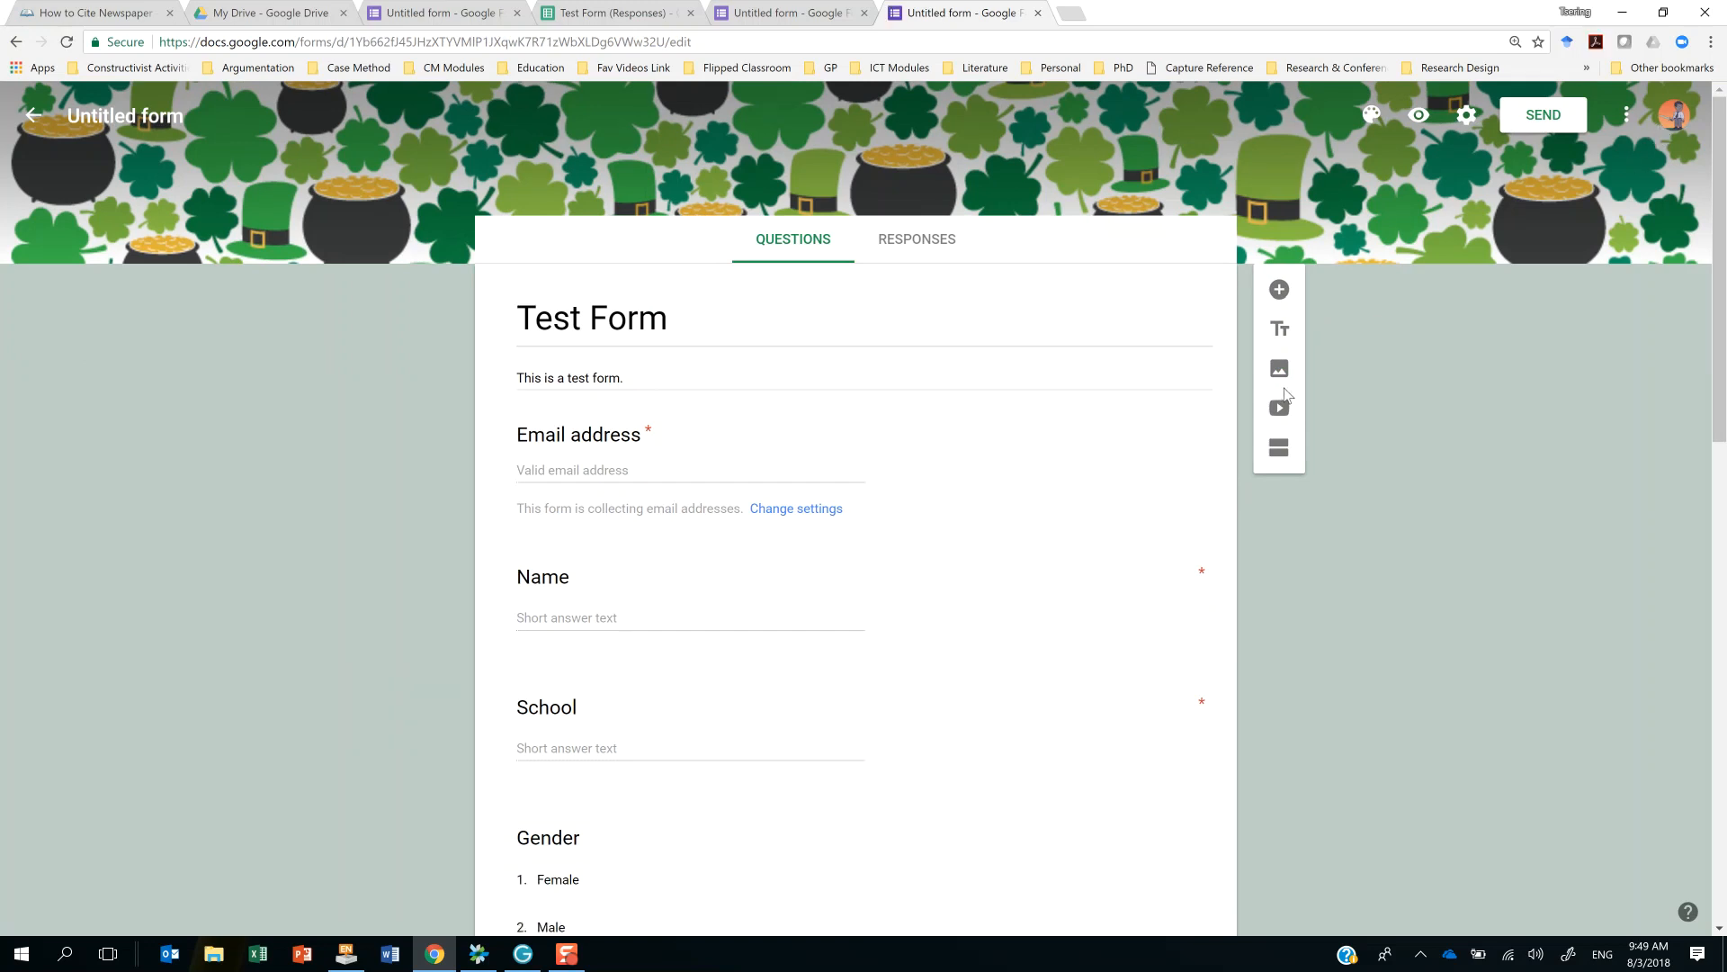
{"action": "left_click", "coordinate": [1628, 115]}
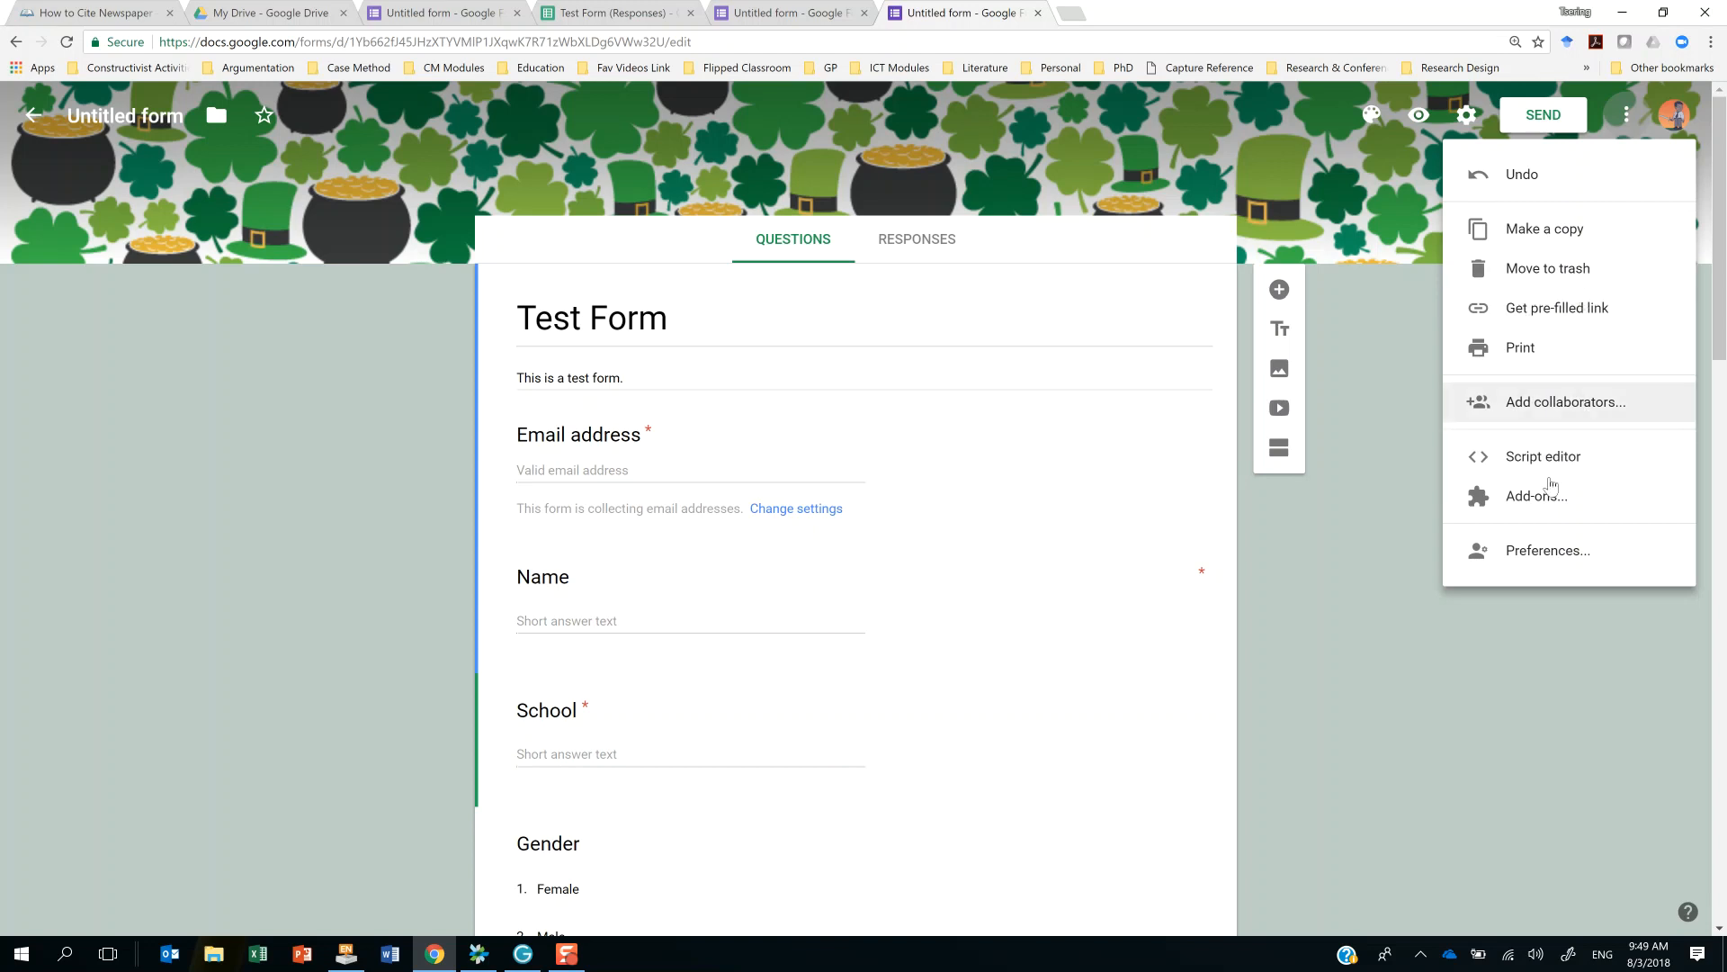
{"action": "left_click", "coordinate": [1380, 549]}
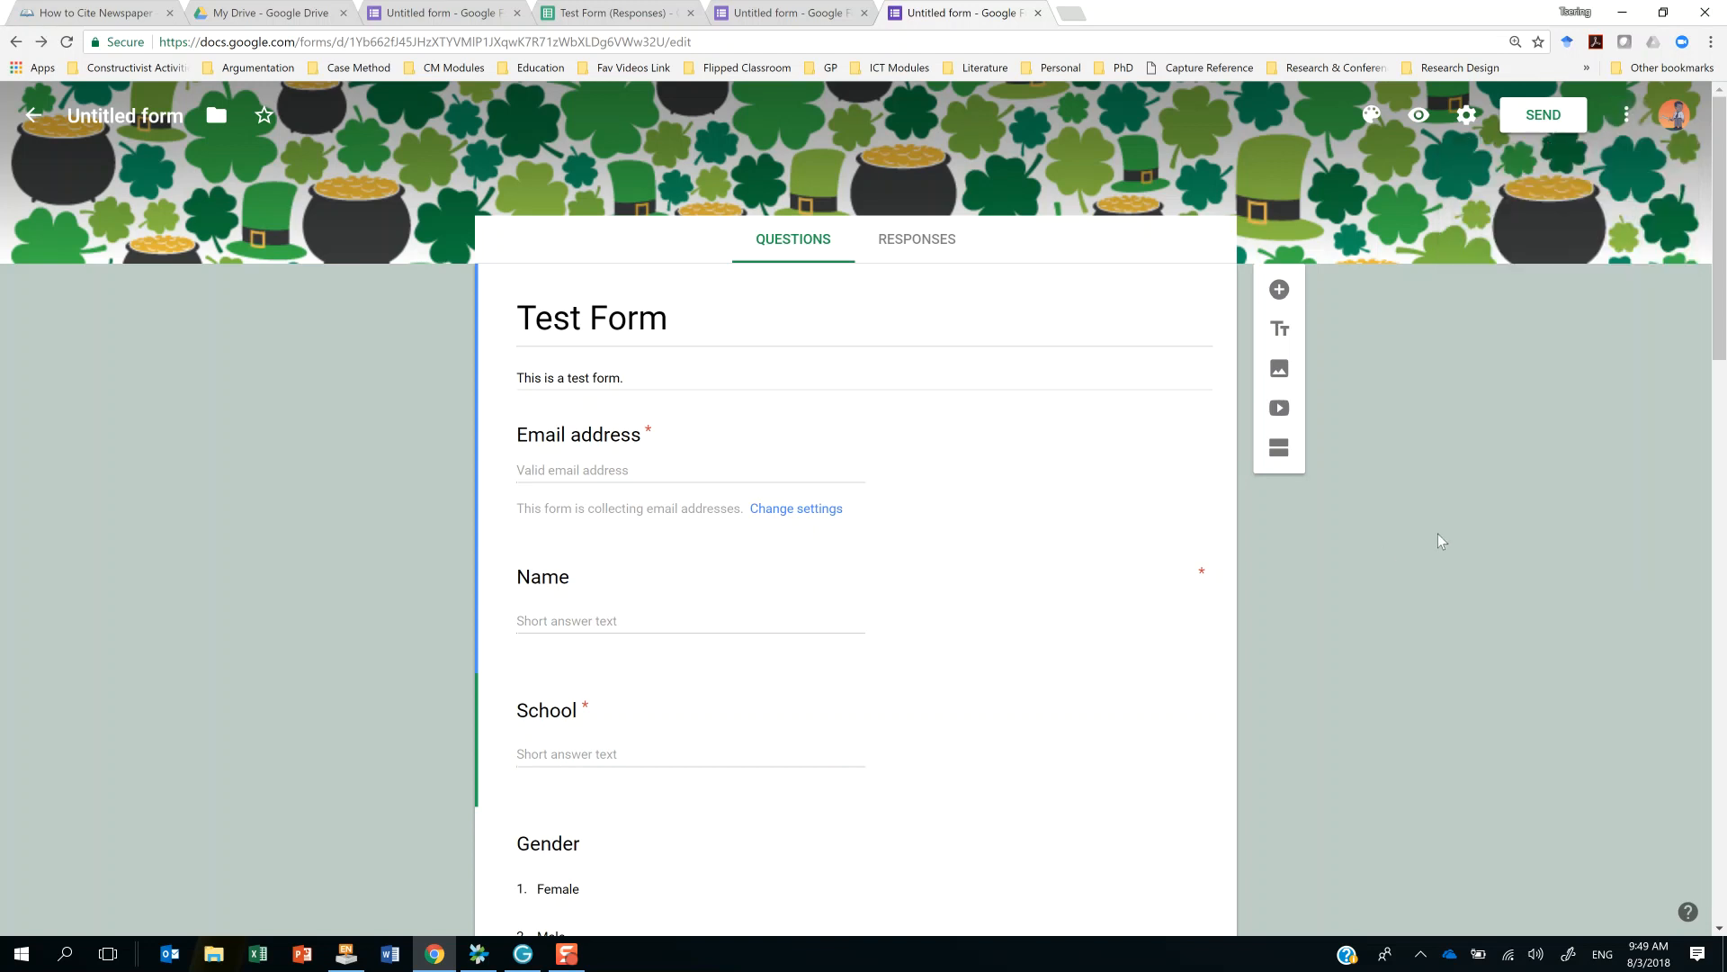